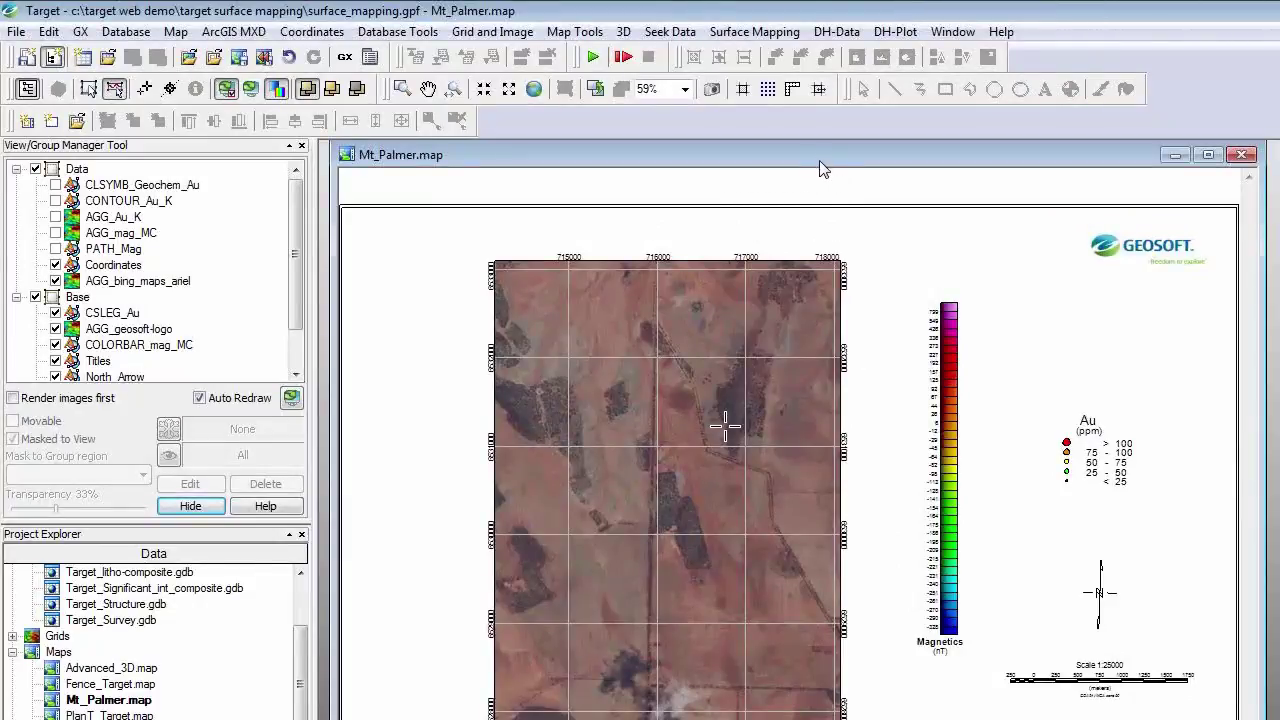
left_click(770, 32)
mouse_move(836, 38)
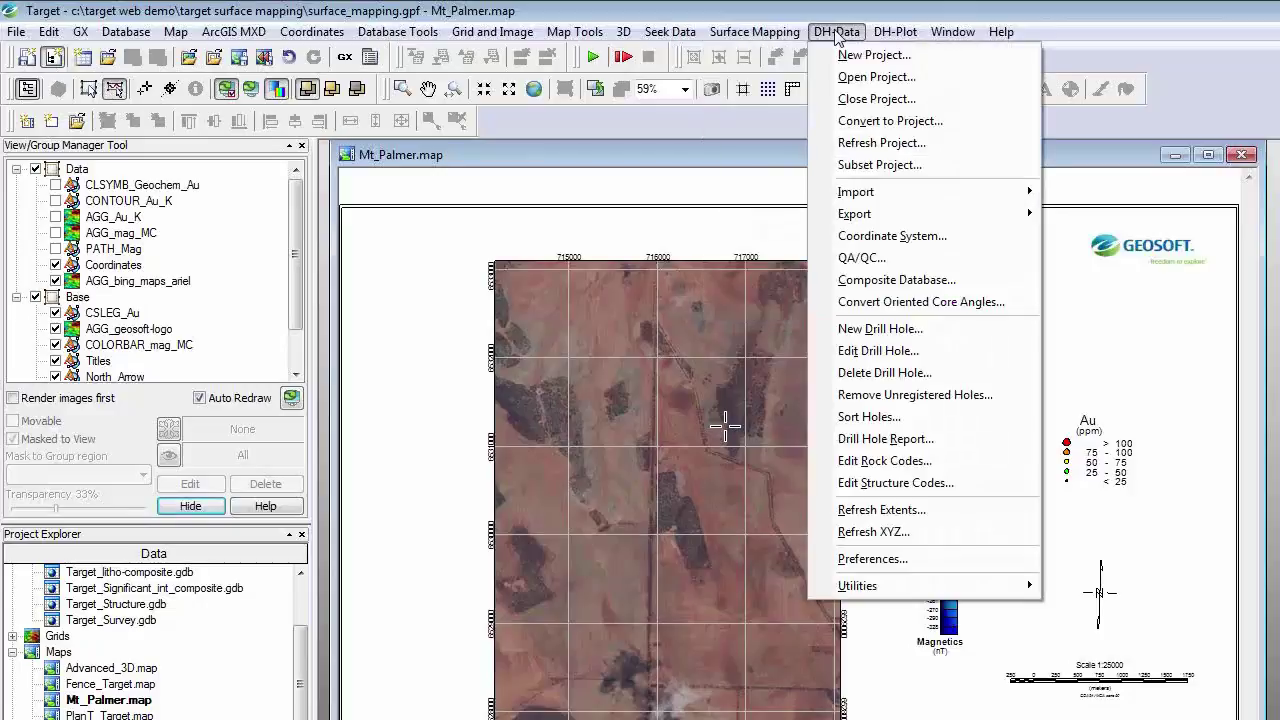
left_click(895, 18)
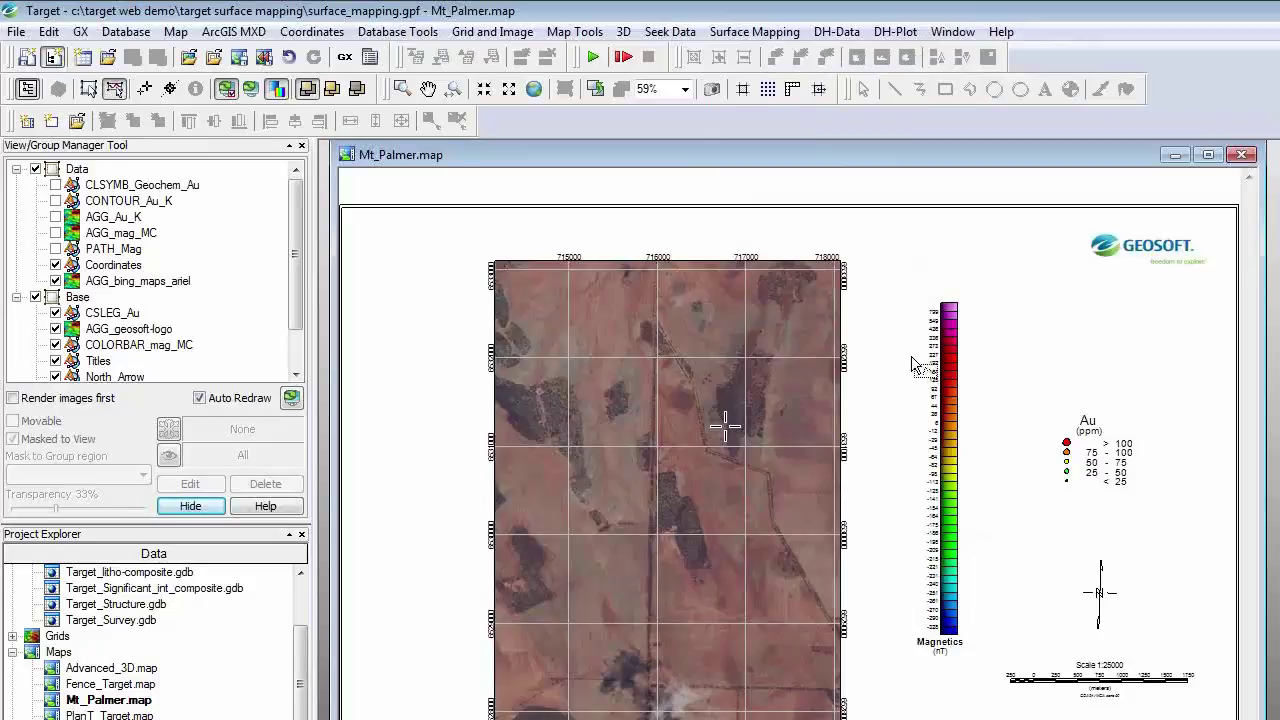
left_click(677, 34)
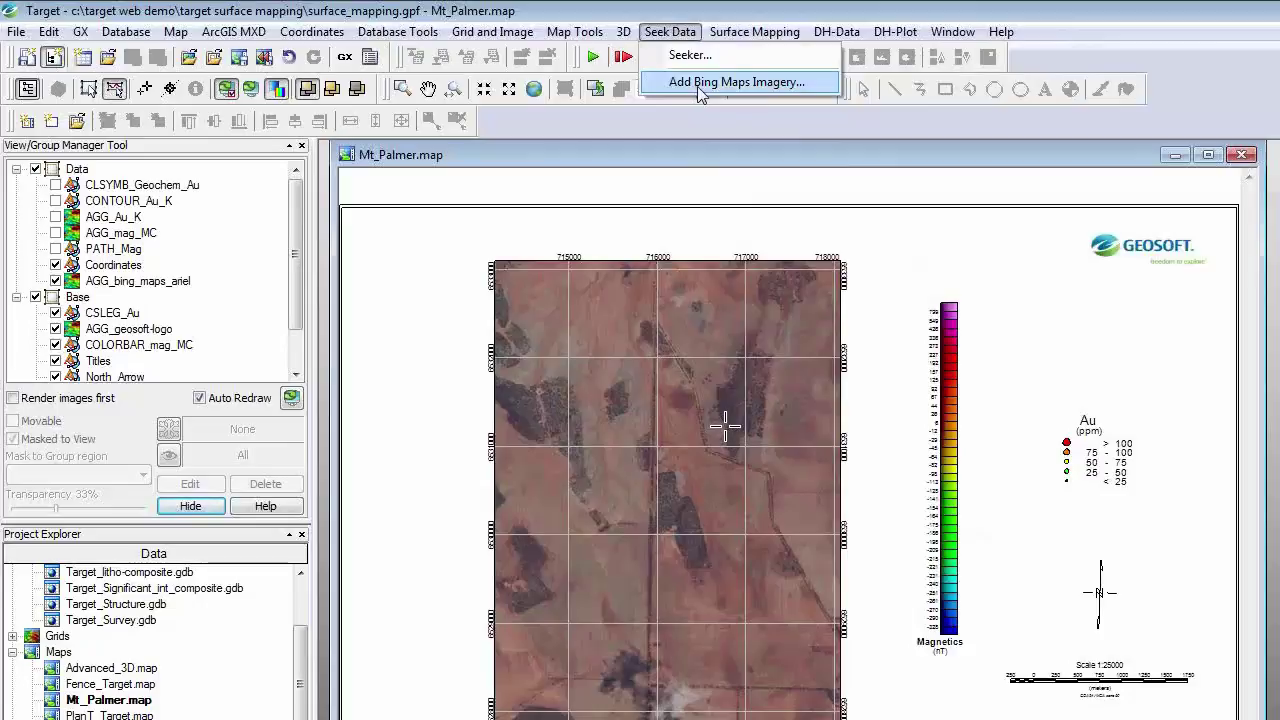
left_click(738, 32)
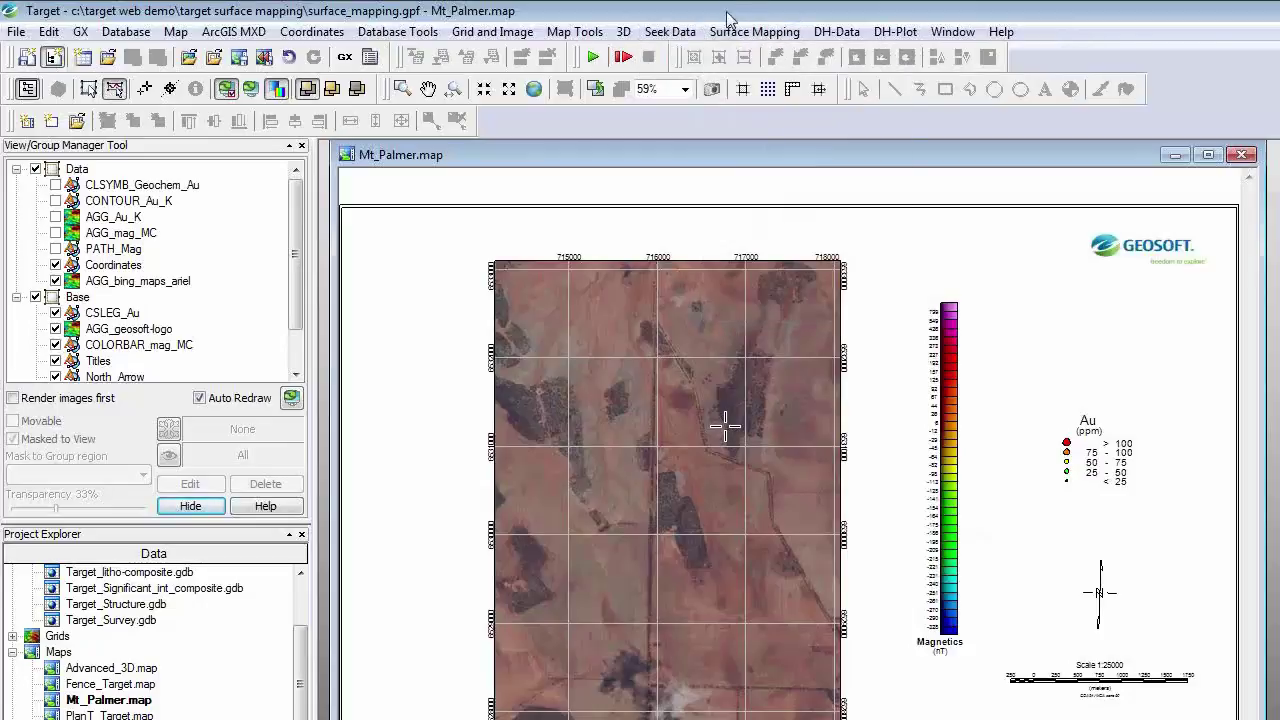
left_click(665, 32)
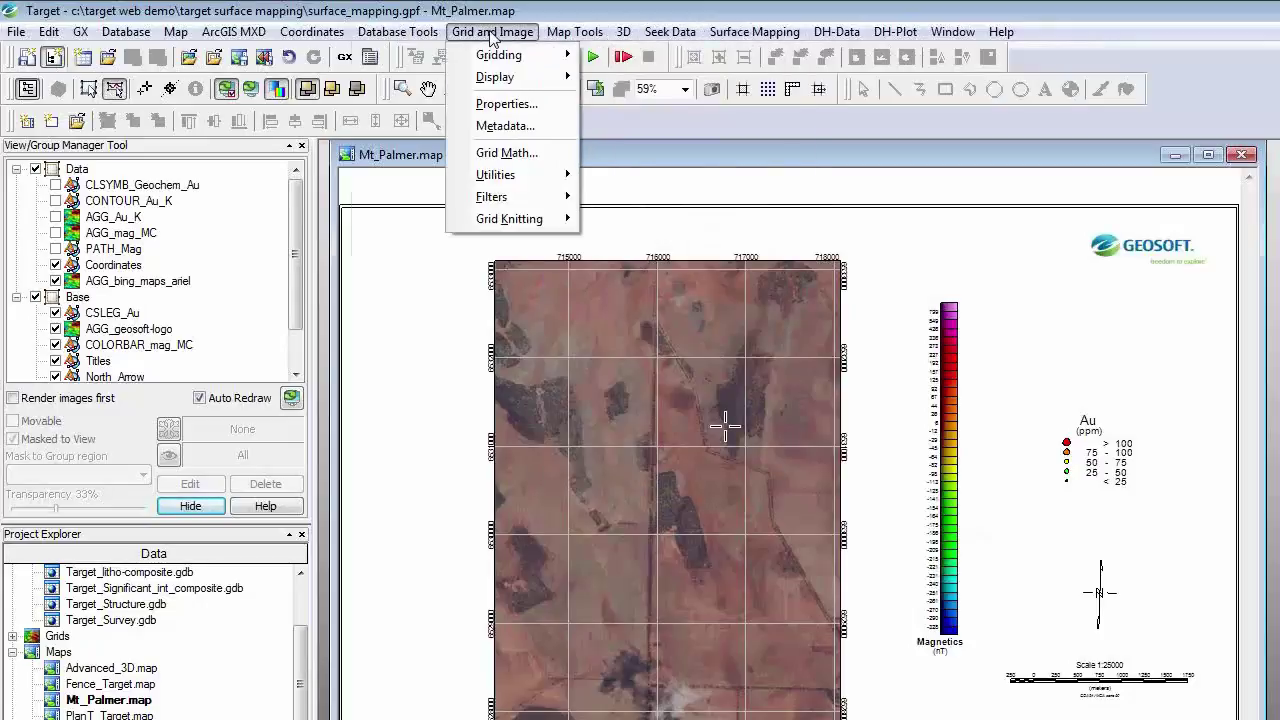
mouse_move(334, 40)
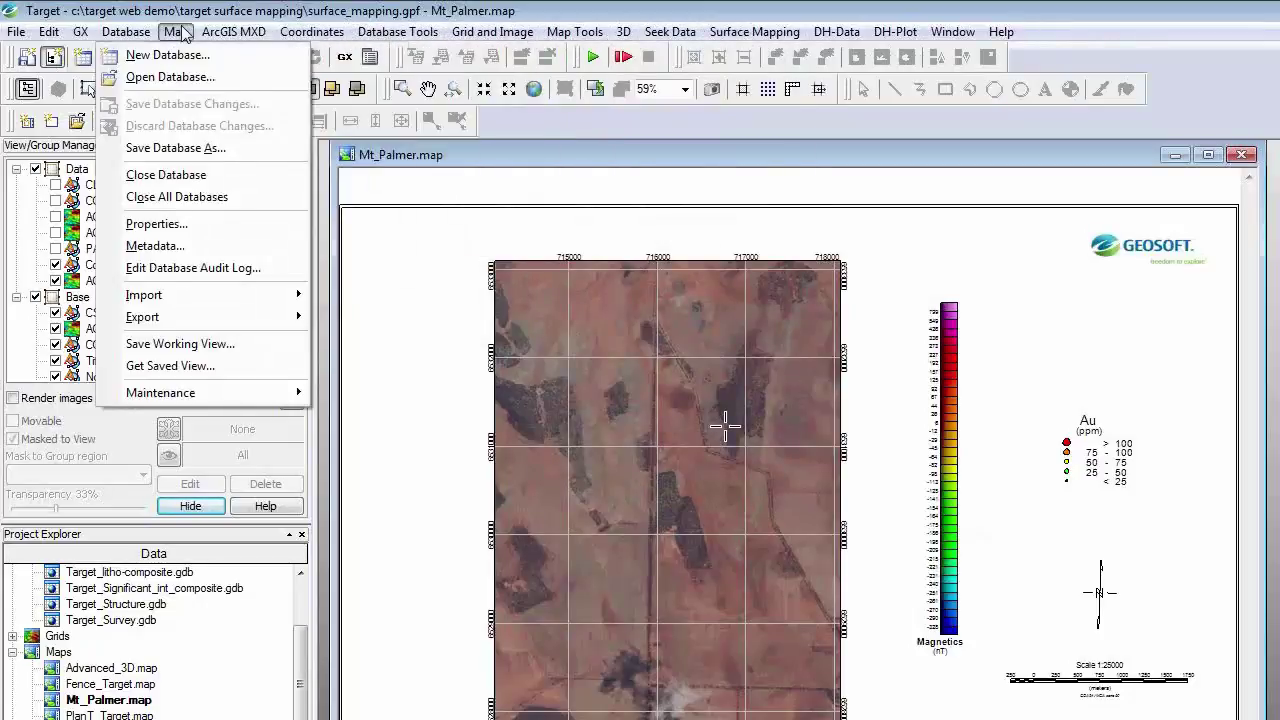
mouse_move(468, 32)
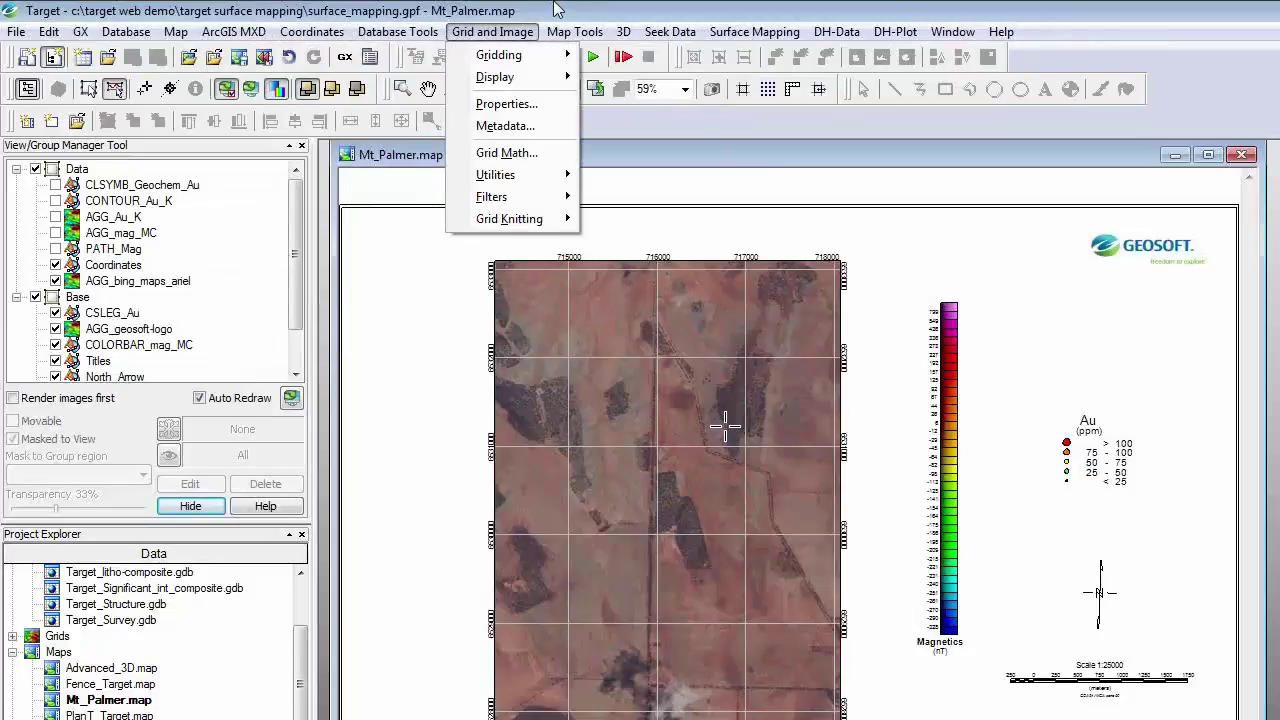
left_click(560, 12)
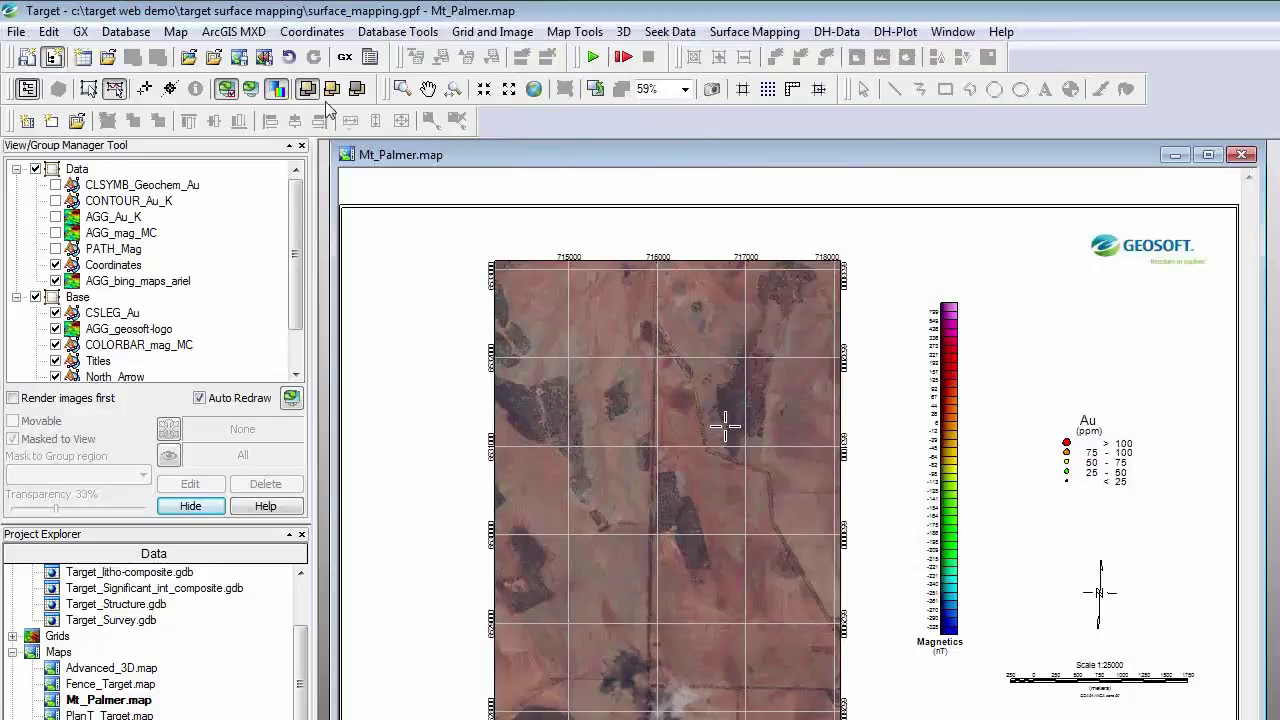
left_click(250, 34)
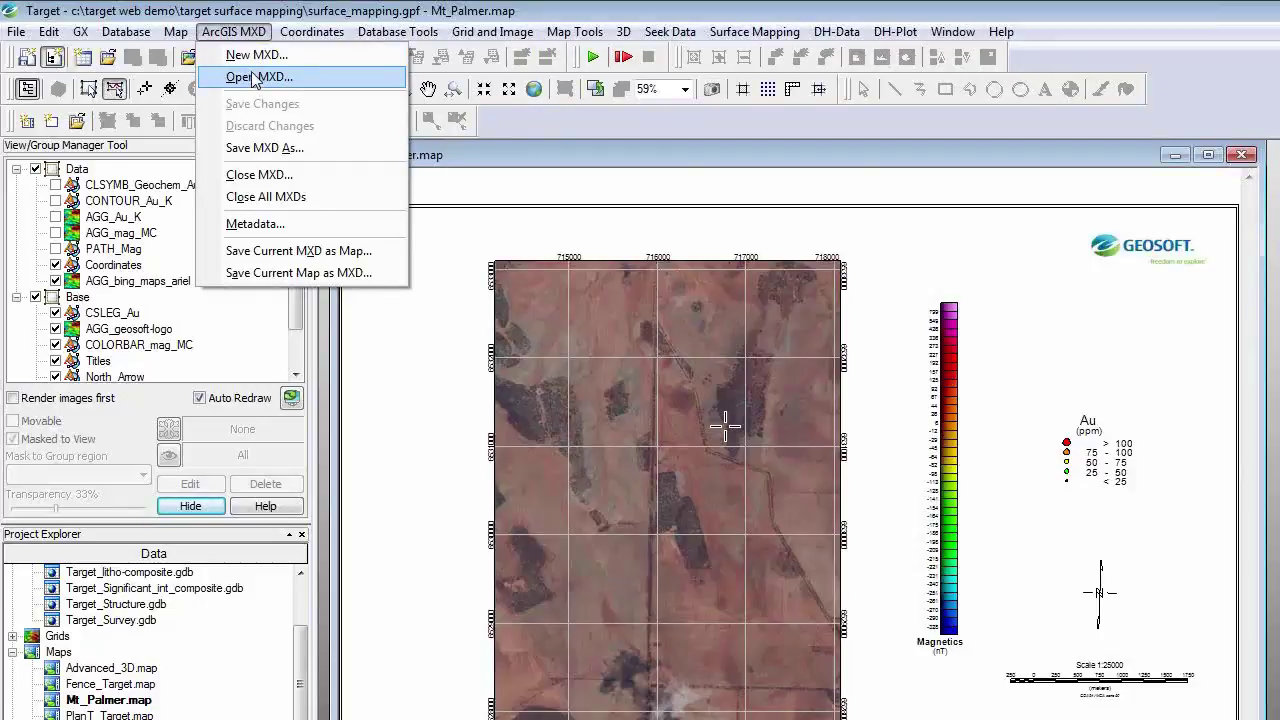
left_click(287, 273)
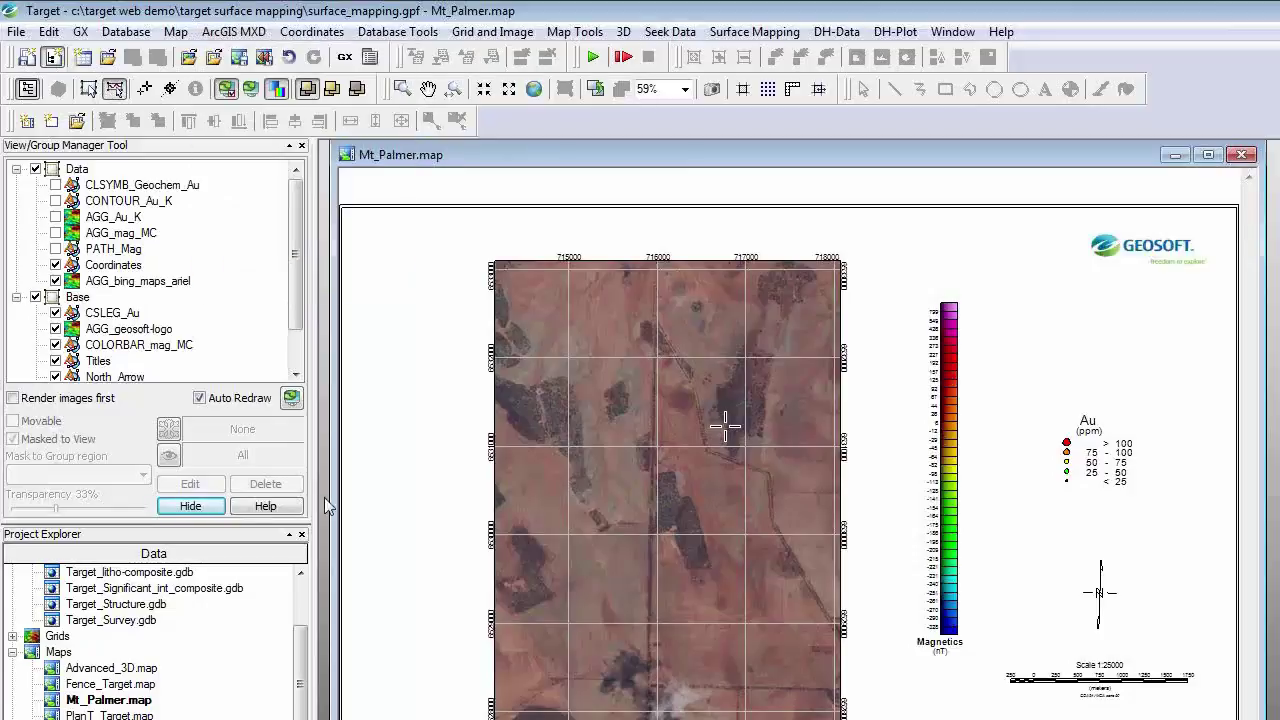
Step: Open the Target for ArcGIS surface mapping MXD from the project's ArcGIS MXDs
scroll(300, 676, "down", 2)
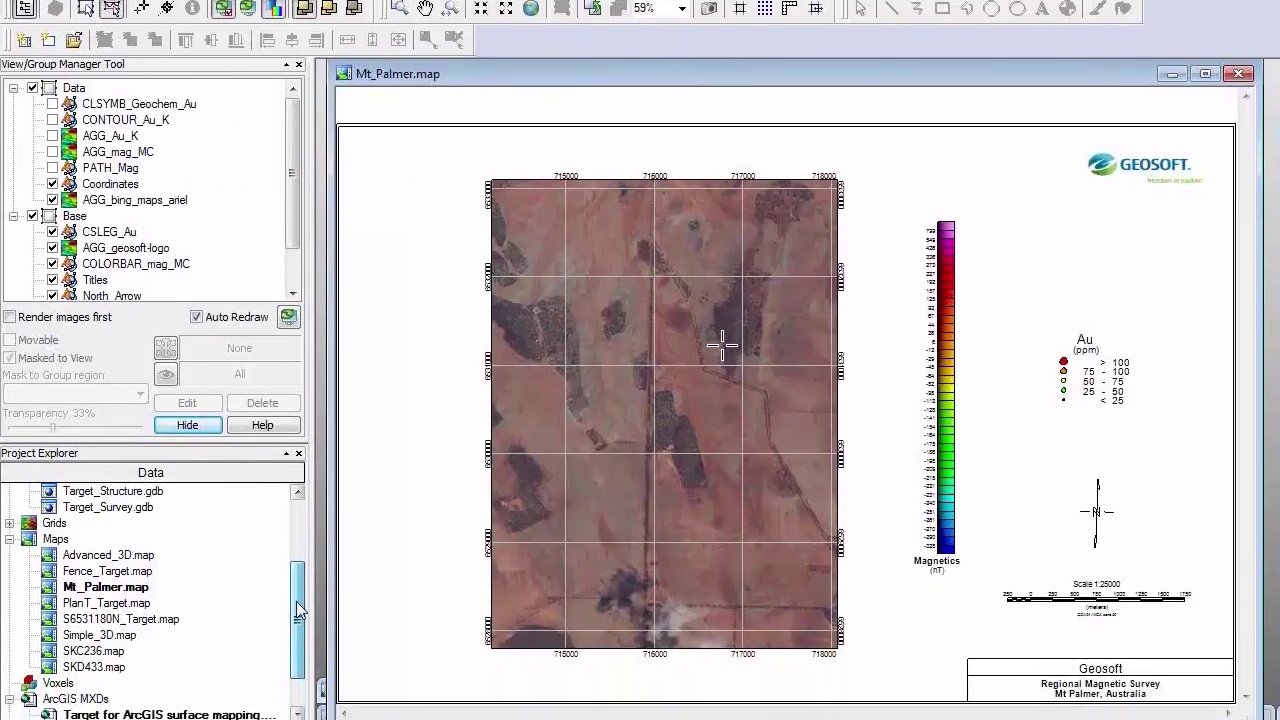
scroll(296, 601, "down", 1)
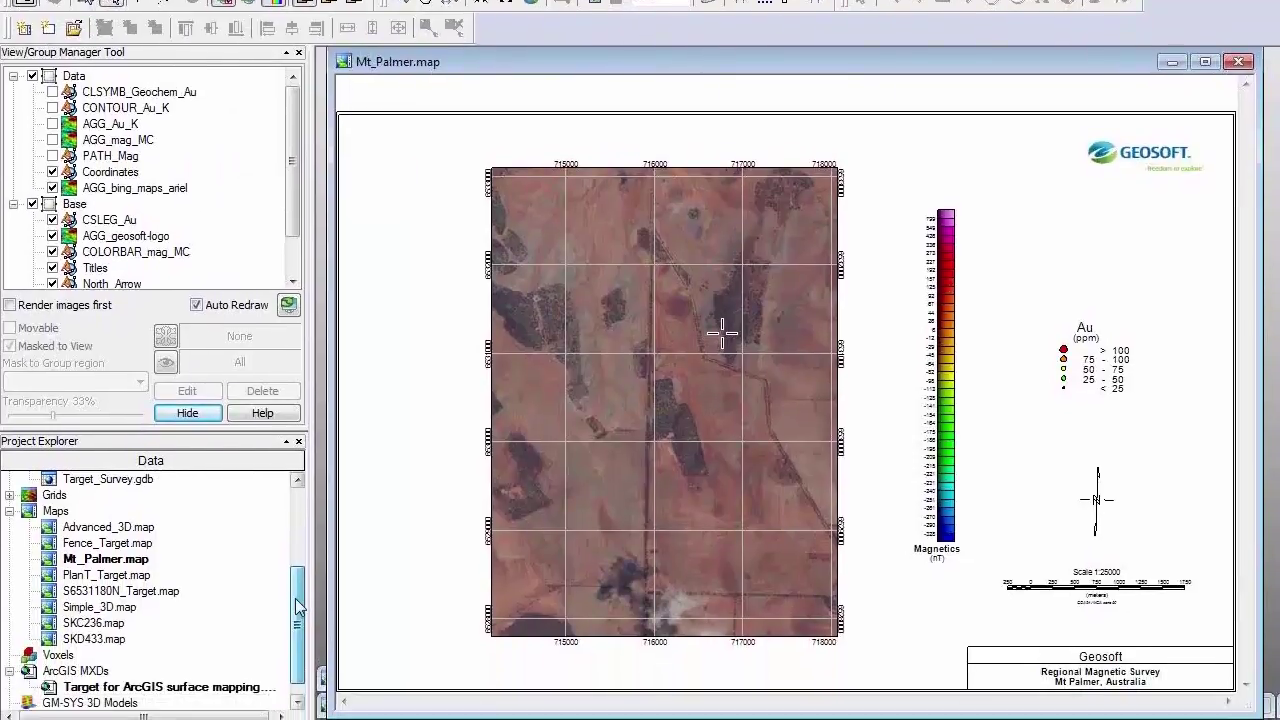
scroll(295, 598, "down", 2)
double_click(198, 655)
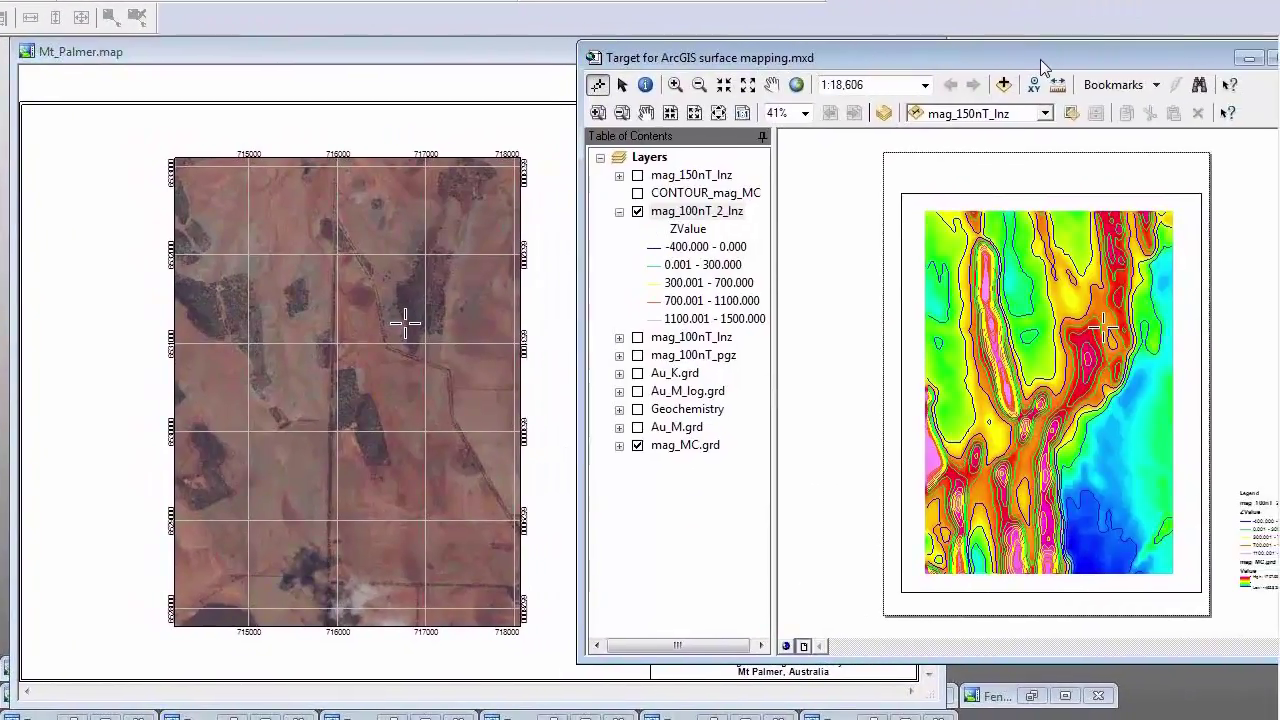
Step: Copy the mag_100nT_2_lnz contour layer from the MXD into Mt_Palmer.map, and minimize the MXD window
left_click(691, 298)
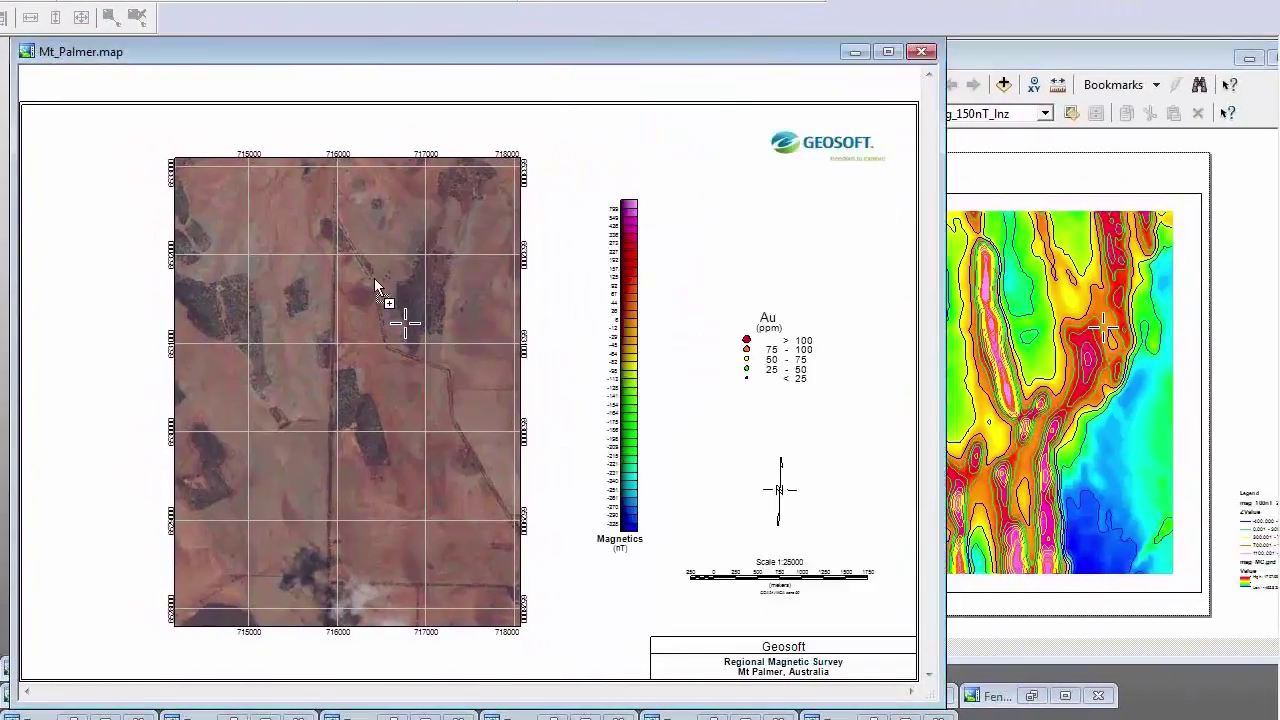
left_click_drag(375, 285, 371, 288)
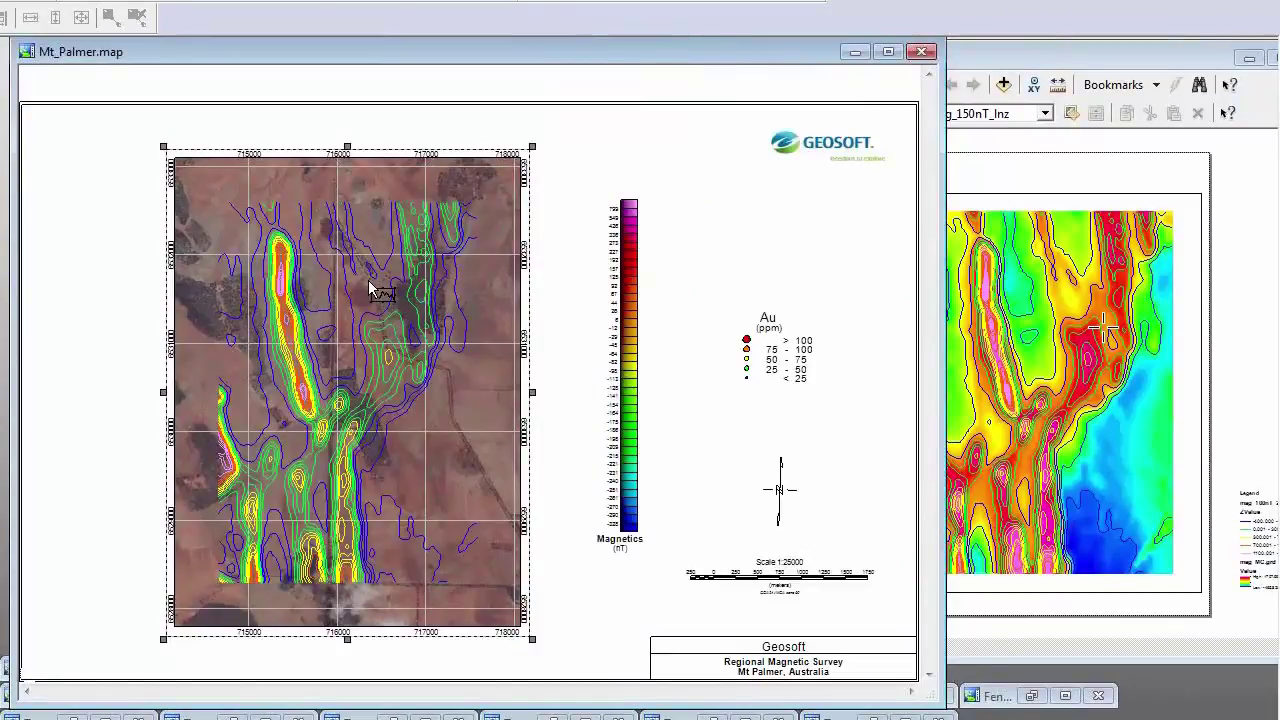
left_click(979, 58)
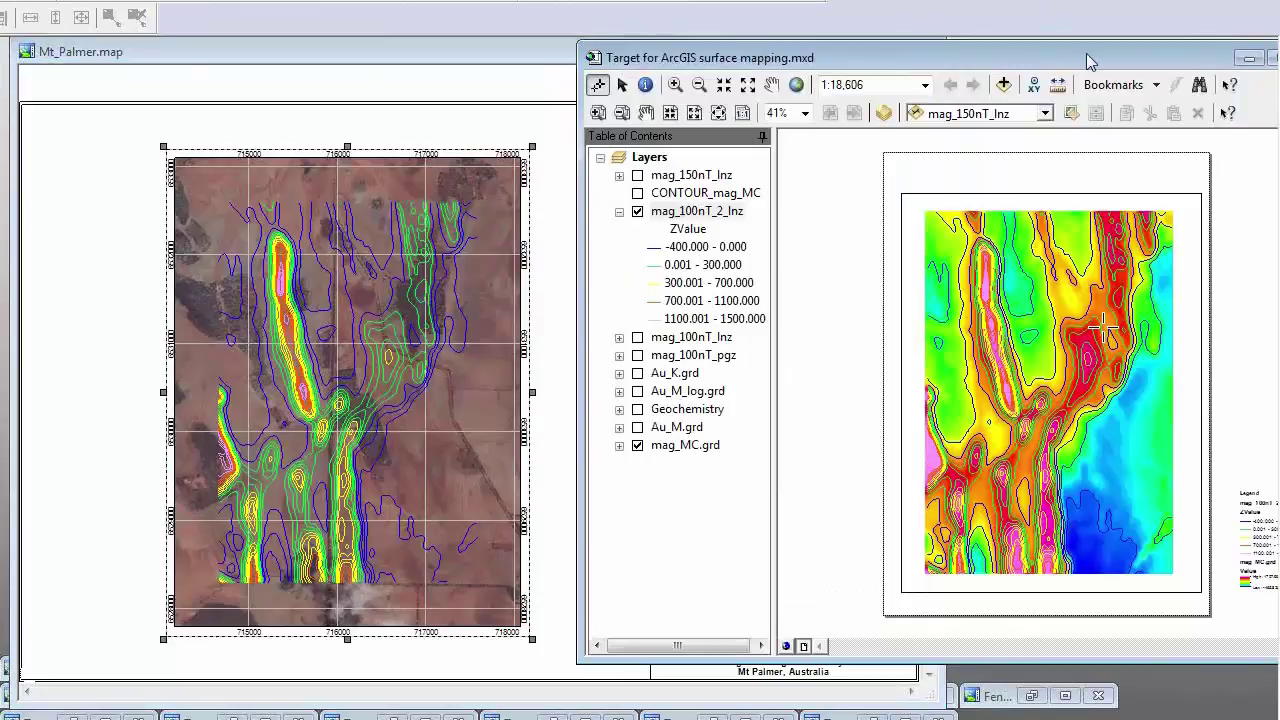
left_click_drag(1089, 60, 1080, 56)
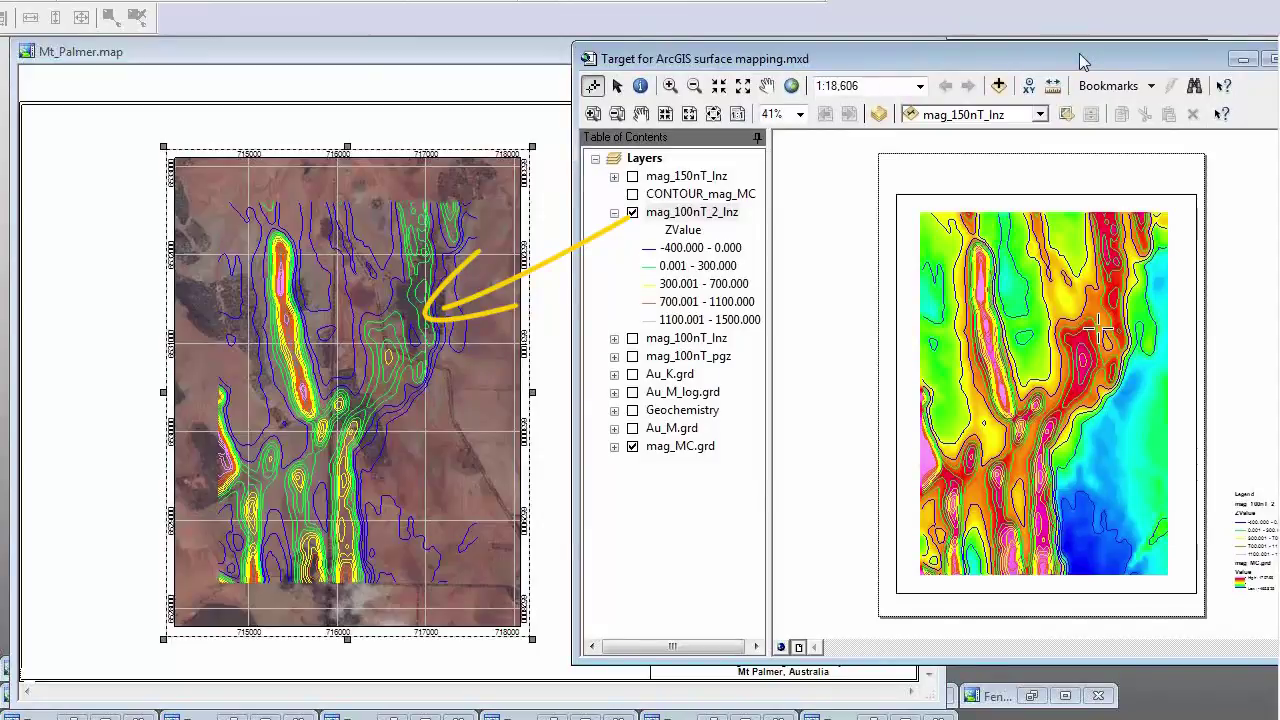
double_click(1080, 57)
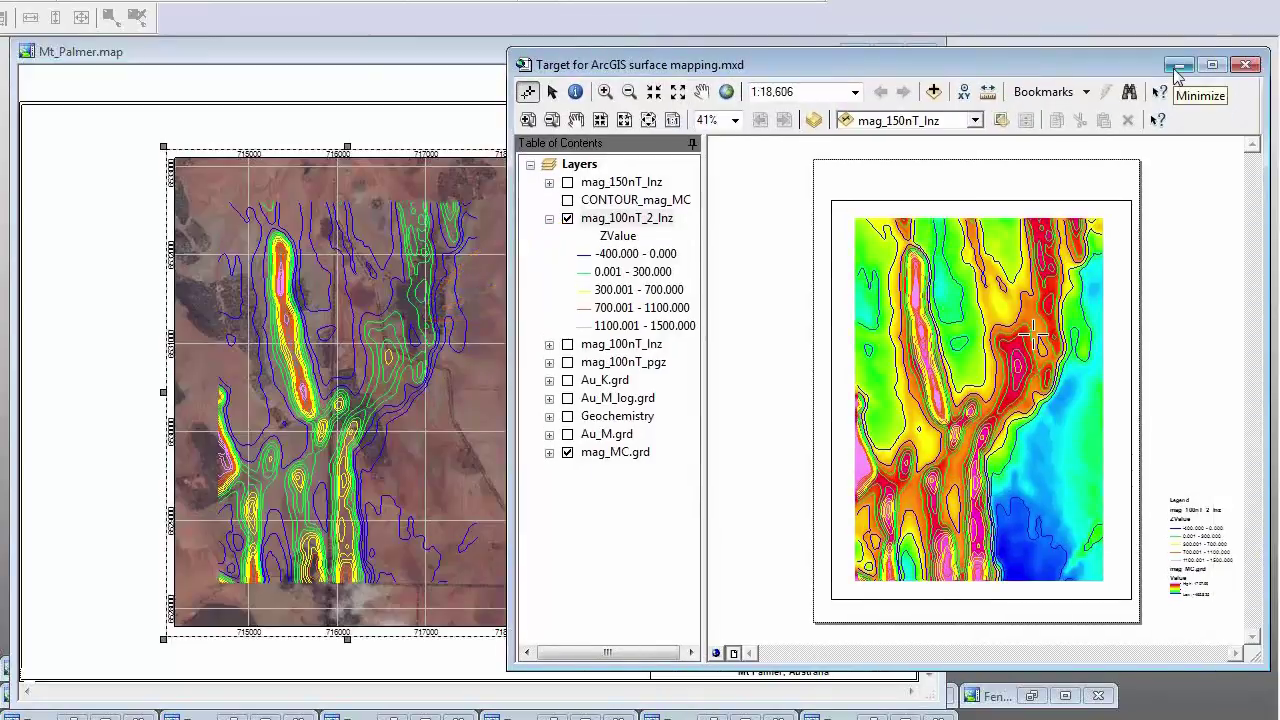
left_click(1178, 66)
left_click(443, 23)
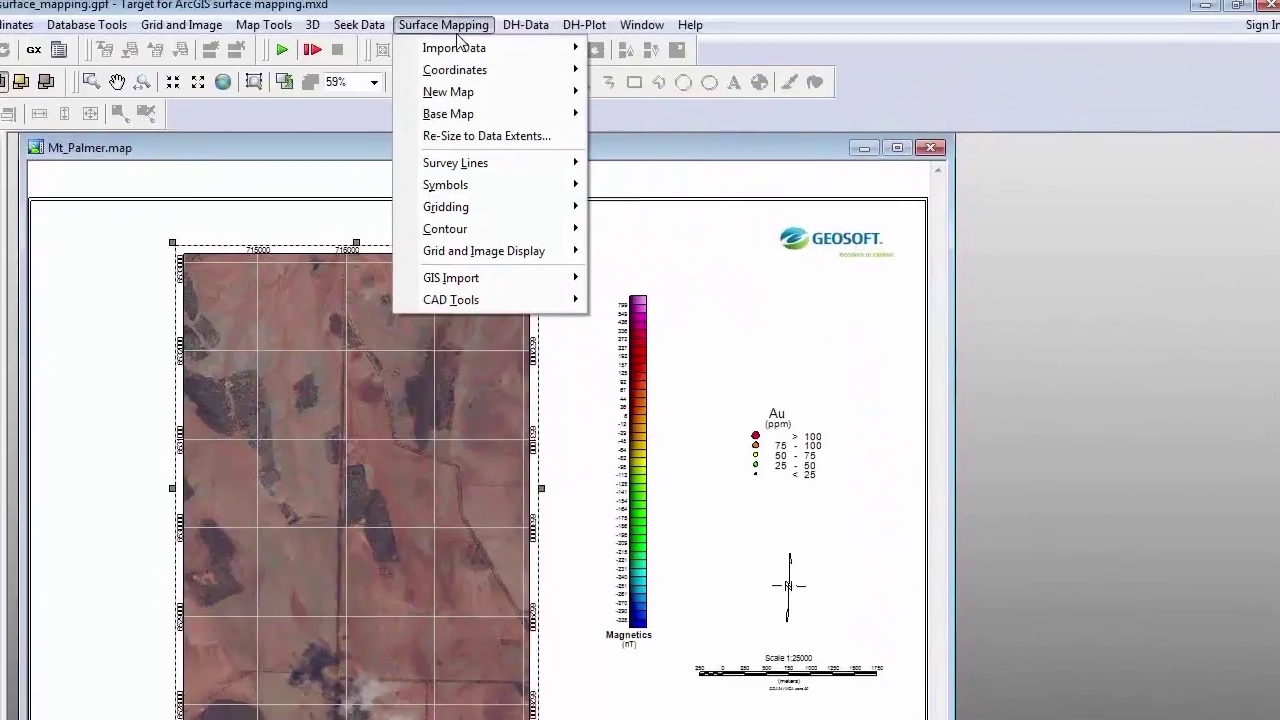
mouse_move(468, 58)
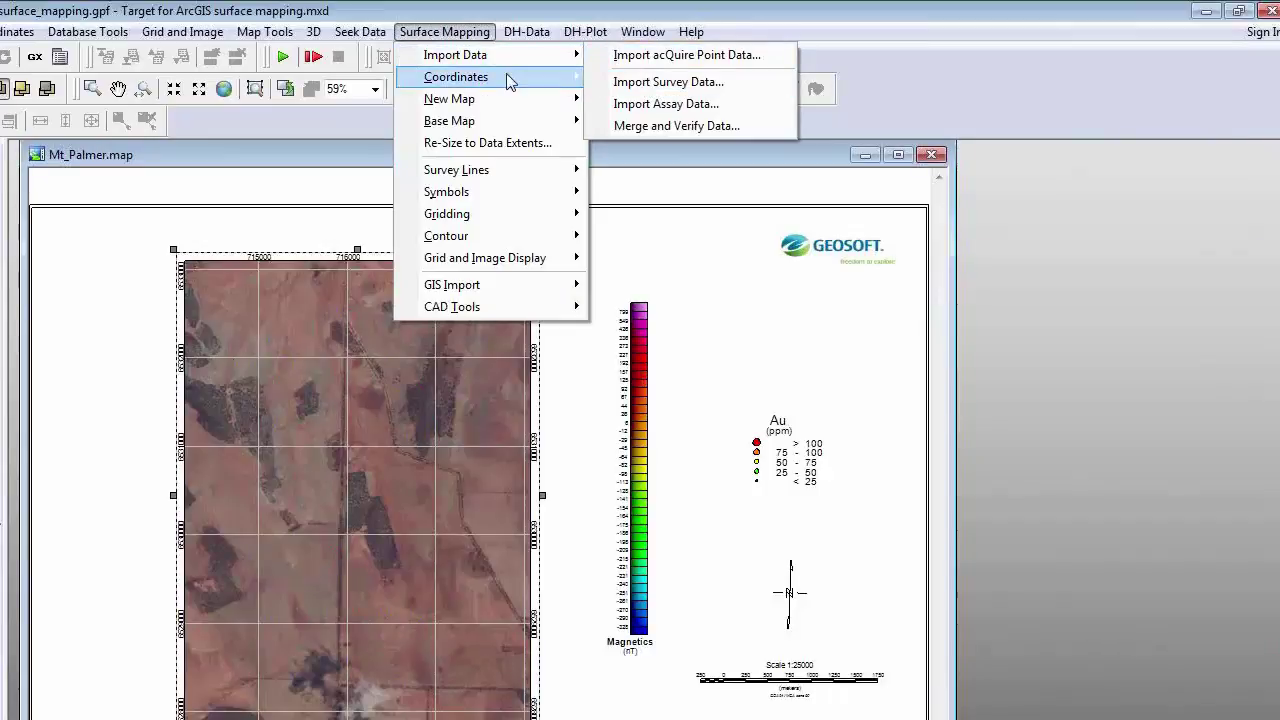
mouse_move(510, 81)
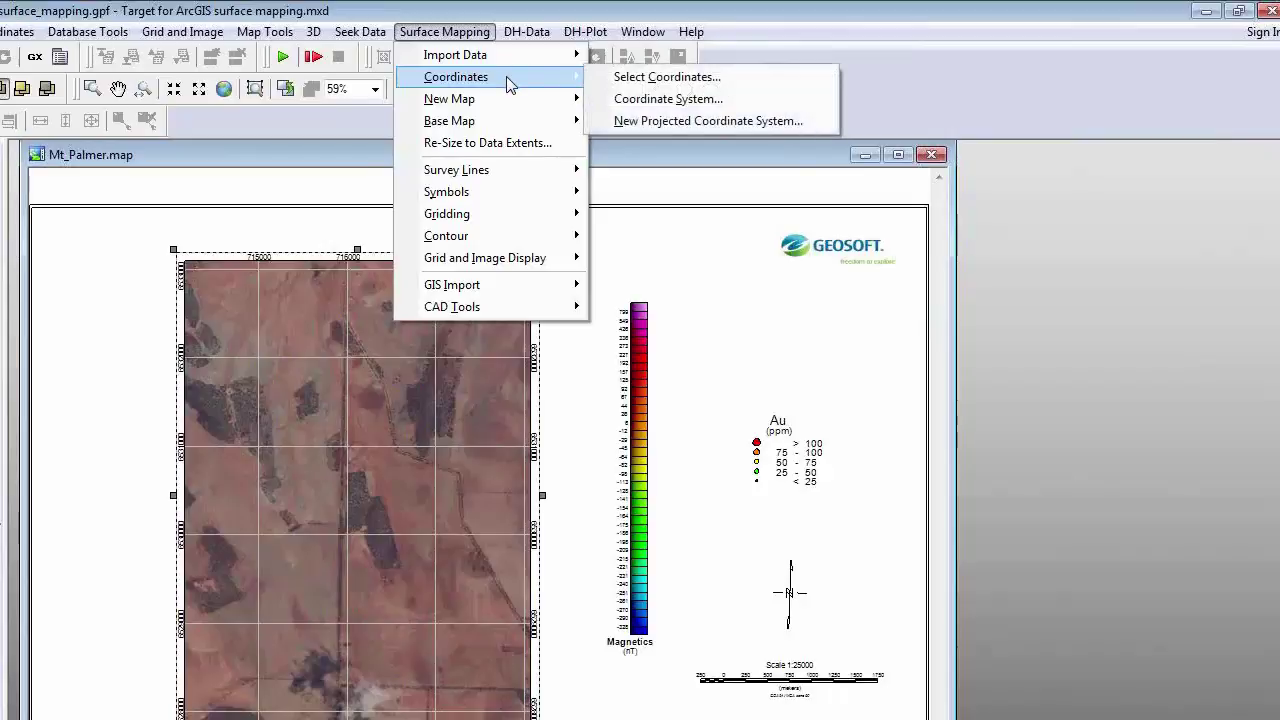
mouse_move(471, 104)
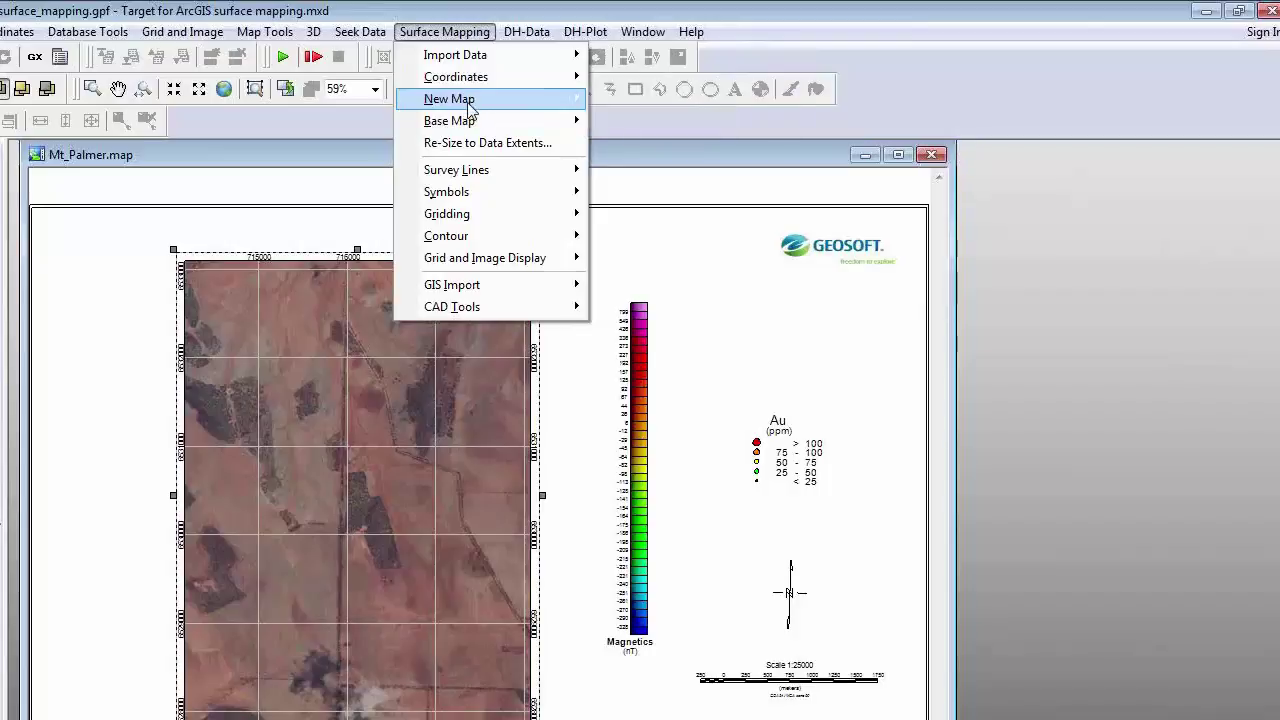
mouse_move(482, 126)
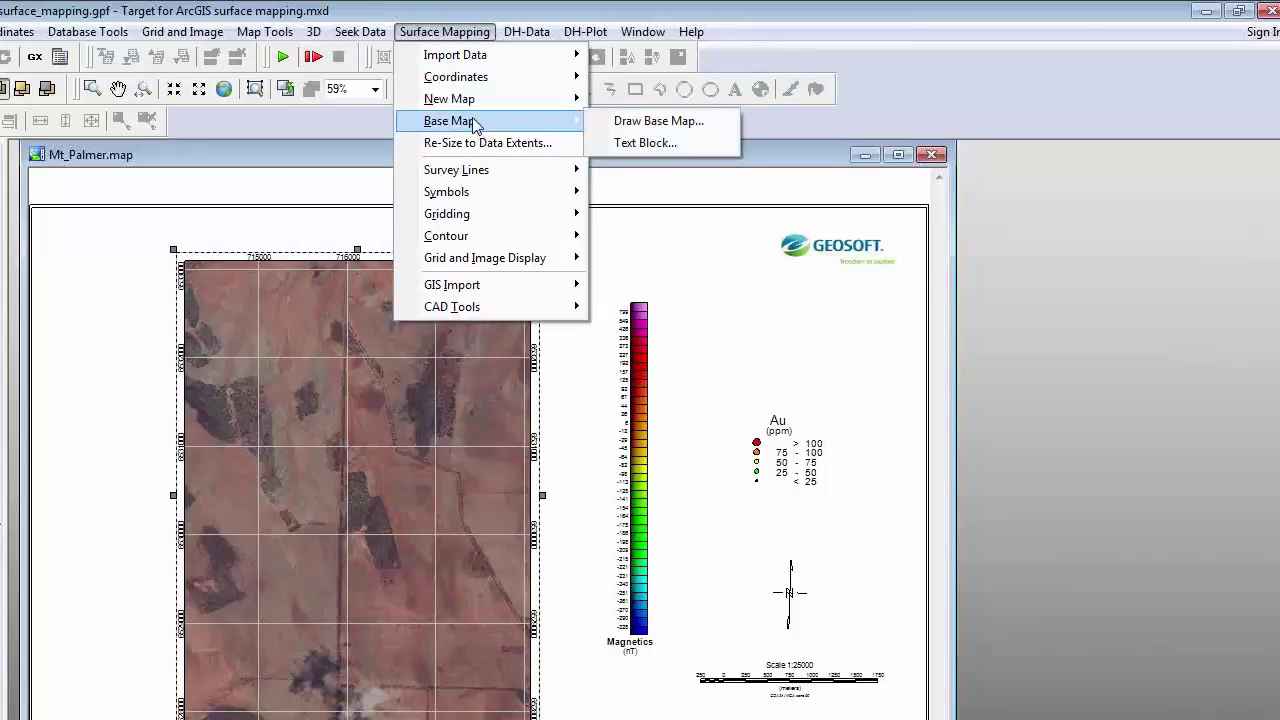
mouse_move(461, 176)
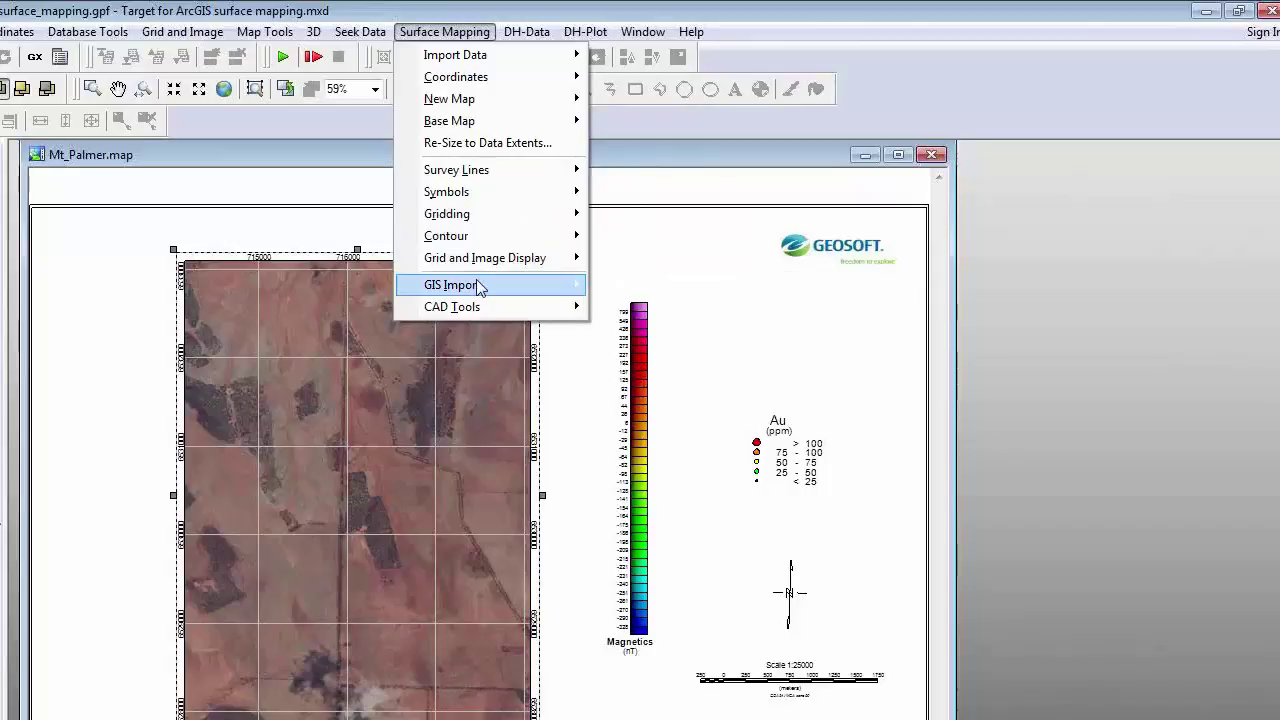
mouse_move(480, 288)
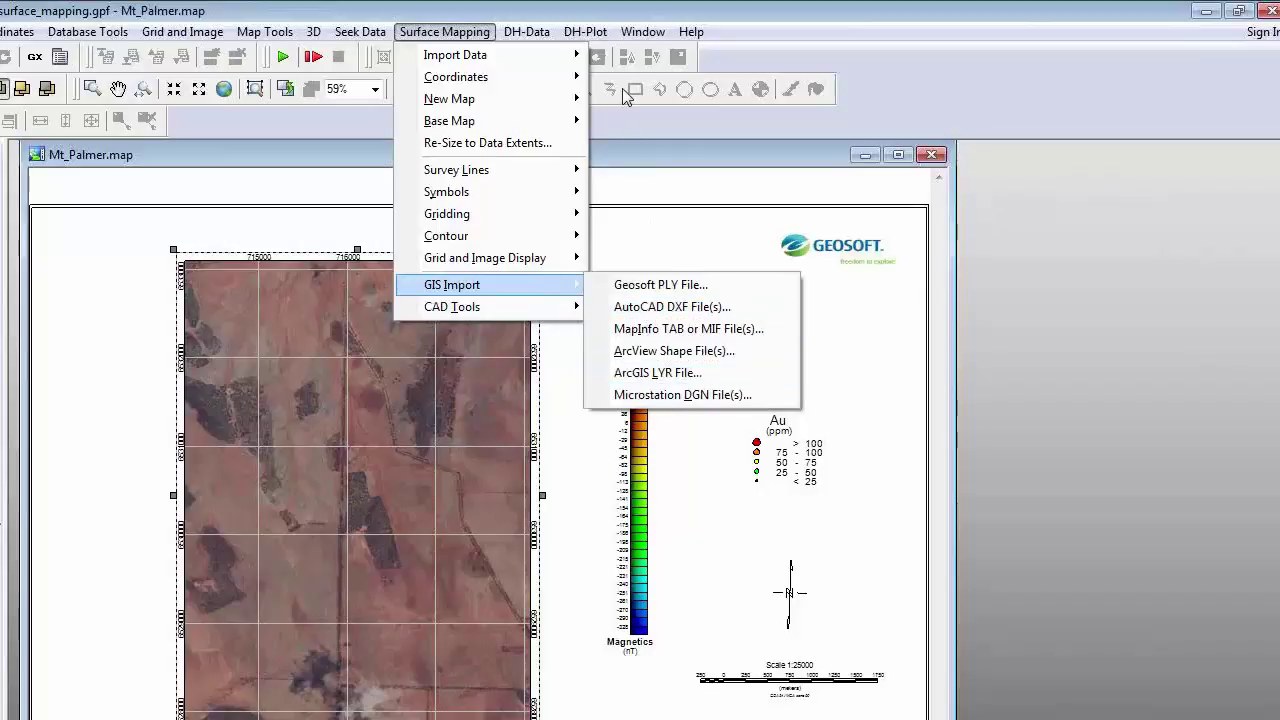
left_click(448, 197)
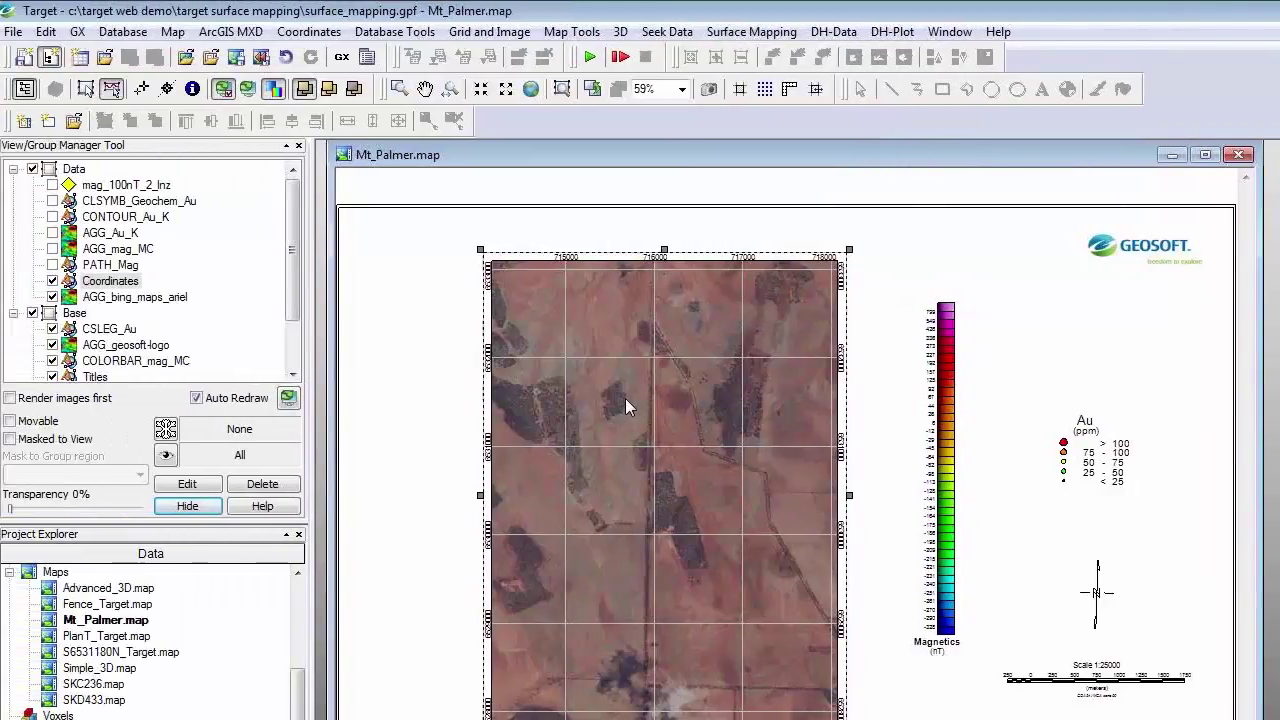
Step: Restore the Geochemistry_Samples snapshot on Mt_Palmer.map and show the CLSYMB_Geochem_Au symbols
right_click(626, 400)
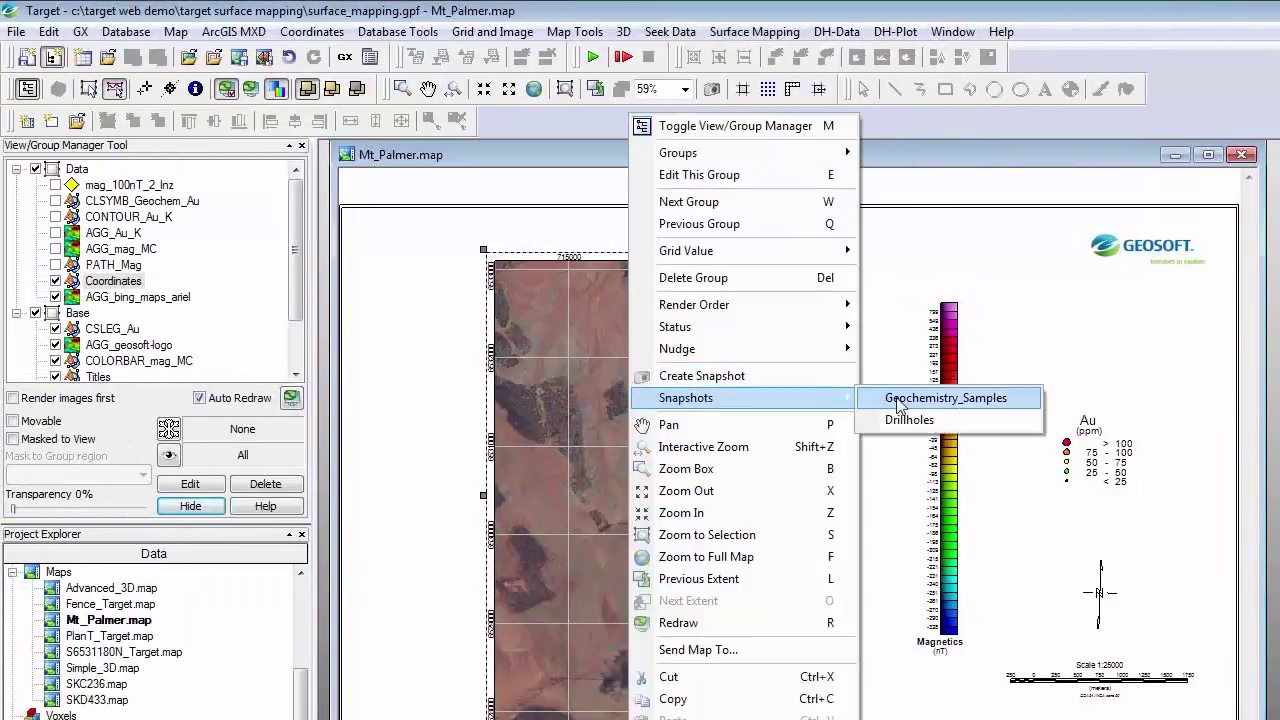
left_click(903, 399)
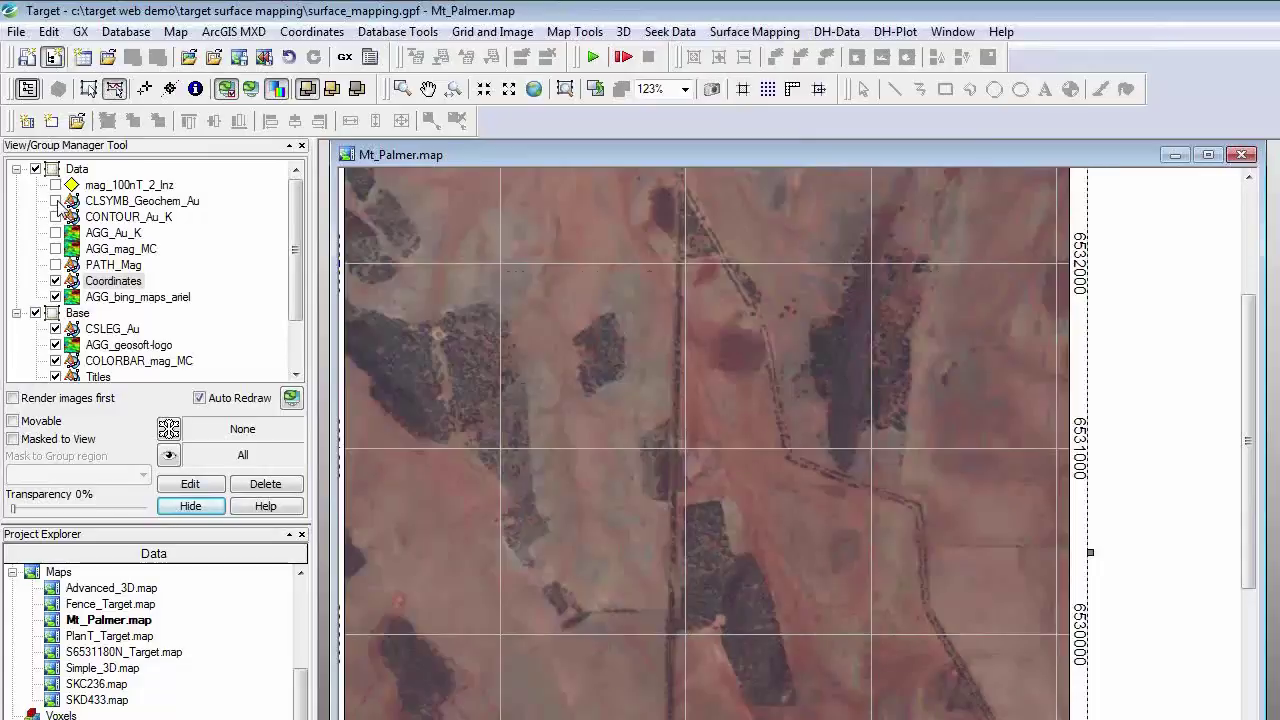
left_click(56, 201)
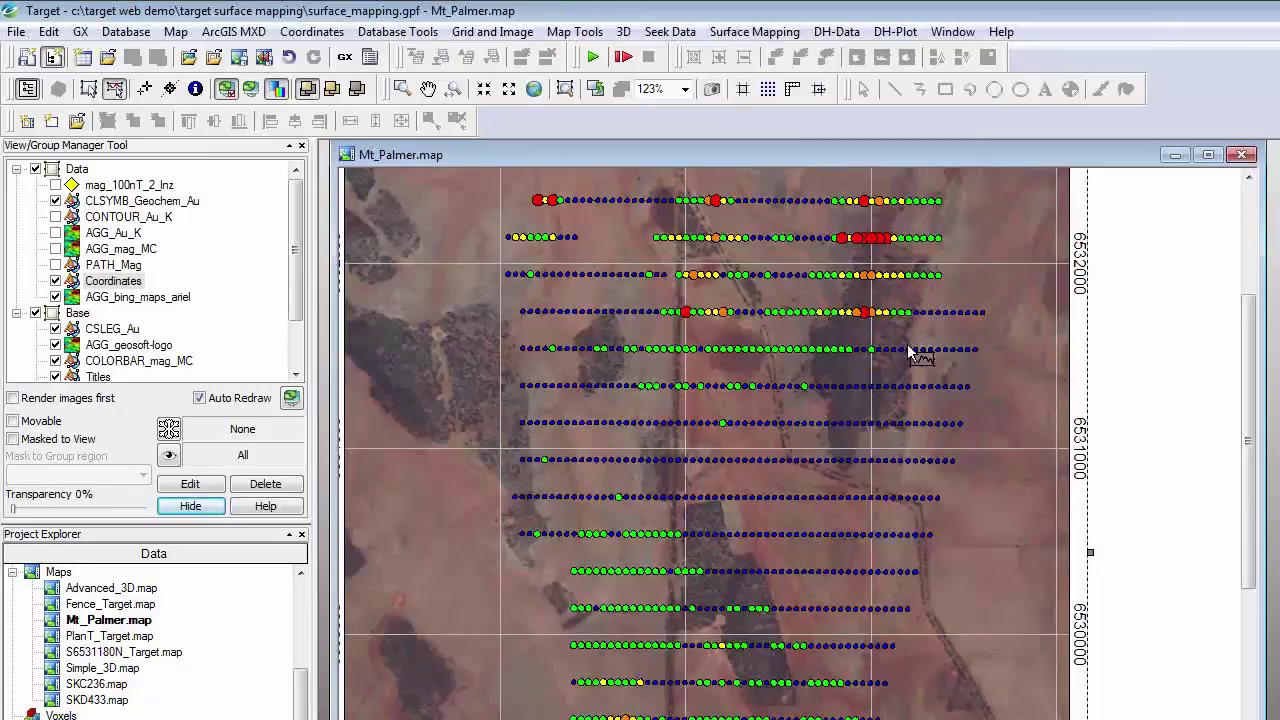
left_click(755, 31)
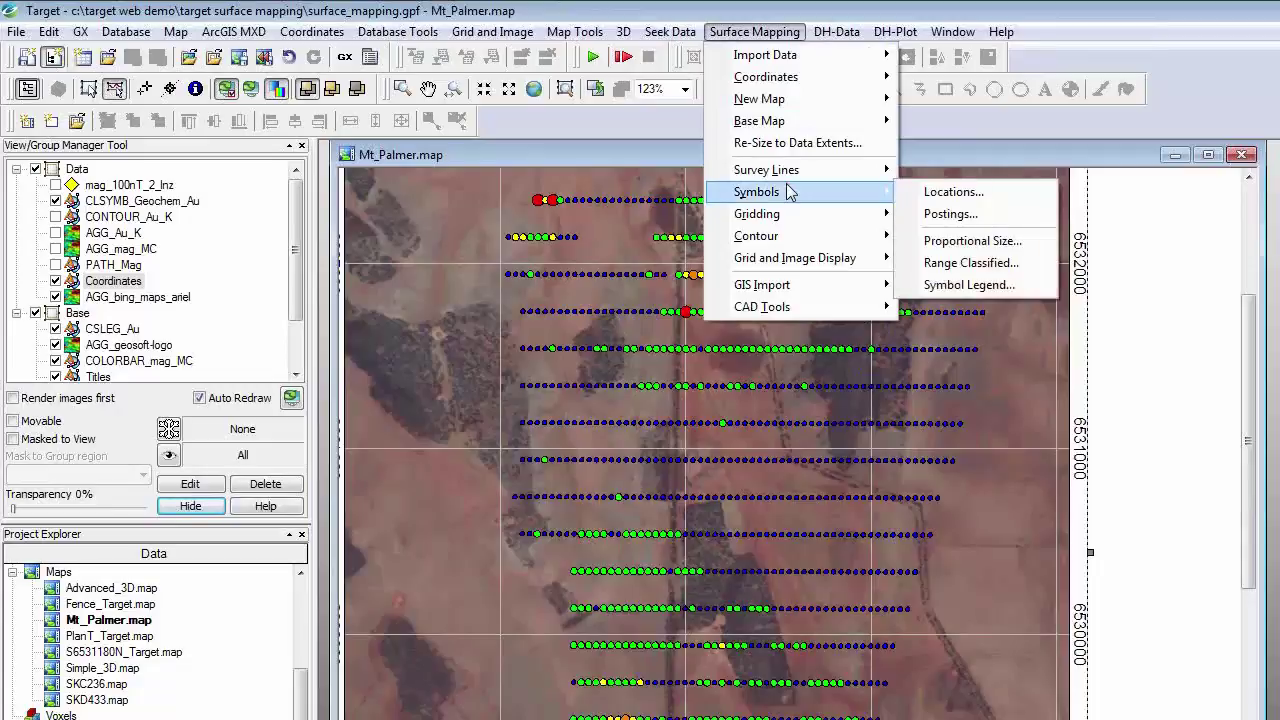
left_click(808, 8)
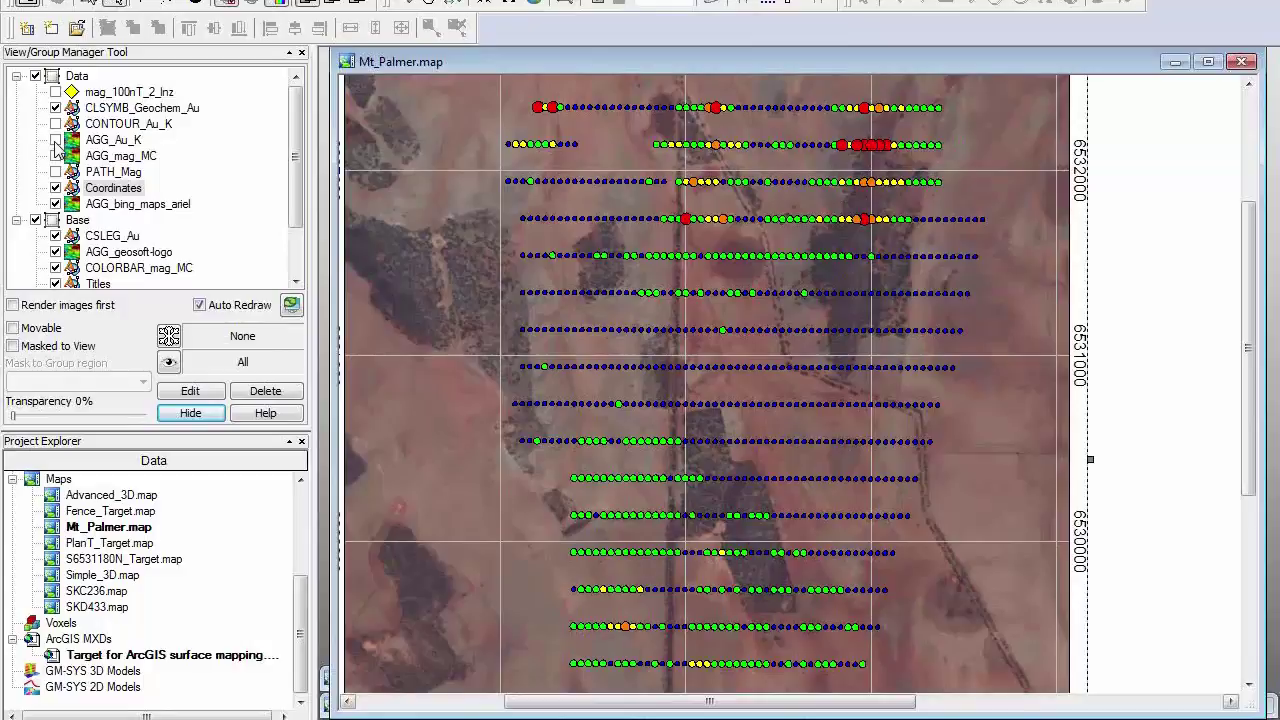
Step: Show the AGG_Au_K grid with the CONTOUR_Au_K contours, and hide the CLSYMB_Geochem_Au symbols
left_click(55, 140)
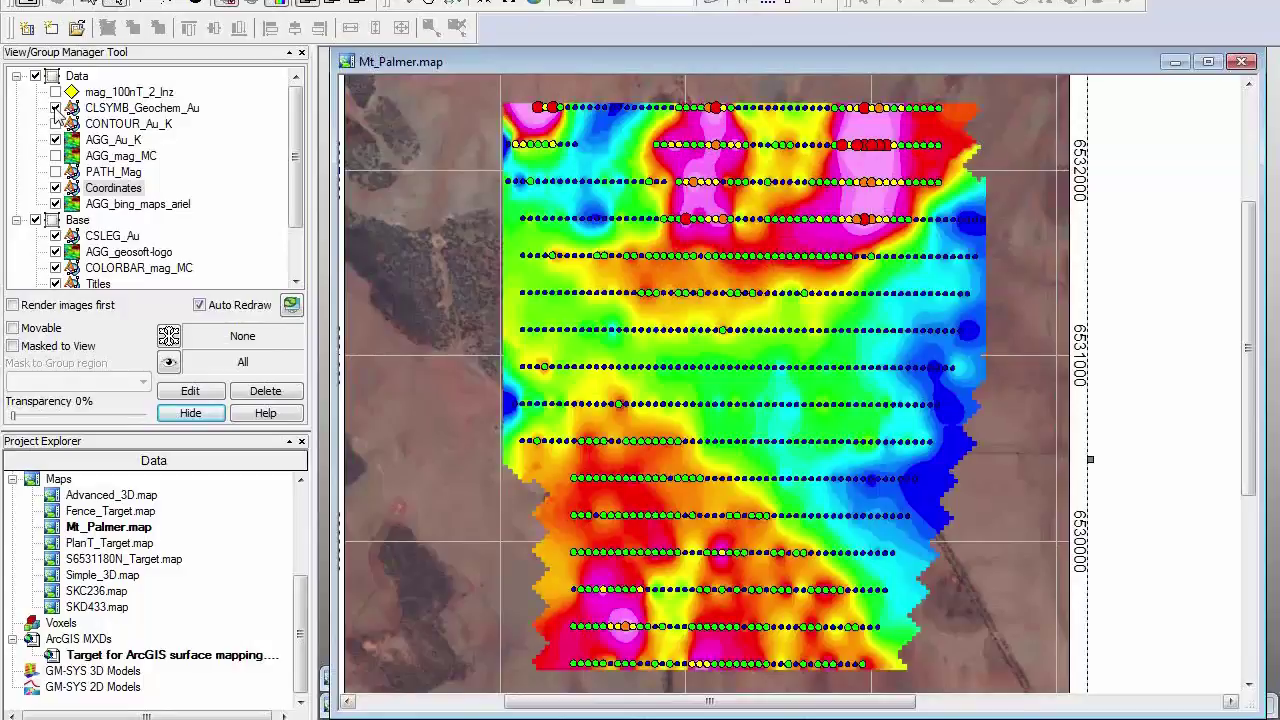
left_click(56, 108)
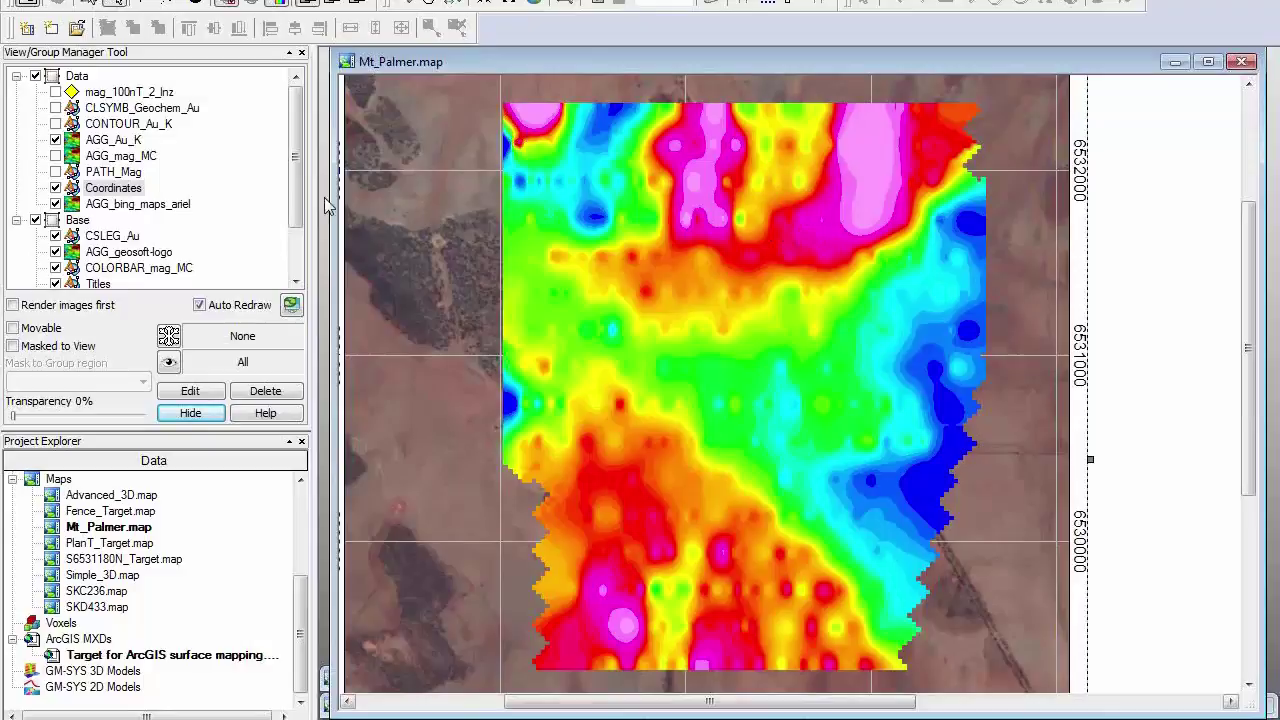
left_click(56, 124)
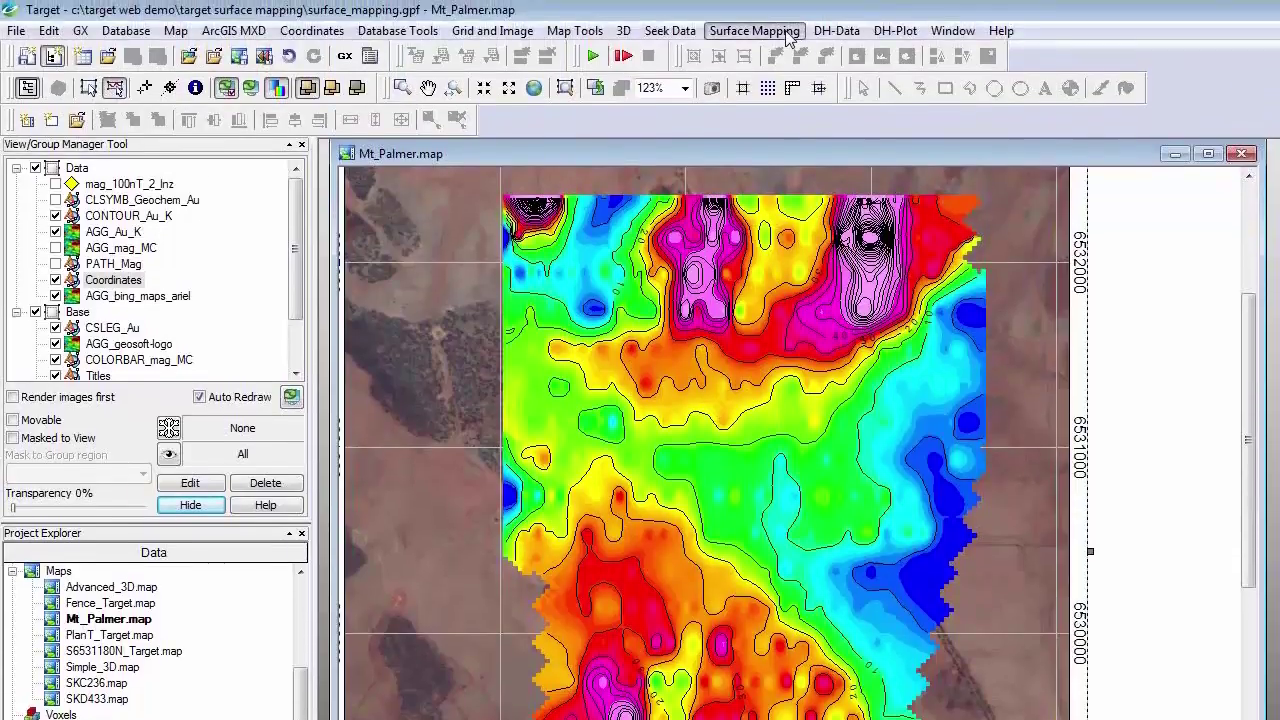
left_click(790, 36)
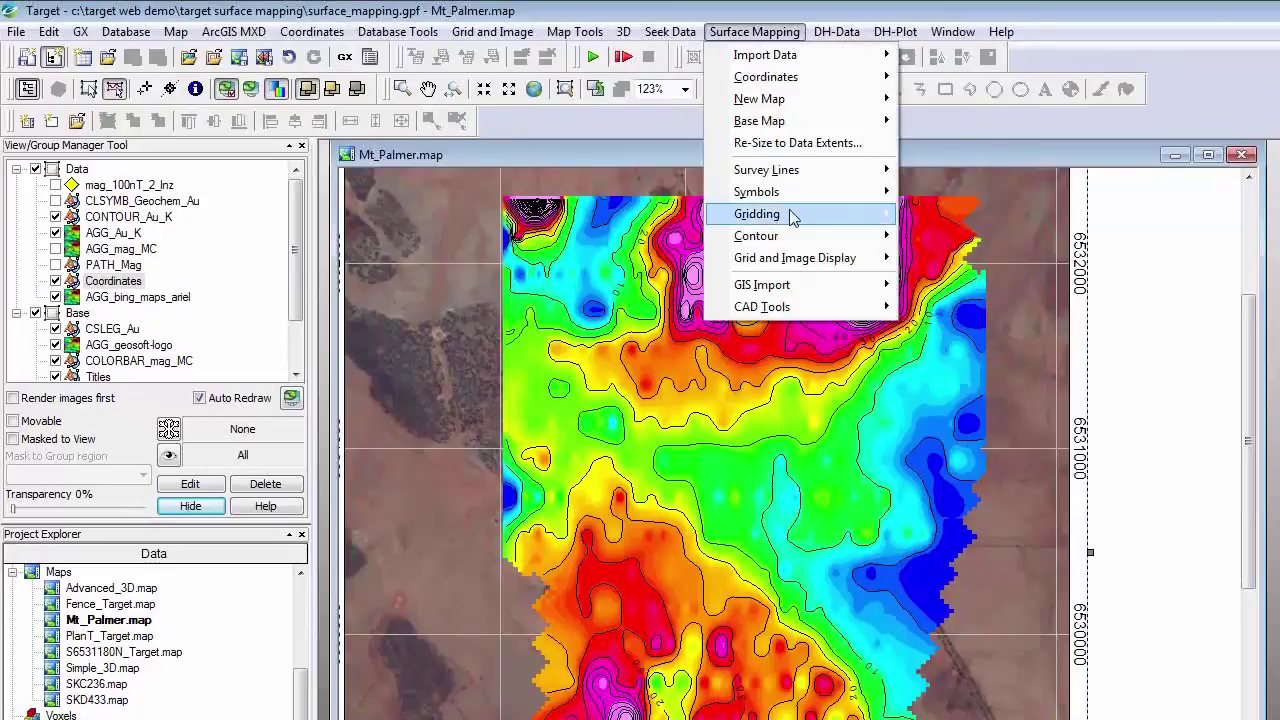
mouse_move(787, 236)
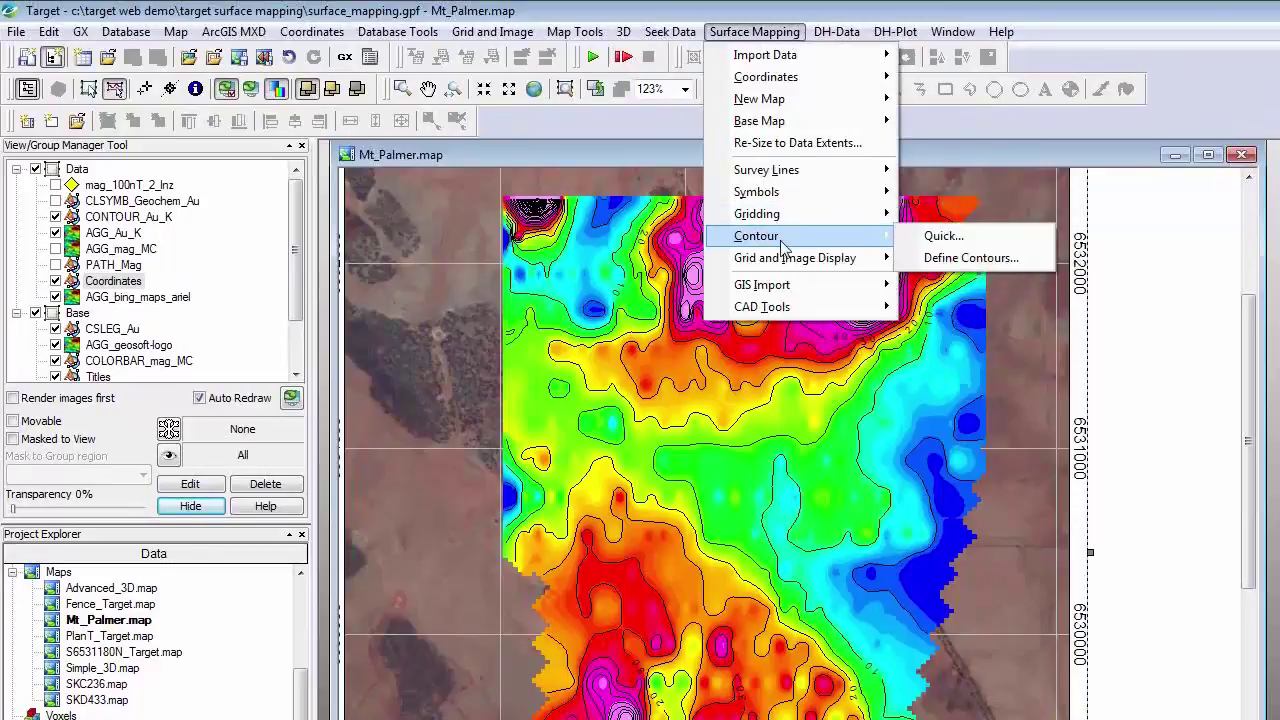
left_click(783, 10)
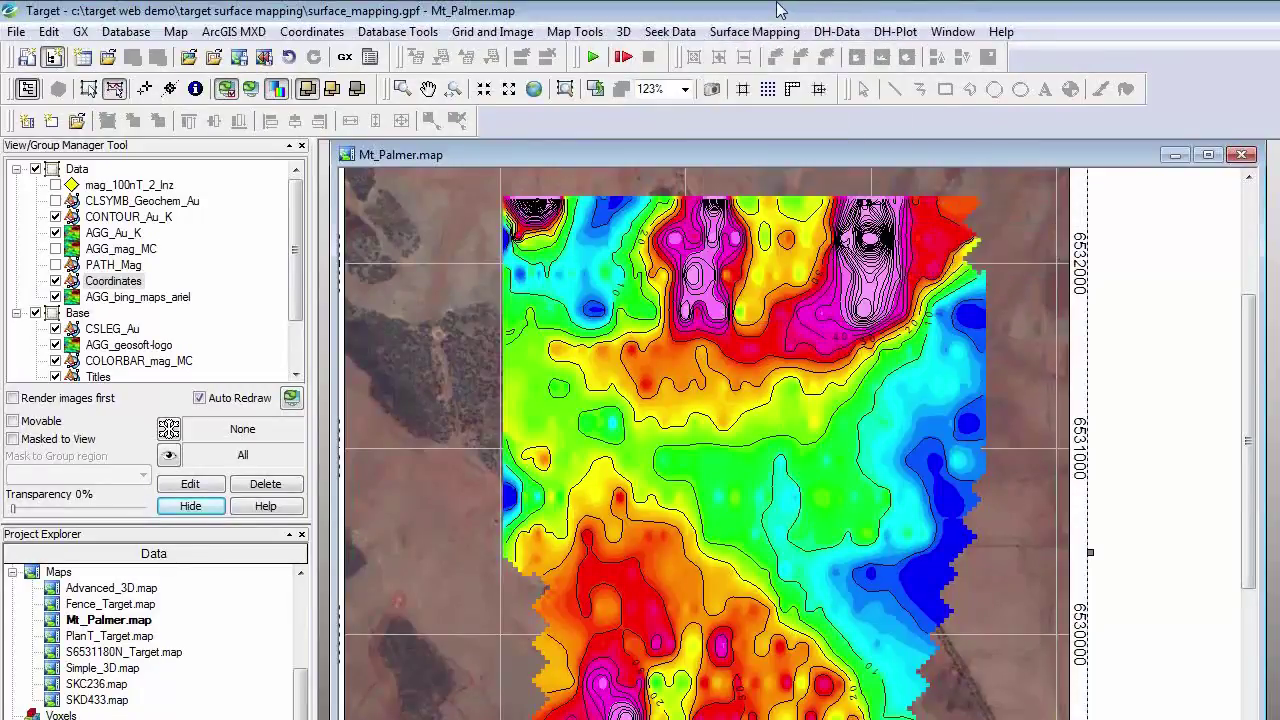
Step: Close Mt_Palmer.map without saving its changes
left_click(1238, 164)
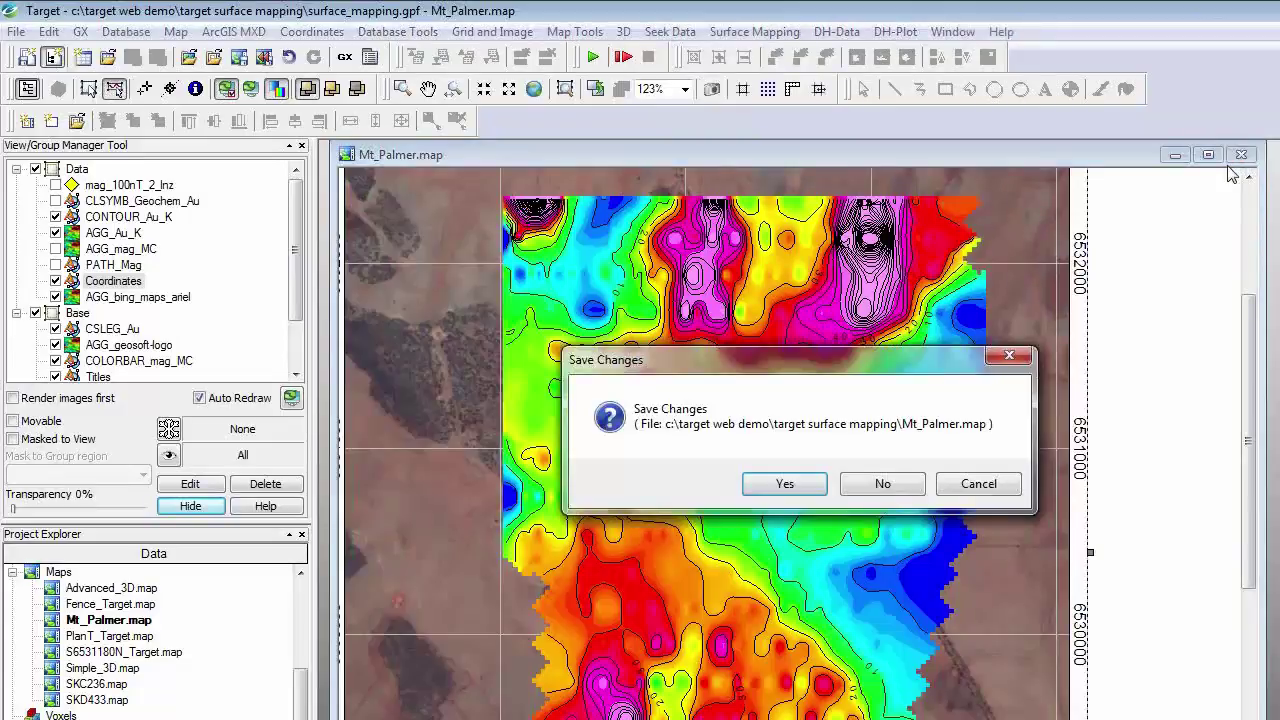
left_click(883, 484)
left_click(830, 32)
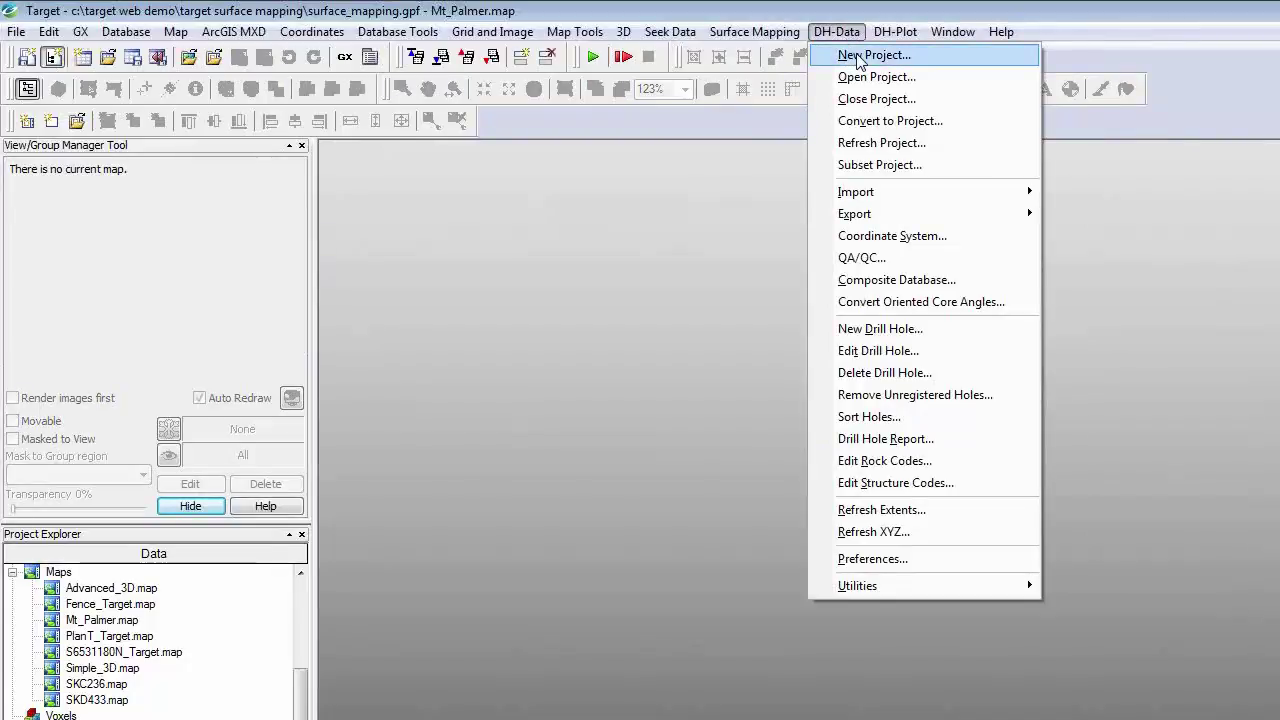
mouse_move(884, 199)
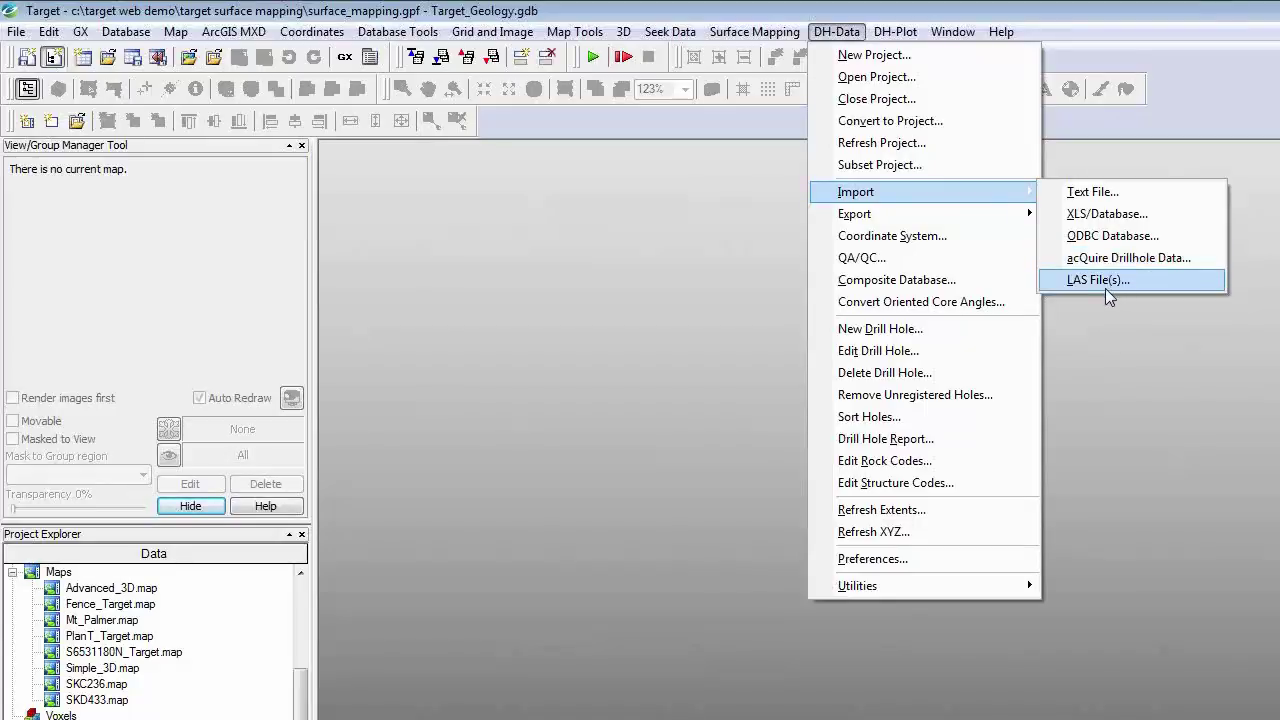
mouse_move(670, 31)
left_click(797, 8)
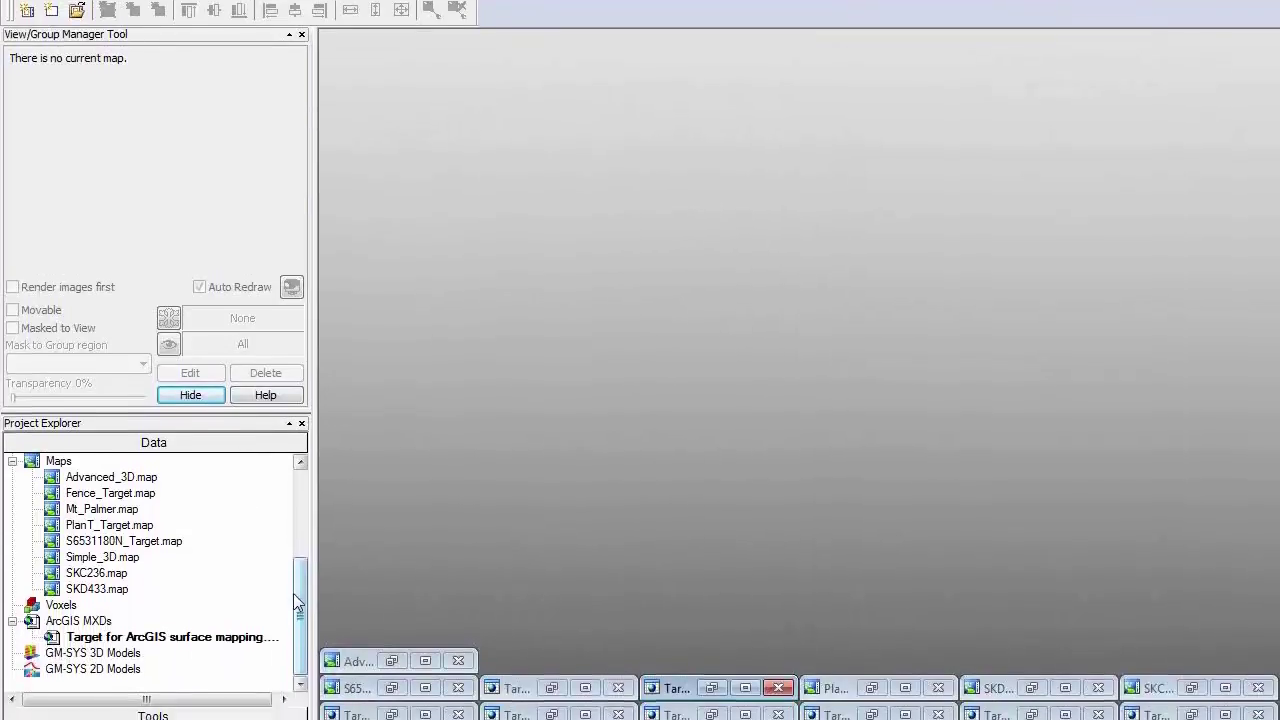
Step: Look through the drillhole databases listed in the project and open Target_Assay.gdb
scroll(150, 540, "up", 3)
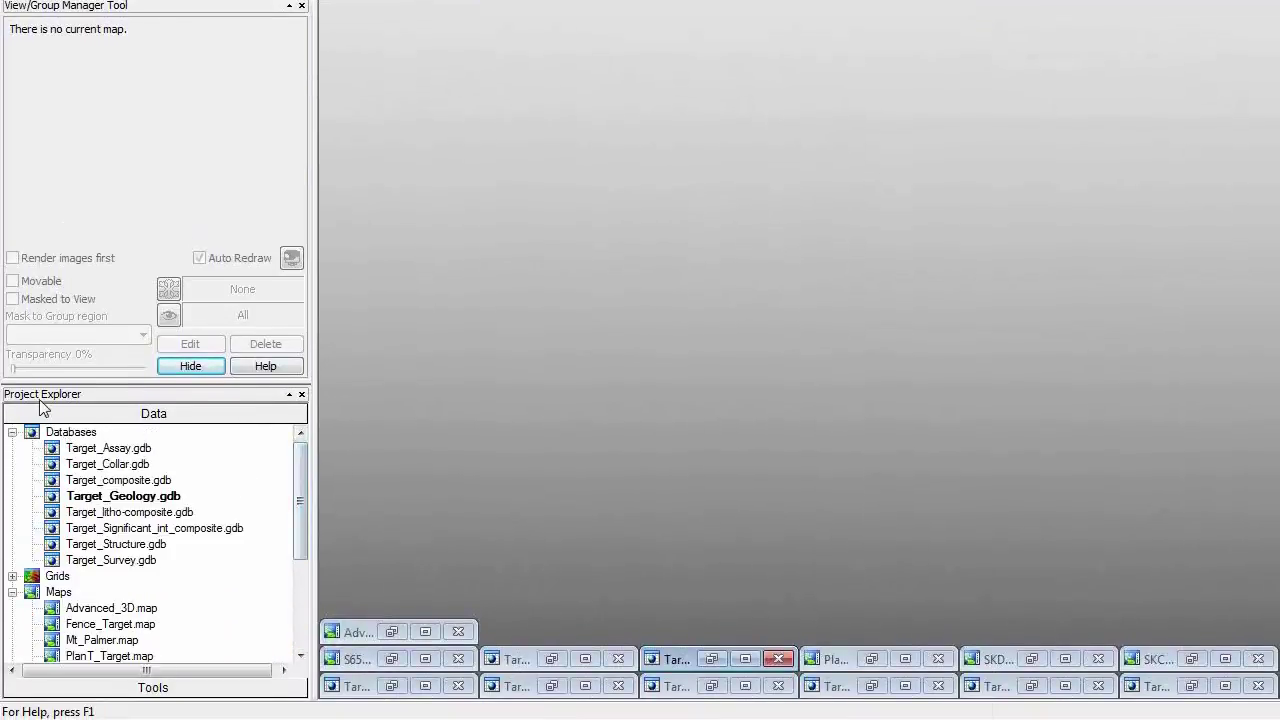
left_click(100, 448)
left_click(106, 464)
left_click(112, 480)
left_click(118, 497)
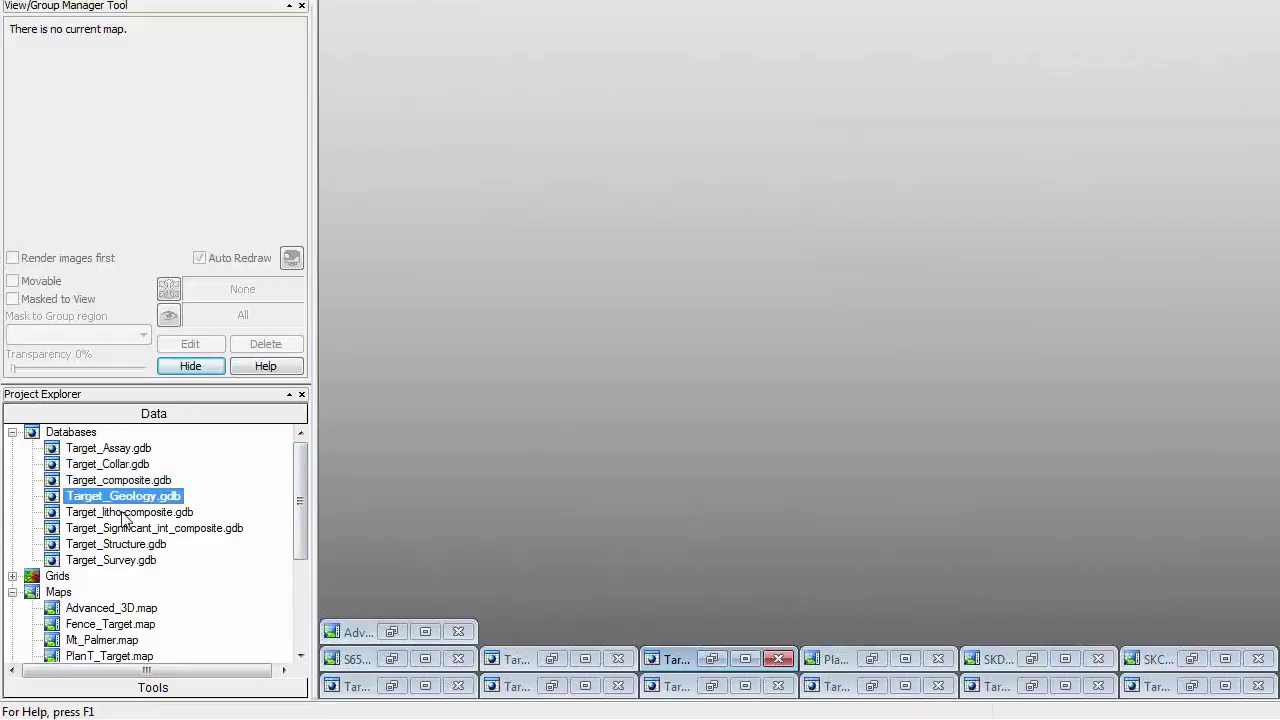
left_click(122, 512)
left_click(126, 528)
left_click(126, 544)
left_click_drag(122, 562, 135, 448)
double_click(137, 452)
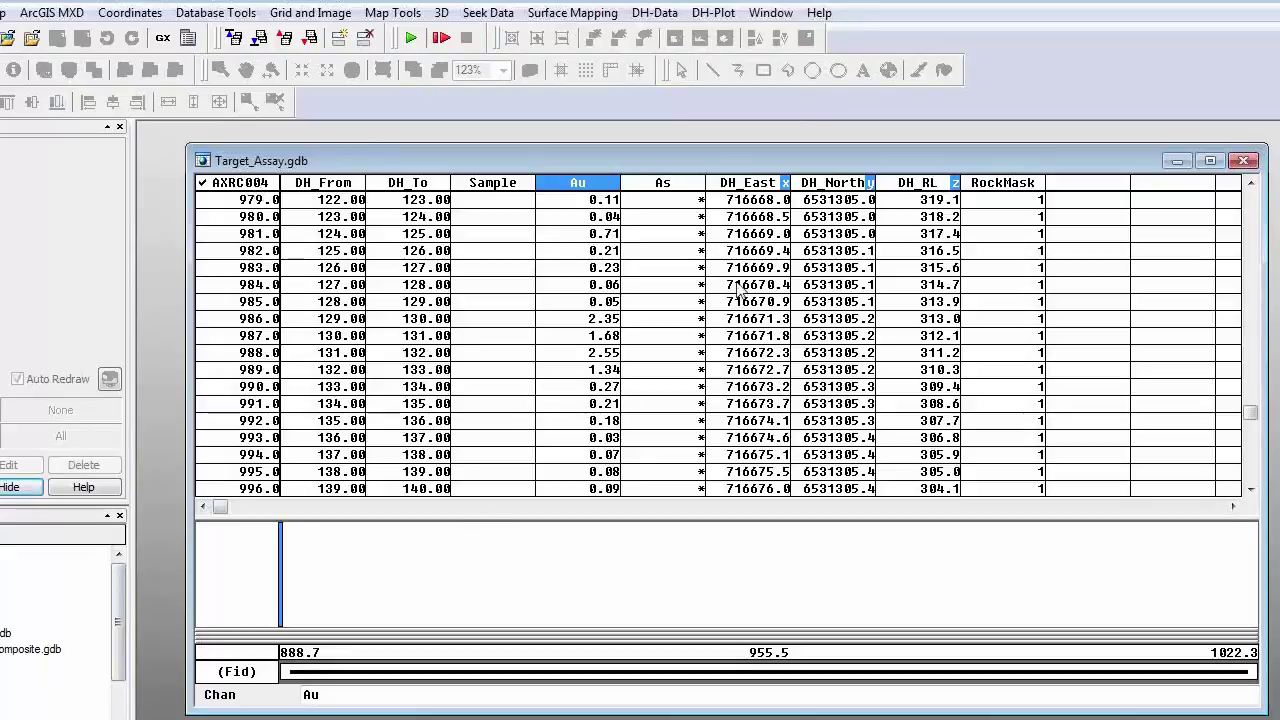
Step: Display the Au channel of the assay database as a profile with both symbols and a connecting line
right_click(589, 185)
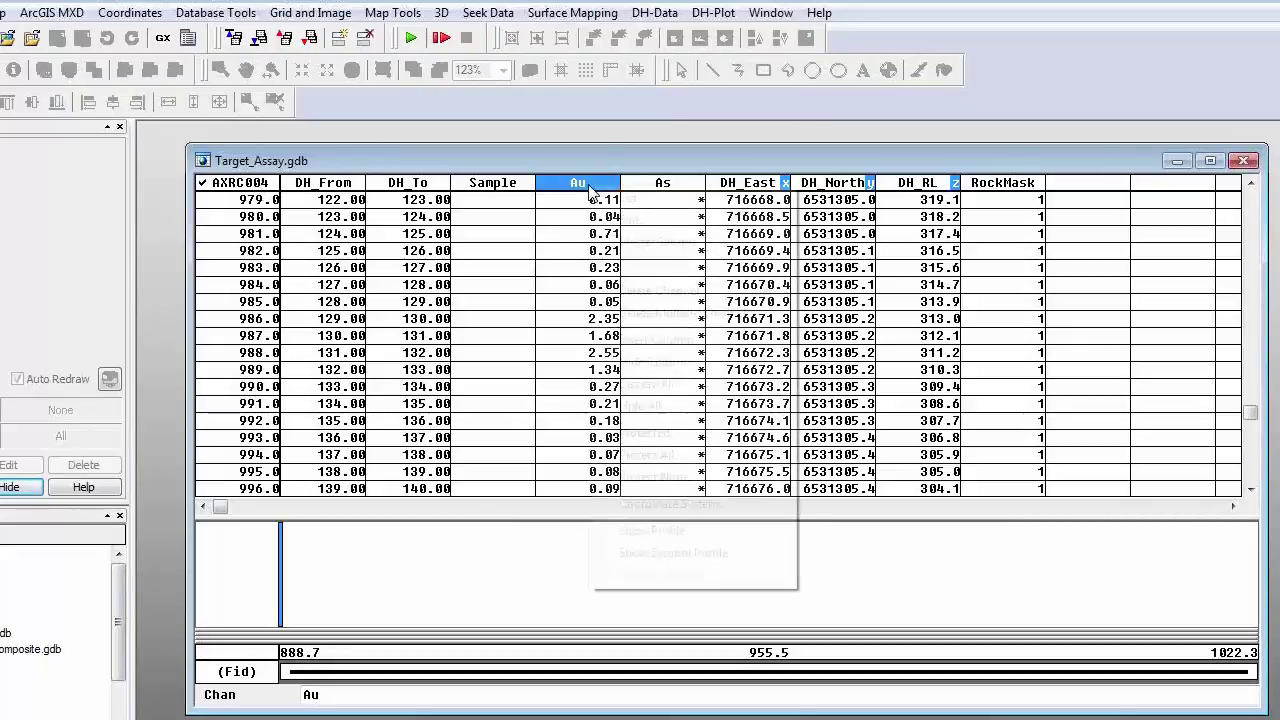
left_click(697, 555)
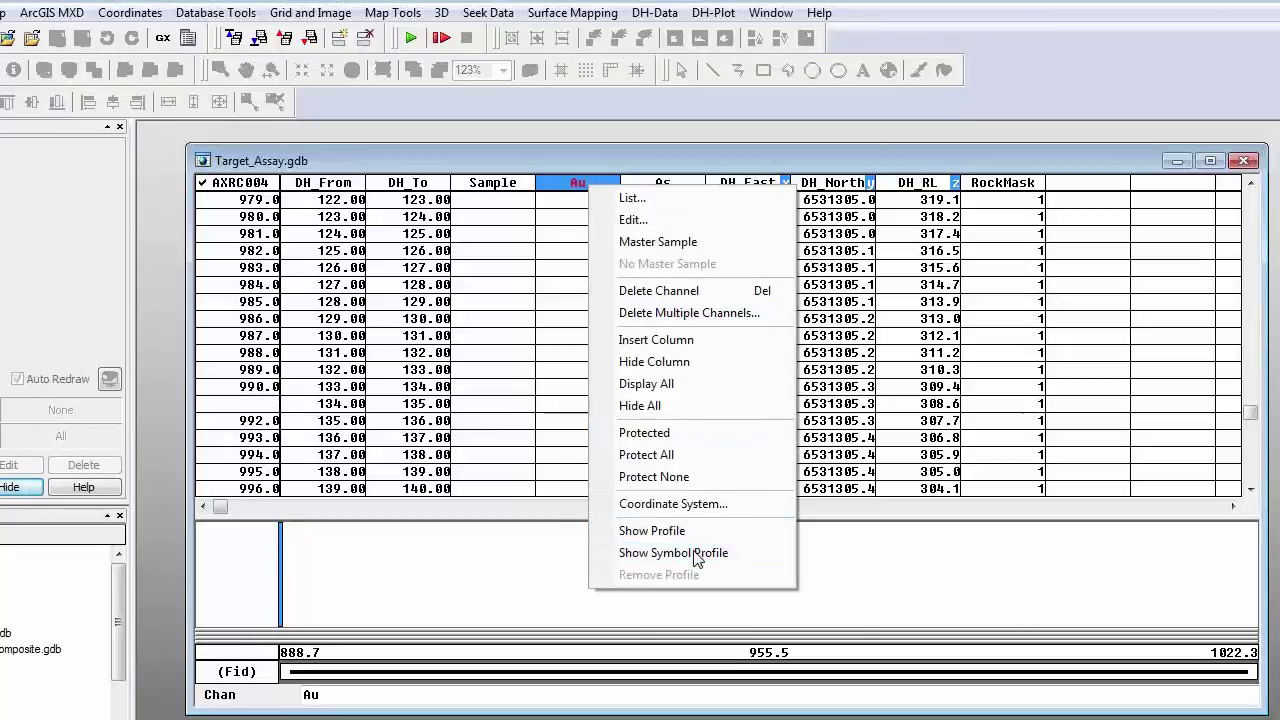
right_click(567, 182)
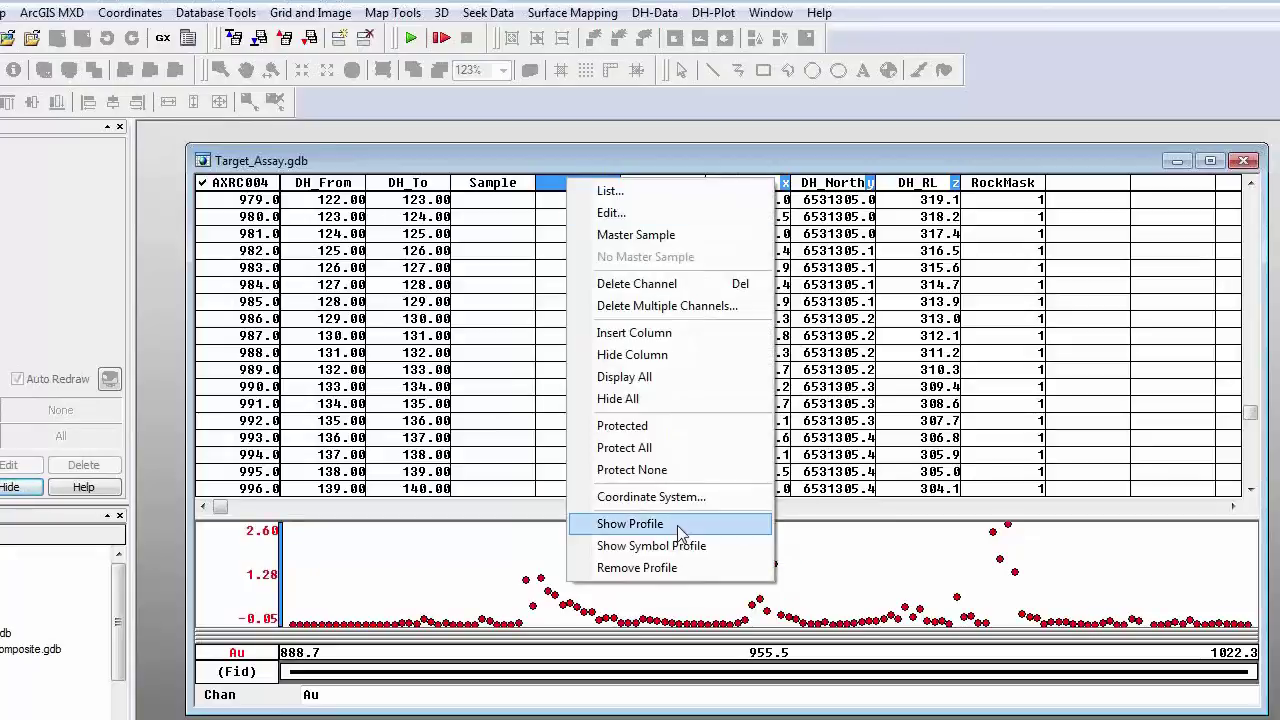
left_click(680, 527)
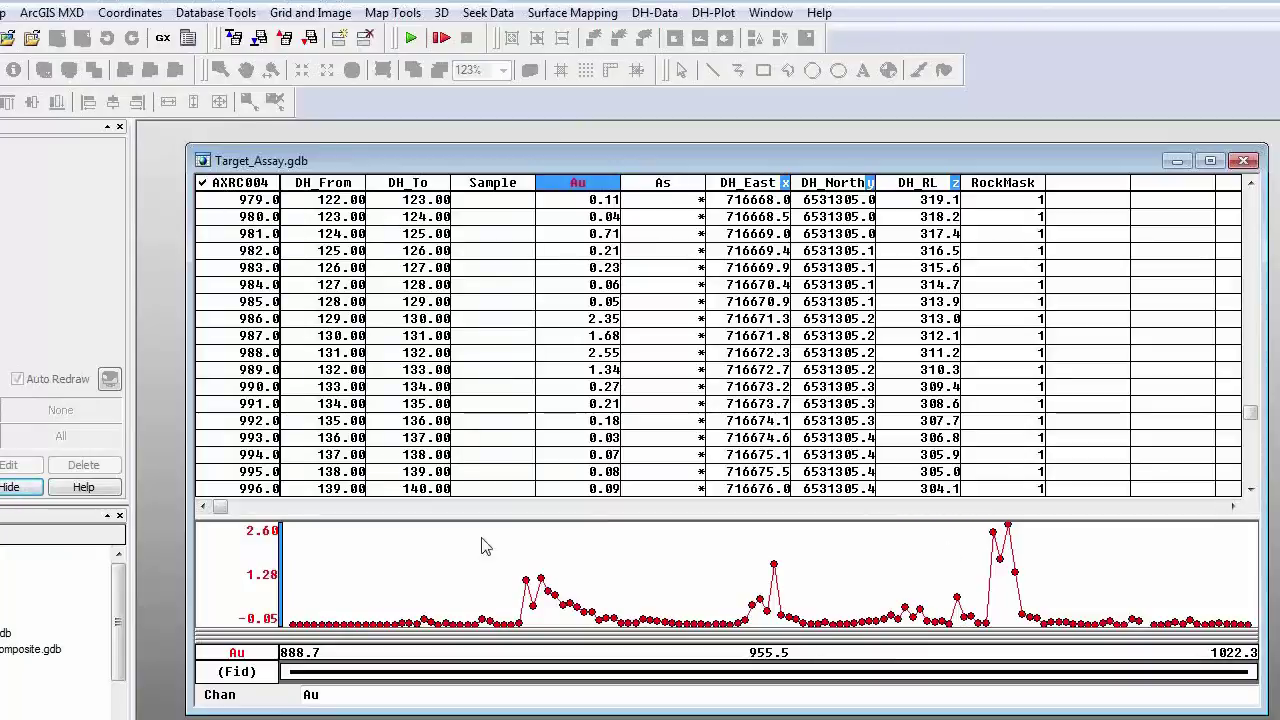
Step: Step through the drillholes from AXRC004 to AXRC013 and examine the Au profile of each hole
left_click(257, 184)
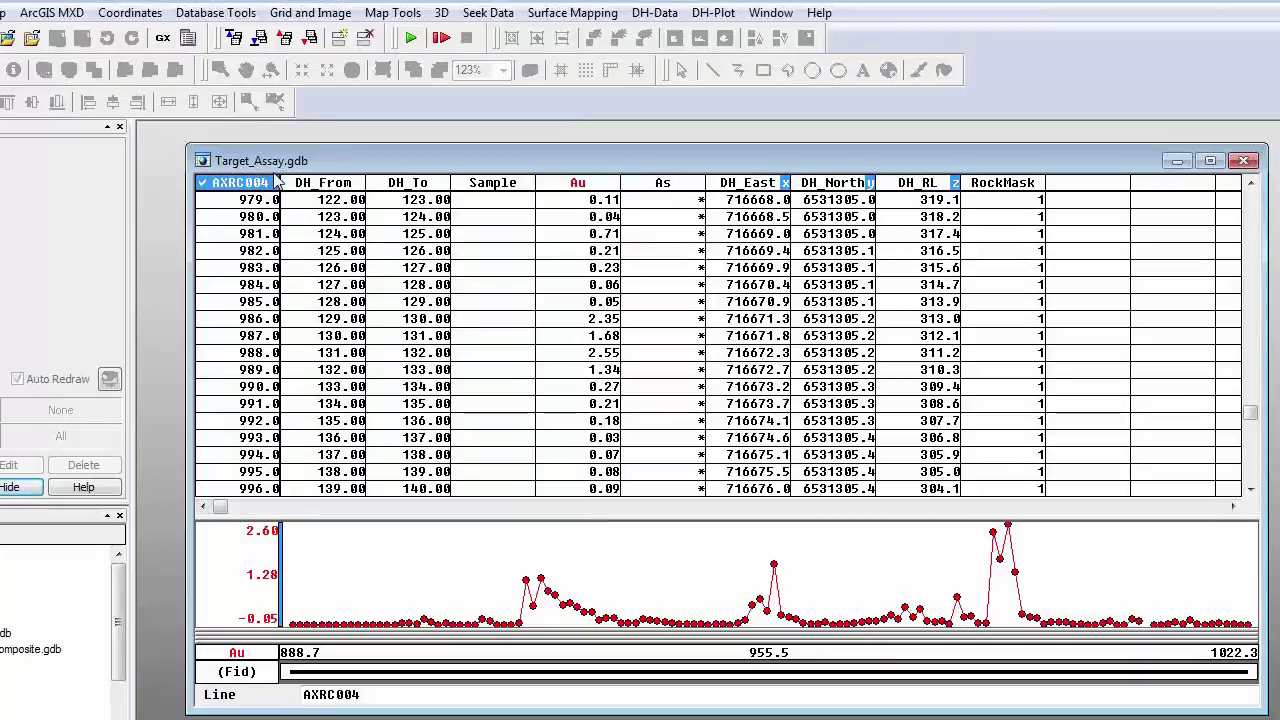
key("Page_Down")
key("Page_Down")
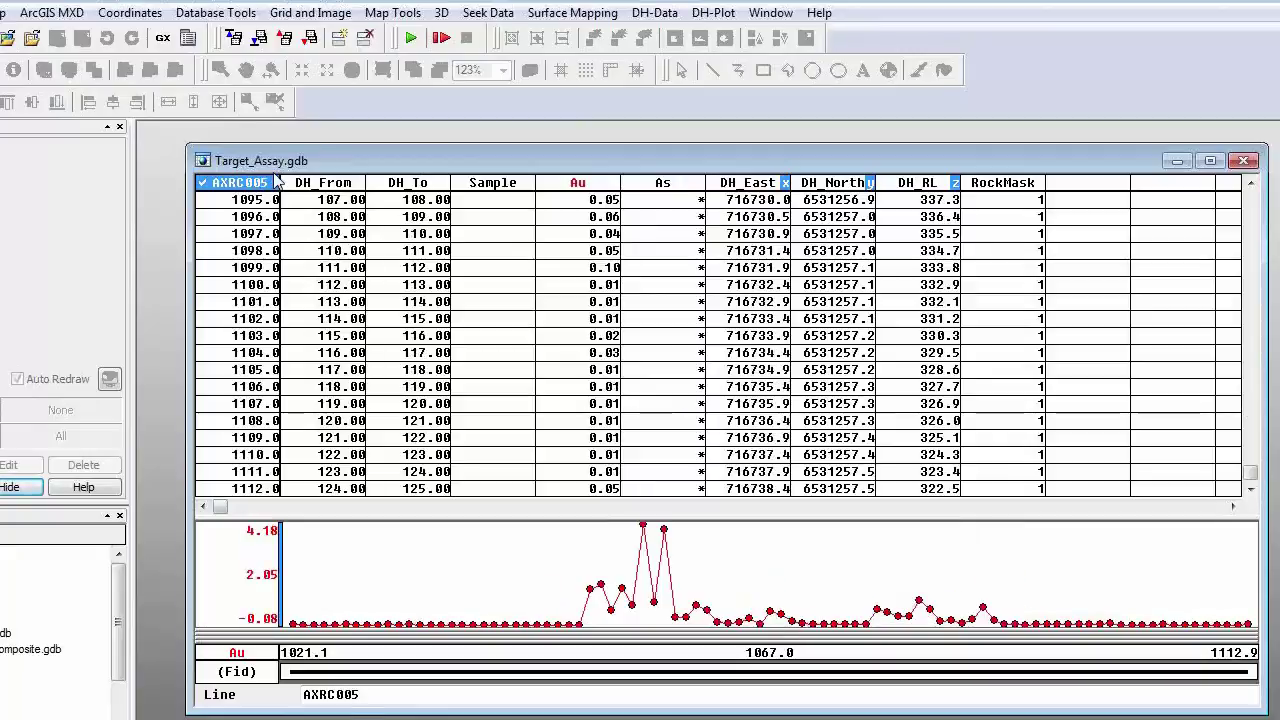
key("Page_Down")
key("Page_Down")
key("Page_Down")
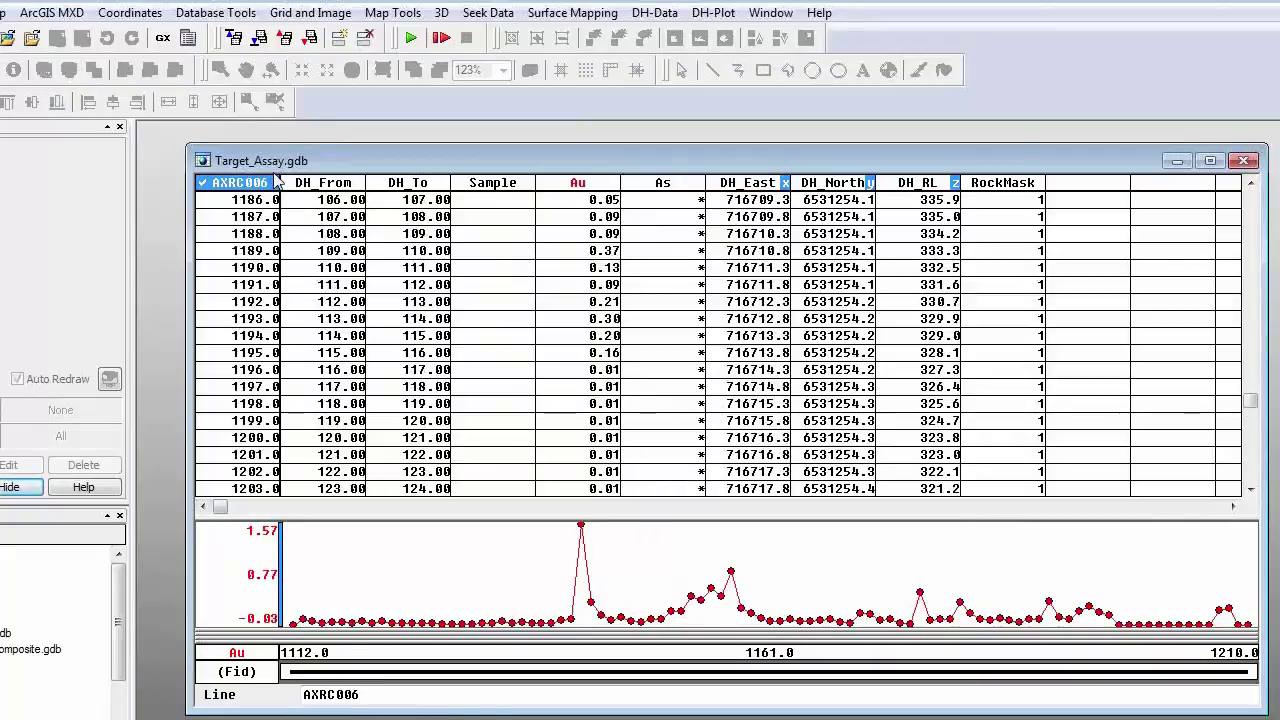
key("Page_Down")
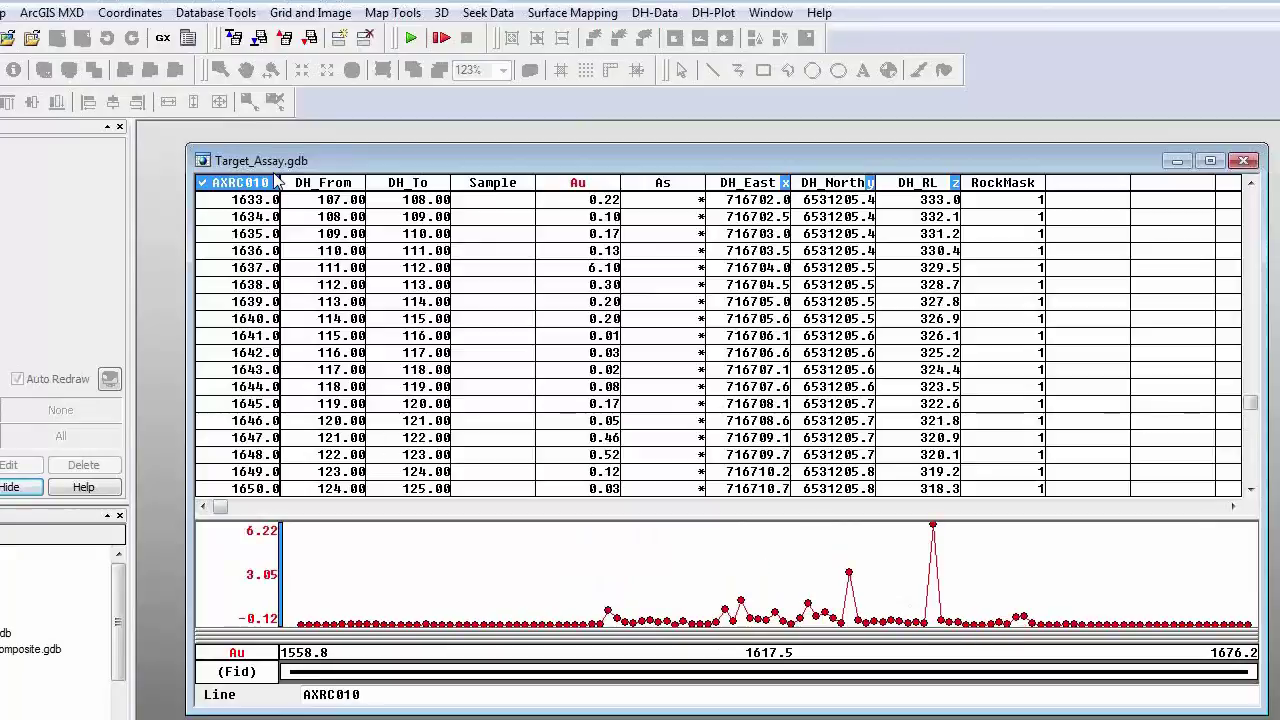
key("Page_Up")
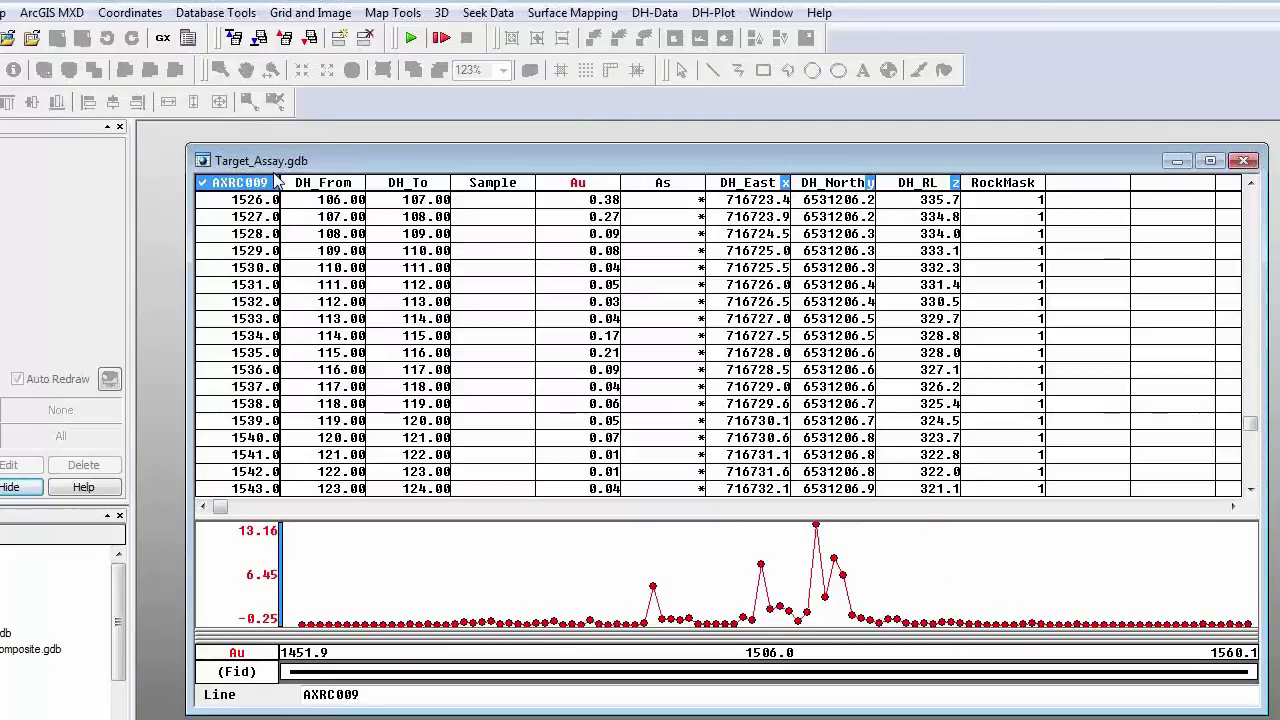
key("Page_Down")
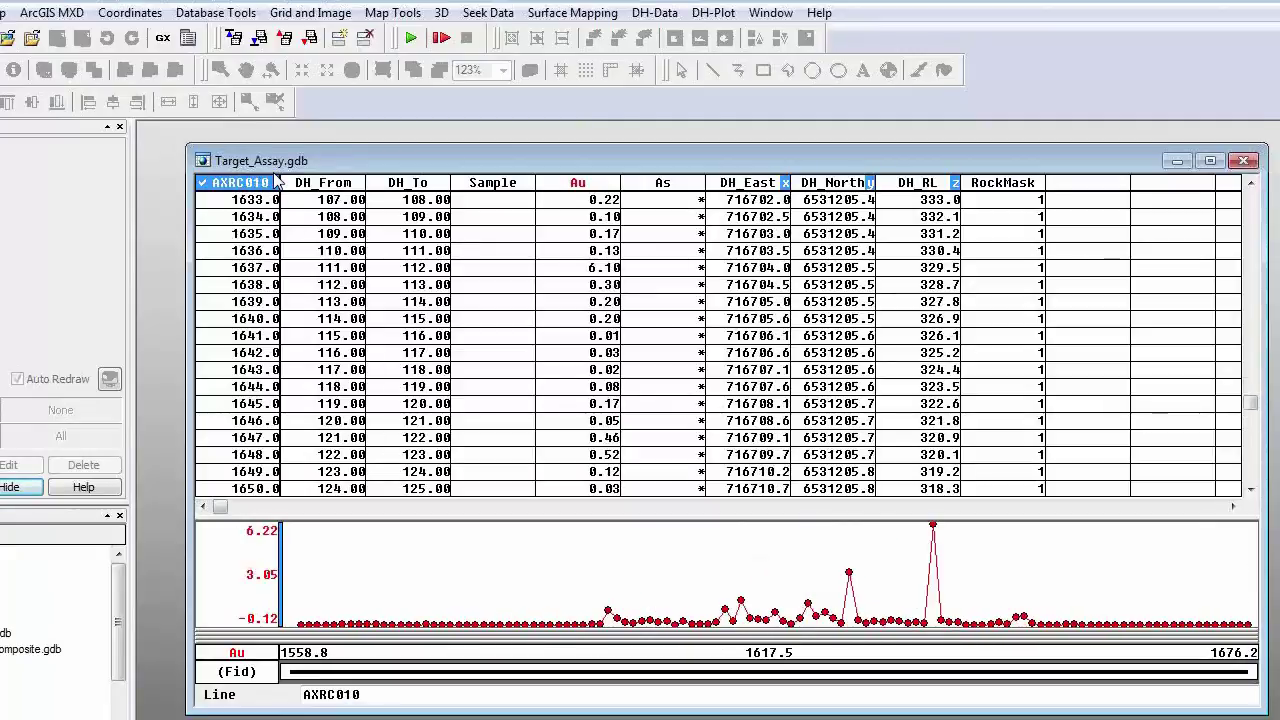
key("Page_Down")
key("Page_Down")
key("Page_Down")
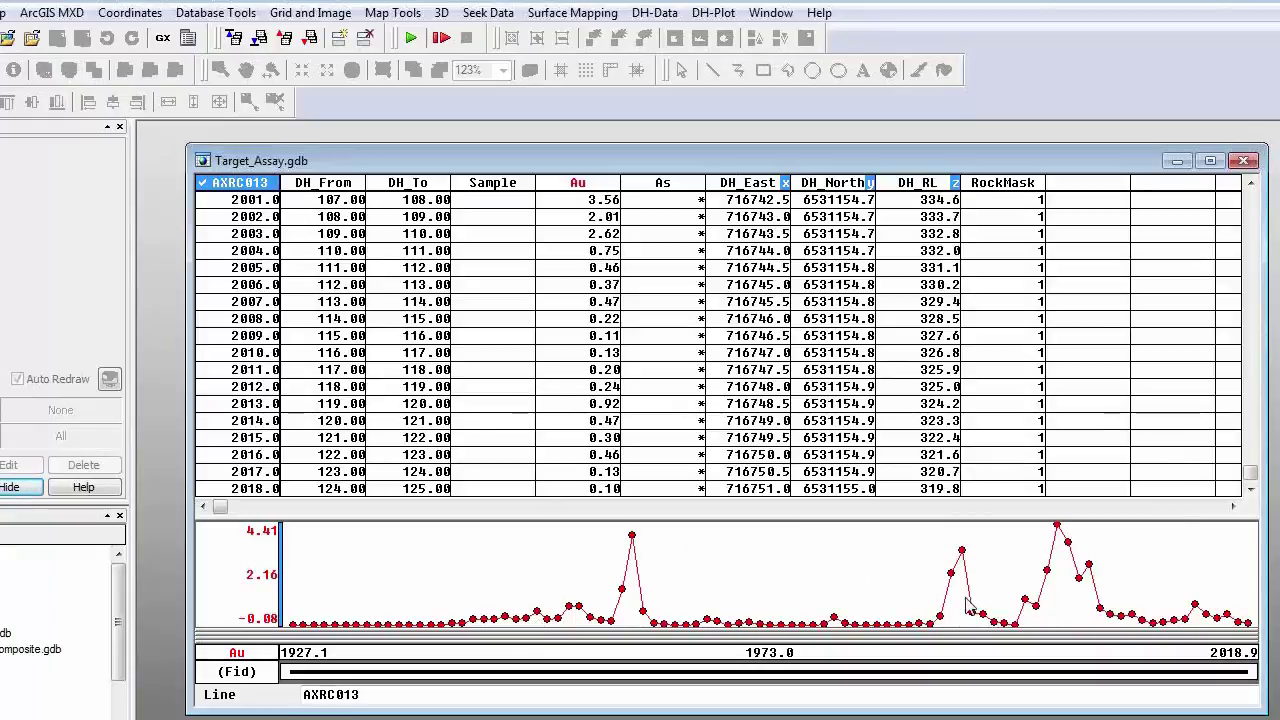
Step: Select the two high-grade Au peaks near the end of hole AXRC013's profile, fids 1988 to 2007, and review their statistics
left_click_drag(937, 612, 1134, 600)
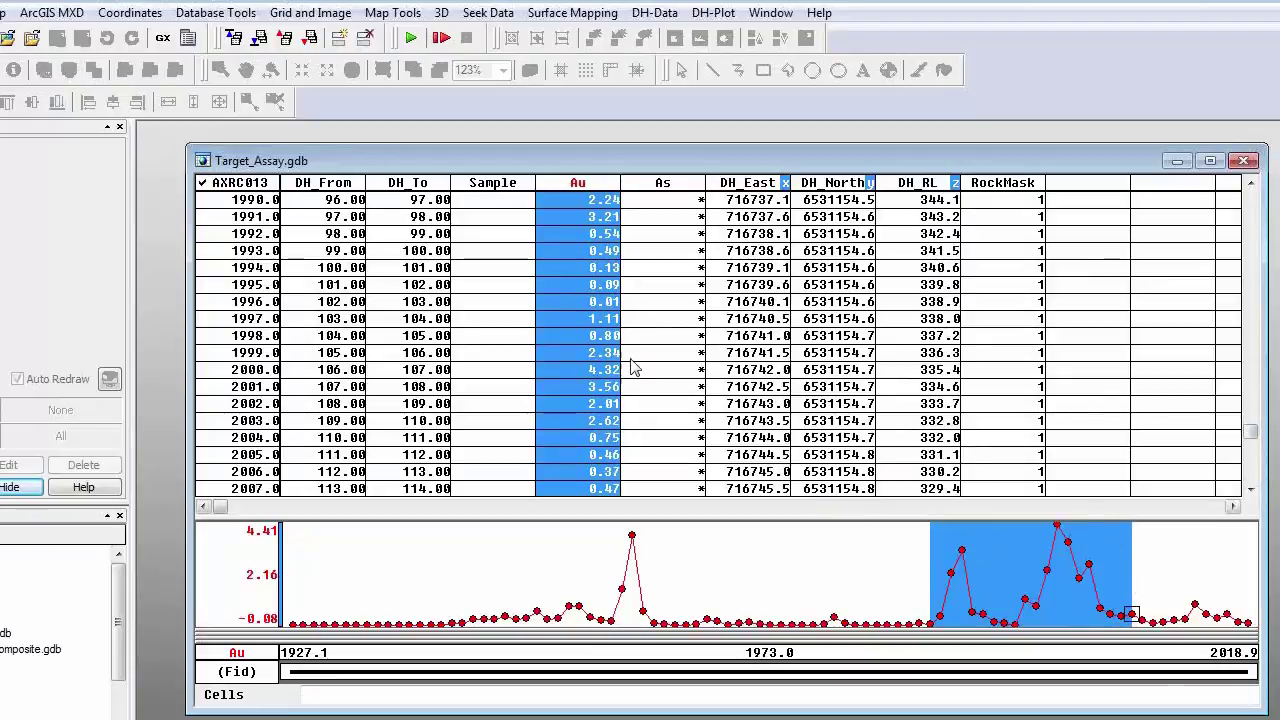
right_click(612, 323)
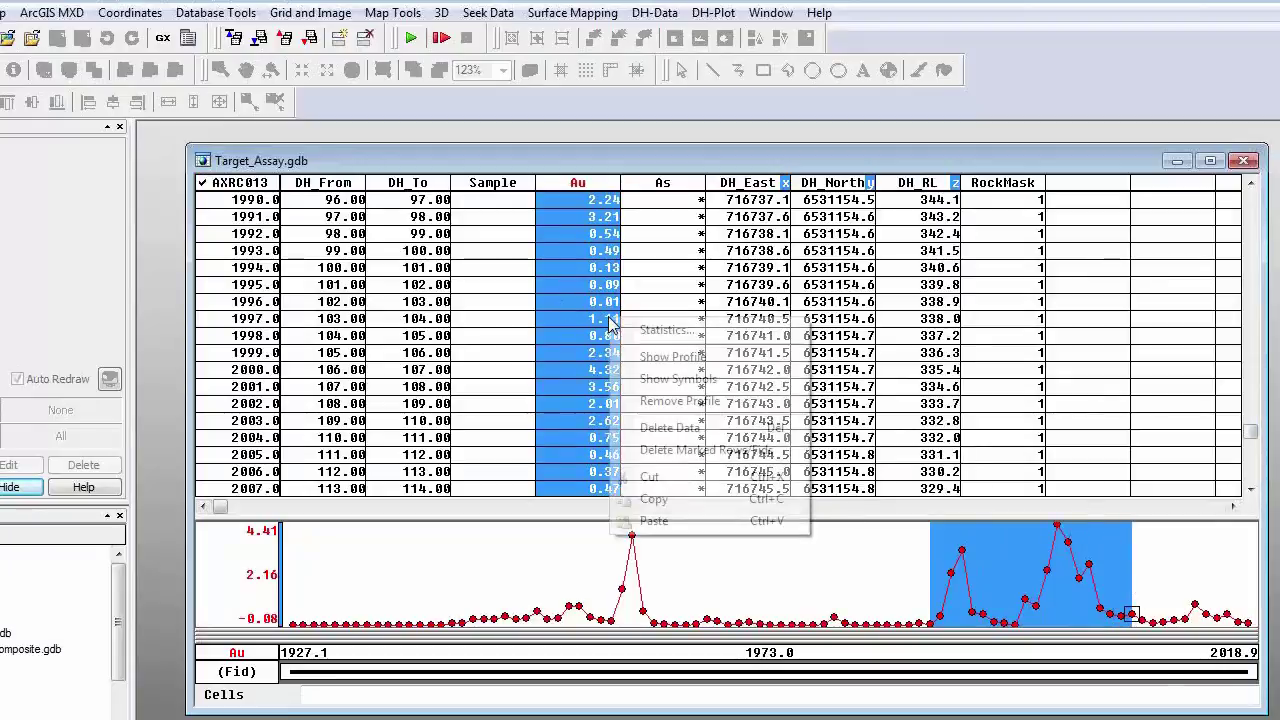
left_click(667, 331)
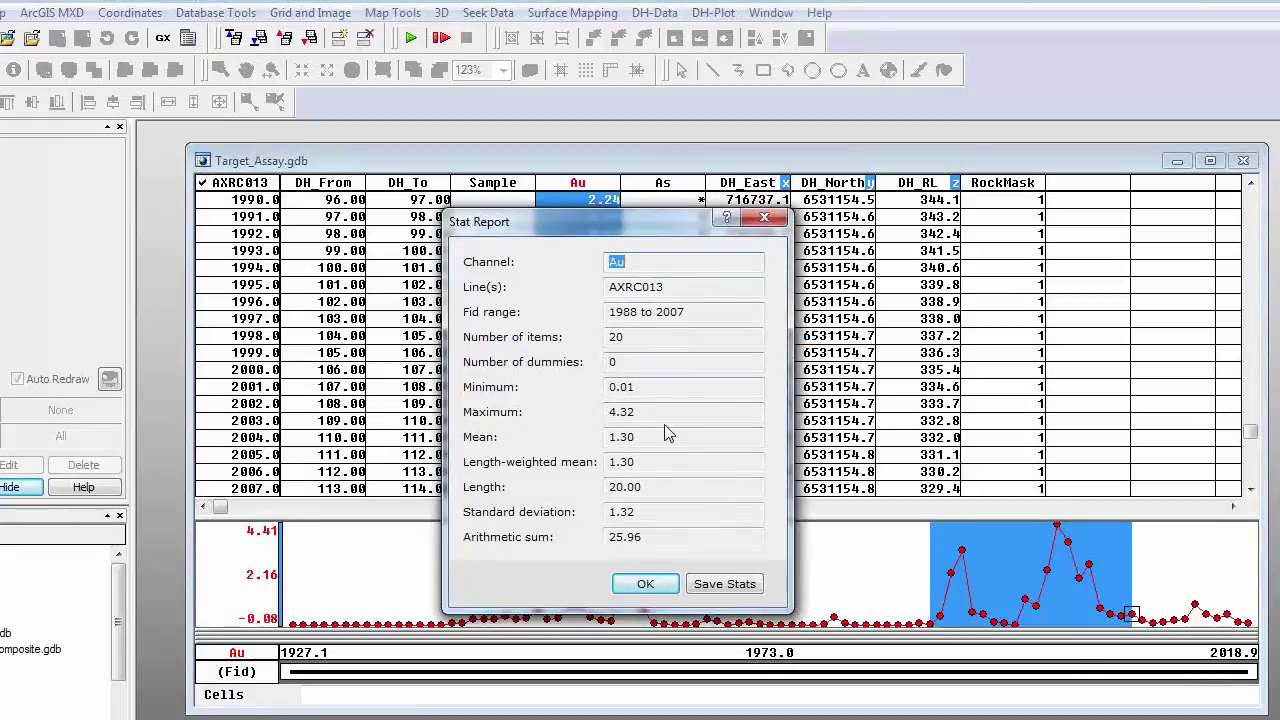
left_click(657, 585)
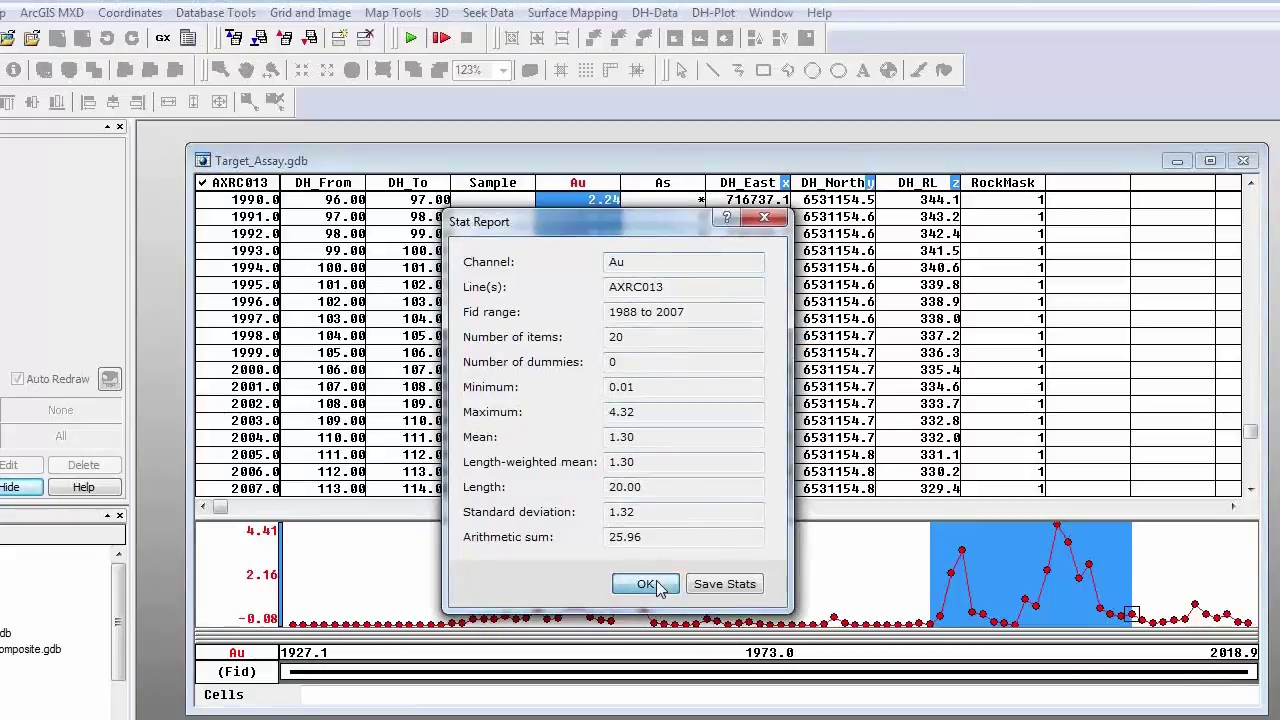
Step: Select the Au channel across all holes in the database and review its statistics report
left_click(590, 185)
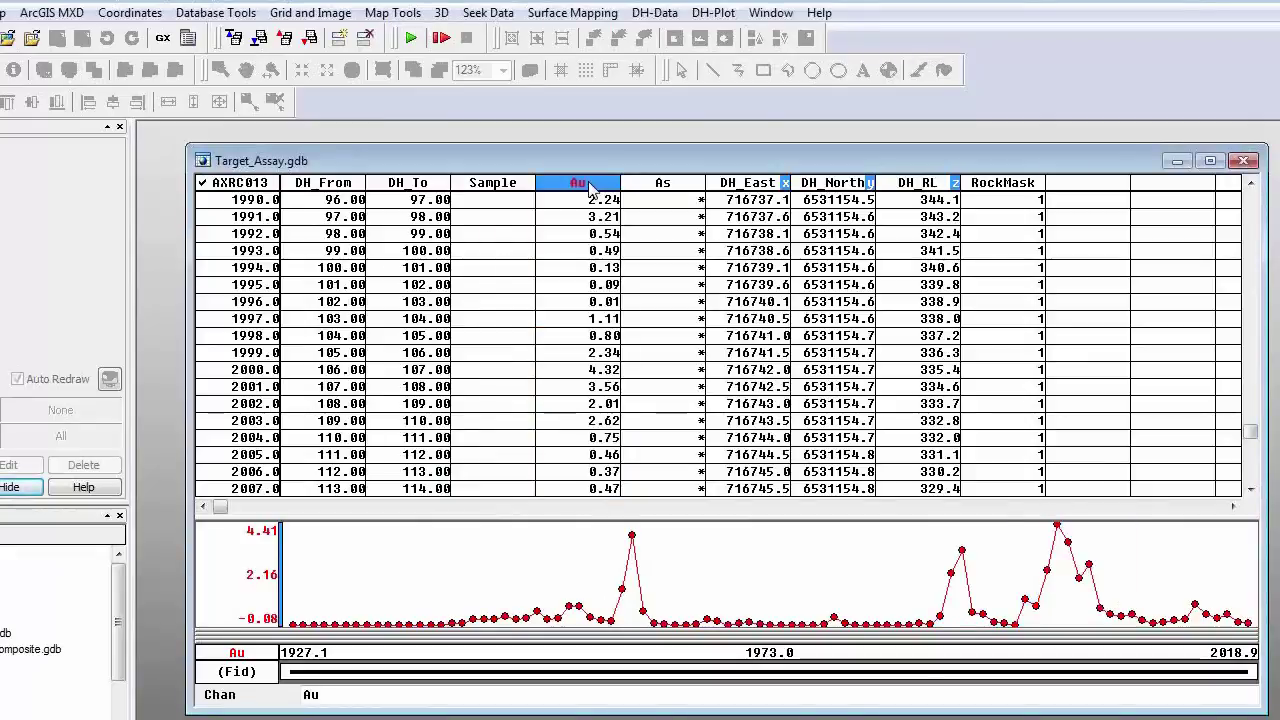
left_click(590, 185)
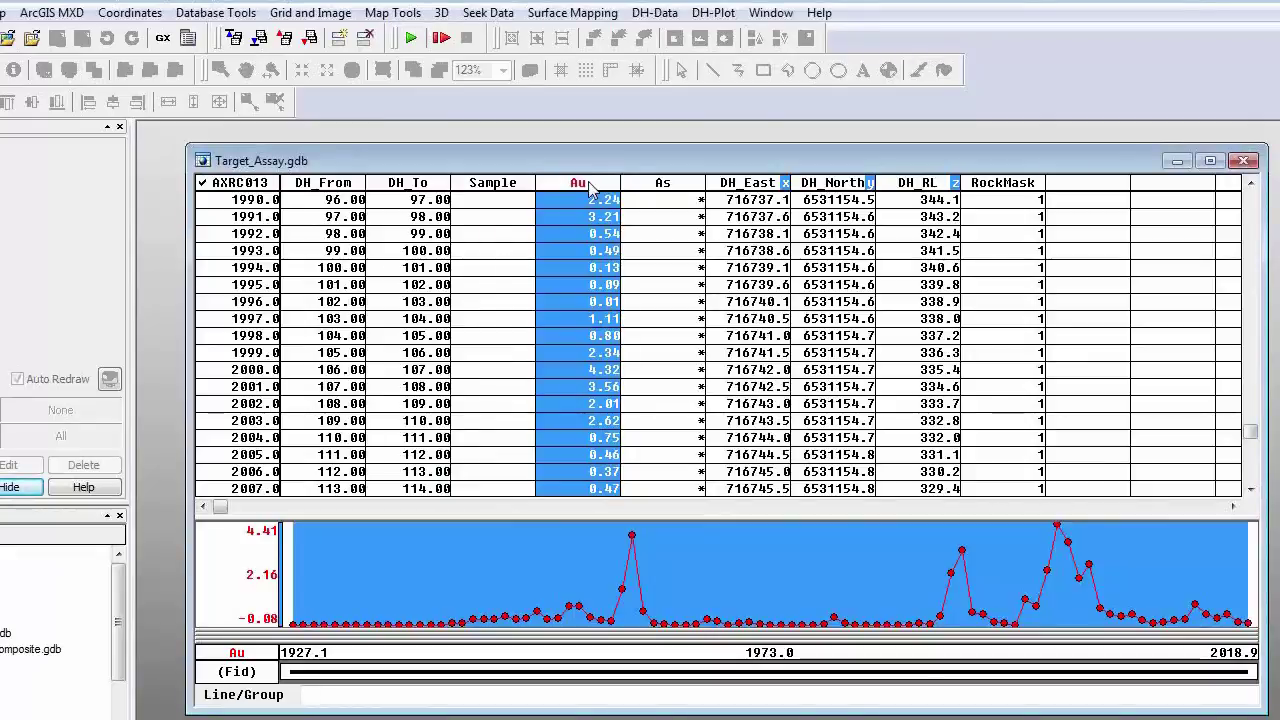
right_click(589, 241)
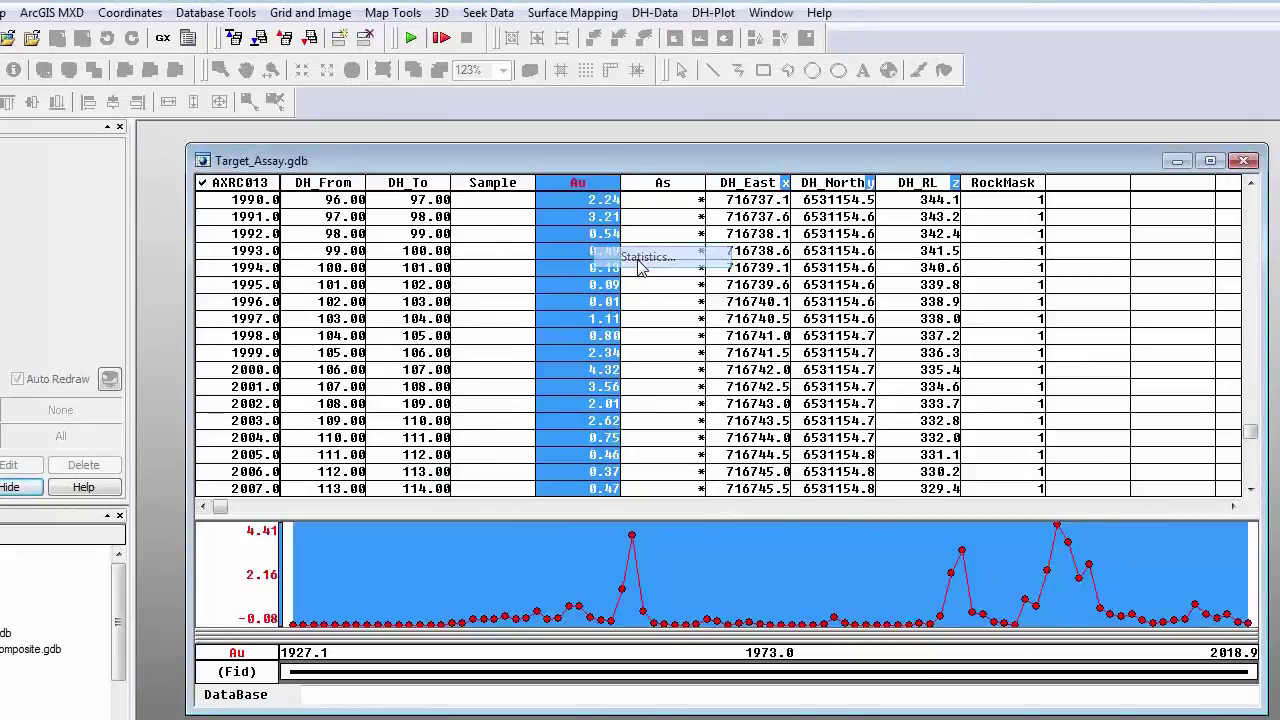
left_click(638, 258)
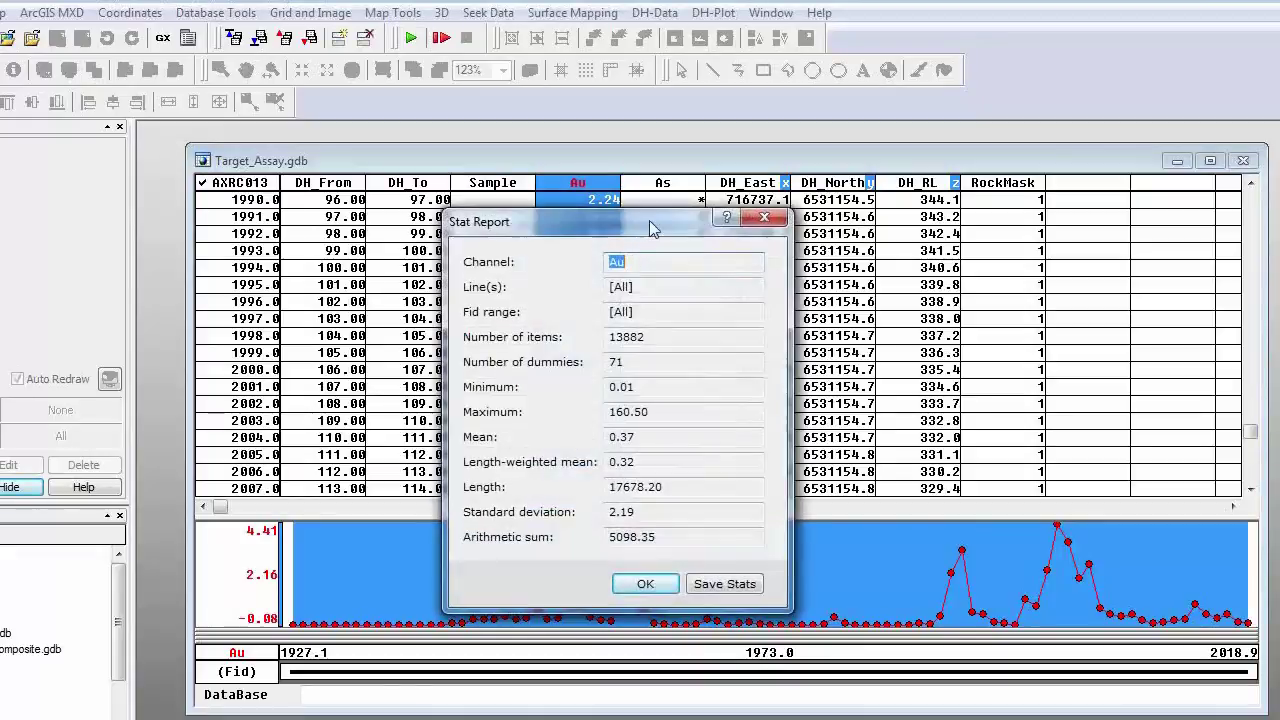
left_click(655, 590)
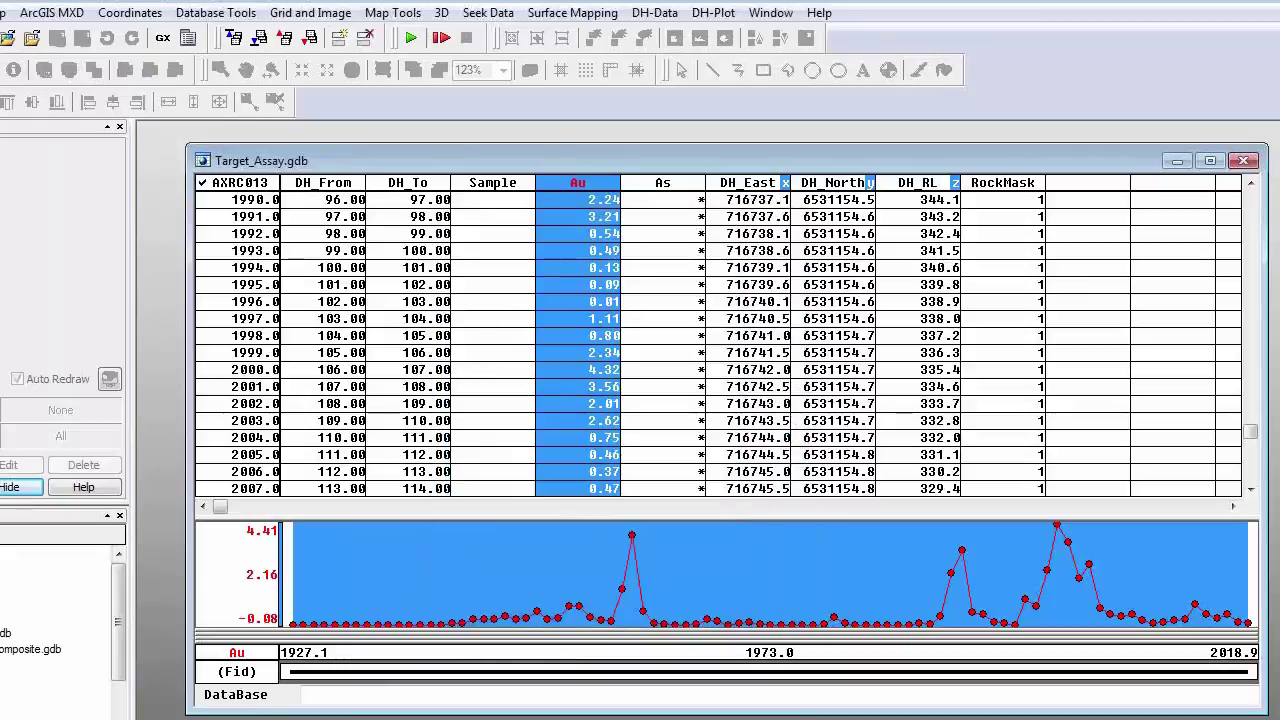
Step: Switch to Target_Geology.gdb and examine the first DH_From and DH_To depths and the Rock codes of hole AXRC023
key("ctrl+Tab")
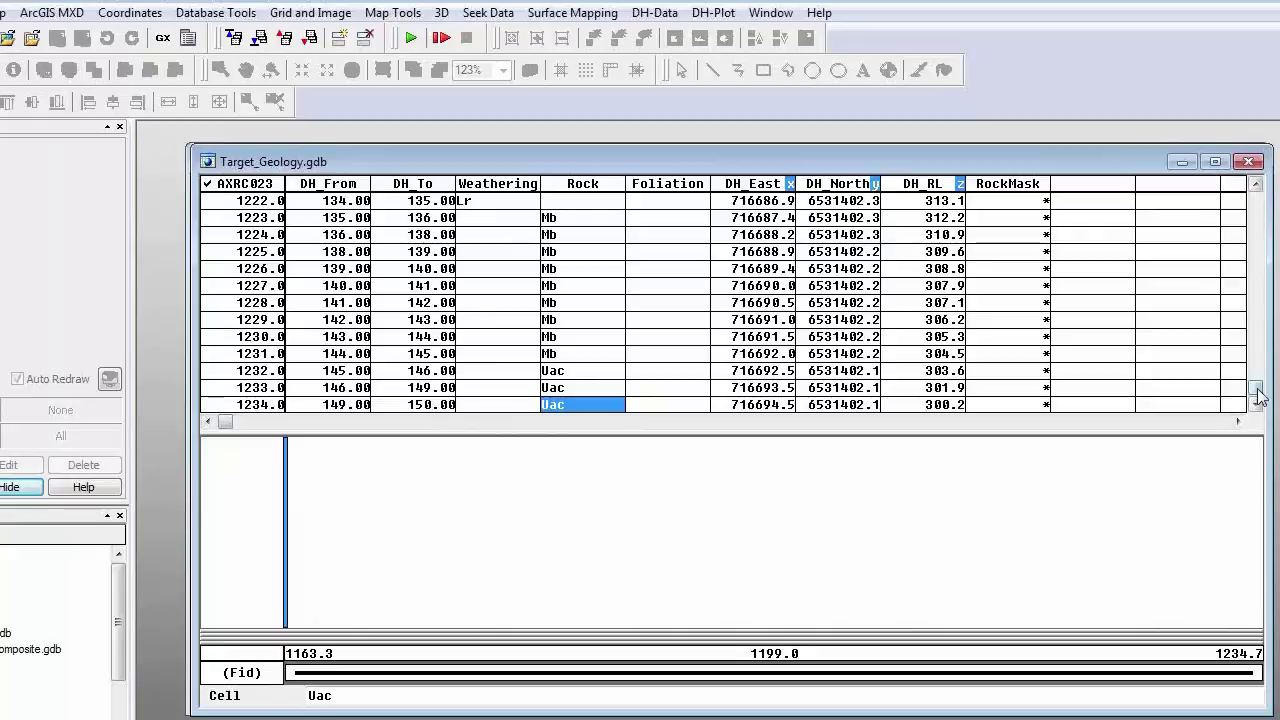
left_click_drag(1255, 400, 1255, 200)
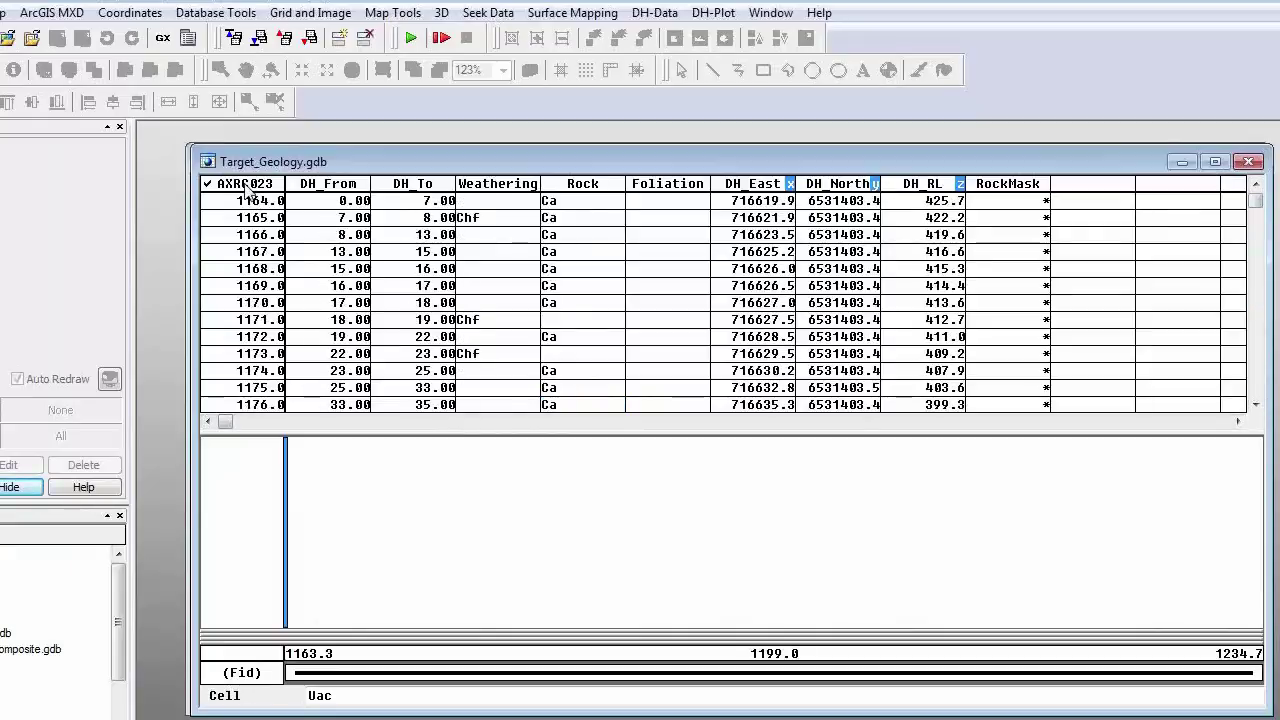
left_click(352, 204)
left_click(414, 205)
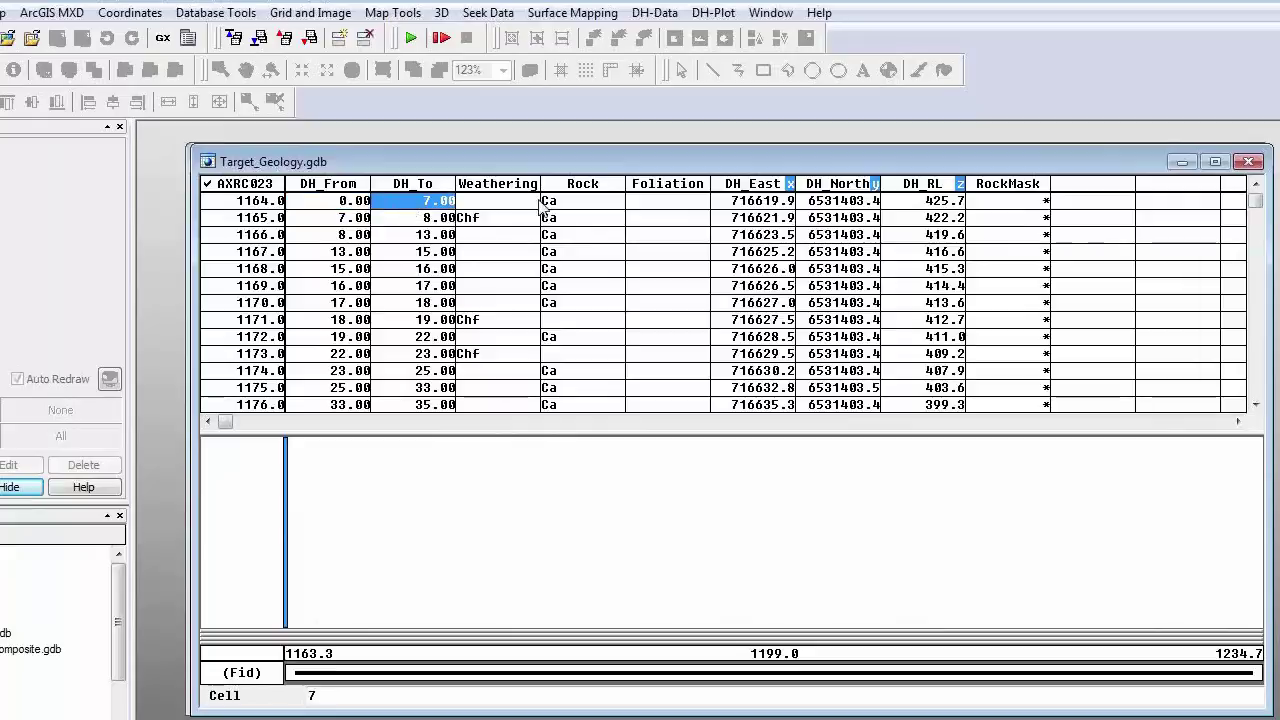
left_click(568, 203)
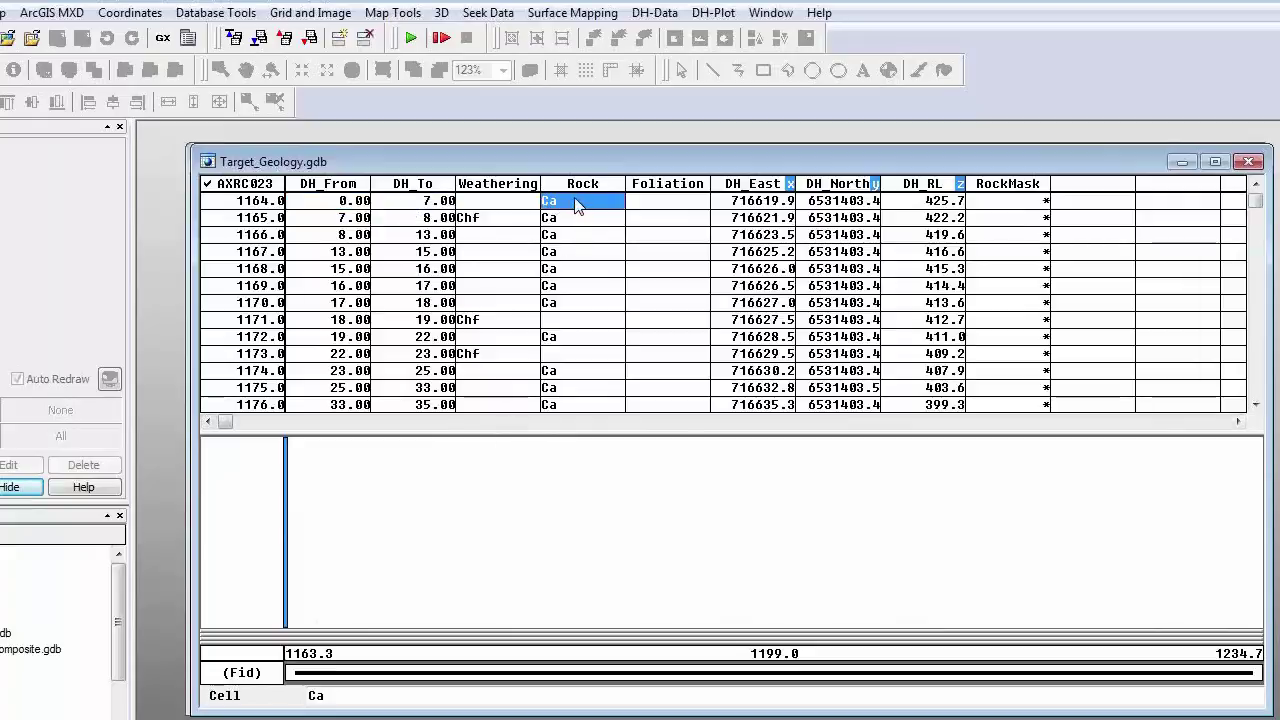
left_click_drag(577, 207, 590, 333)
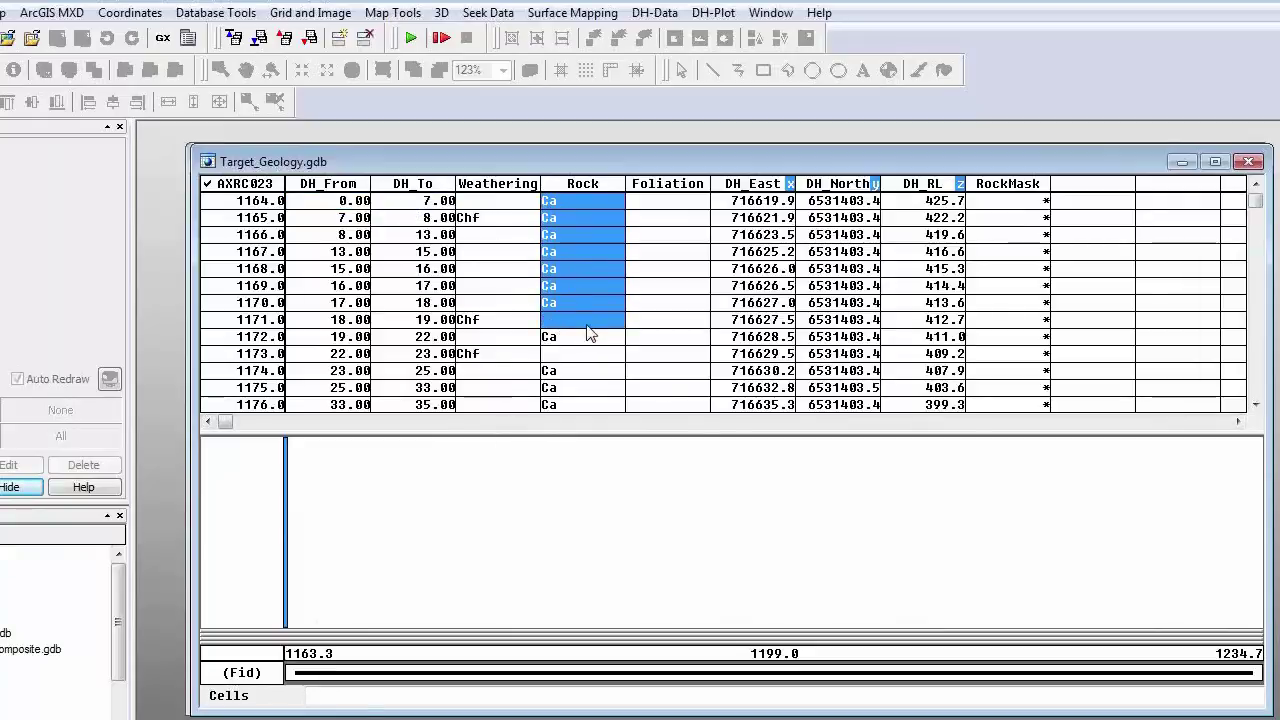
Step: Review the codes, descriptions and patterns of the rock code list Lithology Rock Code.csv and close it without changes
left_click(655, 13)
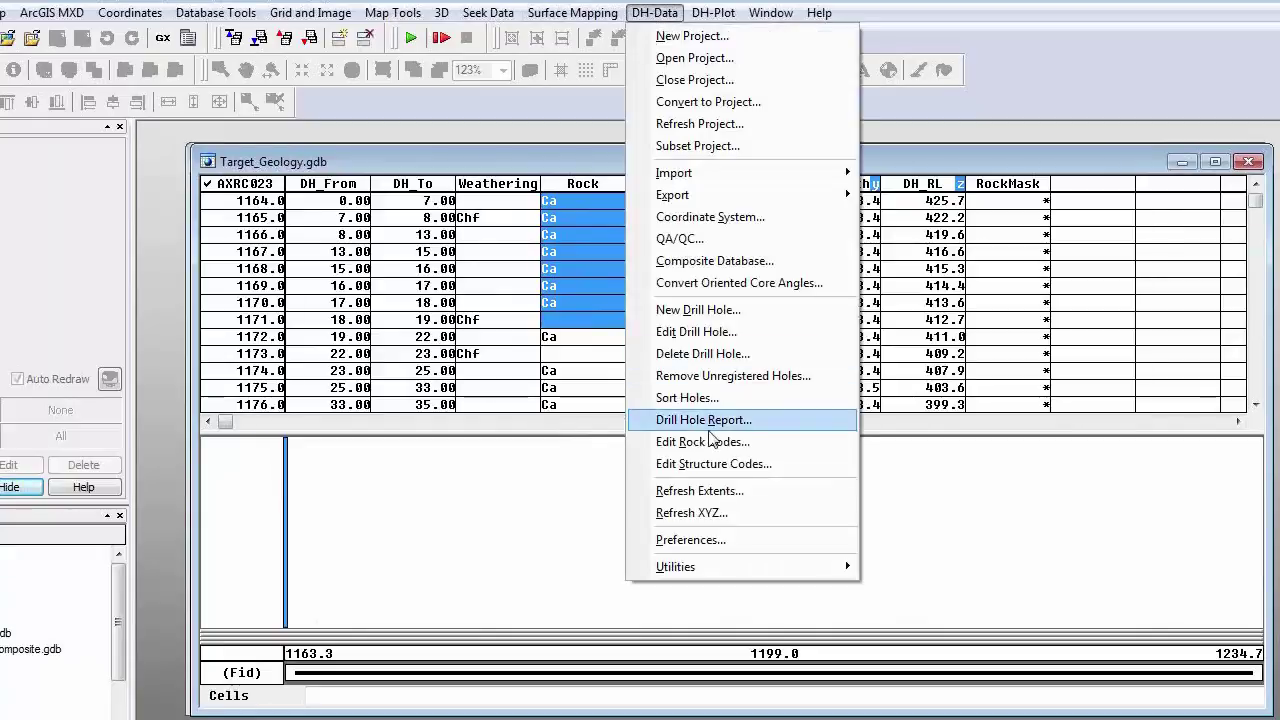
left_click(710, 442)
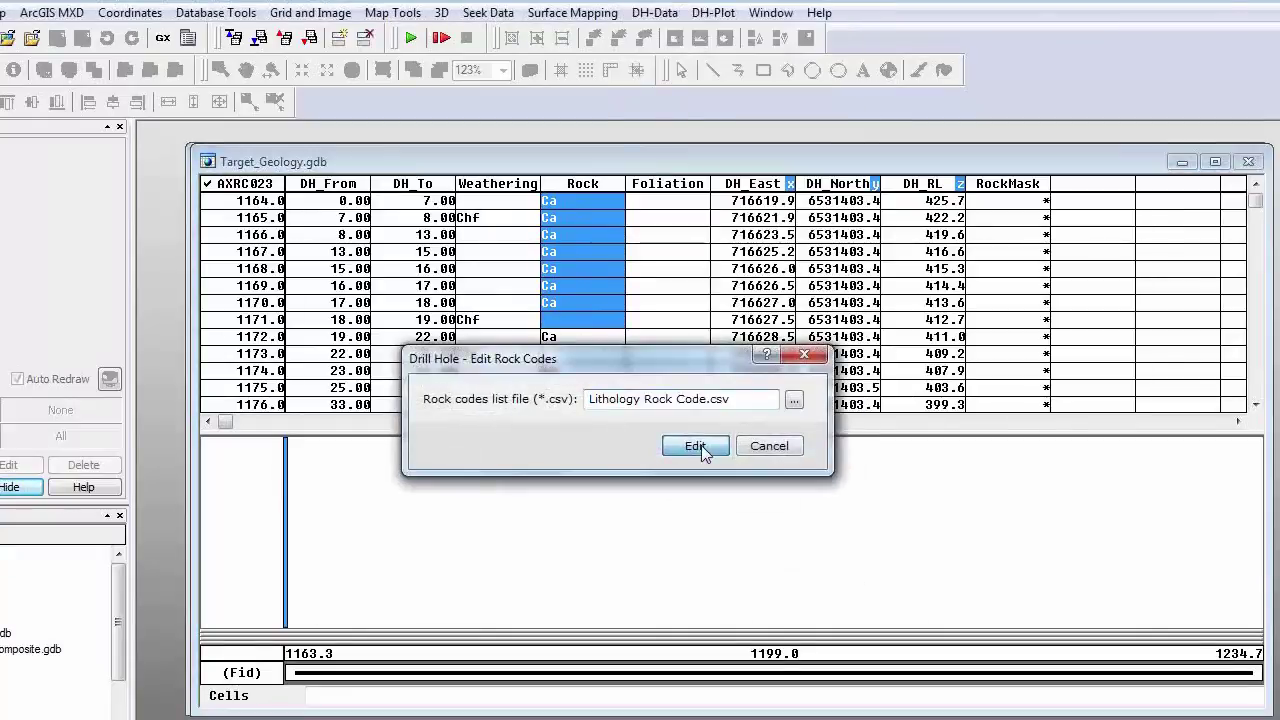
left_click(696, 446)
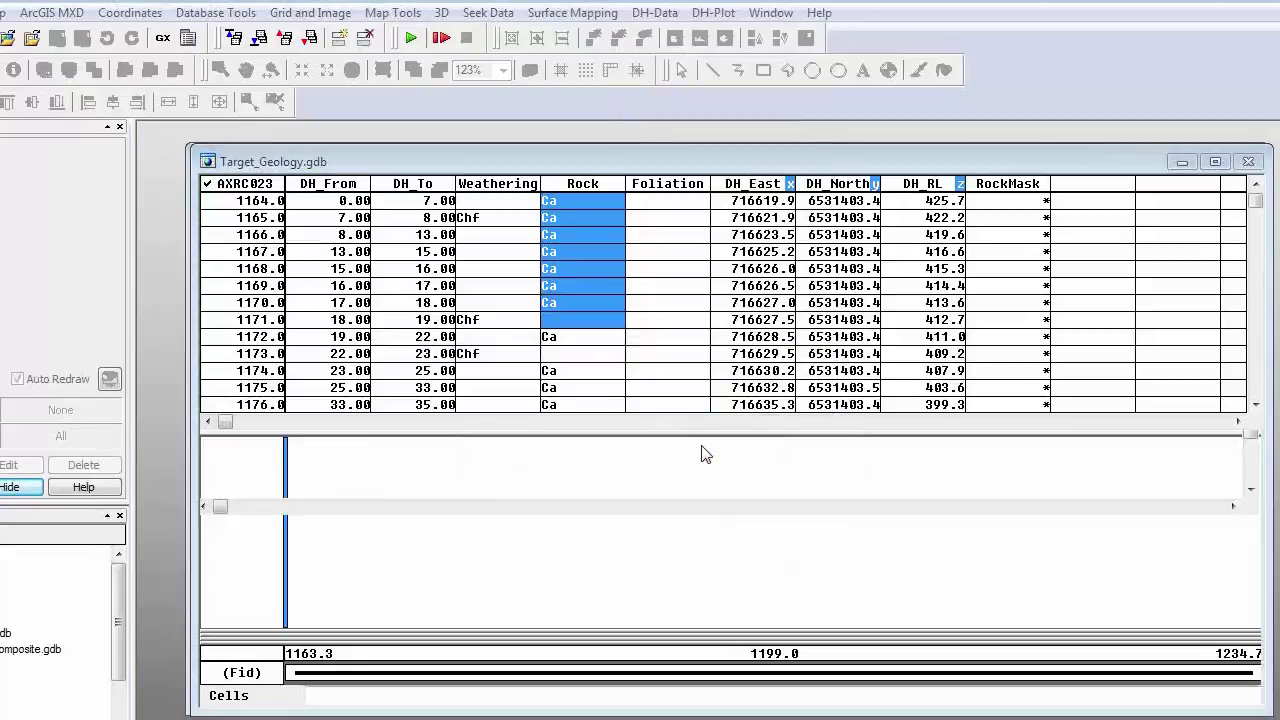
left_click_drag(601, 167, 647, 139)
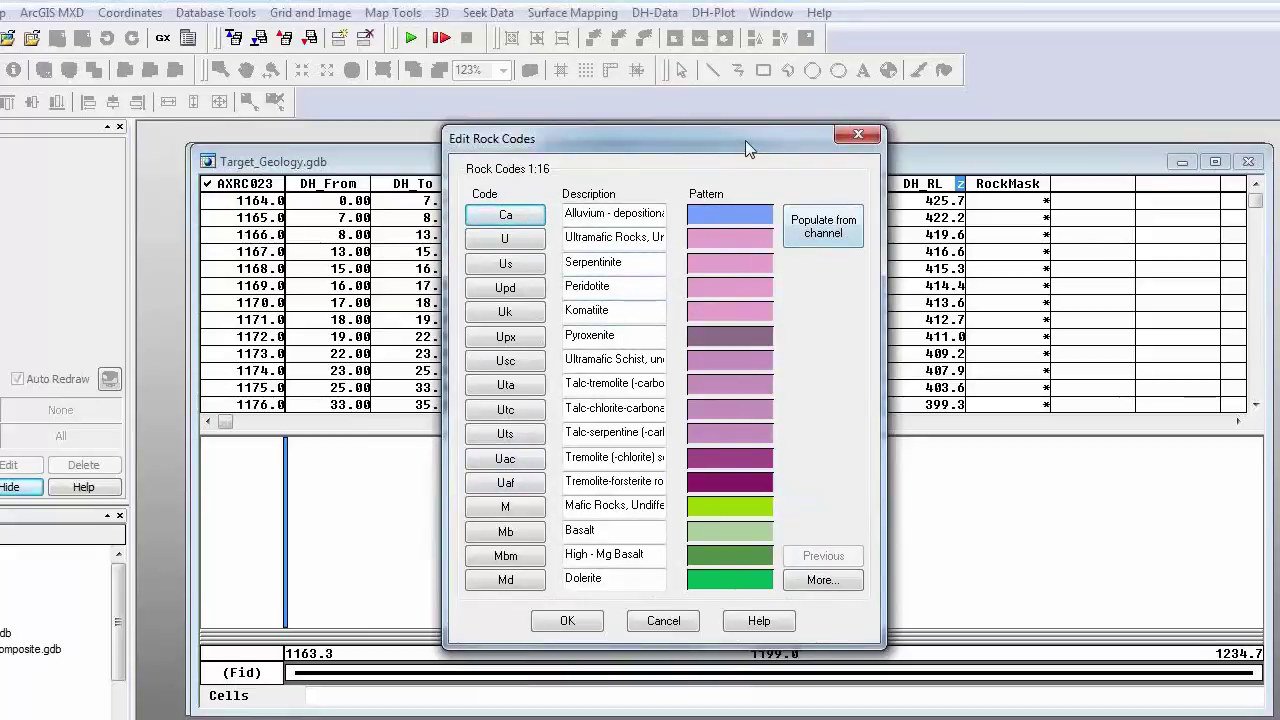
left_click_drag(777, 140, 999, 109)
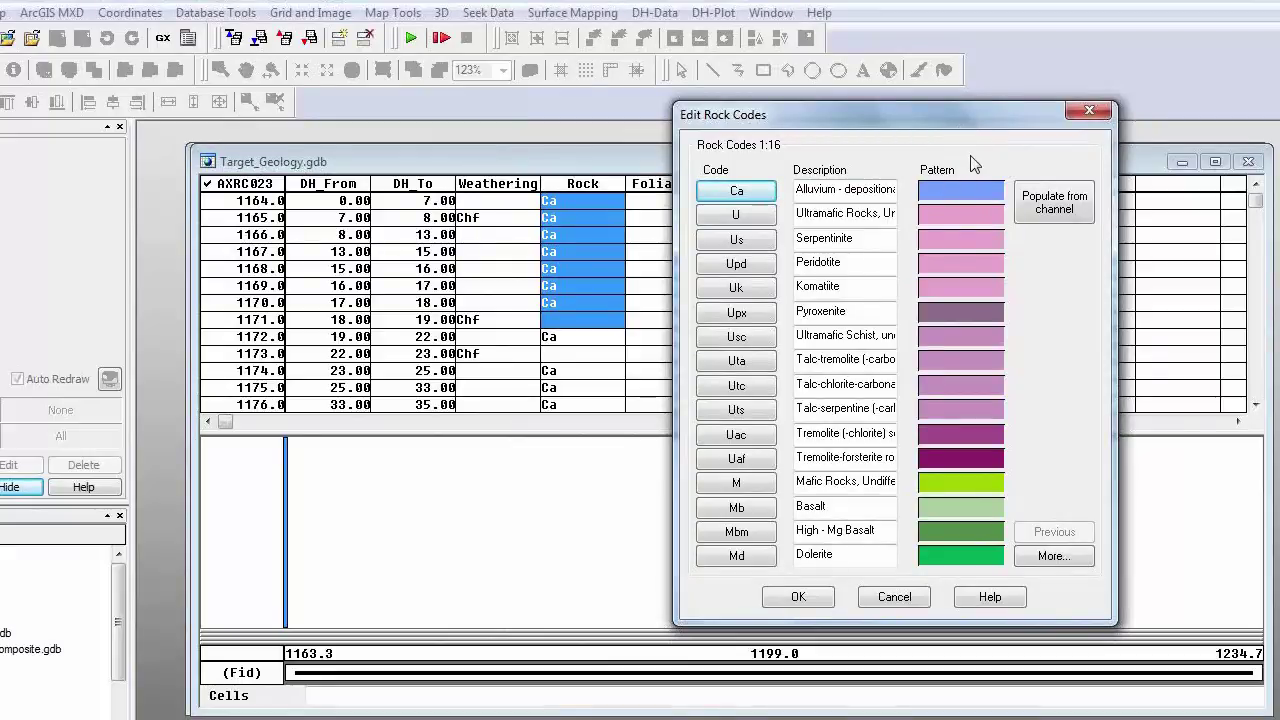
left_click(884, 599)
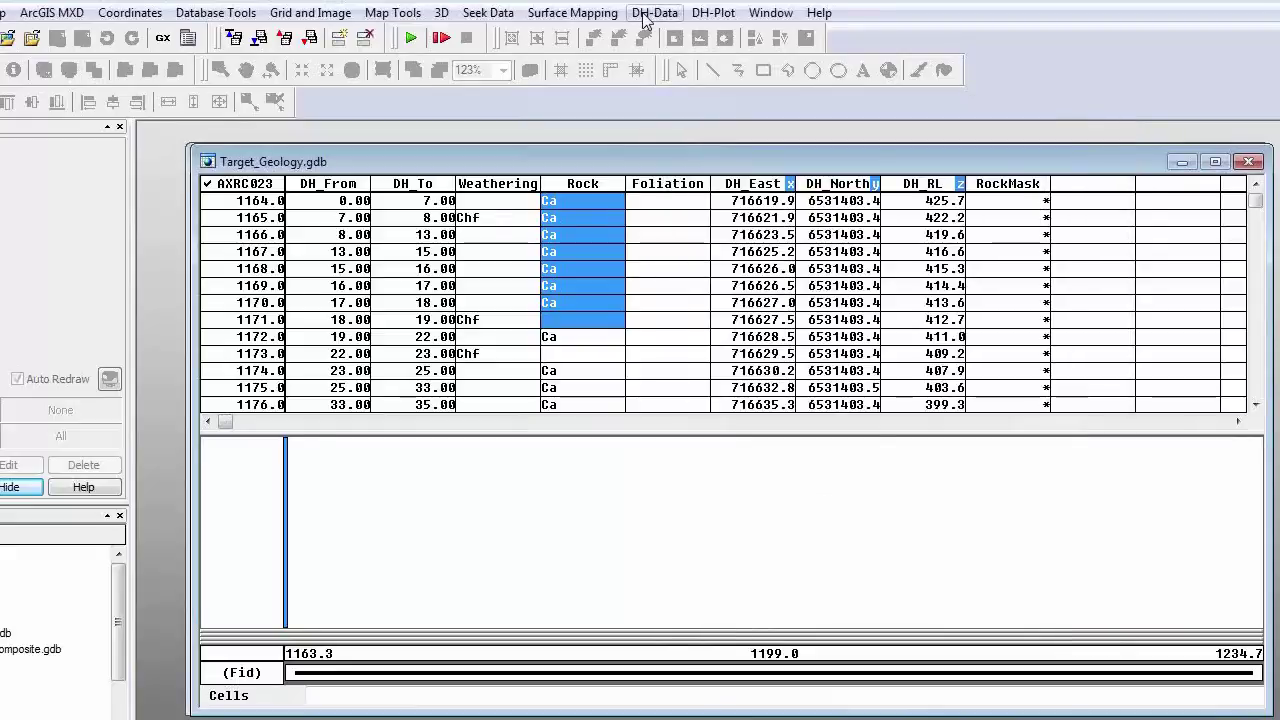
Step: Start the drill hole QA/QC tools for From-To Data and review the available interval check options
left_click(650, 14)
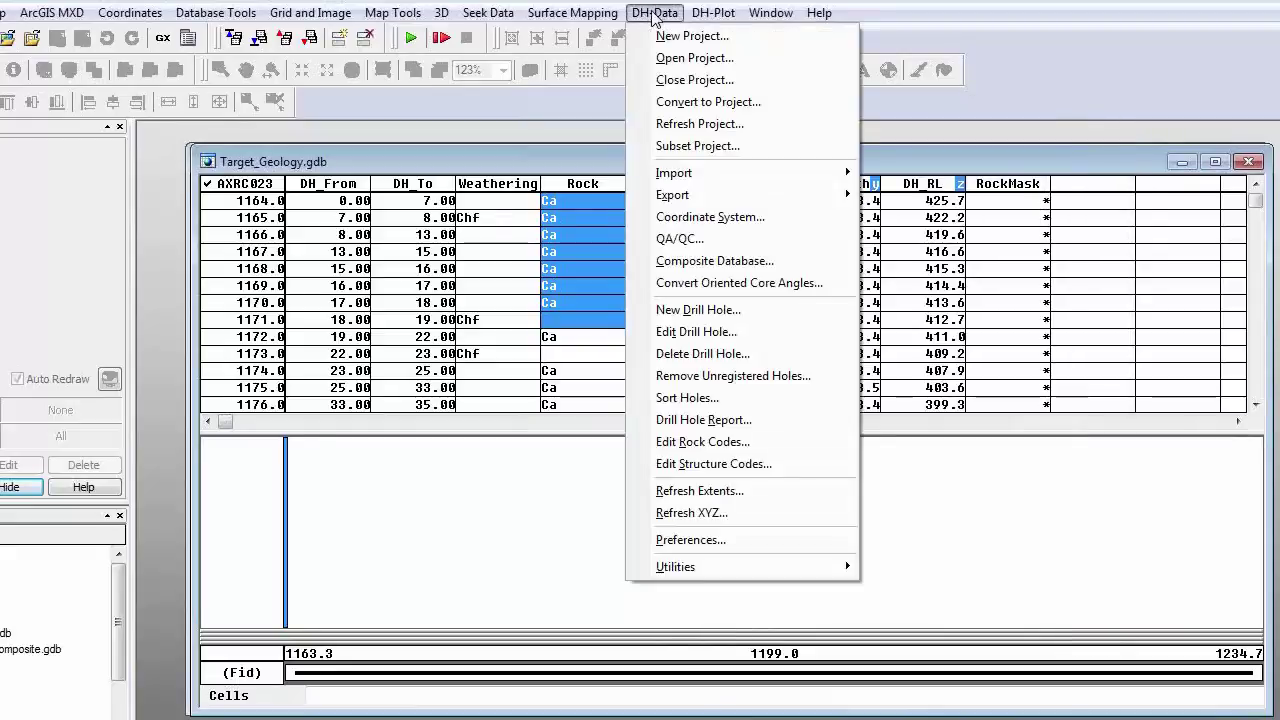
left_click(706, 242)
left_click_drag(651, 343, 626, 316)
left_click(649, 357)
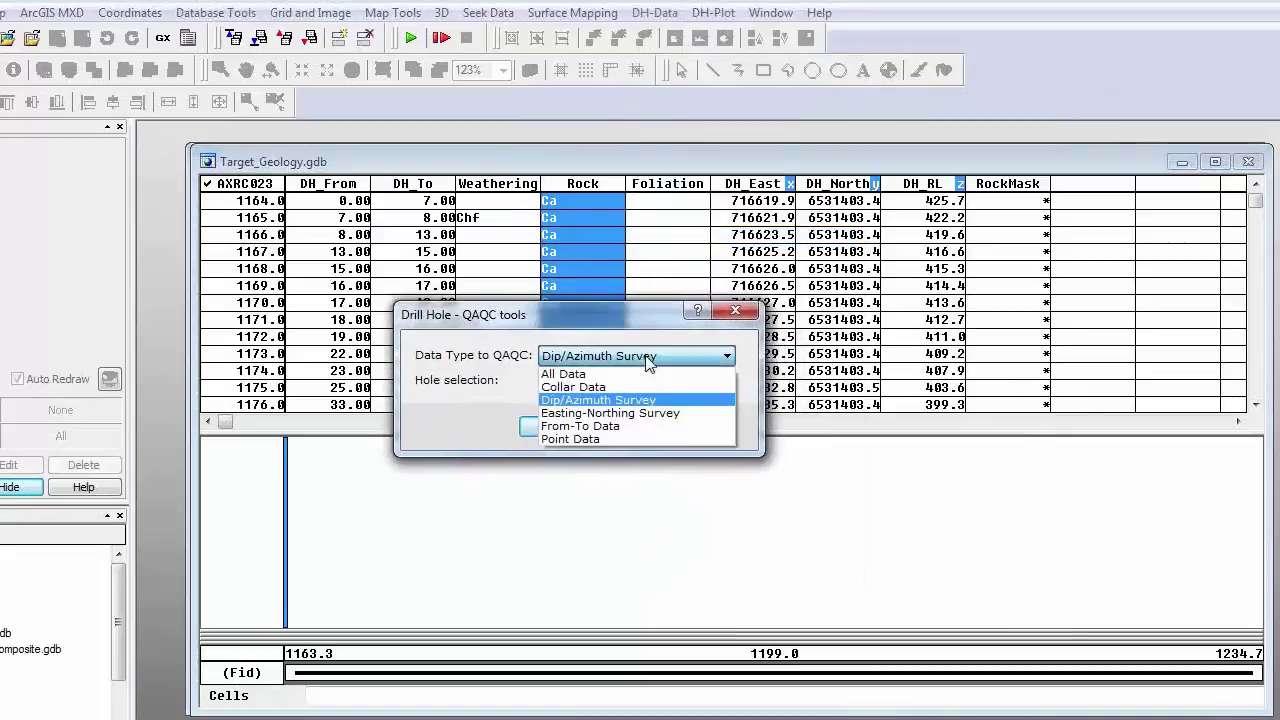
left_click(600, 426)
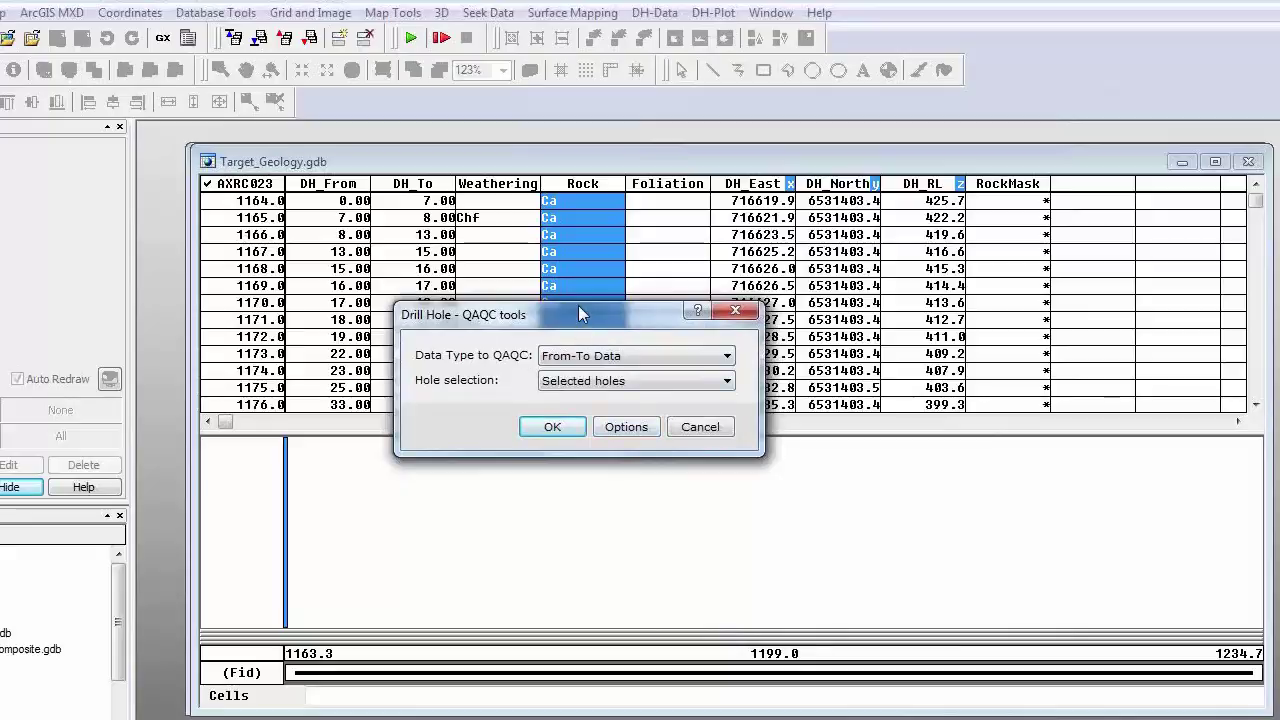
left_click(630, 428)
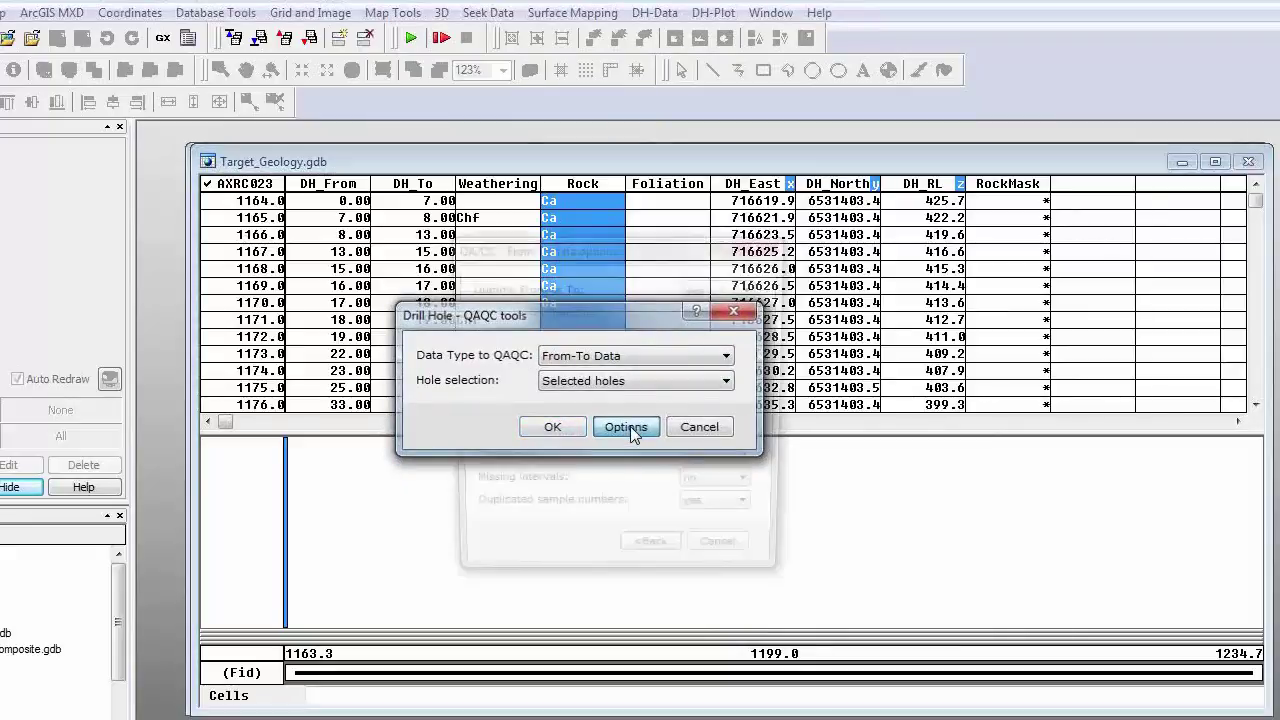
left_click_drag(613, 230, 706, 233)
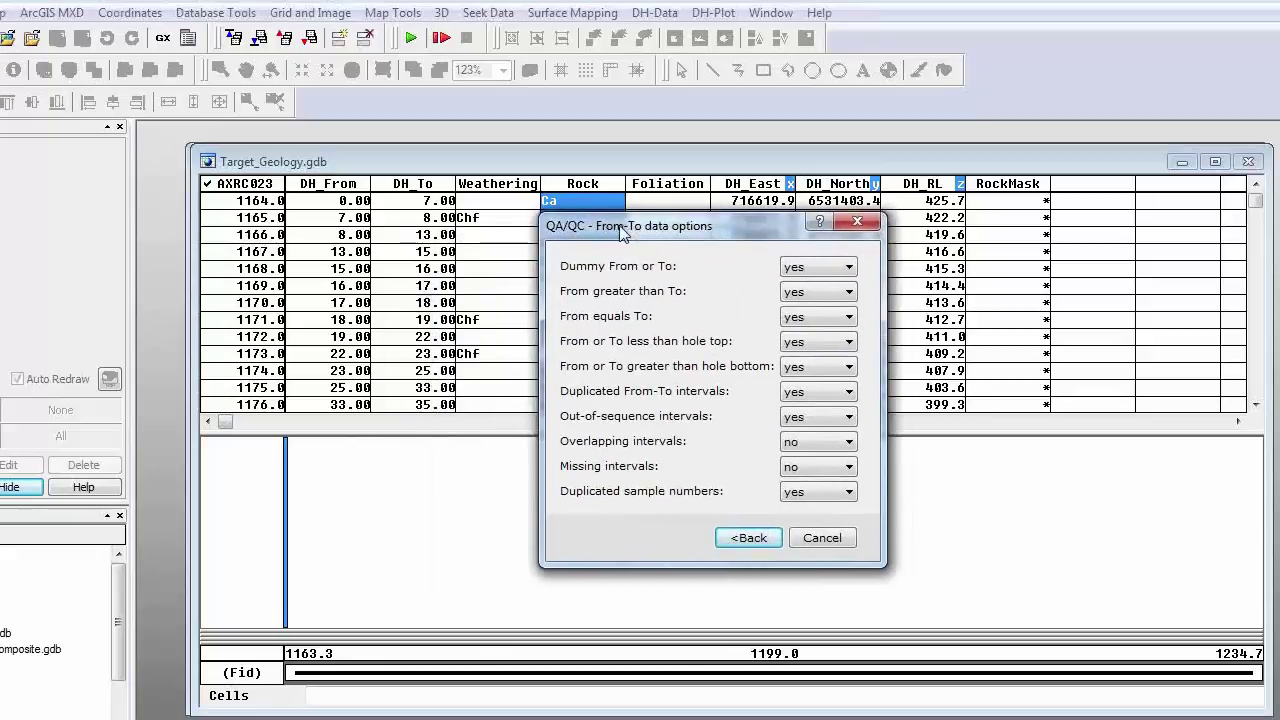
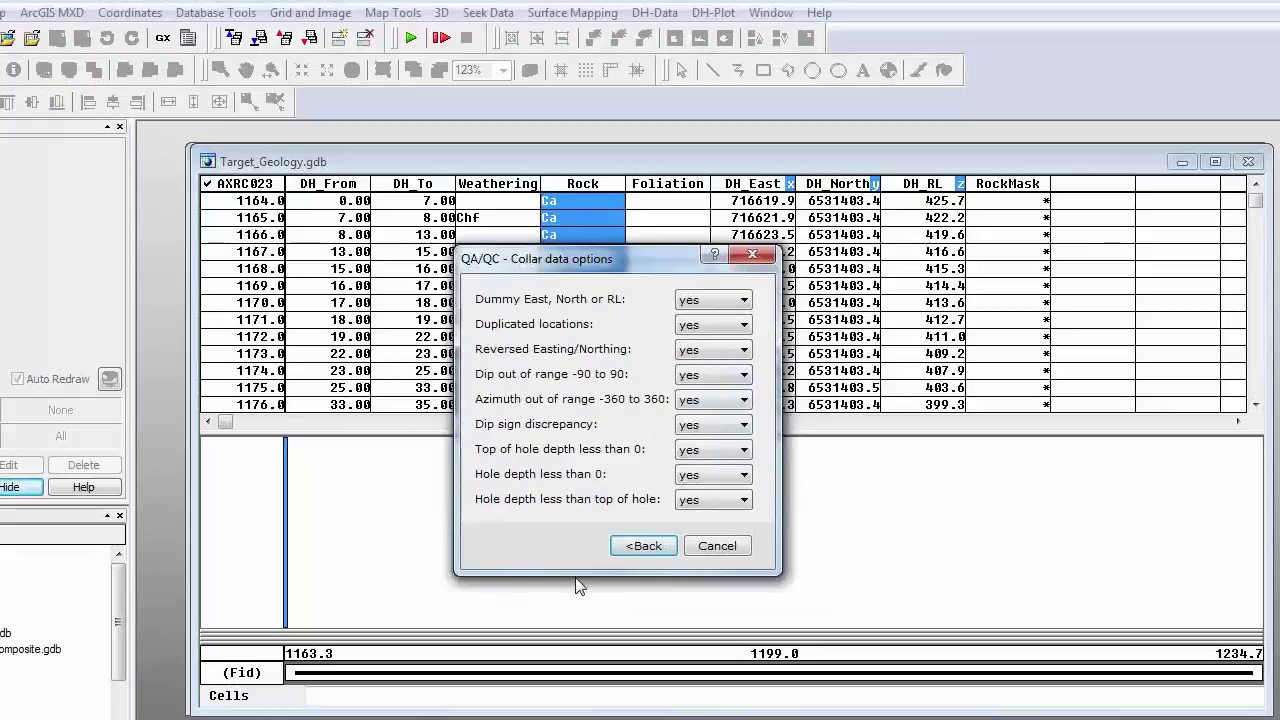
Step: Review the QA/QC check options for Collar Data and return to the data type selection
left_click(632, 547)
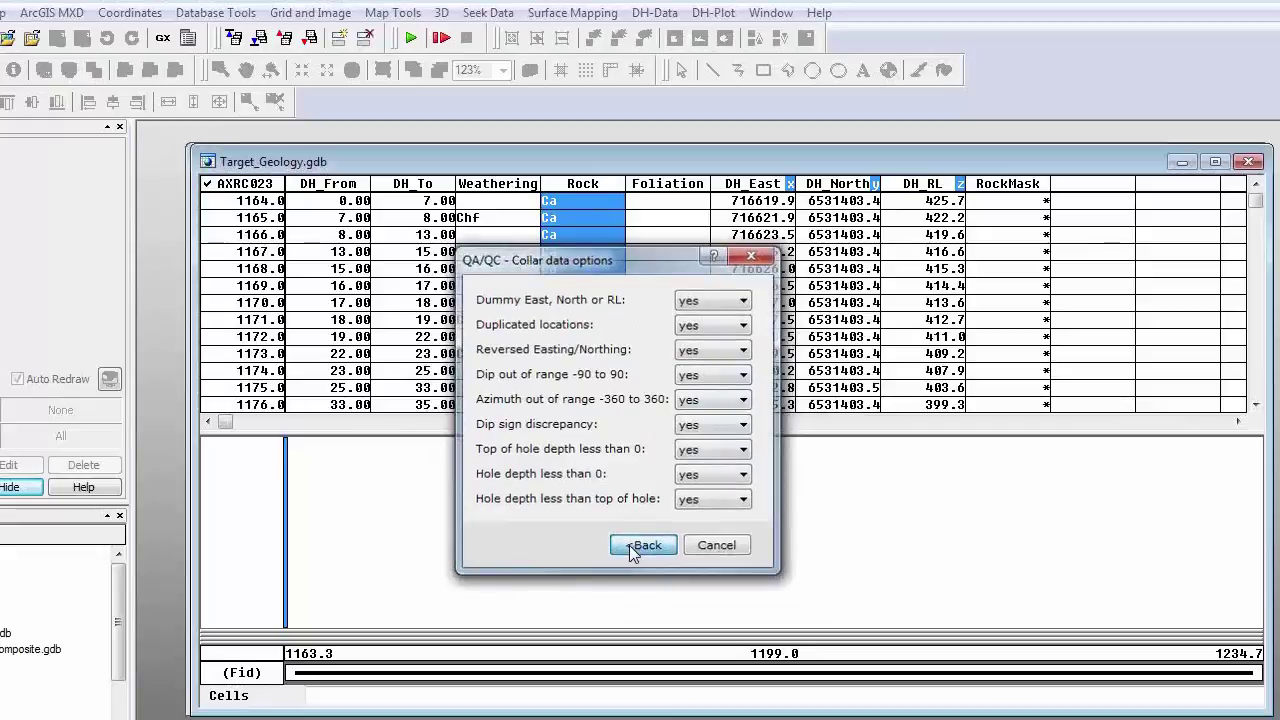
left_click(689, 416)
left_click(689, 388)
left_click(689, 388)
left_click(668, 420)
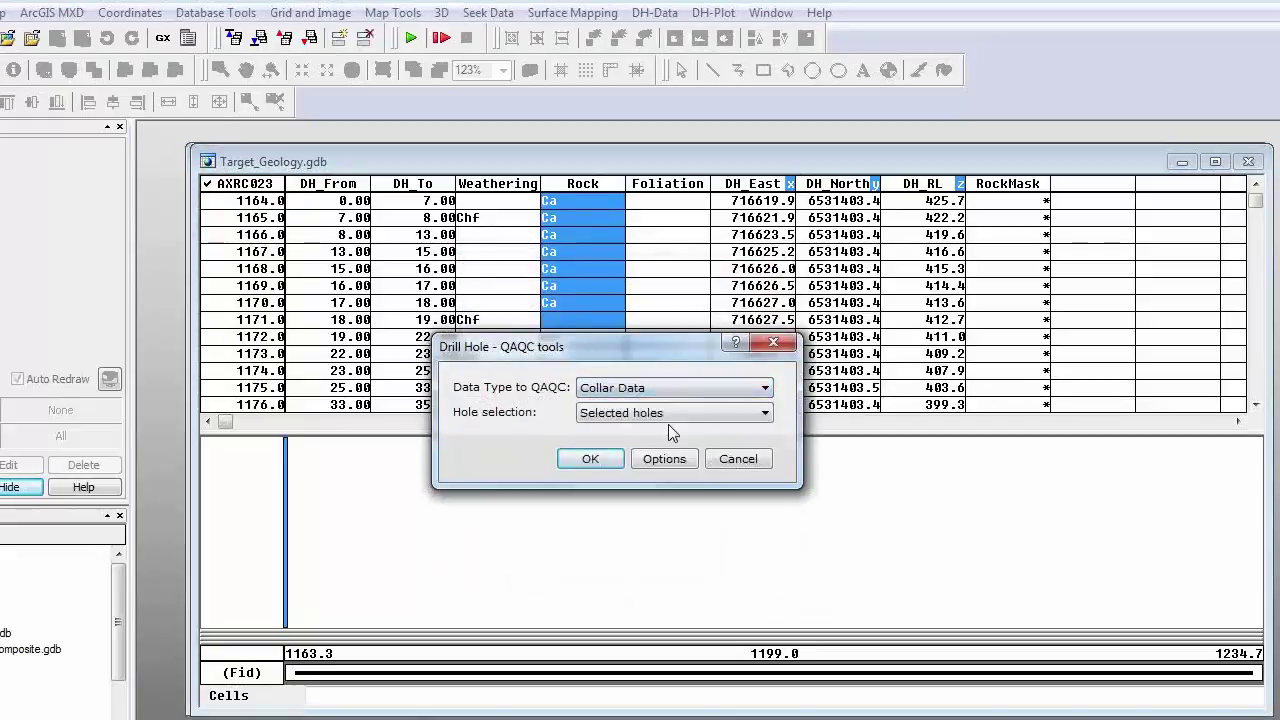
Step: Review the QA/QC check options for Dip/Azimuth Survey, switch the data type to All Data and cancel the tool
left_click(677, 390)
left_click(679, 436)
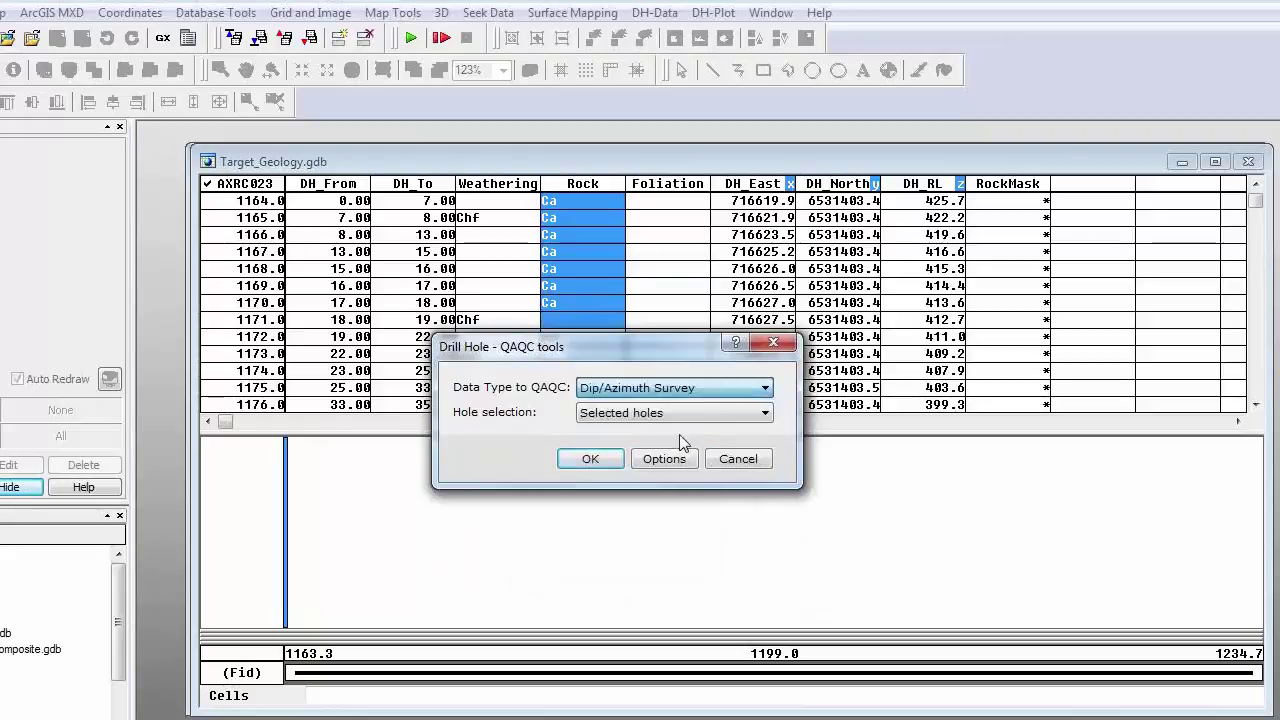
left_click(673, 461)
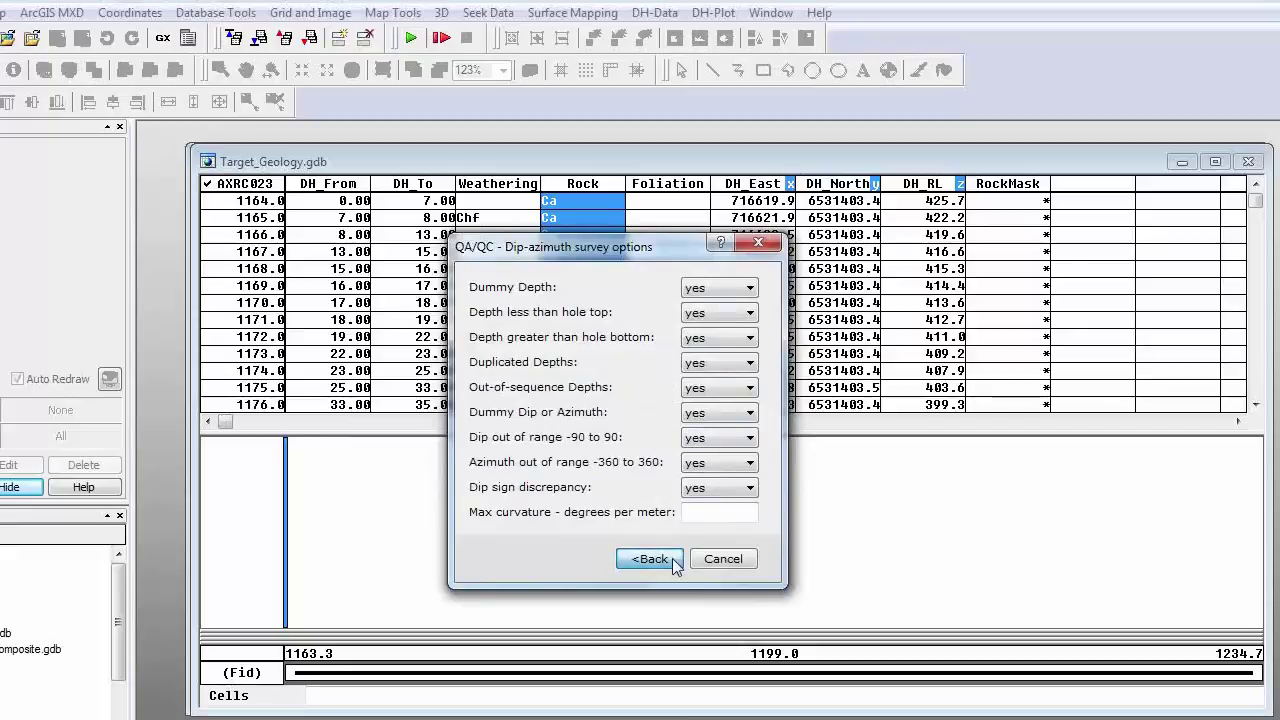
left_click(672, 561)
left_click(650, 388)
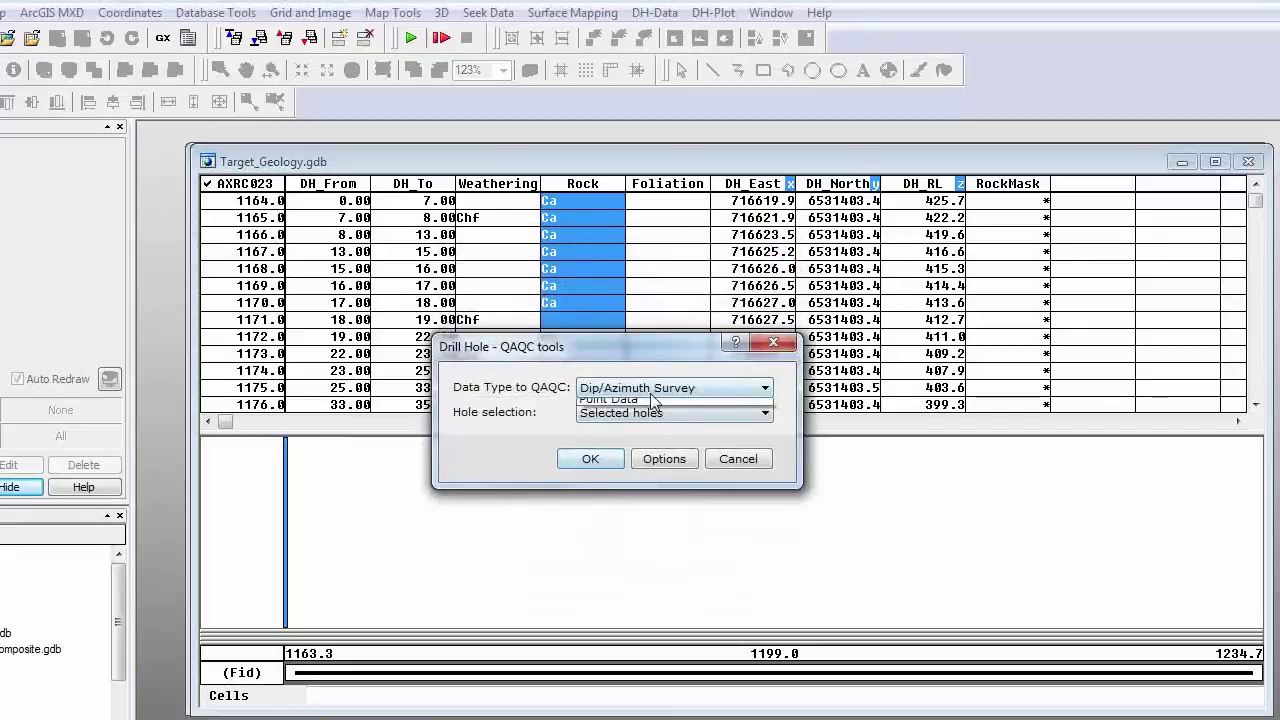
left_click(650, 403)
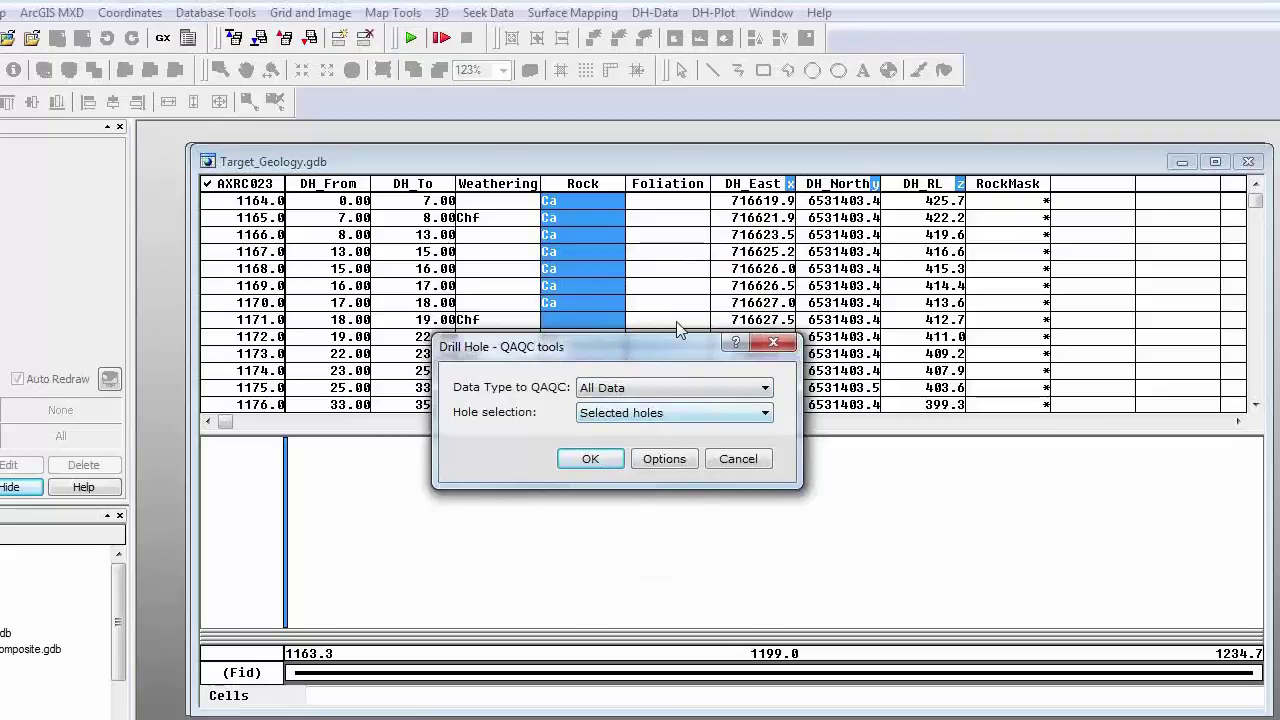
left_click(756, 467)
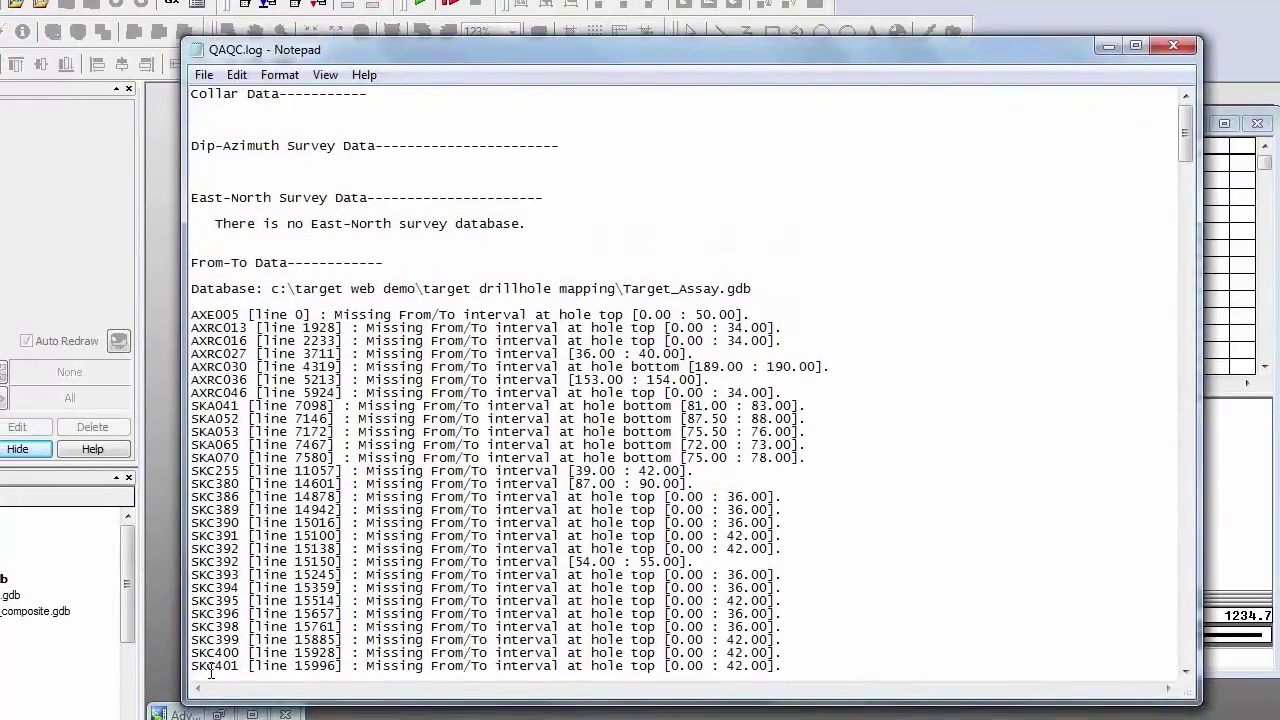
Step: Read through the From-To data entries for Target_Assay.gdb and Target_Geology.gdb in QAQC.log, and minimise the Notepad log
scroll(450, 400, "down", 3)
left_click_drag(623, 158, 722, 160)
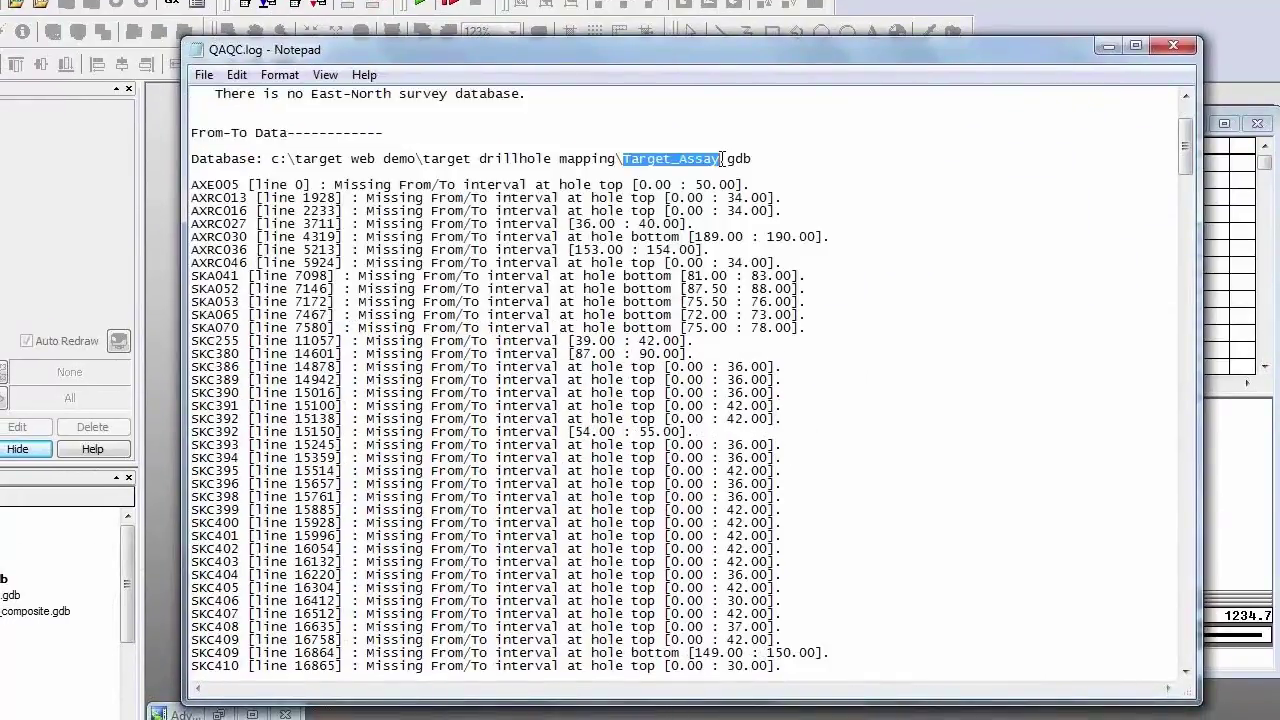
left_click_drag(1187, 145, 1188, 155)
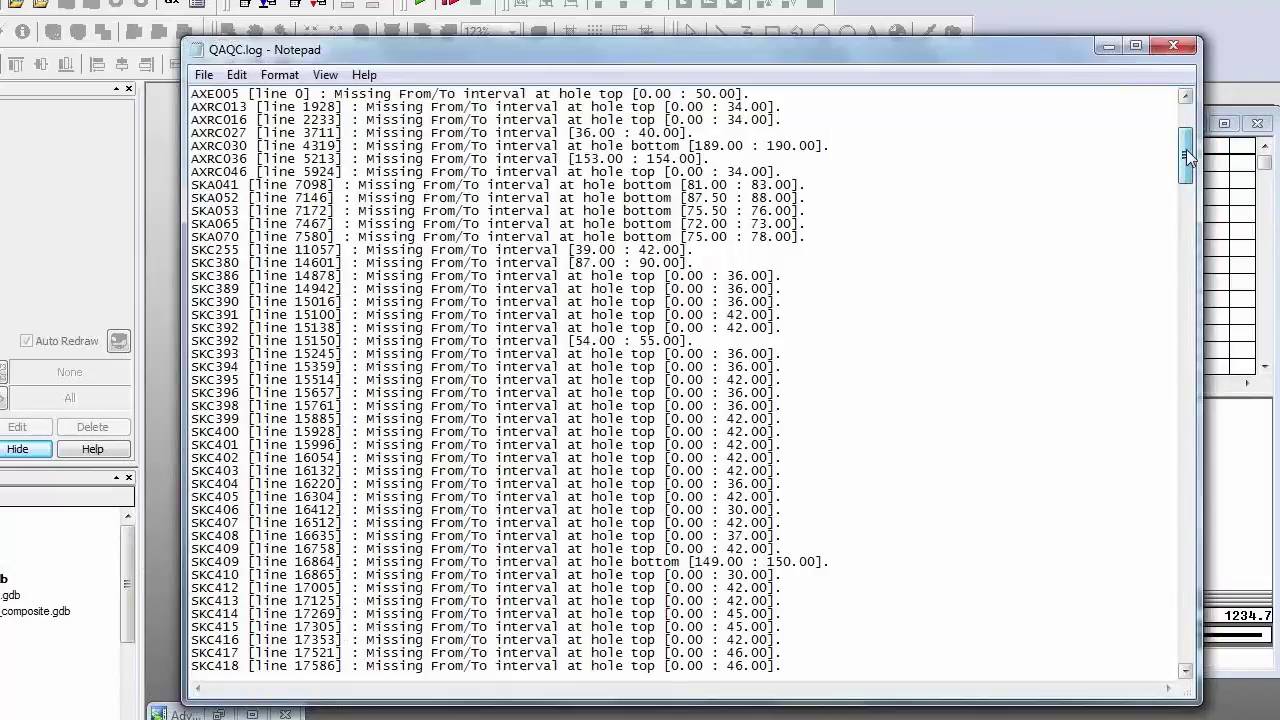
left_click_drag(1186, 149, 1190, 234)
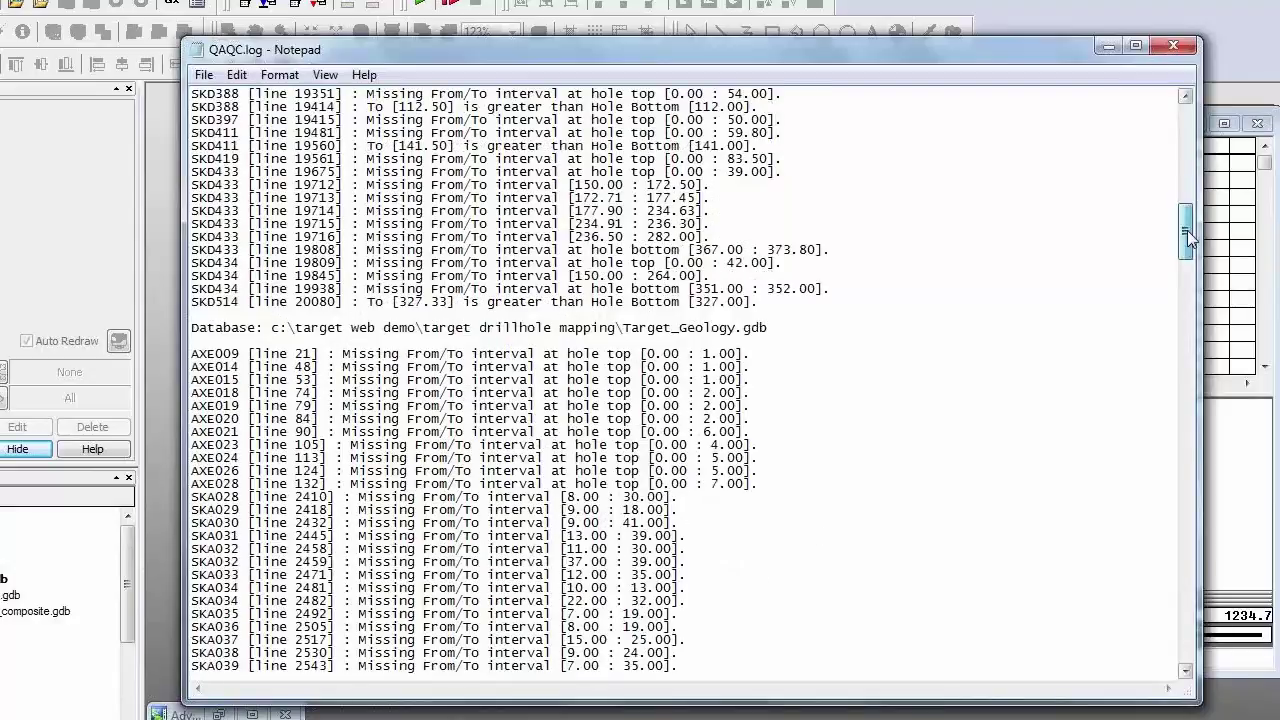
left_click_drag(1190, 234, 1190, 254)
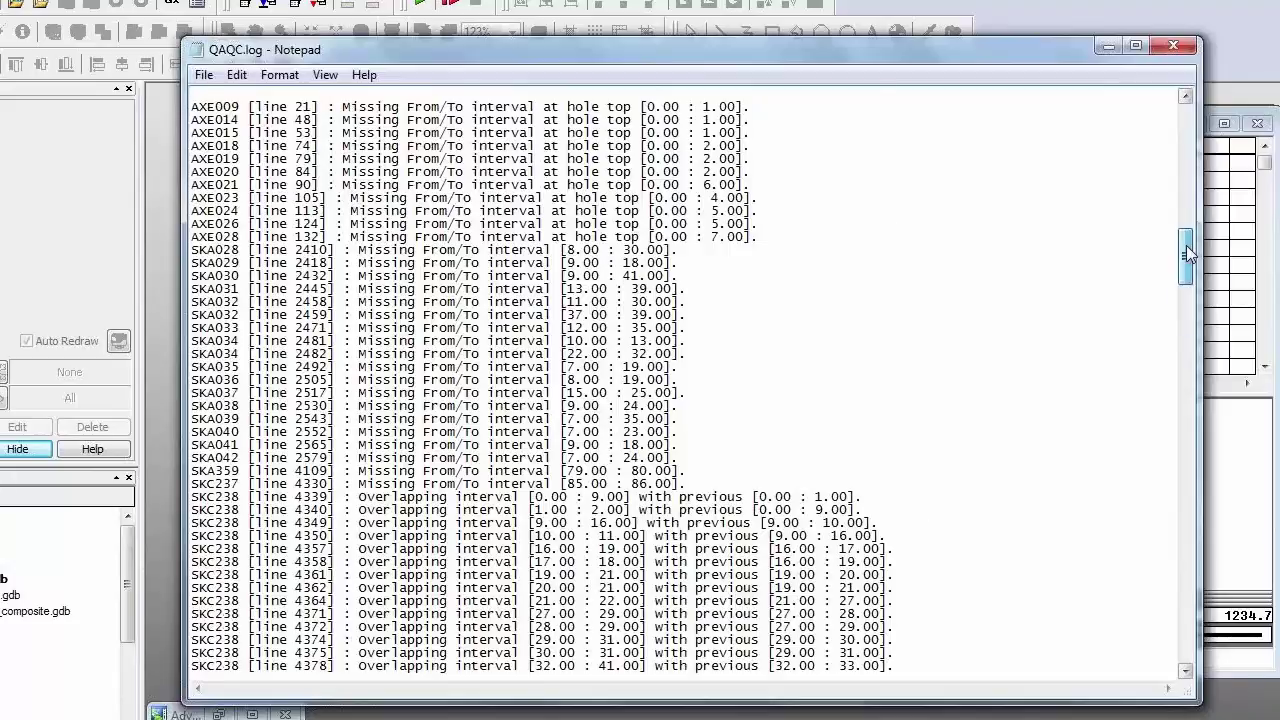
scroll(1008, 328, "down", 12)
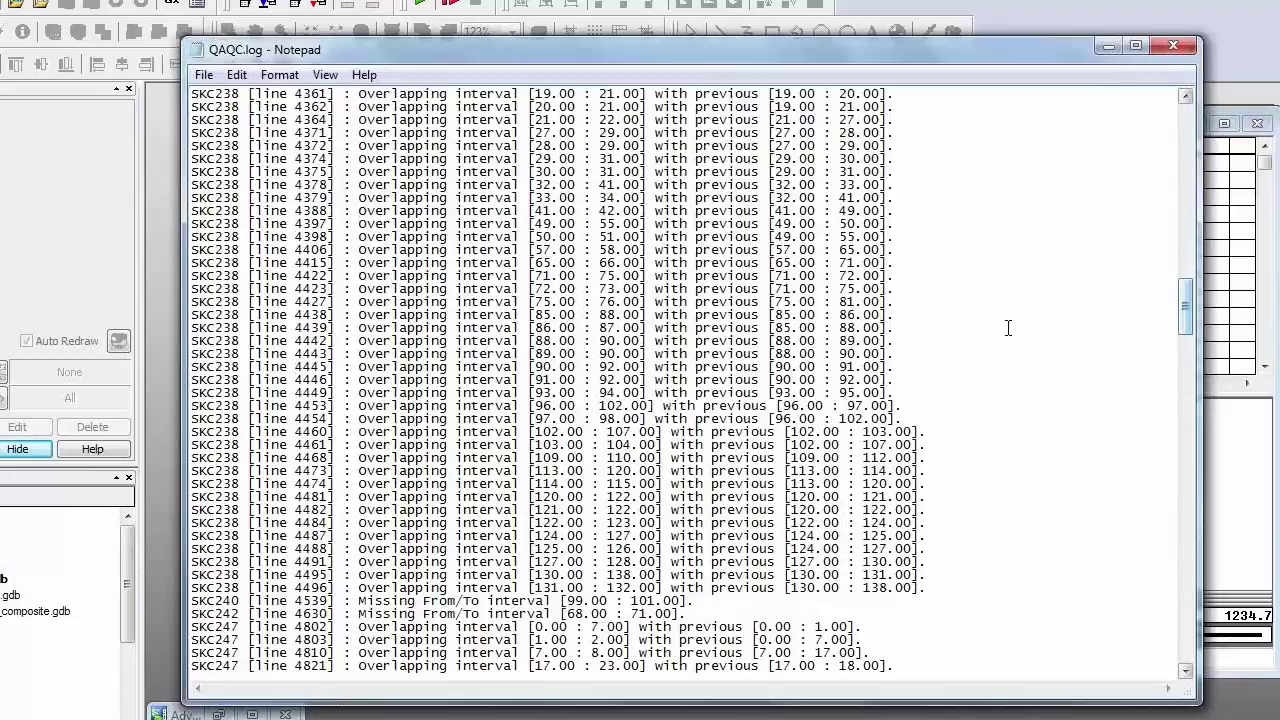
scroll(1008, 328, "down", 10)
left_click_drag(1185, 436, 1185, 130)
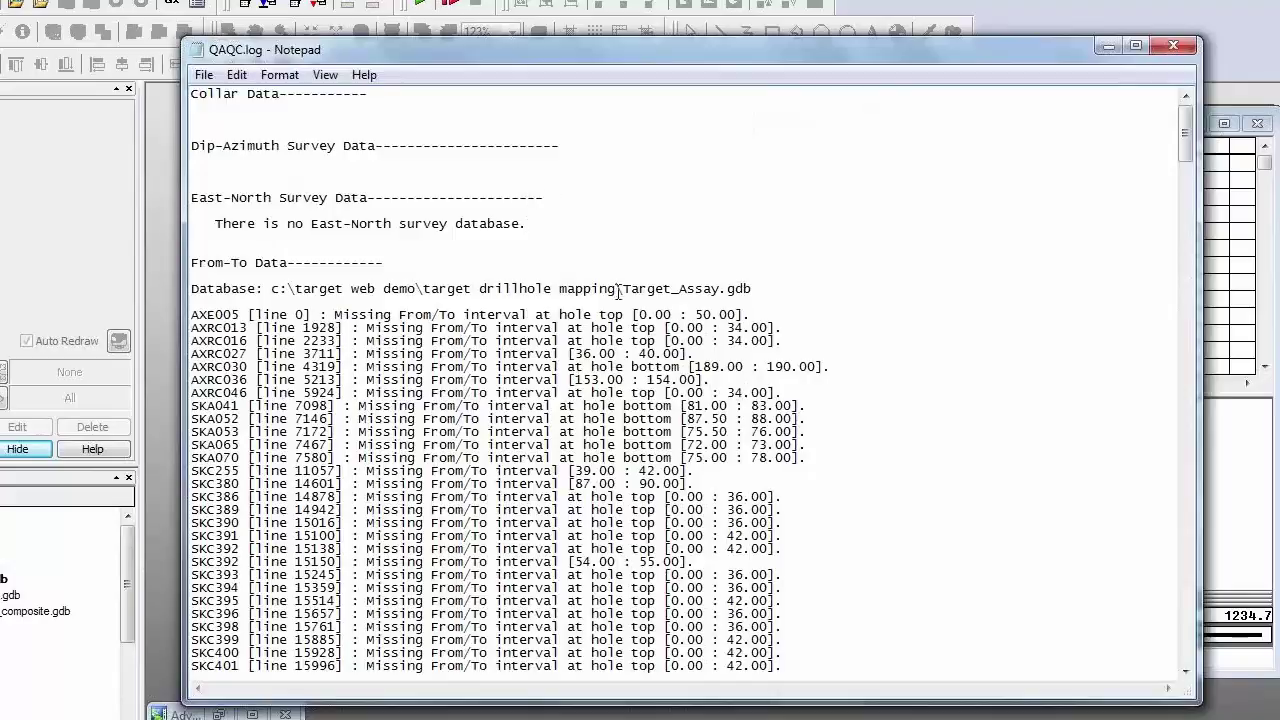
left_click(574, 230)
left_click(1113, 53)
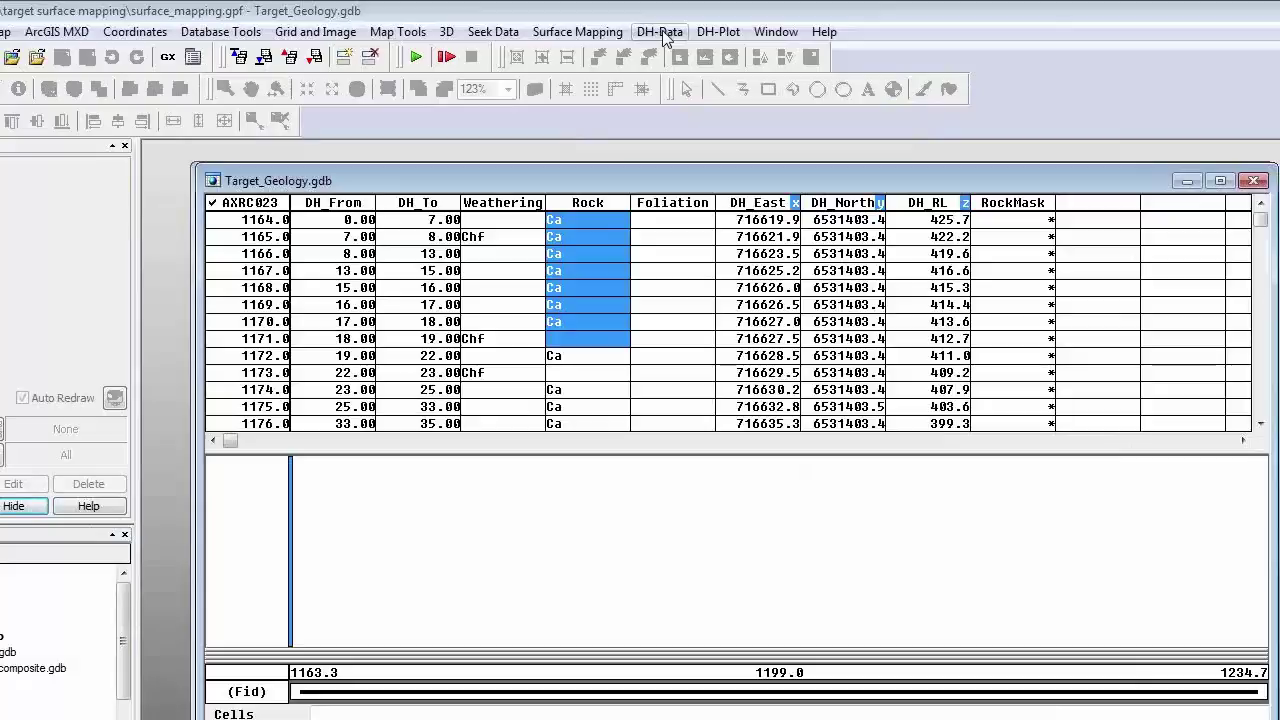
Step: Start a drill hole composite database from Target_Assay.gdb, review the interval selection methods and choose Significant intersections
left_click(662, 31)
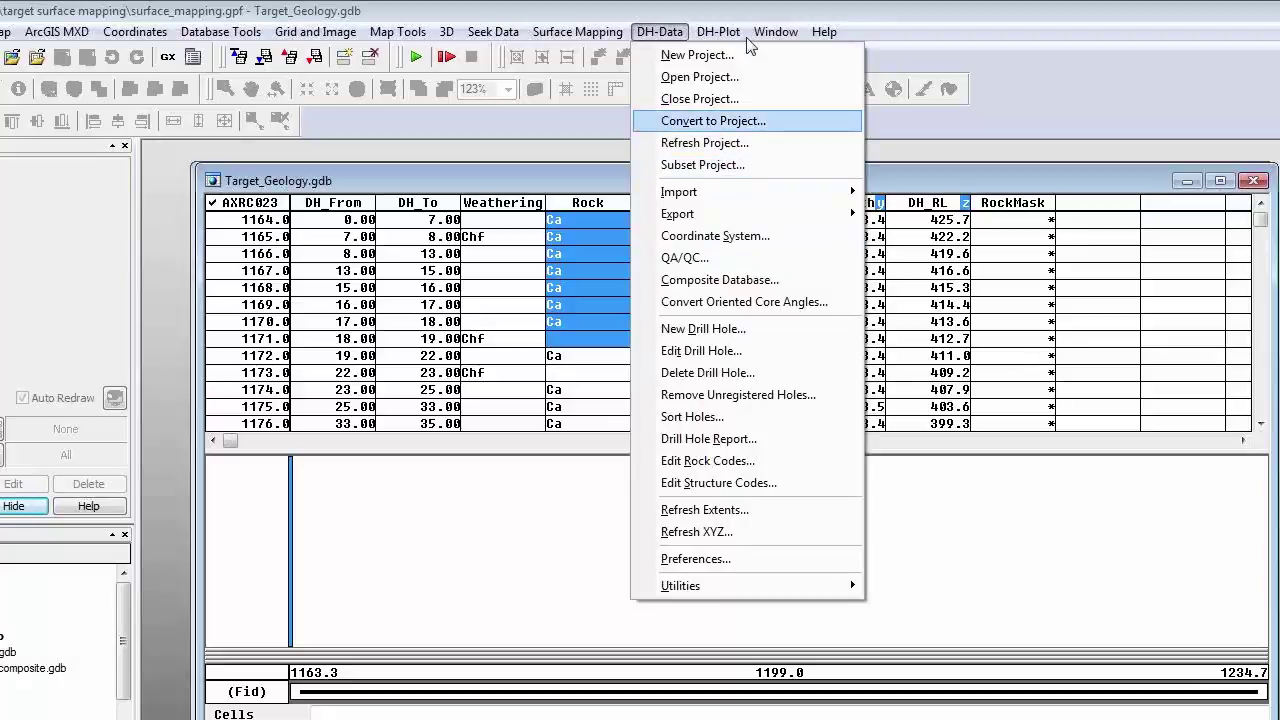
left_click(664, 38)
left_click(664, 40)
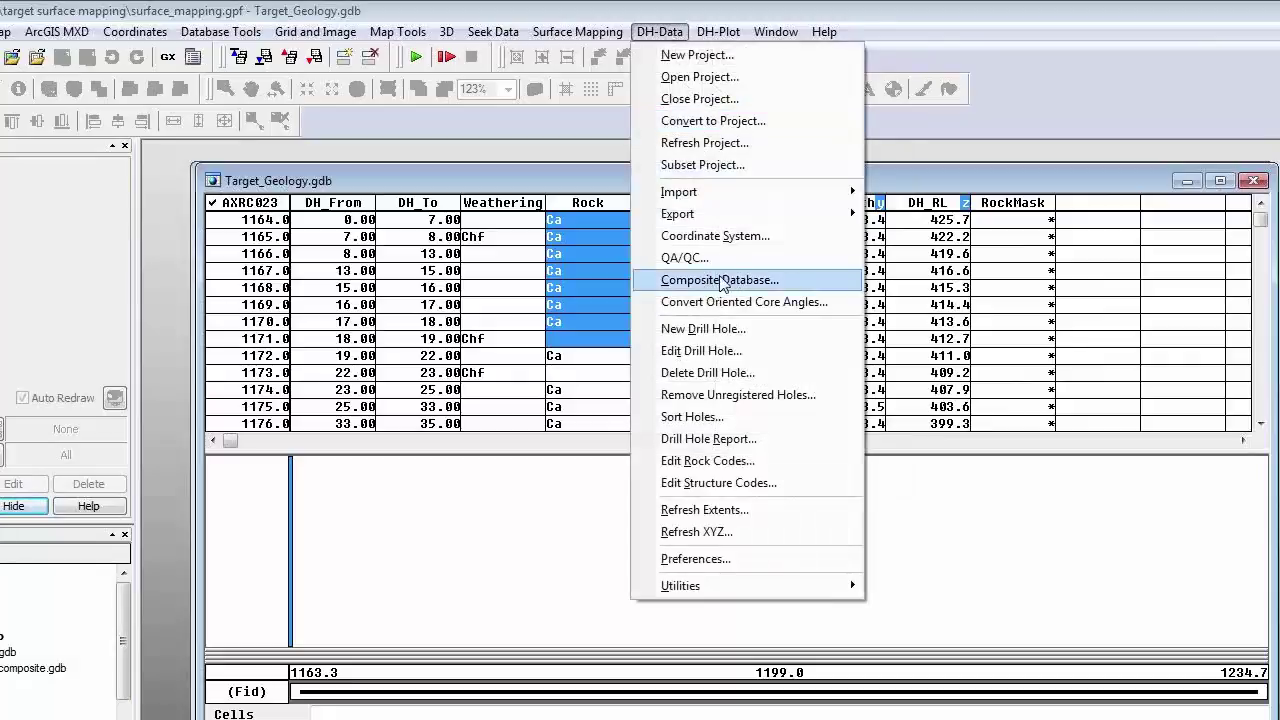
left_click(728, 284)
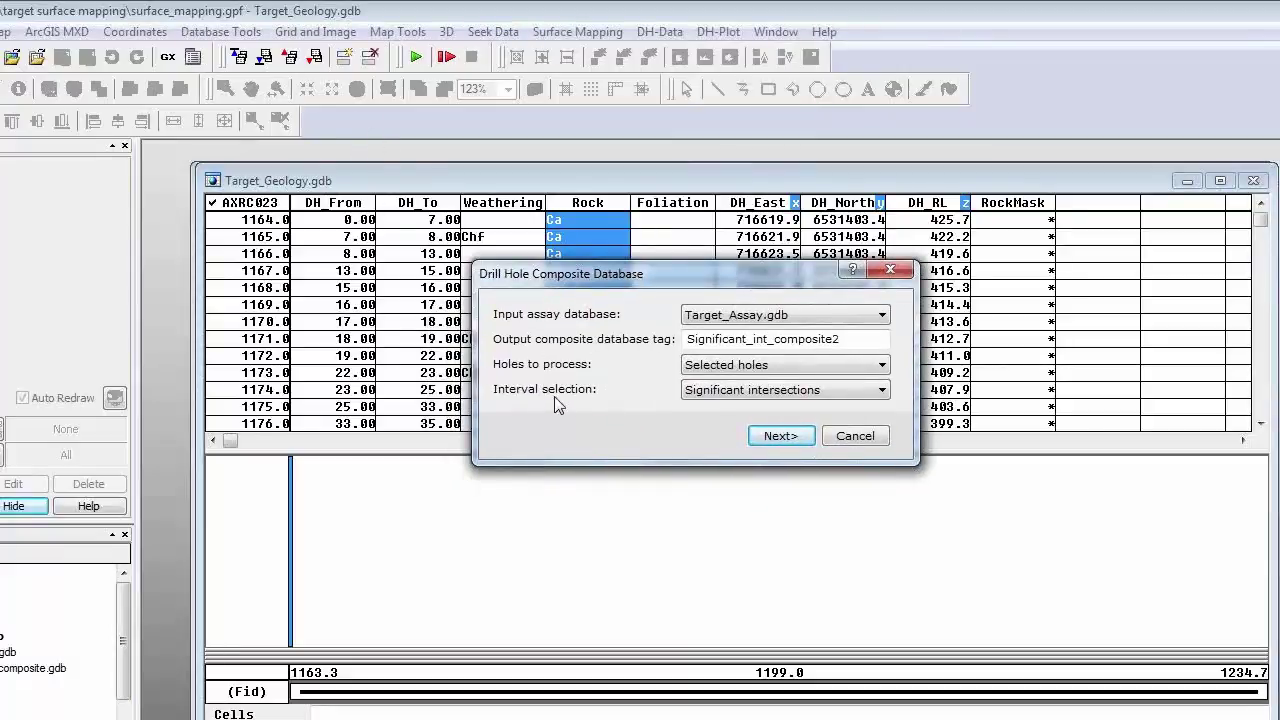
left_click(771, 395)
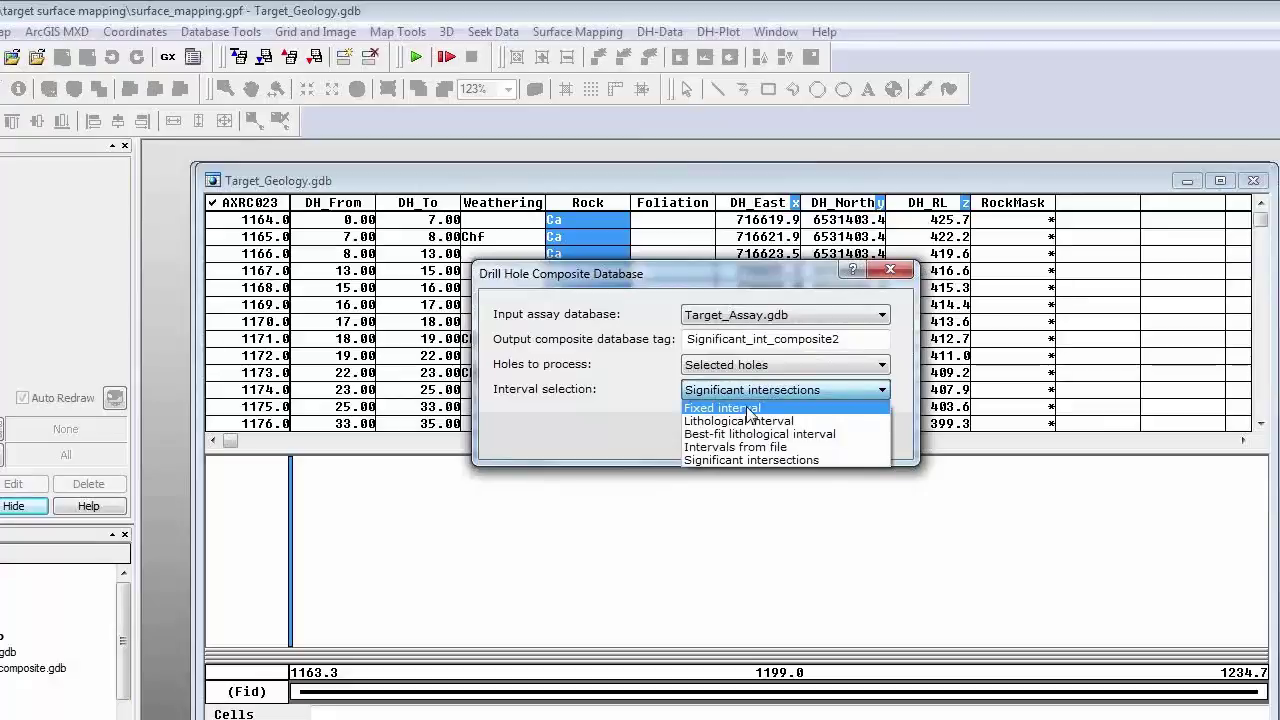
left_click(751, 460)
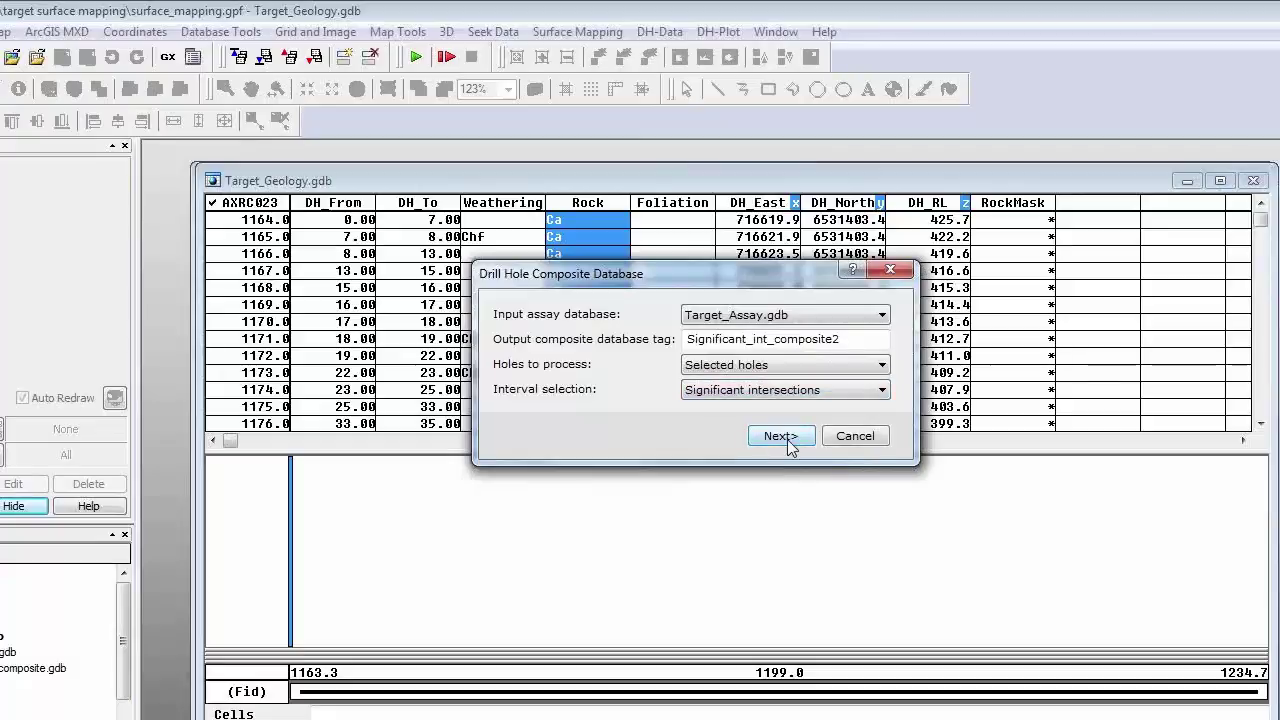
Step: Review the significant intersection options for the Au channel, including minimum composite grade and length, and cancel the compositing
left_click(787, 439)
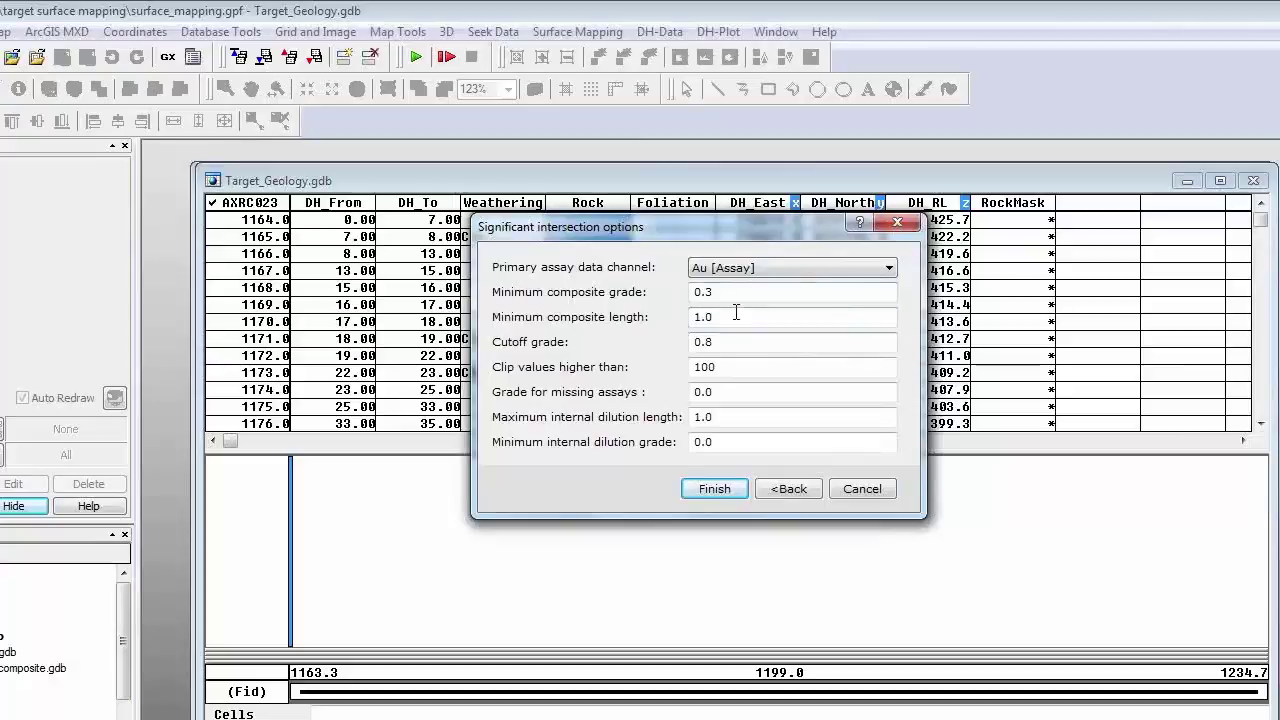
left_click_drag(737, 317, 673, 318)
left_click_drag(745, 292, 679, 293)
left_click(884, 496)
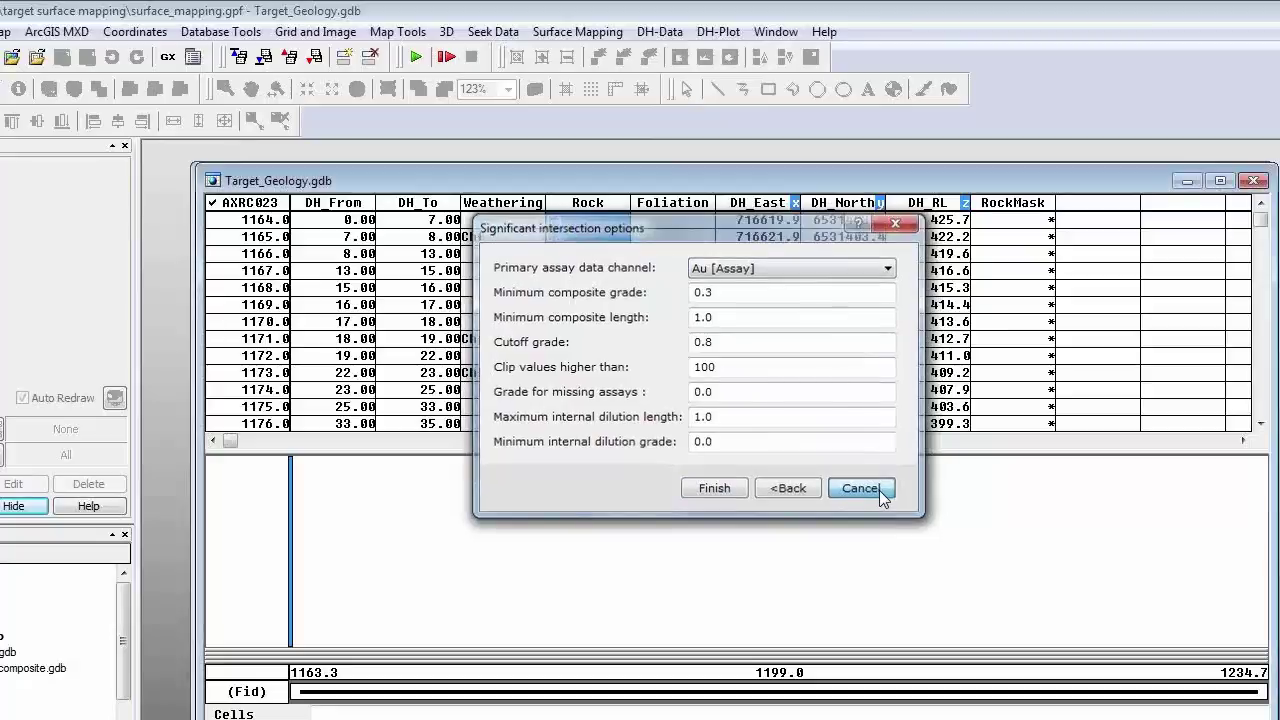
left_click(880, 490)
left_click(668, 31)
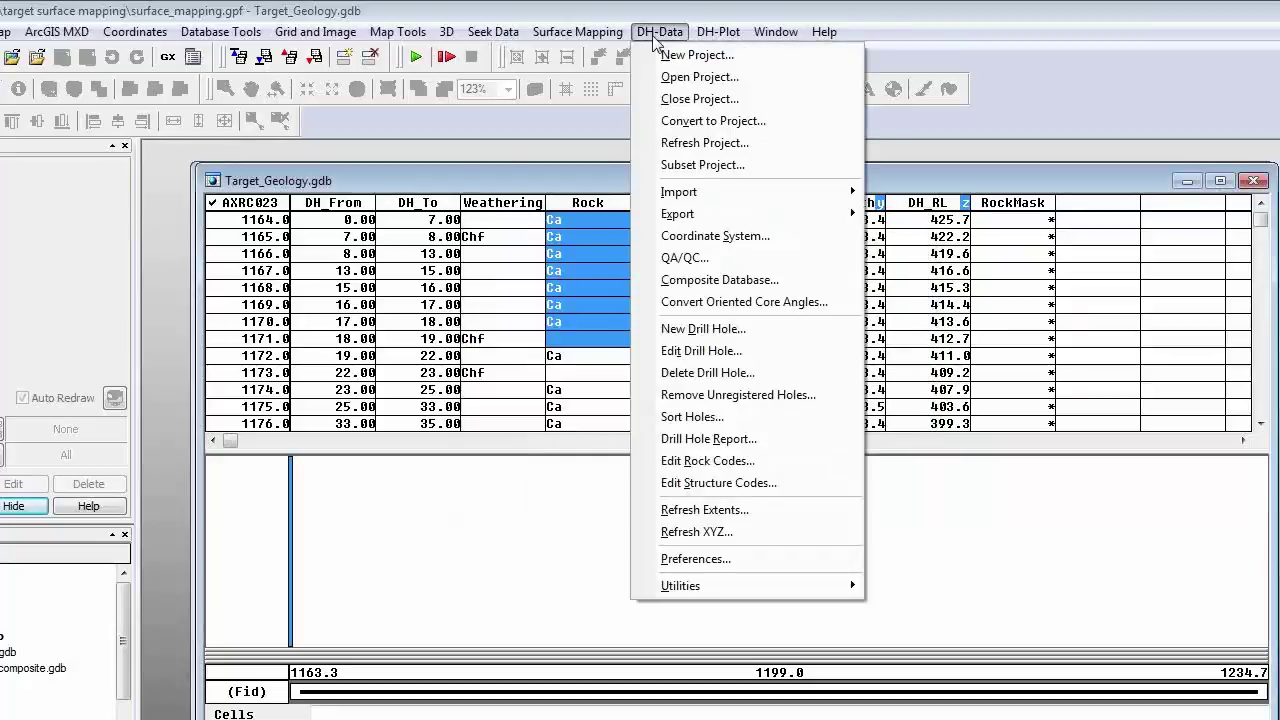
left_click(692, 302)
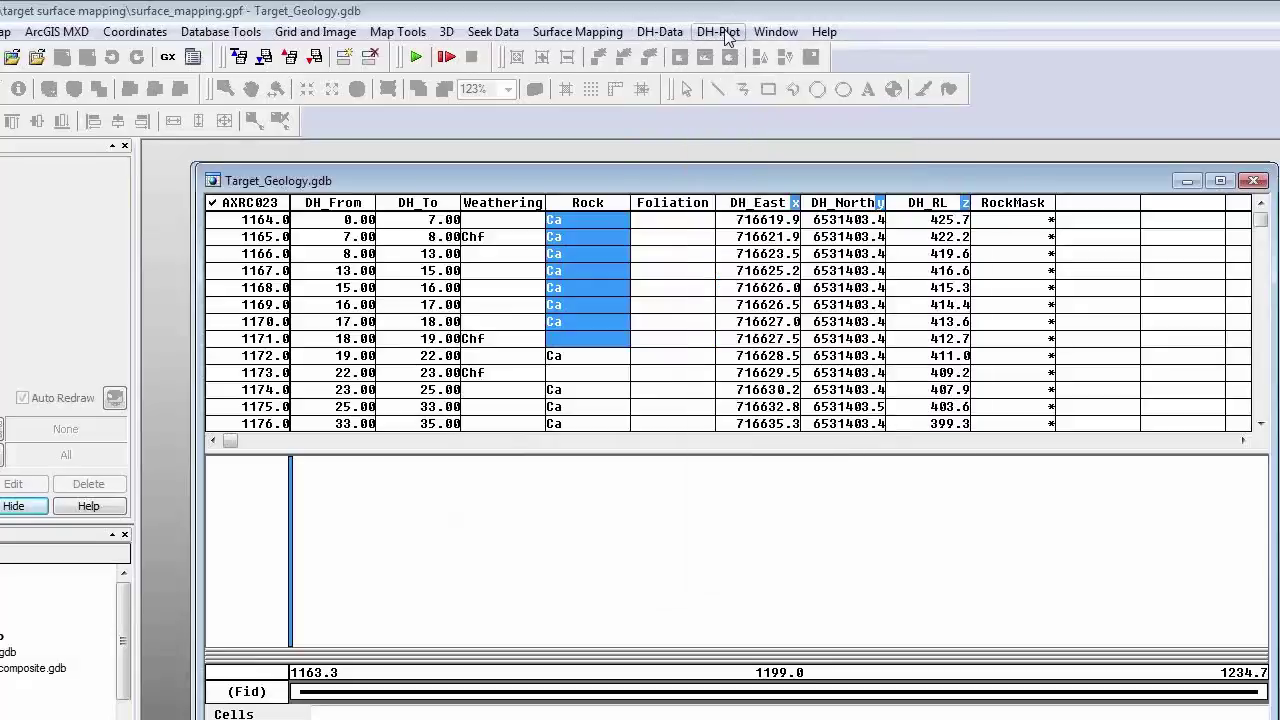
Step: Open Simple_3D.map, orbit the 3D view to inspect the aerial-draped topography and drillholes, and close the viewer
left_click(724, 33)
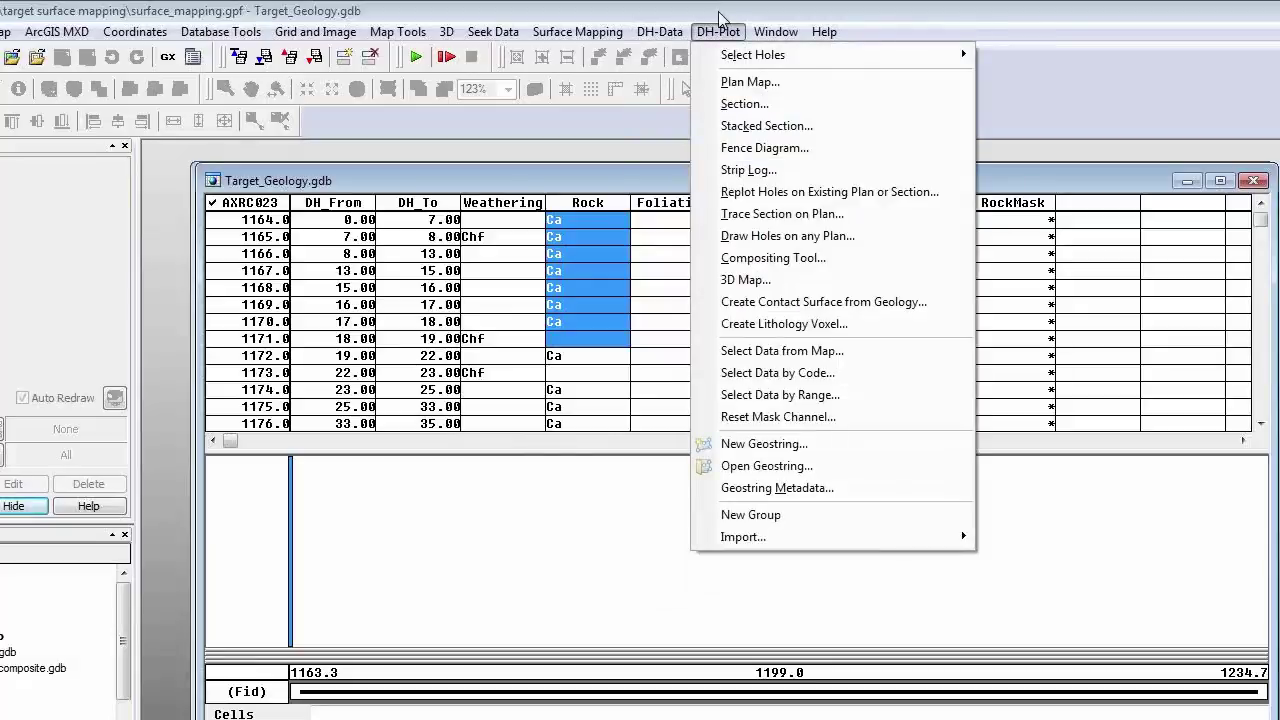
key("Escape")
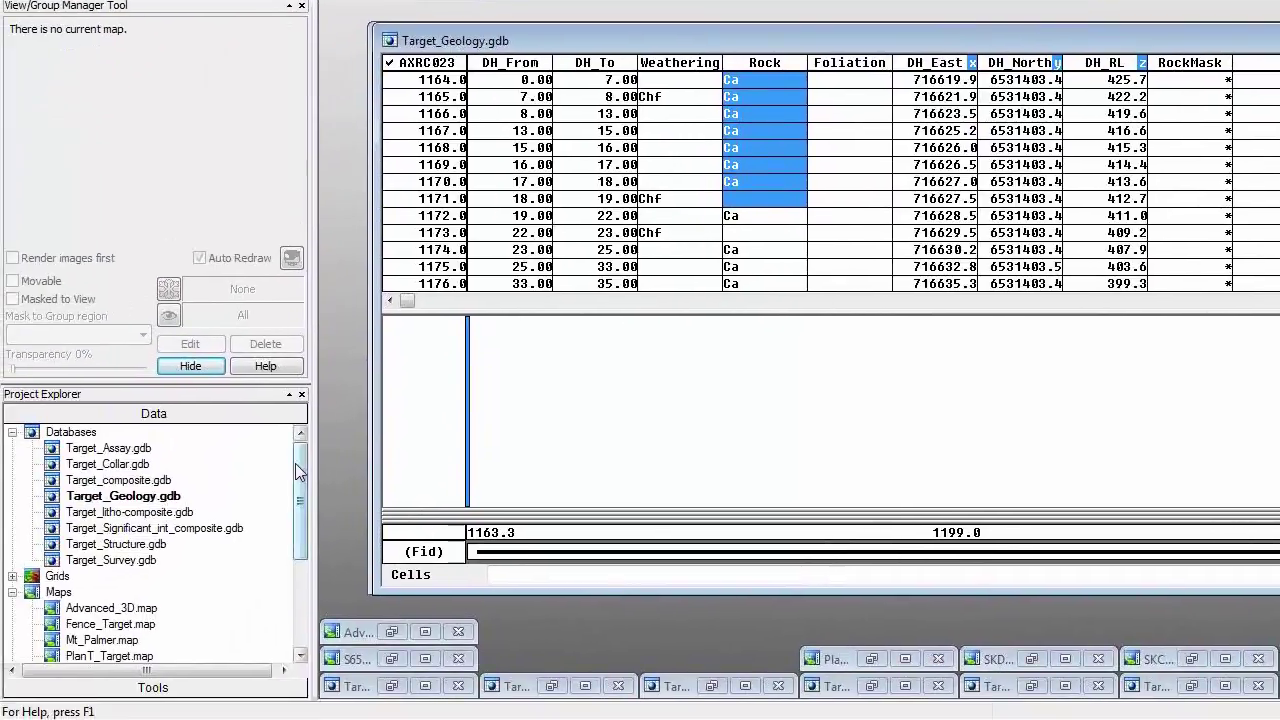
left_click_drag(298, 475, 298, 573)
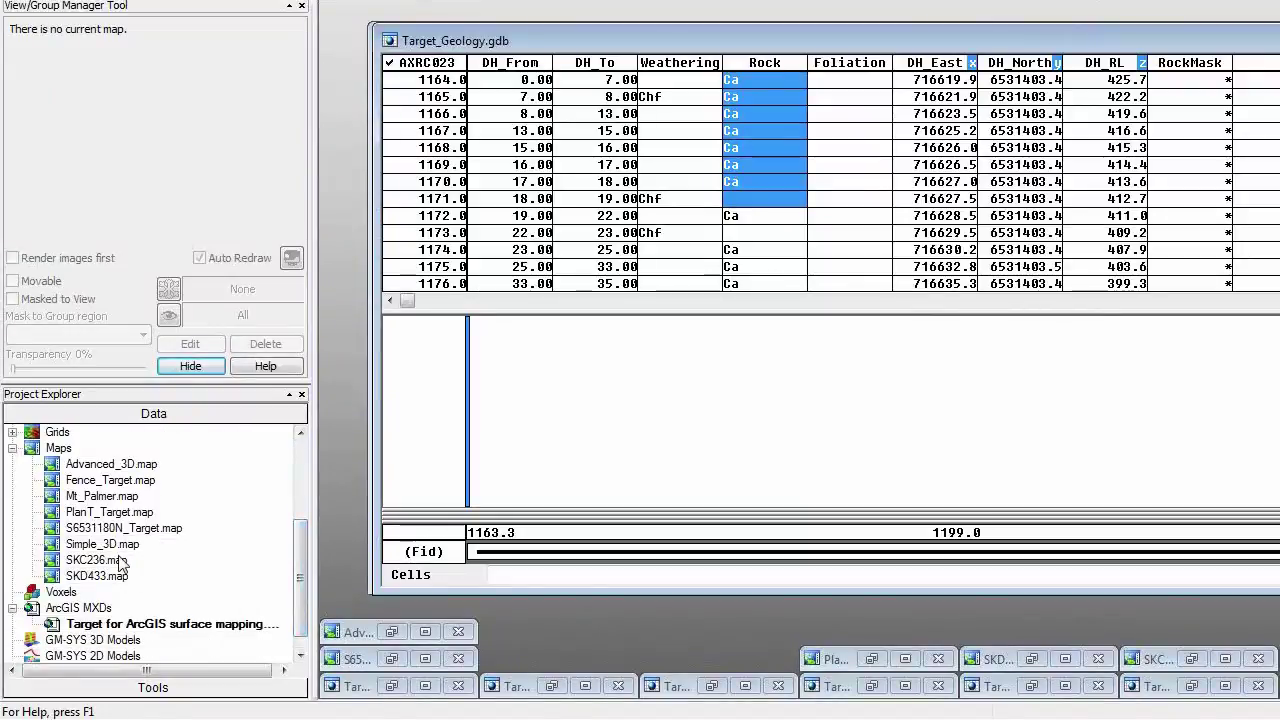
double_click(102, 544)
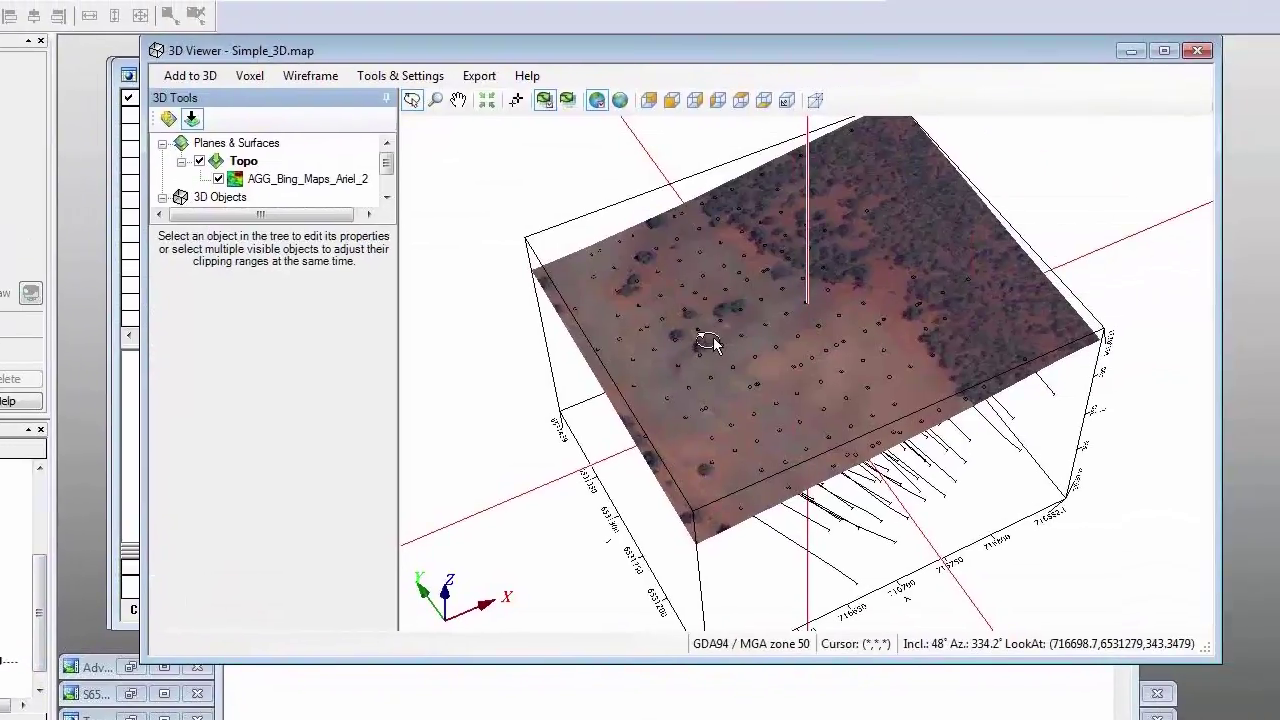
left_click_drag(708, 342, 850, 458)
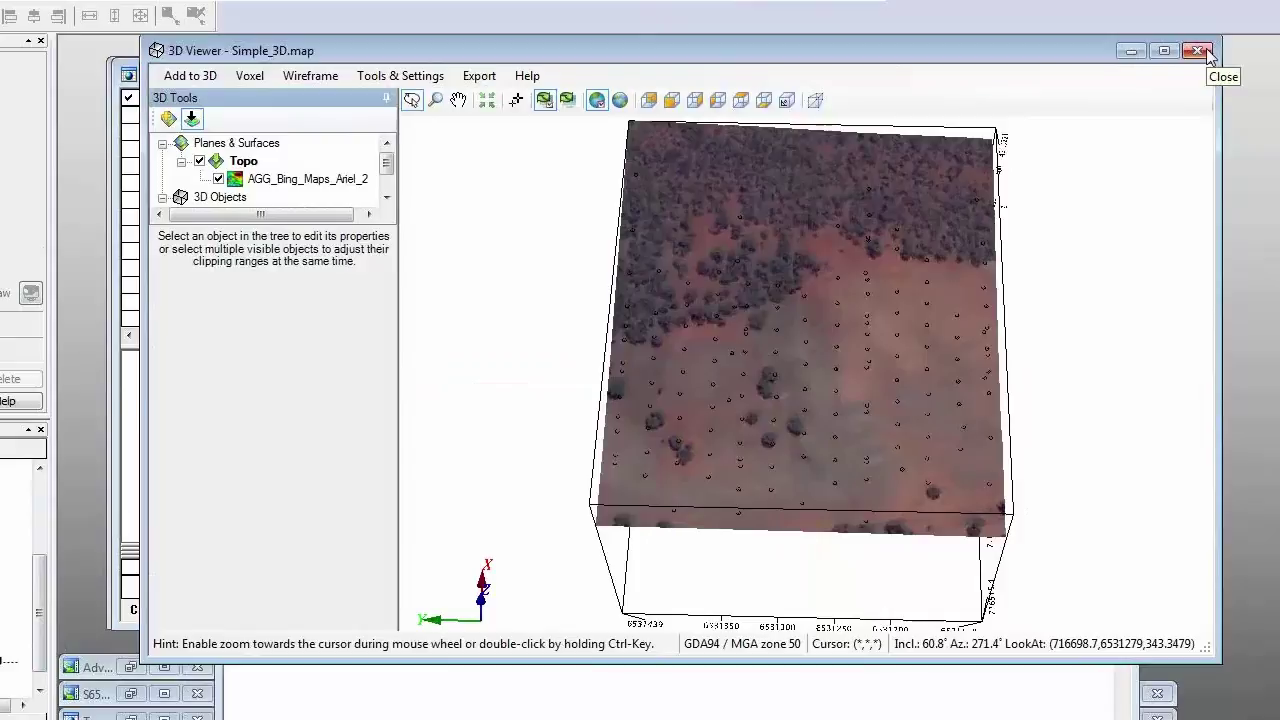
left_click(1199, 51)
Step: Minimise the Target_Geology.gdb and Target_Assay.gdb database windows to clear the workspace
left_click(1115, 90)
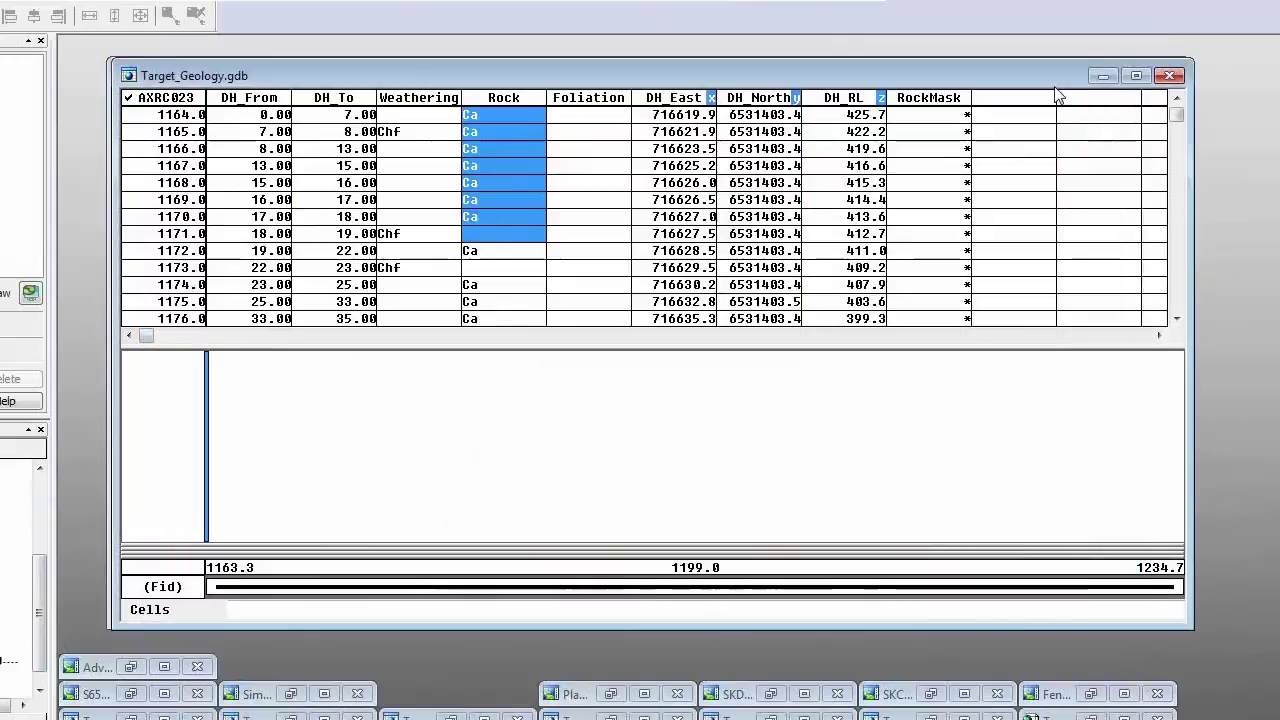
left_click(1115, 84)
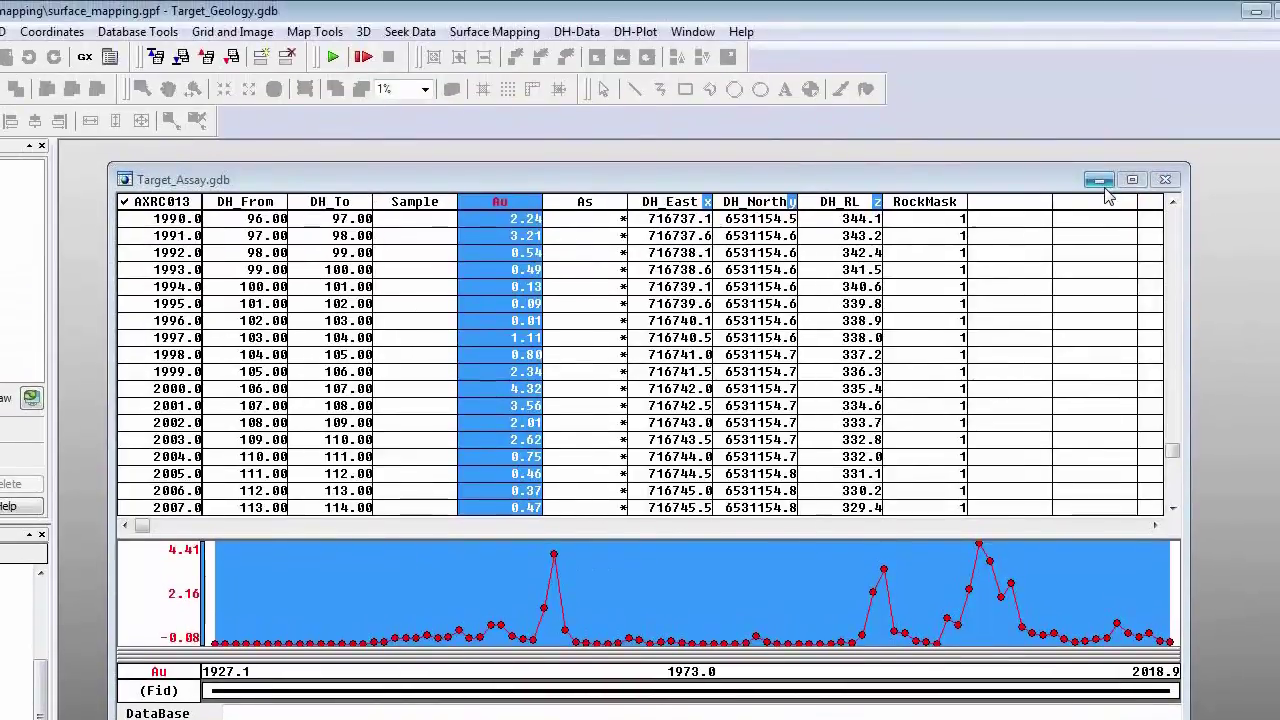
left_click(1098, 97)
Step: Review the plan map parameters for data, plan location, plan grid and reference grids, and cancel without plotting
left_click(621, 0)
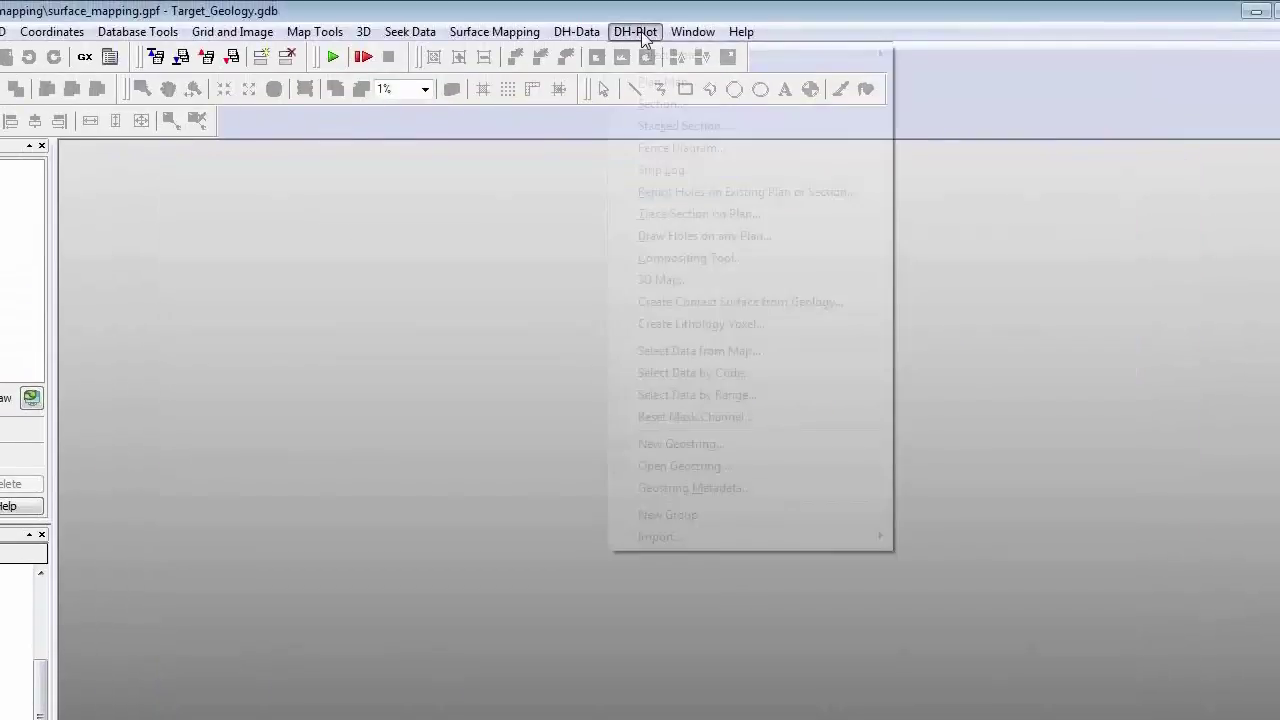
left_click(680, 40)
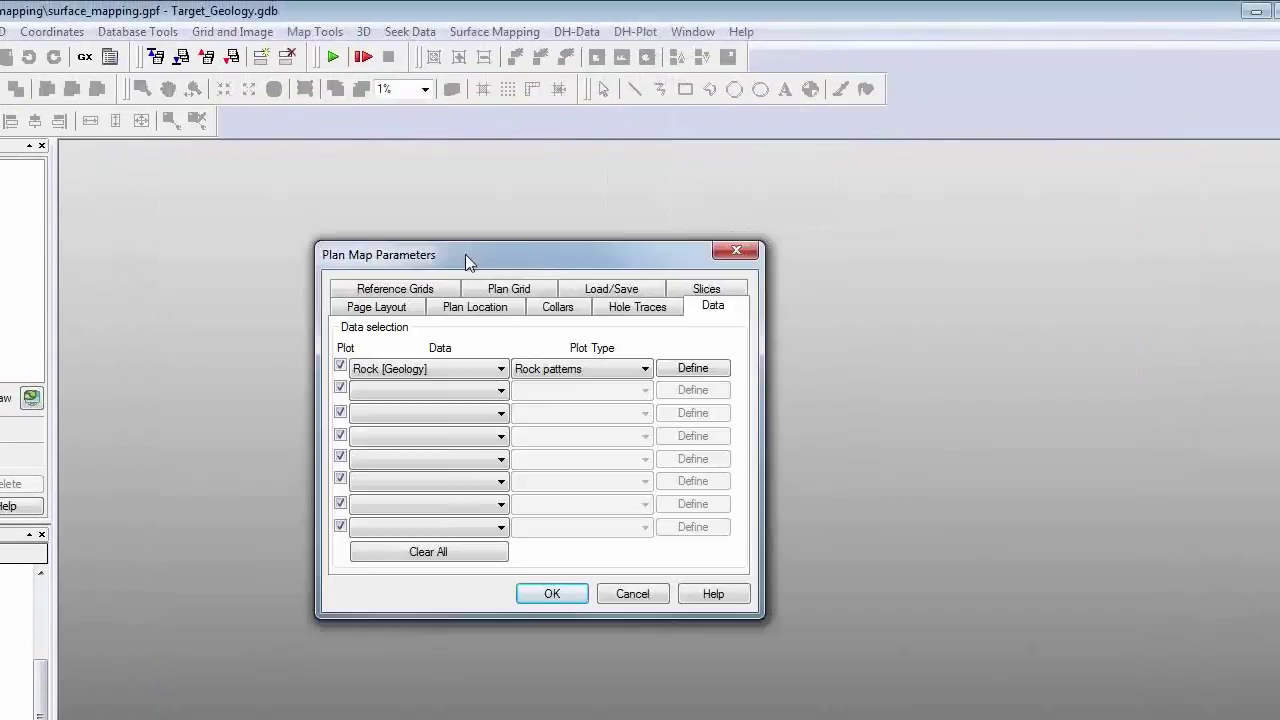
left_click(484, 308)
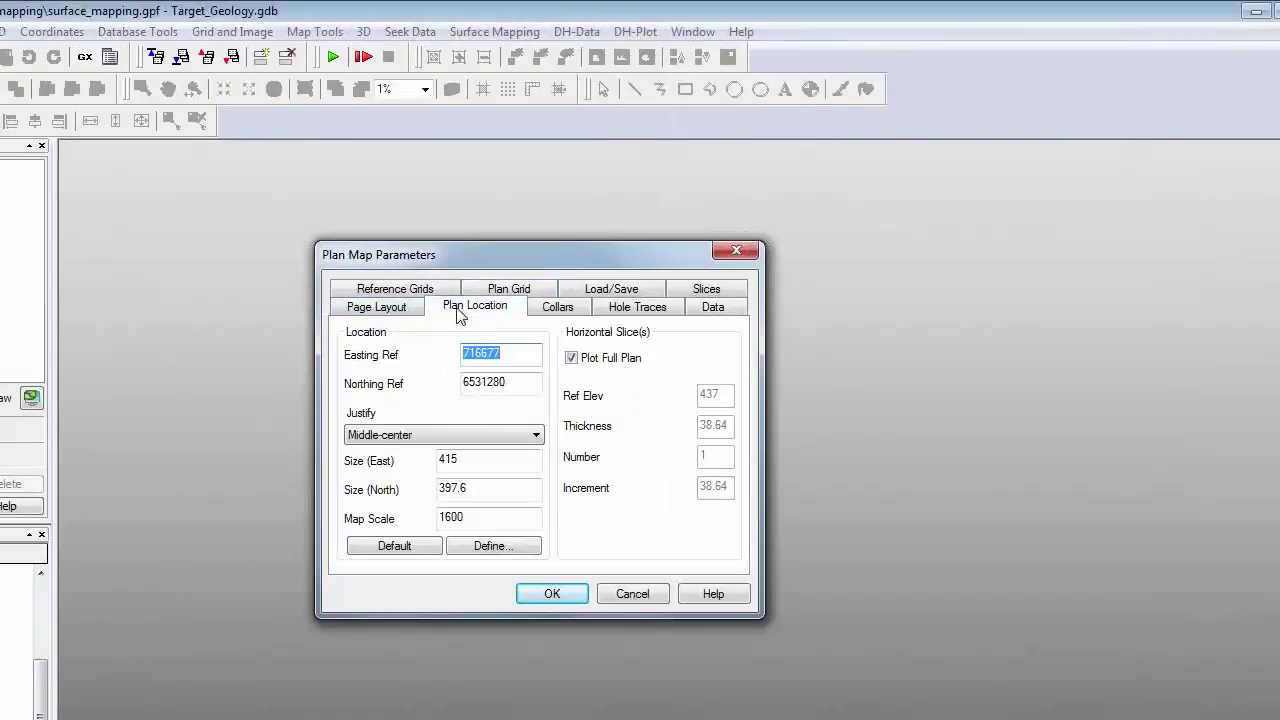
left_click(409, 305)
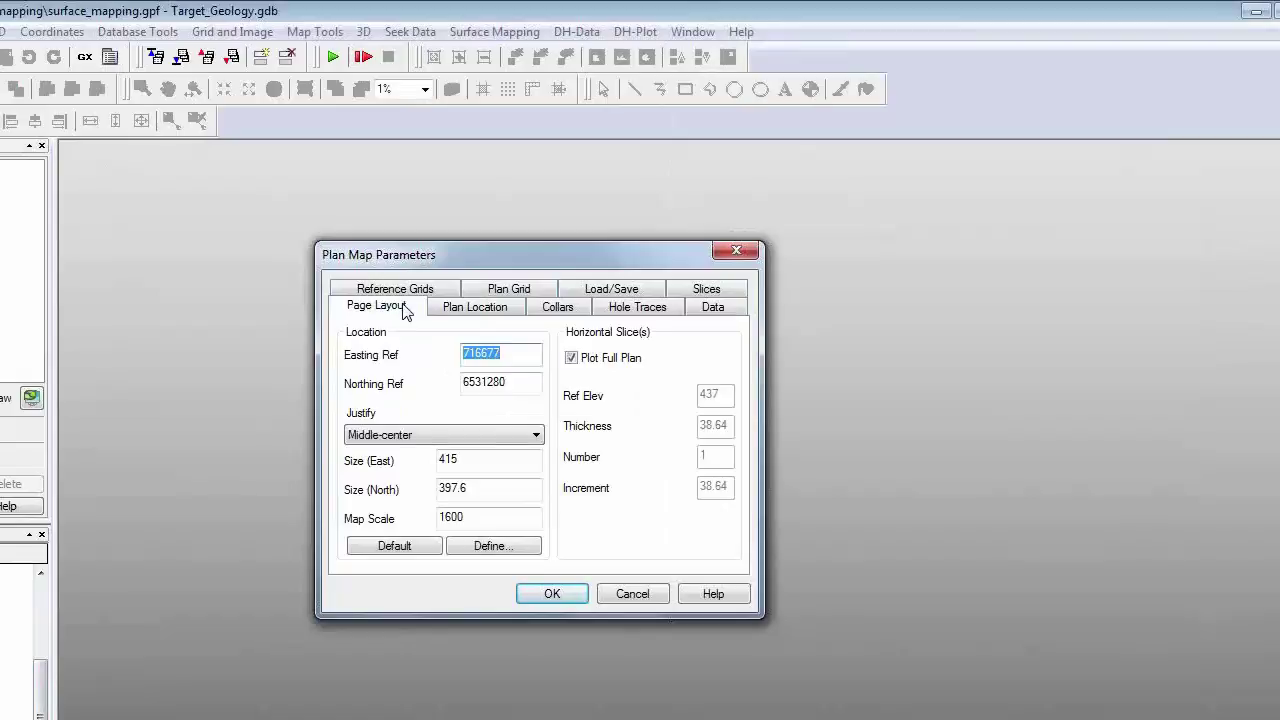
left_click(509, 289)
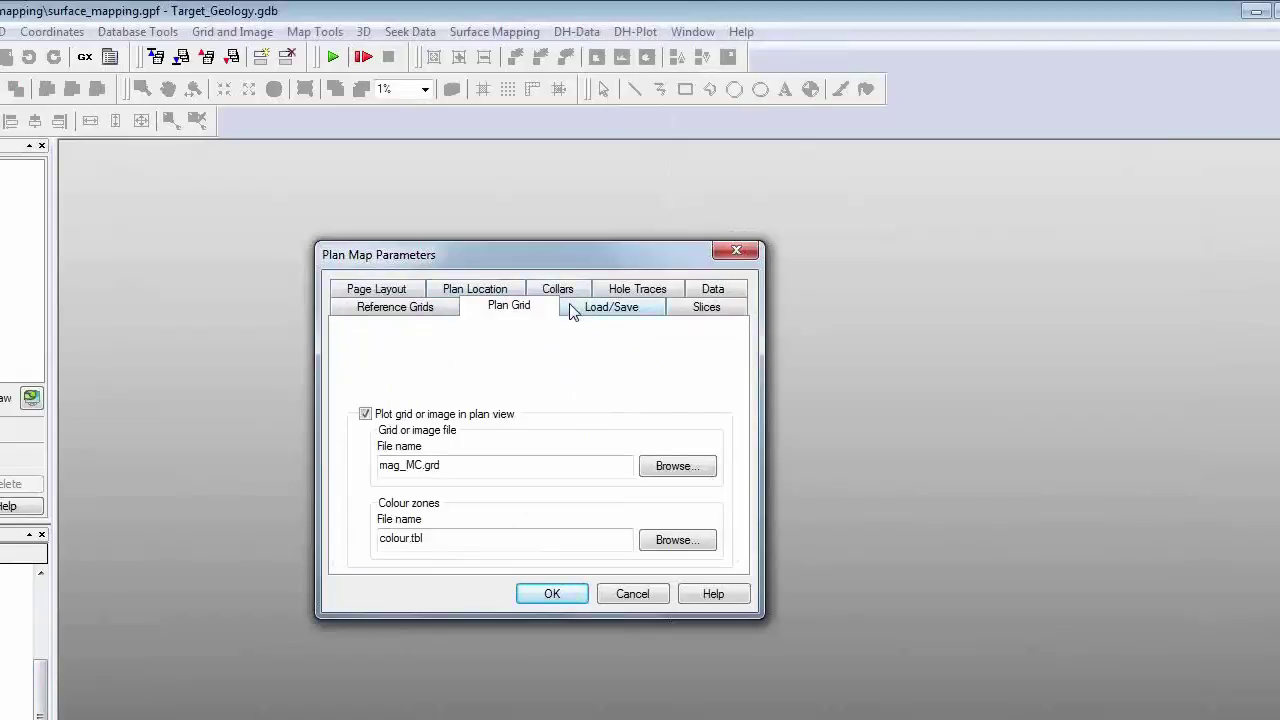
left_click(425, 316)
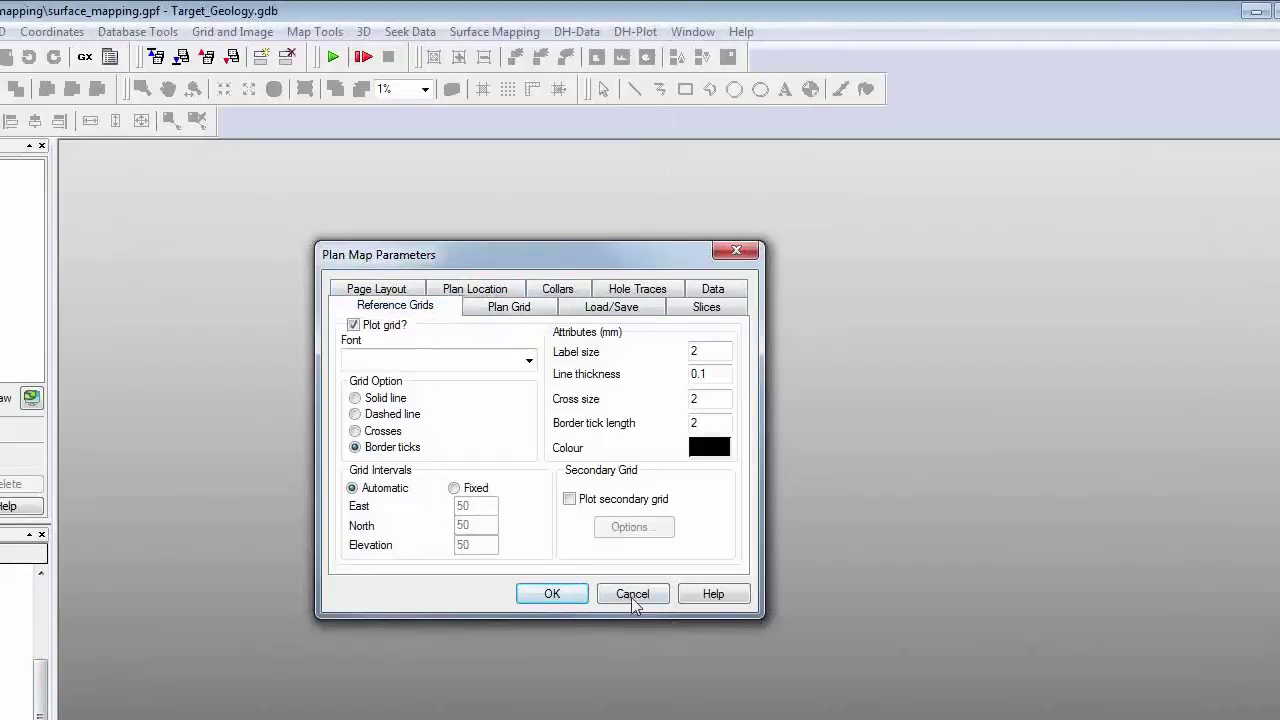
left_click(630, 594)
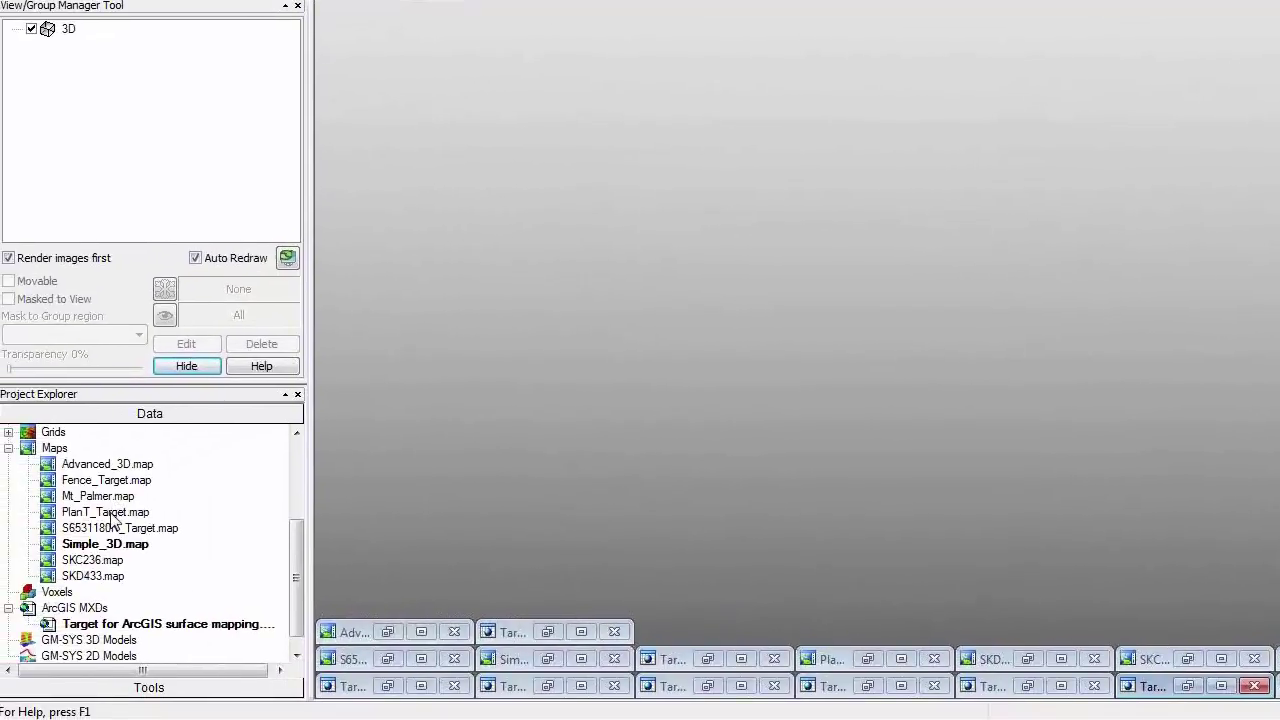
Step: Open PlanT_Target.map, inspect the drillhole traces and rock codes over the magnetic grid up close, and minimise the map
left_click(112, 513)
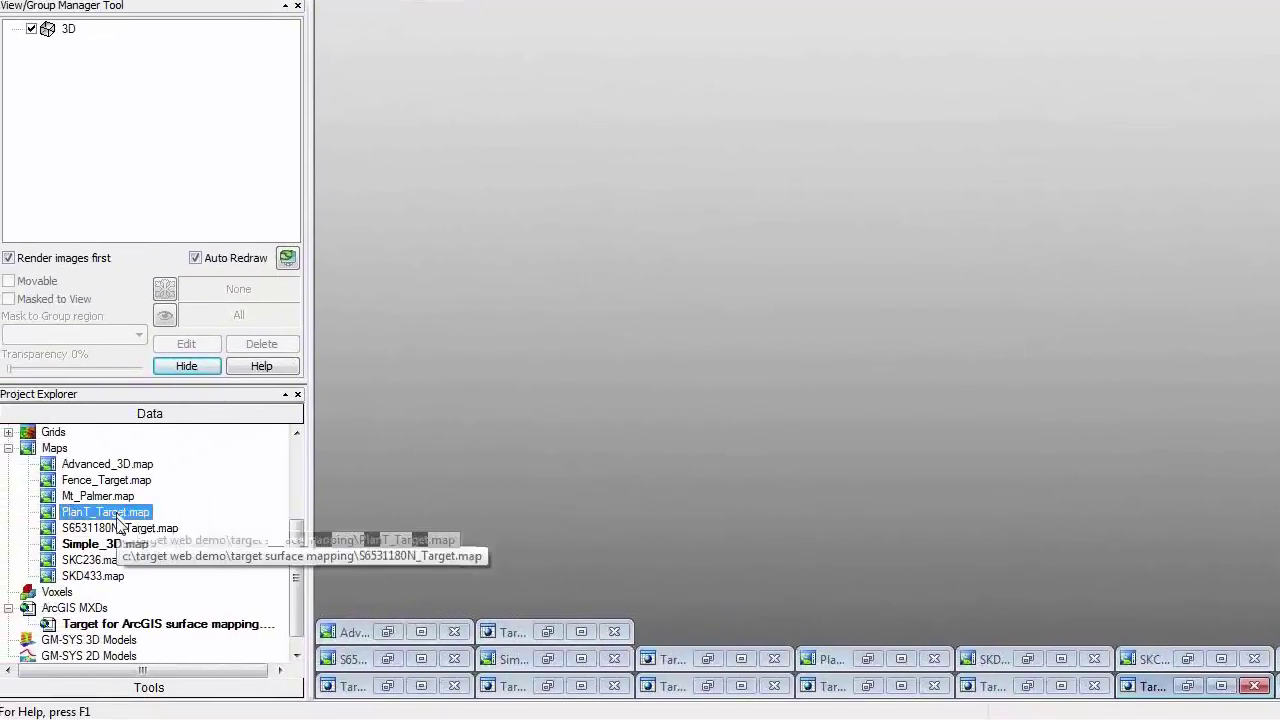
double_click(117, 521)
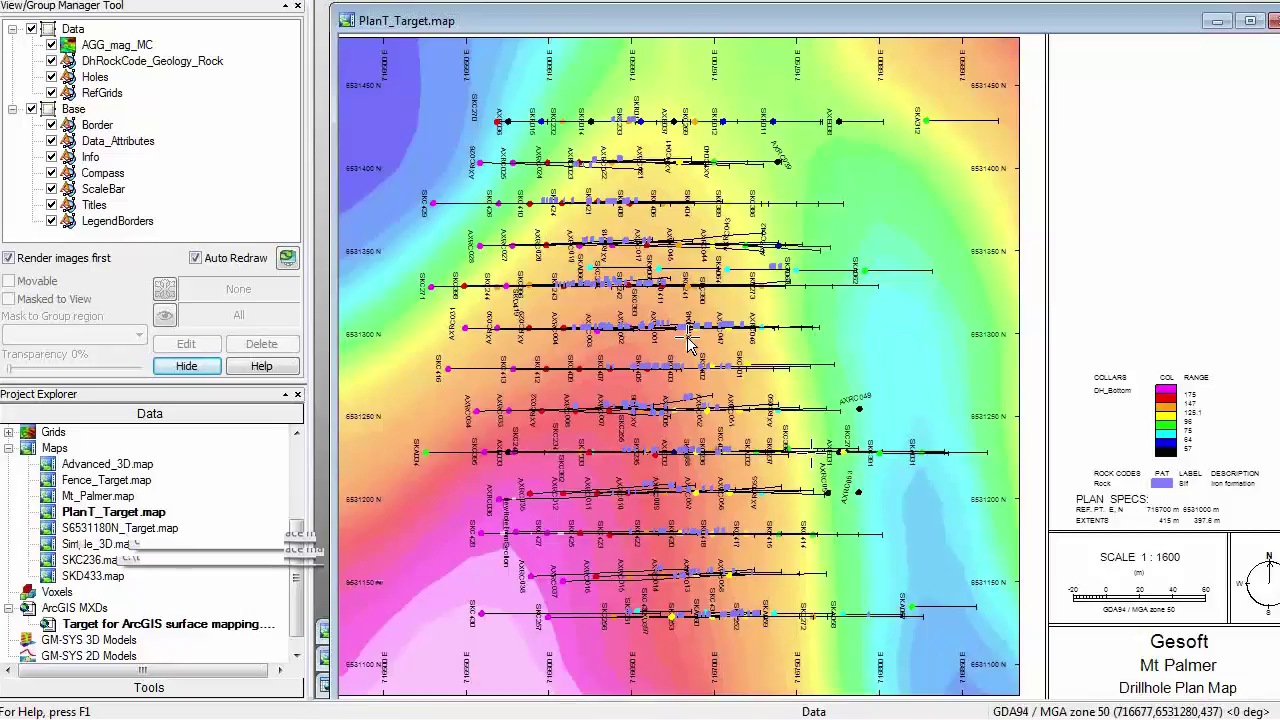
scroll(687, 343, "up", 1)
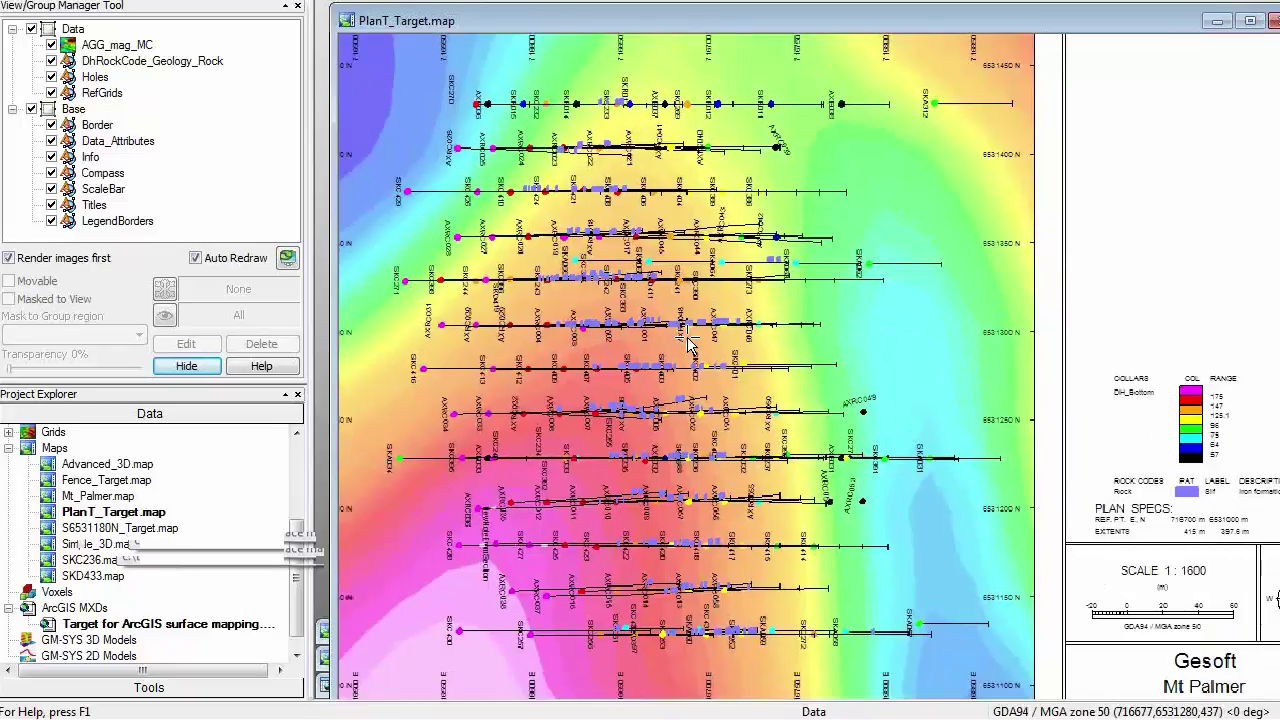
scroll(687, 343, "up", 1)
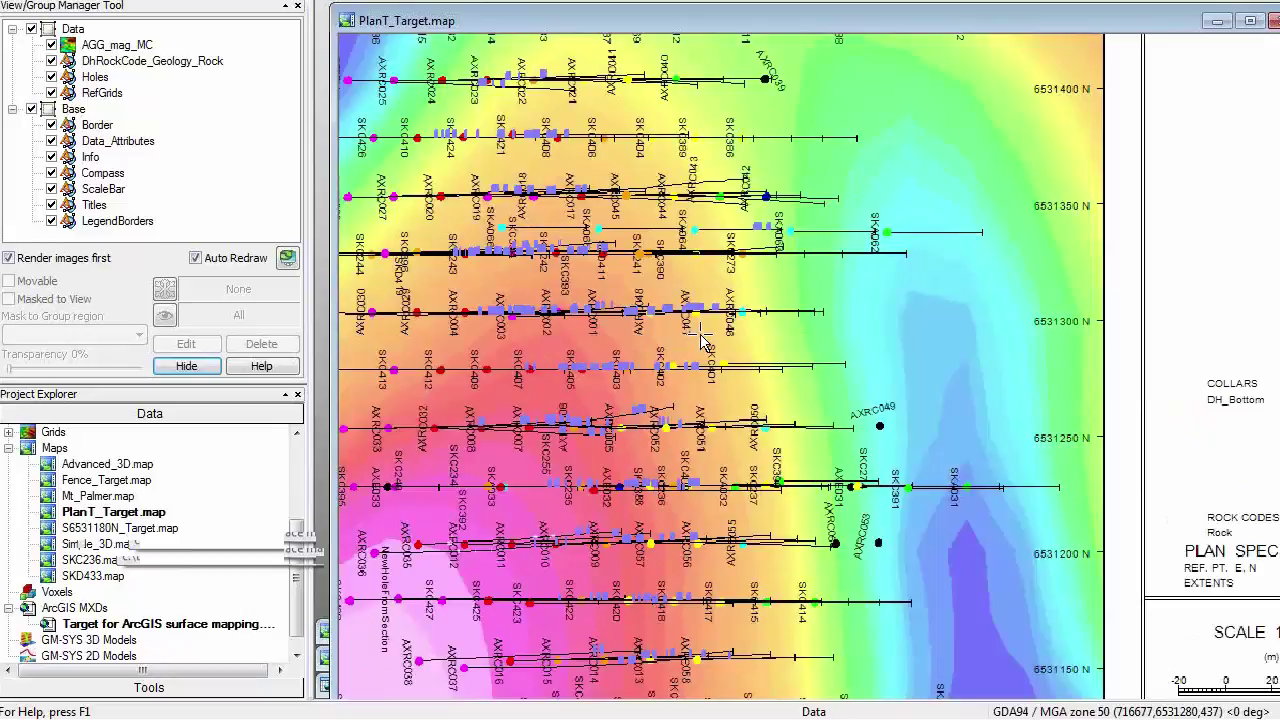
scroll(701, 341, "up", 1)
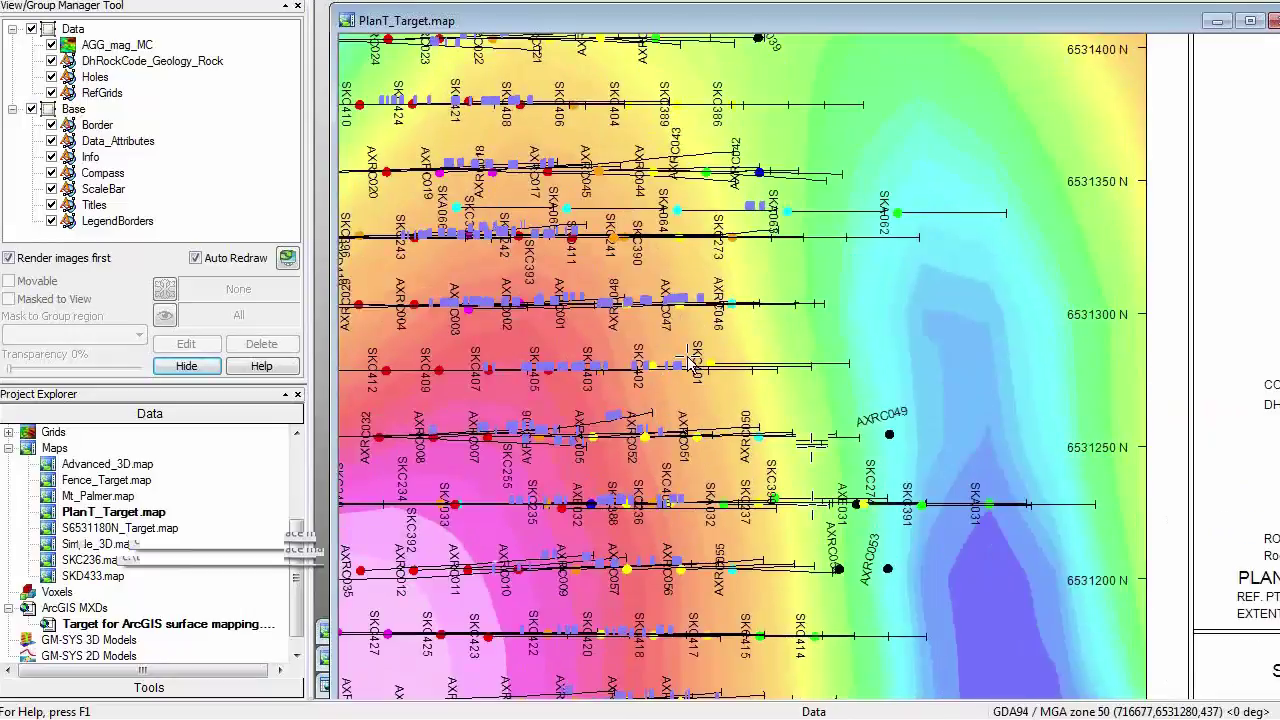
scroll(689, 360, "down", 3)
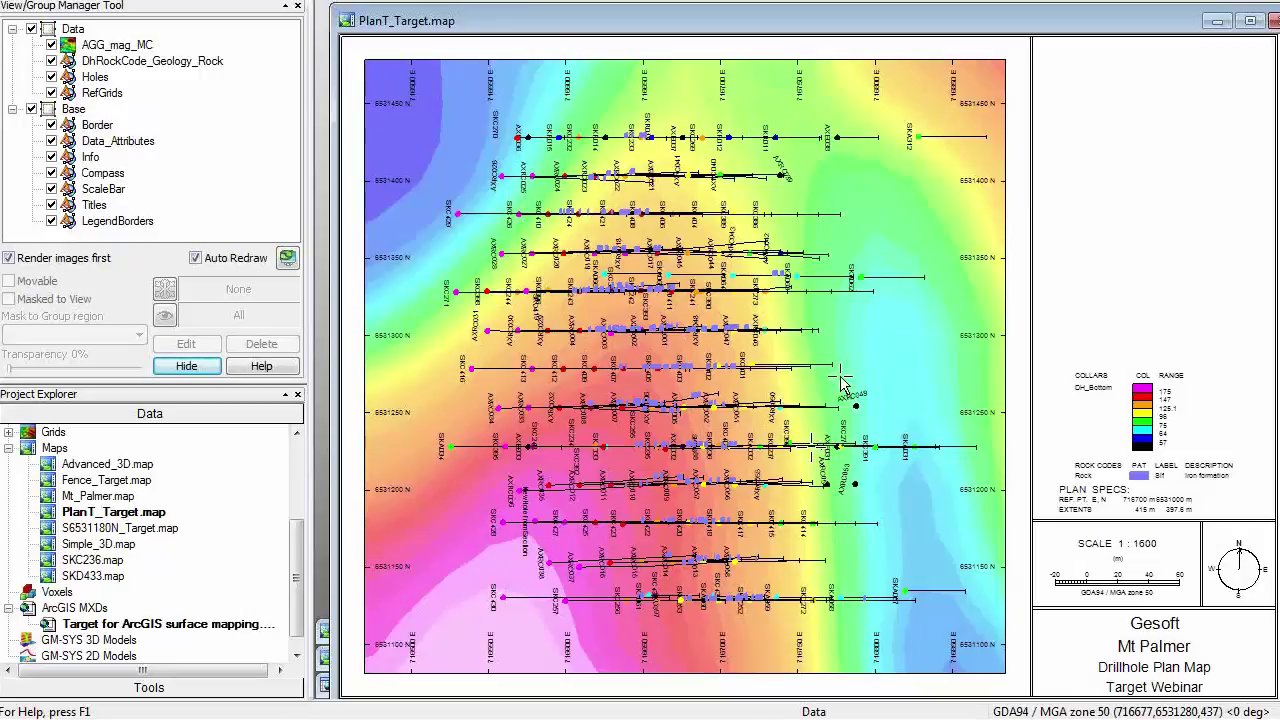
left_click(1217, 22)
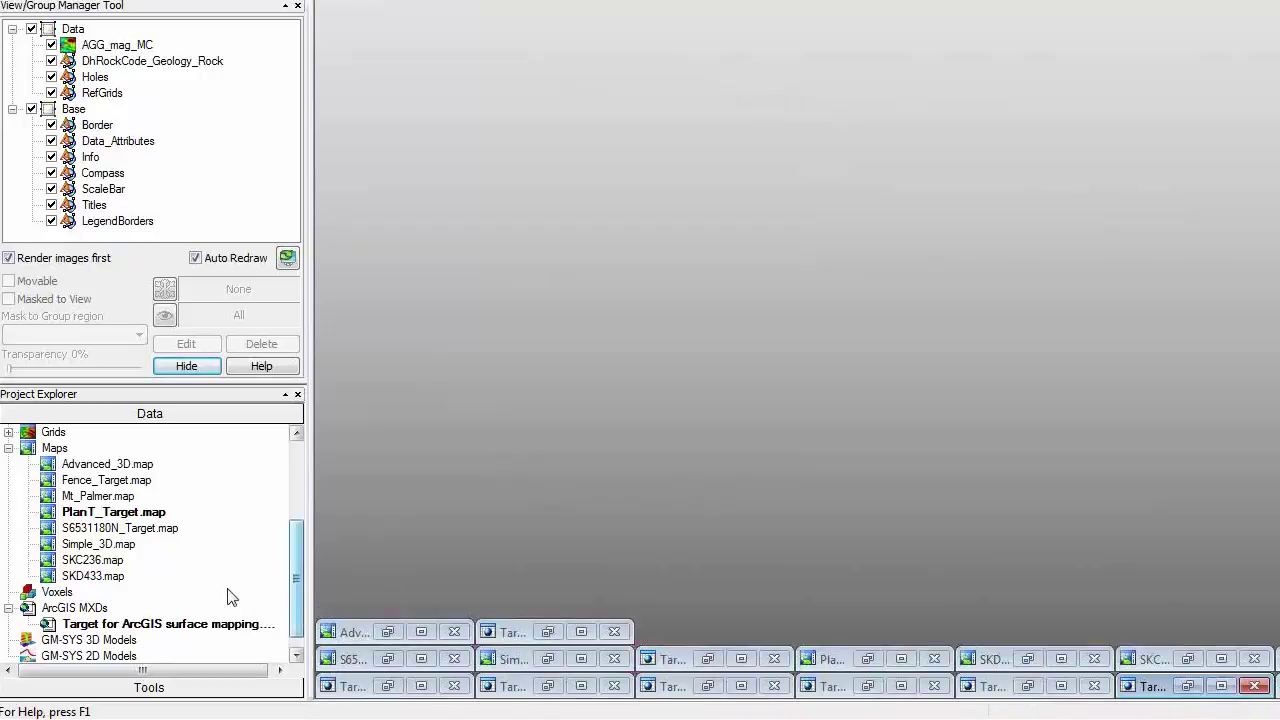
Step: Open SKC236.map to examine the strip log's rock codes, Au and As plots and composite intersections
left_click(92, 560)
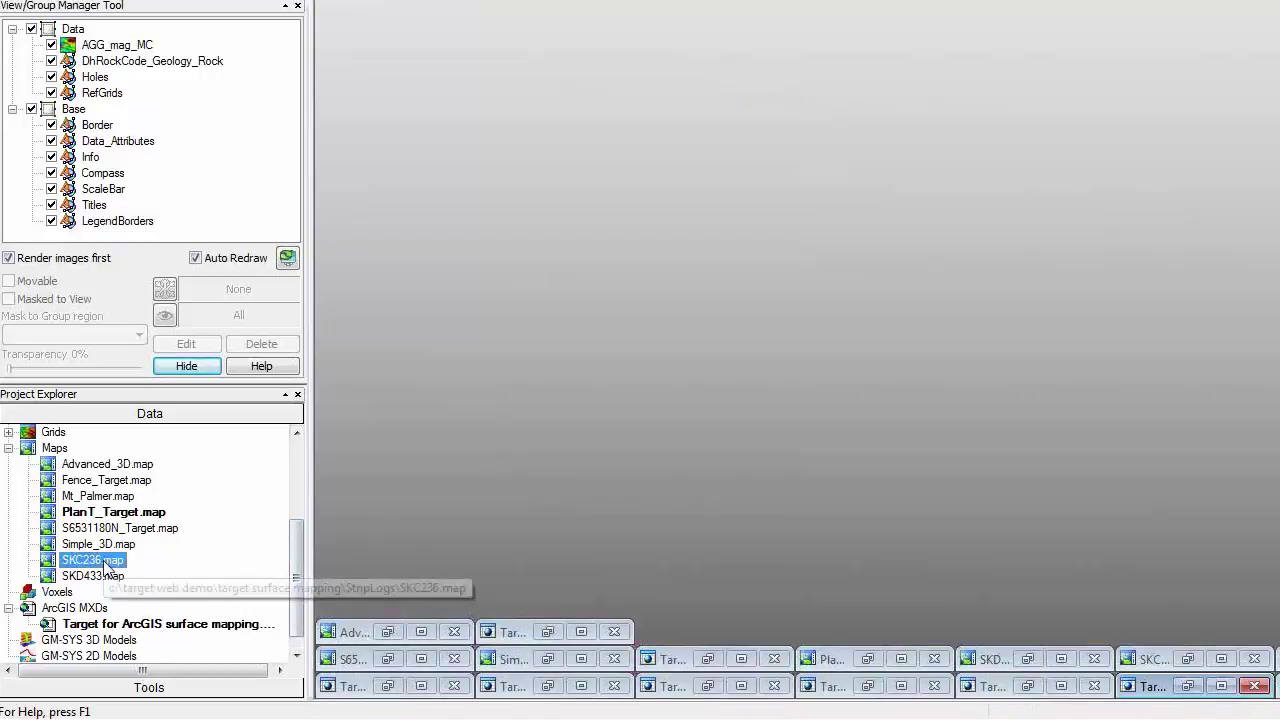
double_click(104, 565)
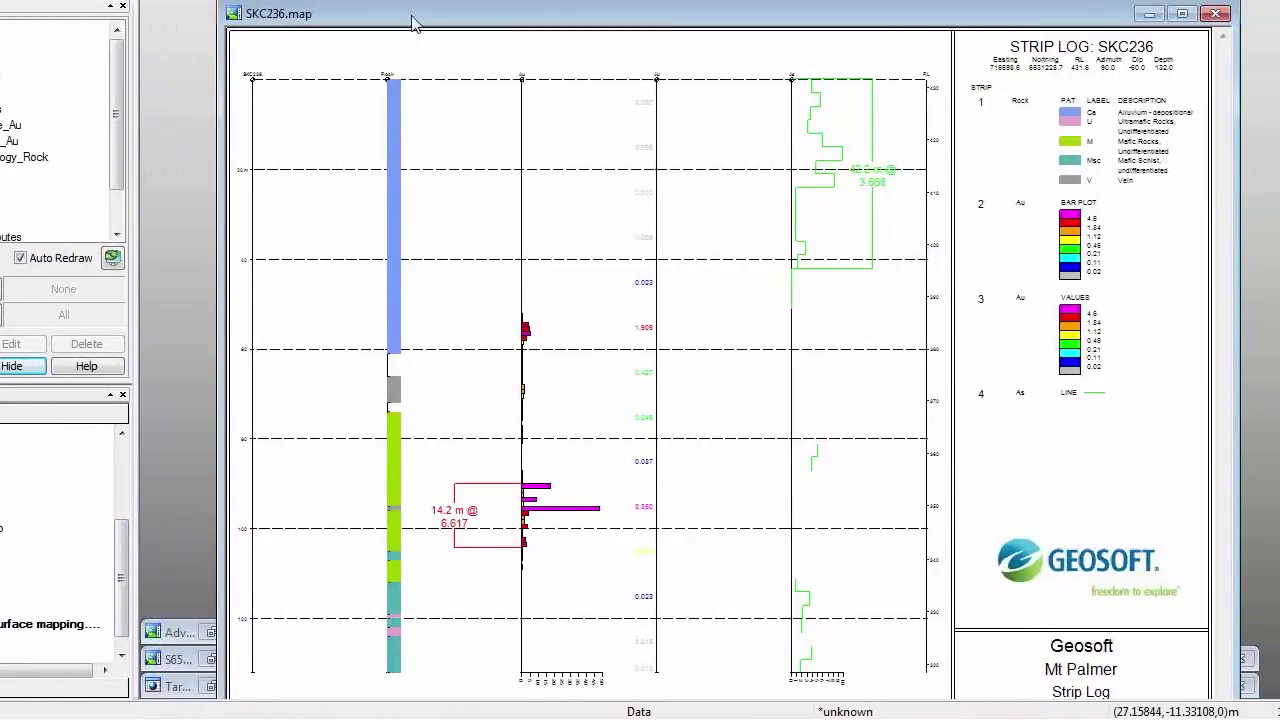
left_click_drag(415, 22, 391, 23)
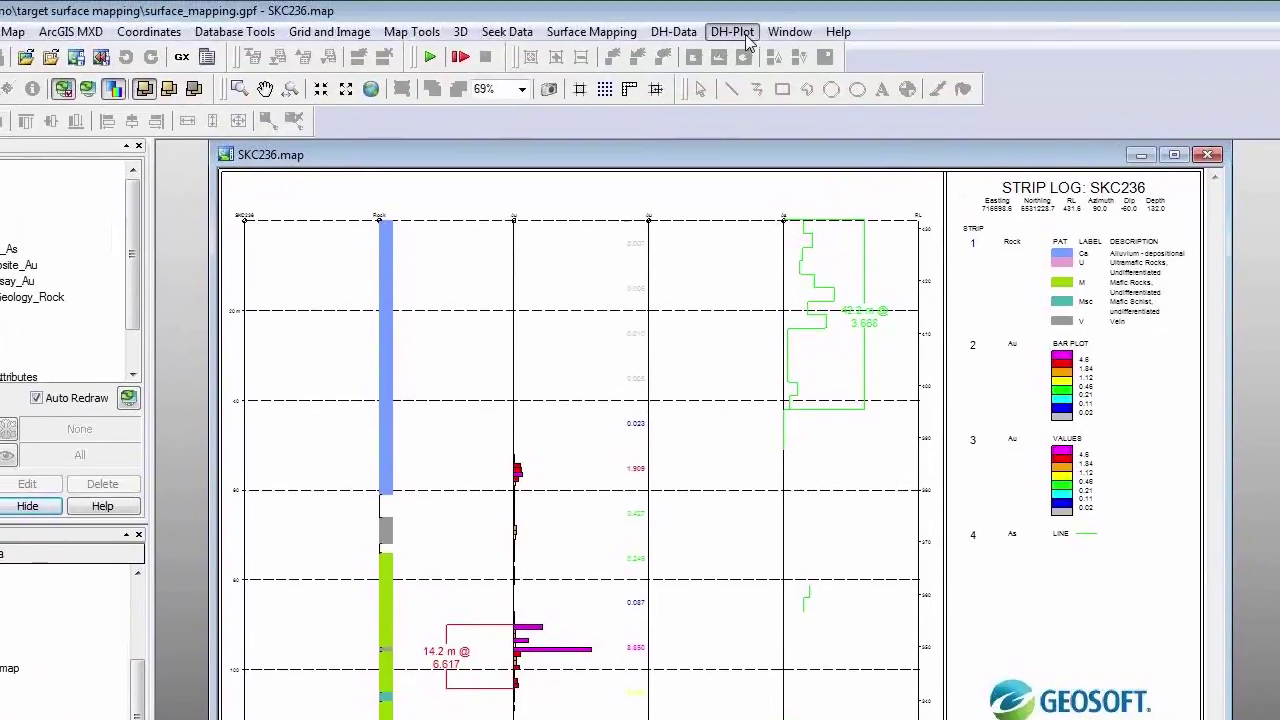
Step: Start a strip log and review its strip positioning options and the plot types assigned to the Beta structure data
left_click(731, 31)
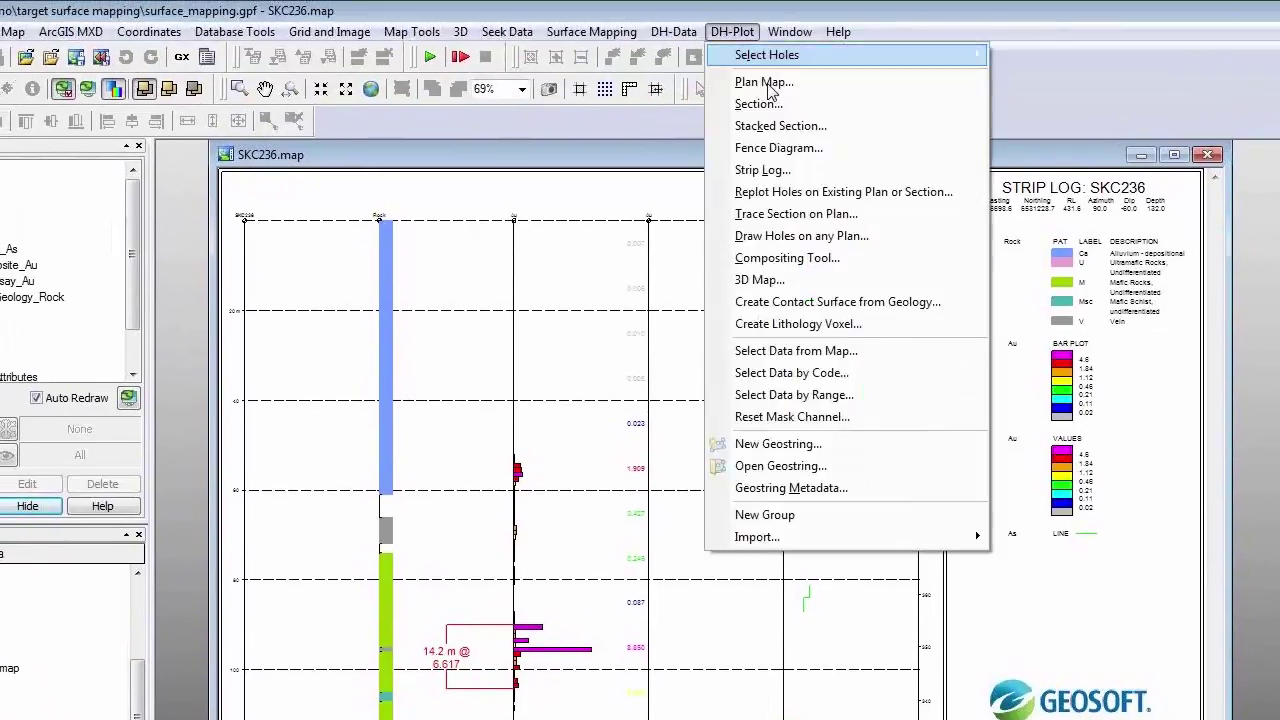
left_click(768, 170)
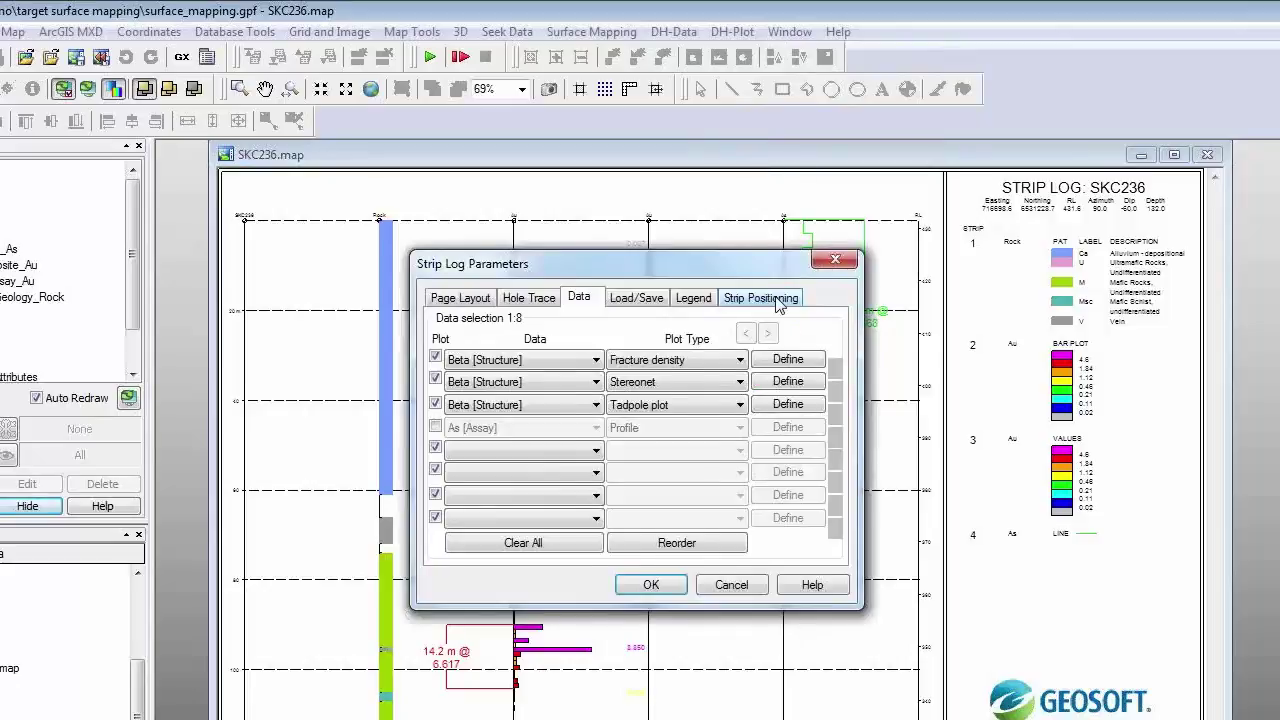
left_click(786, 276)
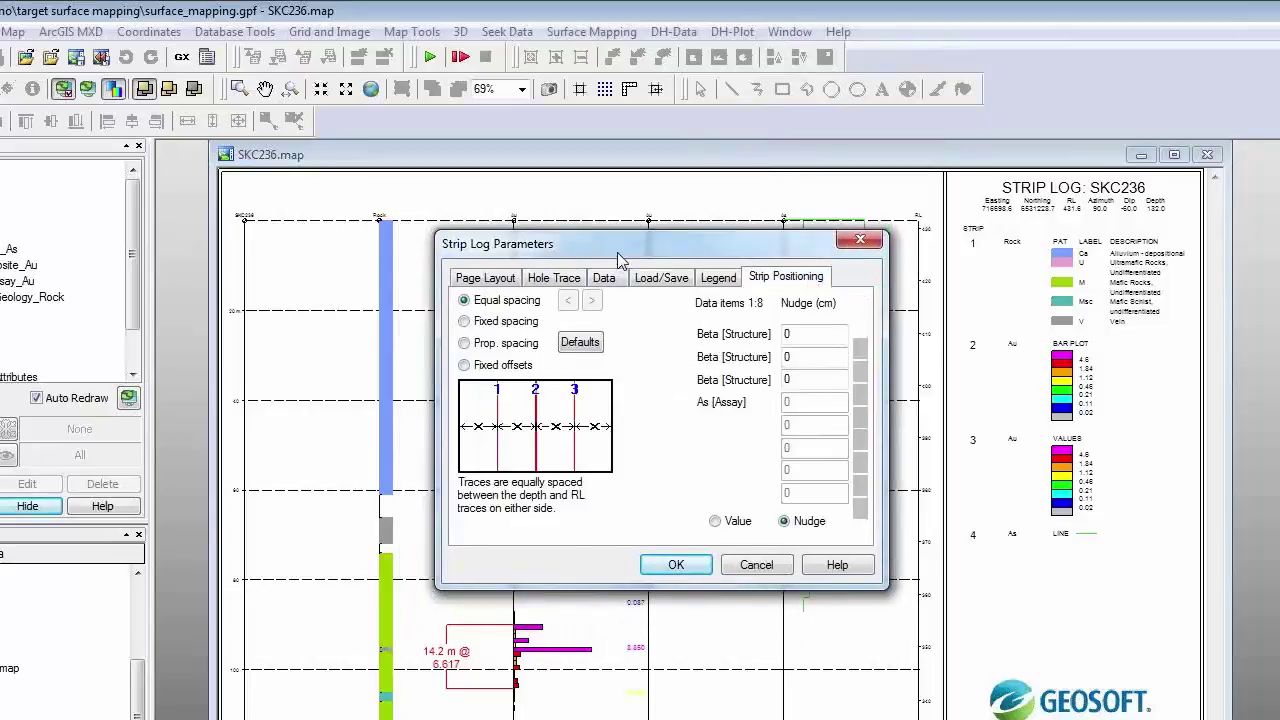
left_click_drag(630, 260, 706, 273)
left_click(690, 300)
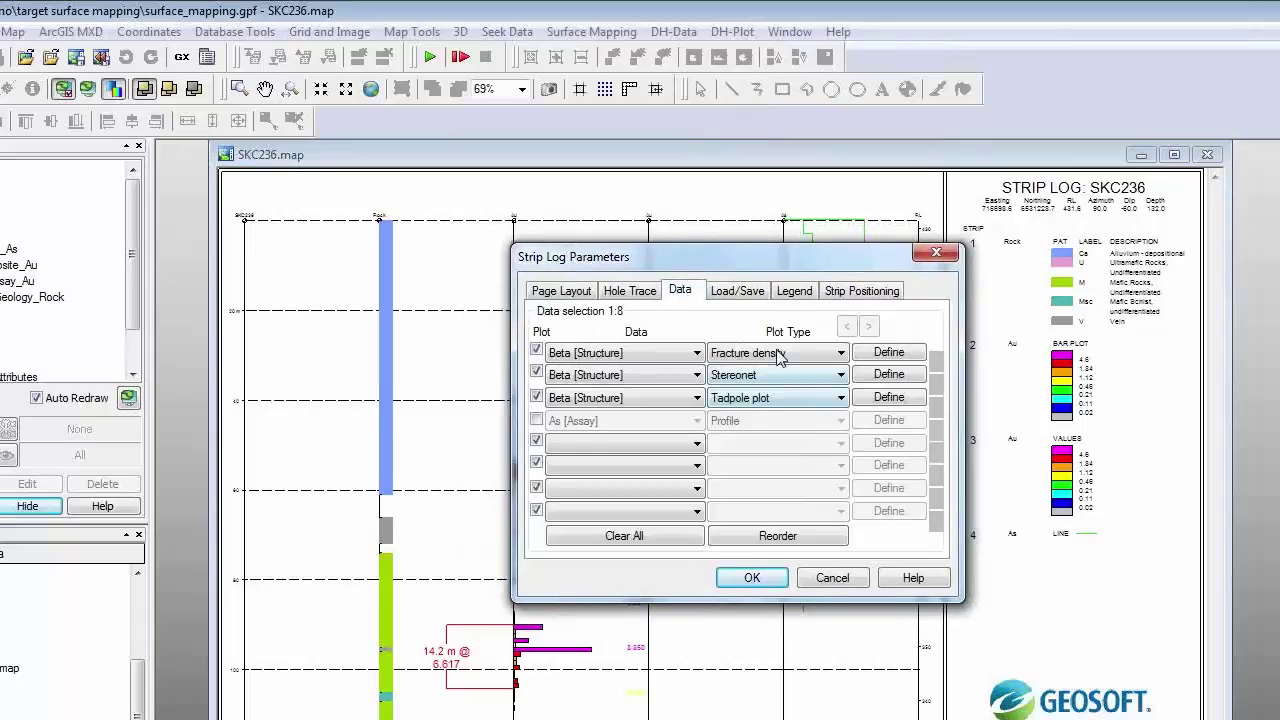
Step: Review the strip log page layout, try Range of Holes and All holes as the holes to plot, and close the parameters
left_click(577, 296)
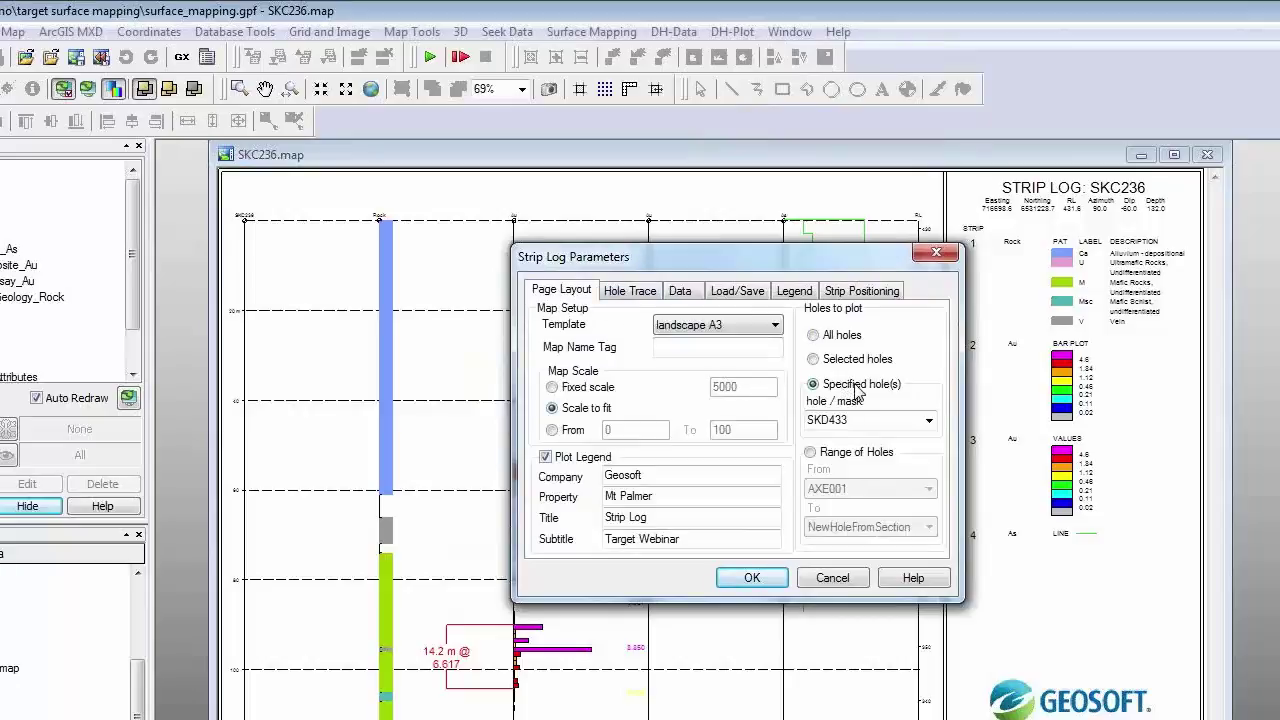
left_click(812, 453)
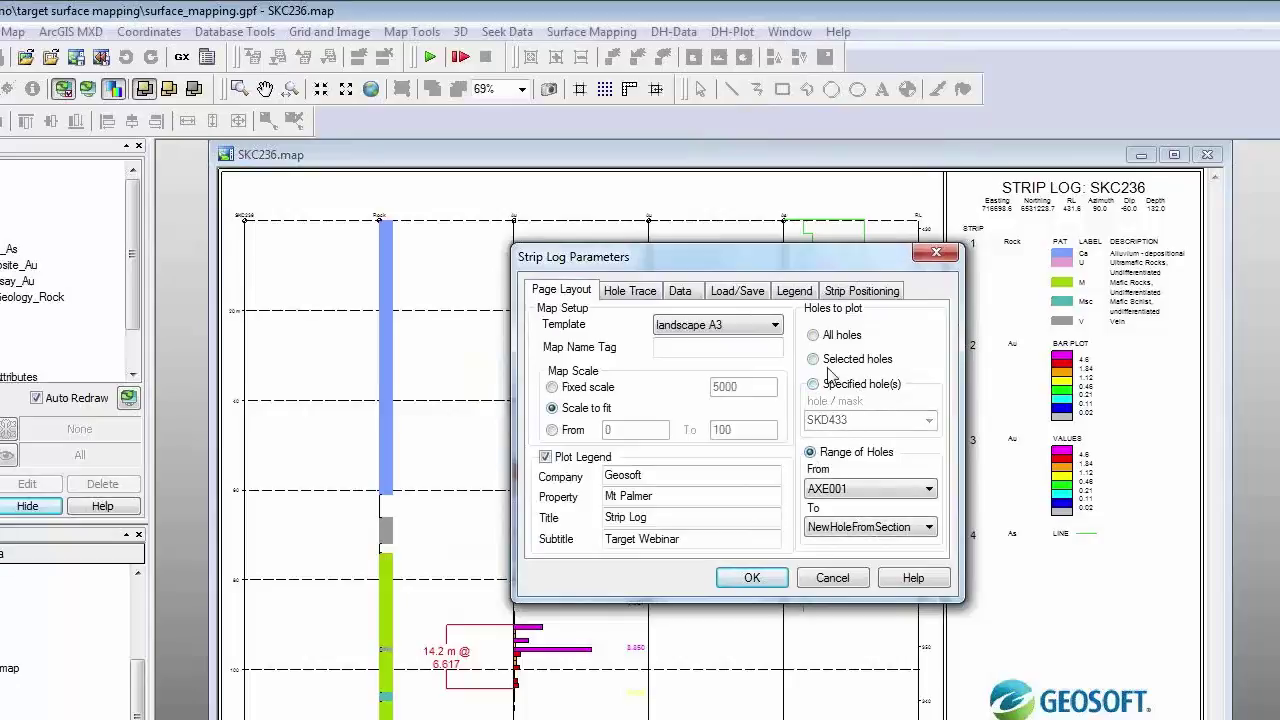
left_click(814, 336)
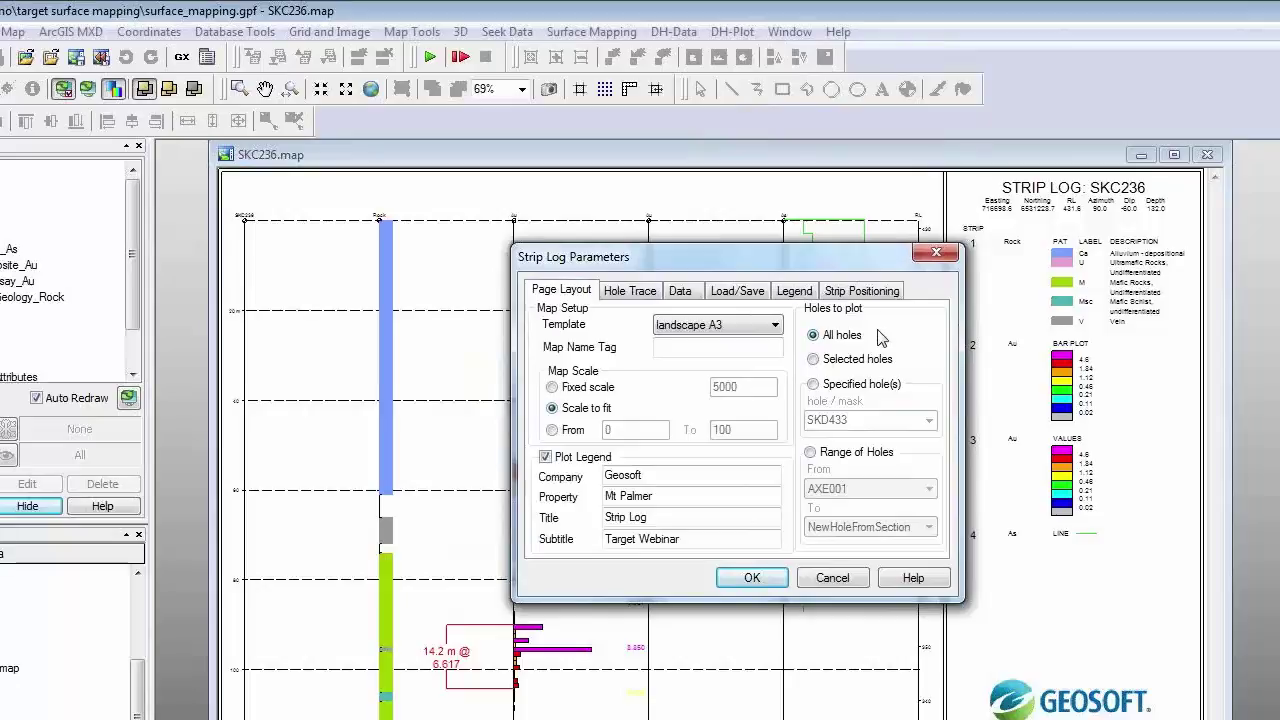
left_click(937, 256)
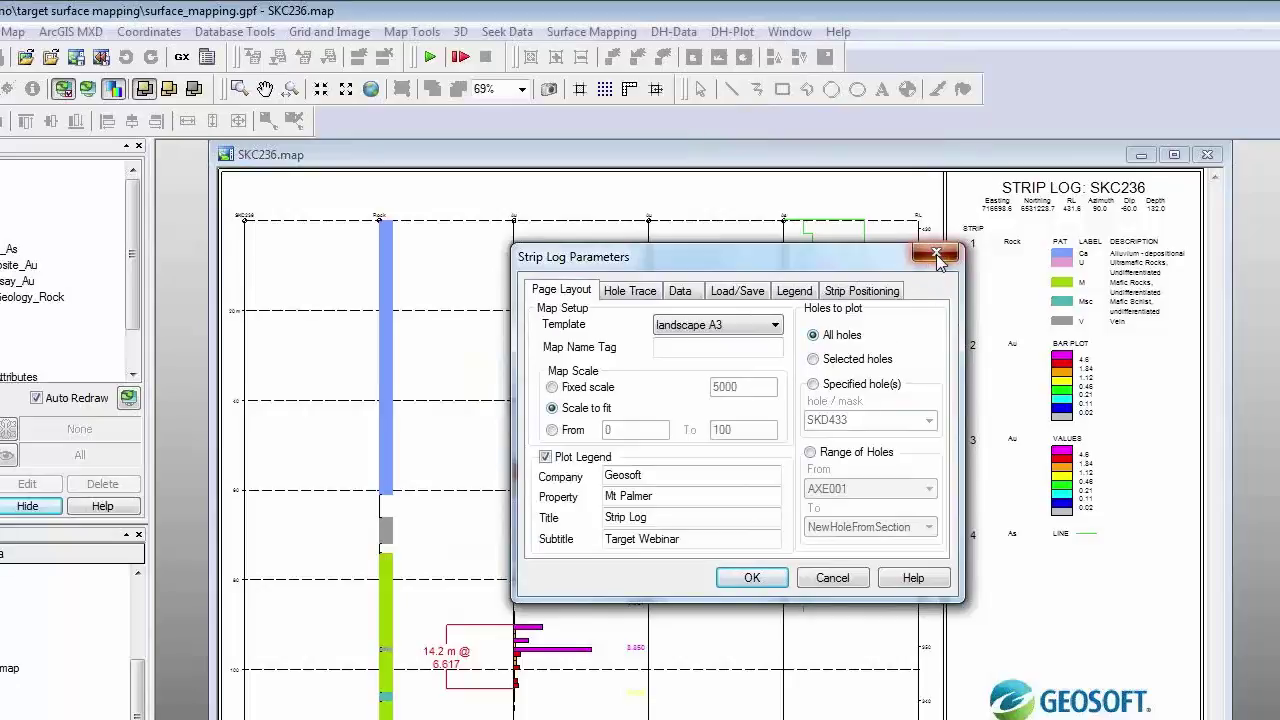
Step: Minimise SKC236.map and open SKD433.map to view the hole's structure plots
left_click(1141, 155)
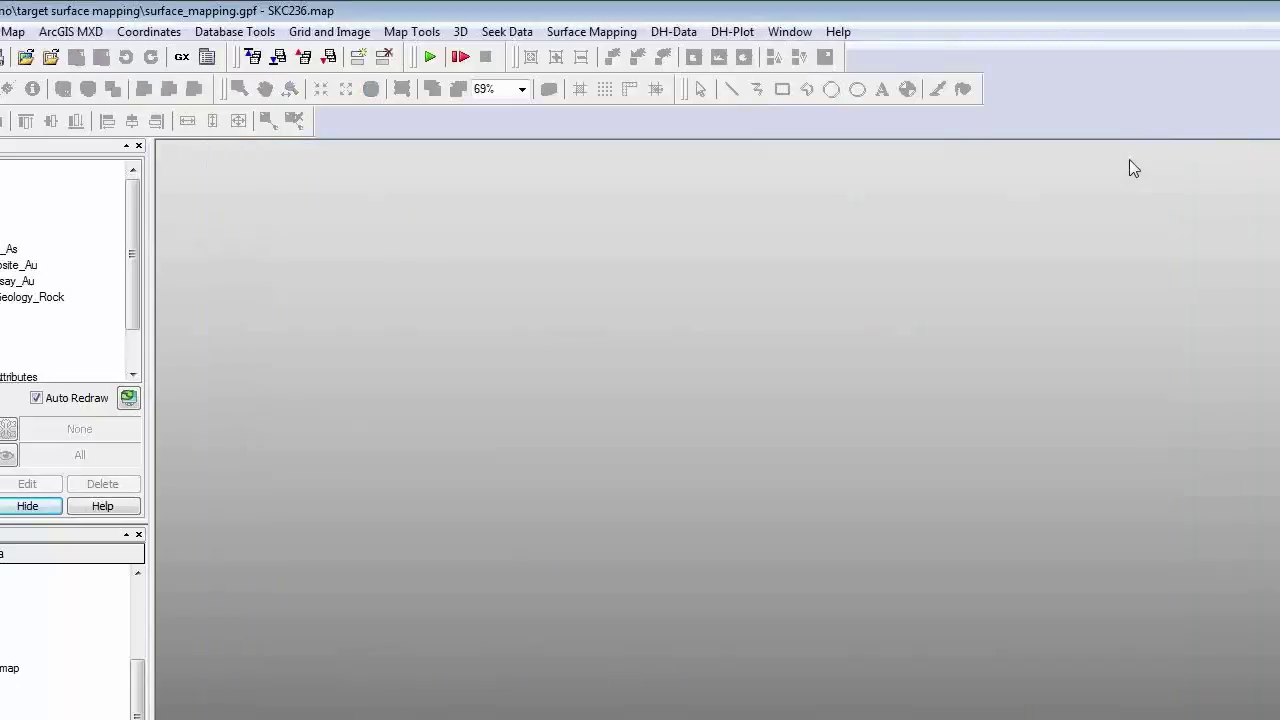
left_click(647, 479)
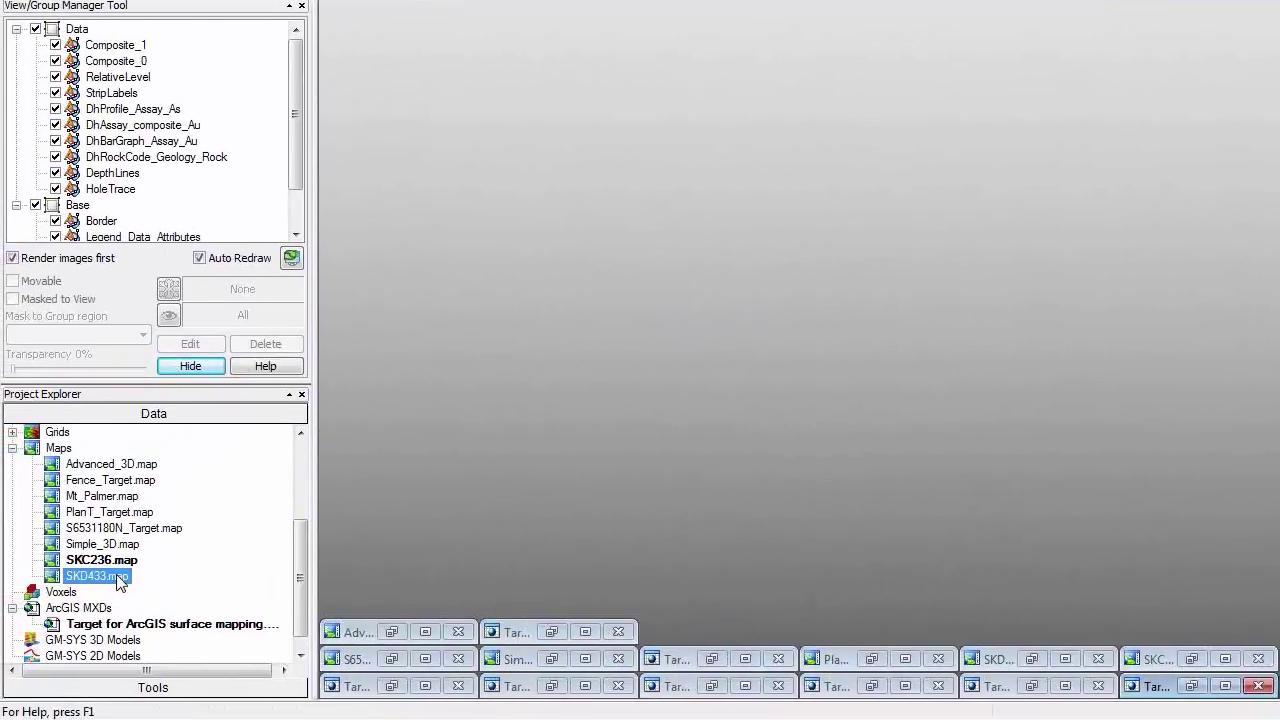
double_click(27, 659)
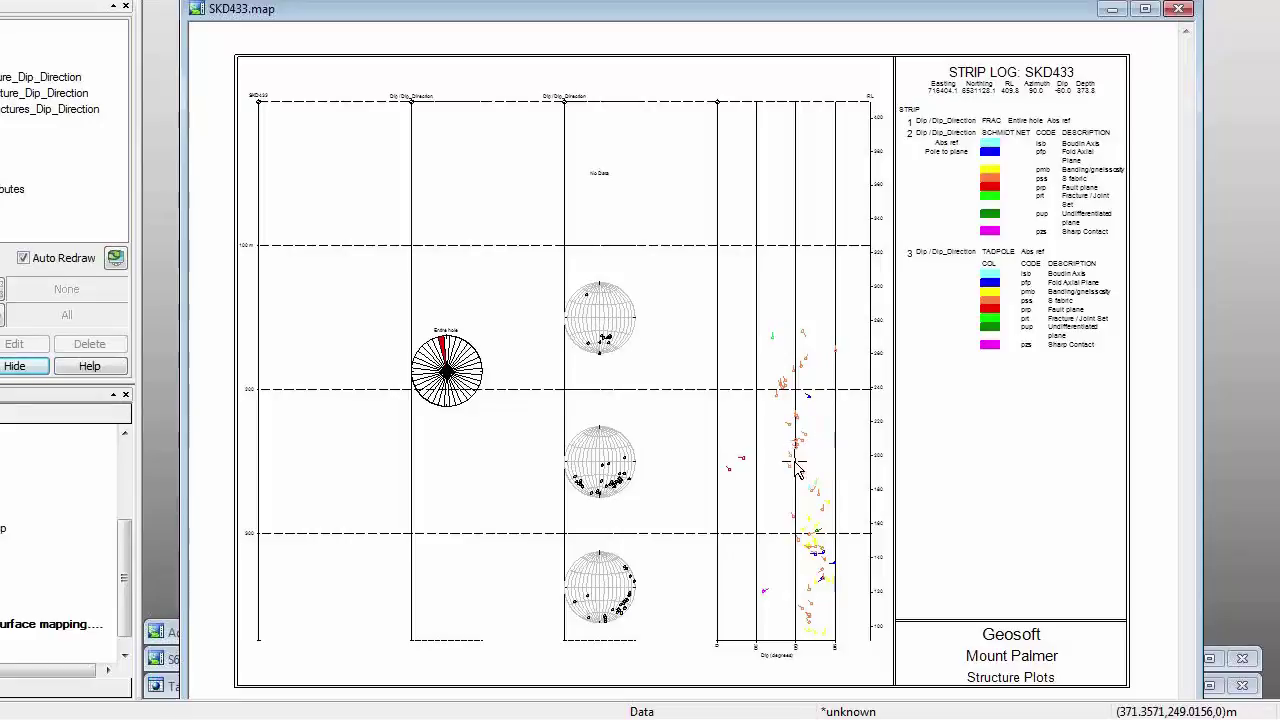
Step: Examine the stereonets and tadpole plots in SKD433.map closely, and minimise the map
scroll(795, 465, "up", 4)
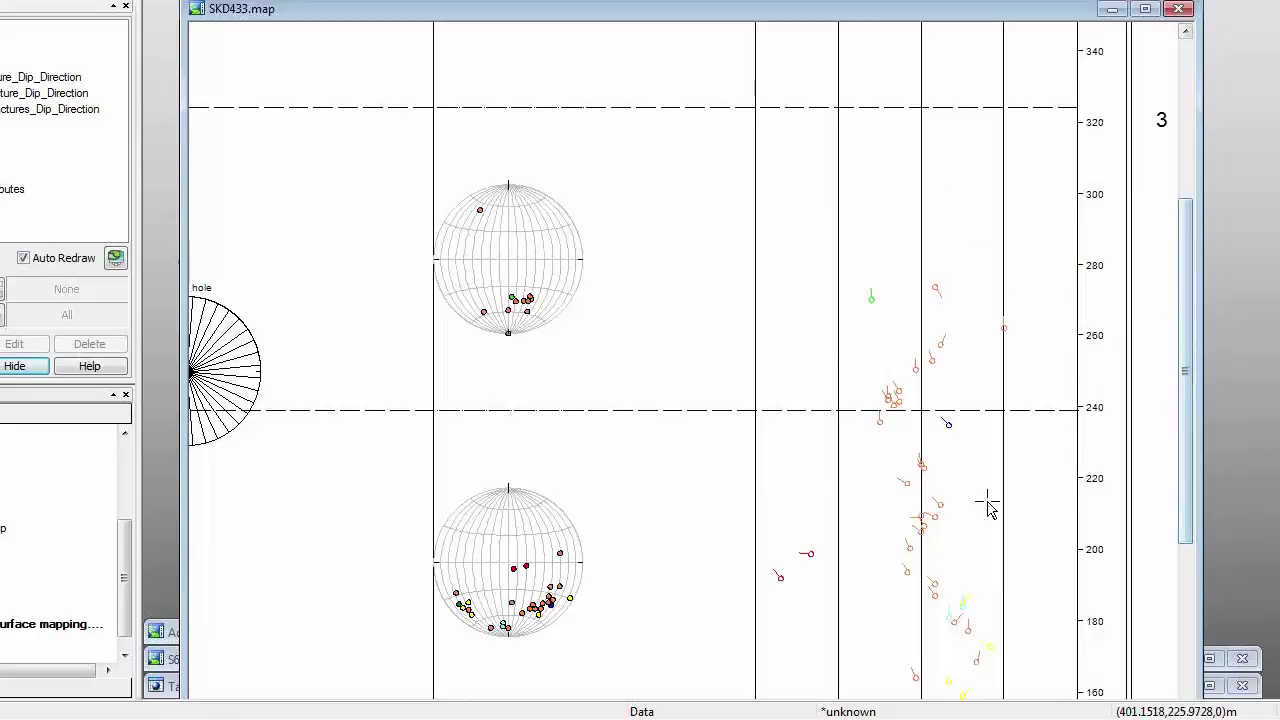
left_click(1113, 10)
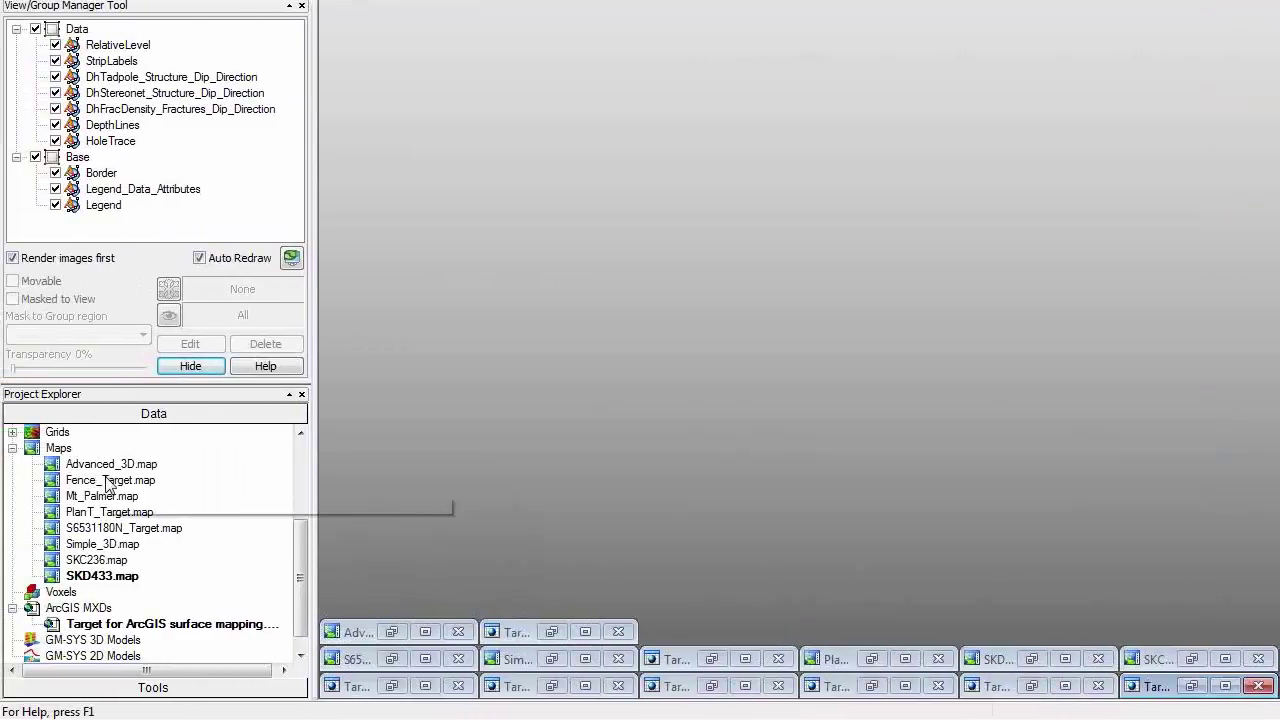
Step: Open Fence_Target.map to view the fence diagram with its rock codes and plan trace, and minimise it
left_click(108, 481)
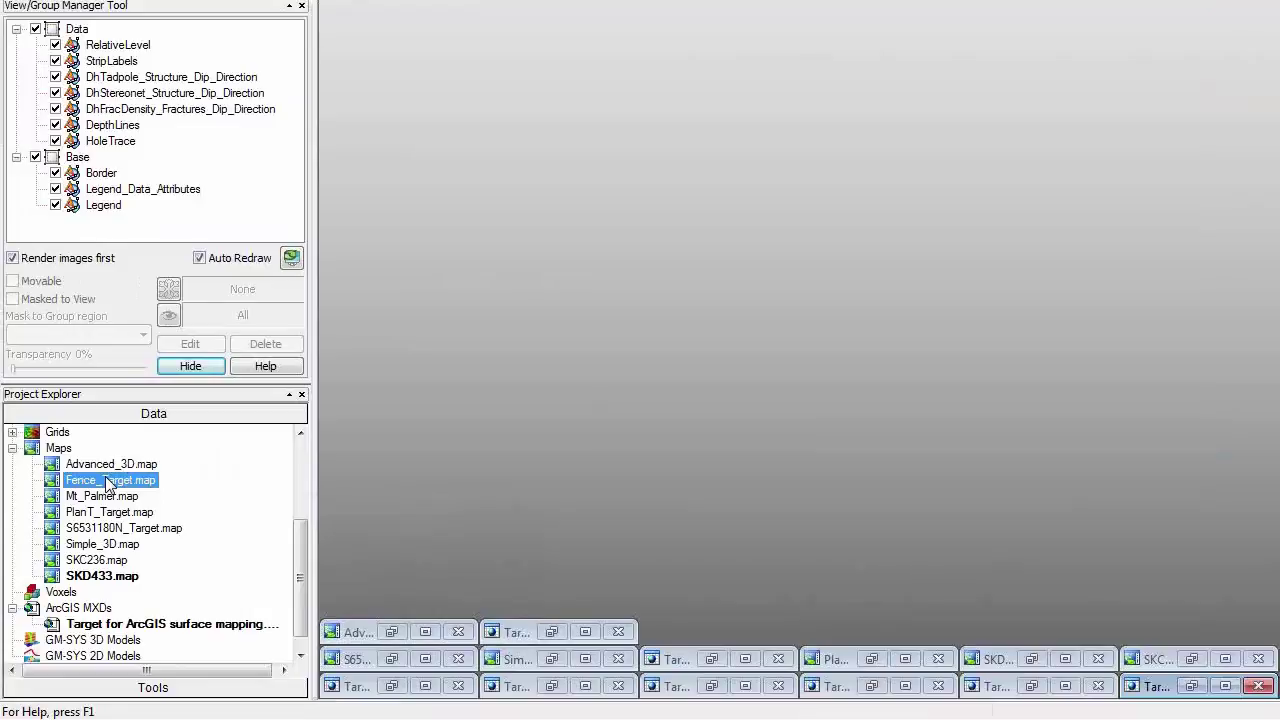
double_click(108, 481)
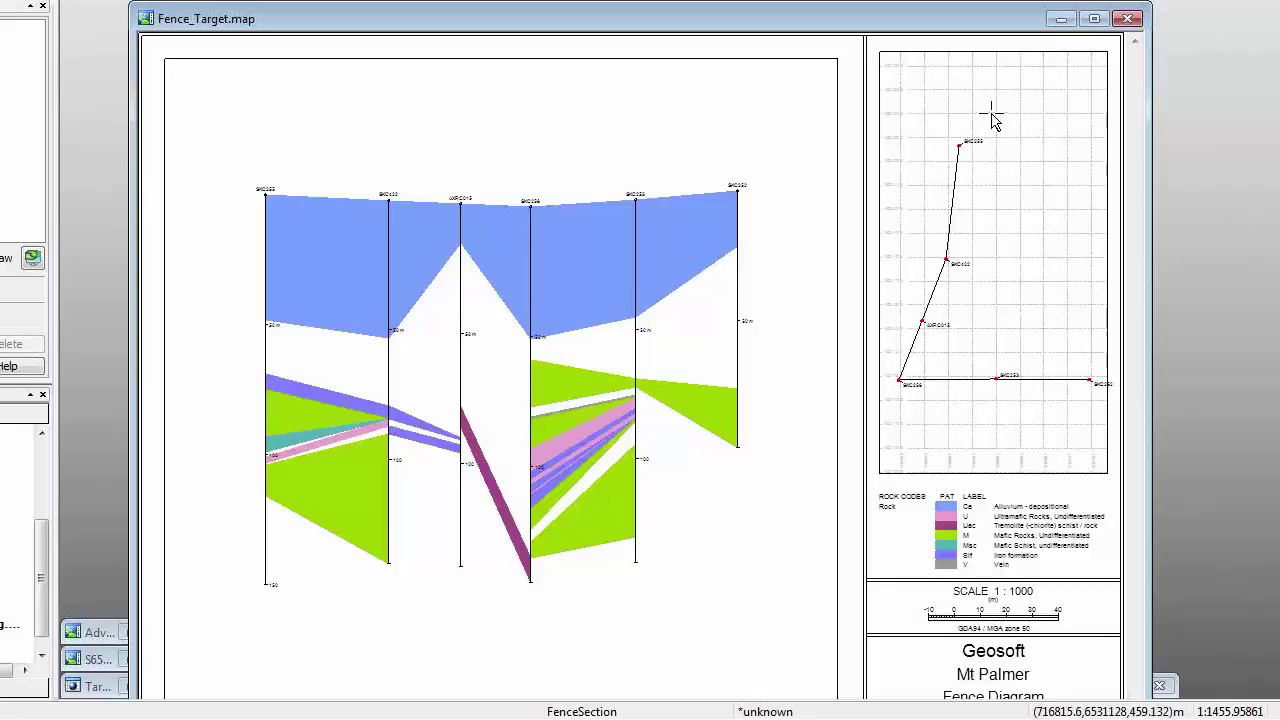
left_click(420, 292)
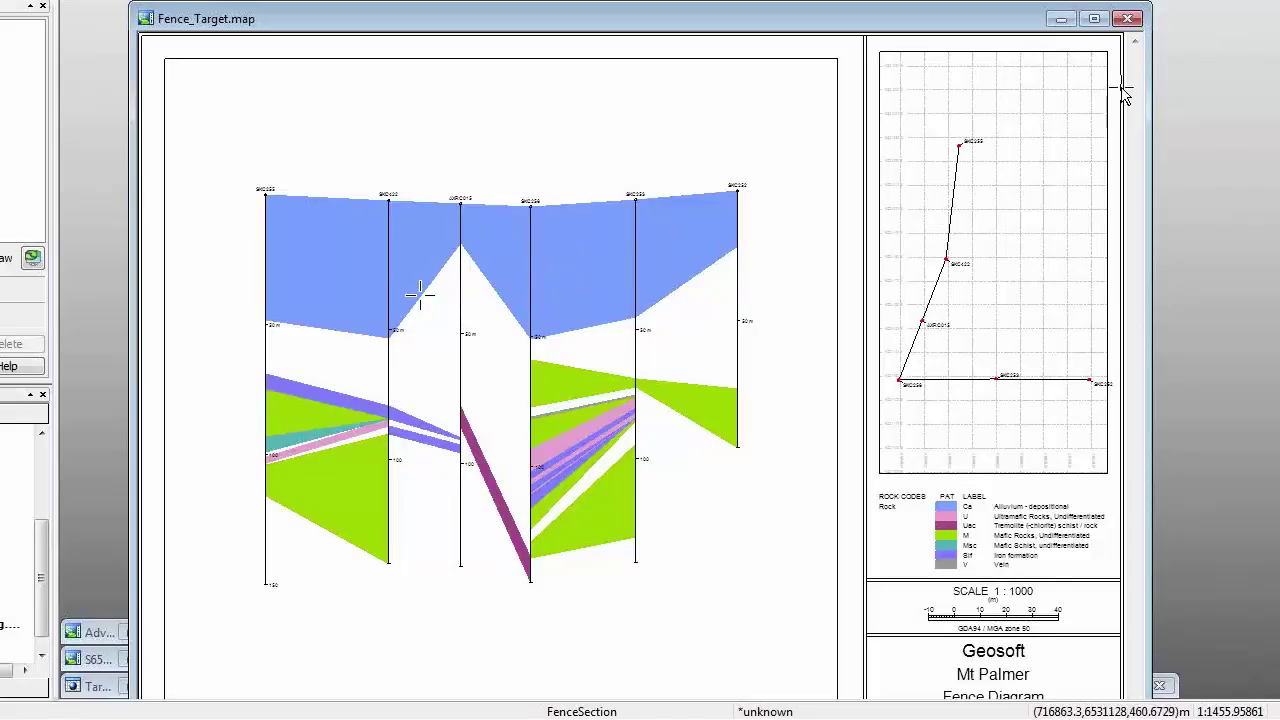
left_click(1062, 19)
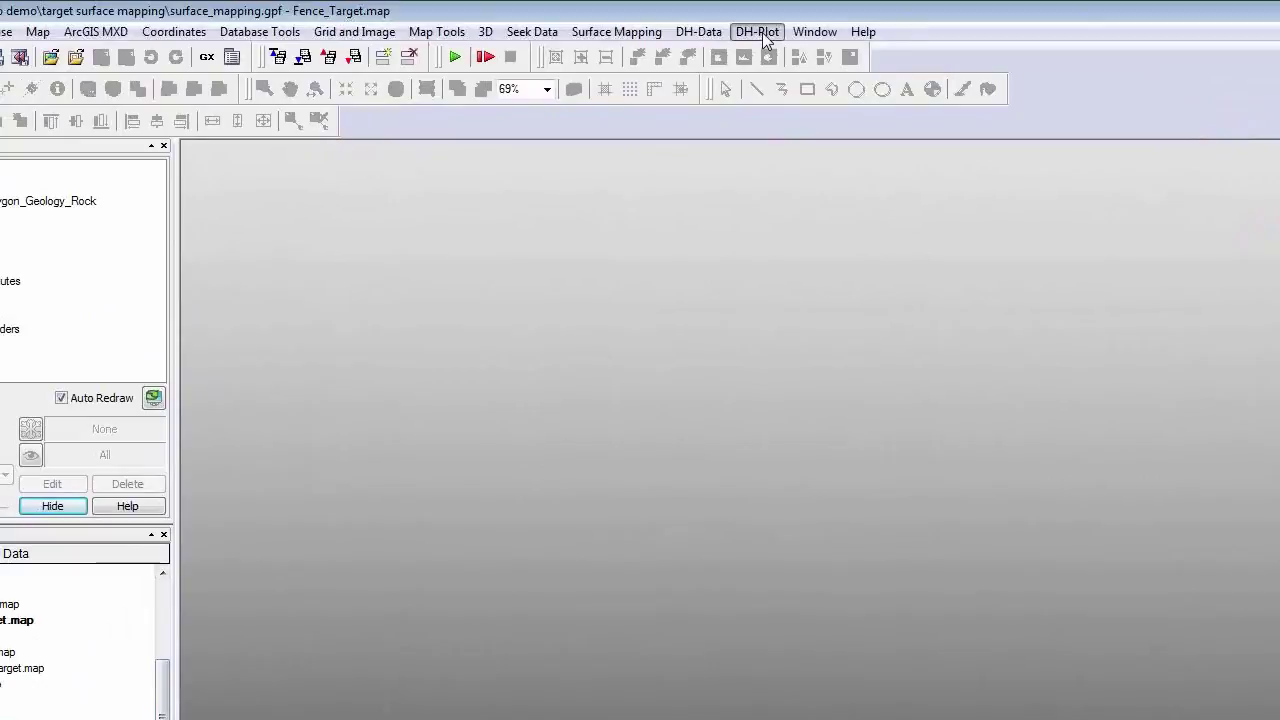
Step: Start a drillhole section and review its data plots and section location settings
left_click(758, 32)
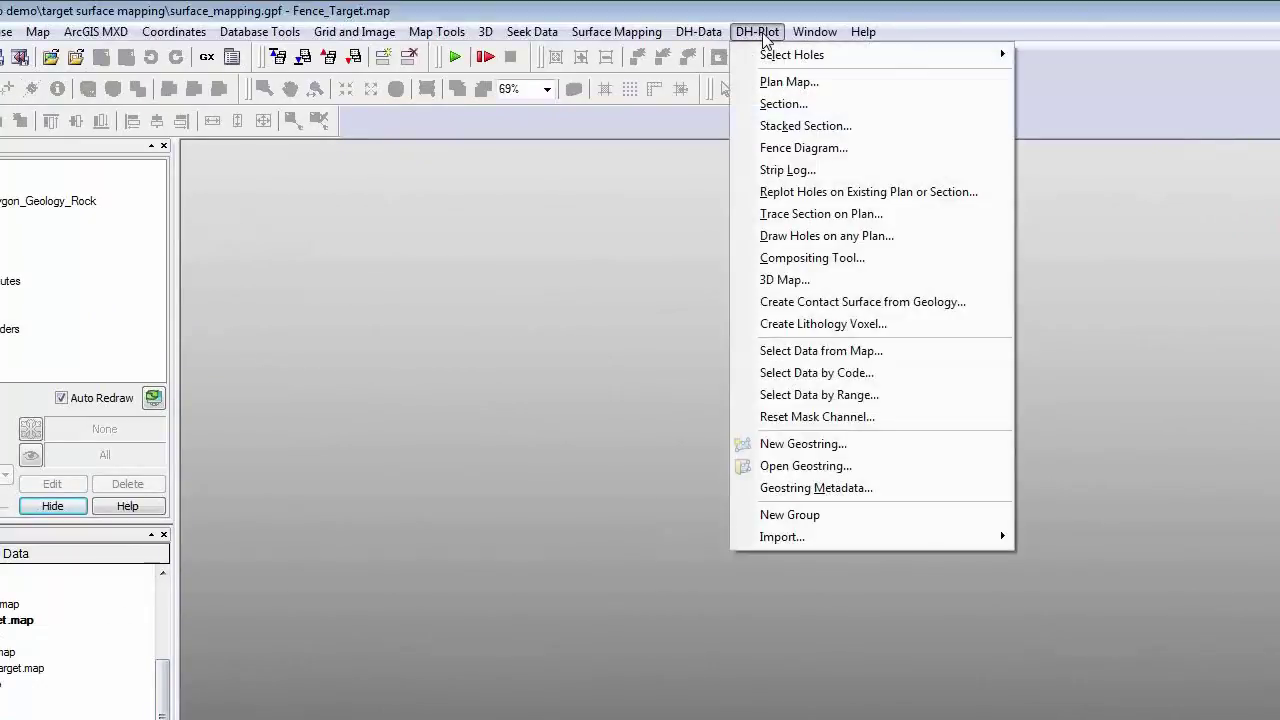
left_click(797, 101)
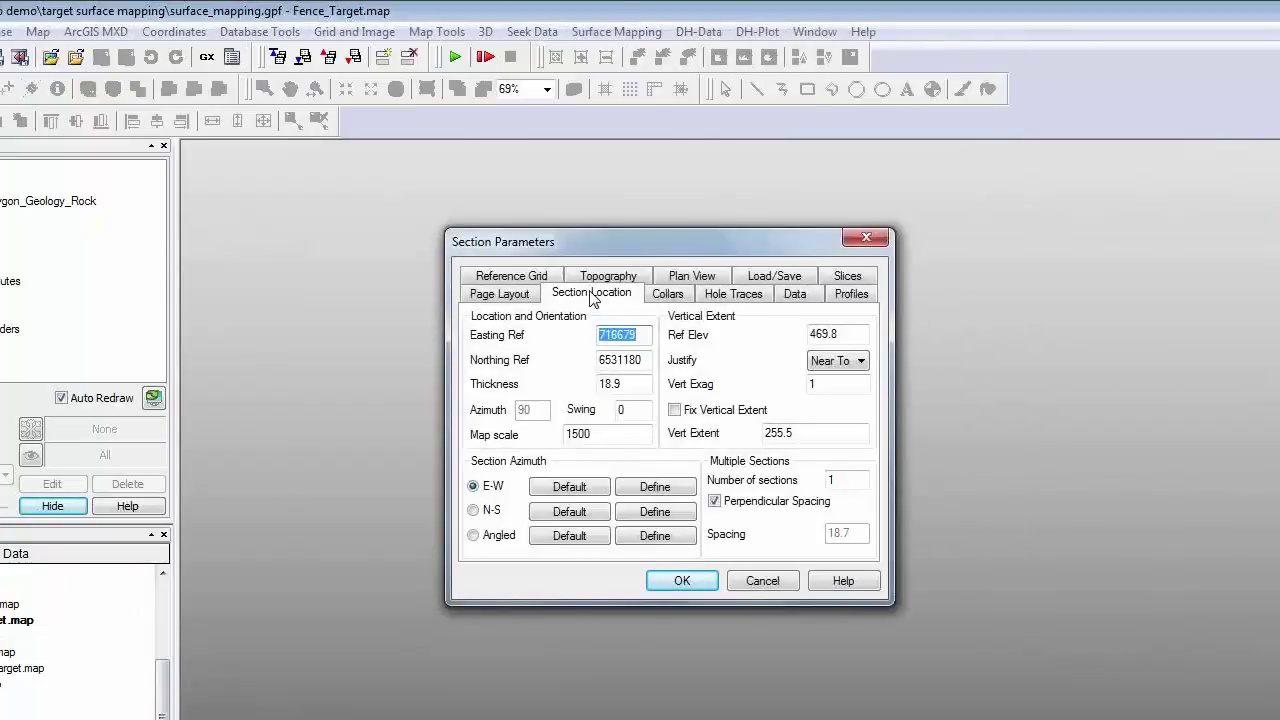
left_click(797, 296)
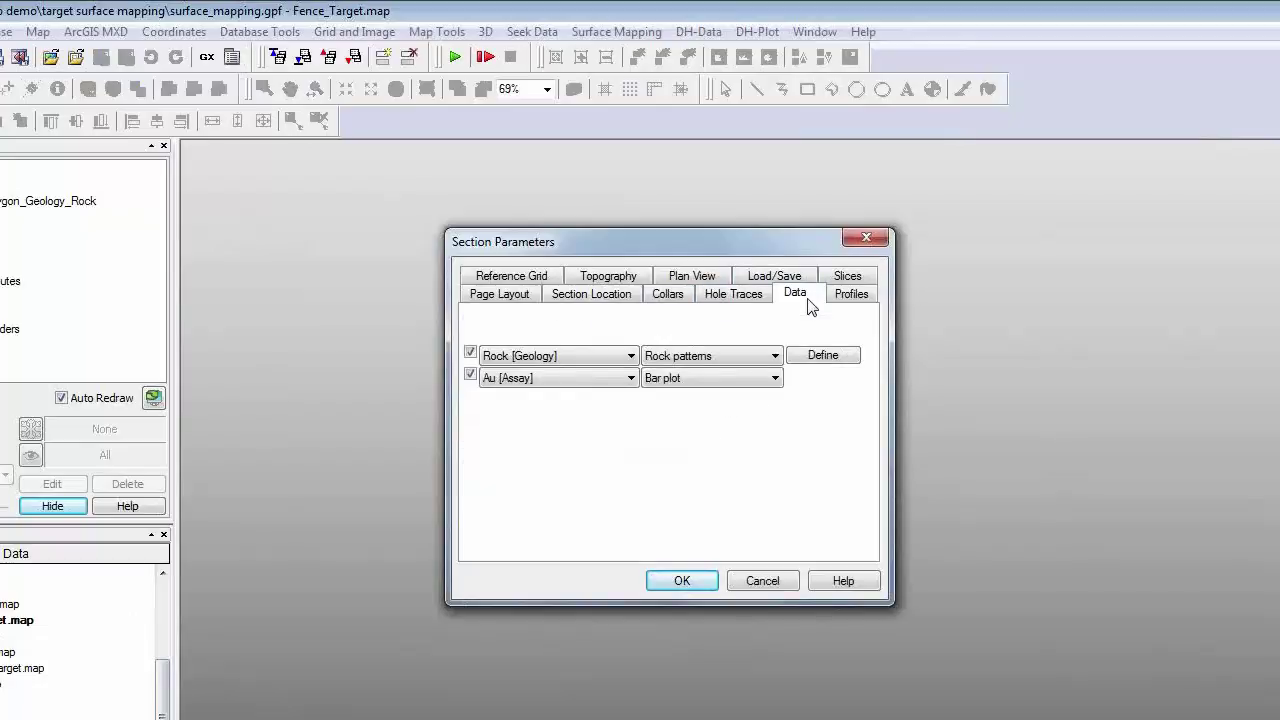
left_click(608, 297)
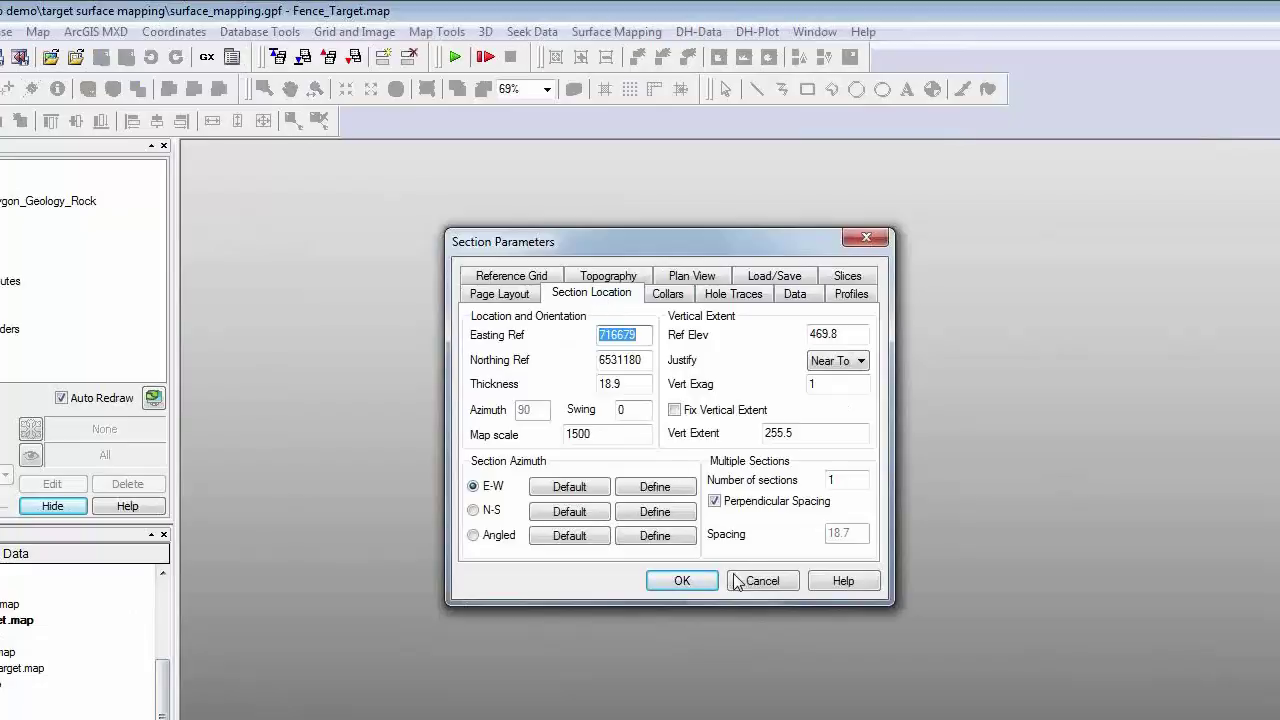
Step: Define an E-W section interactively around one drillhole line on the plan map, and review its easting, northing and thickness
left_click(656, 488)
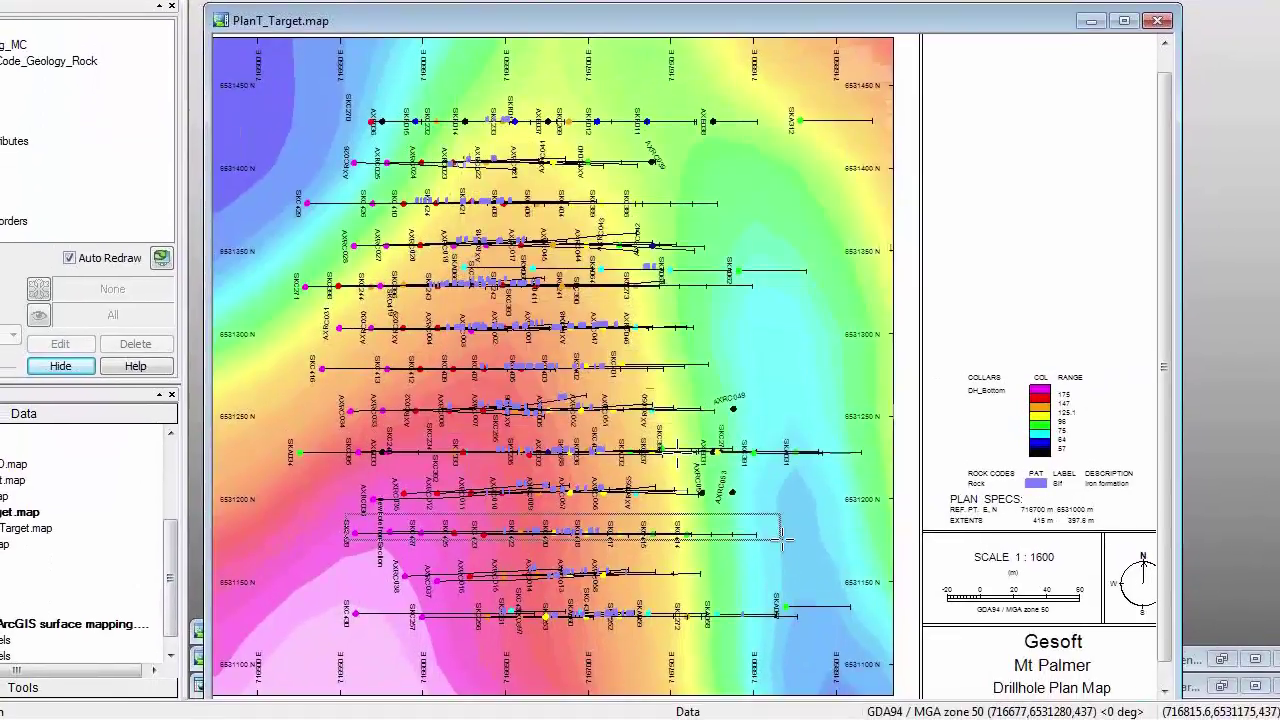
left_click(784, 540)
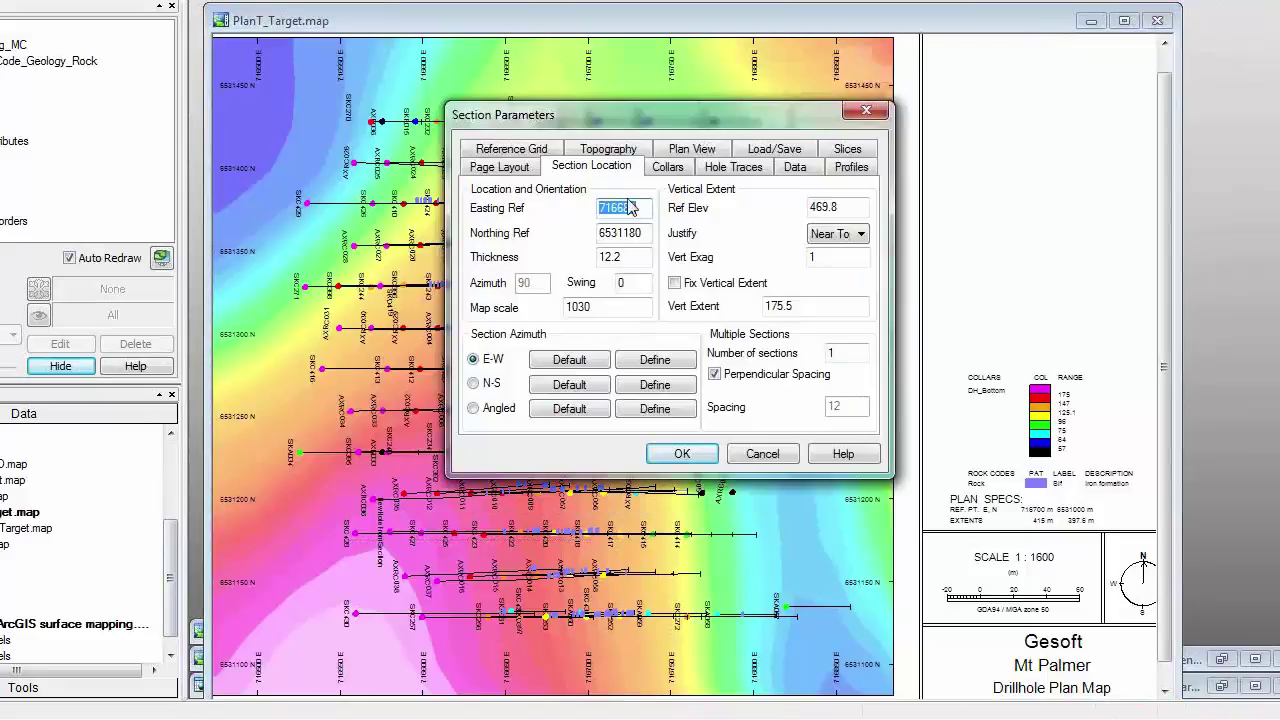
double_click(597, 233)
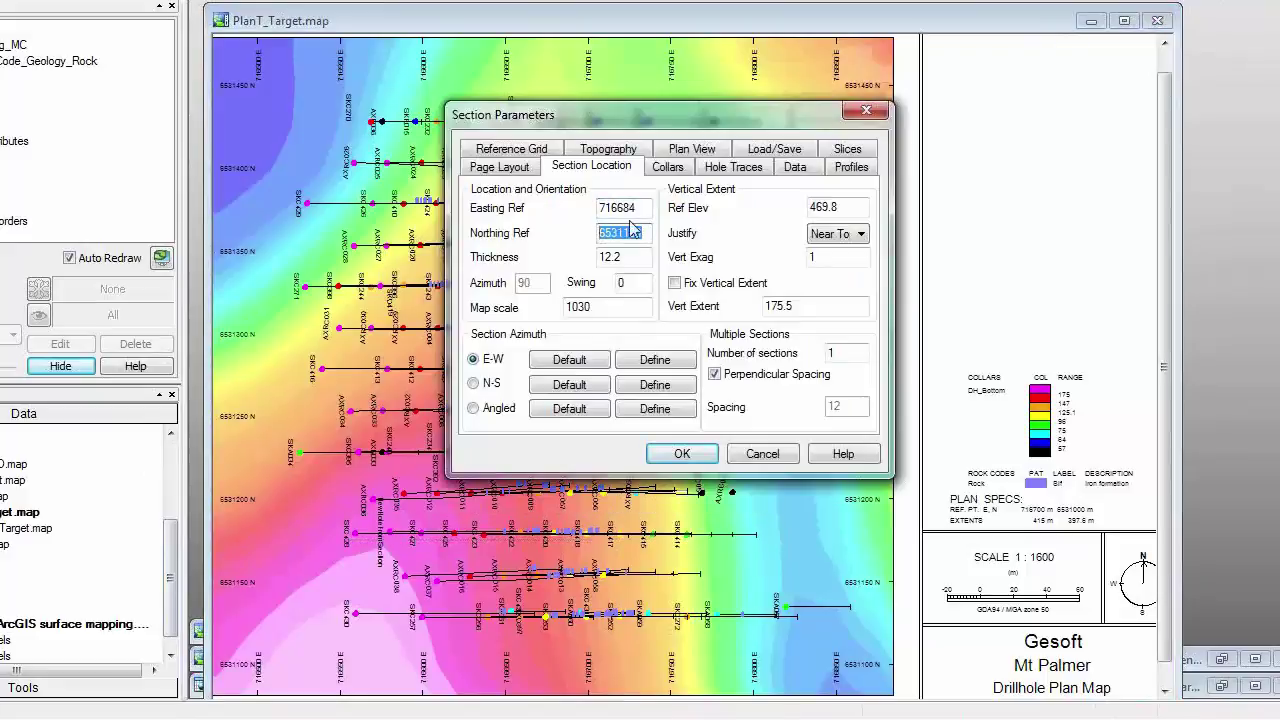
key("shift+Tab")
key("Tab")
key("Tab")
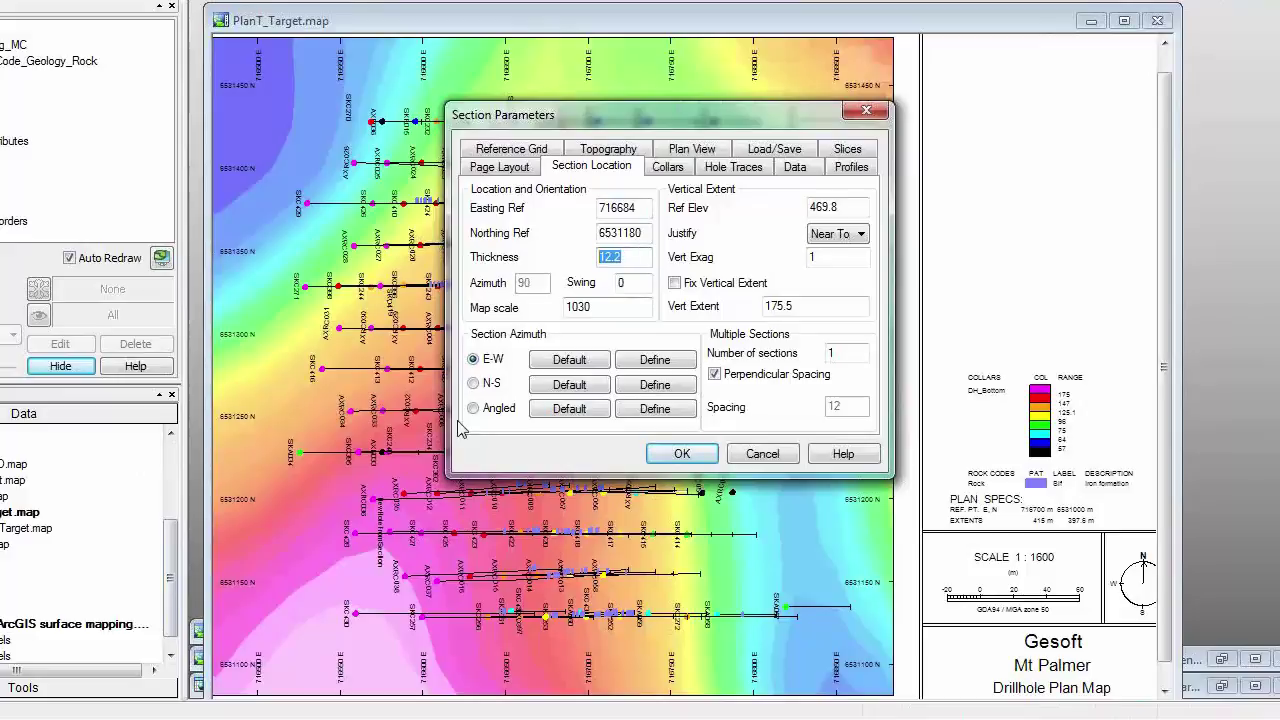
Step: Set the number of sections to 13 and redefine the E-W section swaths on the plan map to cover all drillhole lines
double_click(845, 352)
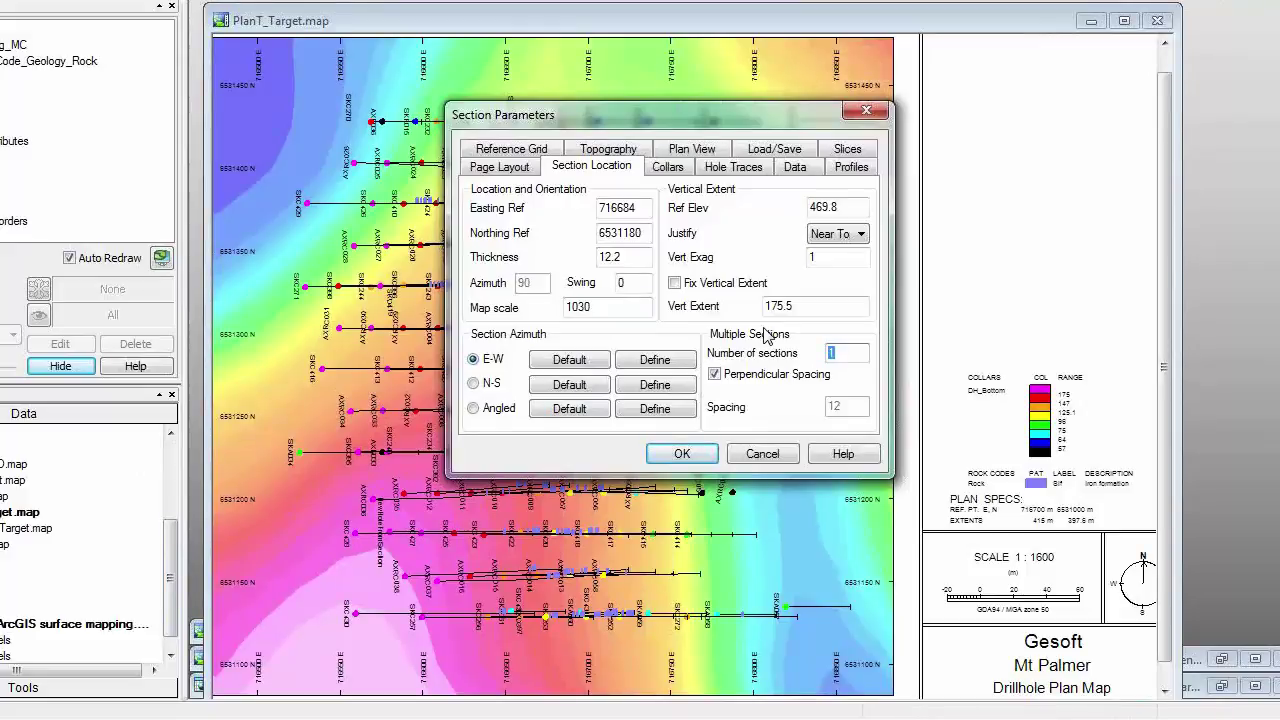
type("13")
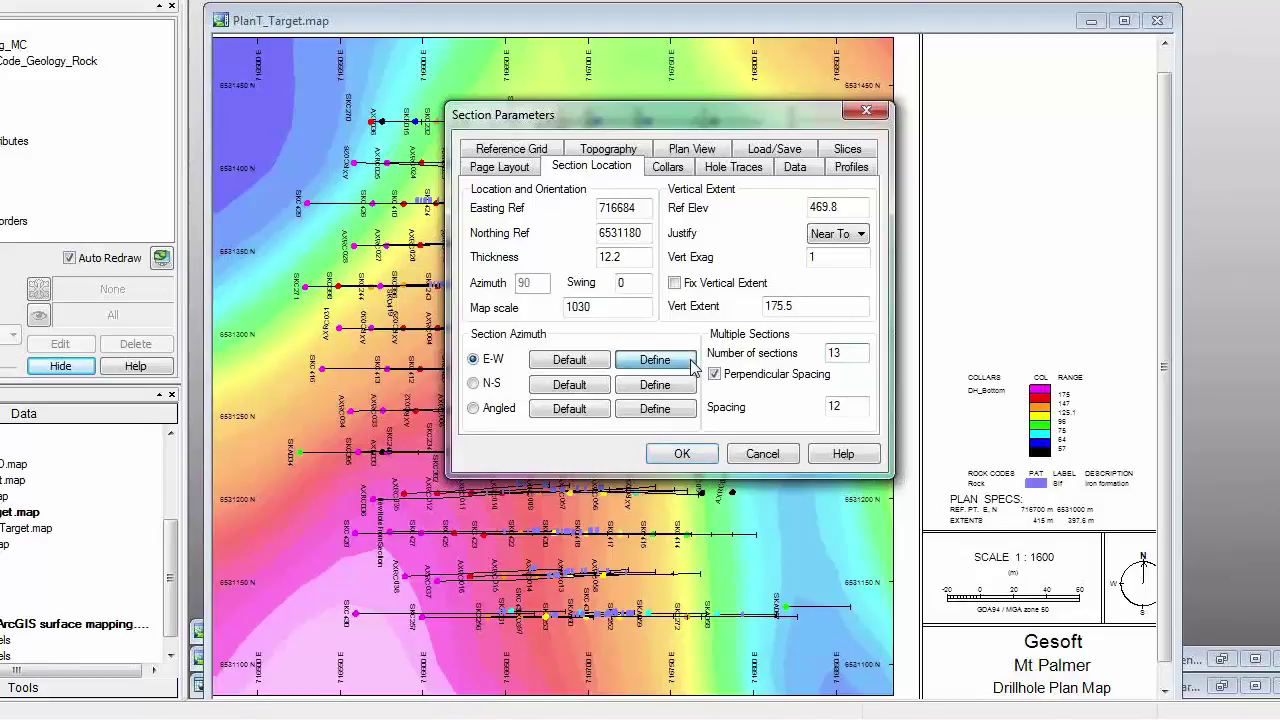
left_click(655, 360)
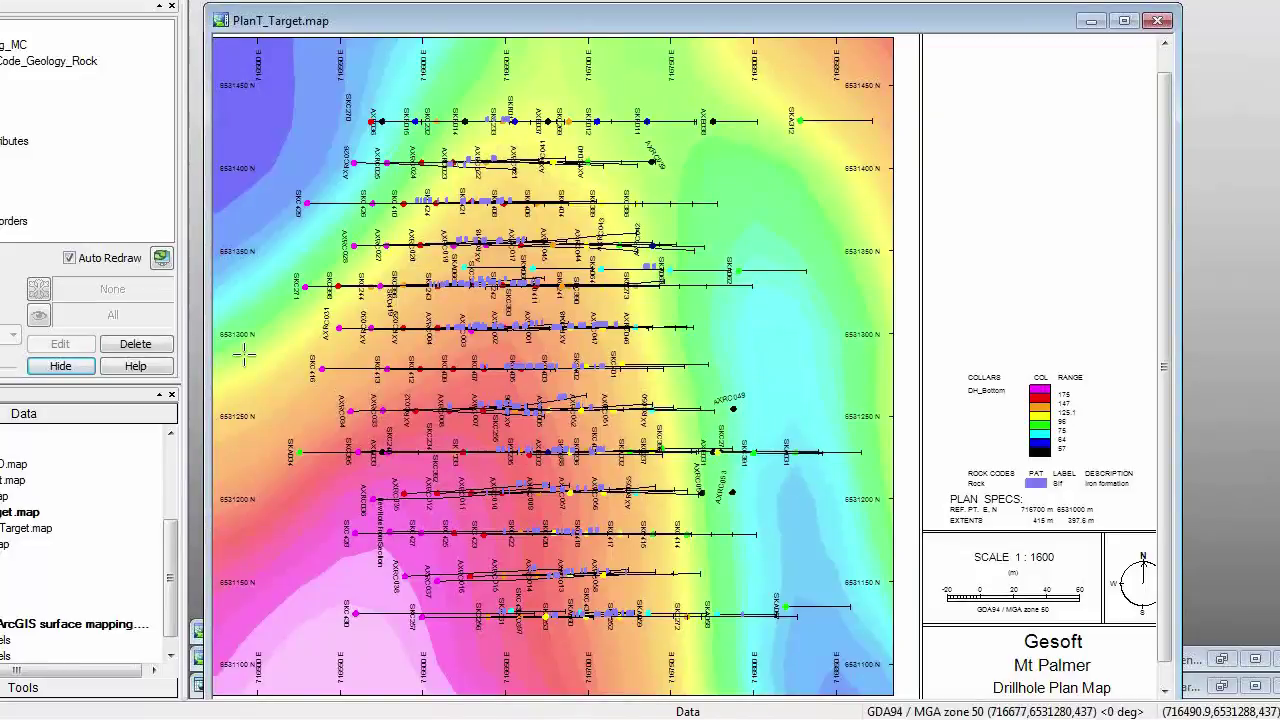
left_click_drag(244, 352, 658, 525)
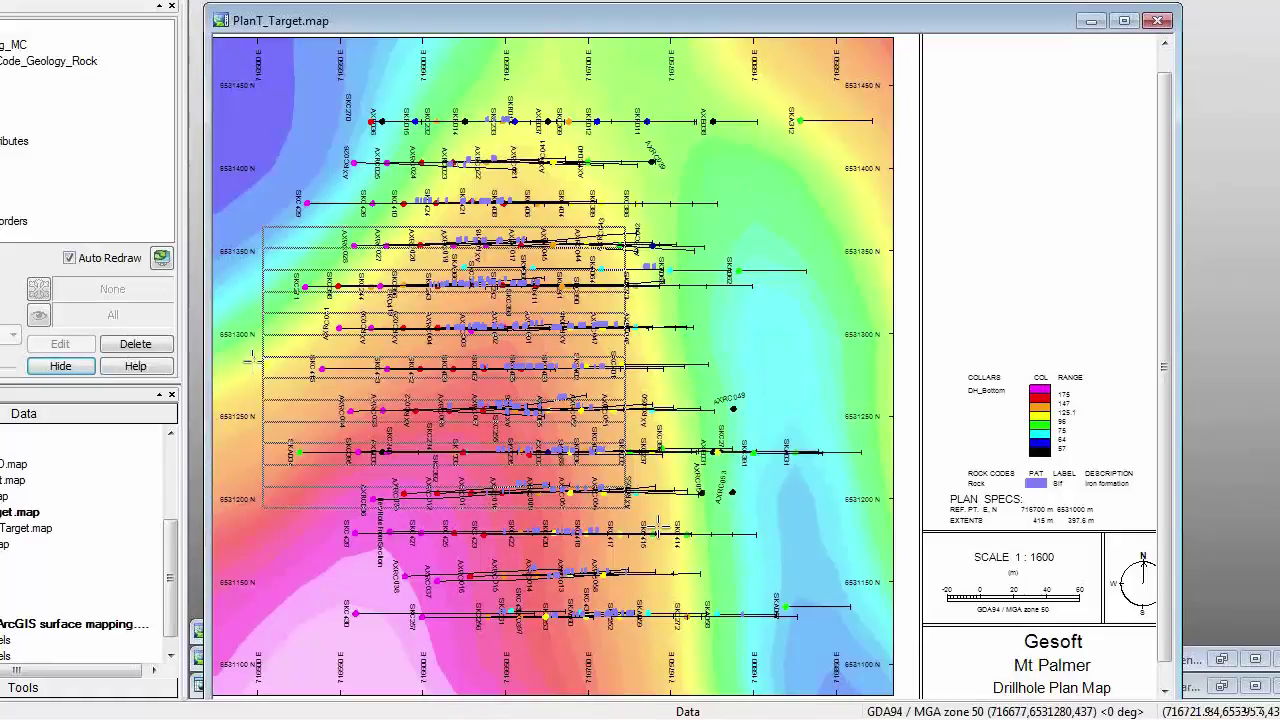
left_click_drag(658, 525, 881, 646)
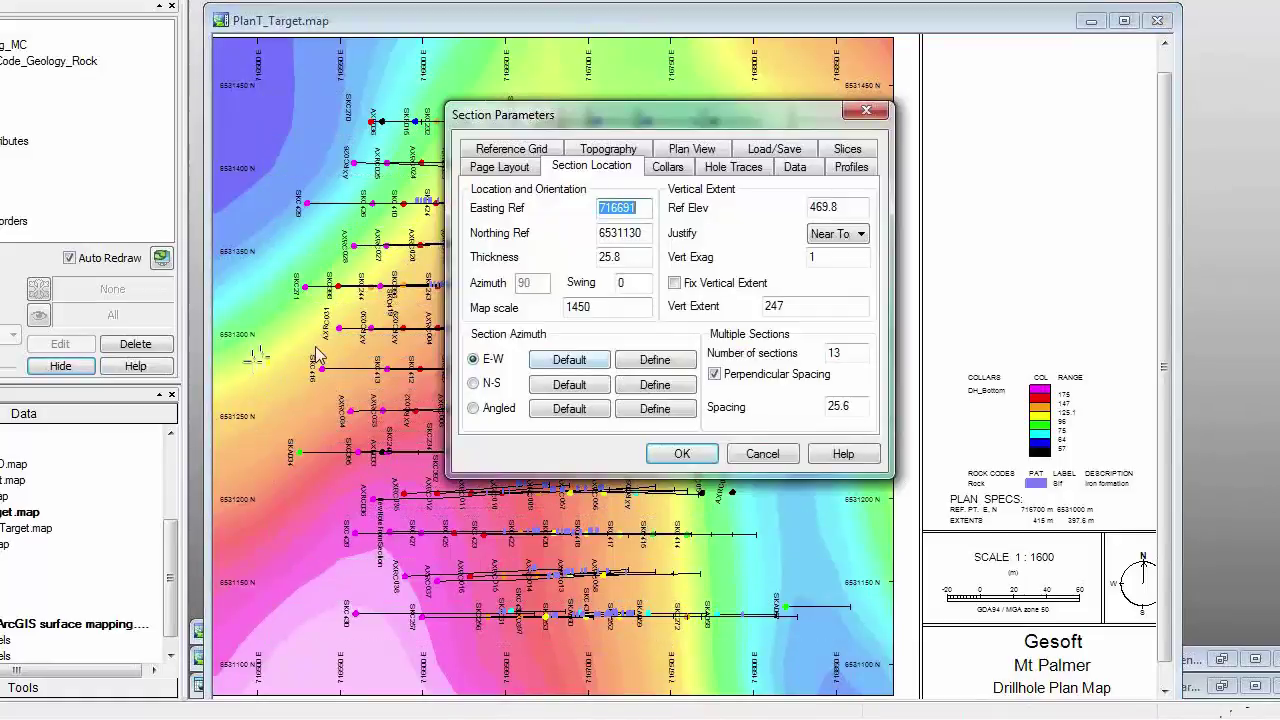
Step: Review the section's data selections and the plot types available for Au assays, and cancel the section parameters
left_click(794, 168)
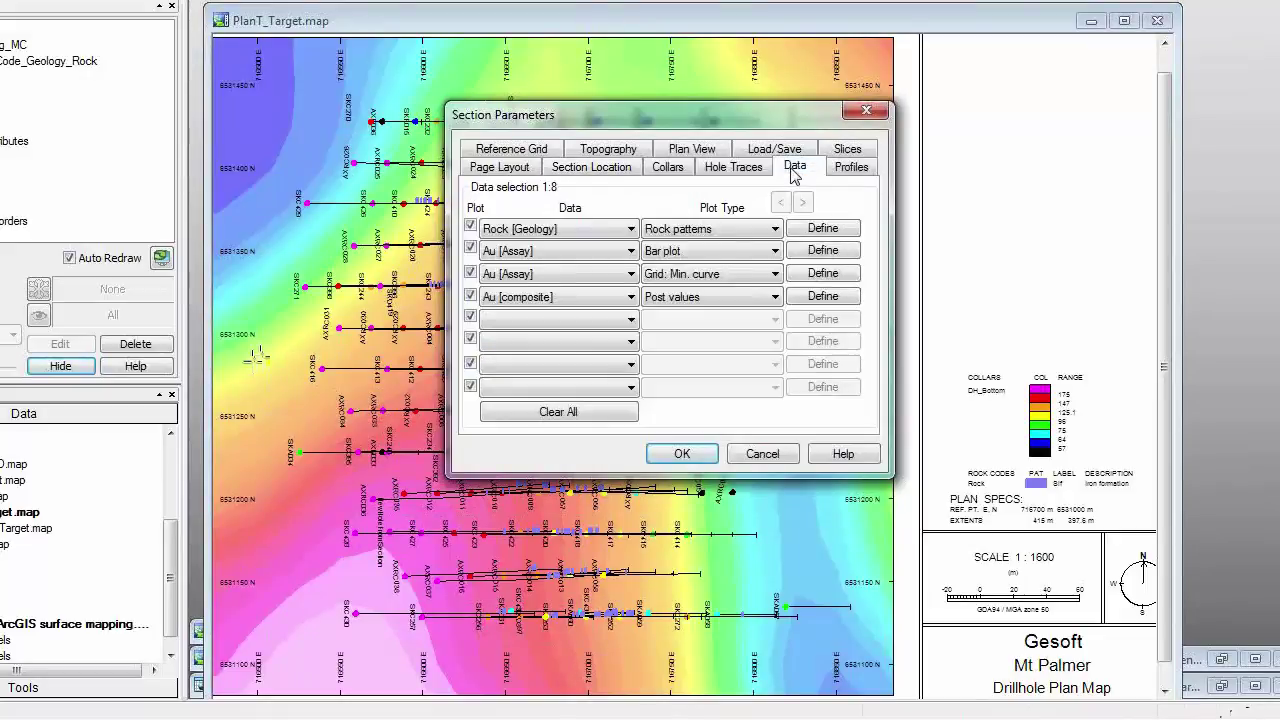
left_click(687, 253)
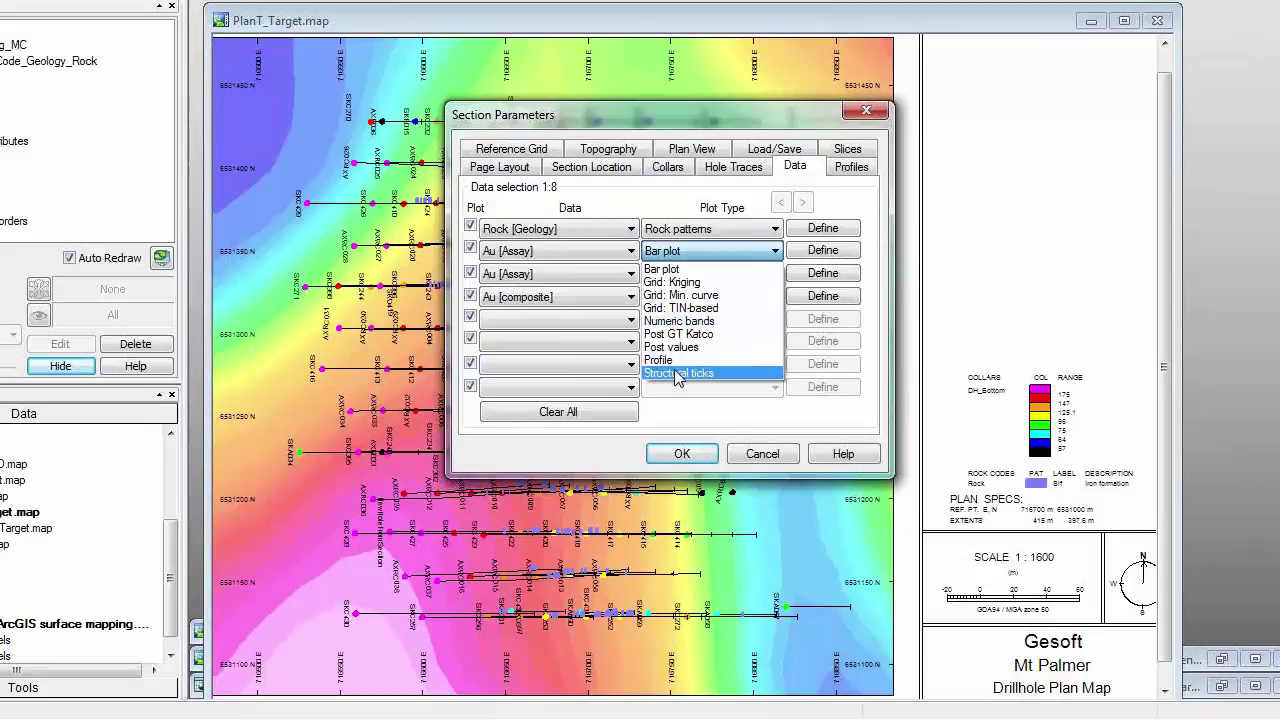
left_click(762, 115)
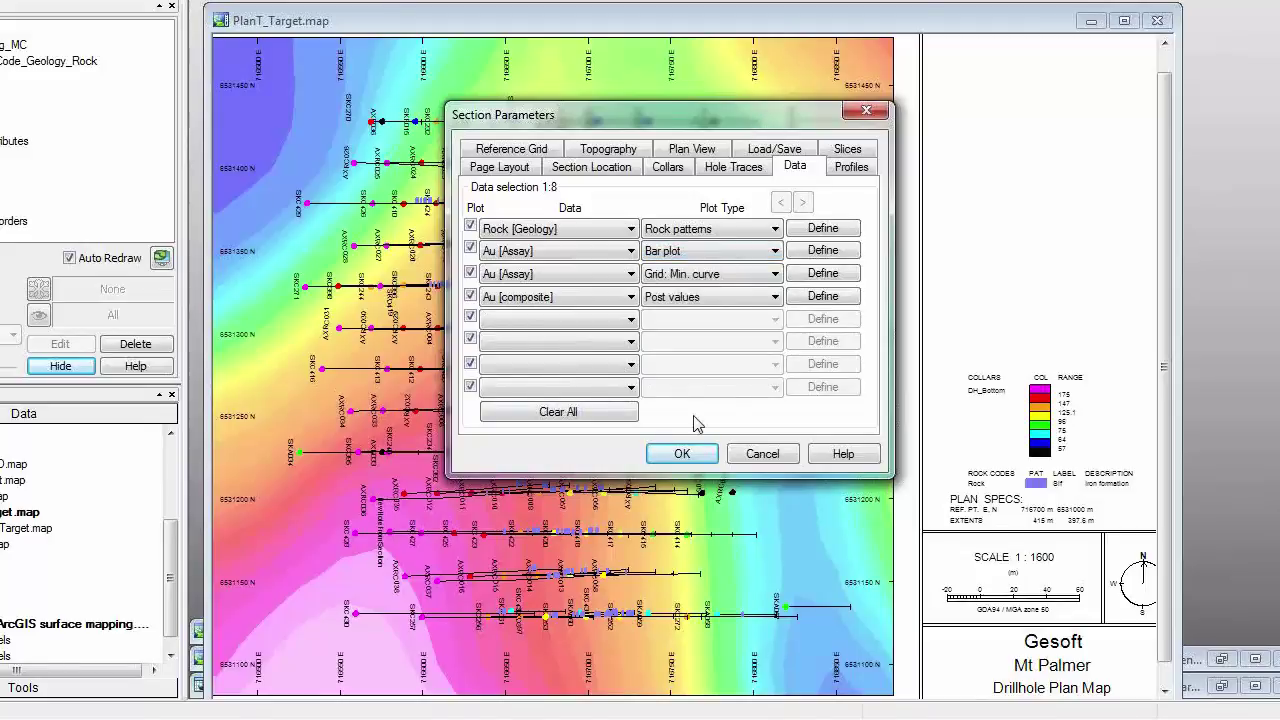
left_click(766, 456)
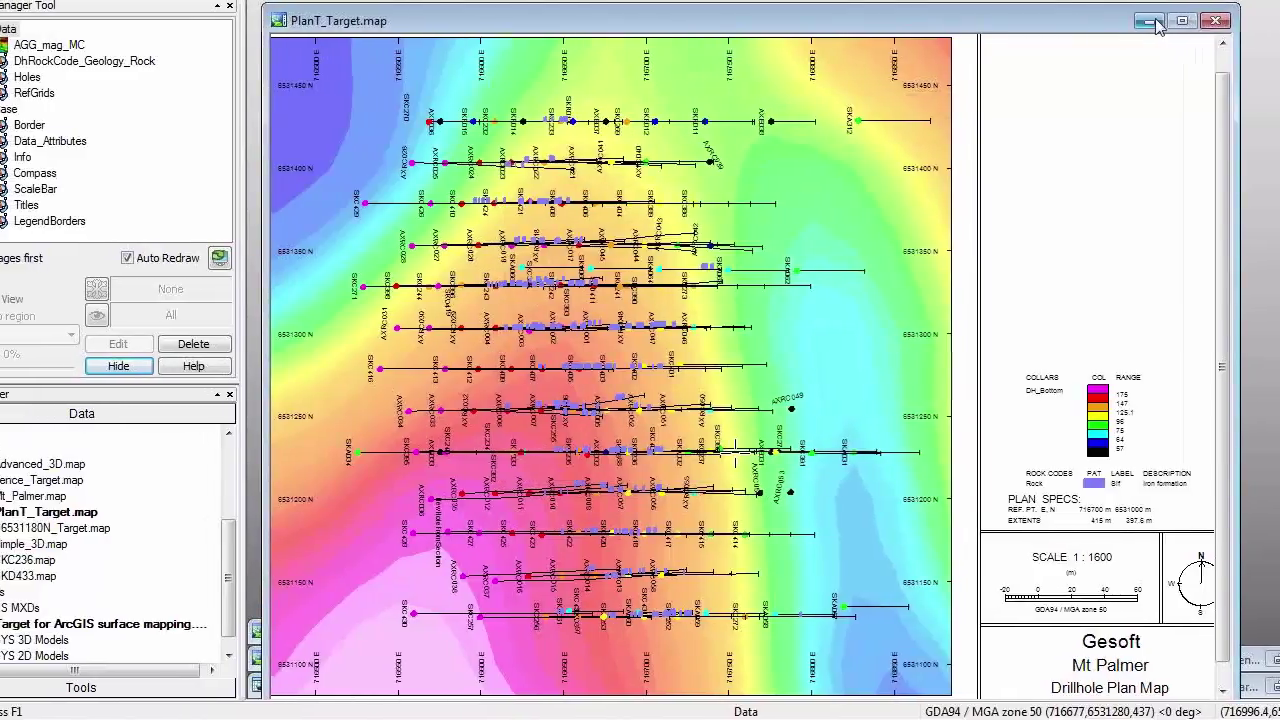
Step: Minimise PlanT_Target.map, open S6531180N_Target.map, and examine the rock codes and Au values along its drillholes with the Au grid hidden
left_click(1095, 21)
double_click(124, 528)
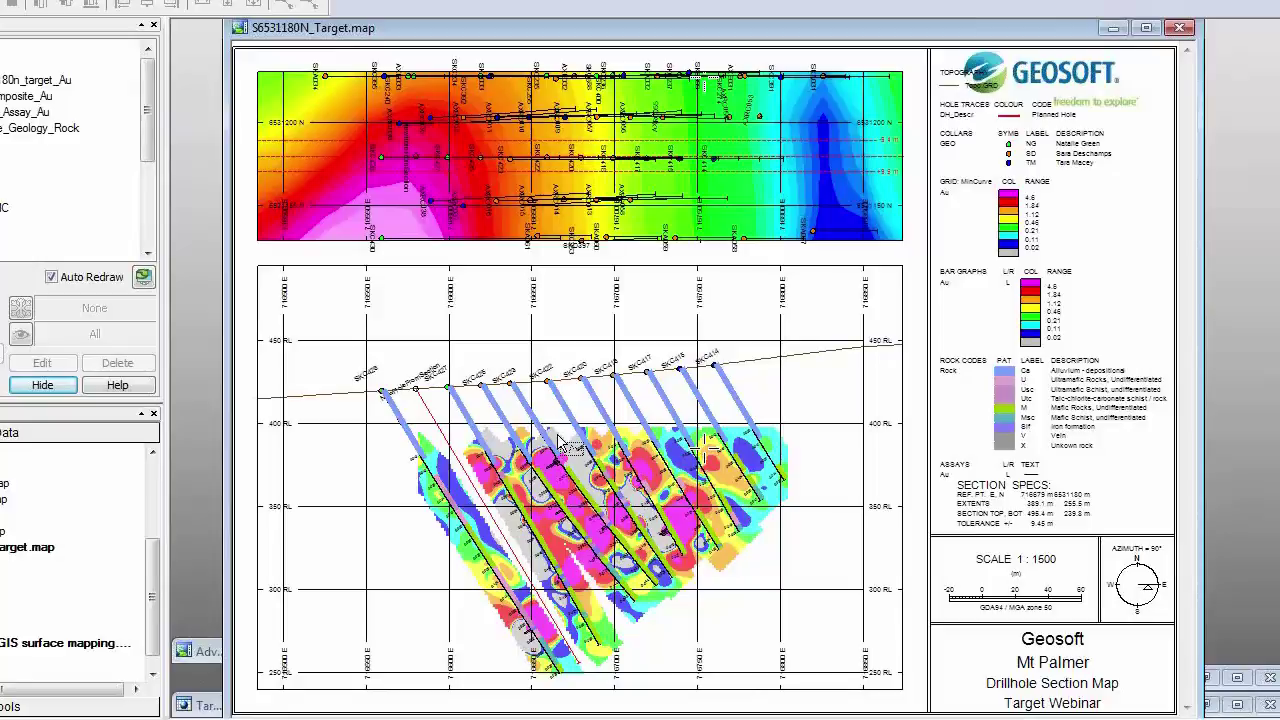
scroll(560, 440, "up", 1)
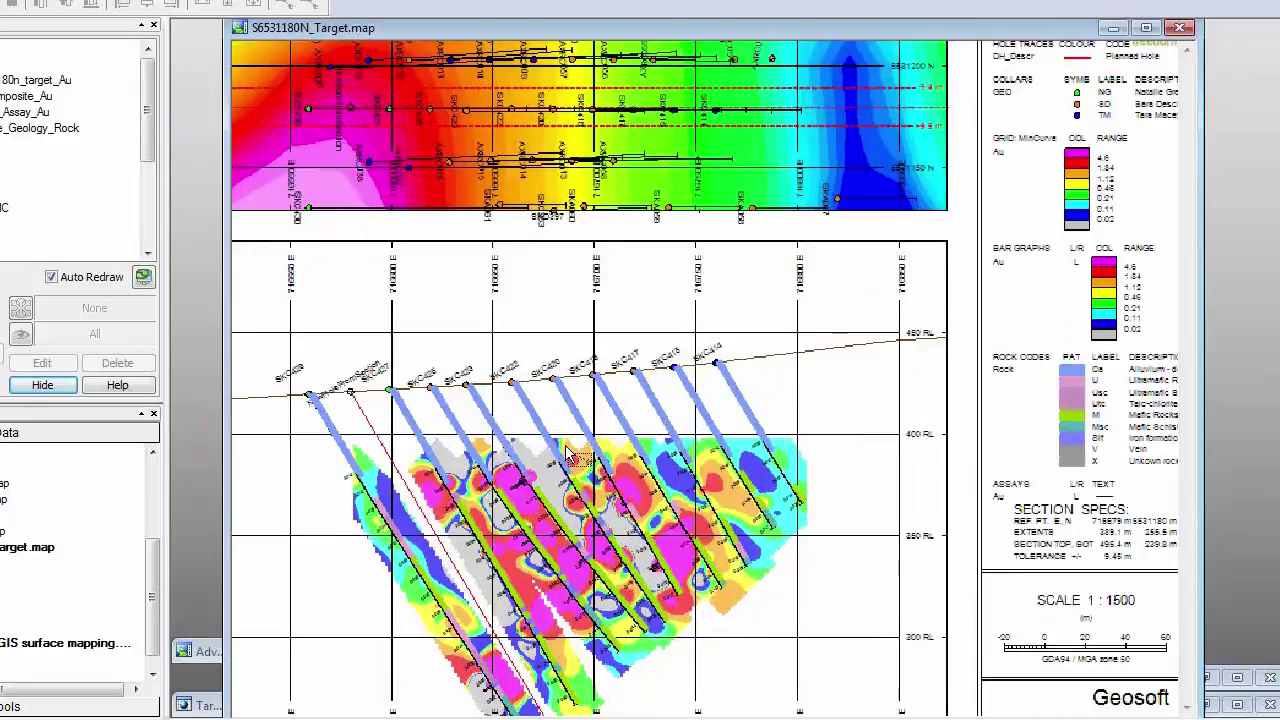
scroll(720, 300, "up", 1)
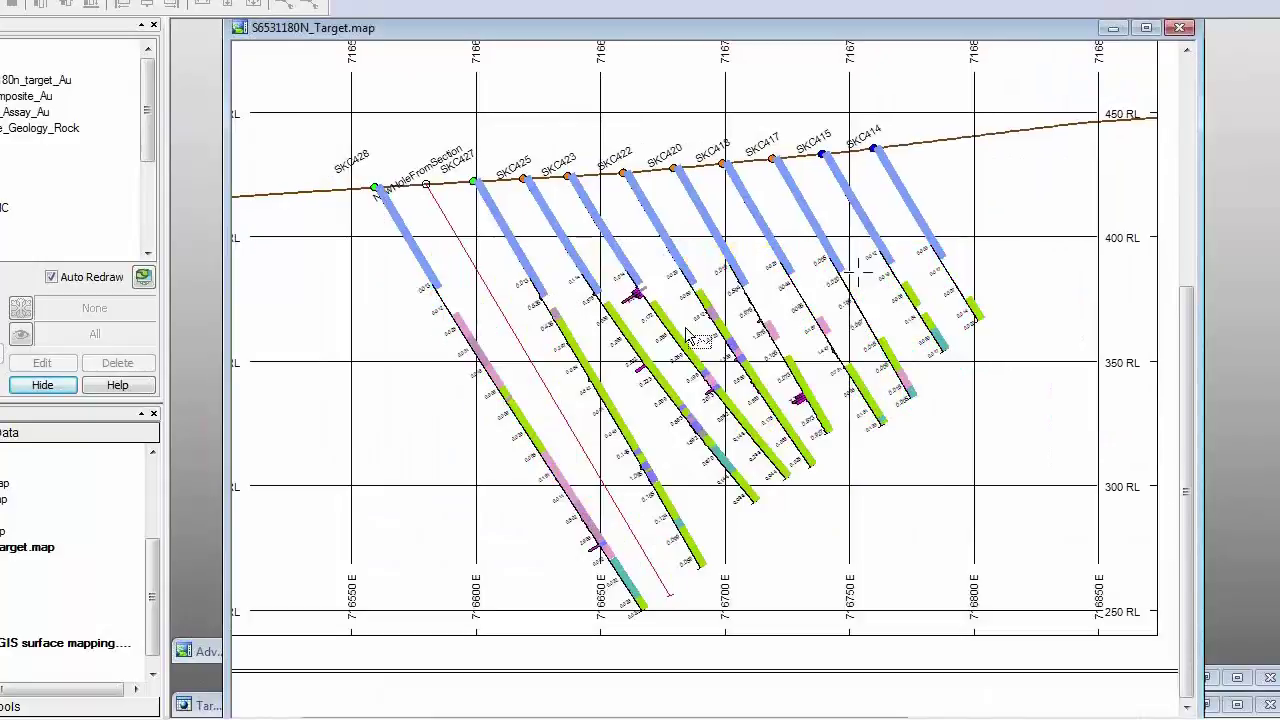
scroll(678, 320, "up", 1)
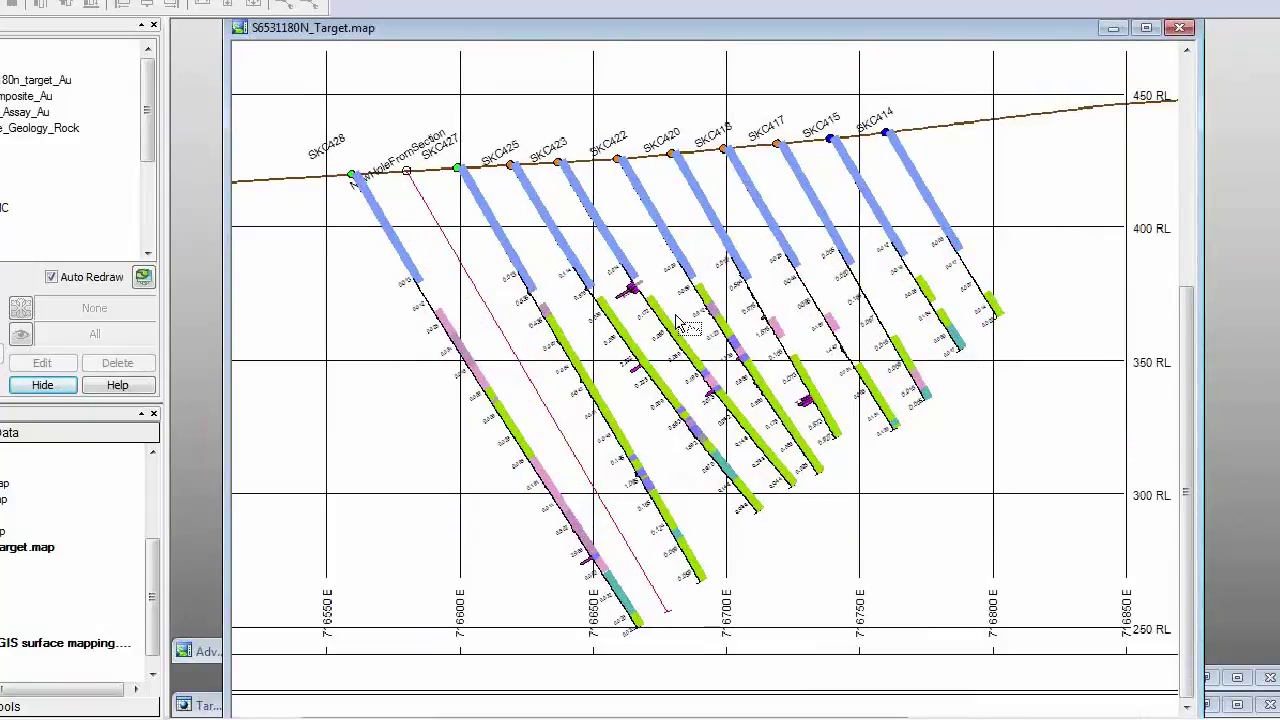
scroll(678, 320, "up", 1)
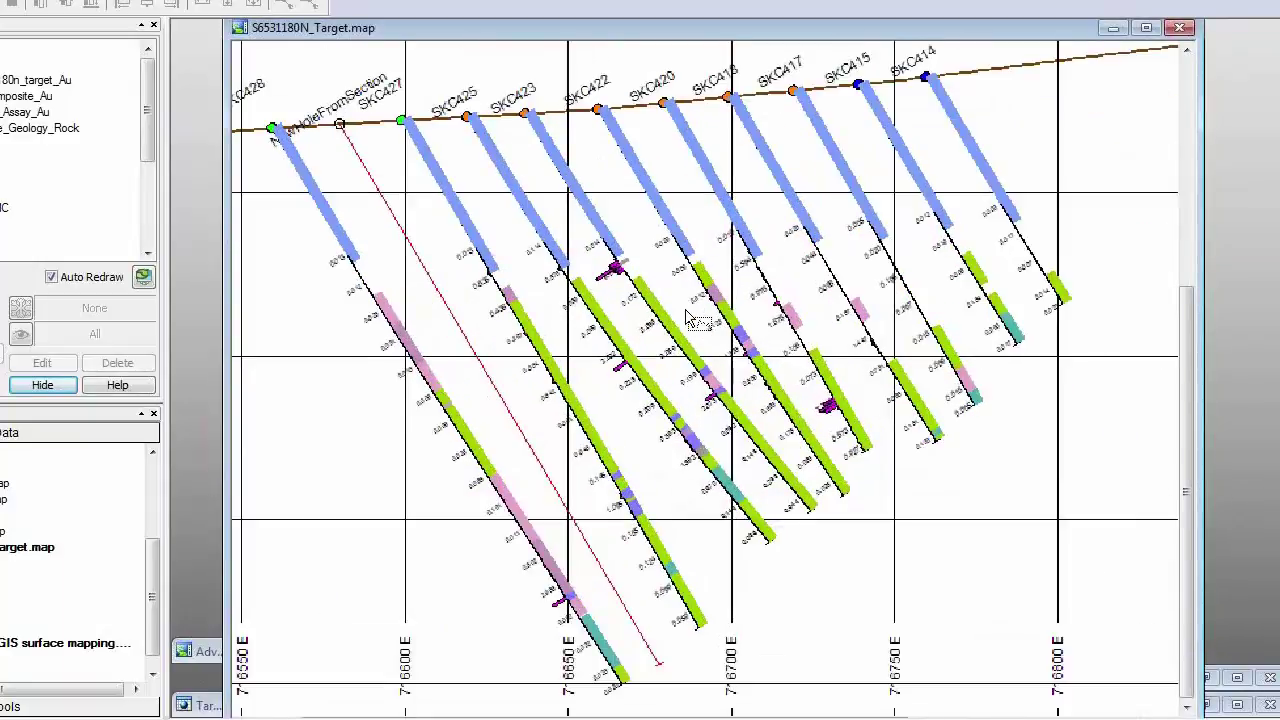
scroll(688, 318, "up", 1)
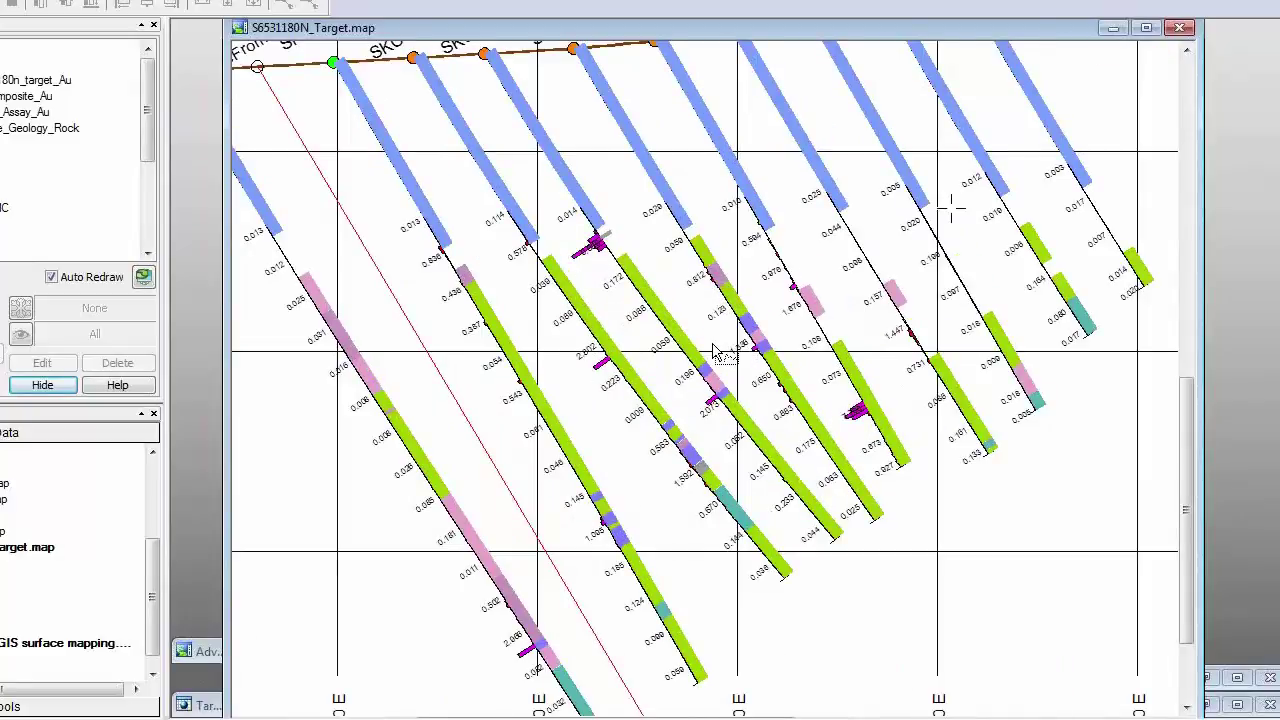
scroll(713, 350, "down", 1)
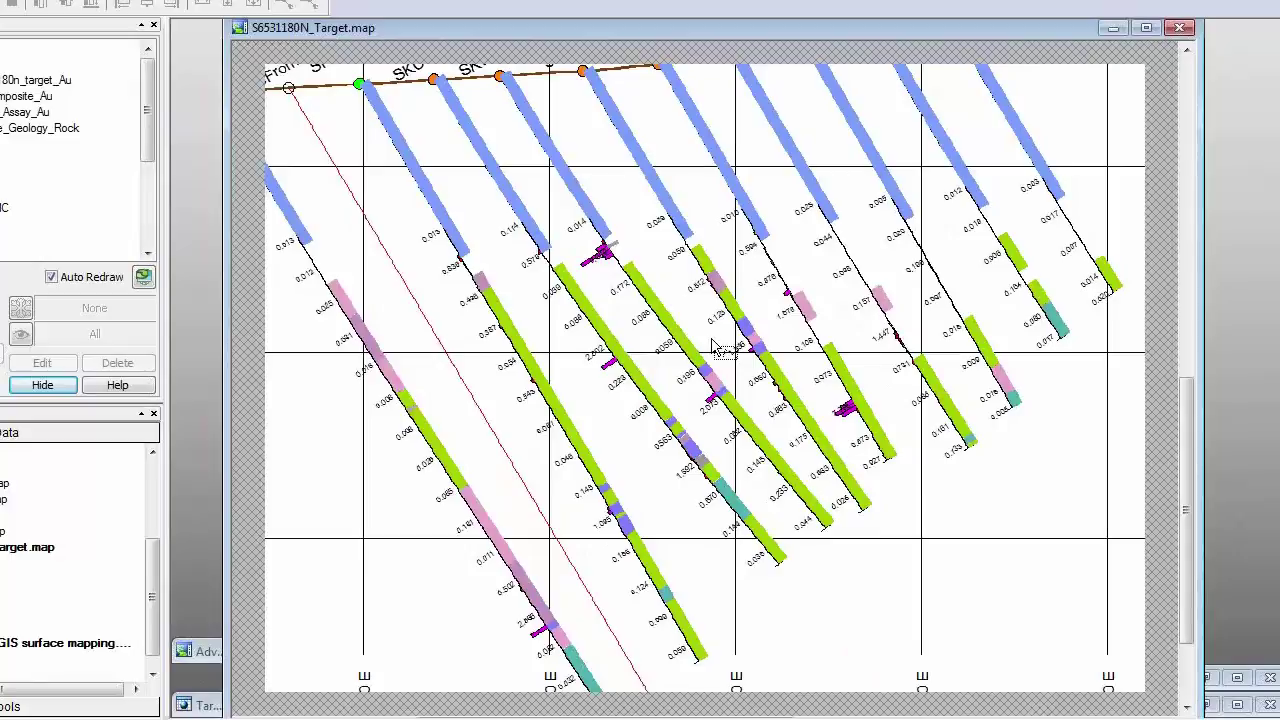
scroll(715, 348, "down", 1)
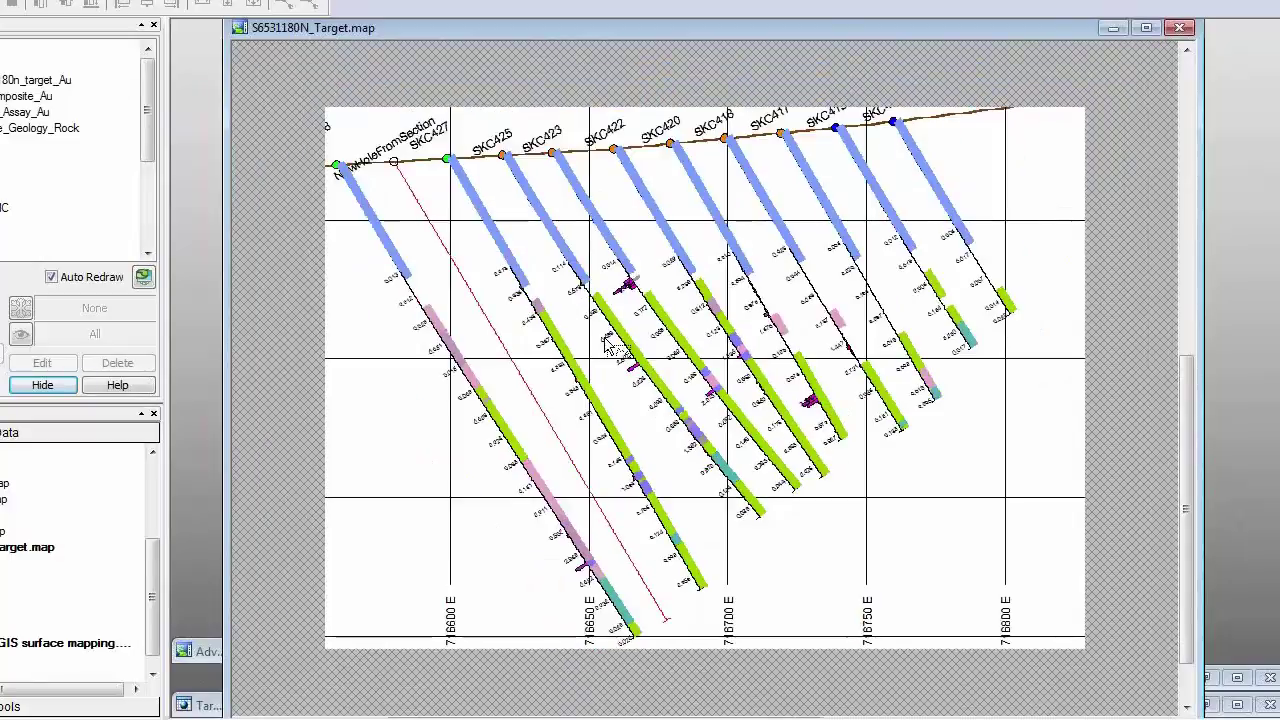
Step: Examine the purple meshed bodies overlaid on the drillholes in the section view, with the Au grid hidden
scroll(612, 345, "down", 2)
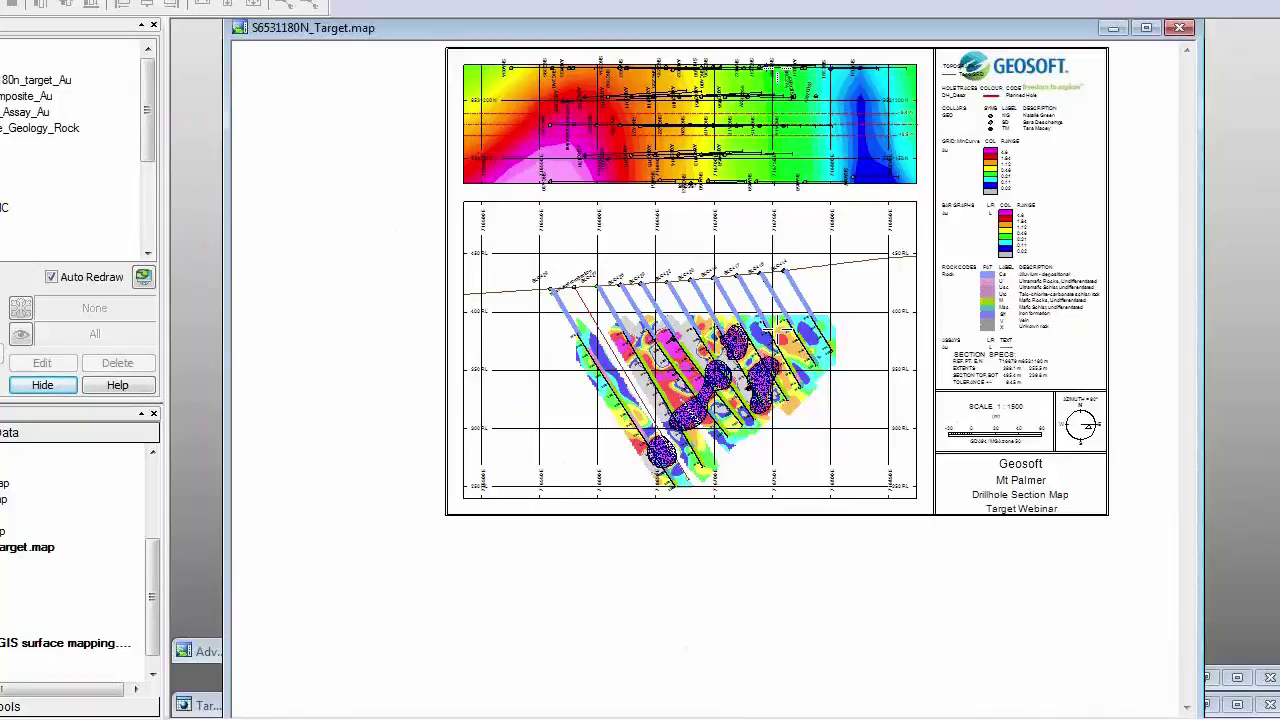
scroll(786, 342, "up", 1)
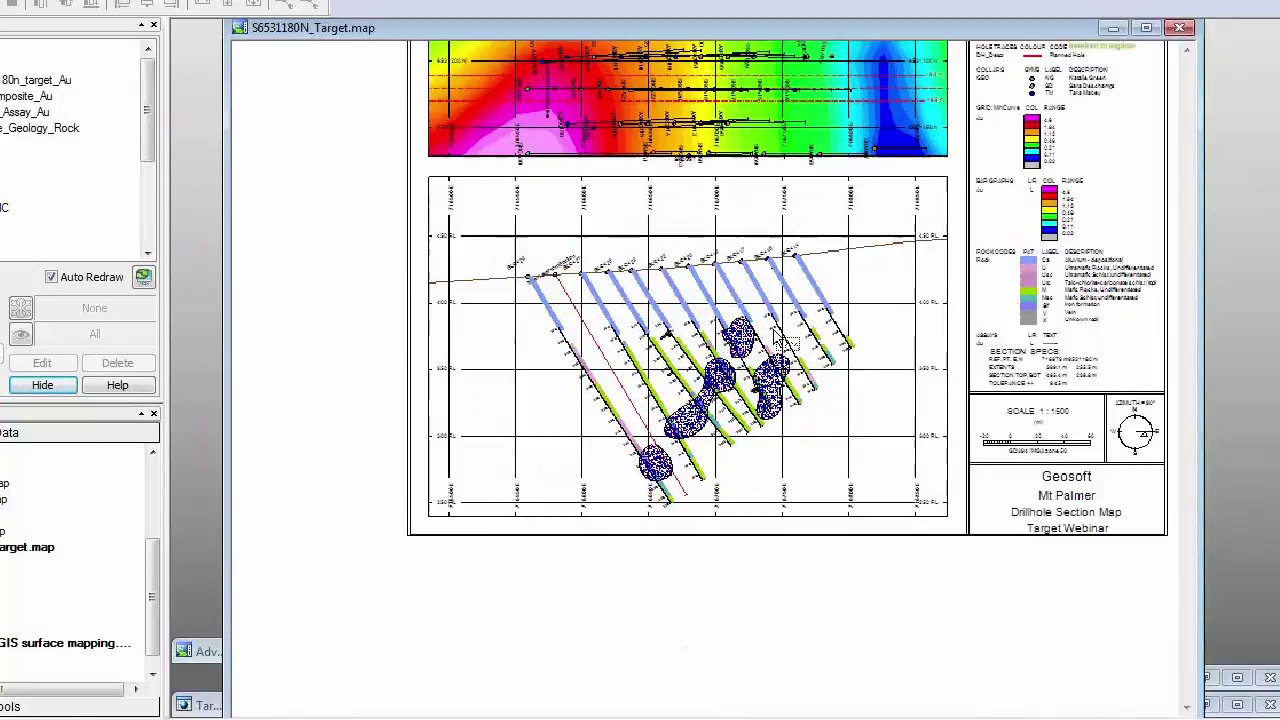
scroll(786, 340, "up", 1)
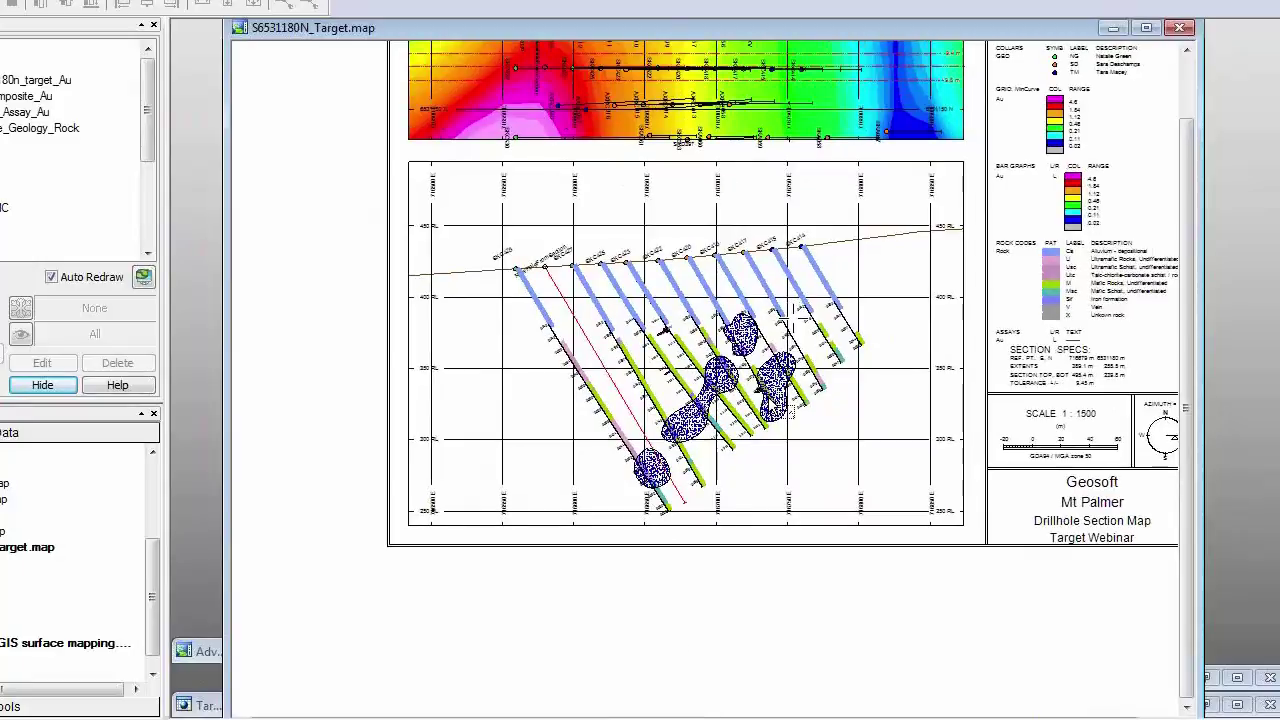
scroll(665, 290, "up", 1)
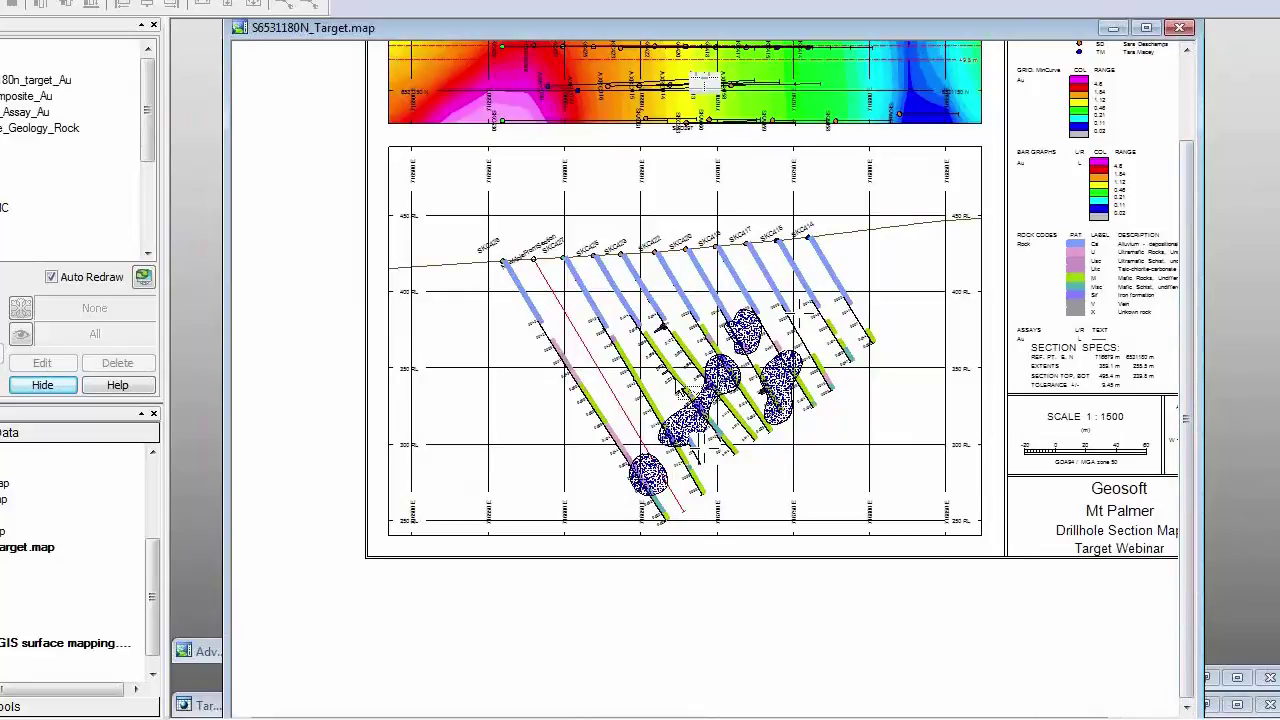
Step: Minimise S6531180N_Target.map, bring up the 3D view of Advanced_3D.map, and look at its drillholes from the side
scroll(688, 390, "up", 1)
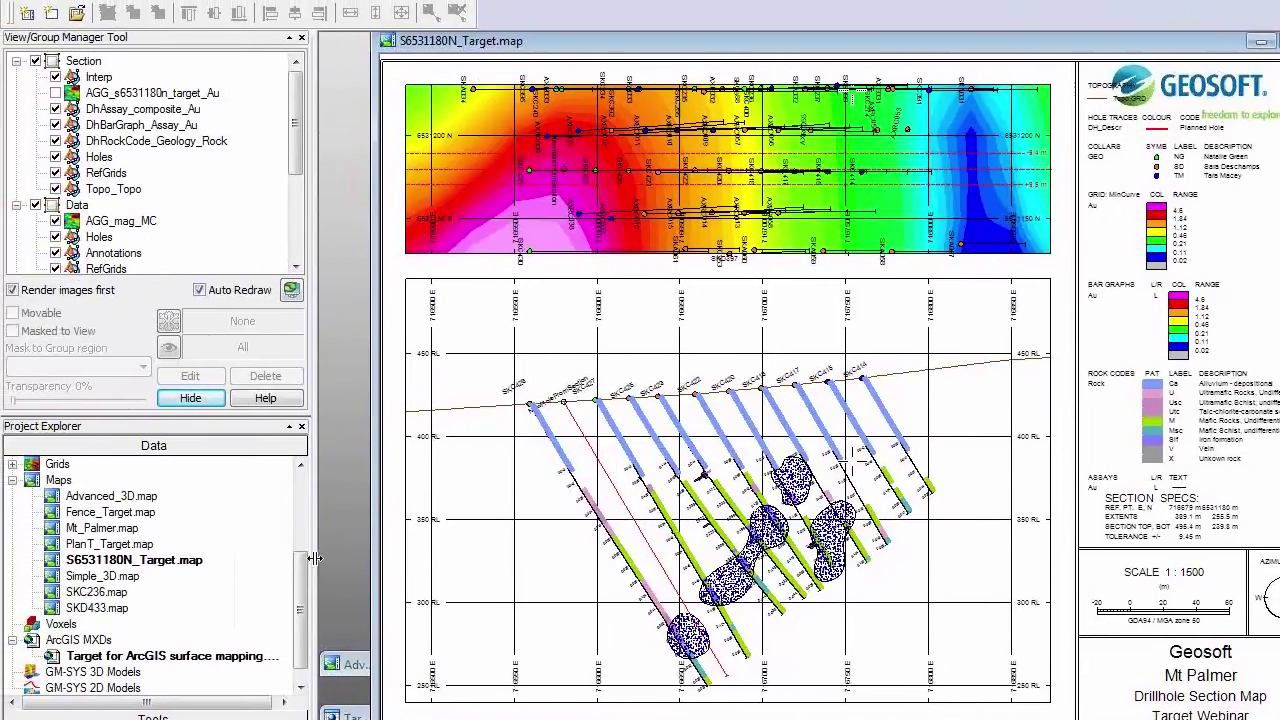
scroll(304, 612, "down", 1)
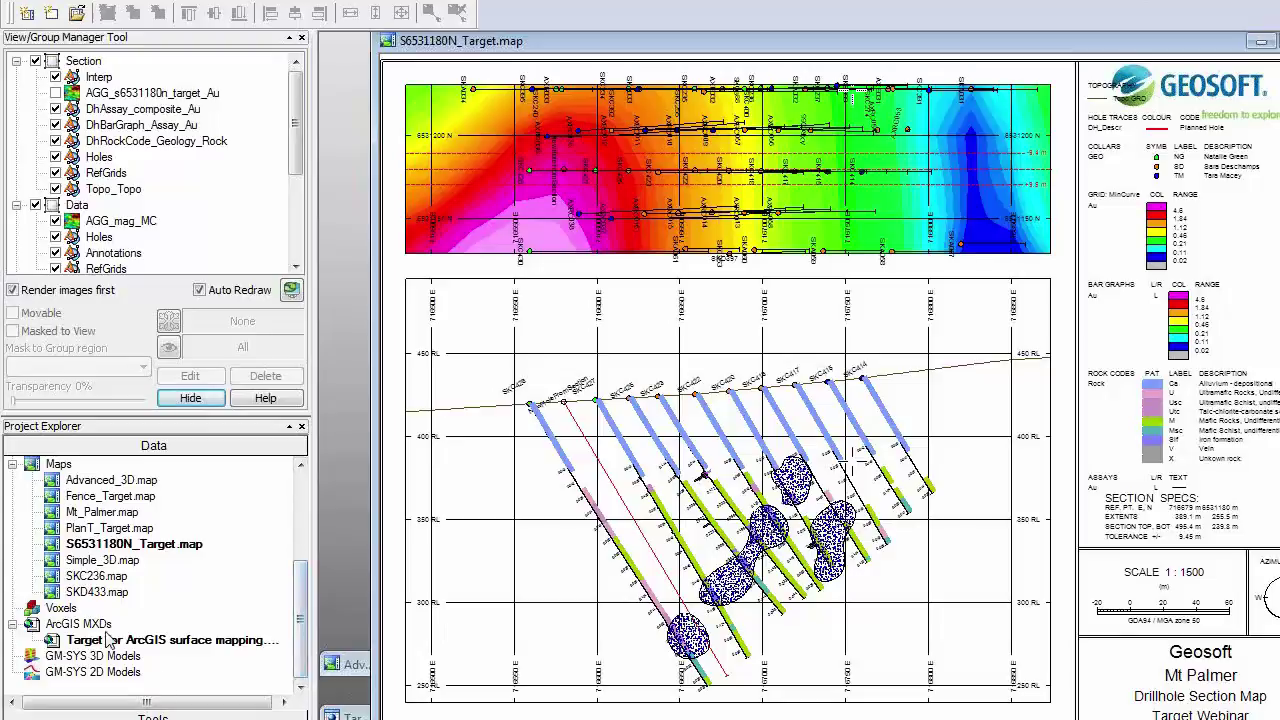
left_click(1263, 44)
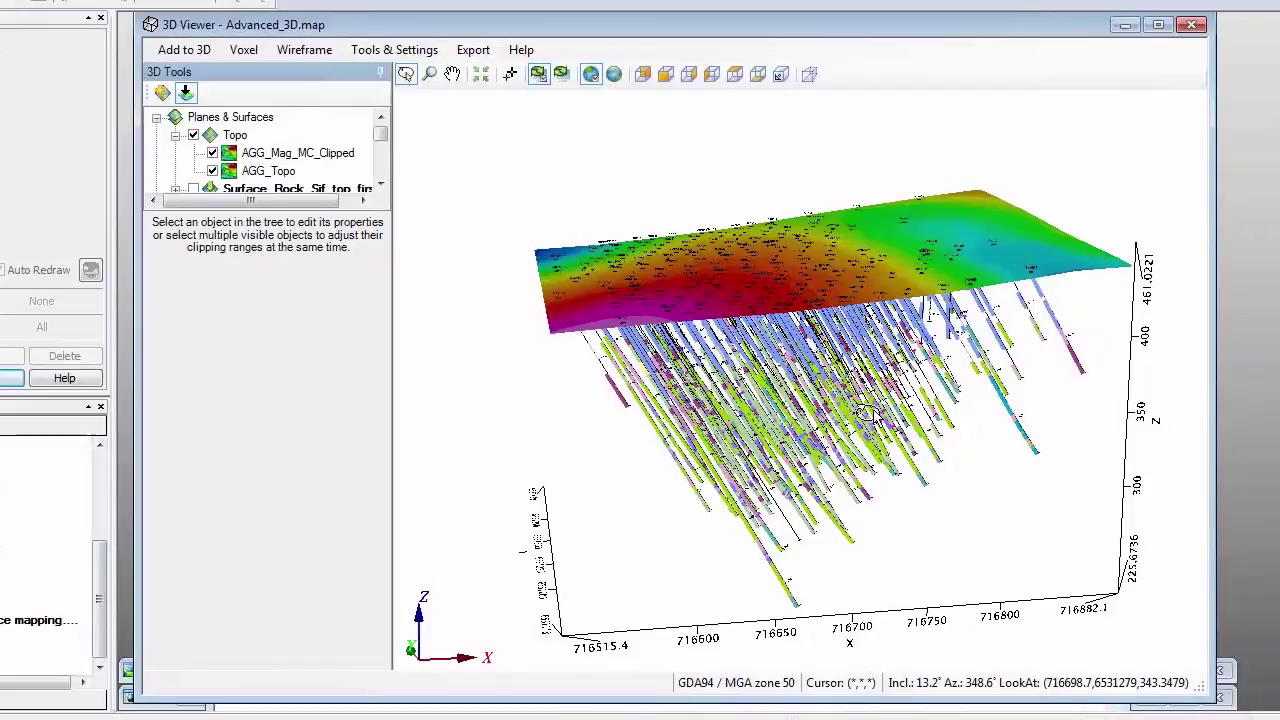
left_click_drag(865, 414, 813, 354)
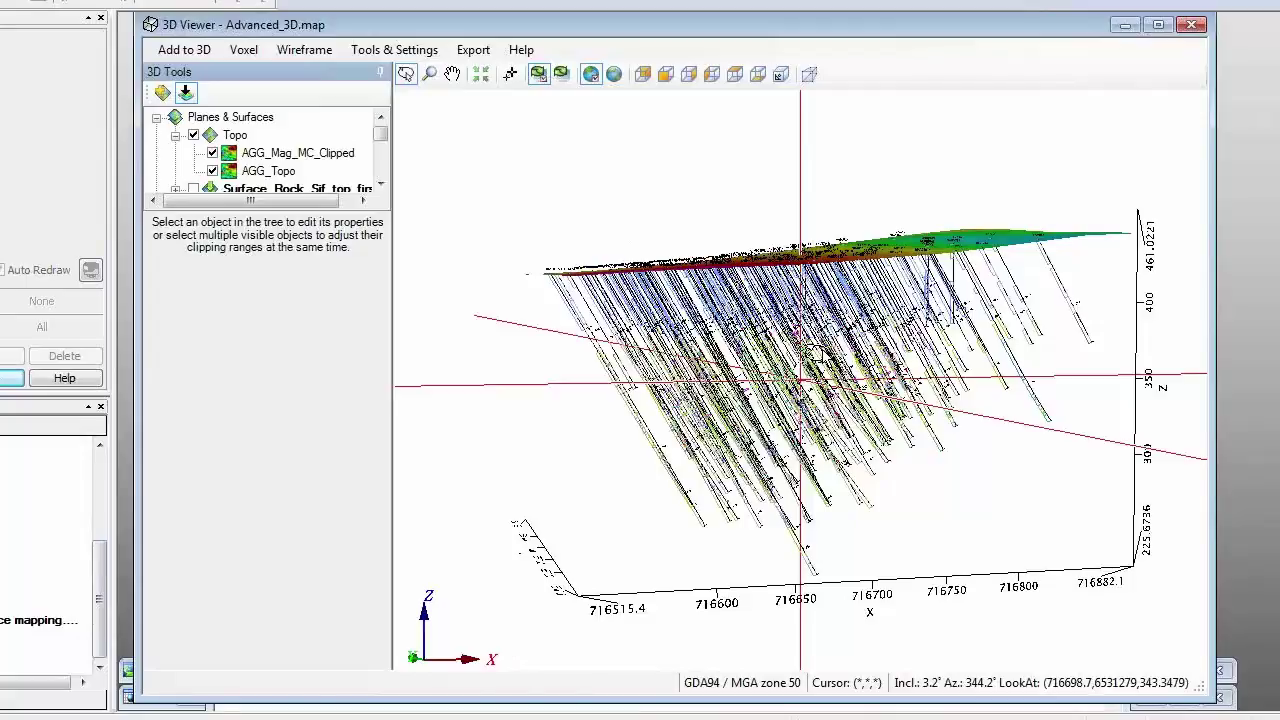
Step: Review the hole trace, data and topography options for adding drillholes to the 3D view, and cancel them
left_click(184, 49)
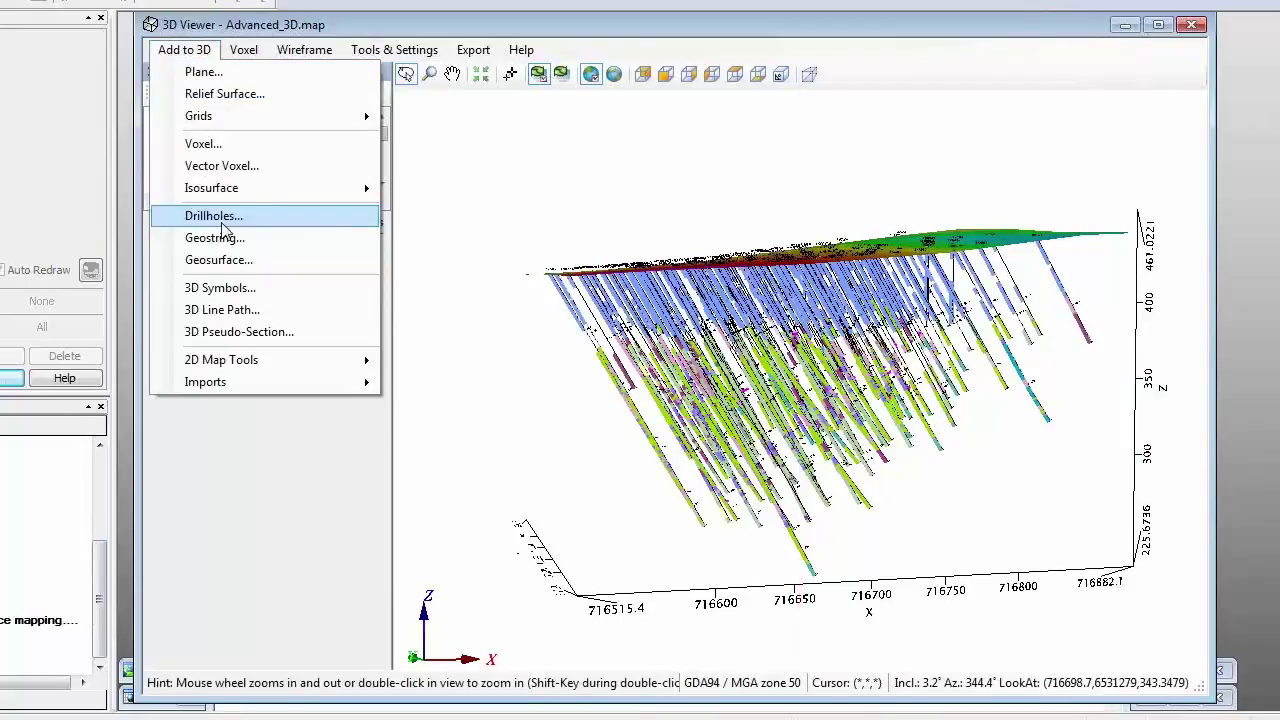
left_click(214, 216)
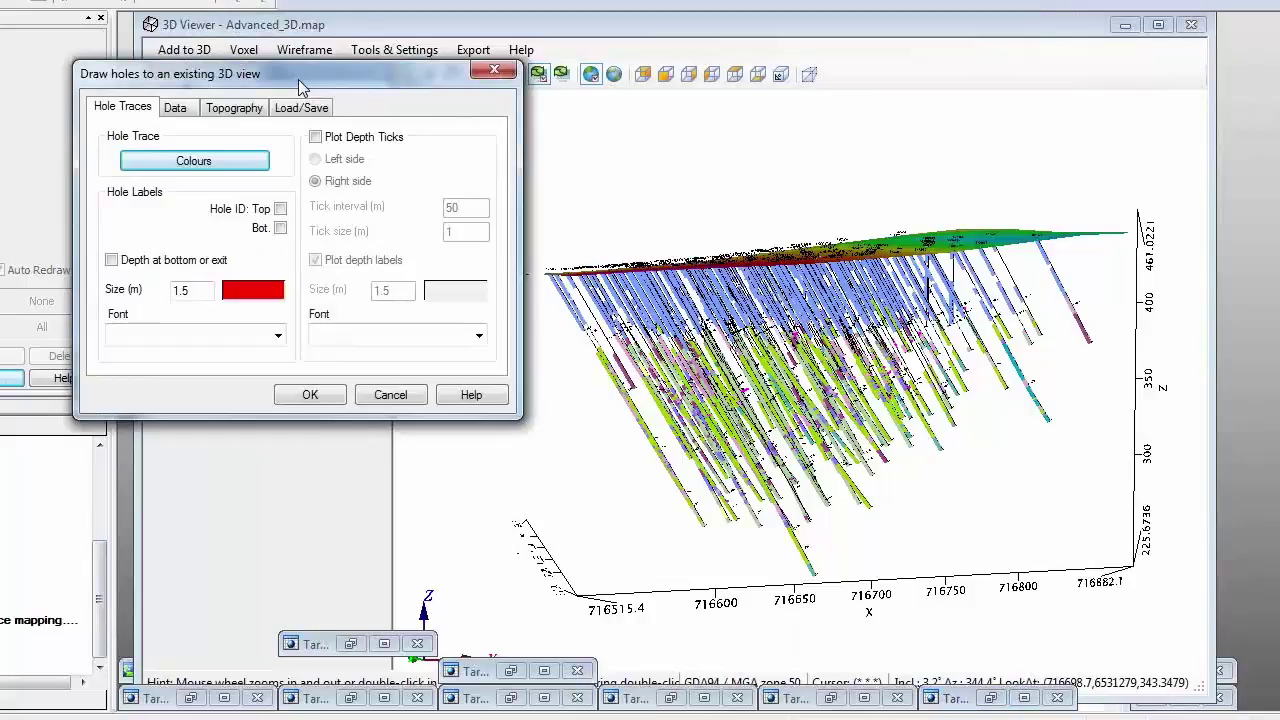
left_click(175, 107)
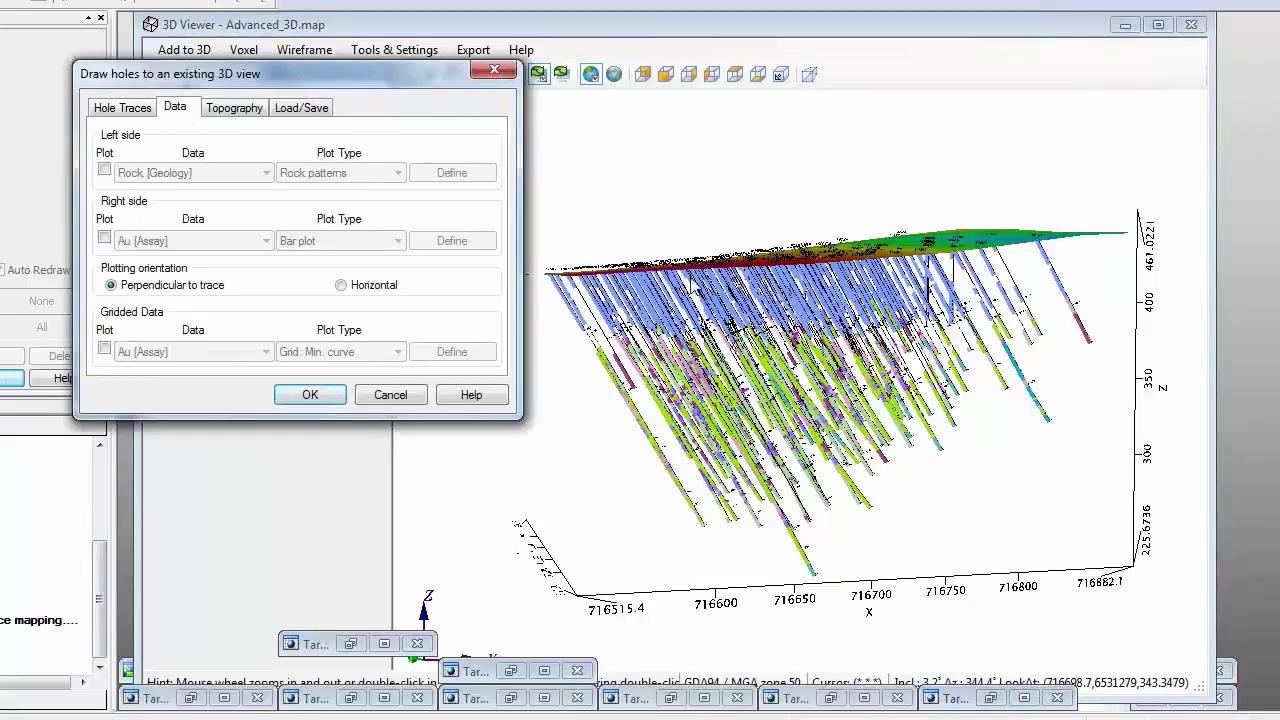
left_click(240, 110)
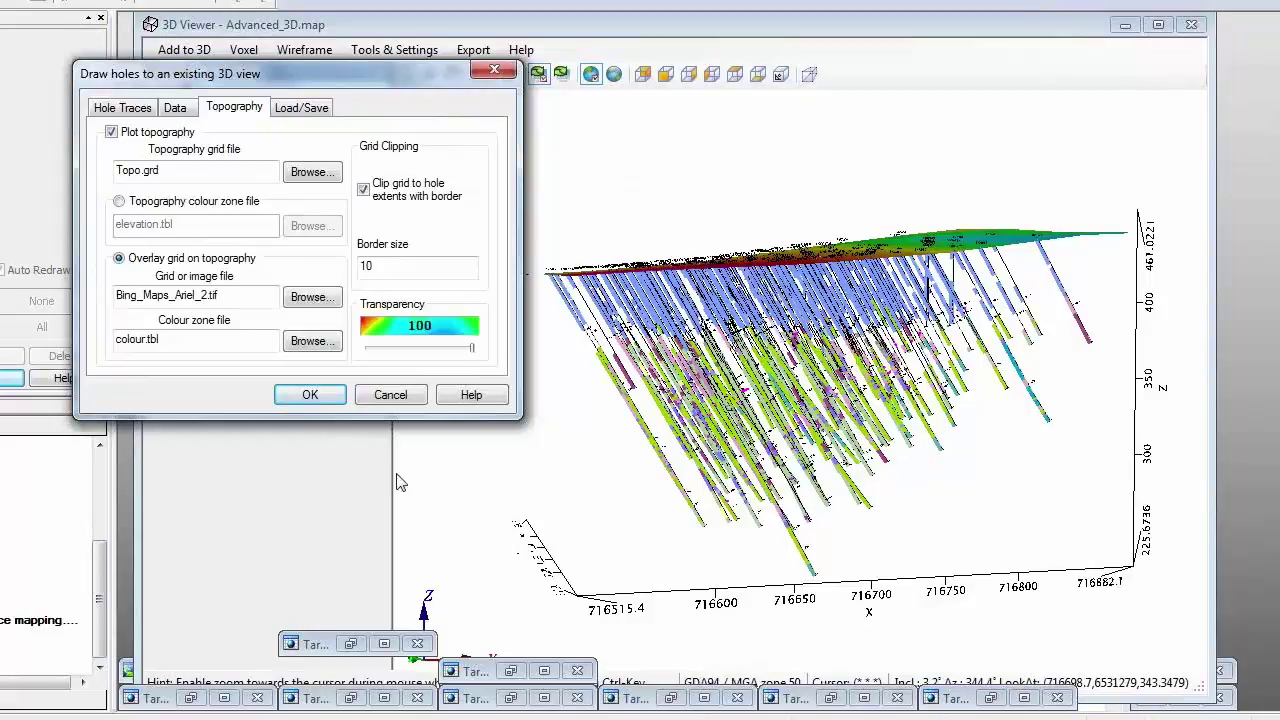
left_click(390, 395)
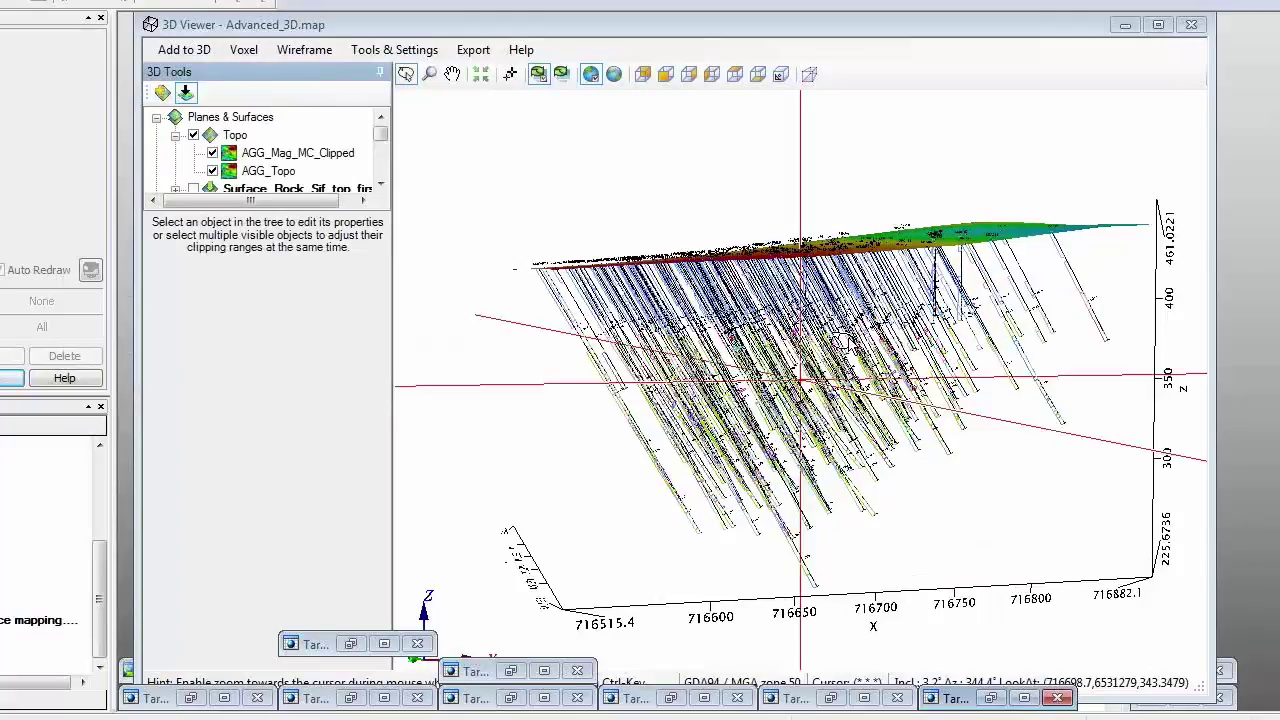
Step: Expand the 3D object list, hide DhRockCode_Geology_Rock, and examine the Au bar graphs along the drillholes
scroll(843, 342, "up", 2)
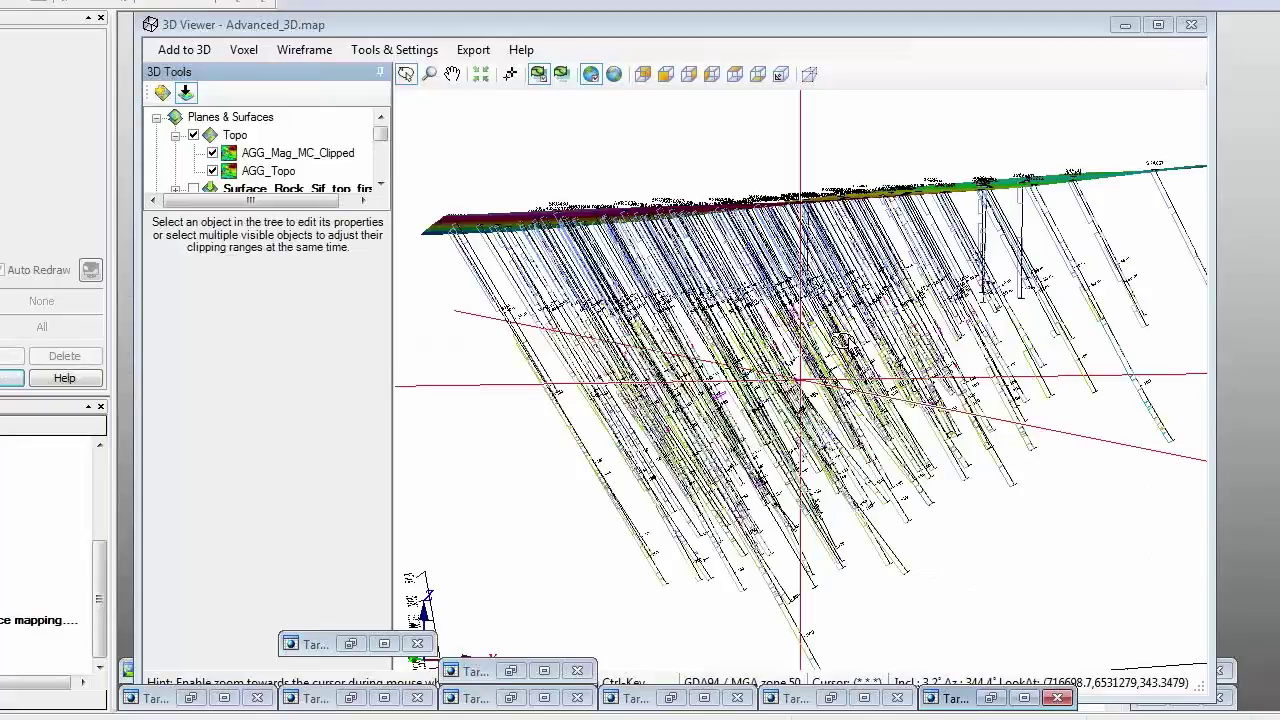
left_click_drag(266, 210, 266, 456)
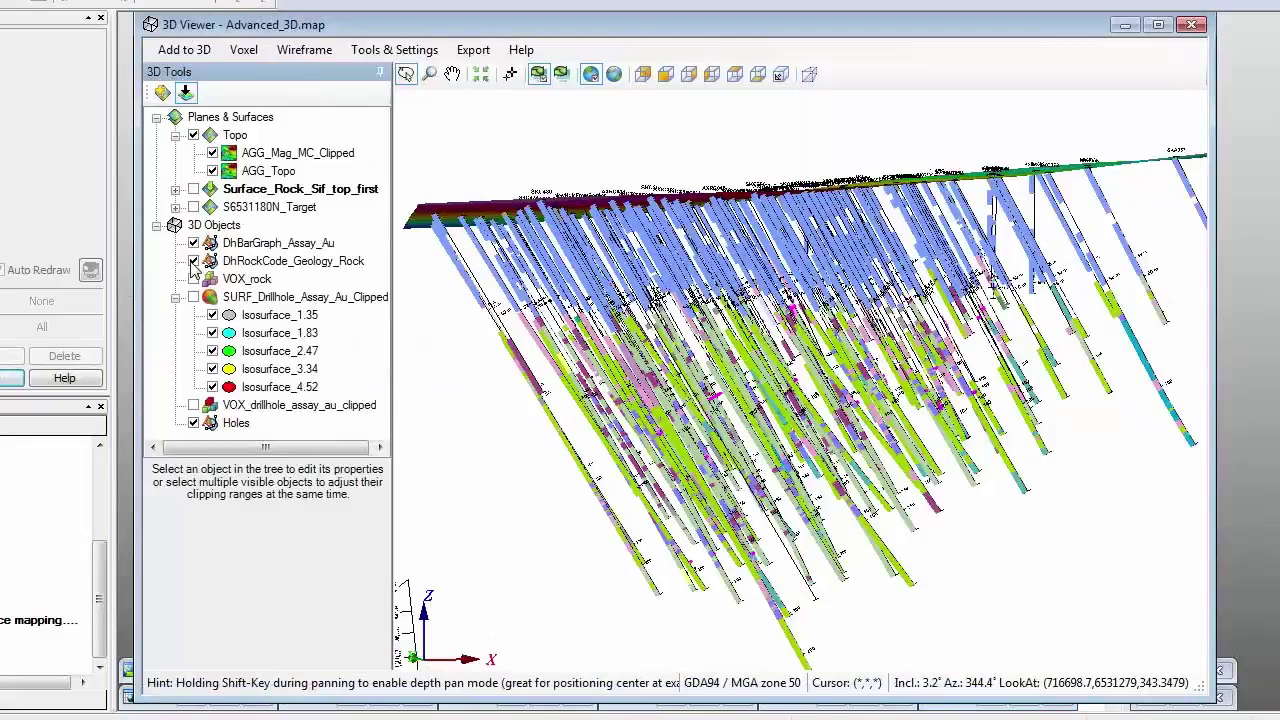
left_click(193, 261)
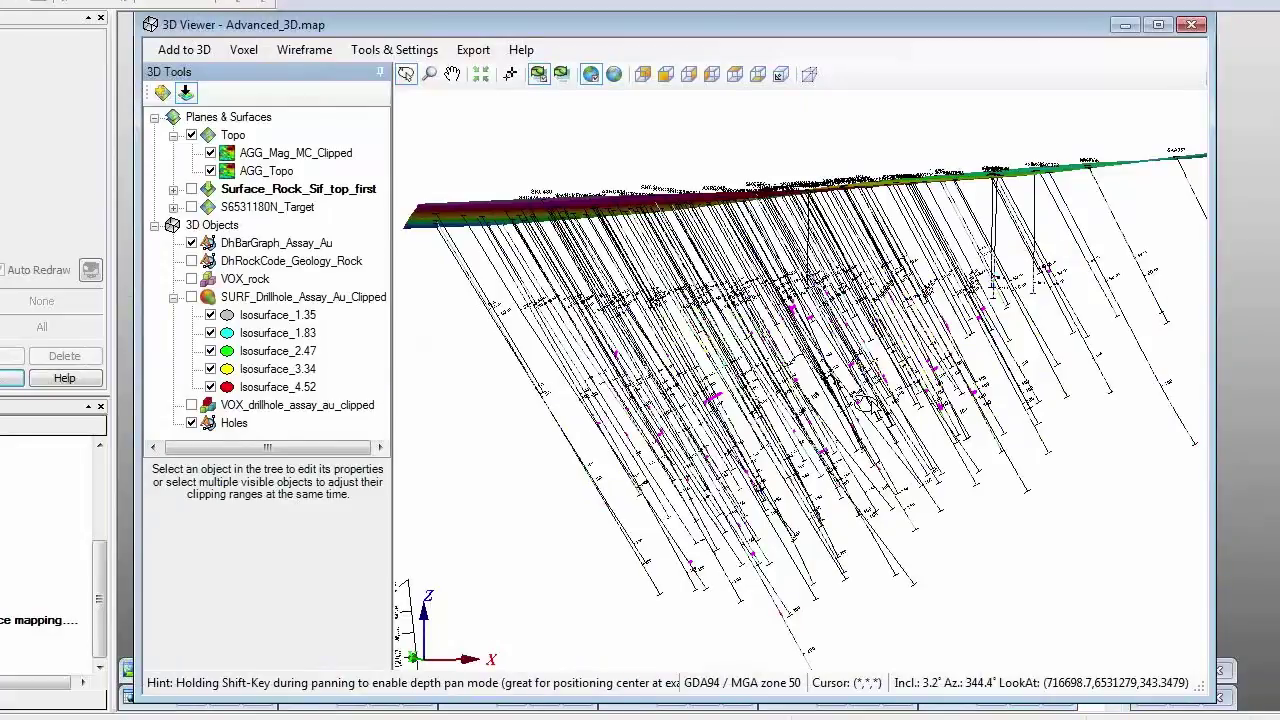
left_click_drag(864, 404, 955, 431)
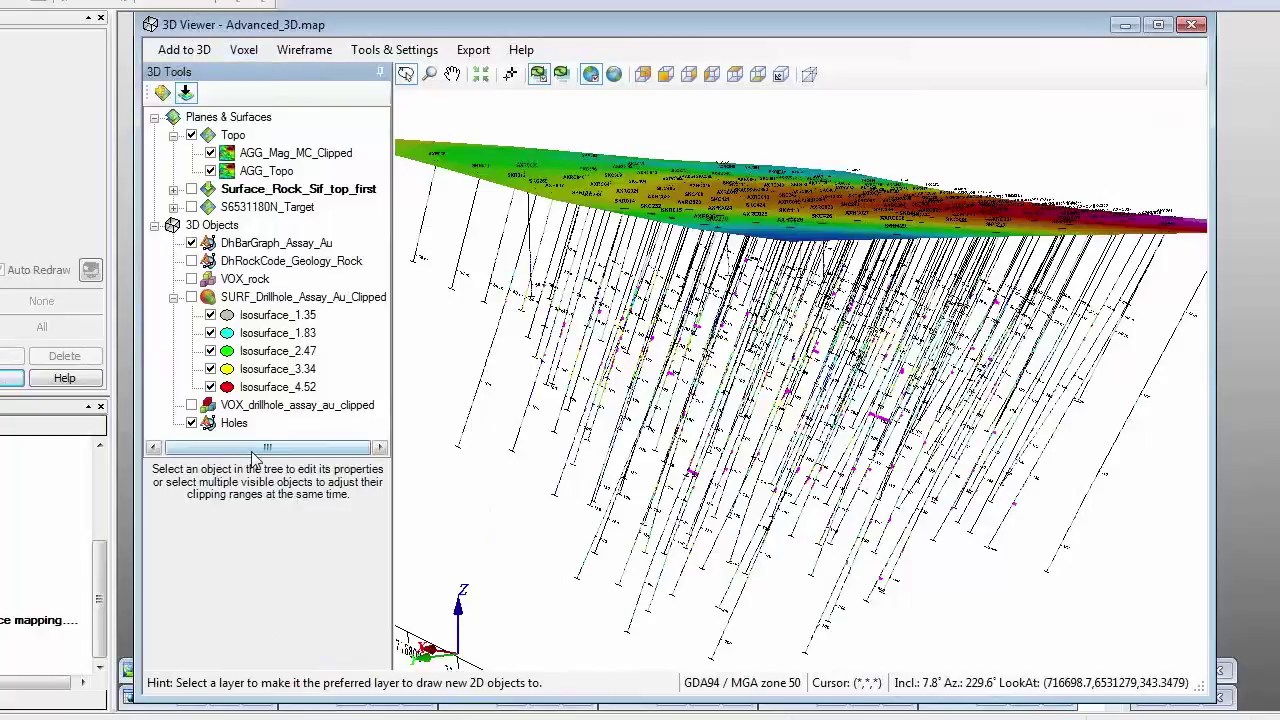
Step: Show VOX_drillhole_assay_au_clipped with its data clipping range at 1 to 6.11, and examine the voxel from several sides
left_click(192, 405)
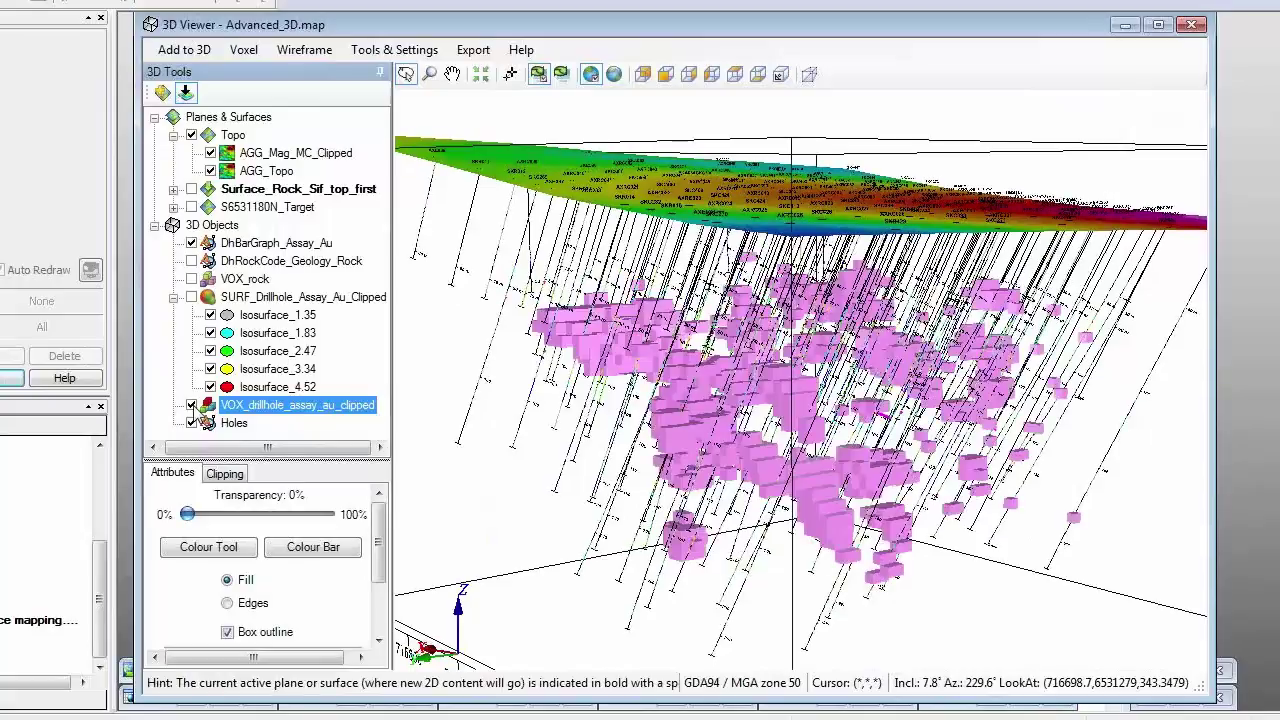
left_click(224, 473)
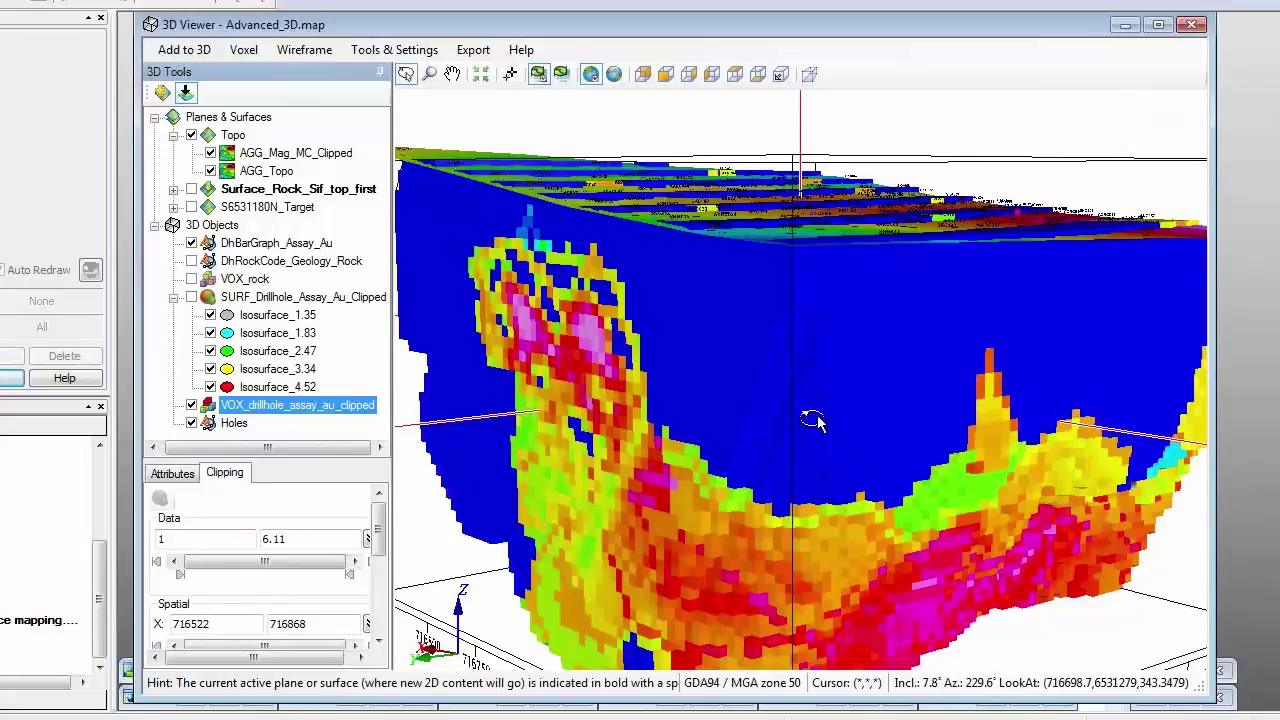
left_click_drag(812, 420, 1070, 504)
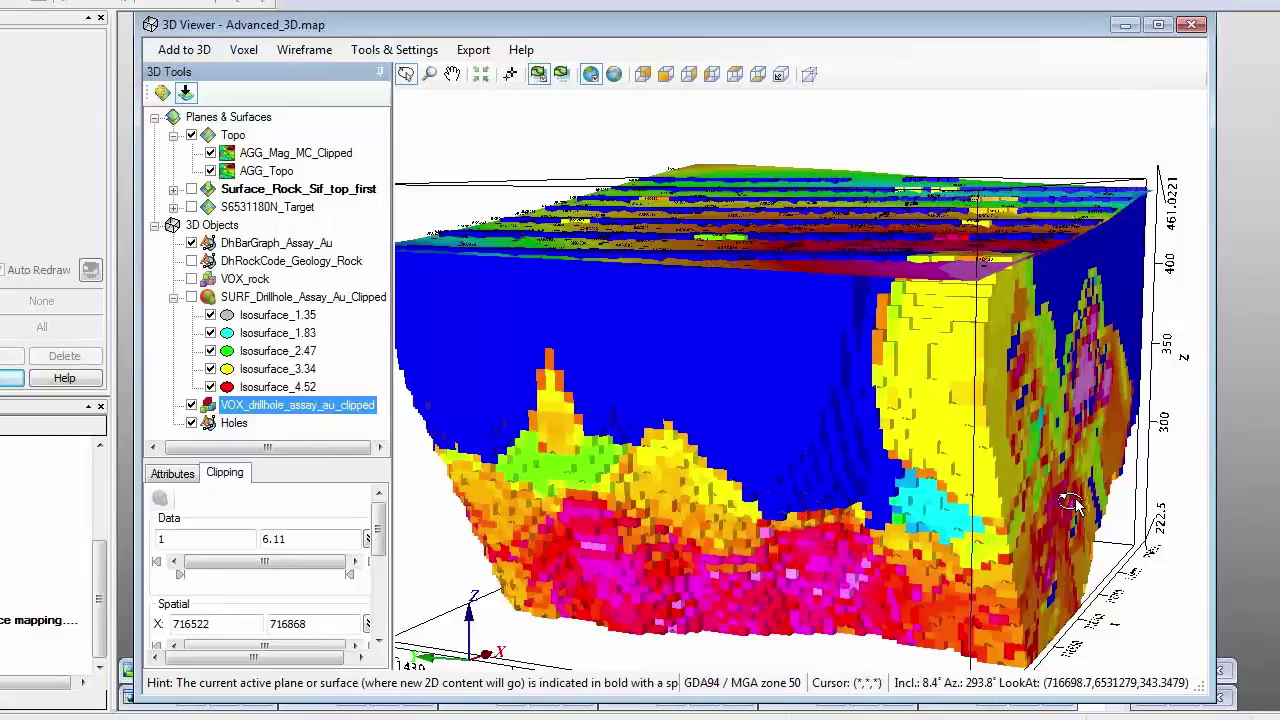
left_click_drag(1070, 504, 985, 495)
Step: Bring up the 3D Kriging settings for Au [Assay] and review the advanced options, including blanking distance
left_click(184, 49)
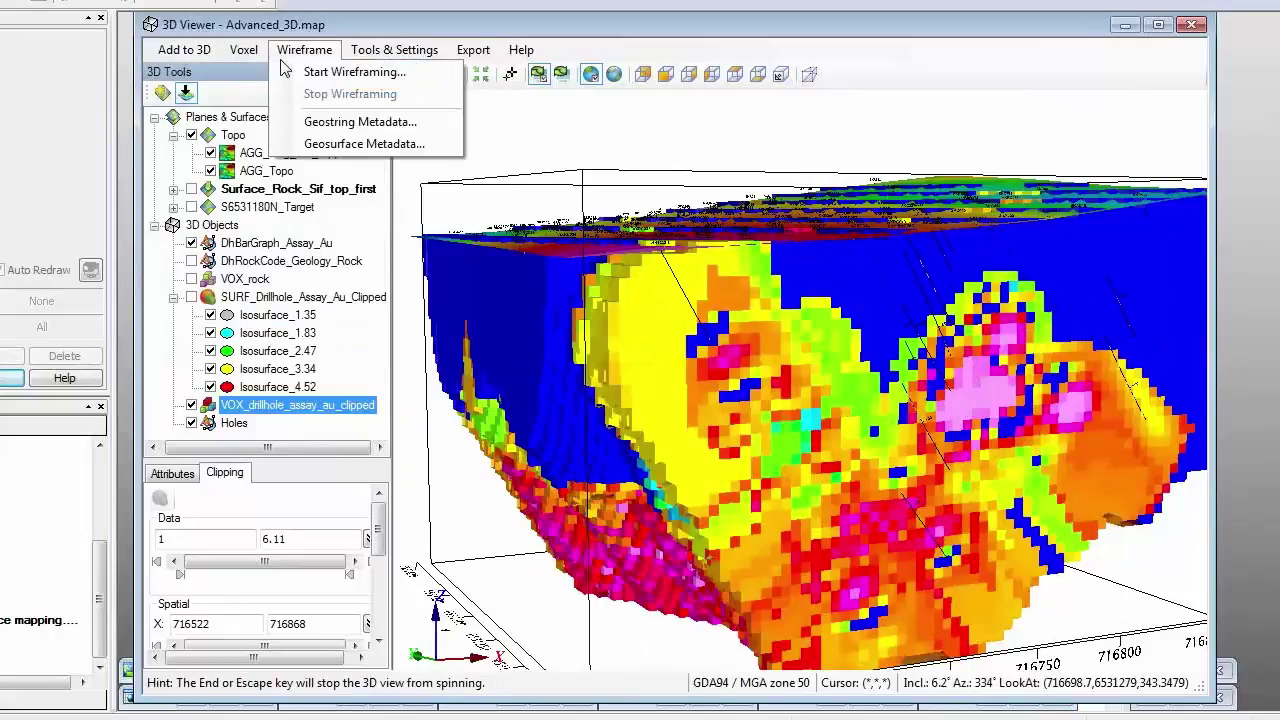
mouse_move(300, 72)
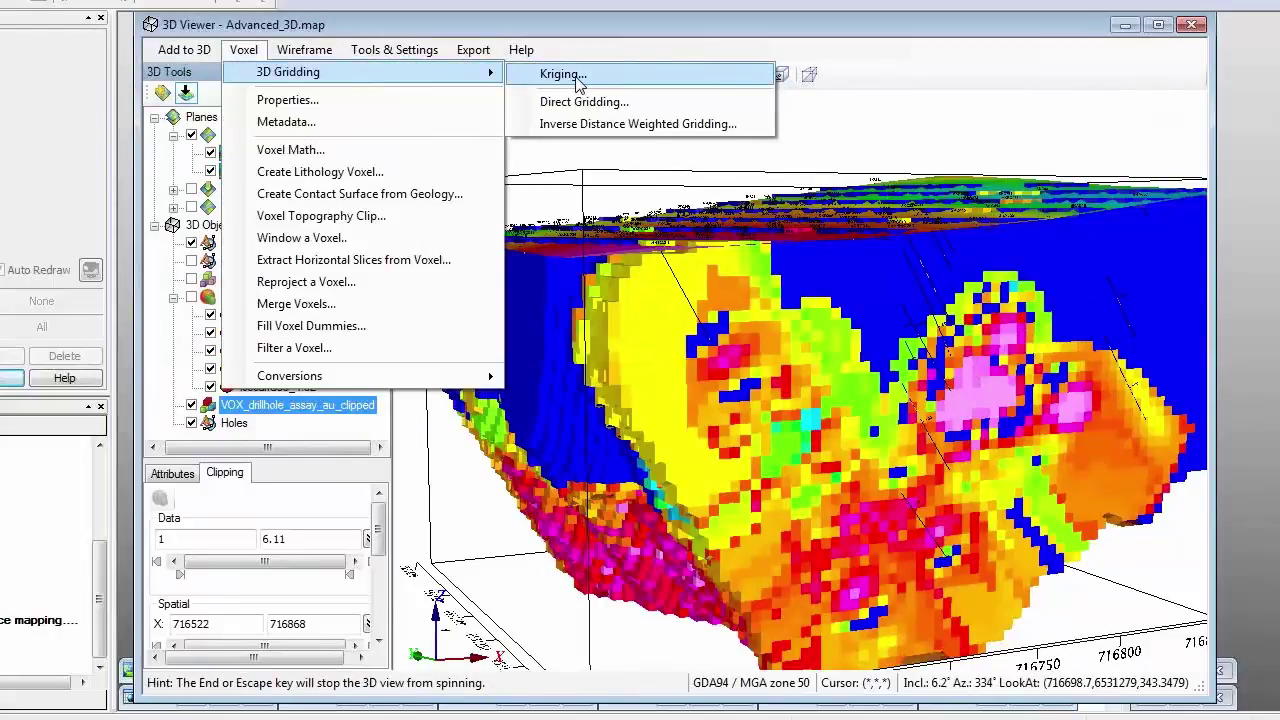
left_click(578, 84)
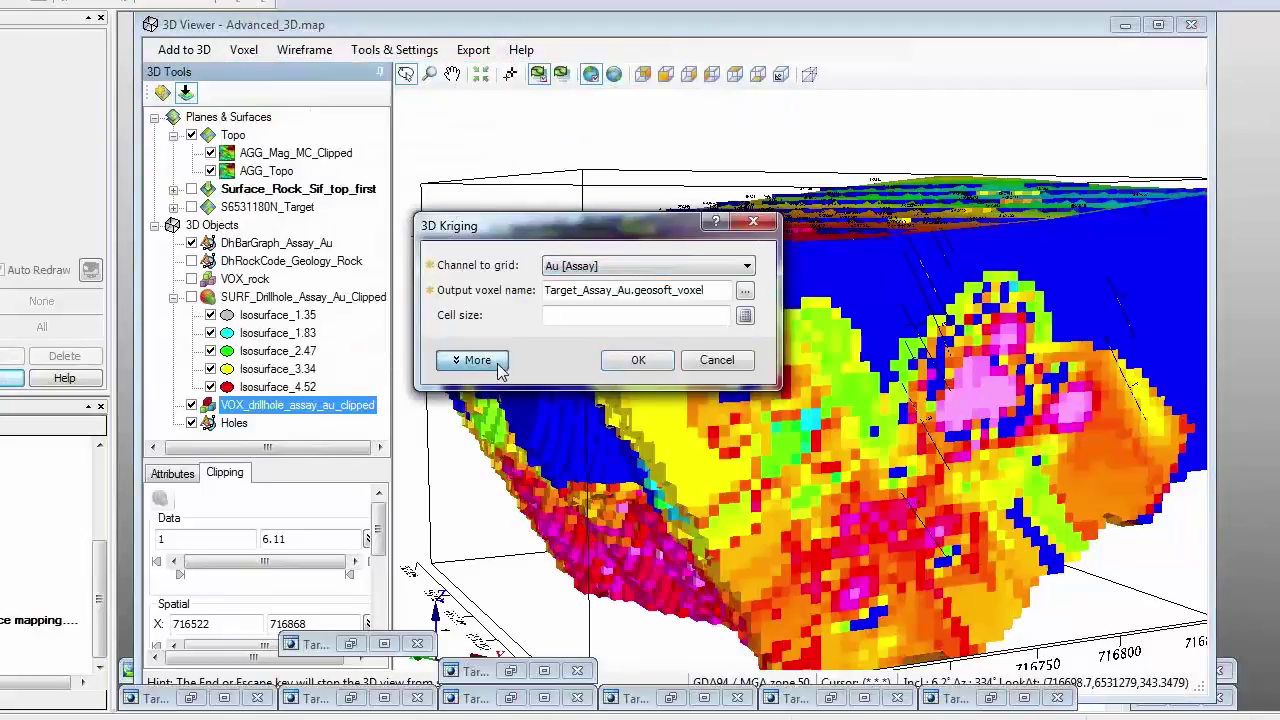
left_click(498, 366)
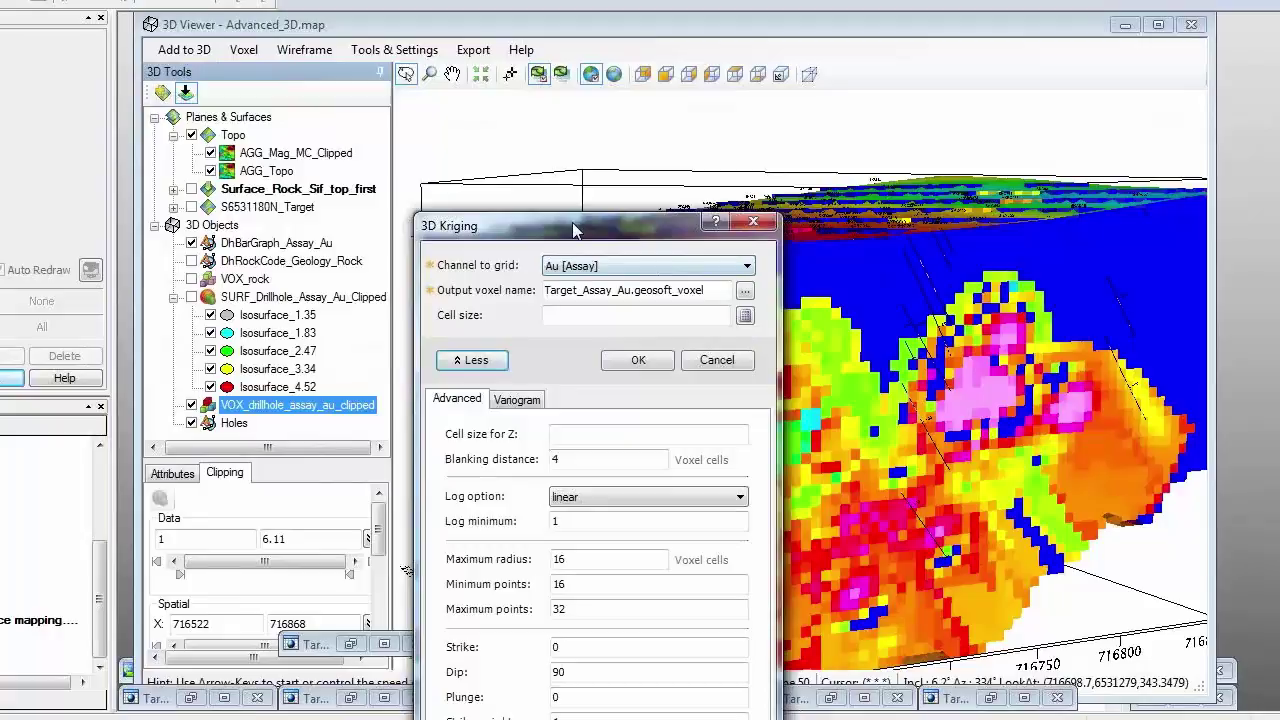
left_click_drag(572, 229, 340, 11)
double_click(330, 241)
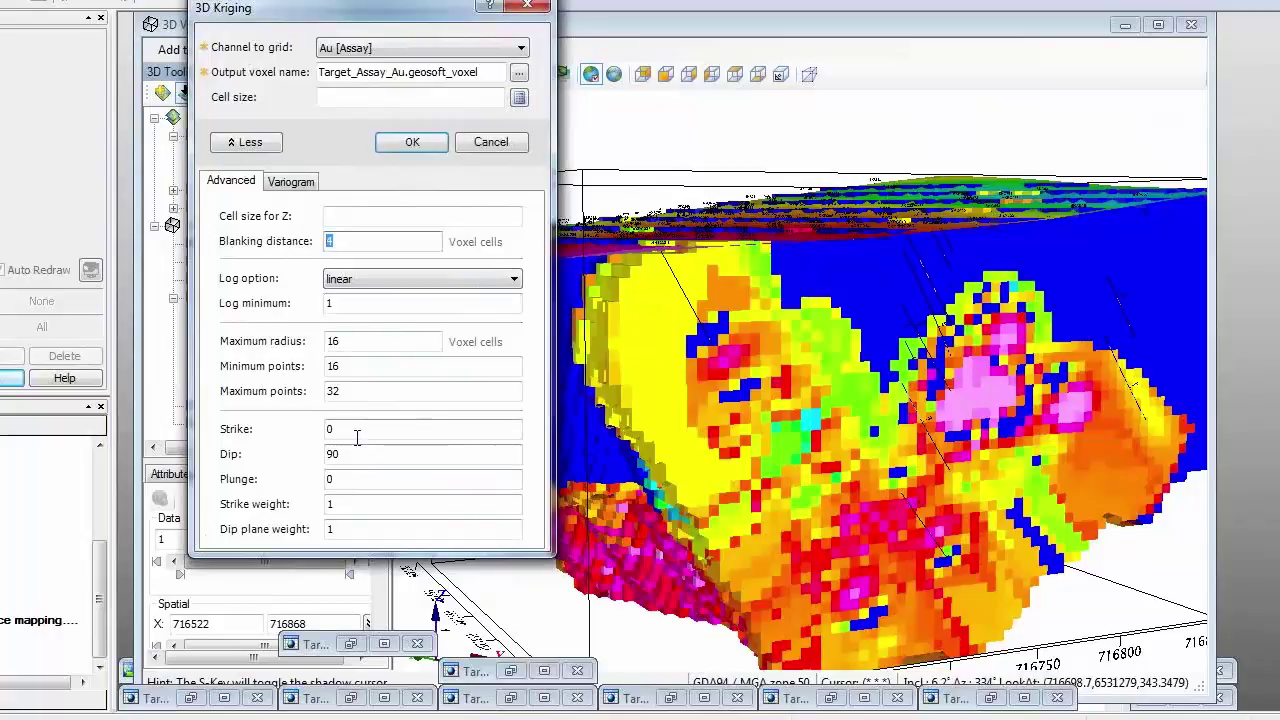
Step: Review the kriging variogram parameters and the available model types, and close 3D Kriging without gridding
left_click(291, 181)
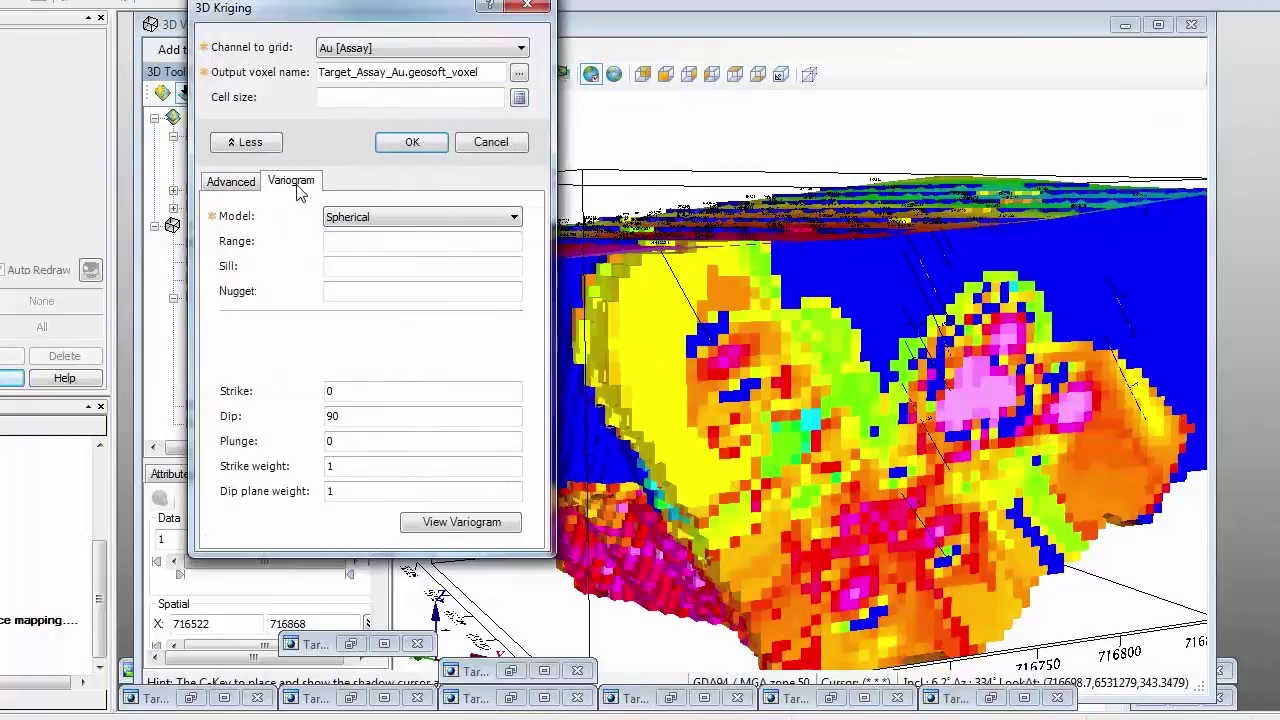
left_click(448, 230)
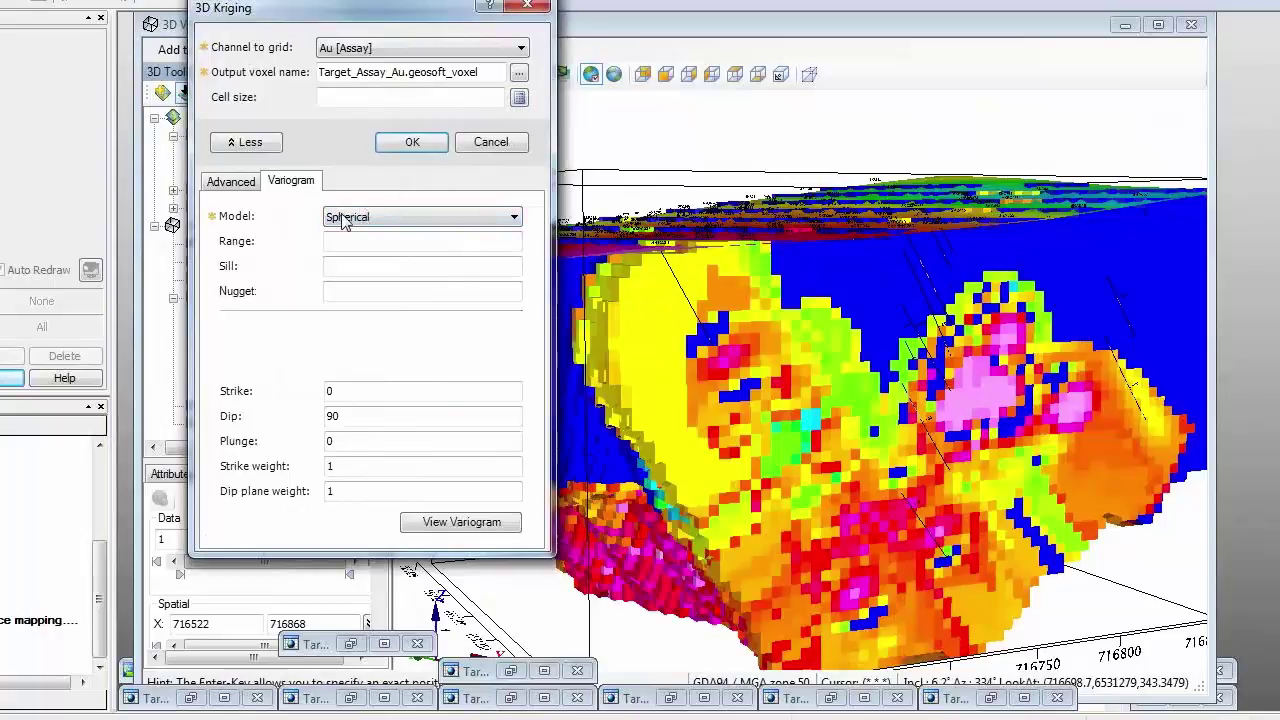
left_click(369, 214)
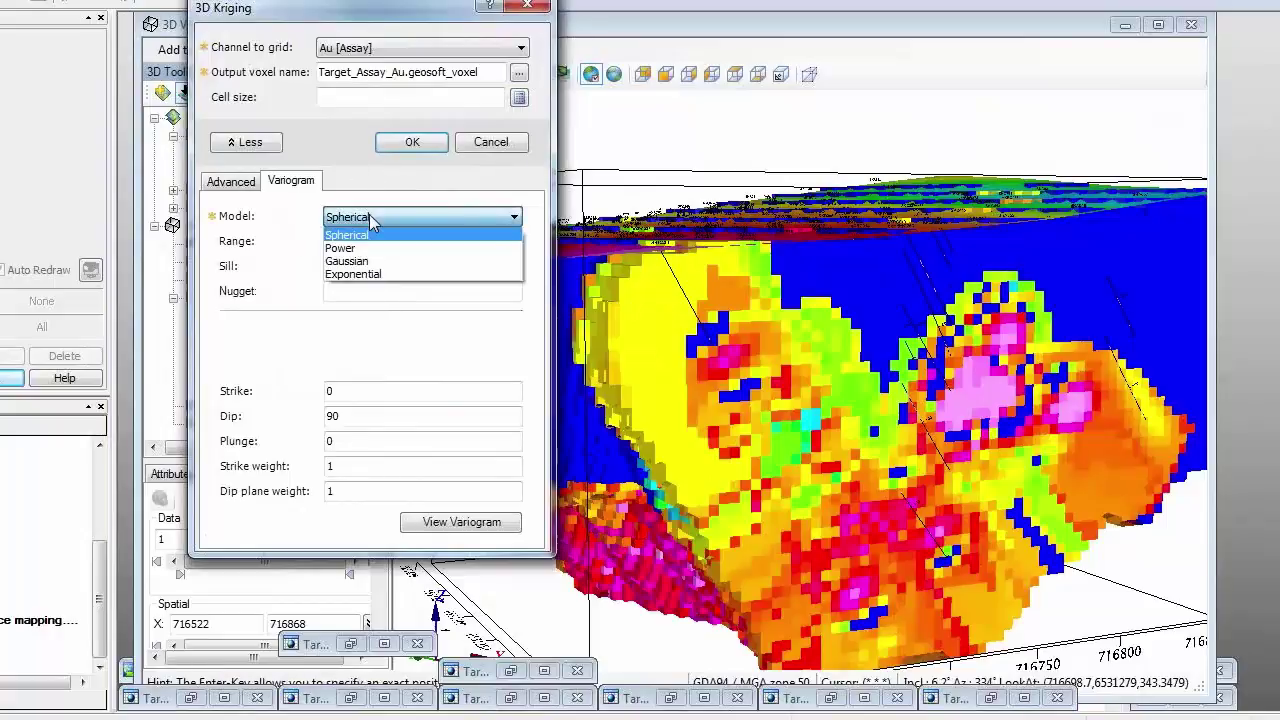
left_click(369, 214)
left_click(365, 236)
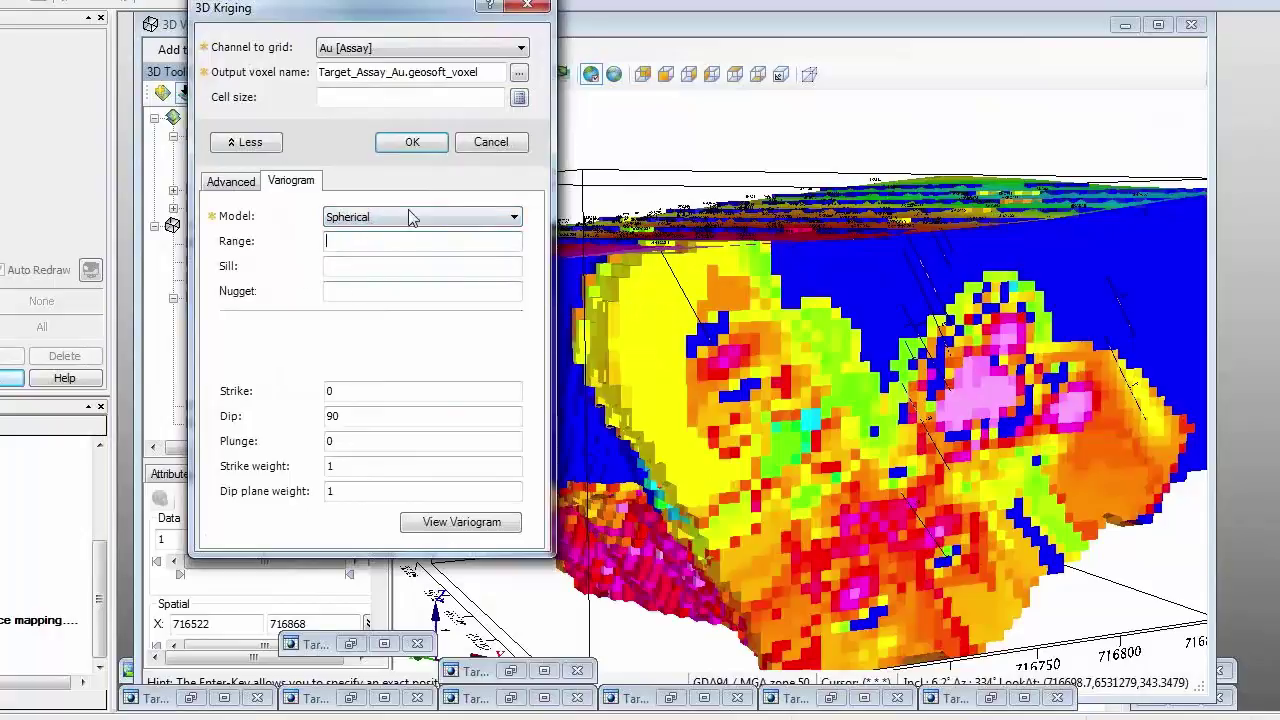
left_click(539, 10)
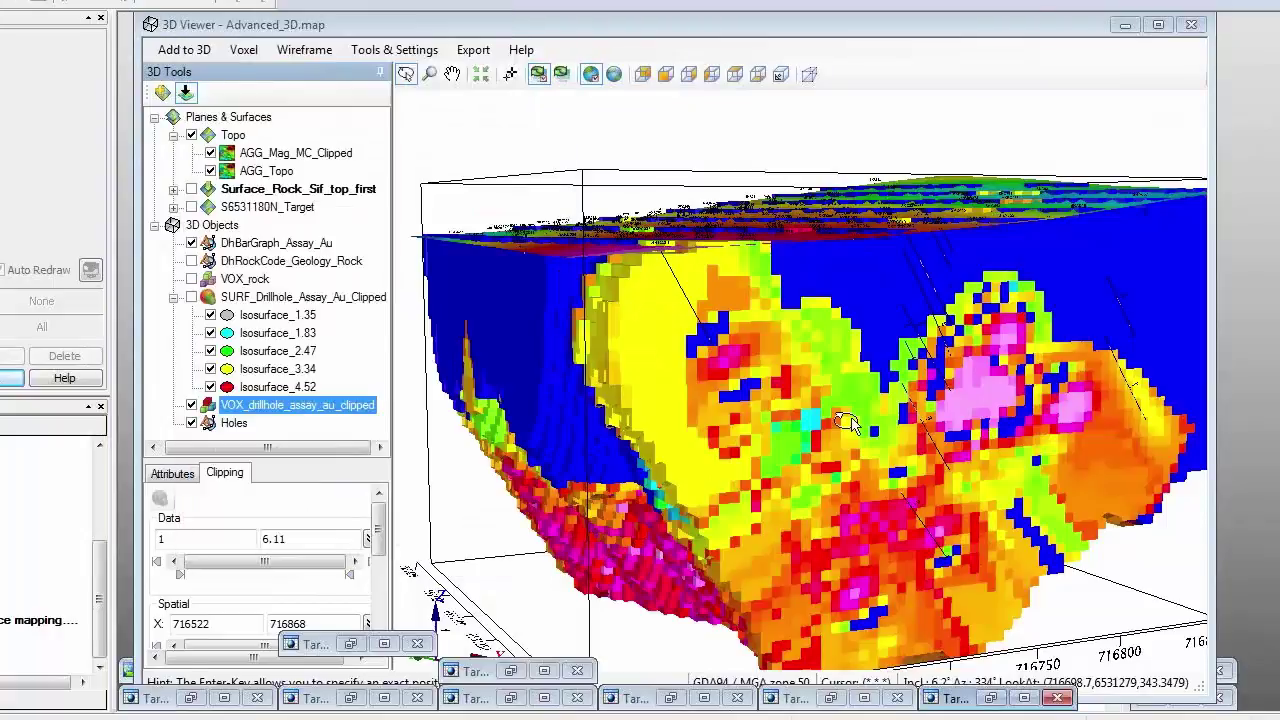
Step: Adjust the transparency of the Au assay voxel, trying 26%
left_click(172, 473)
left_click_drag(182, 514, 224, 514)
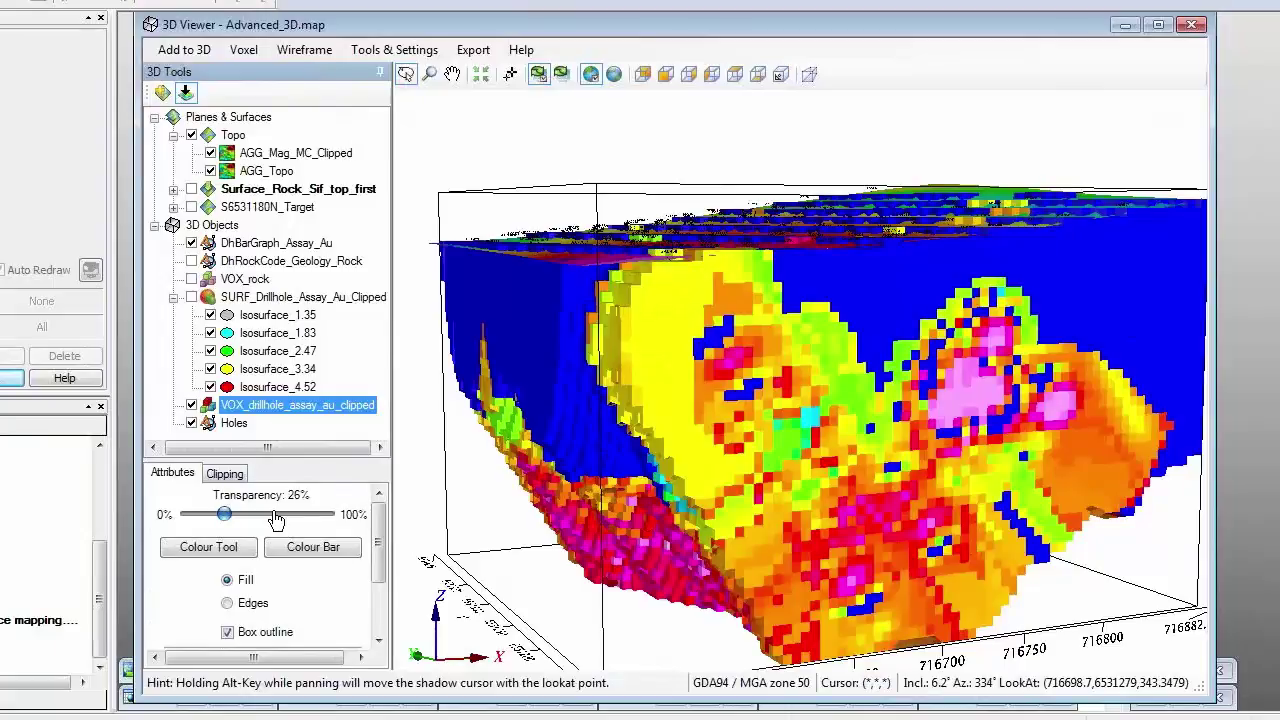
left_click(276, 516)
Step: Clip the Au assay voxel's X range to start at 716599, and restore its start to 716522
left_click(232, 472)
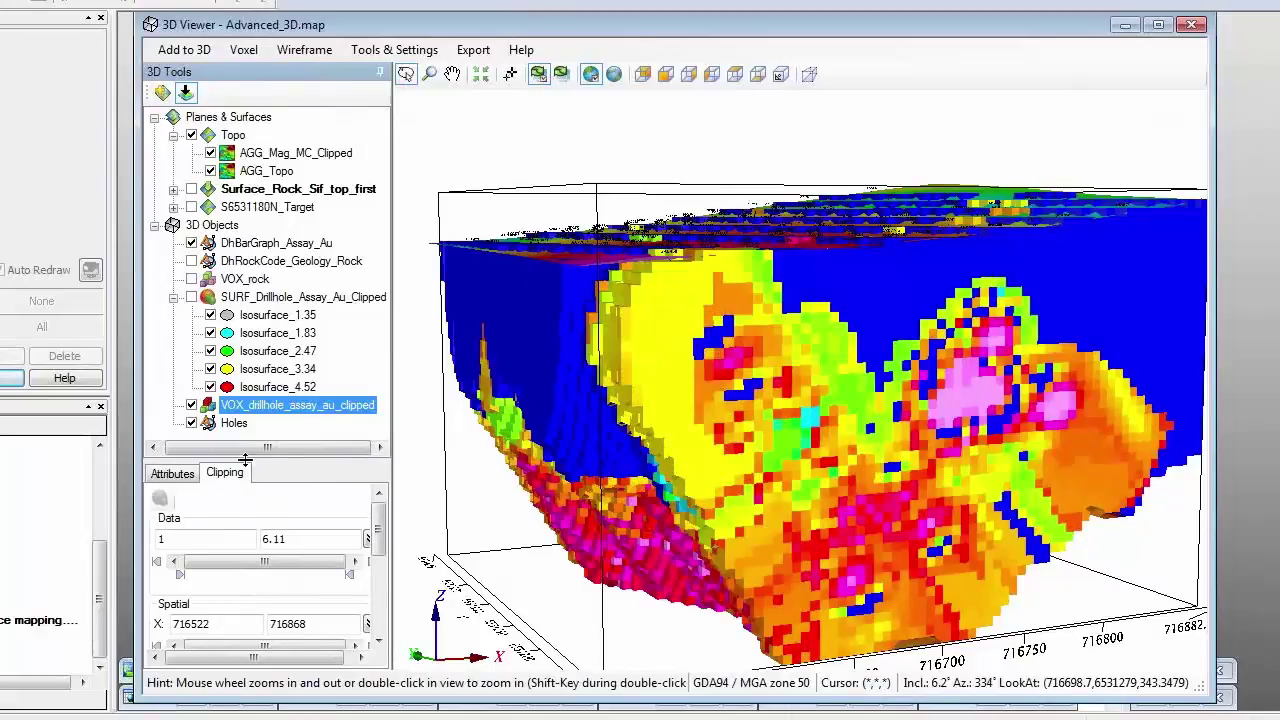
left_click_drag(245, 459, 245, 417)
left_click_drag(180, 616, 224, 615)
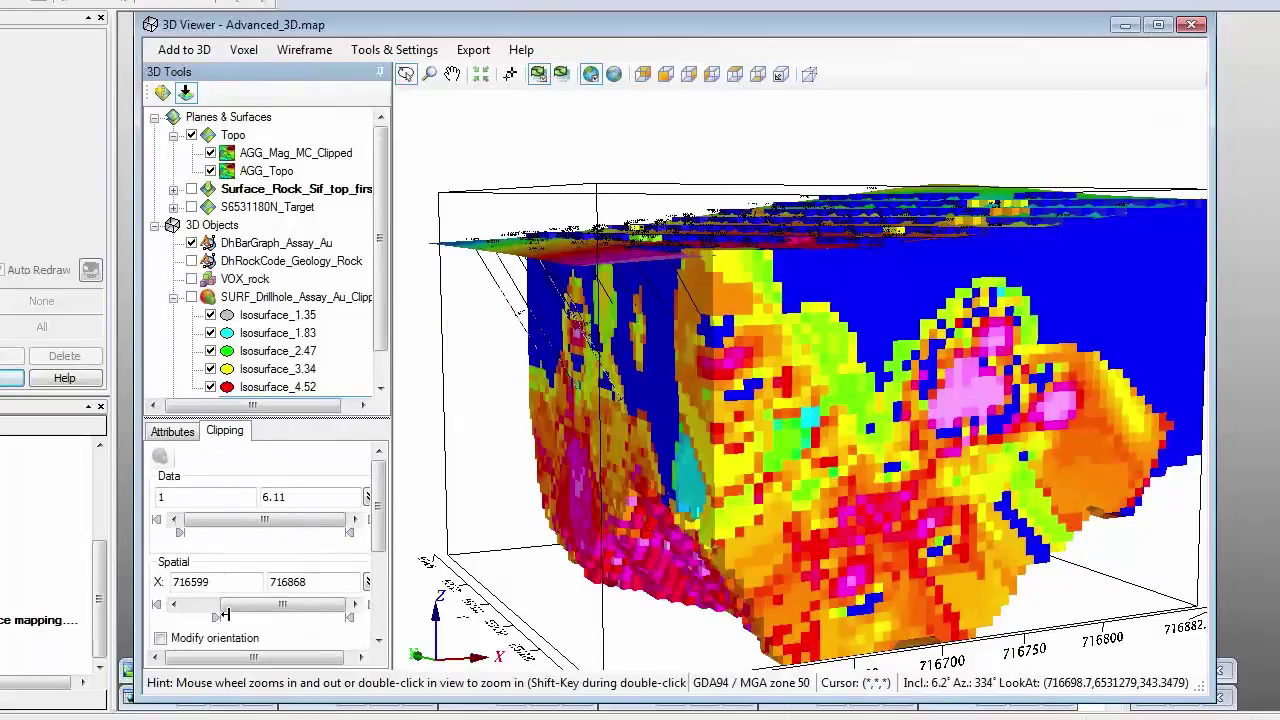
left_click_drag(226, 615, 128, 608)
Step: Raise the Au assay voxel's minimum data clipping value to 1.47 and examine the remaining high-grade cells among the drillholes
left_click_drag(181, 531, 191, 531)
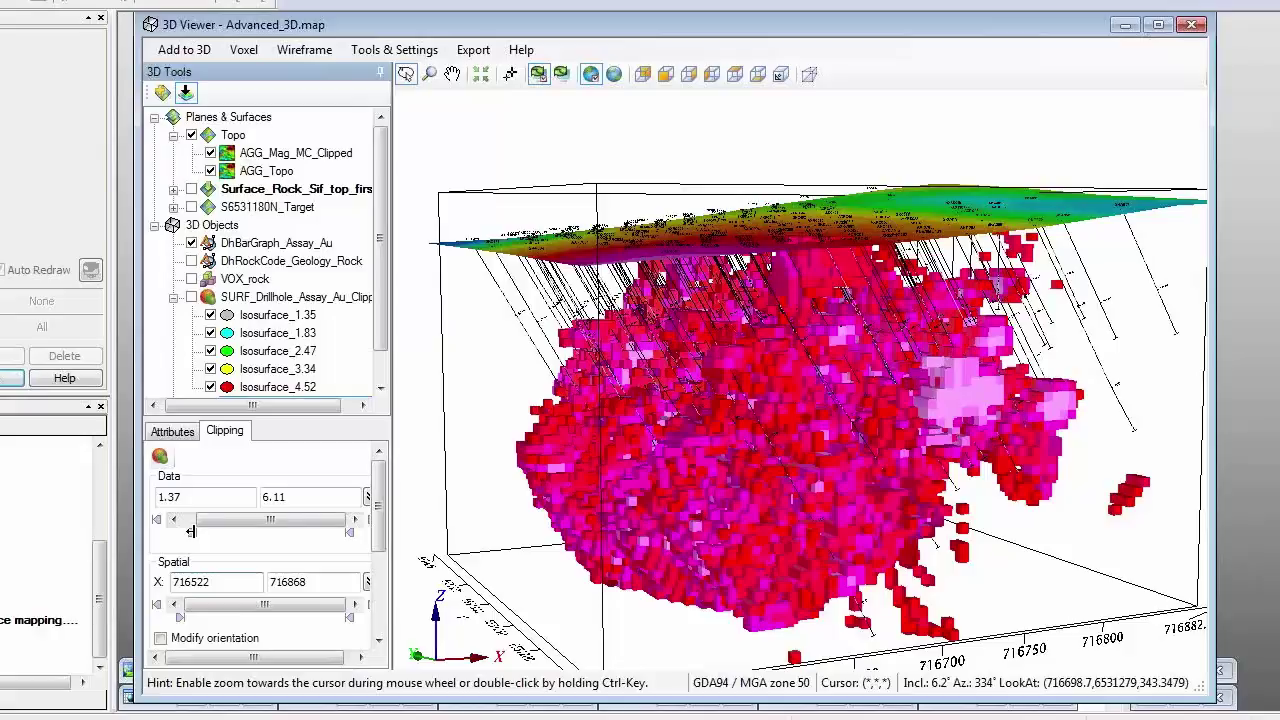
left_click_drag(191, 531, 195, 531)
left_click_drag(870, 470, 819, 450)
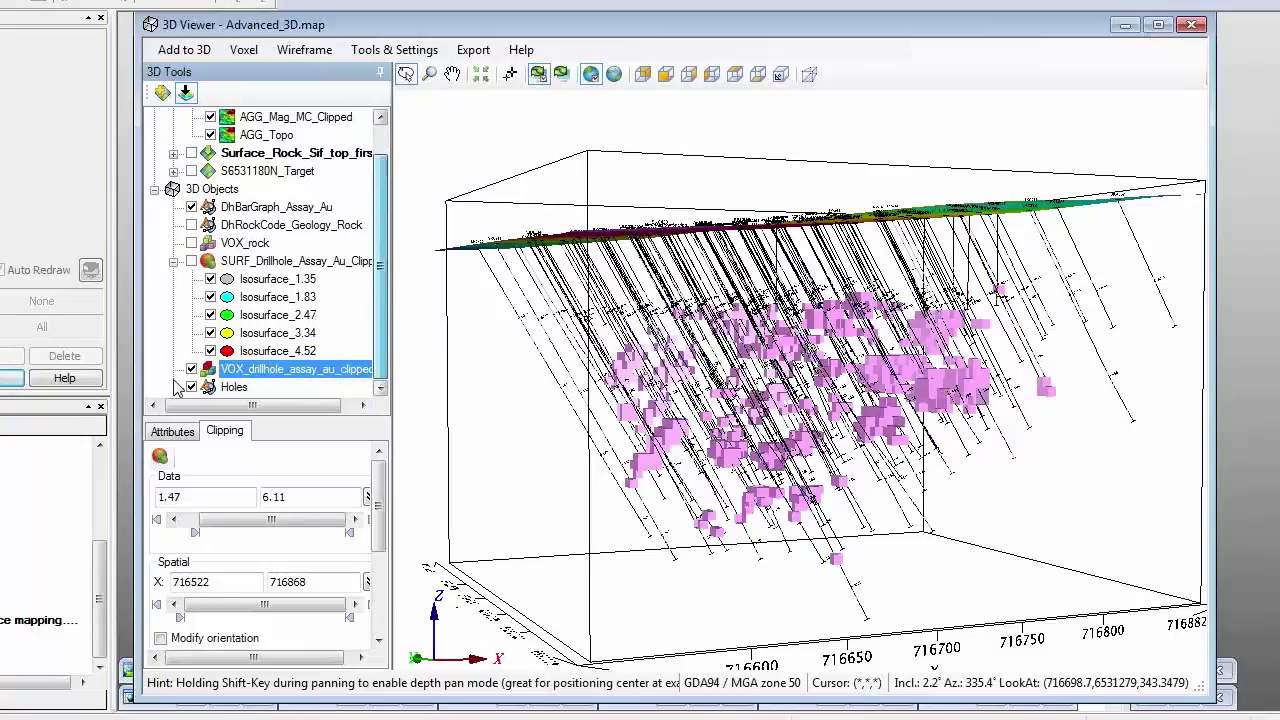
Step: Hide the Au assay voxel, display the SURF_Drillhole_Assay_Au_Clipped isosurfaces to examine them around the drillholes, and hide them again
left_click(191, 369)
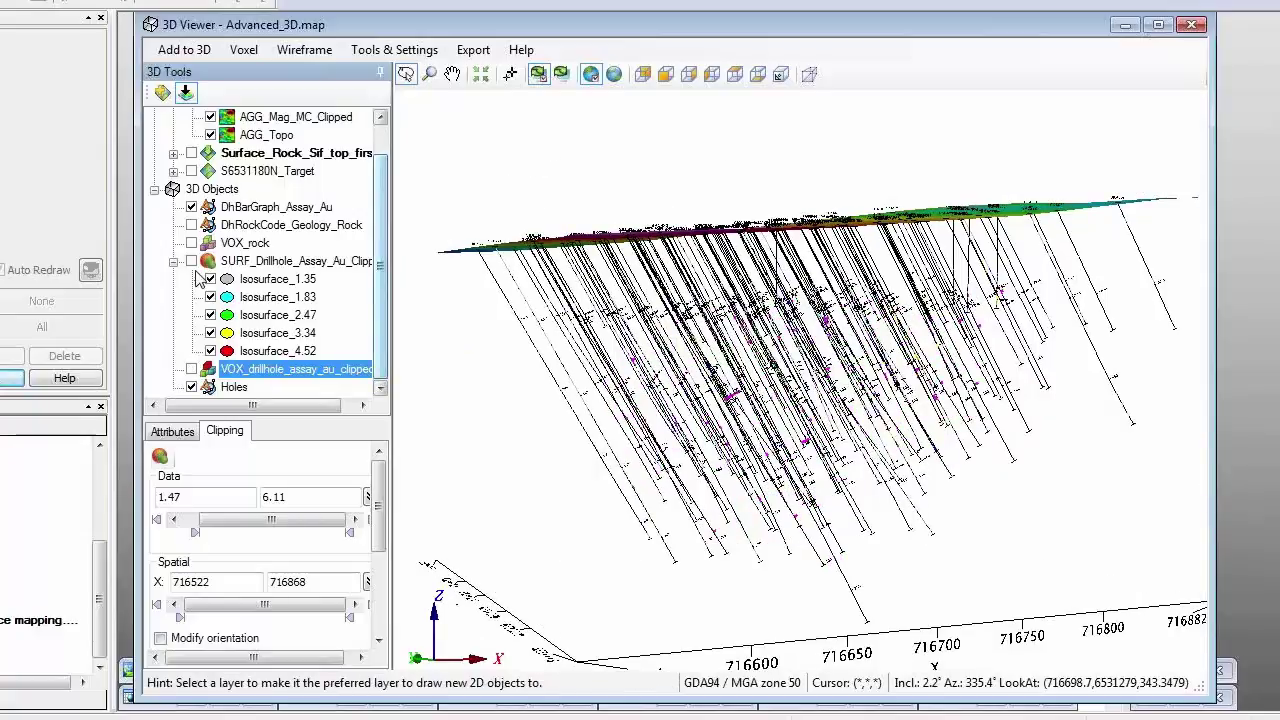
left_click(191, 262)
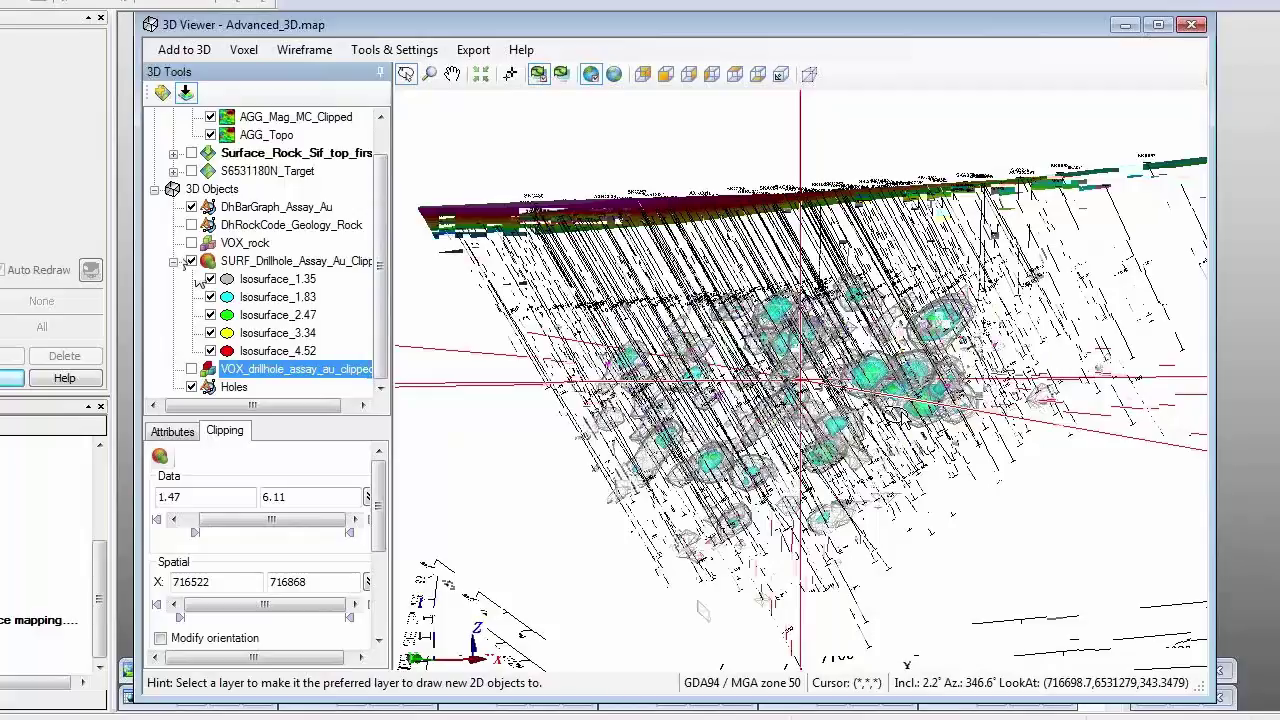
left_click_drag(703, 611, 660, 600)
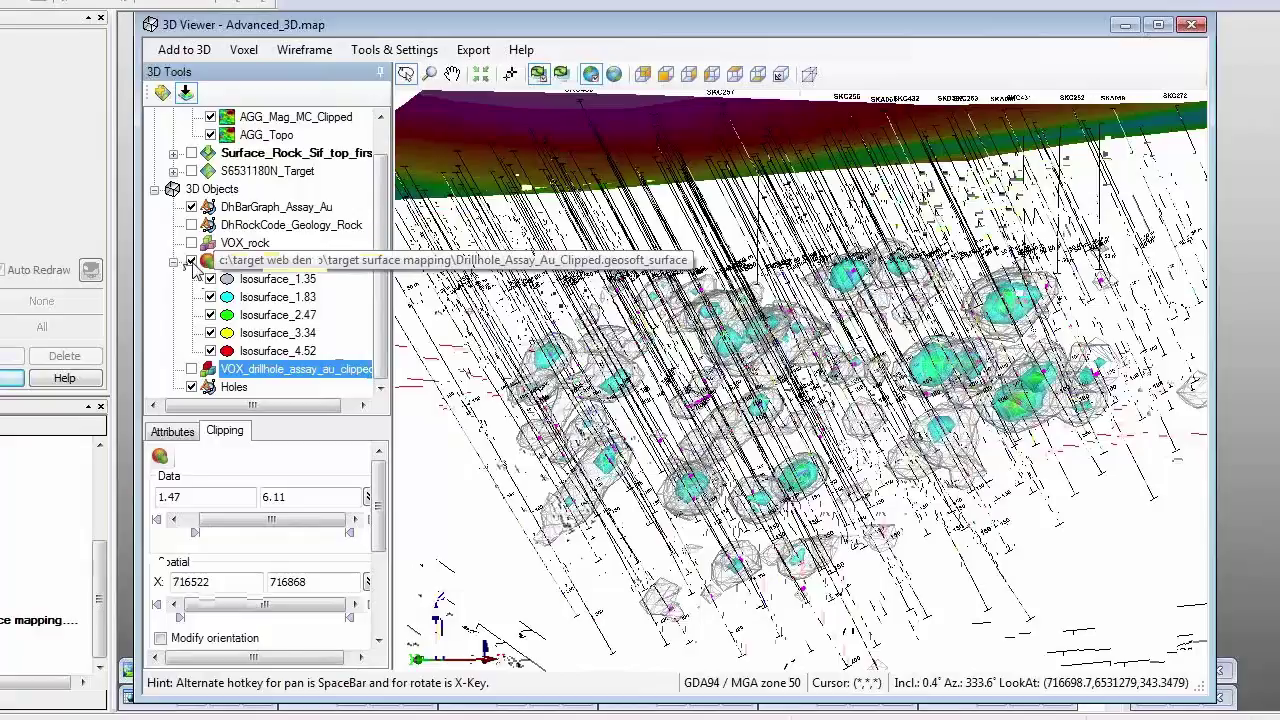
left_click(191, 262)
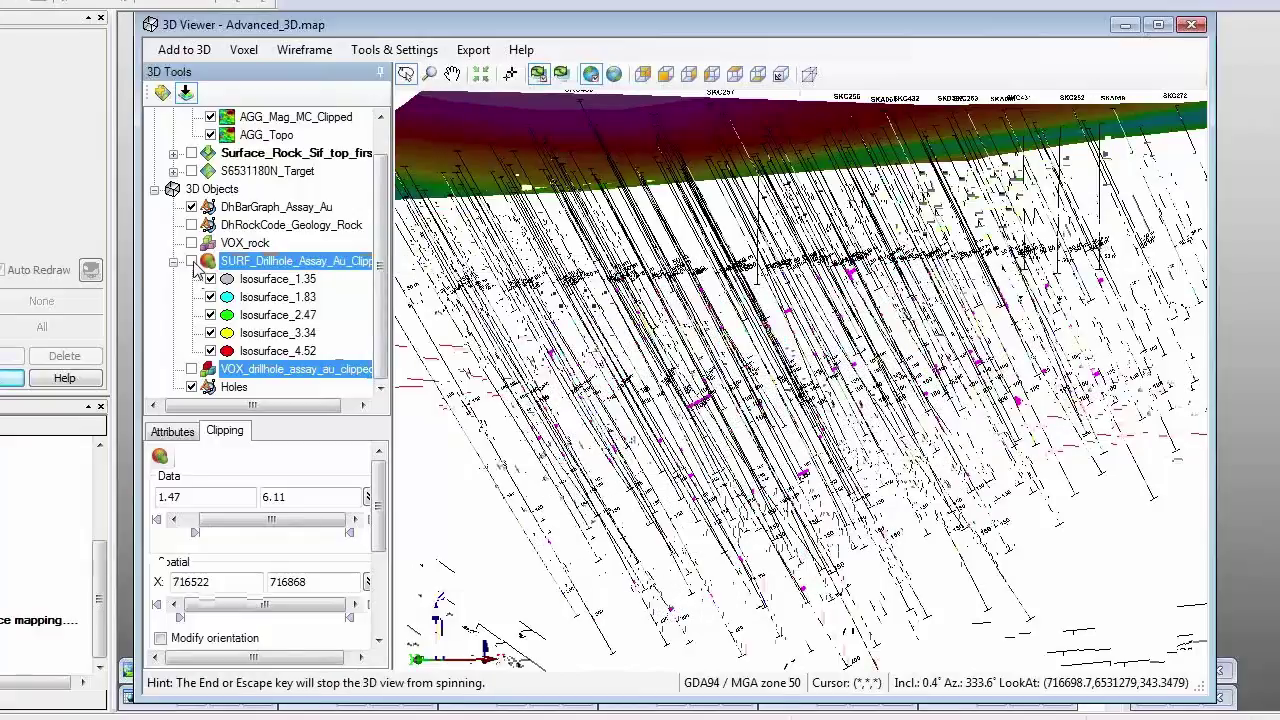
Step: Display the VOX_rock lithology voxel and examine its rock units from different sides around the drillholes
left_click_drag(760, 325, 788, 338)
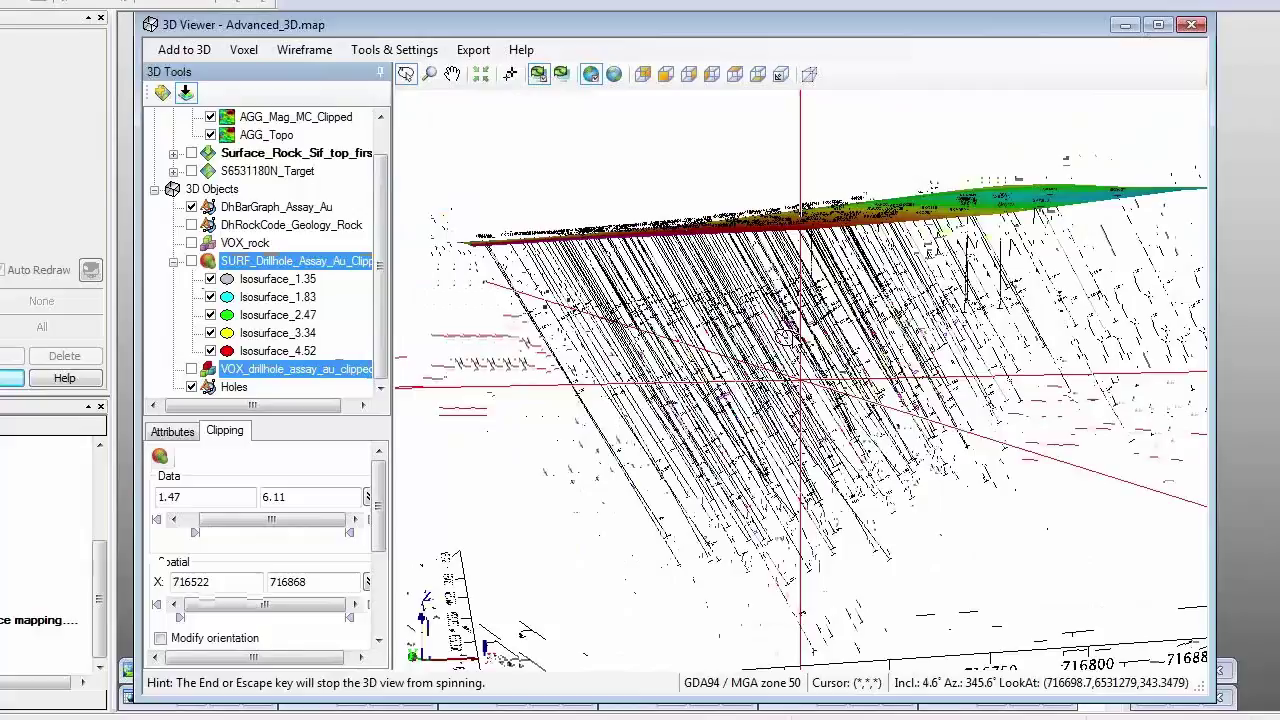
scroll(378, 228, "up", 1)
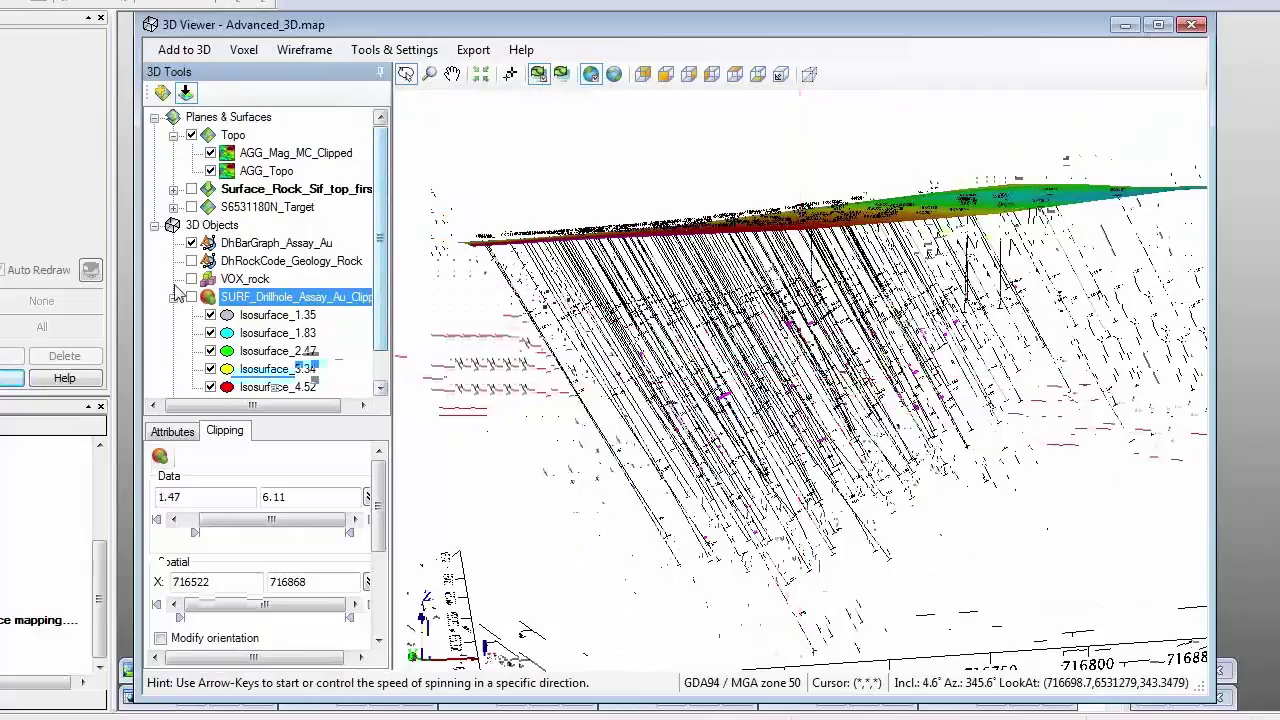
left_click(191, 279)
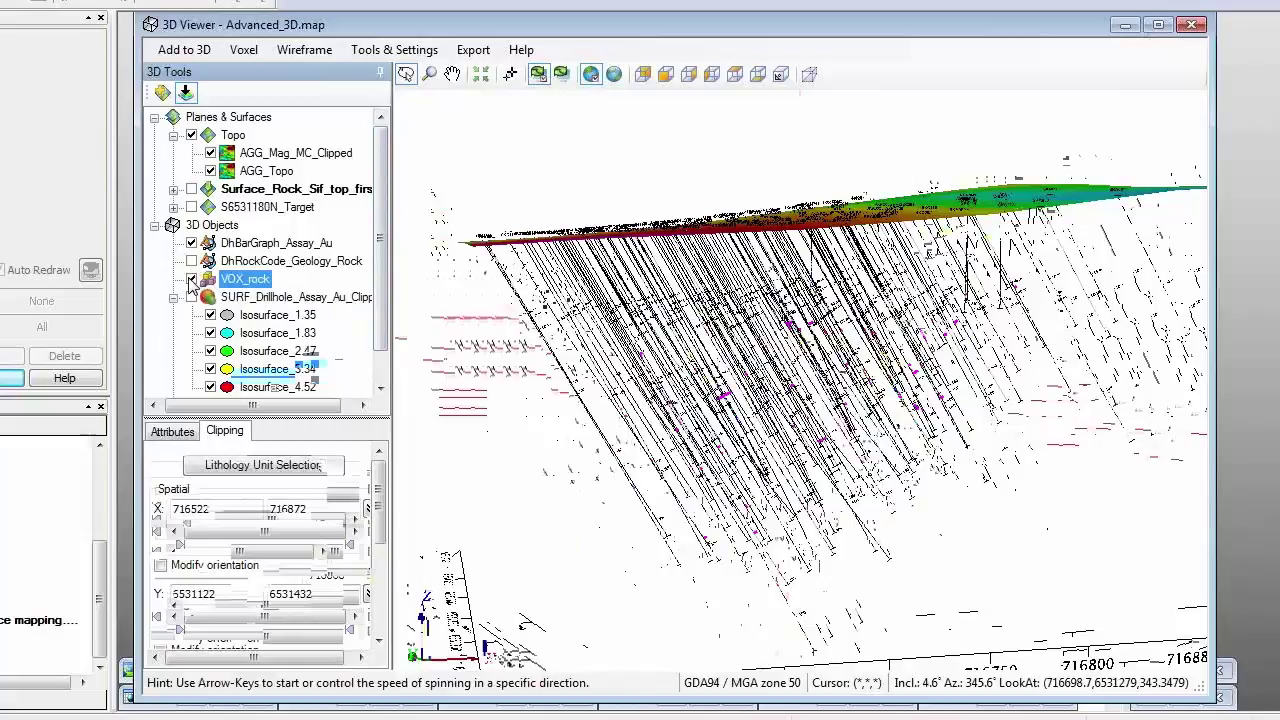
left_click(258, 466)
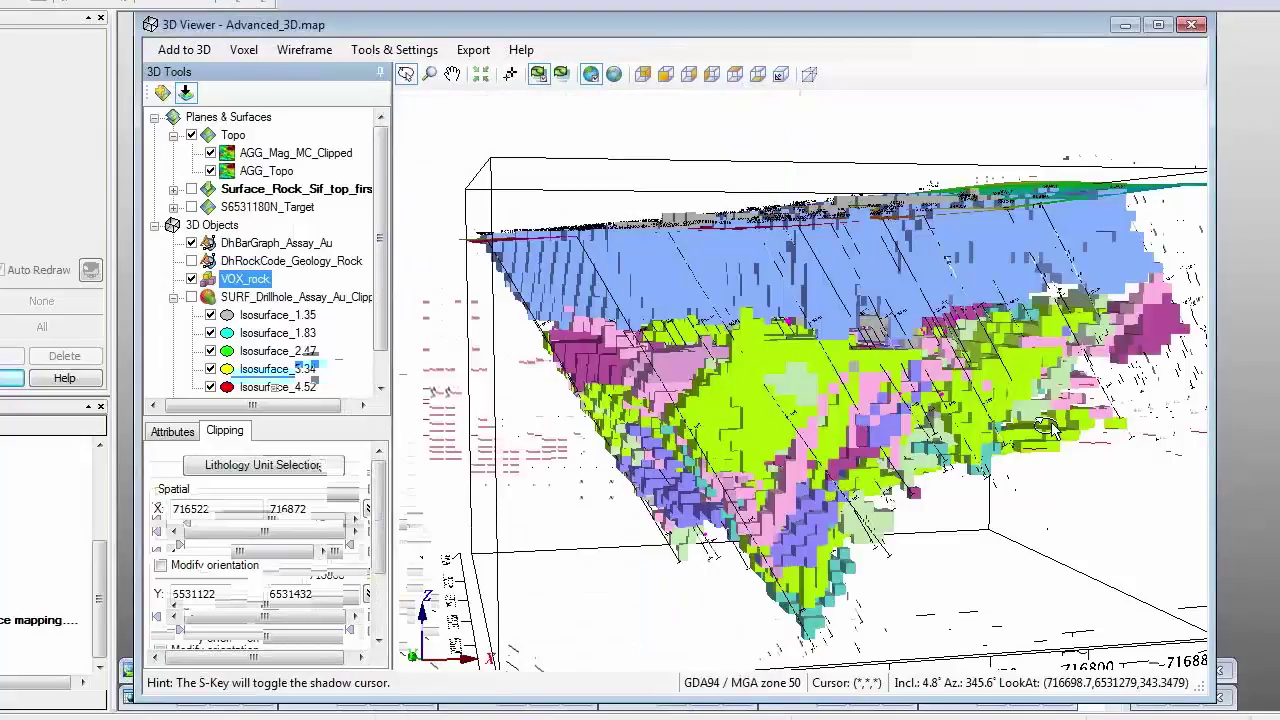
left_click_drag(1052, 428, 700, 420)
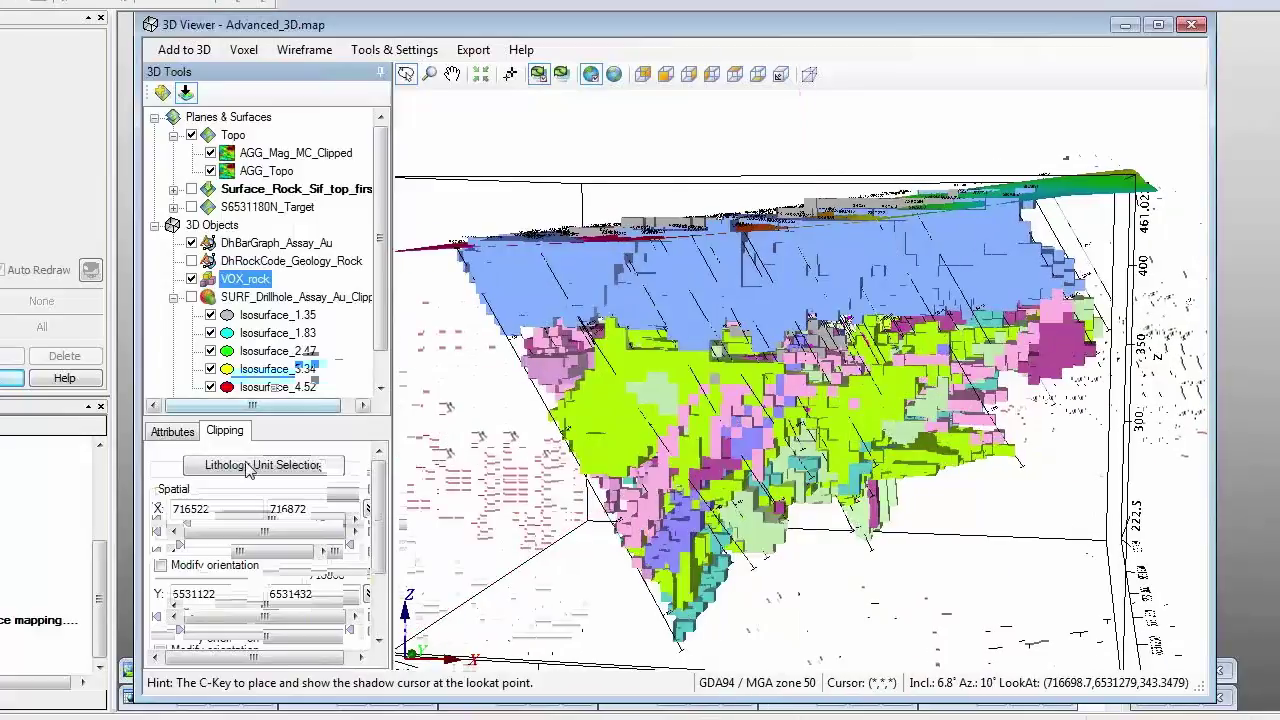
Step: Restrict the VOX_rock voxel to the Sif lithology unit only and examine the unit's shape among the drillholes
left_click(249, 467)
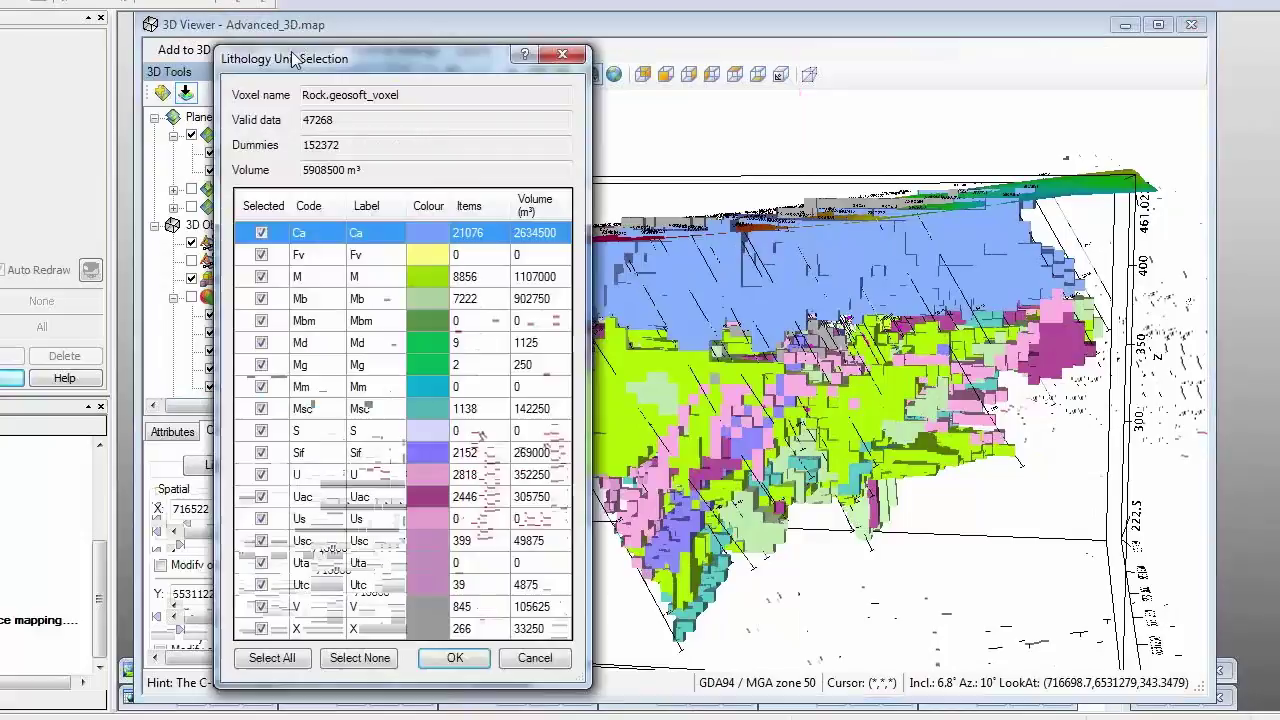
left_click_drag(249, 54, 145, 13)
left_click(260, 613)
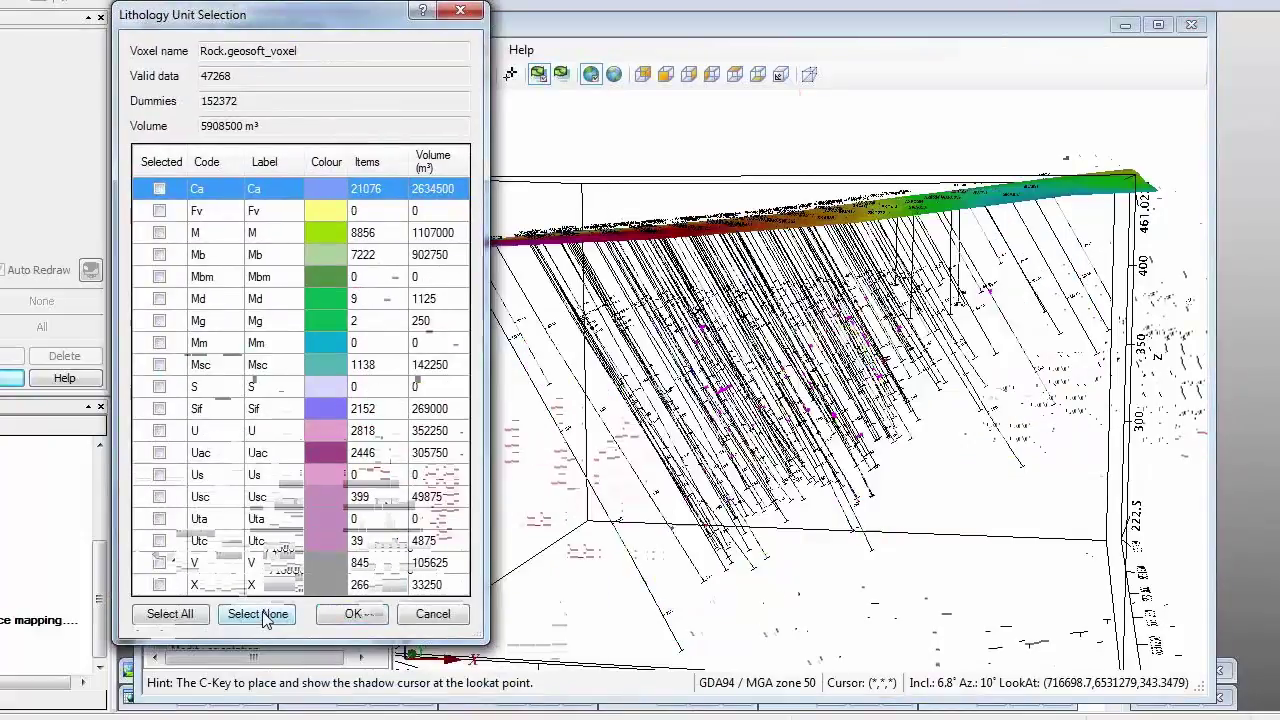
left_click(159, 408)
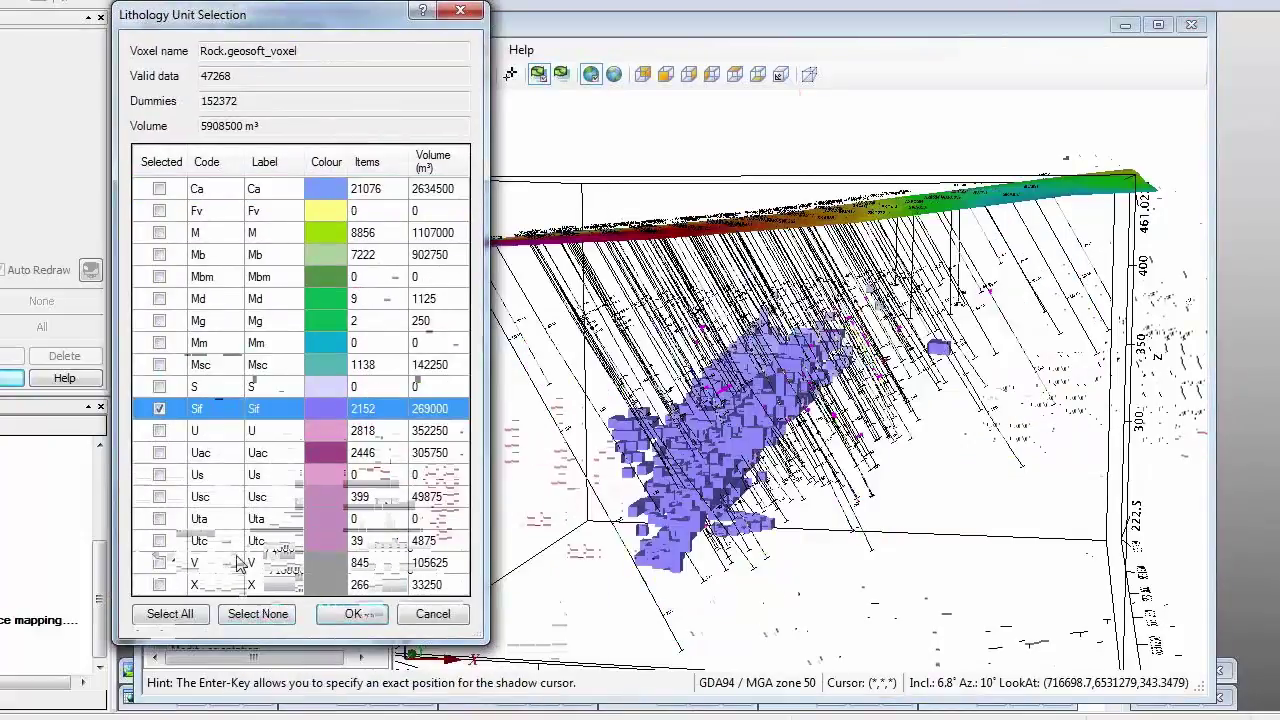
left_click(360, 614)
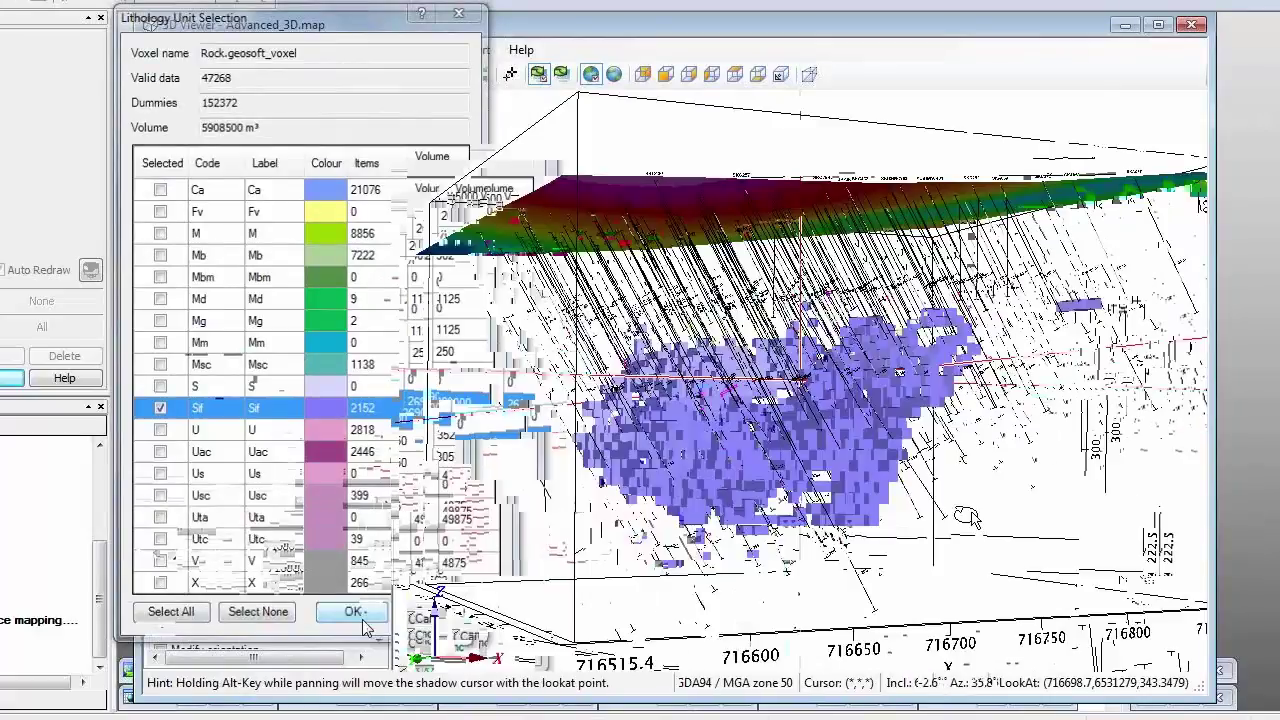
left_click_drag(968, 517, 765, 372)
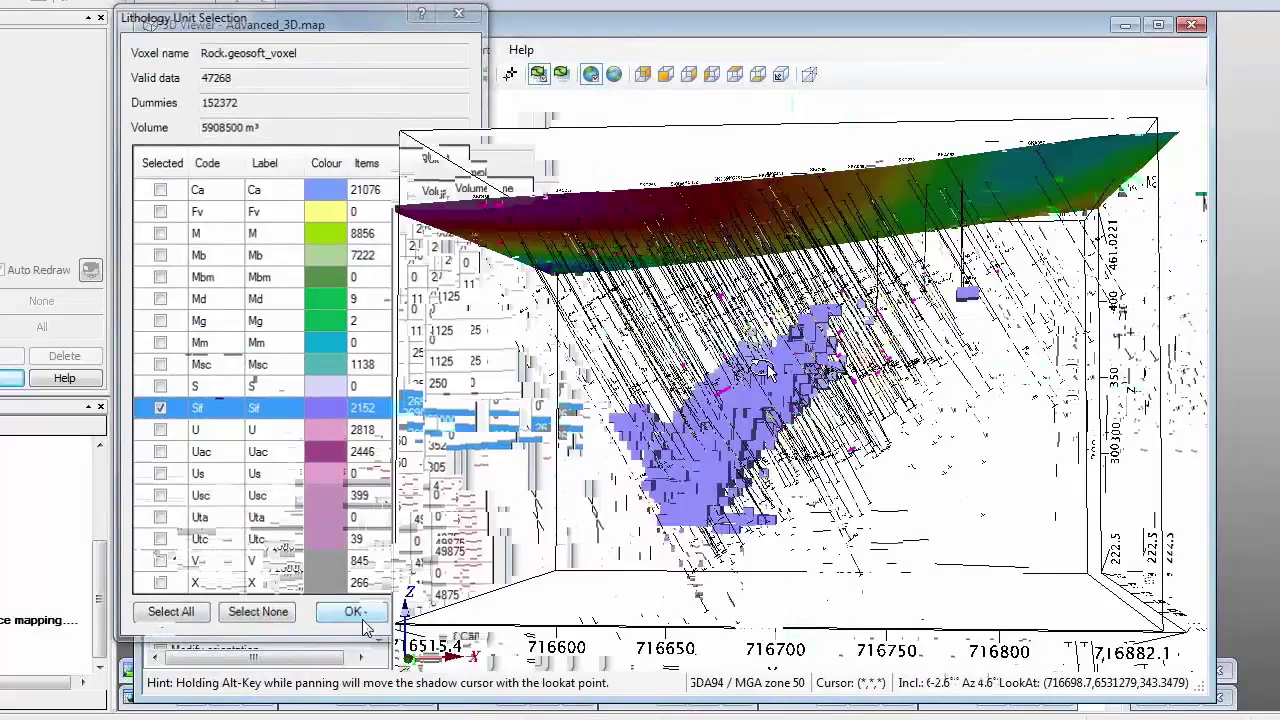
left_click_drag(765, 372, 800, 380)
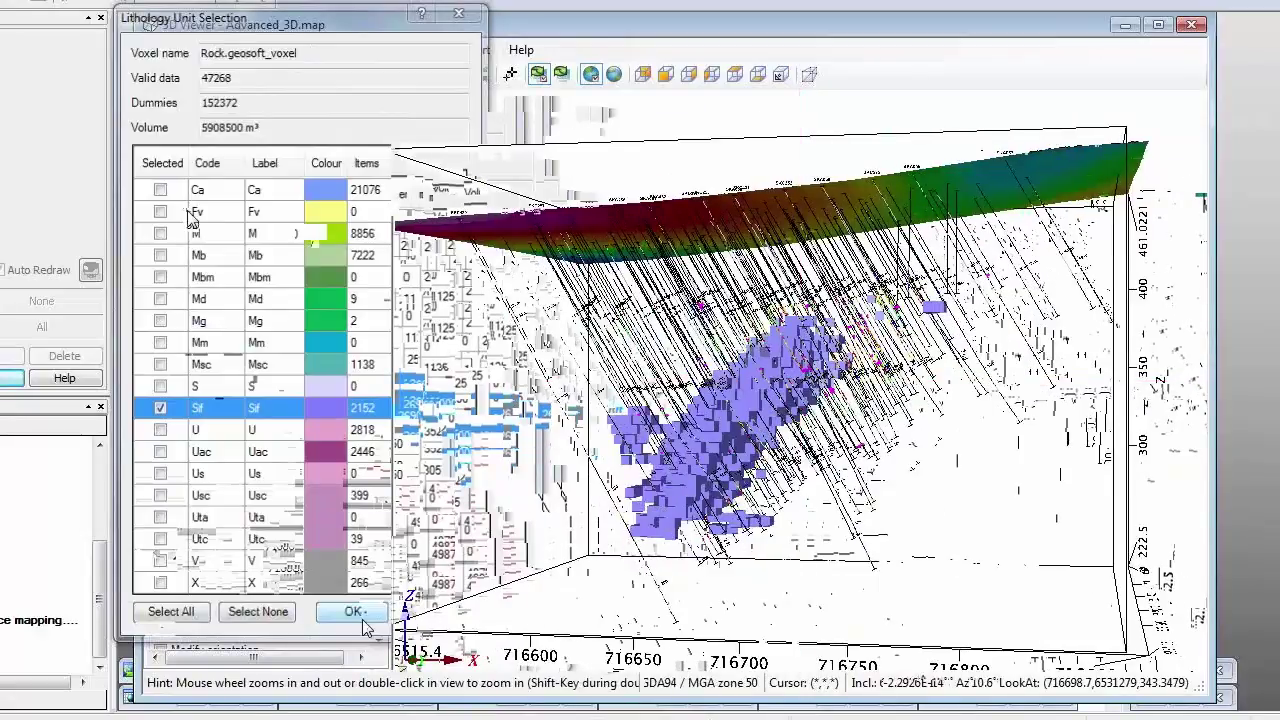
Step: Hide the VOX_rock voxel, display the Surface_Rock_Sif_top surface in its place, and examine it from several sides
left_click(355, 612)
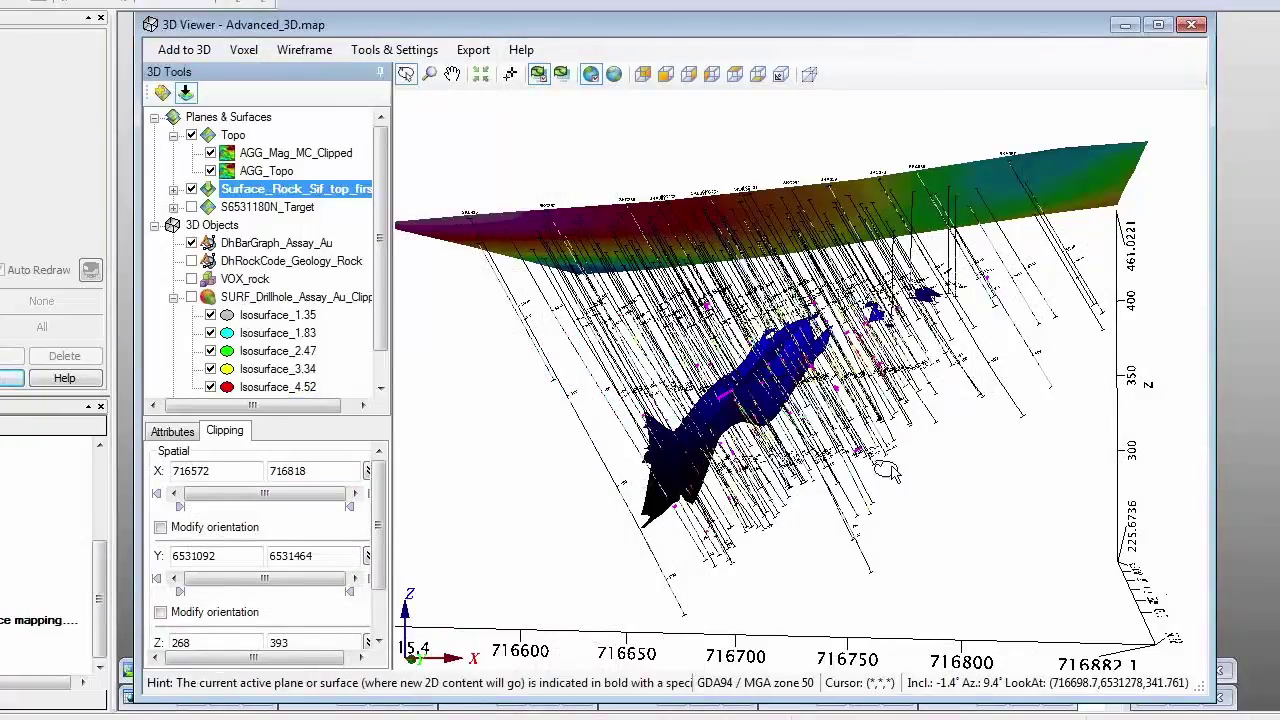
left_click_drag(889, 472, 803, 474)
left_click_drag(860, 385, 800, 380)
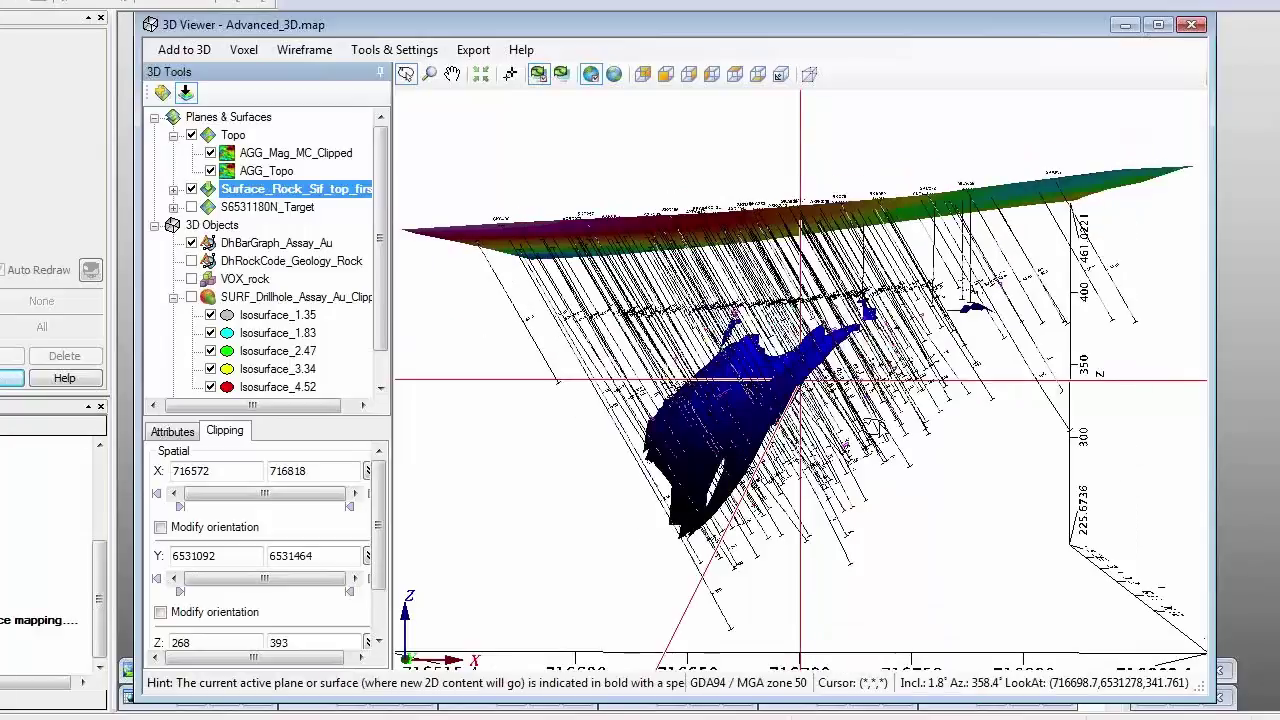
left_click_drag(870, 425, 1060, 418)
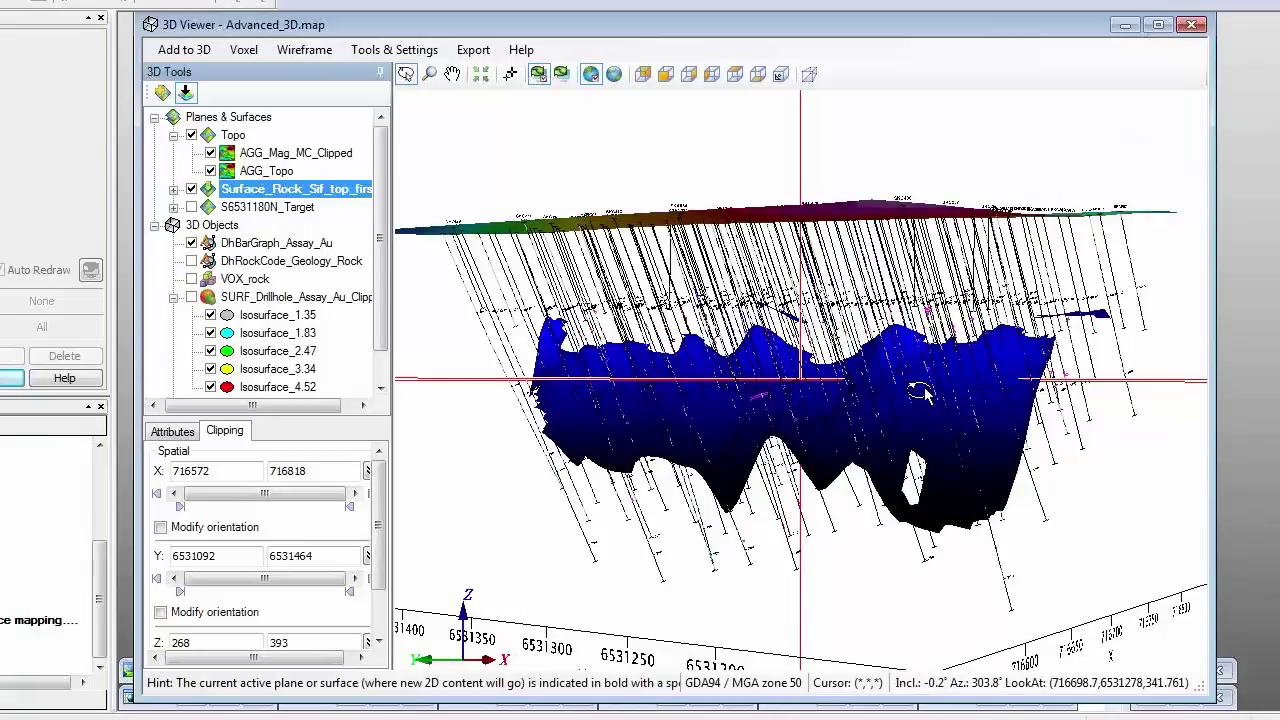
left_click(177, 52)
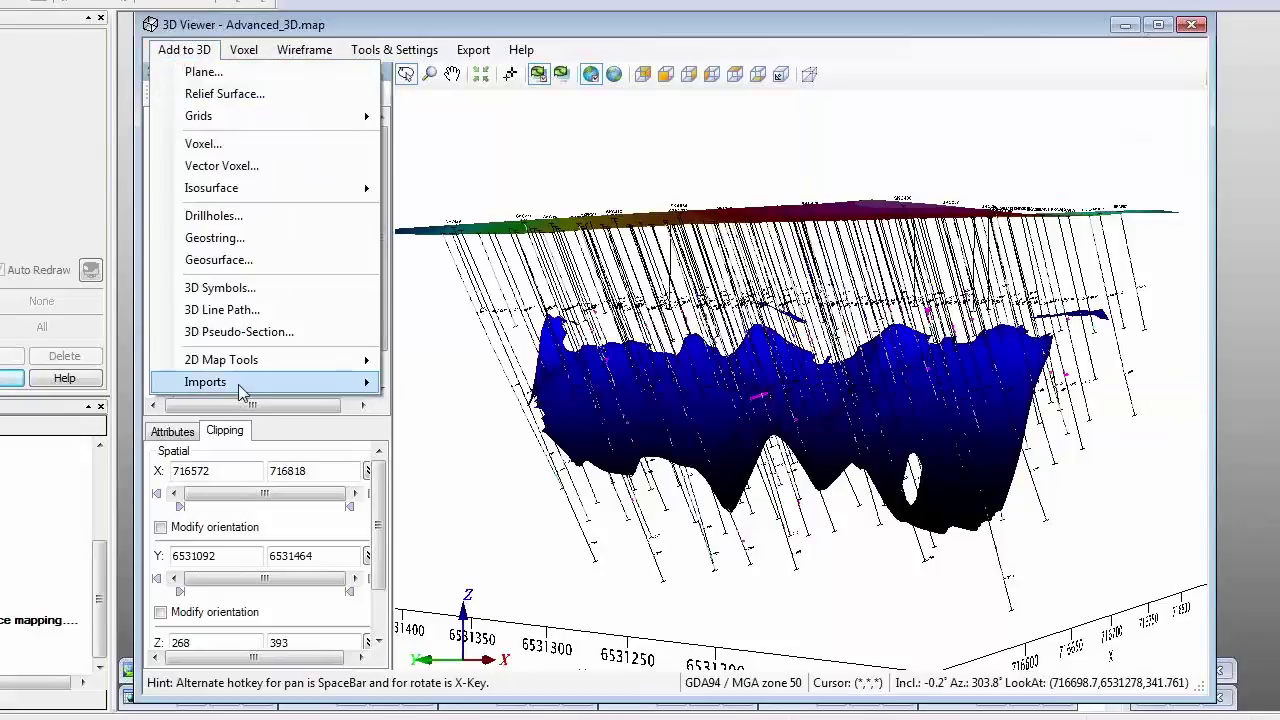
mouse_move(240, 390)
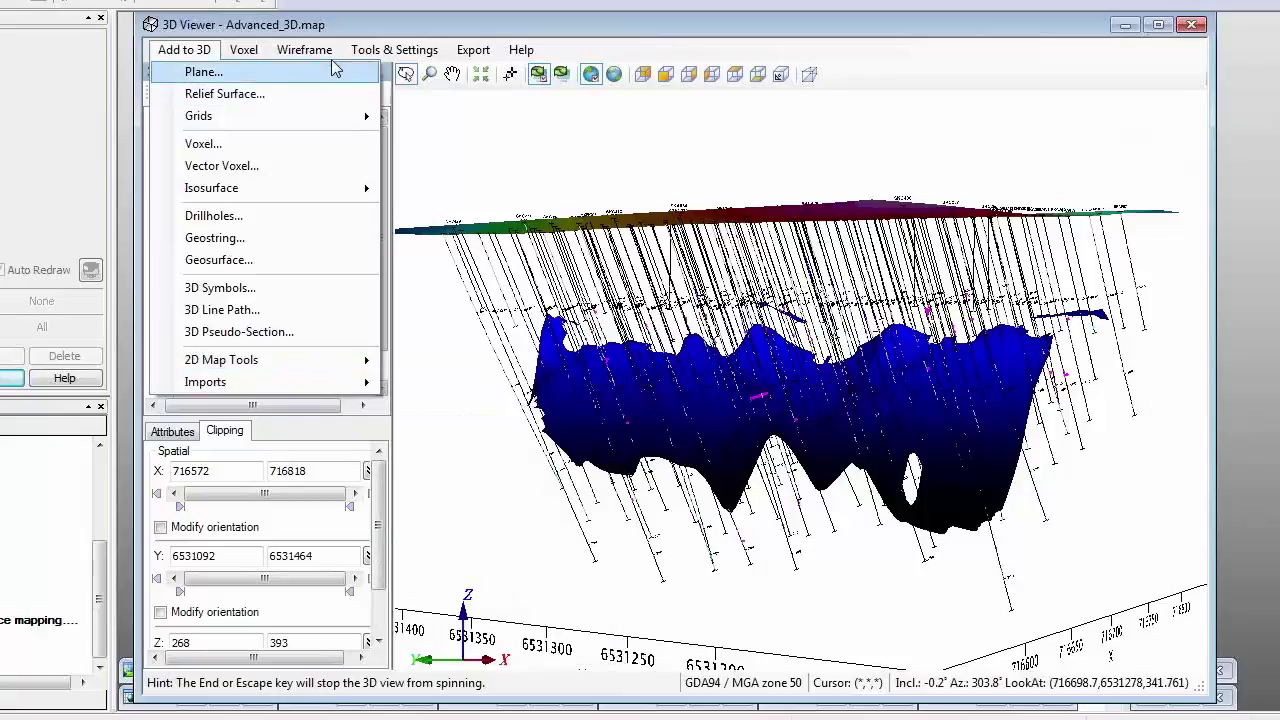
key("Escape")
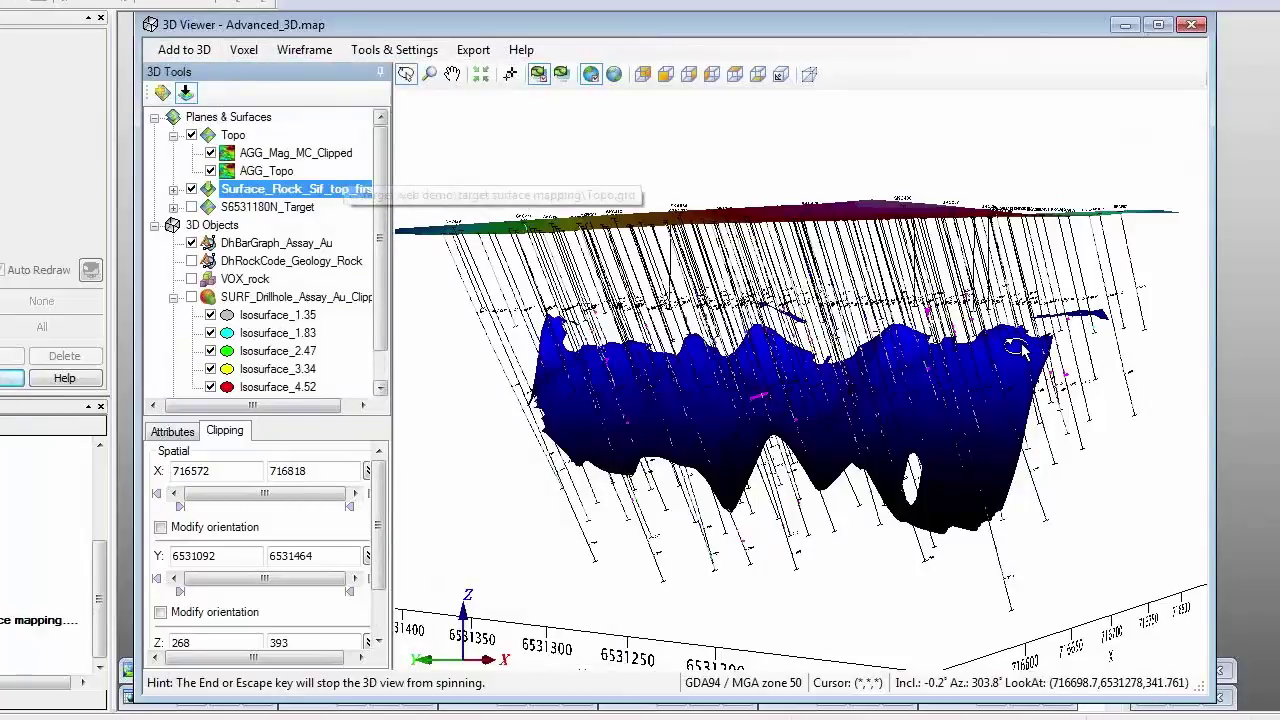
left_click_drag(1018, 347, 960, 375)
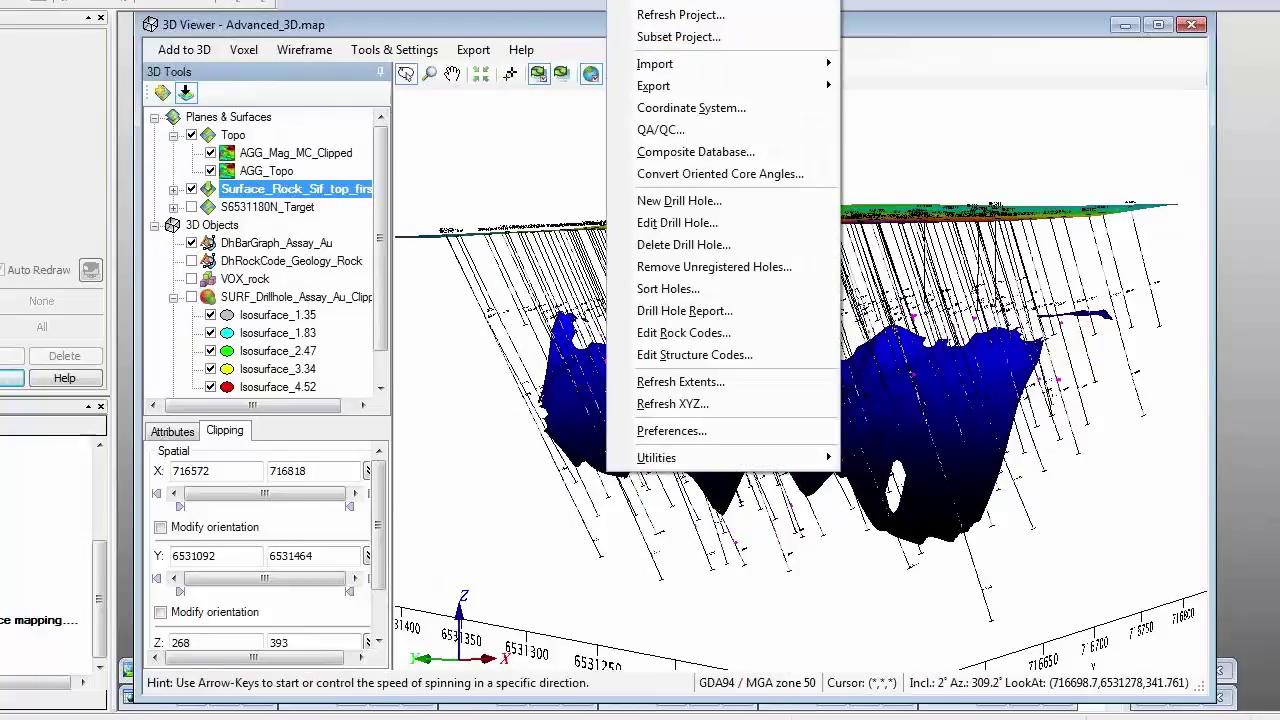
key("Escape")
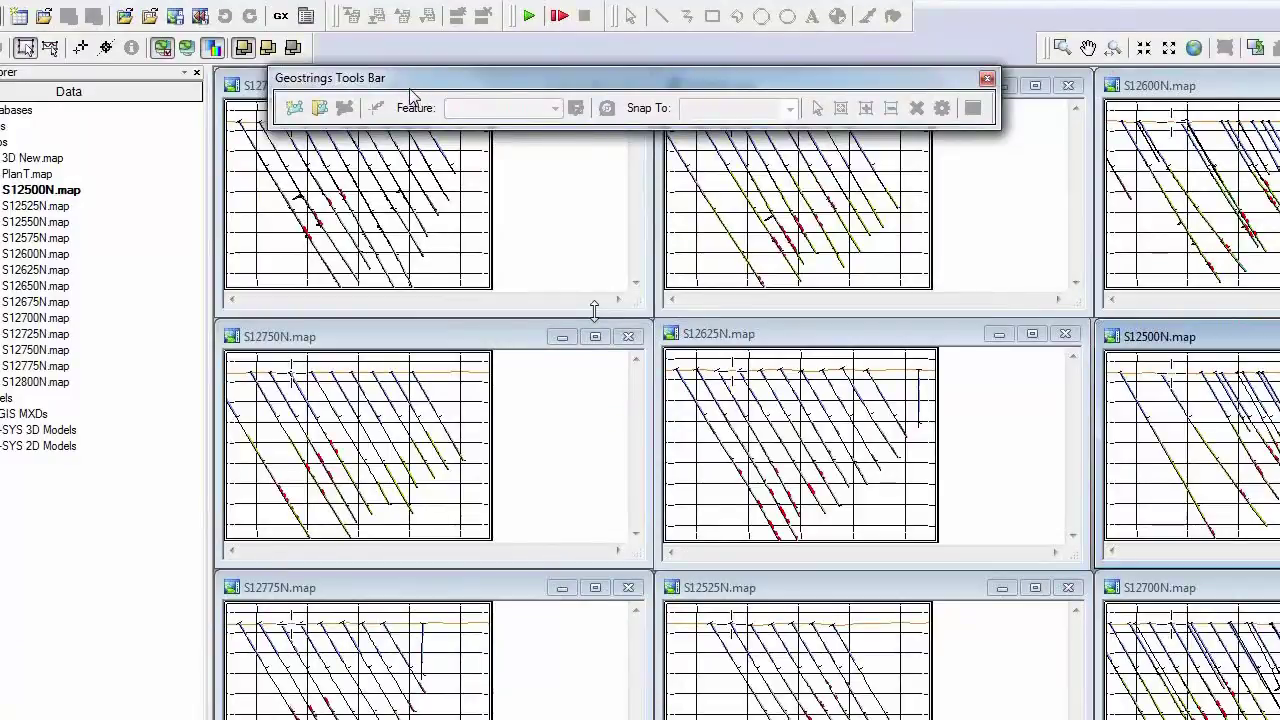
Step: Start a new geostring named Mt Palmer and add a polygon feature Overburden with blue fill and edge
left_click_drag(410, 90, 414, 96)
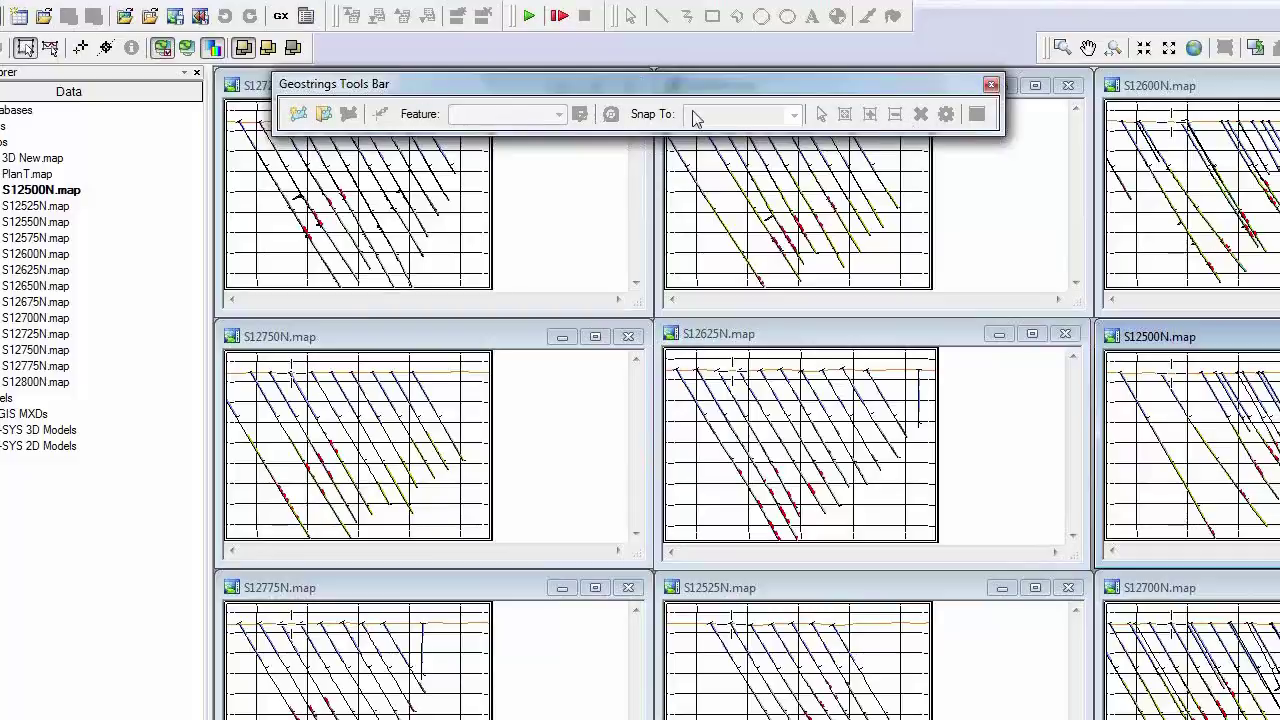
left_click(300, 115)
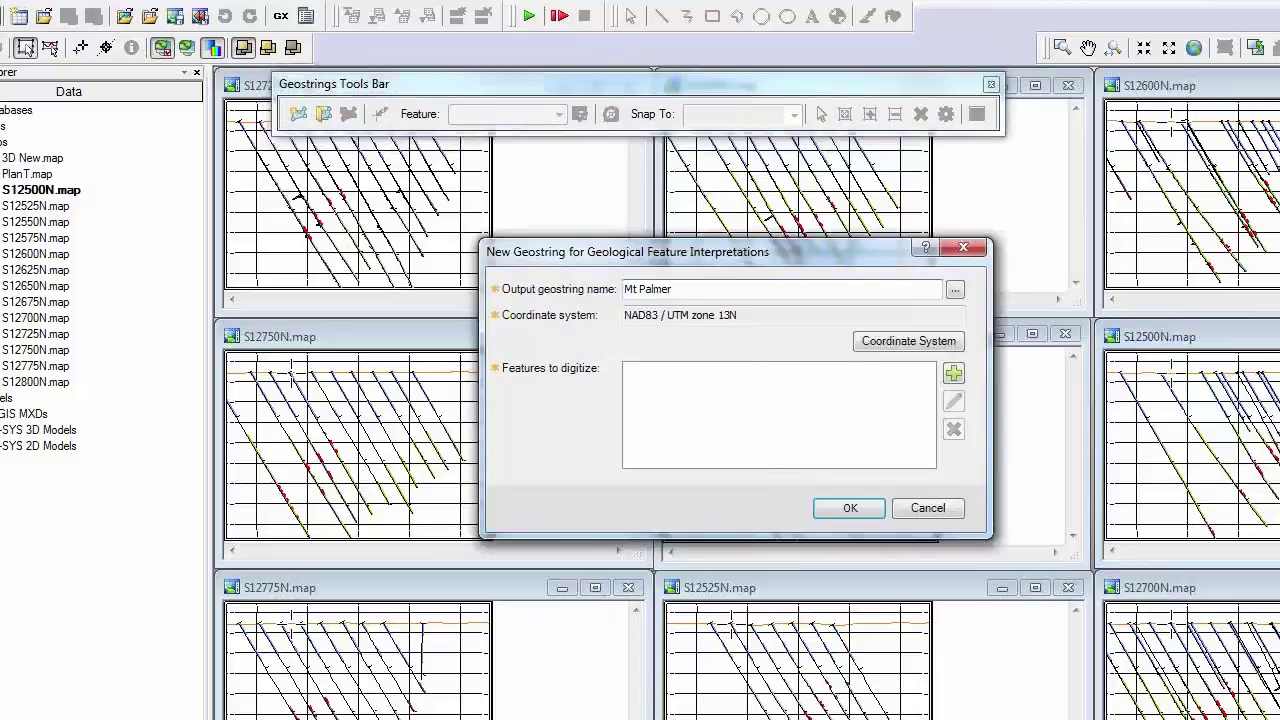
left_click(955, 377)
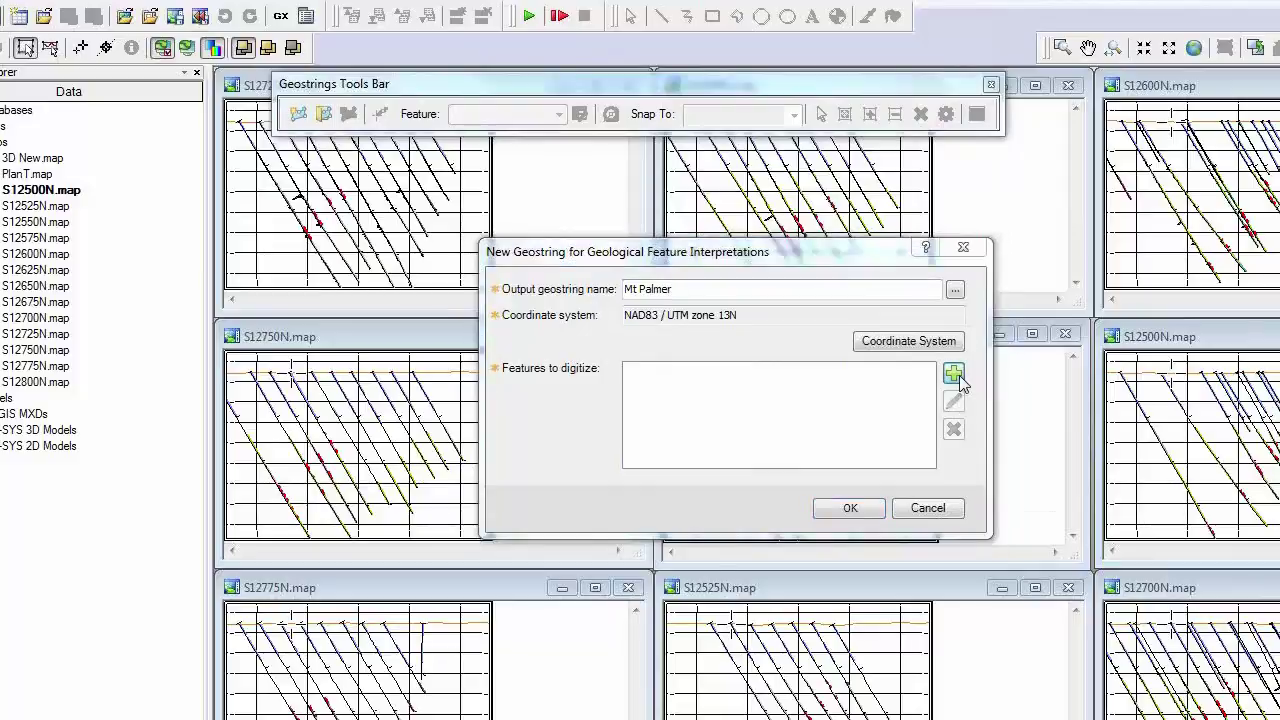
type("Overburden")
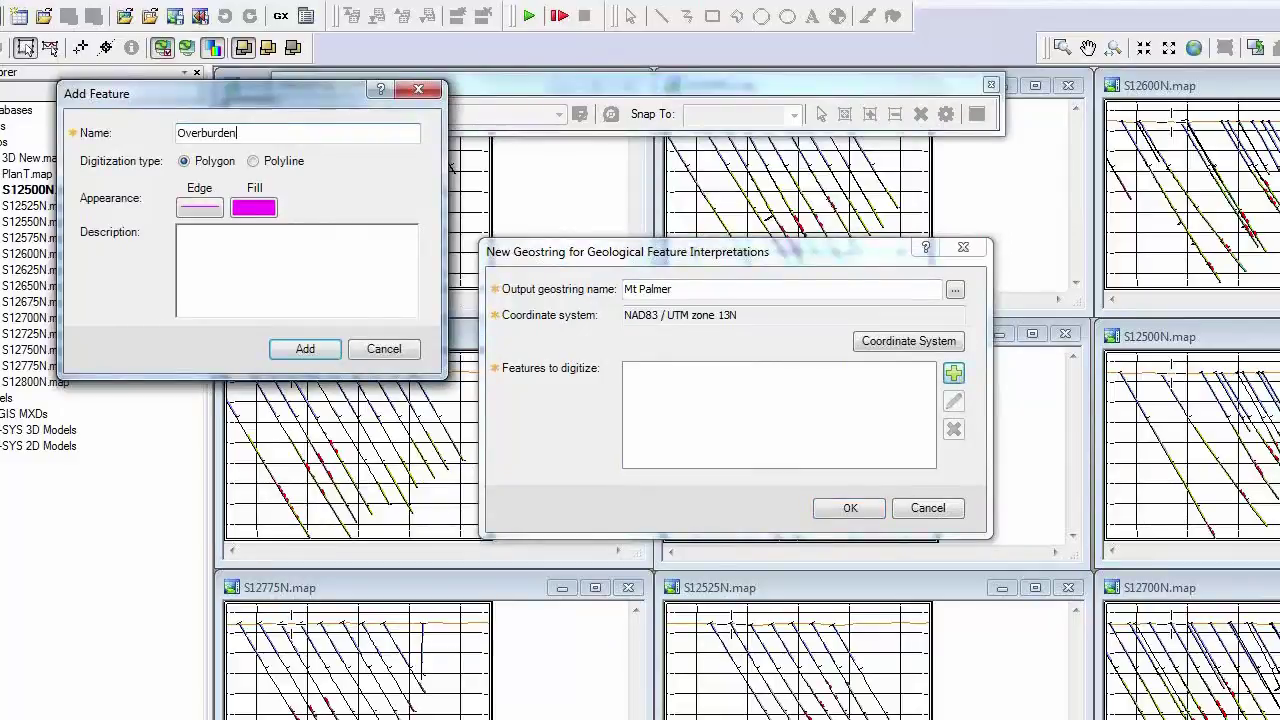
left_click(266, 217)
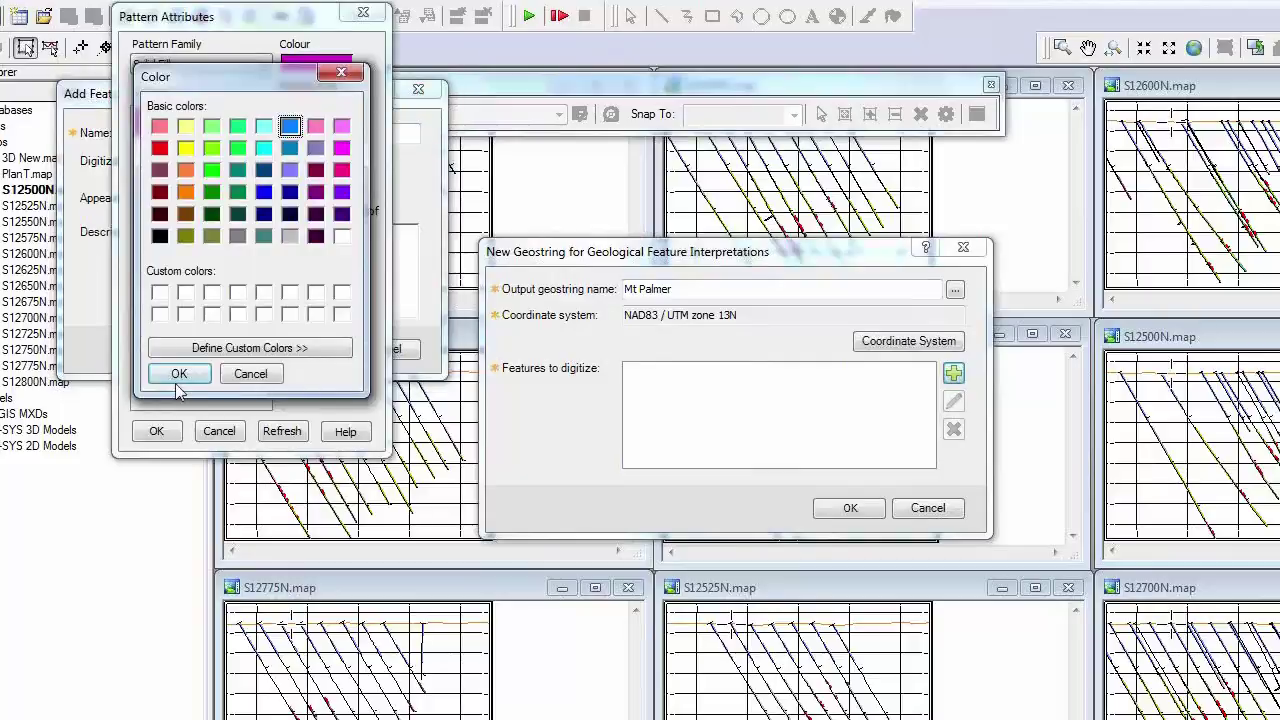
left_click(176, 380)
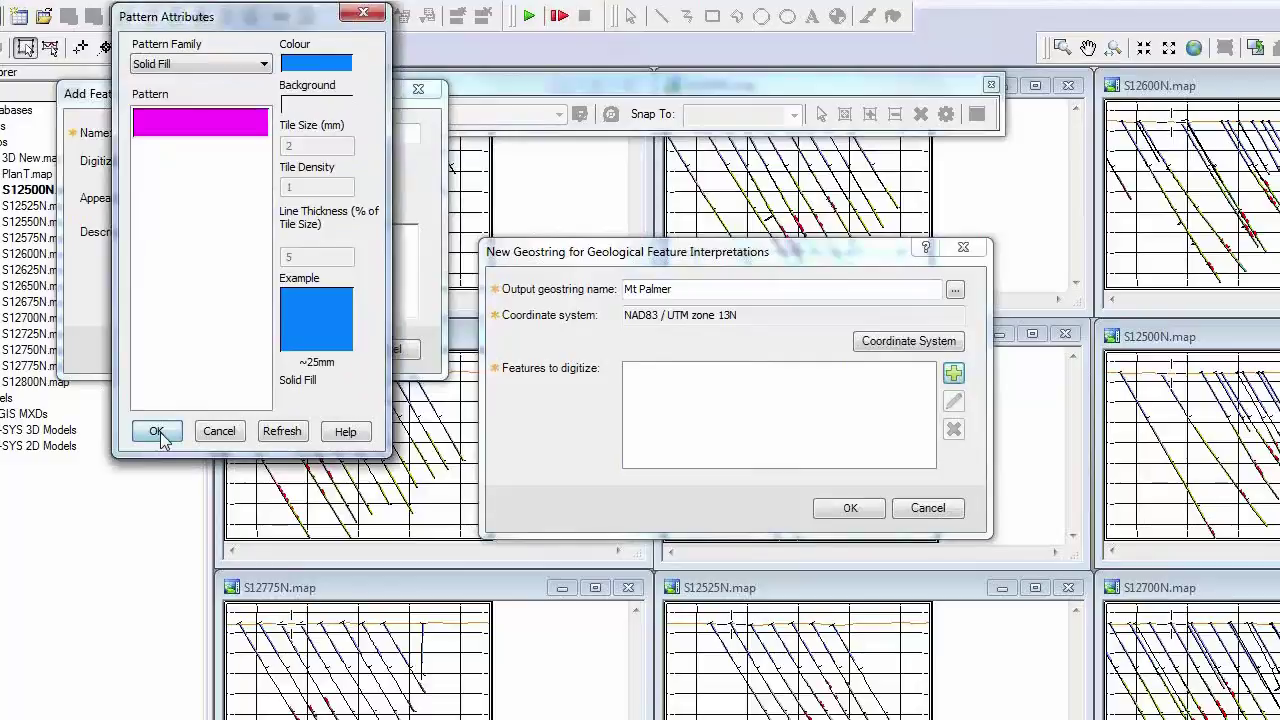
left_click(157, 432)
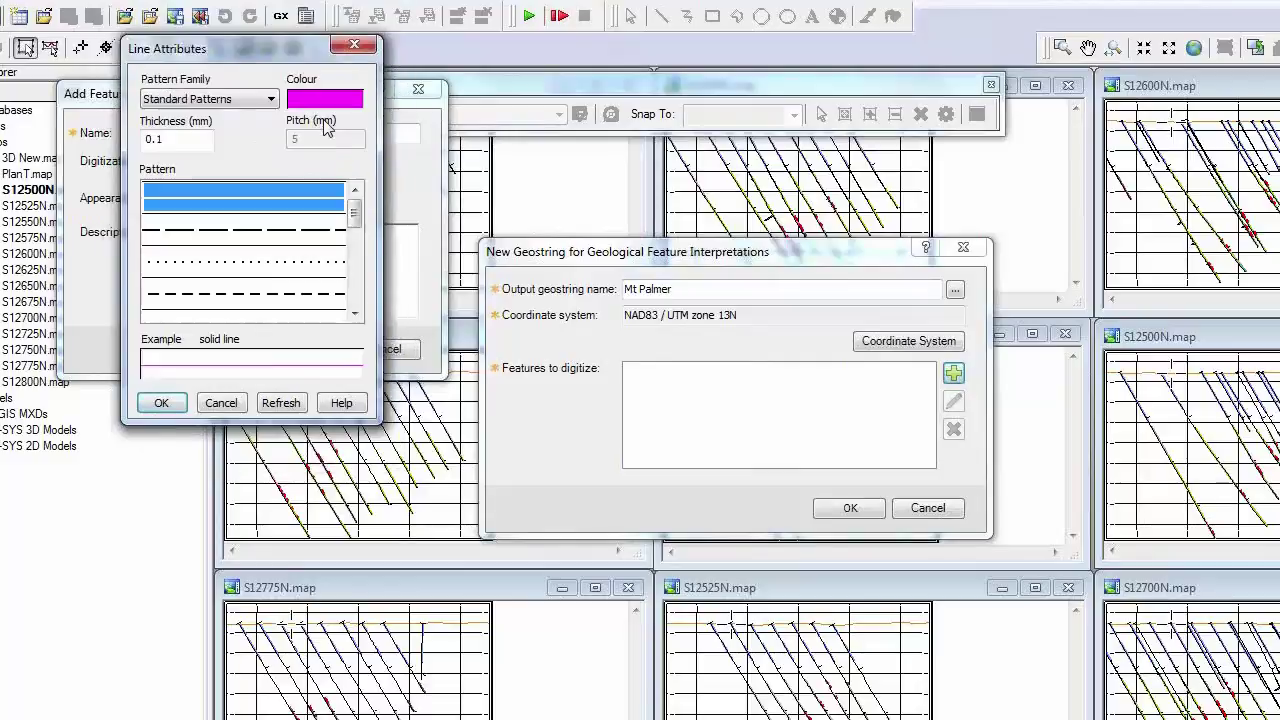
key("Return")
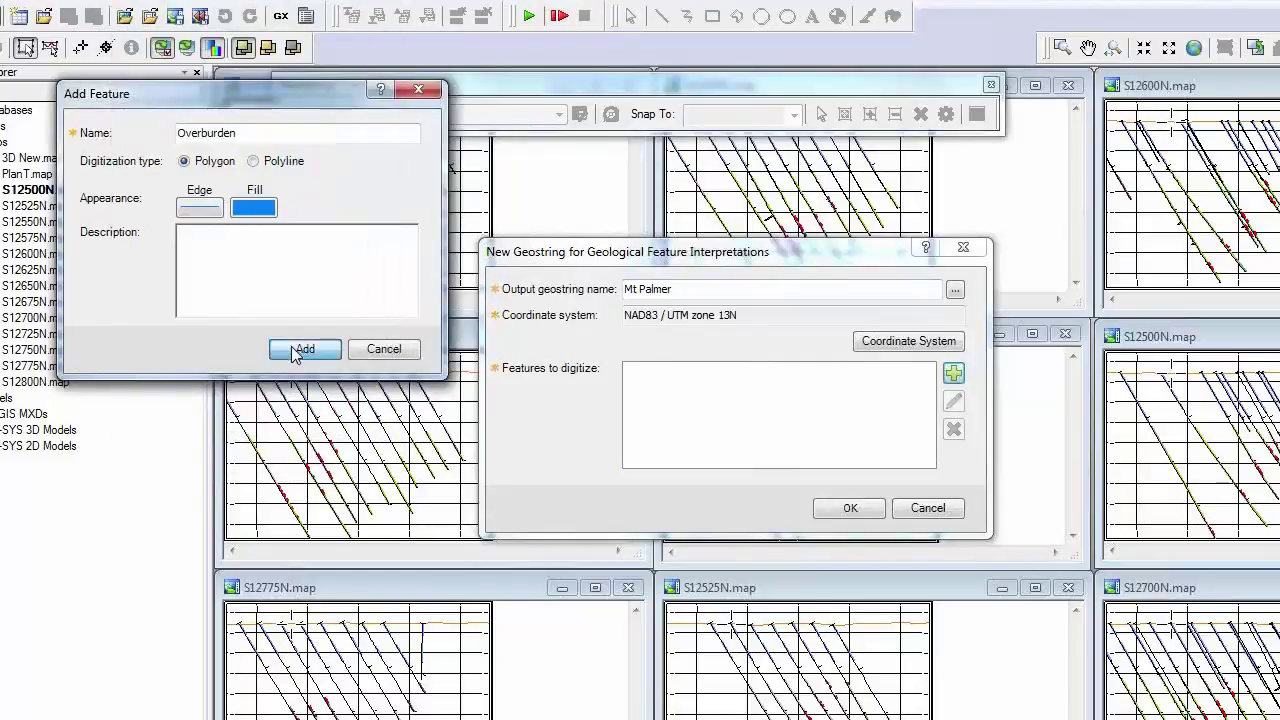
left_click(297, 349)
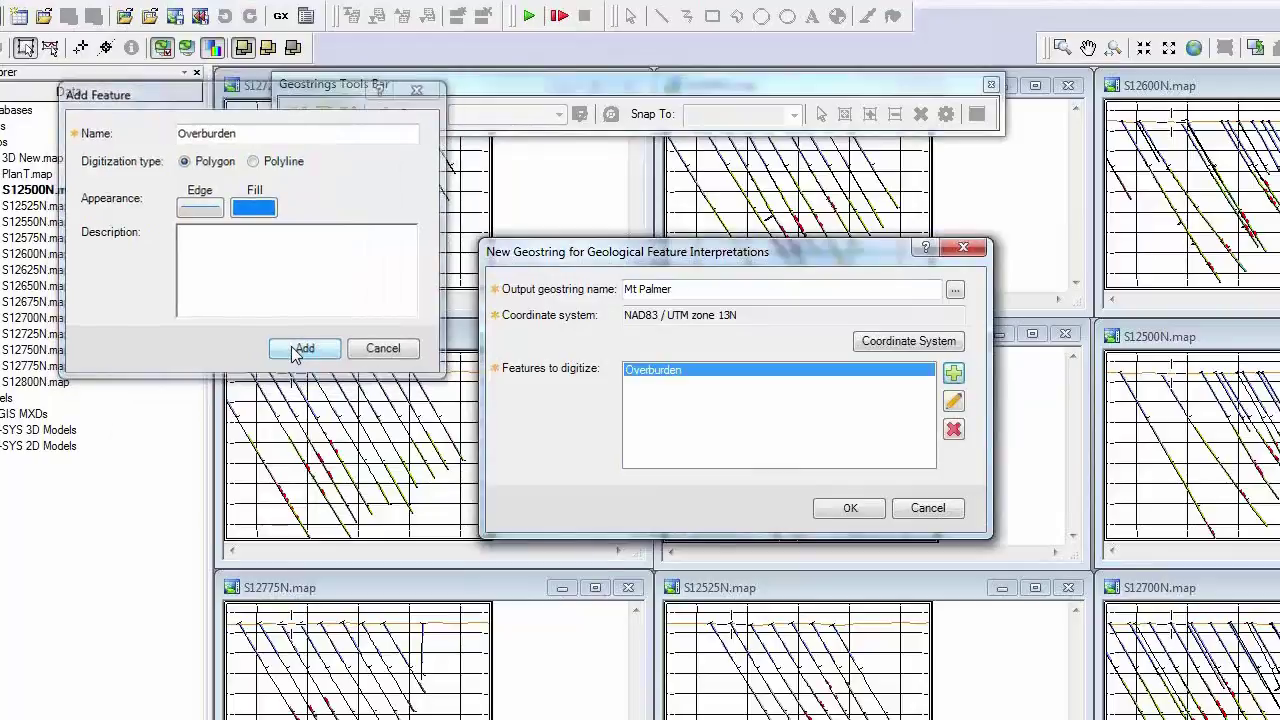
Step: Add a polygon feature named Iron_Formation with red fill and red edge to the features to digitize
left_click_drag(740, 315, 622, 315)
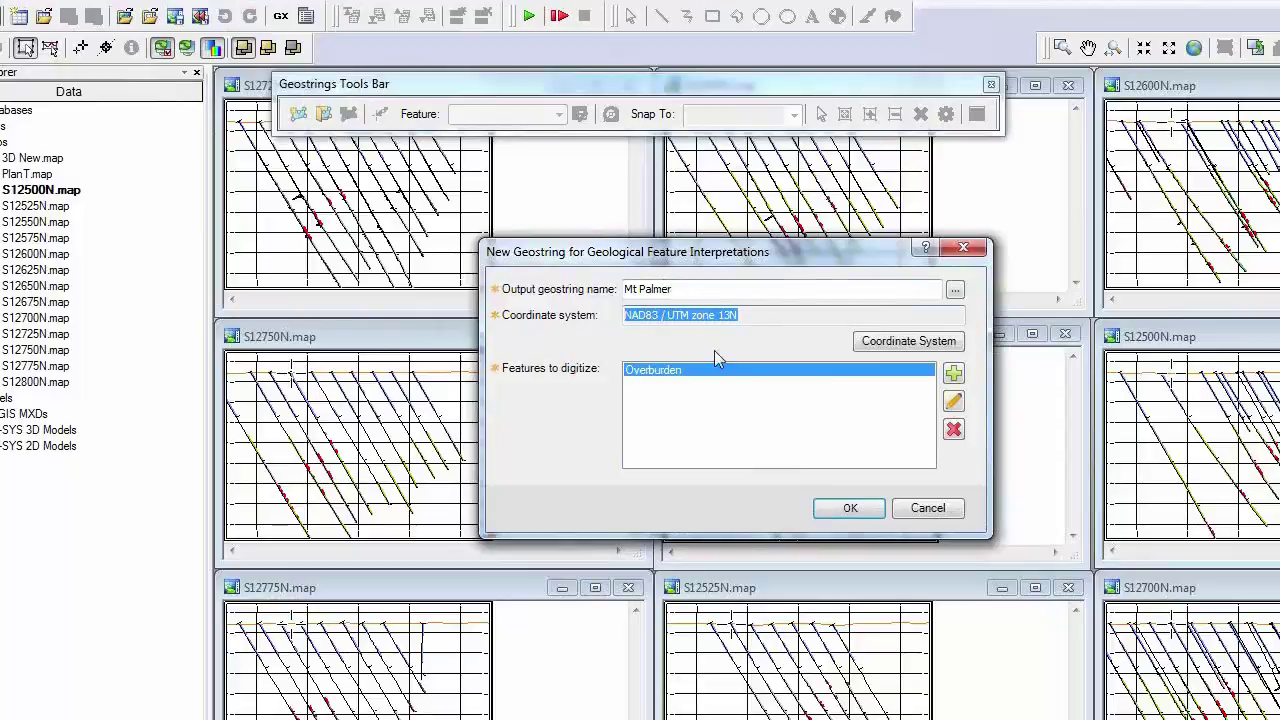
left_click(953, 374)
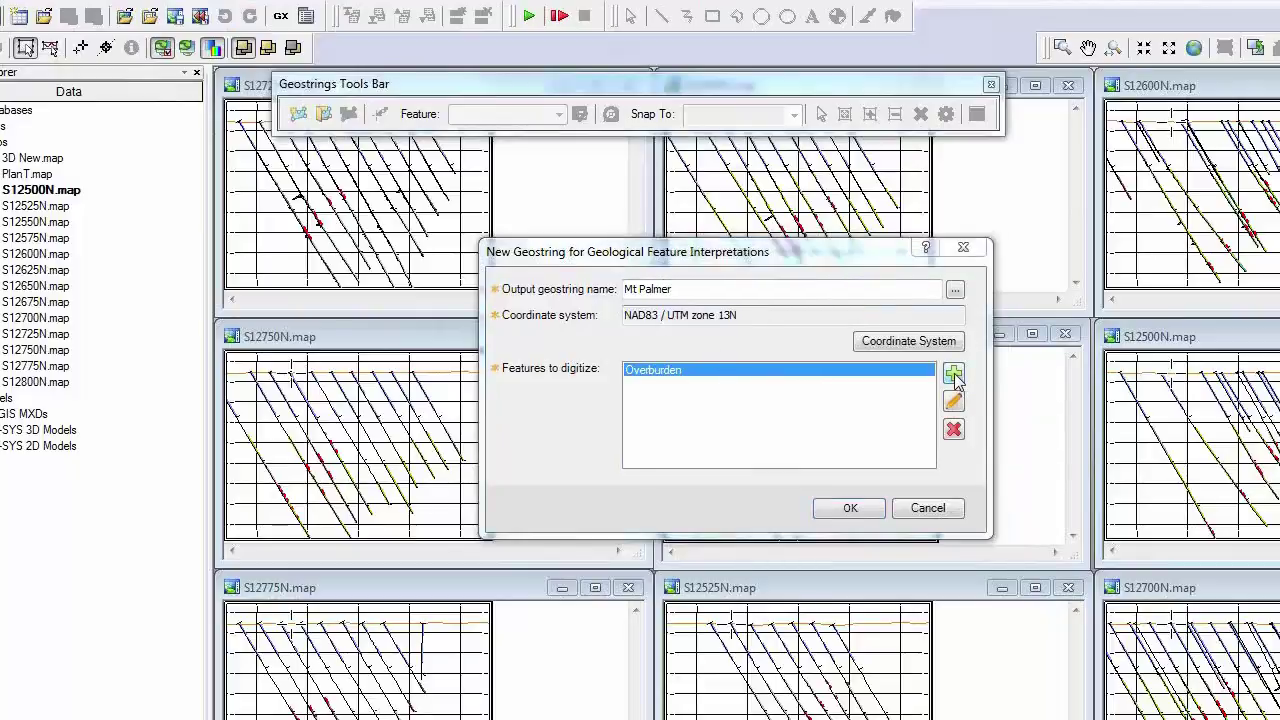
type("I")
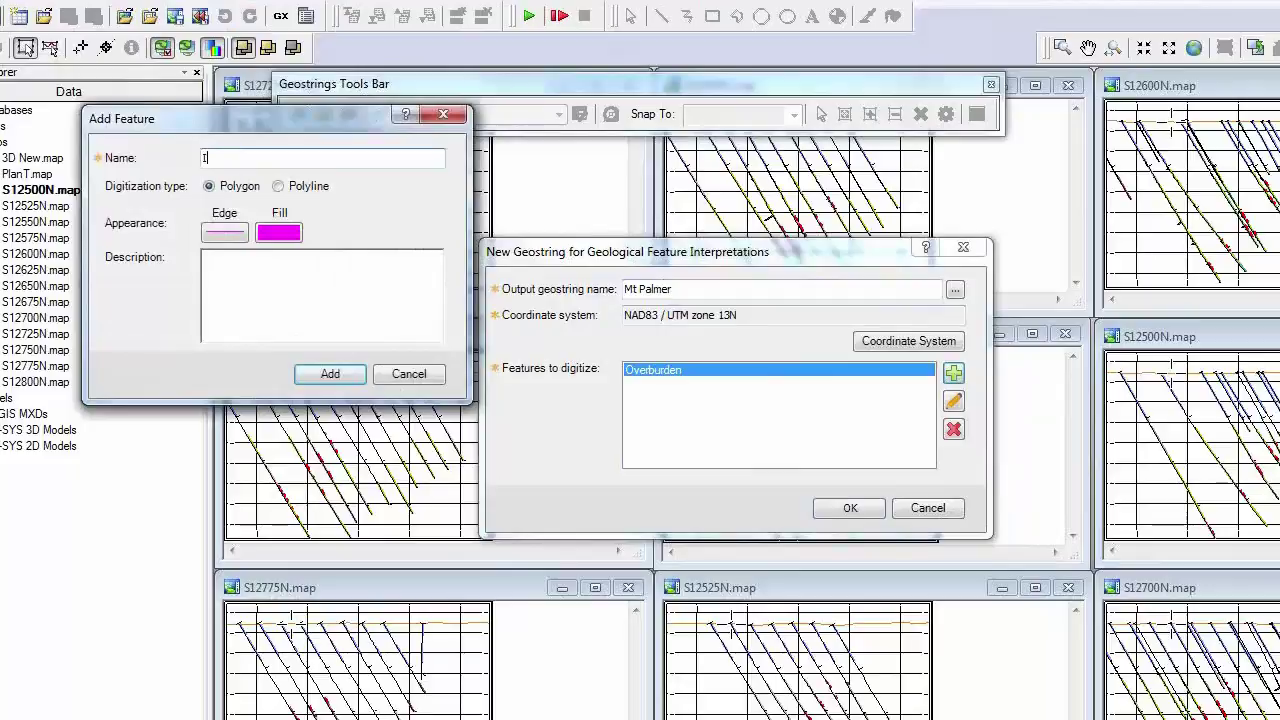
type("ron_Formation")
left_click(280, 233)
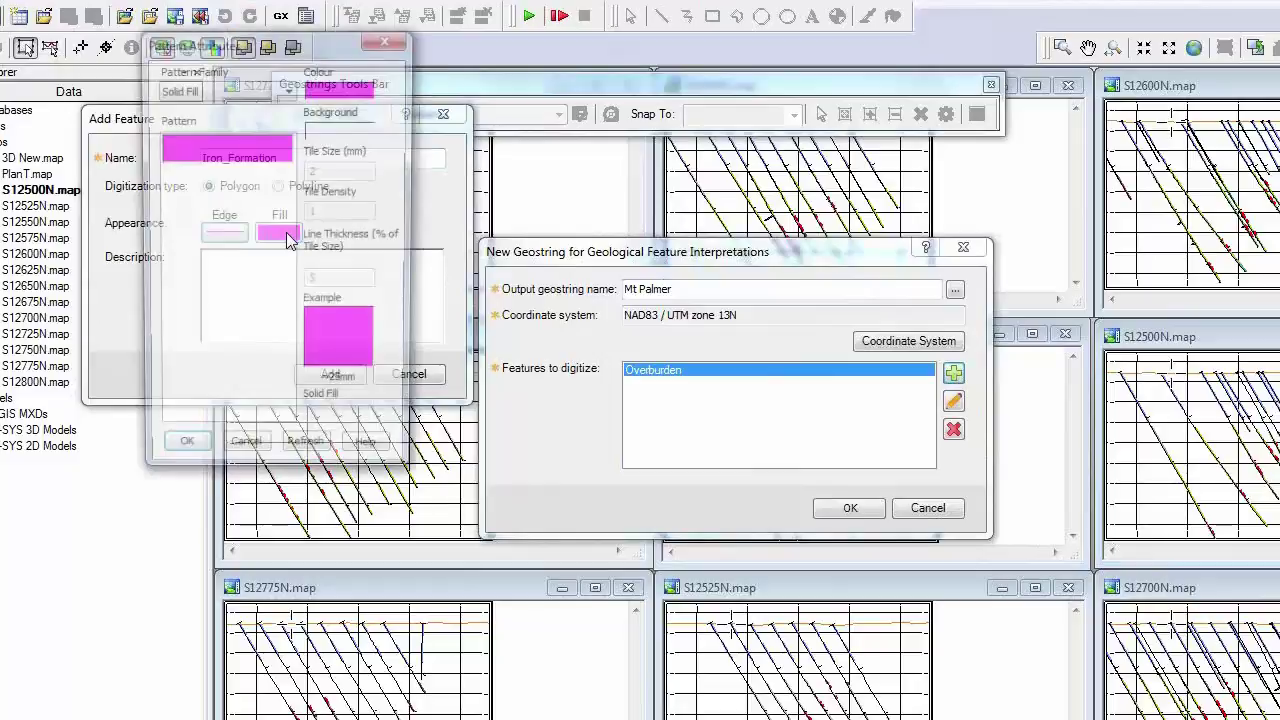
left_click(345, 92)
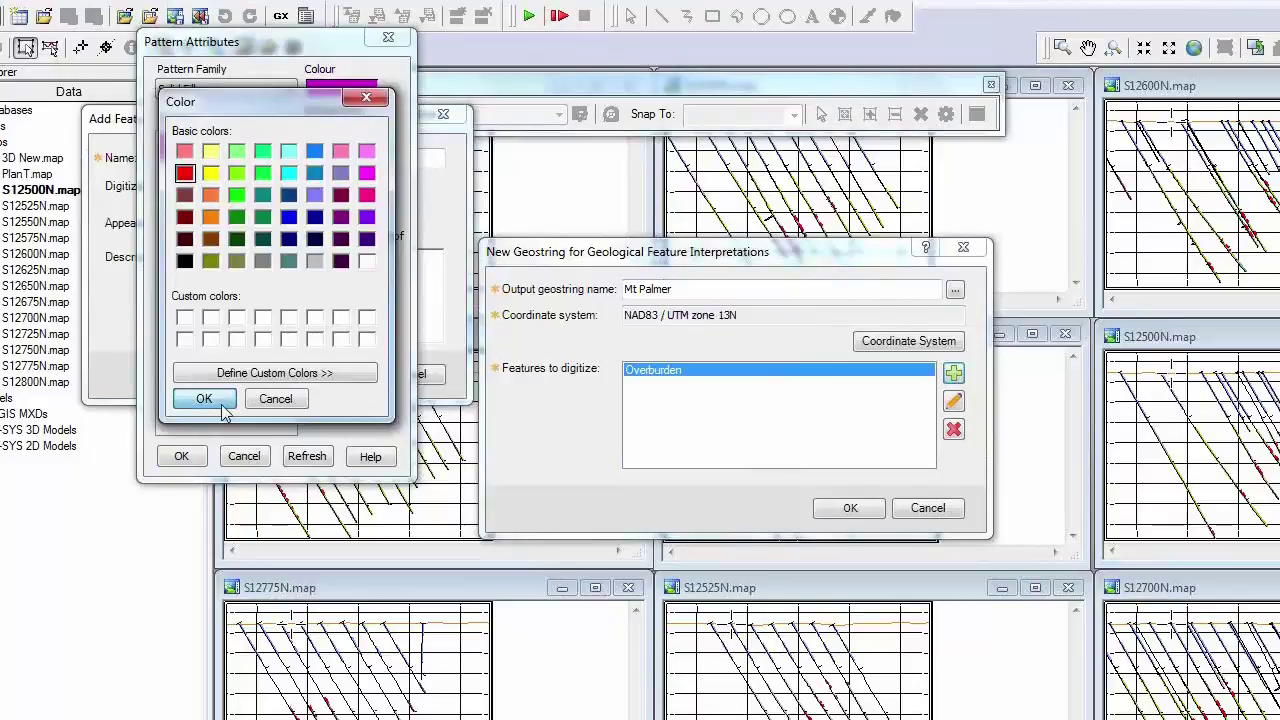
left_click(205, 400)
left_click(185, 456)
left_click(224, 232)
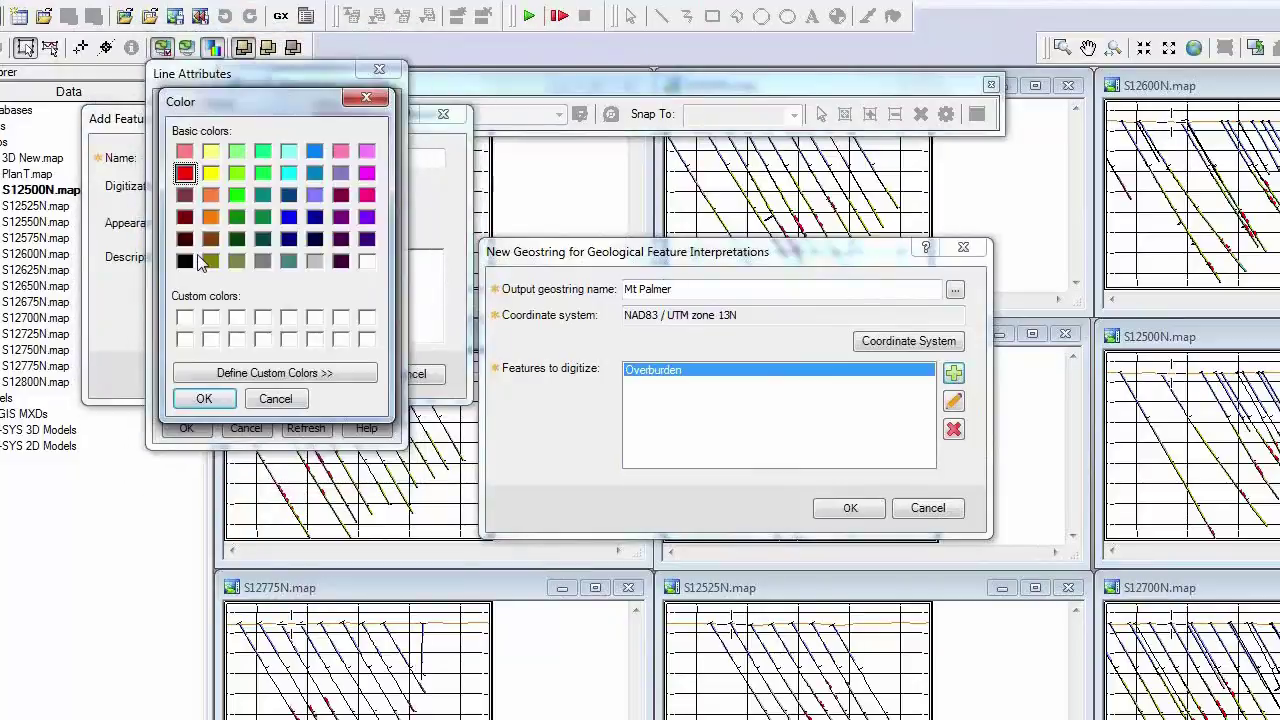
left_click(204, 398)
left_click(186, 428)
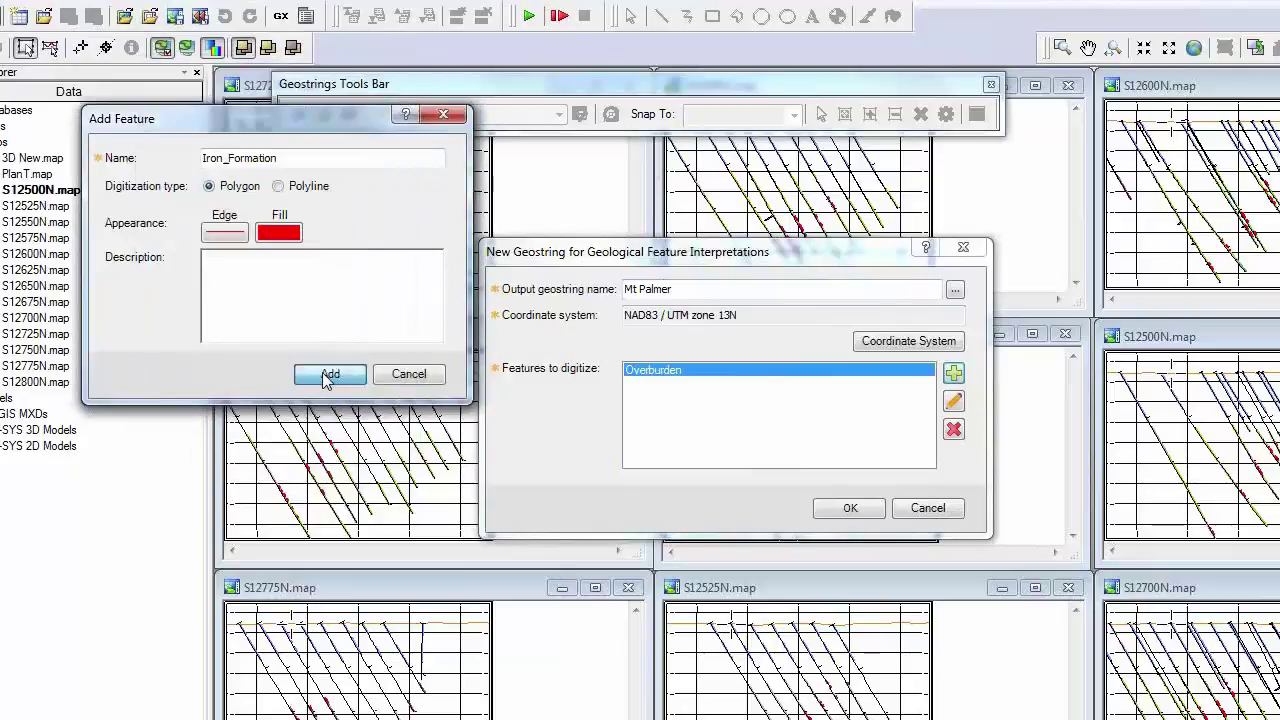
left_click(325, 378)
Step: Add a polyline feature named Fault with a green line and create the geostring
type("Fault")
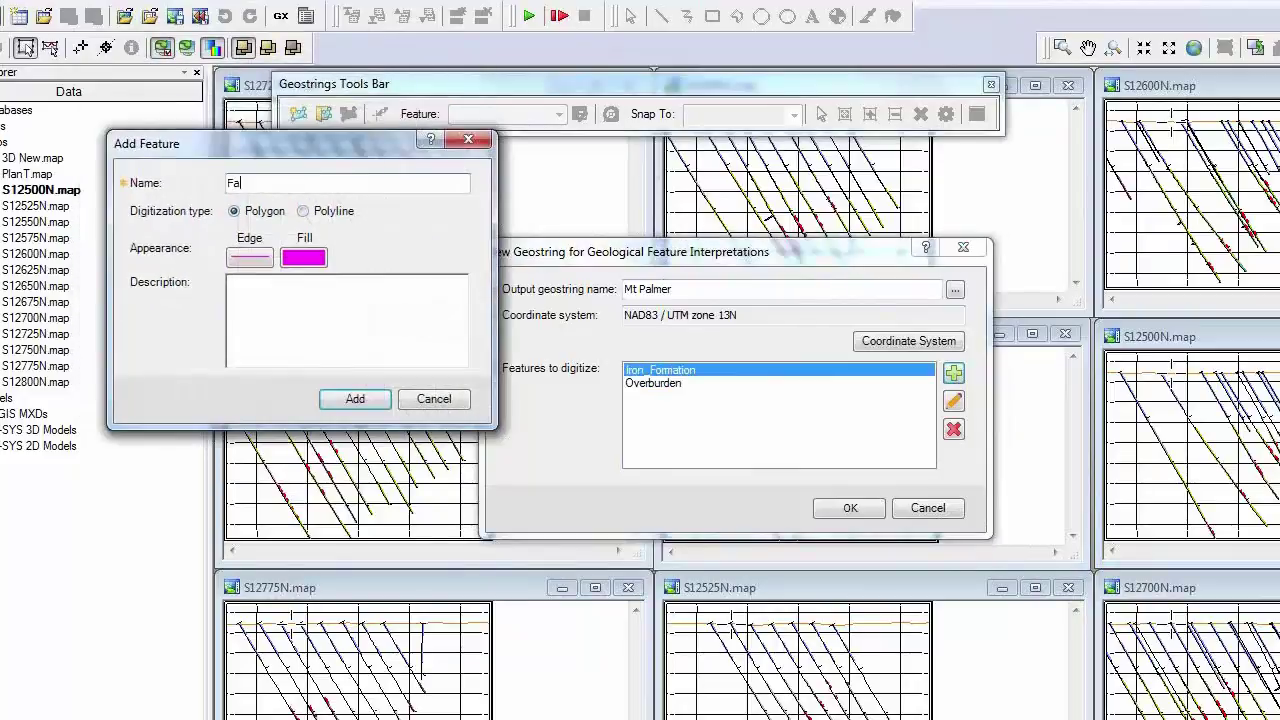
left_click(304, 212)
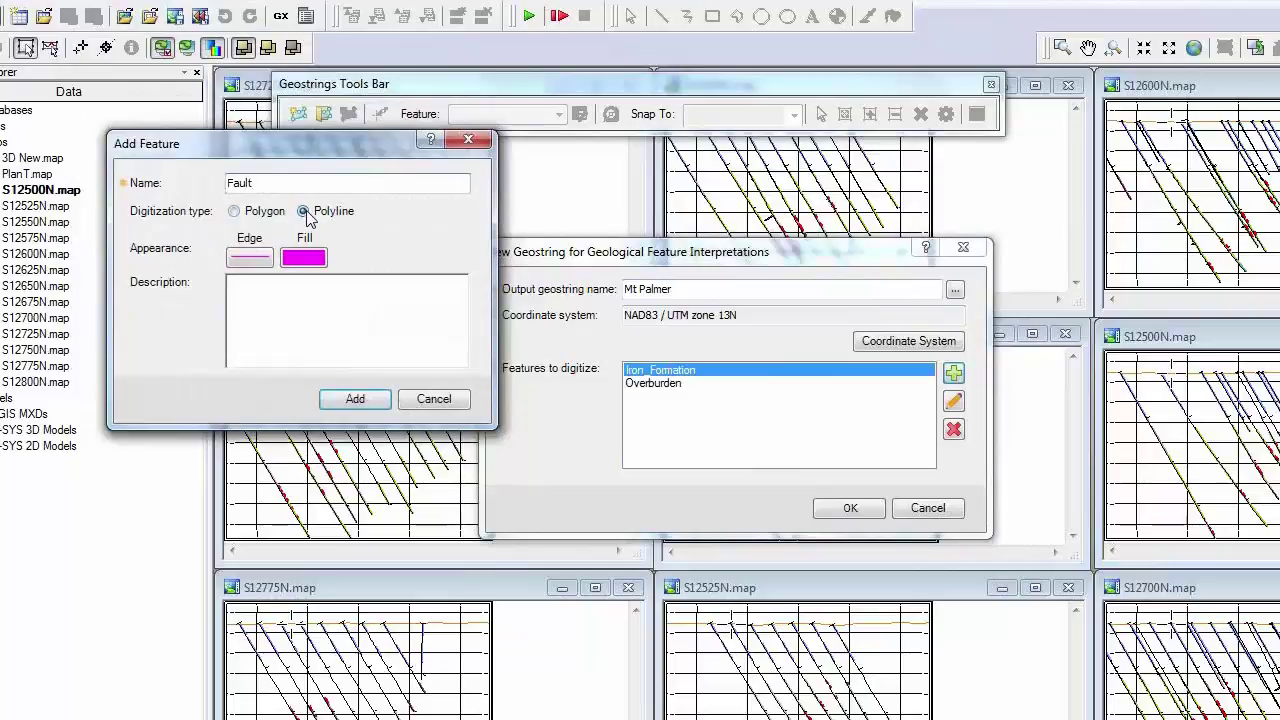
left_click(260, 265)
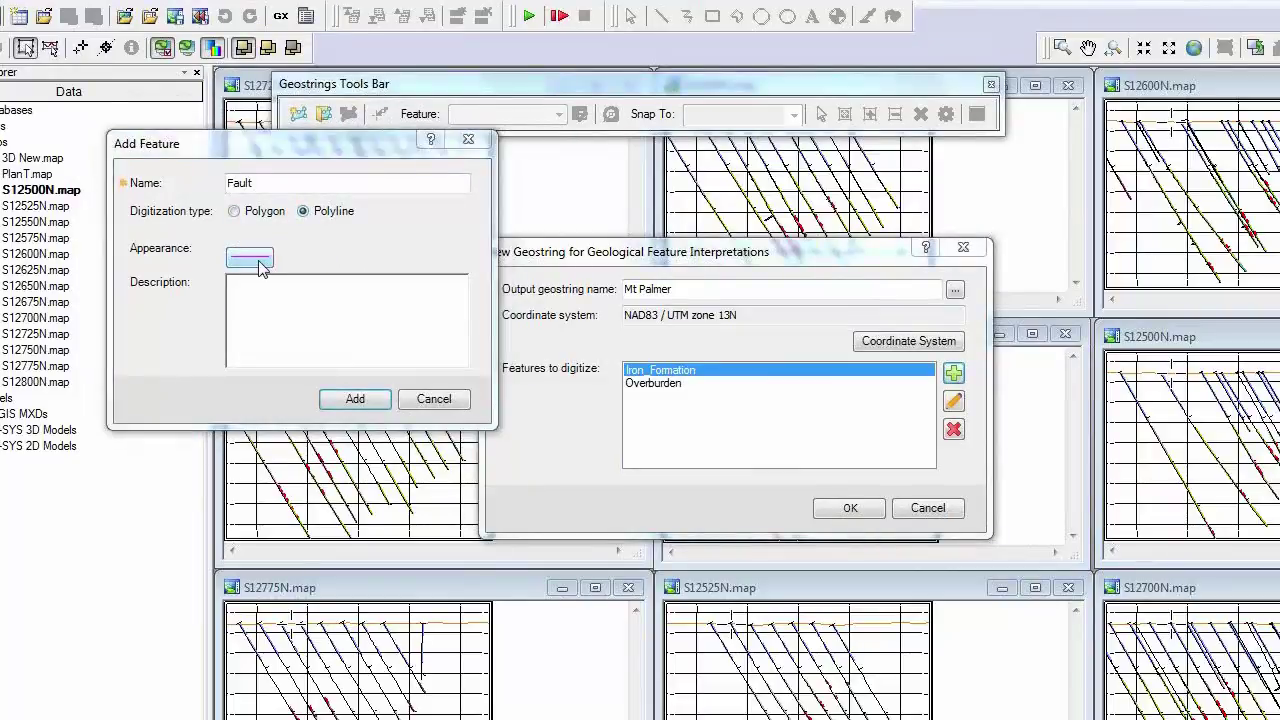
left_click(376, 149)
left_click(209, 451)
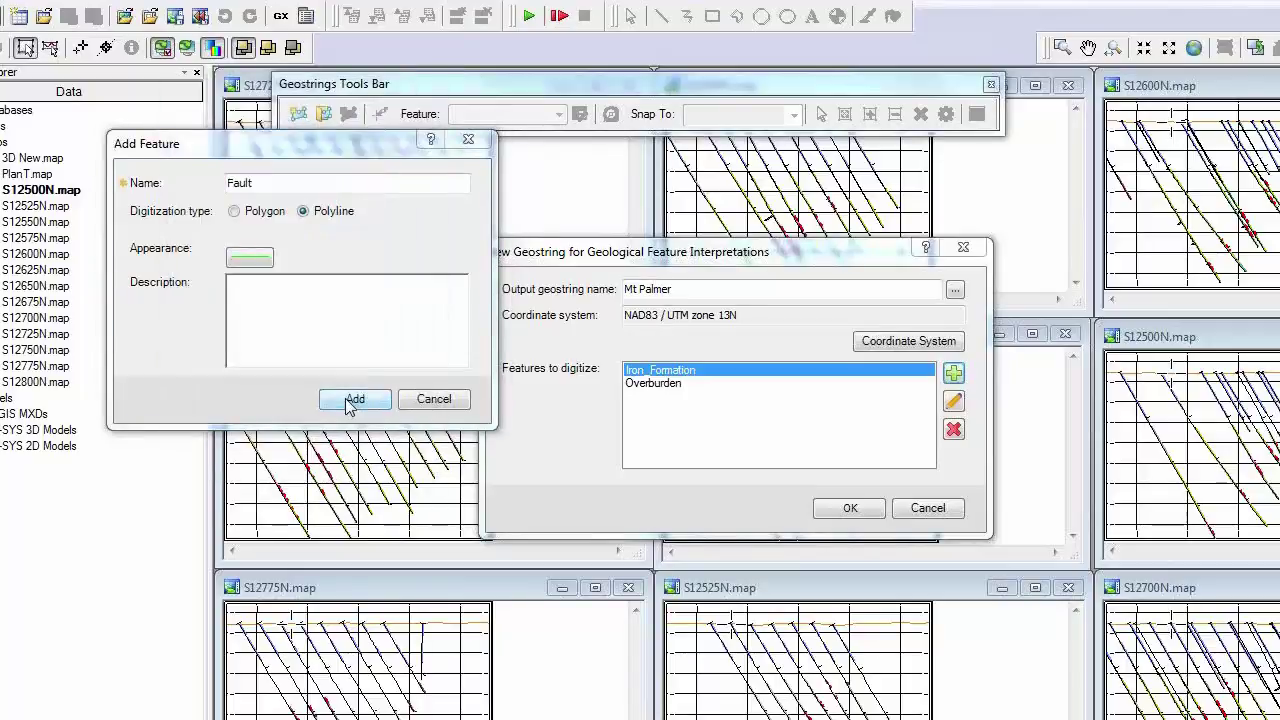
left_click(354, 400)
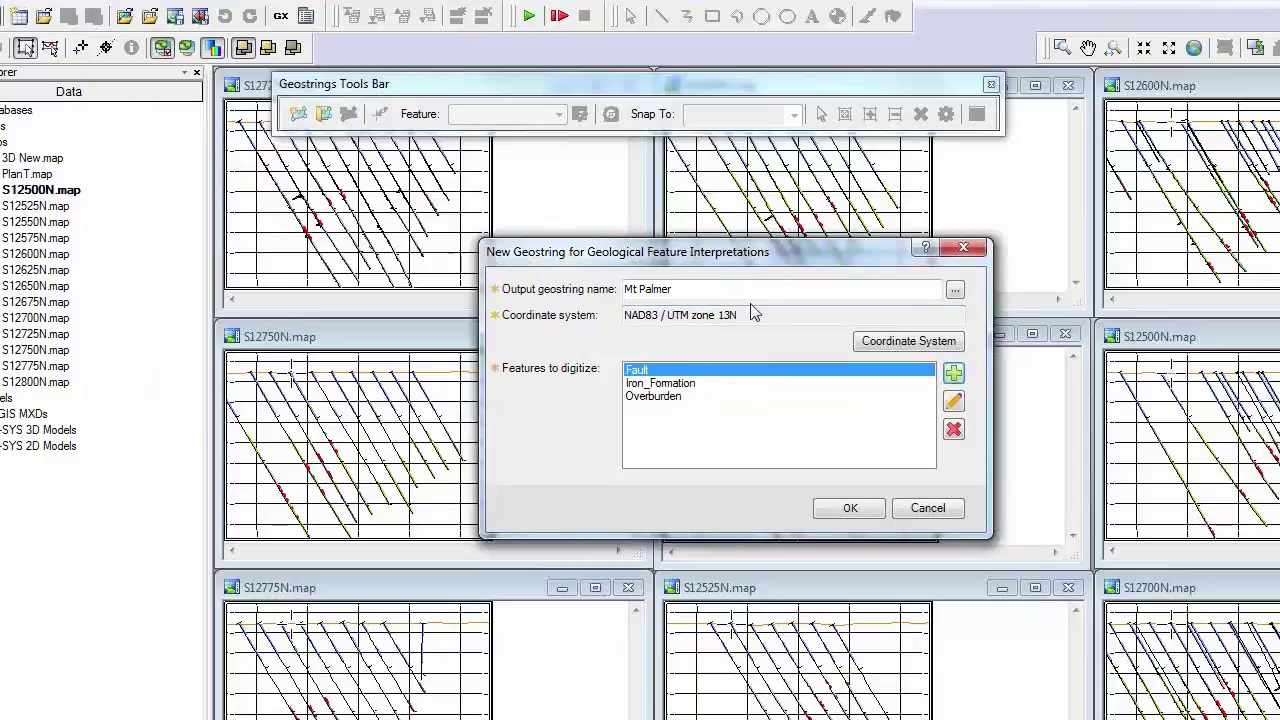
left_click(848, 512)
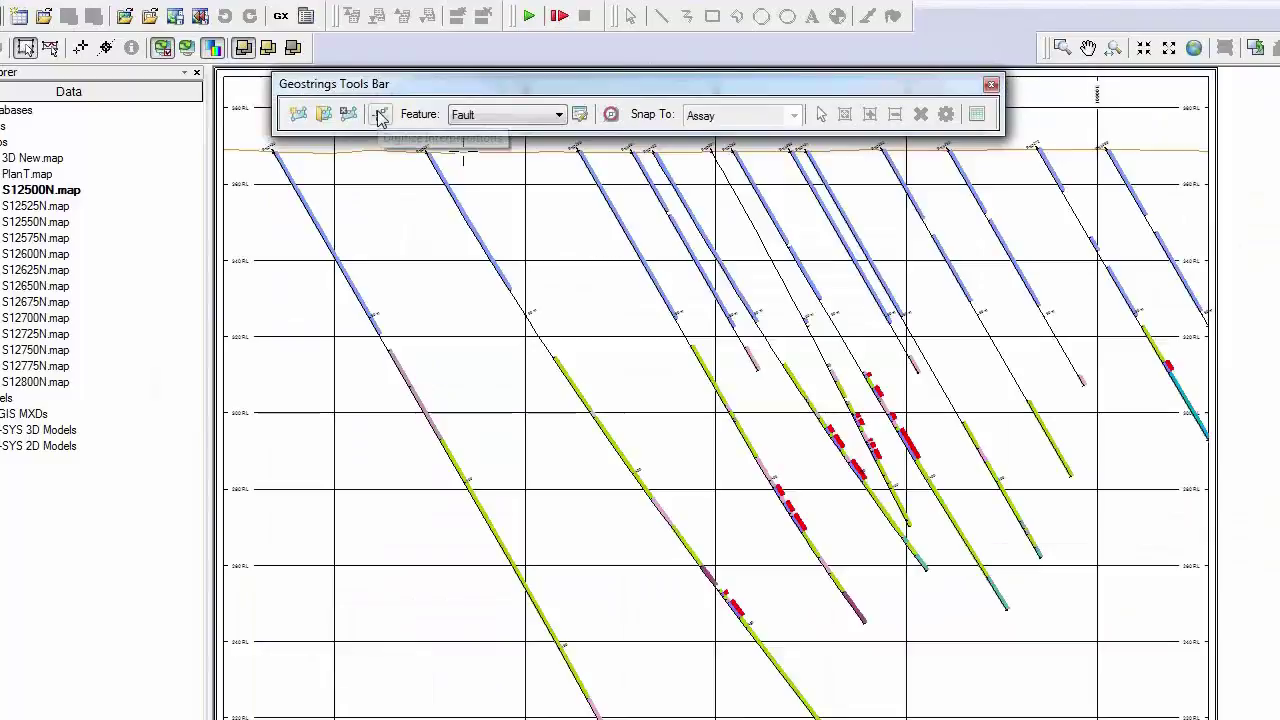
Step: Digitize the Overburden feature's upper edge across section S12500N along the topography line, with snapping to Topo_topo
left_click(380, 114)
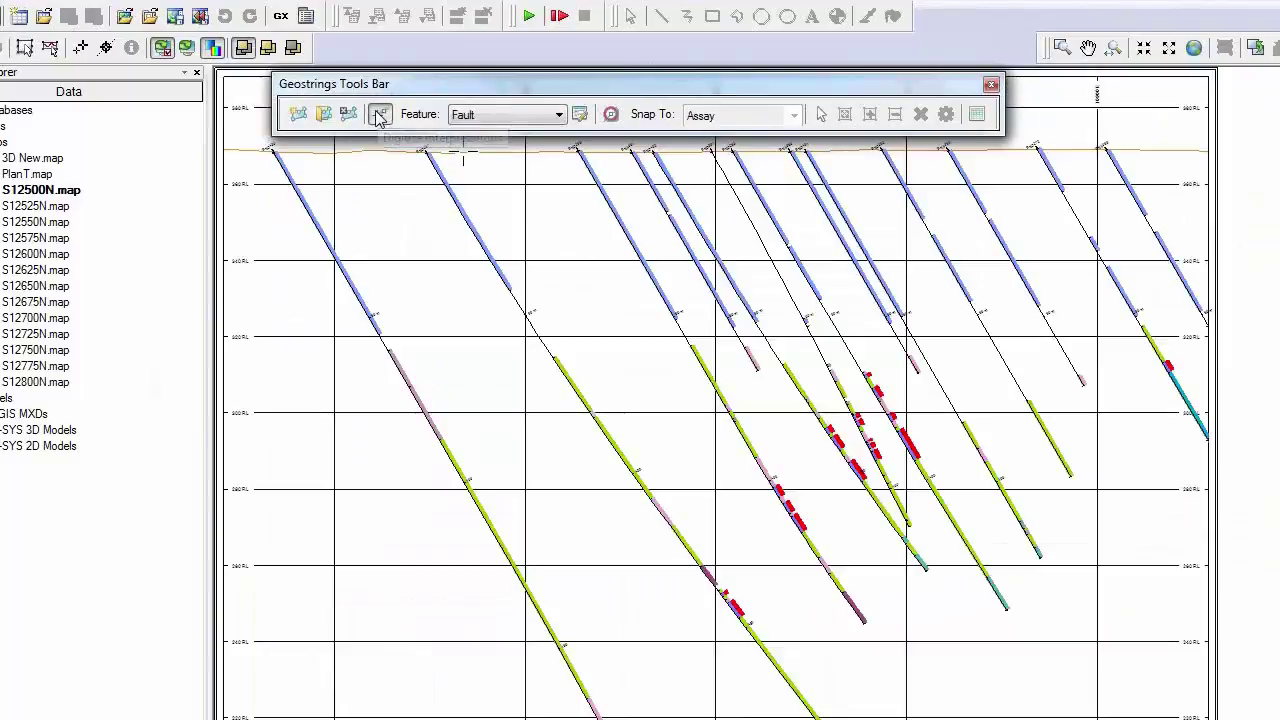
left_click(502, 116)
left_click(488, 160)
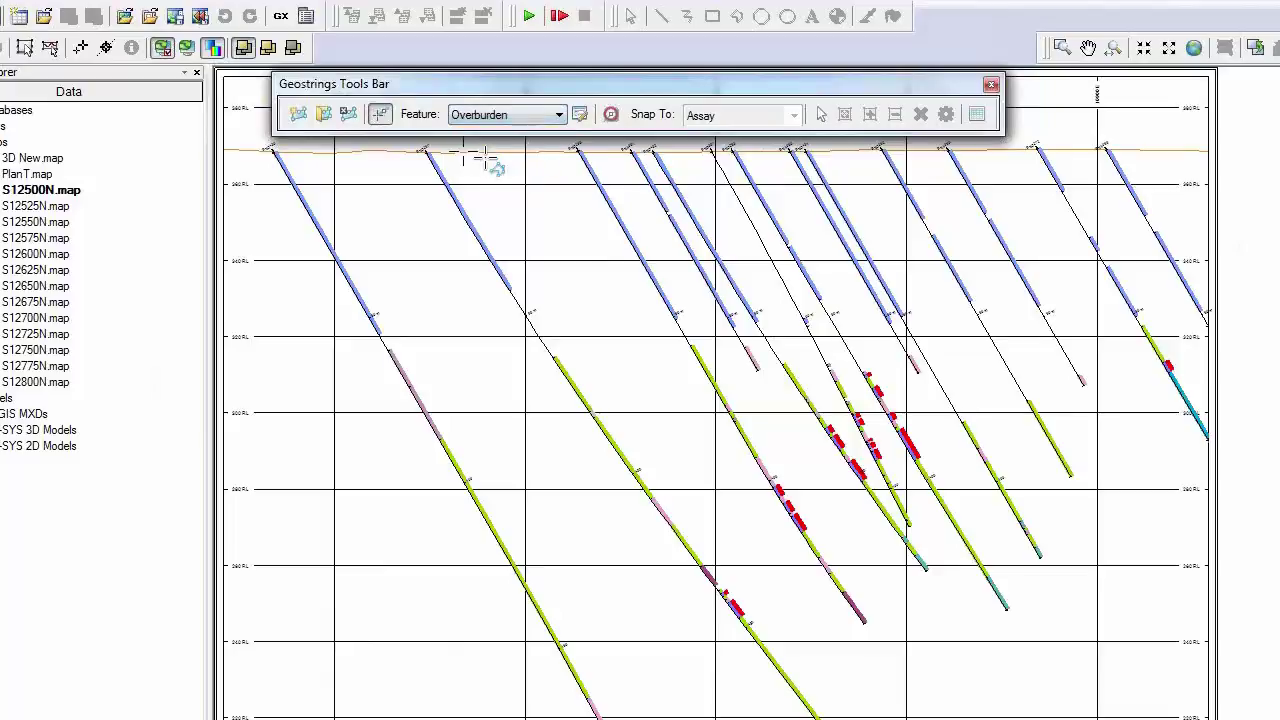
left_click(617, 119)
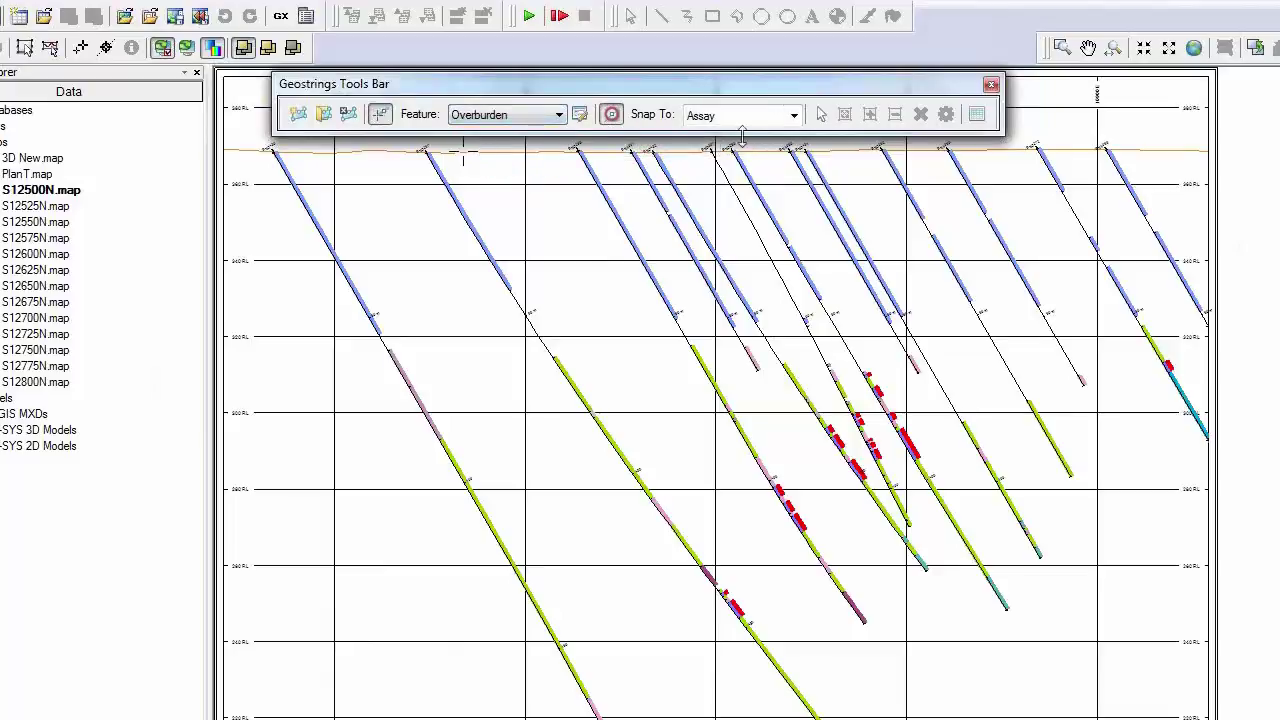
left_click(795, 116)
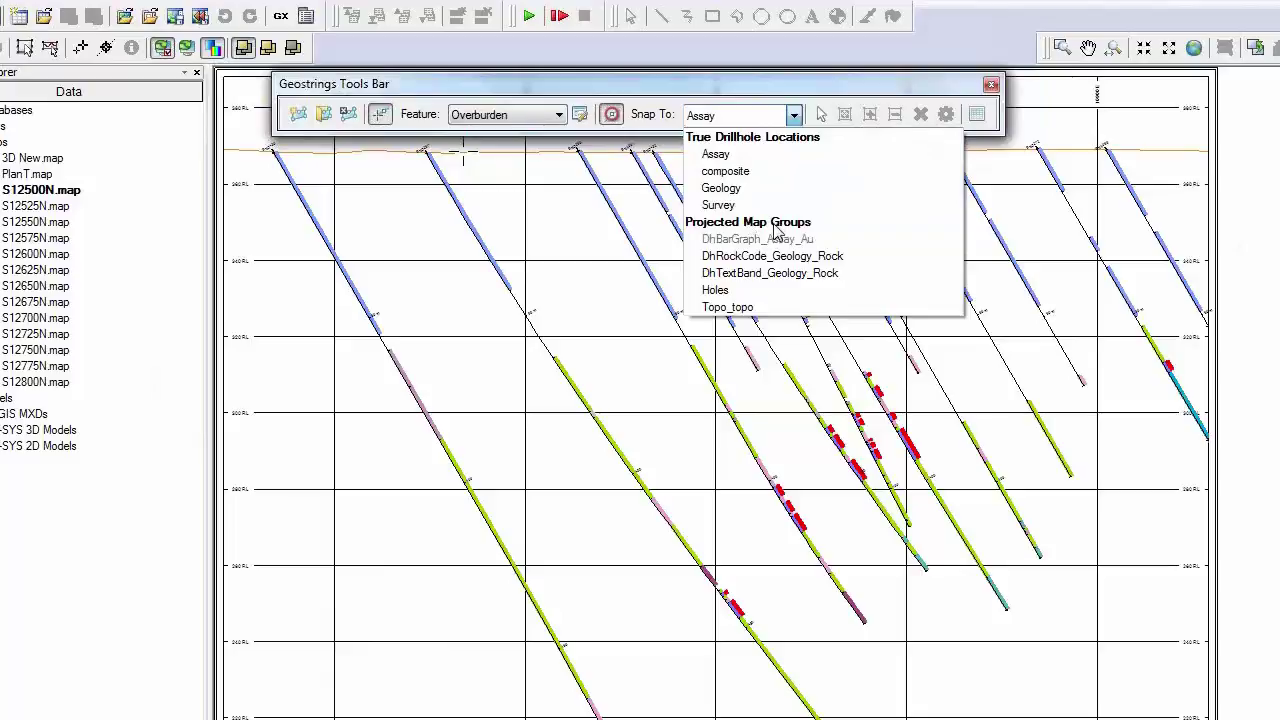
left_click(767, 308)
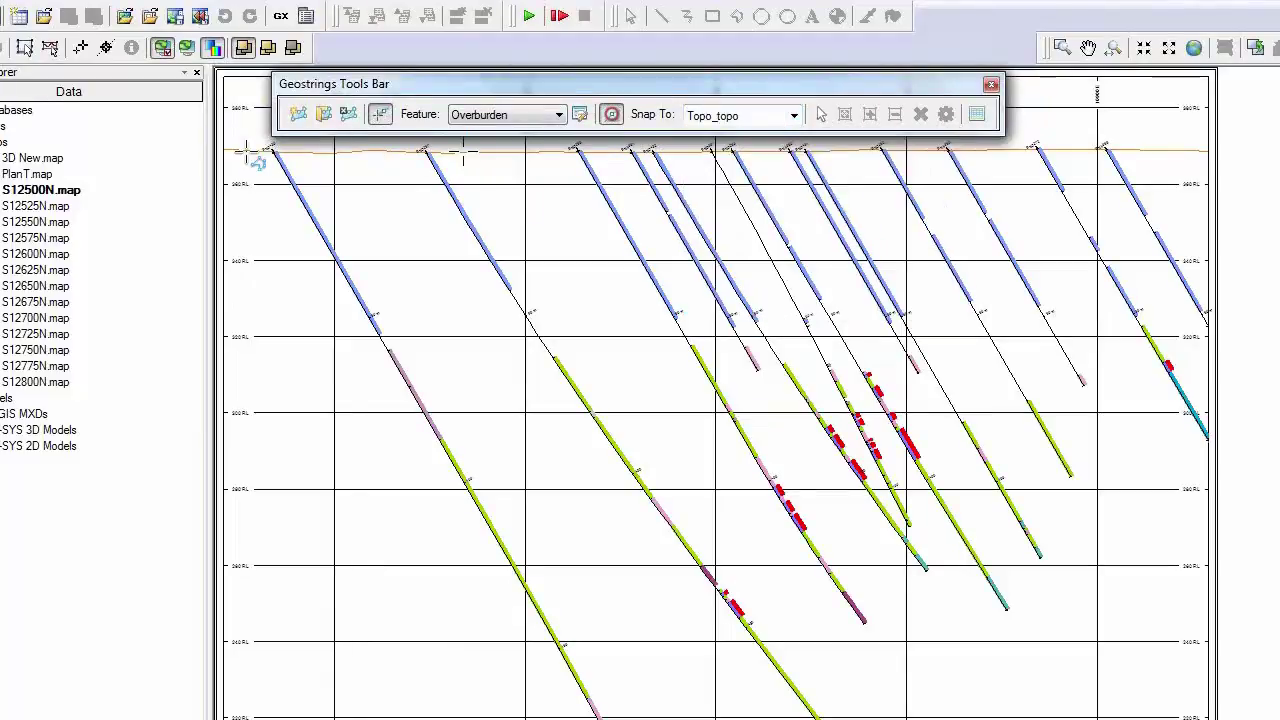
left_click(236, 150)
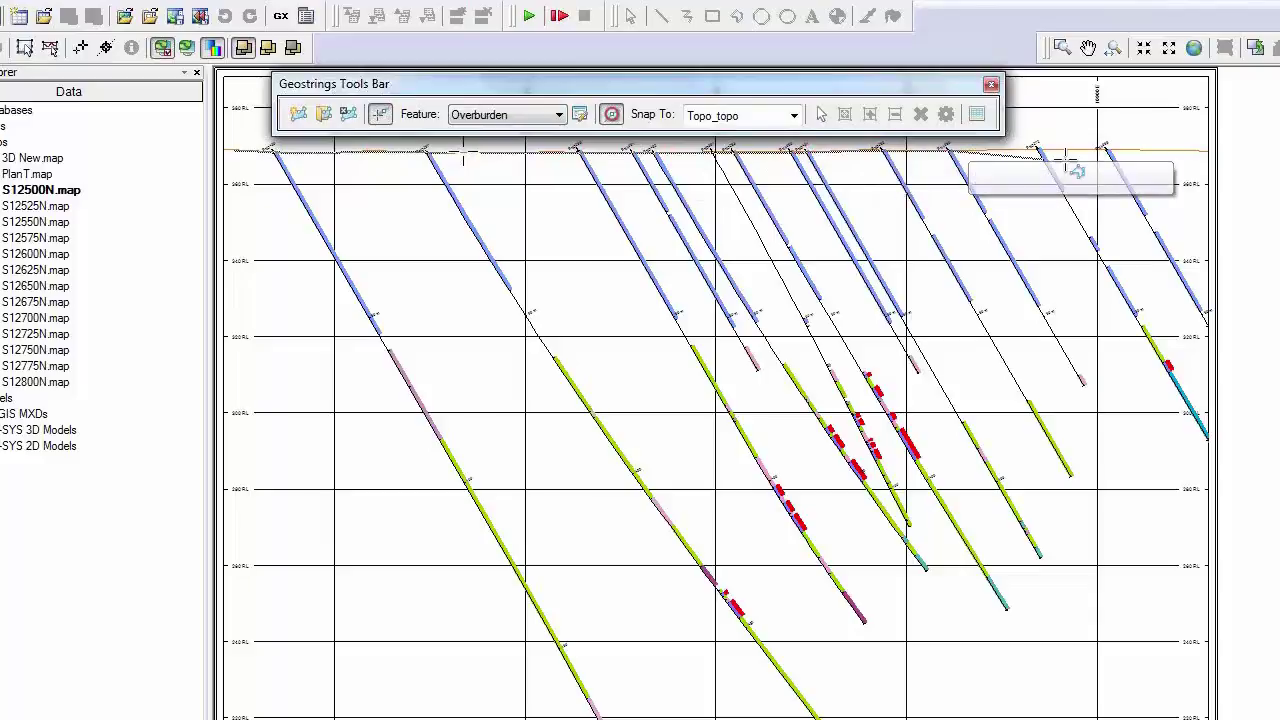
left_click(1203, 151)
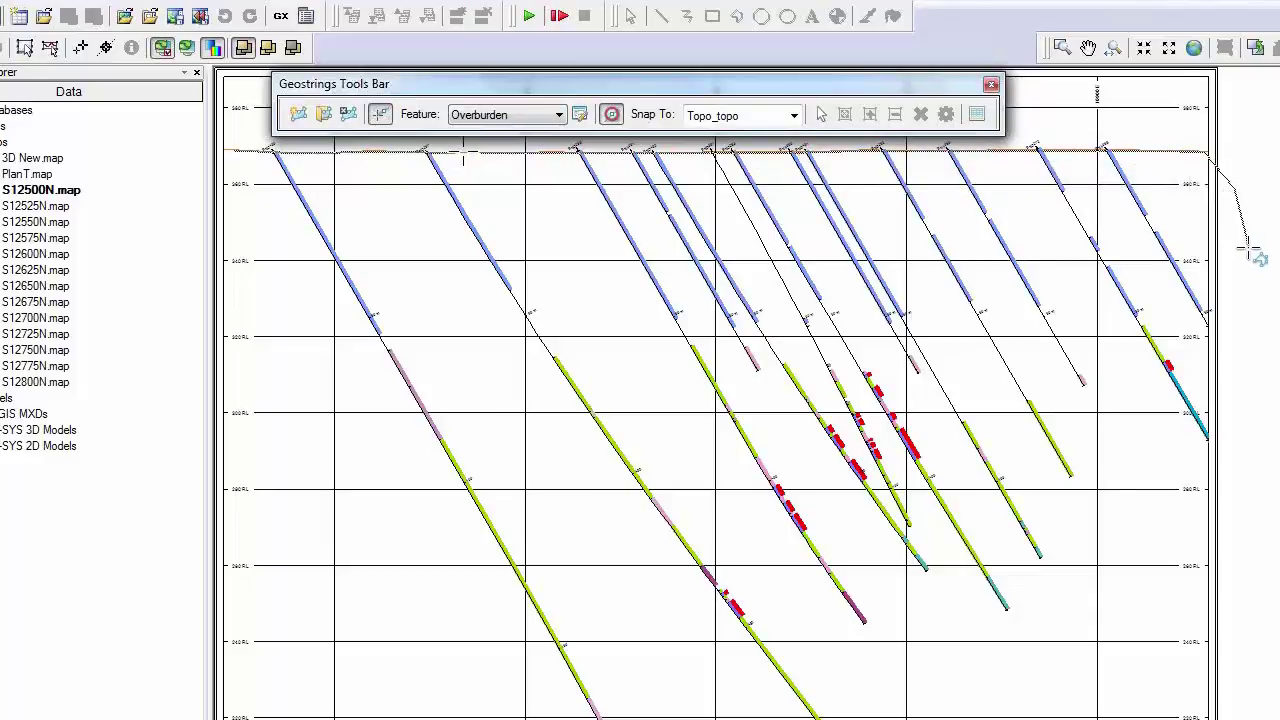
Step: Set snapping to Geology and digitize the Overburden's lower contact from the section's eastern end across the eastern and central drillholes
right_click(1238, 322)
mouse_move(1260, 408)
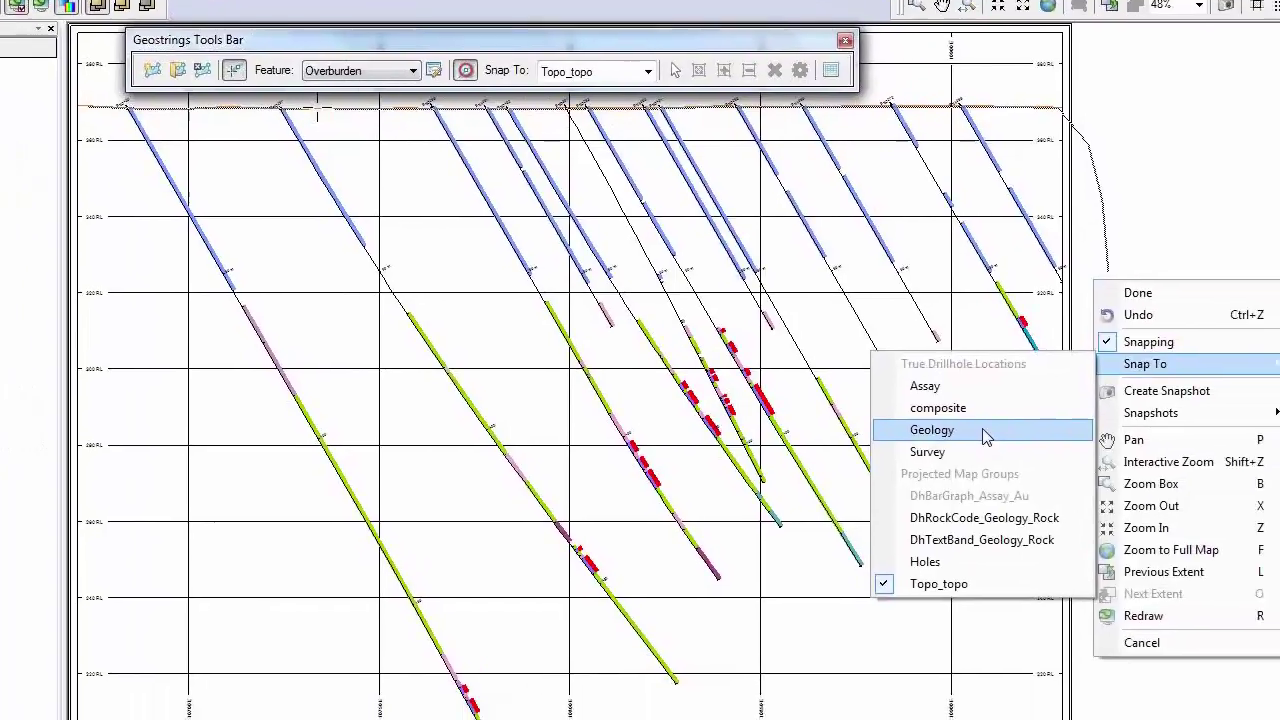
left_click(985, 437)
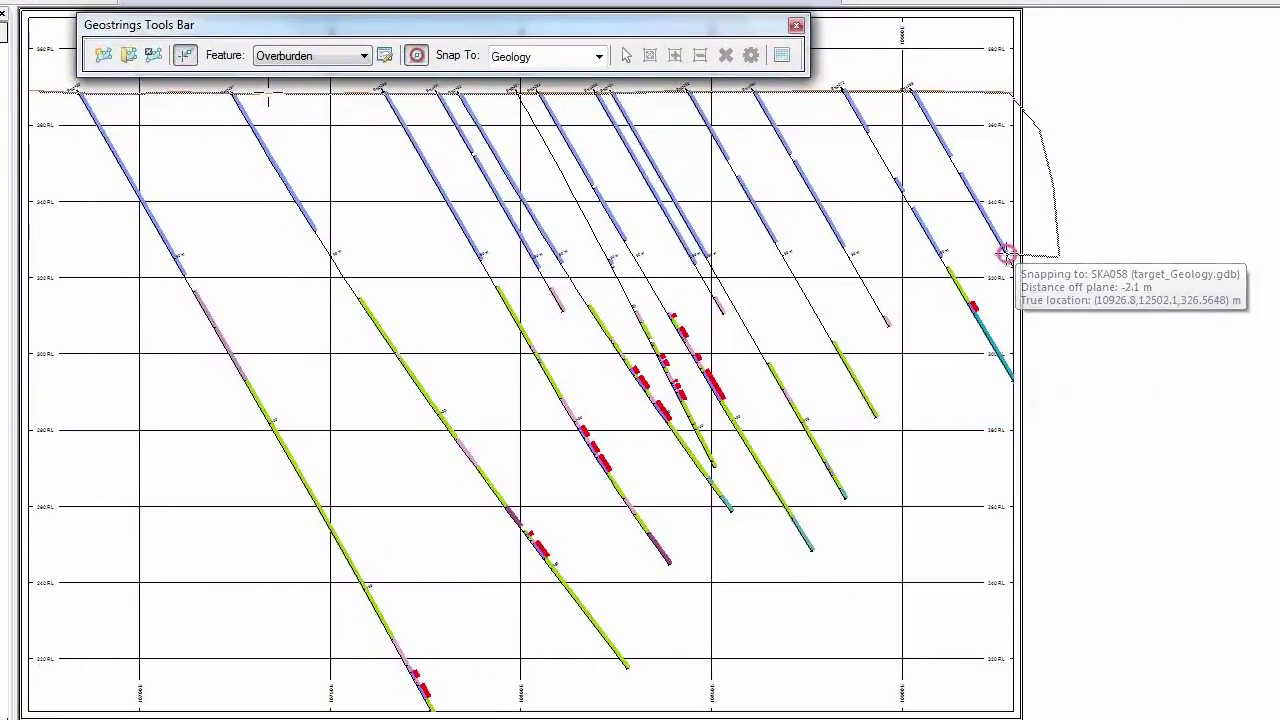
left_click(1007, 254)
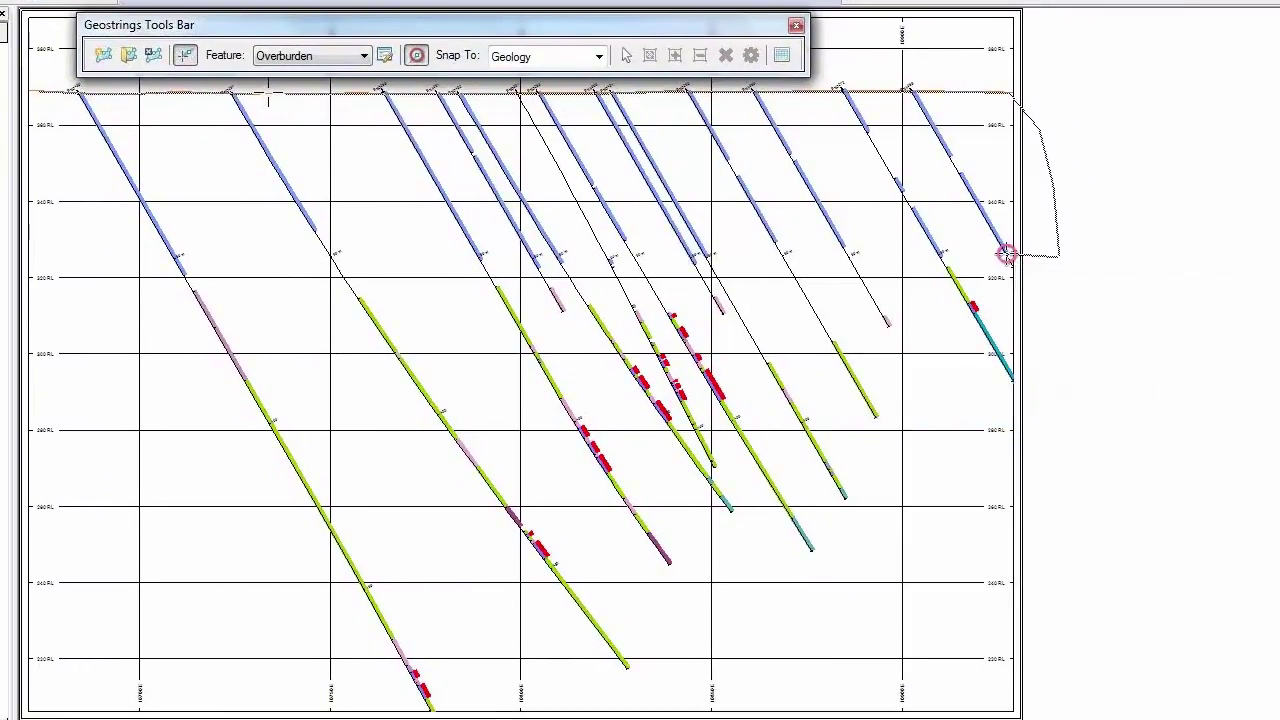
left_click(941, 253)
left_click(843, 246)
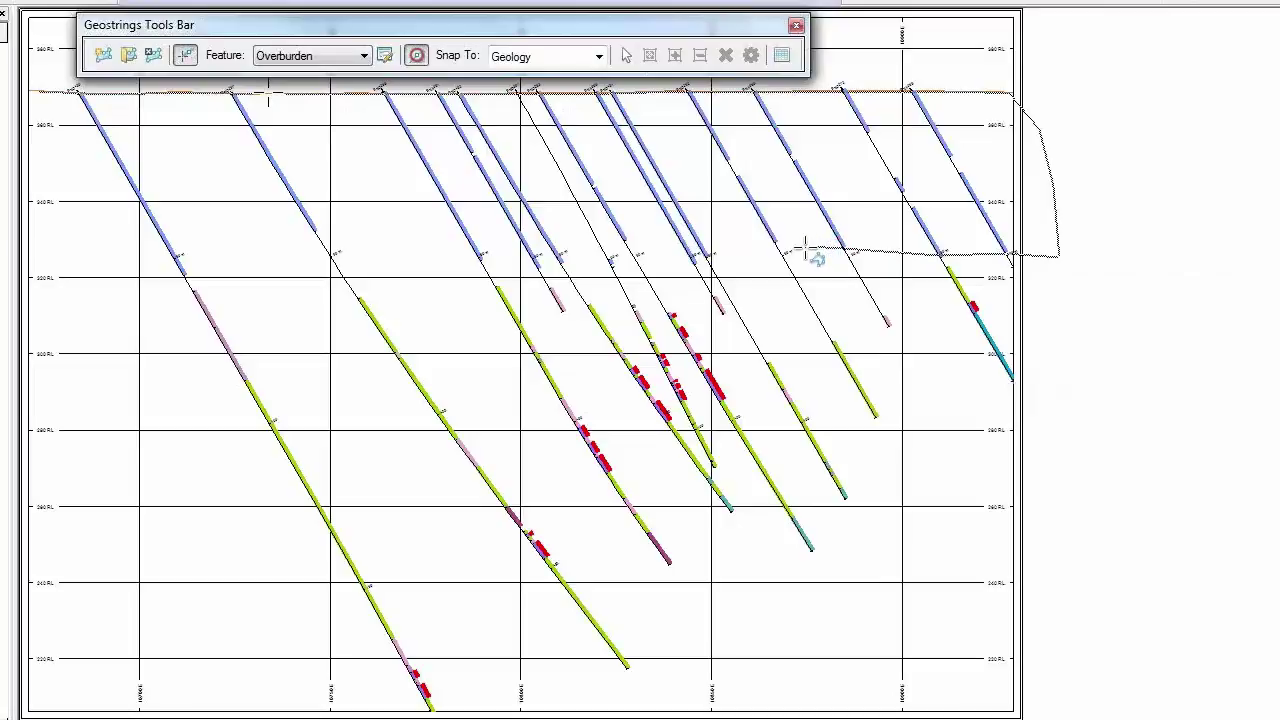
left_click(773, 243)
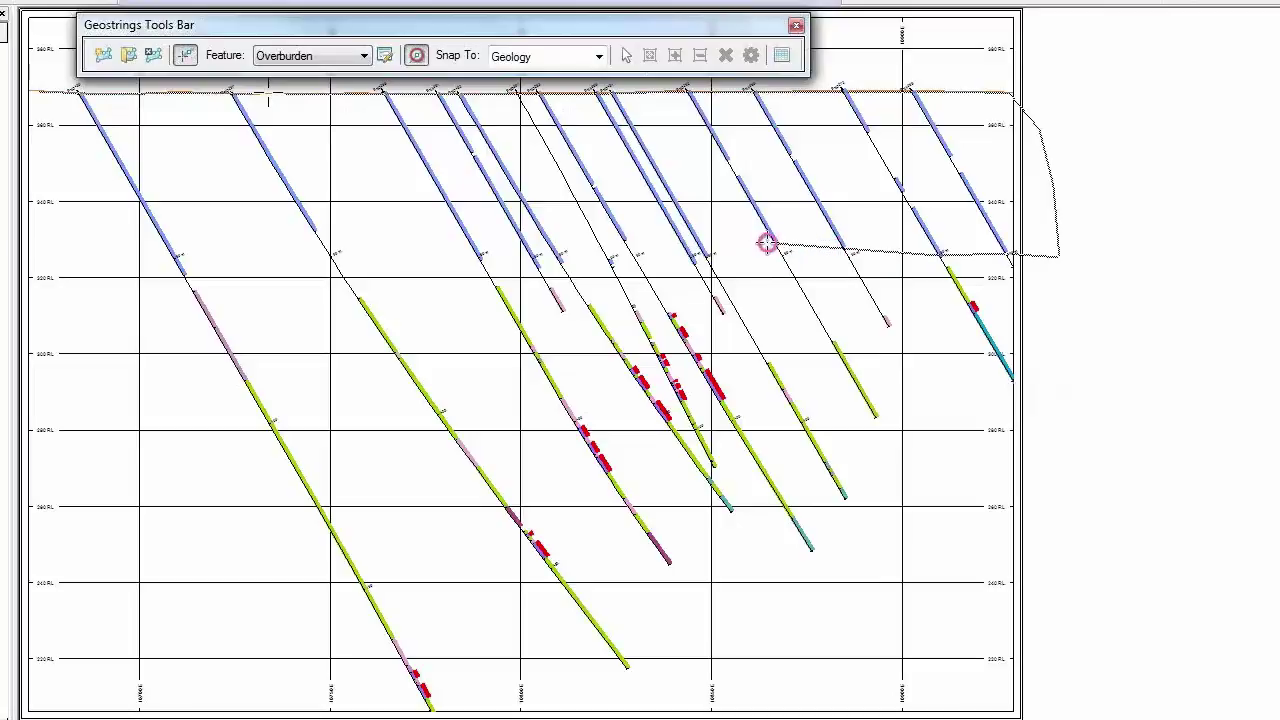
double_click(707, 258)
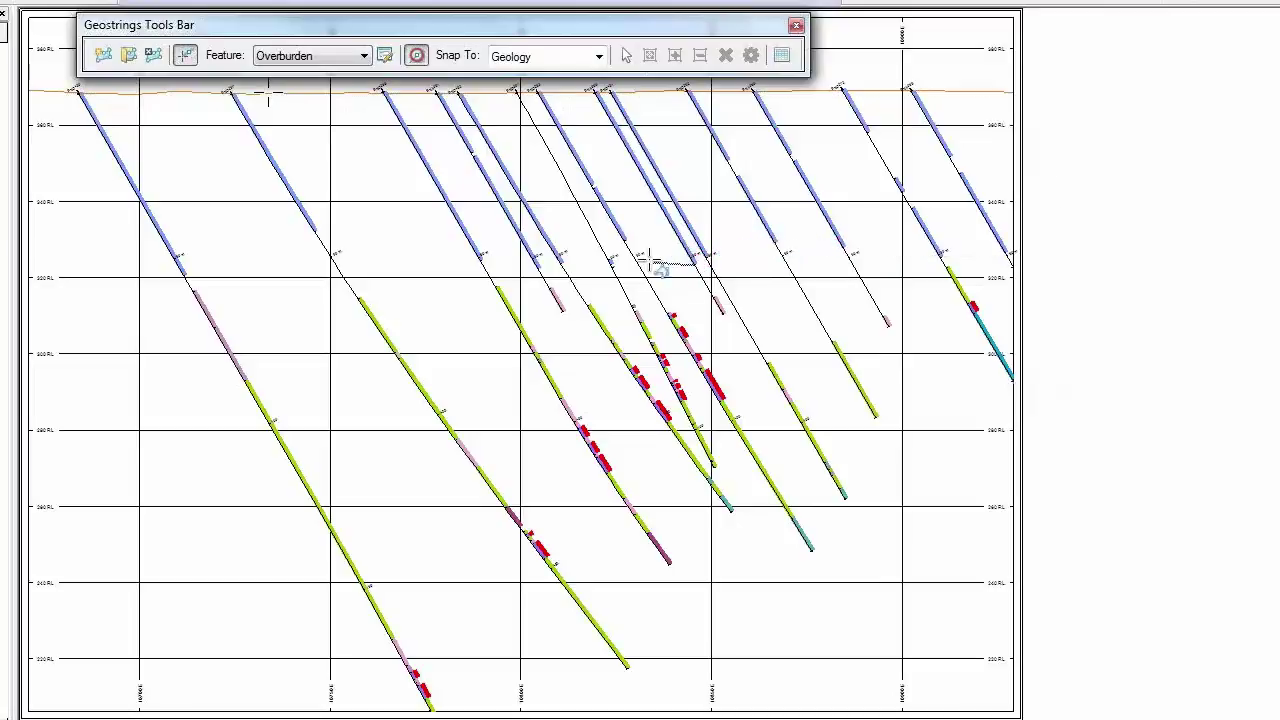
left_click(624, 243)
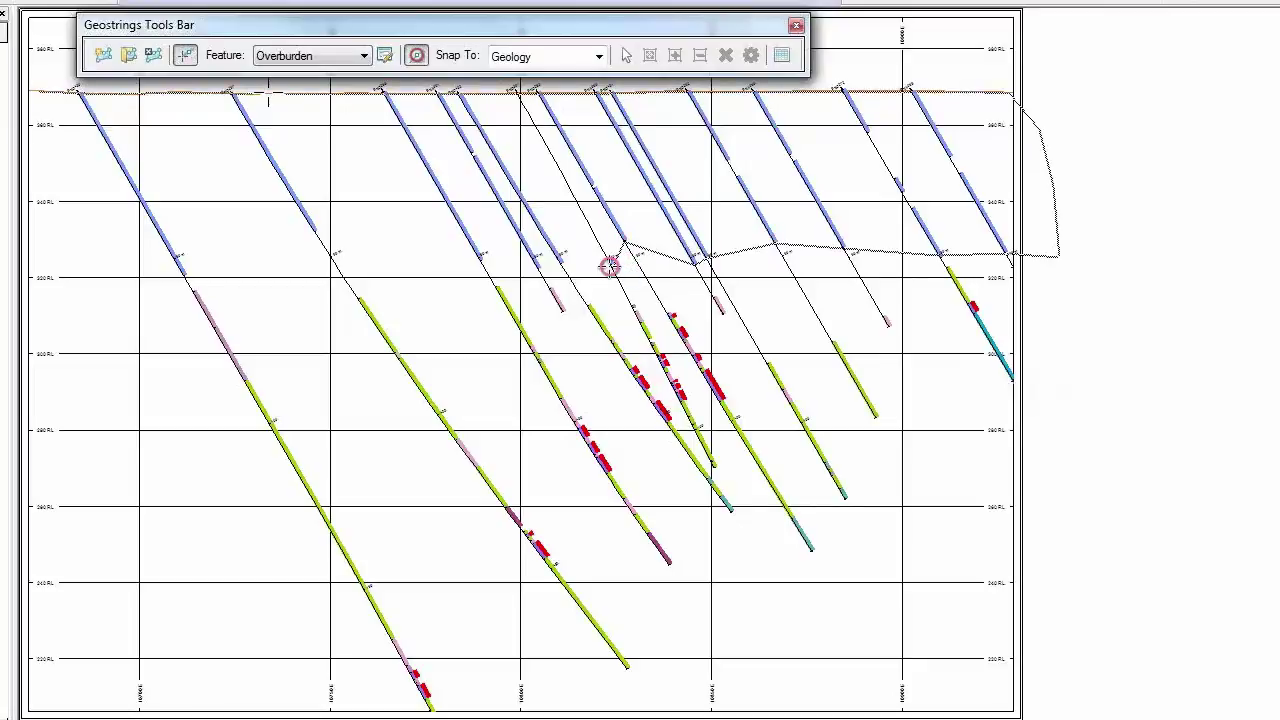
left_click(610, 266)
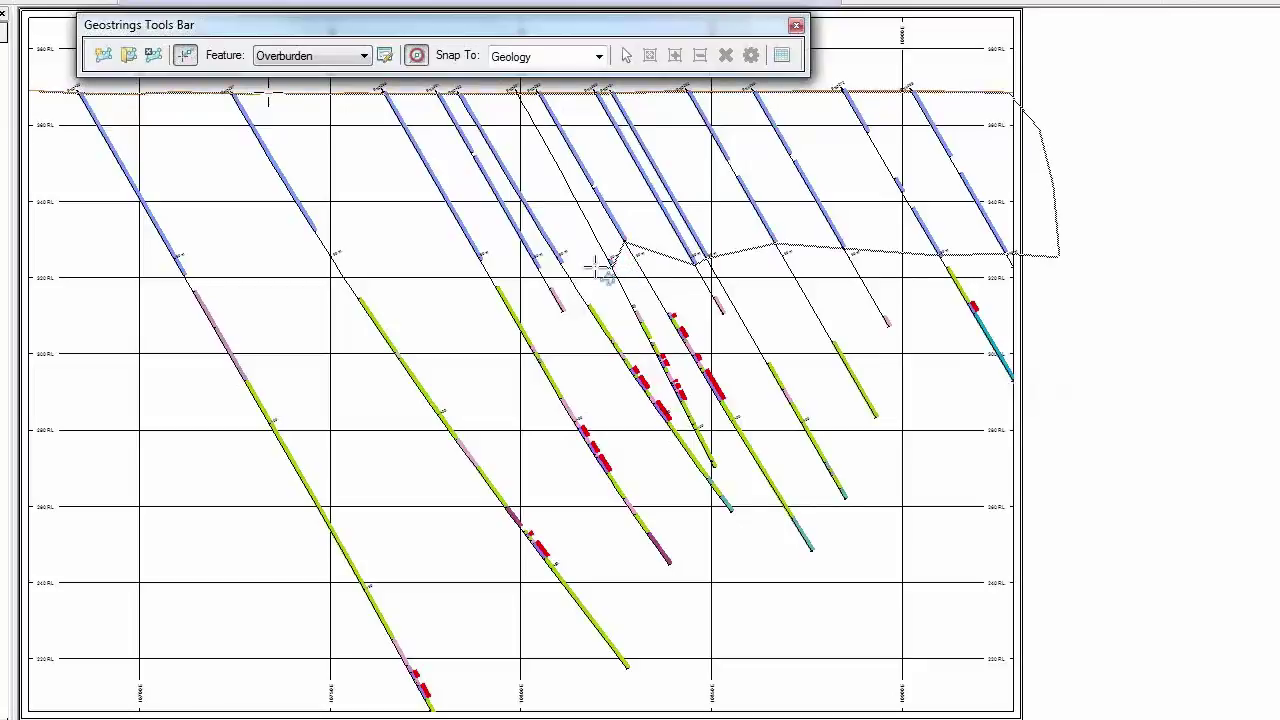
Step: Continue the Overburden's lower contact across the western drillholes to the section's western end and finish the polygon
left_click(530, 267)
left_click(481, 257)
left_click(318, 236)
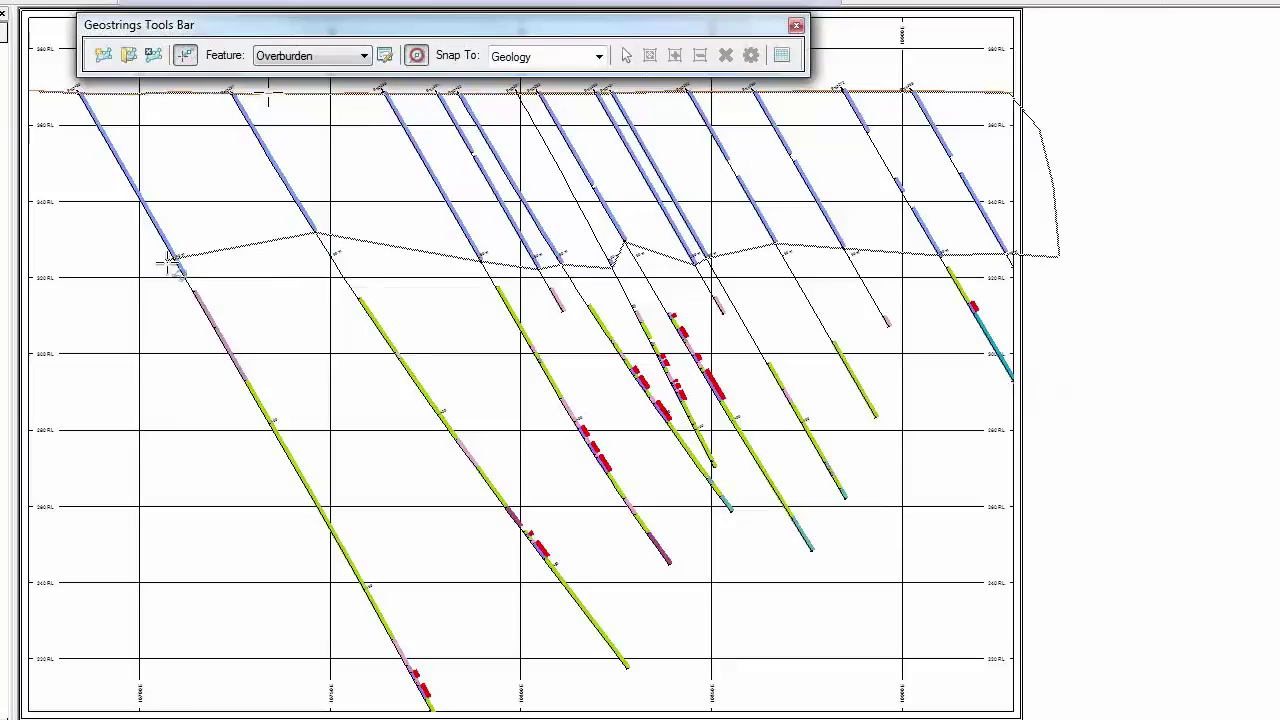
left_click(182, 272)
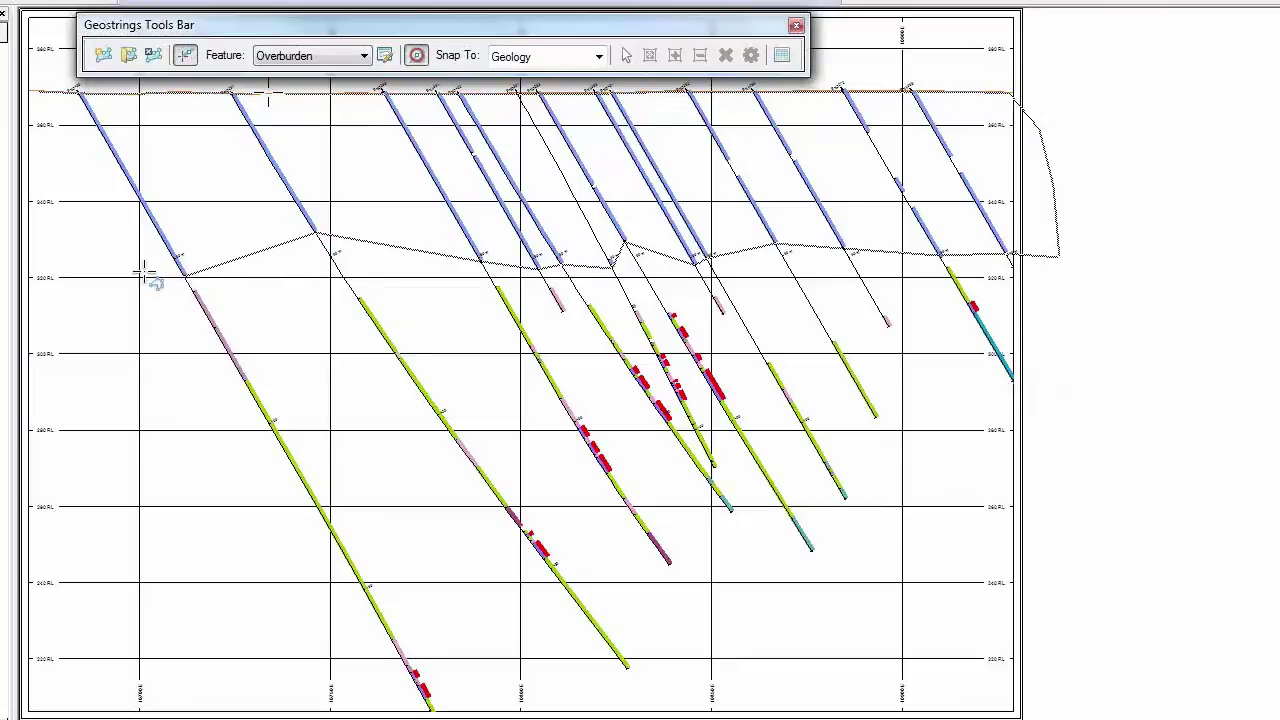
left_click(68, 279)
left_click(31, 228)
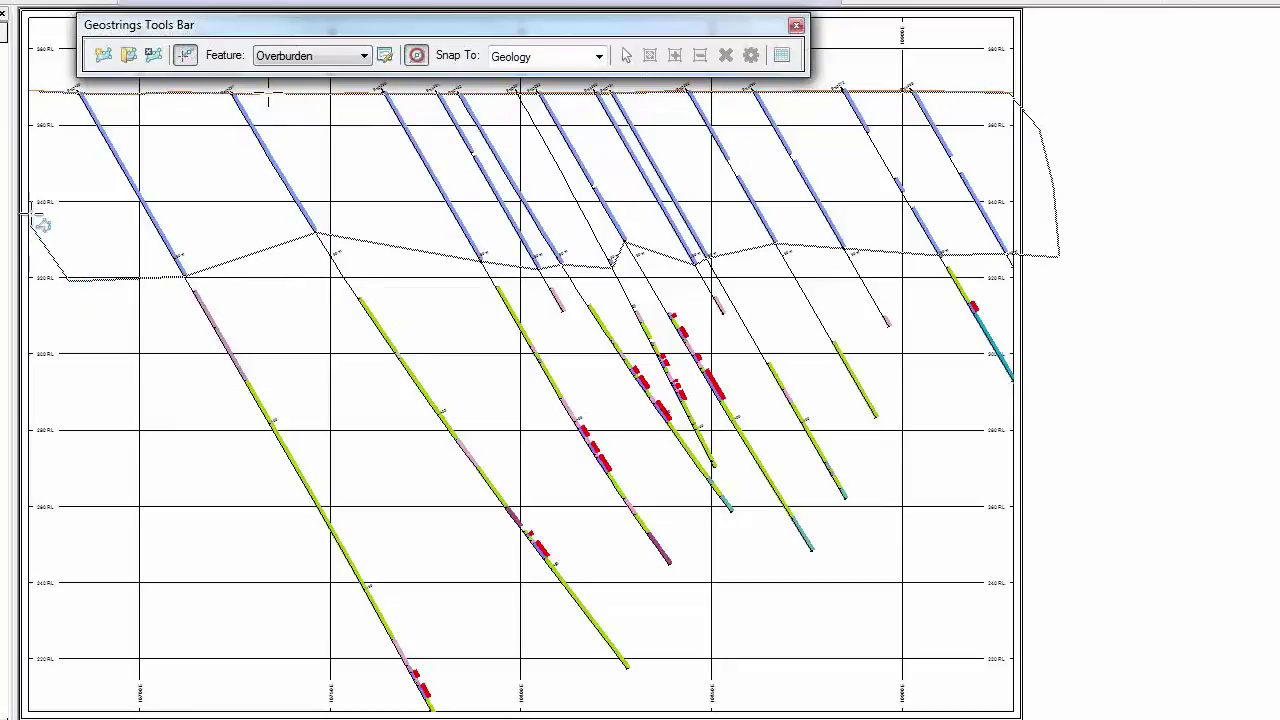
right_click(42, 149)
left_click(80, 156)
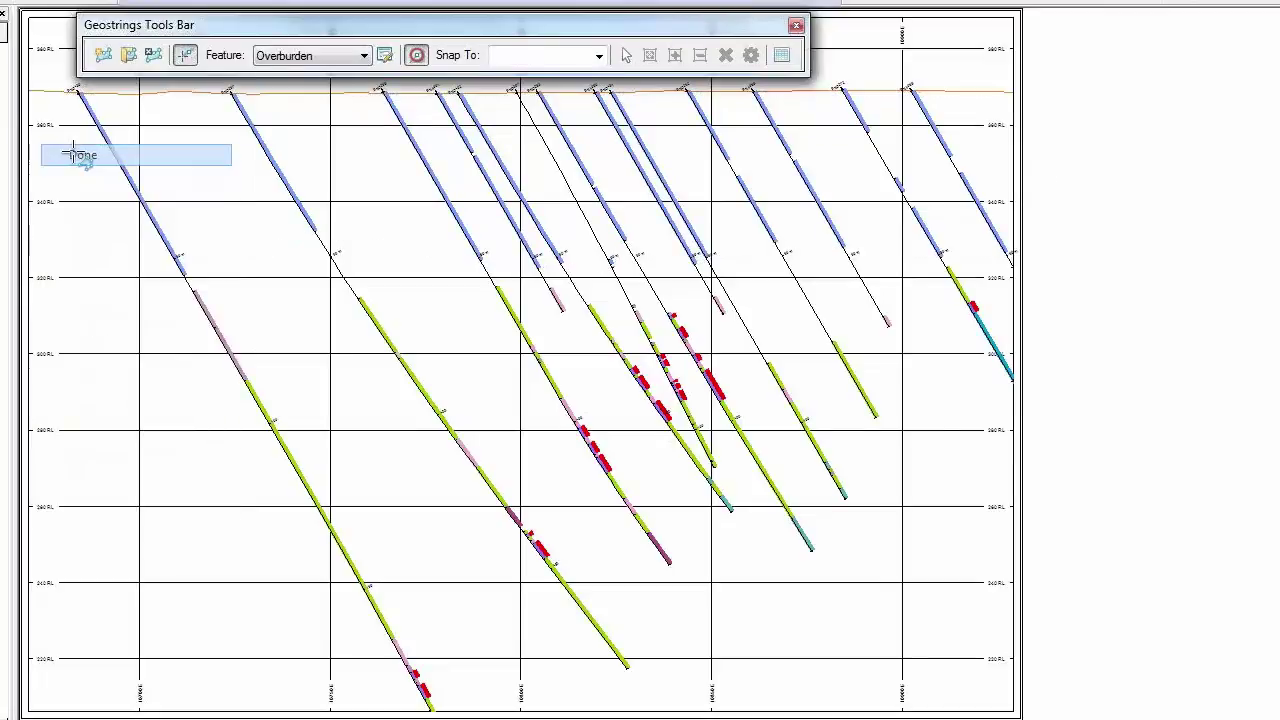
Step: Digitize the upper contact of the Iron_Formation feature from the westernmost drillhole up to the central holes, snapping to Geology
left_click(296, 57)
left_click(296, 87)
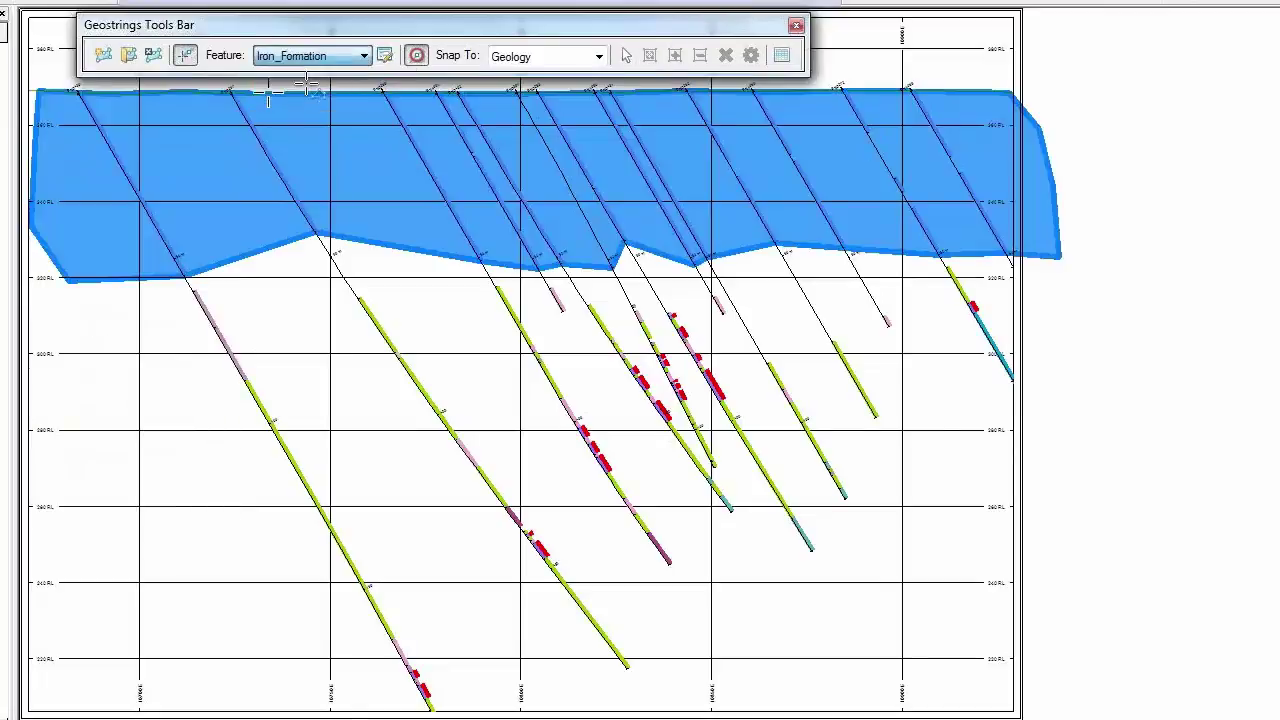
left_click(598, 57)
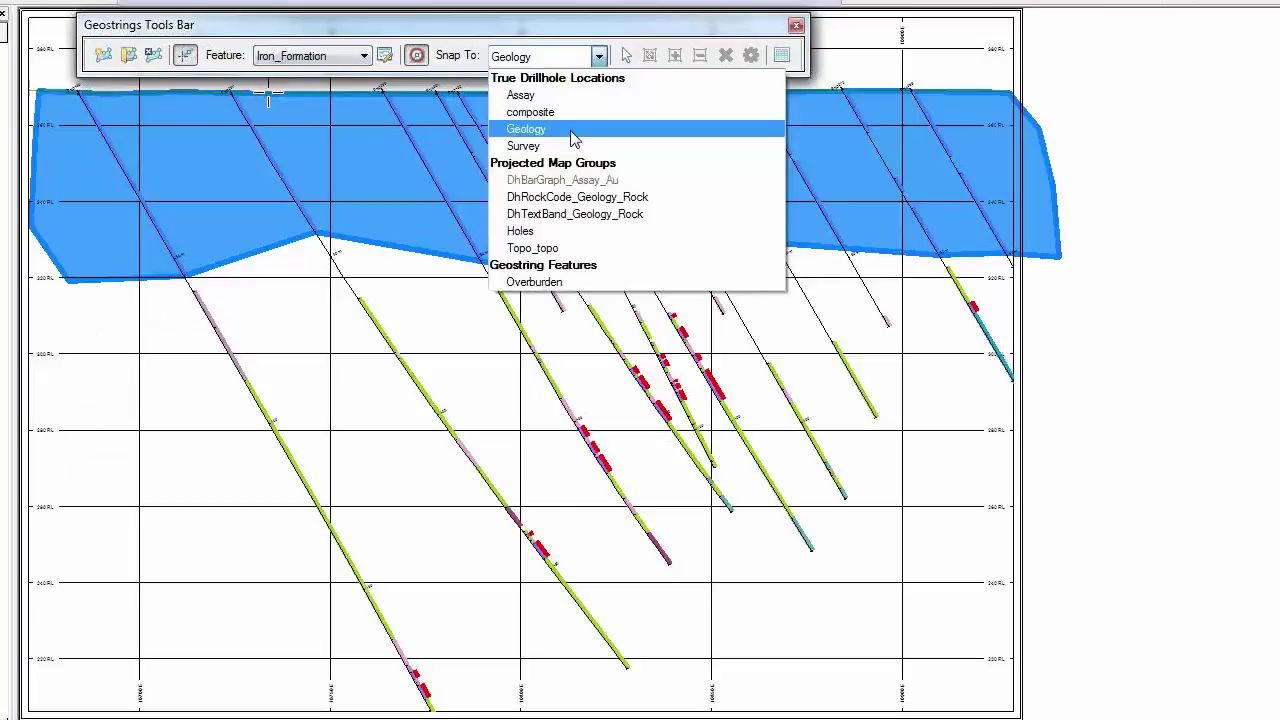
left_click(575, 137)
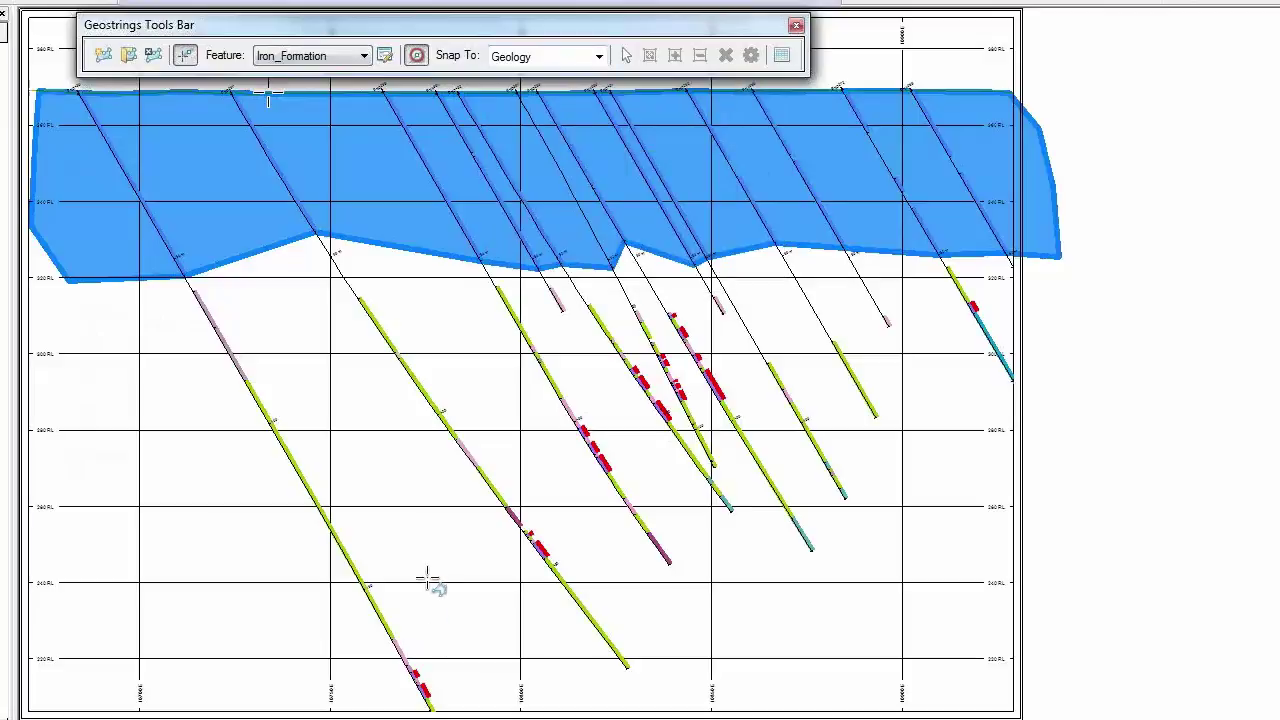
left_click(411, 674)
left_click(527, 533)
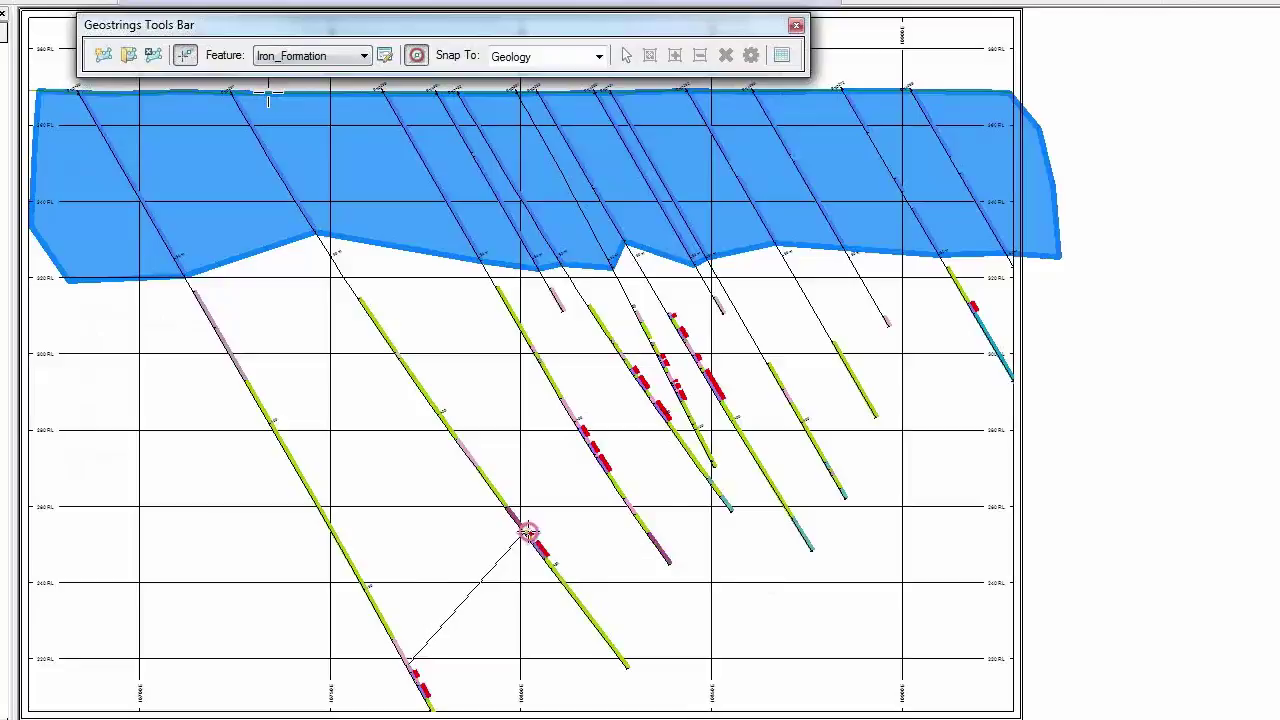
left_click(583, 430)
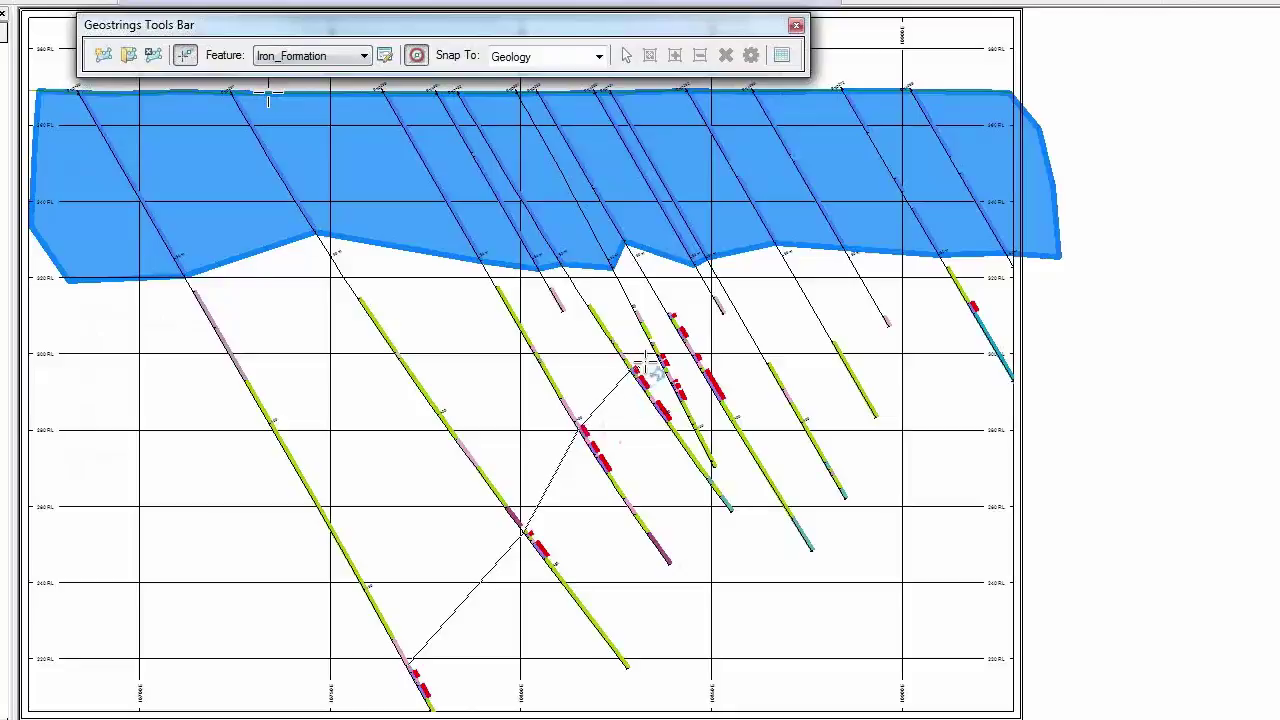
left_click(678, 334)
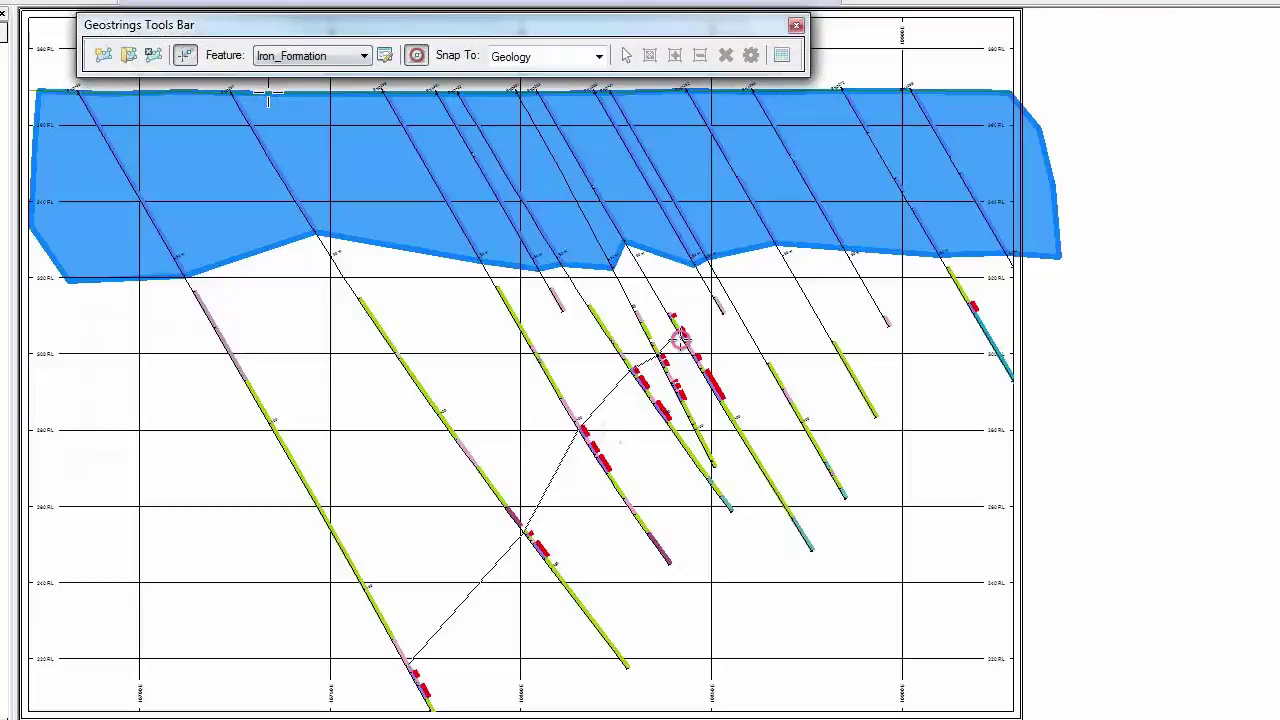
Step: Digitize the Iron_Formation's lower contact back down to the westernmost drillhole and finish the polygon
left_click(722, 399)
left_click(668, 406)
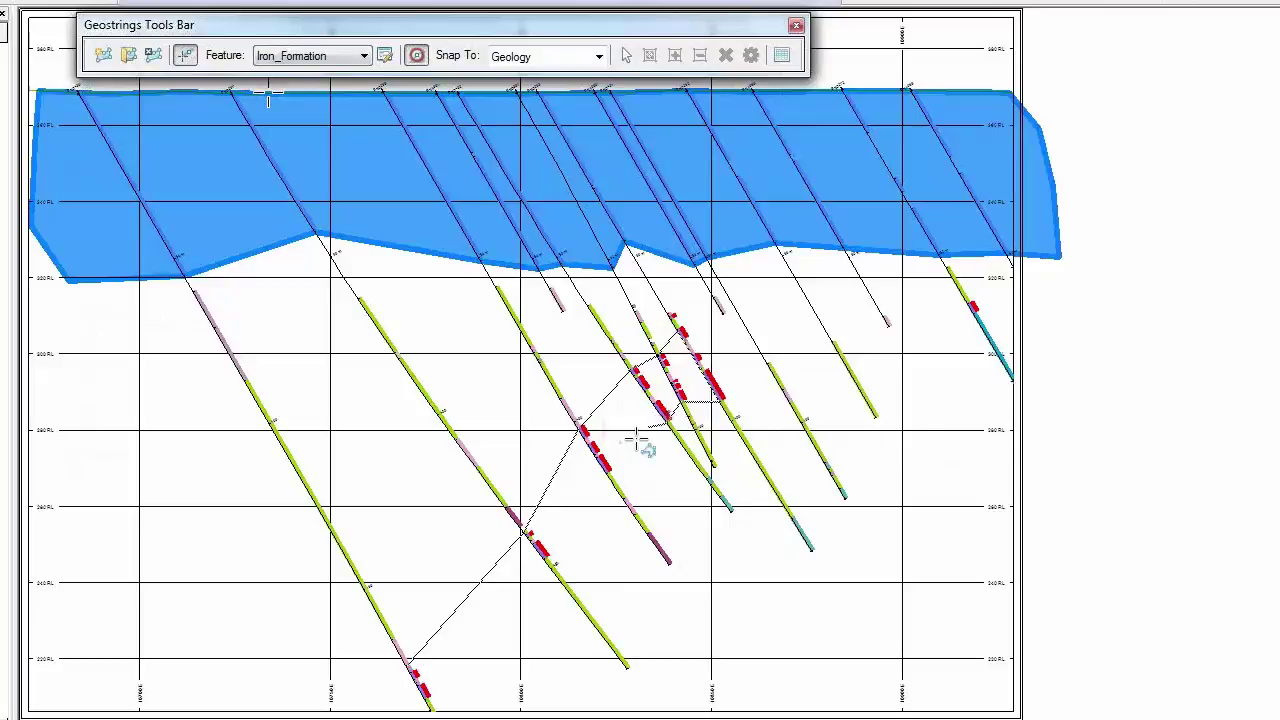
left_click(543, 557)
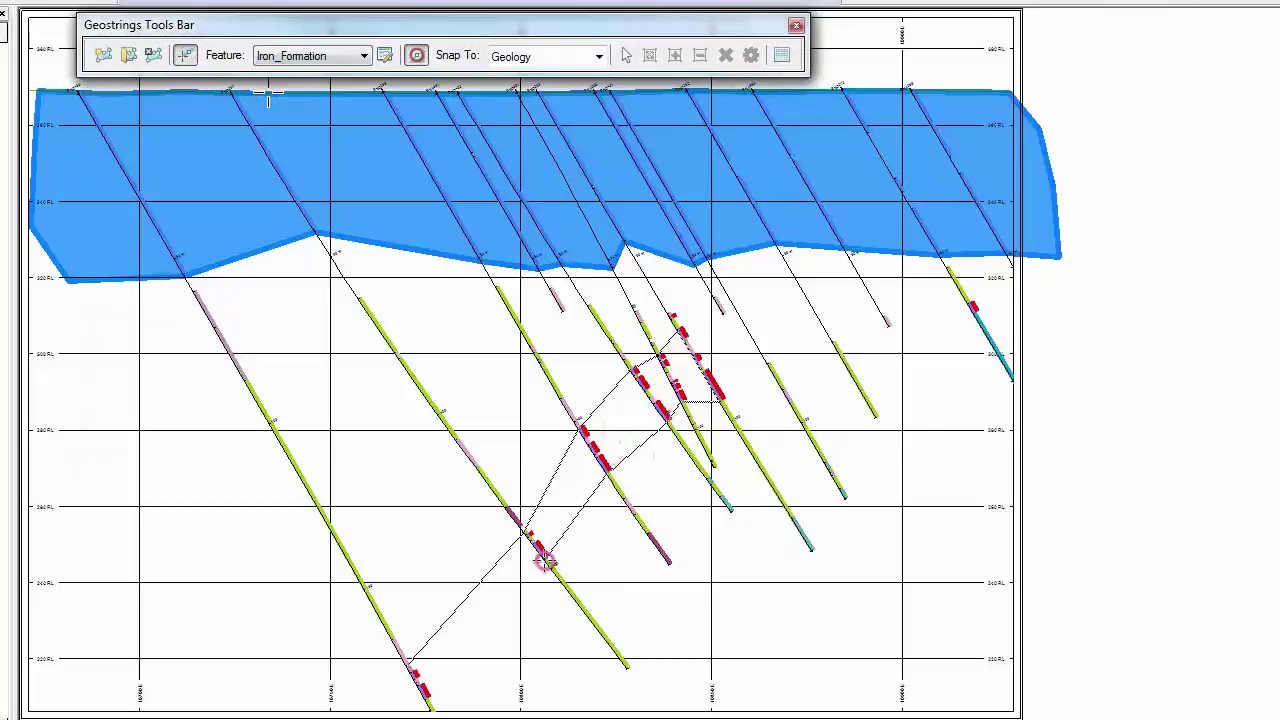
right_click(430, 702)
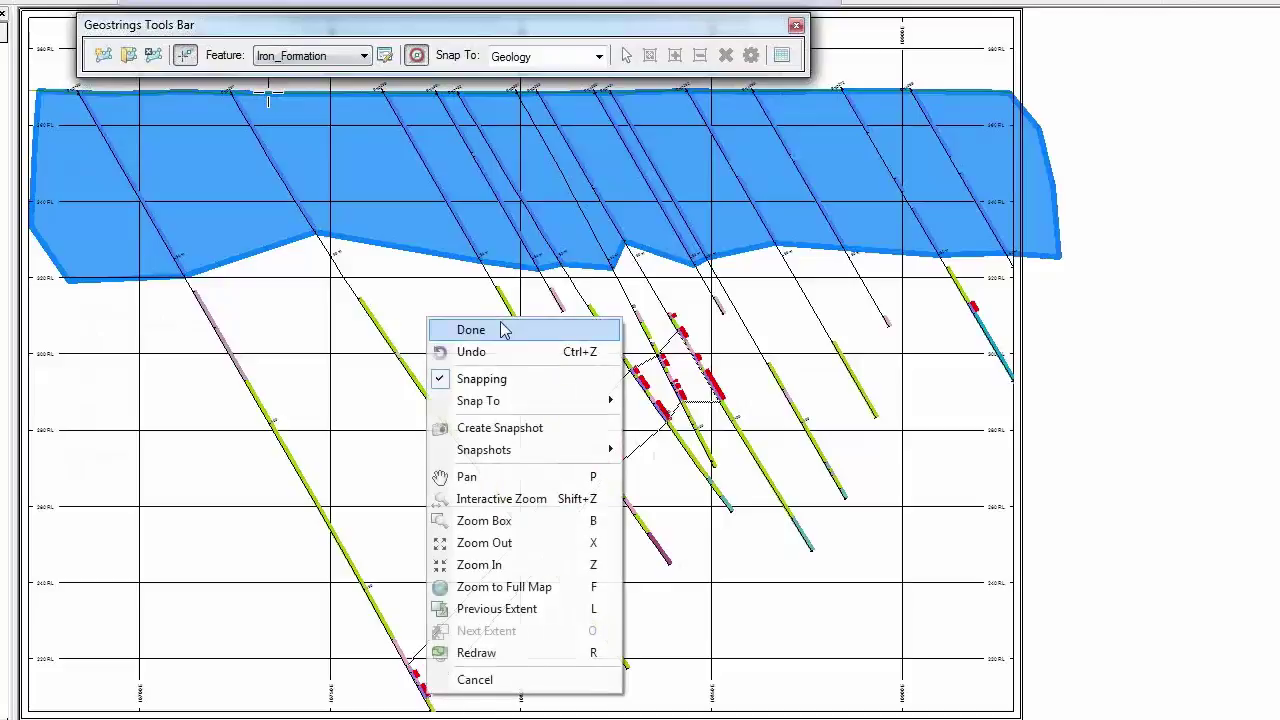
left_click(505, 331)
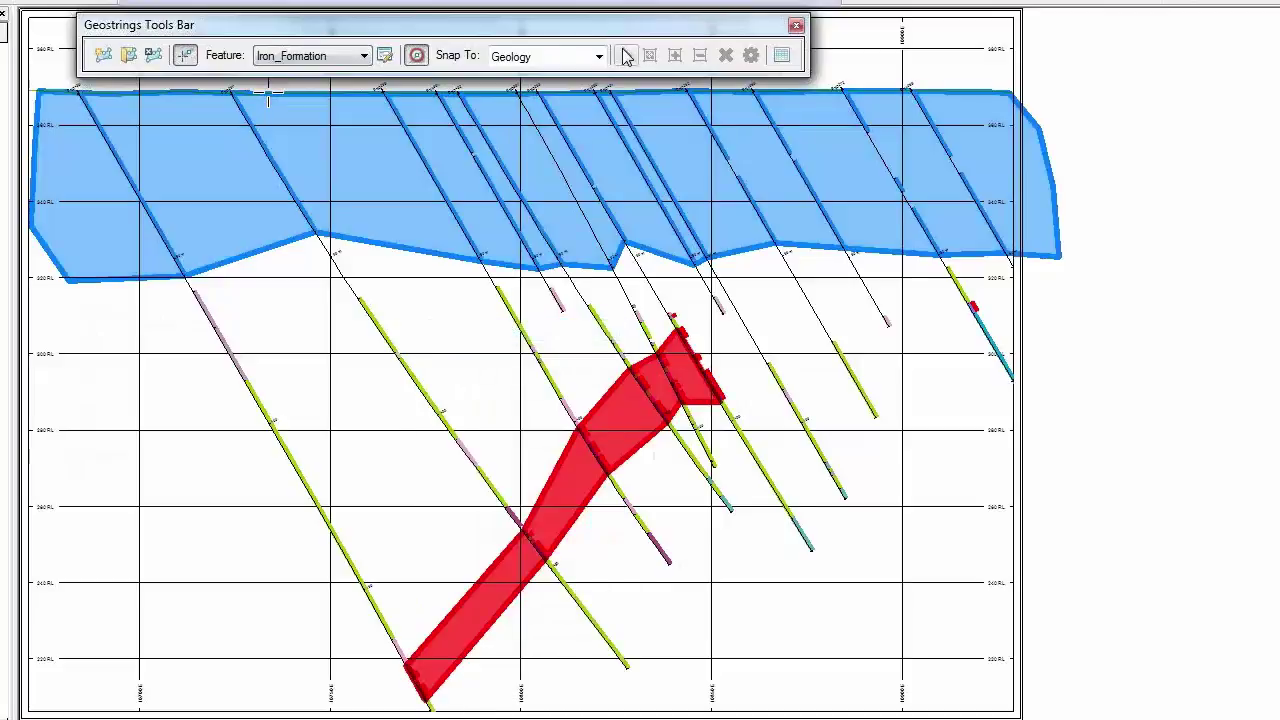
Step: Edit the Iron_Formation polygon's vertices, moving two upper-contact vertices farther up their drillholes
left_click(613, 460)
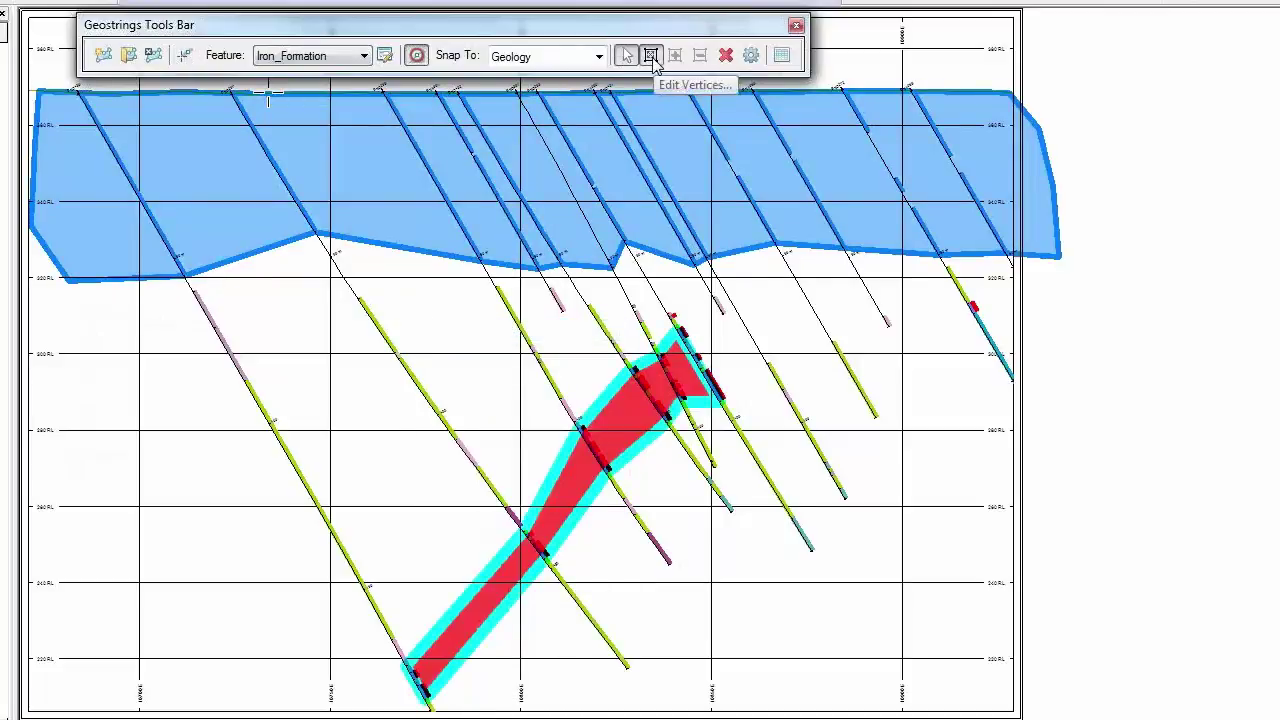
left_click(651, 57)
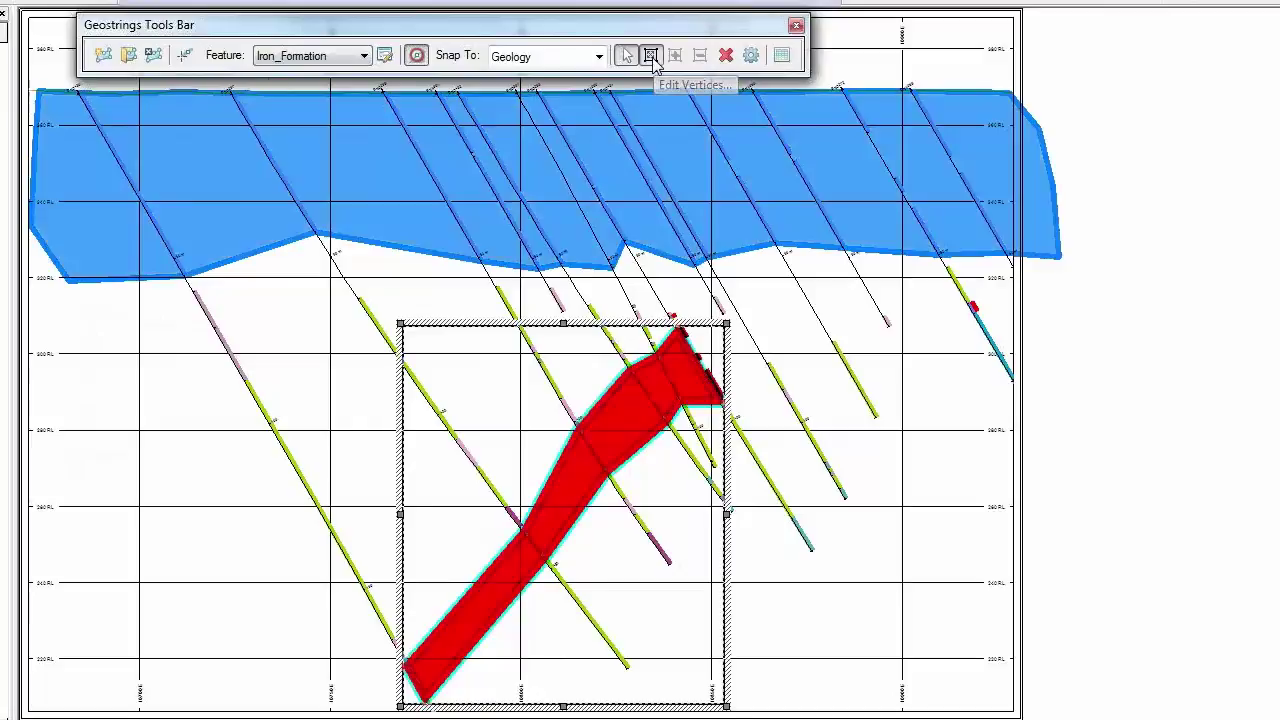
left_click_drag(577, 420, 560, 398)
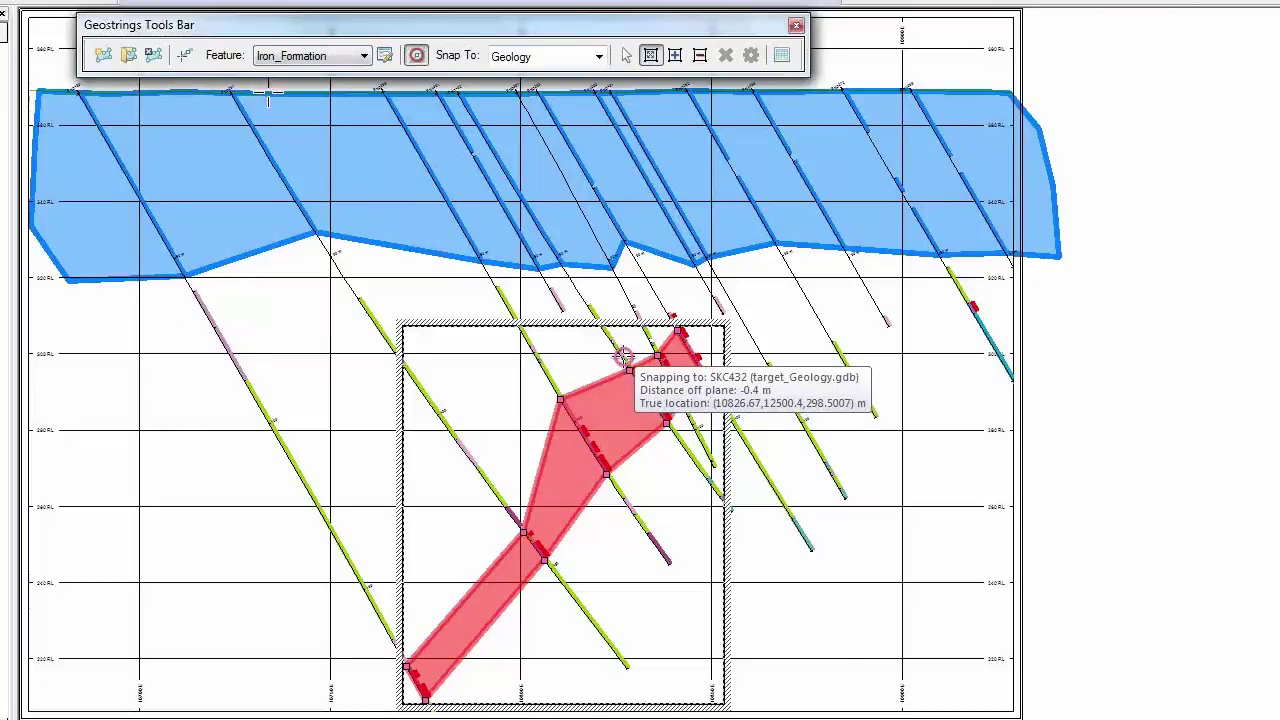
left_click_drag(623, 355, 623, 357)
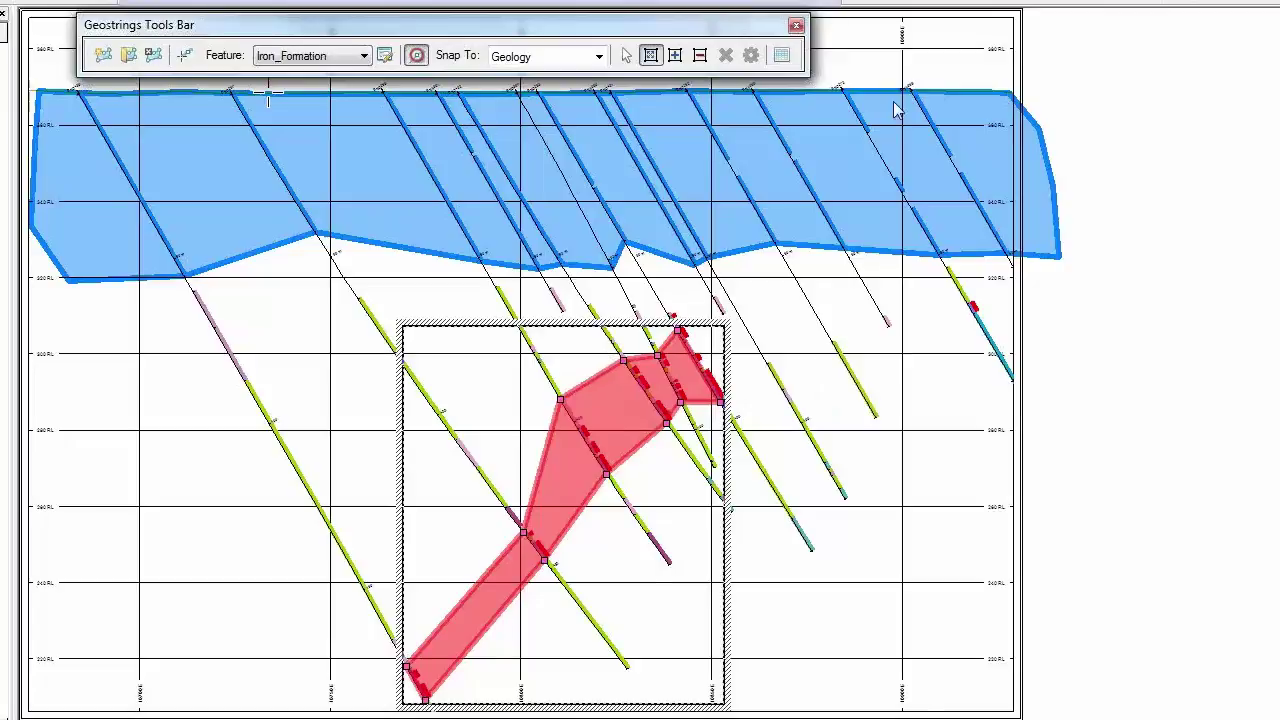
Step: Close the current geostring and open Geological Interpretations.geosoft_string on the section maps
left_click(154, 56)
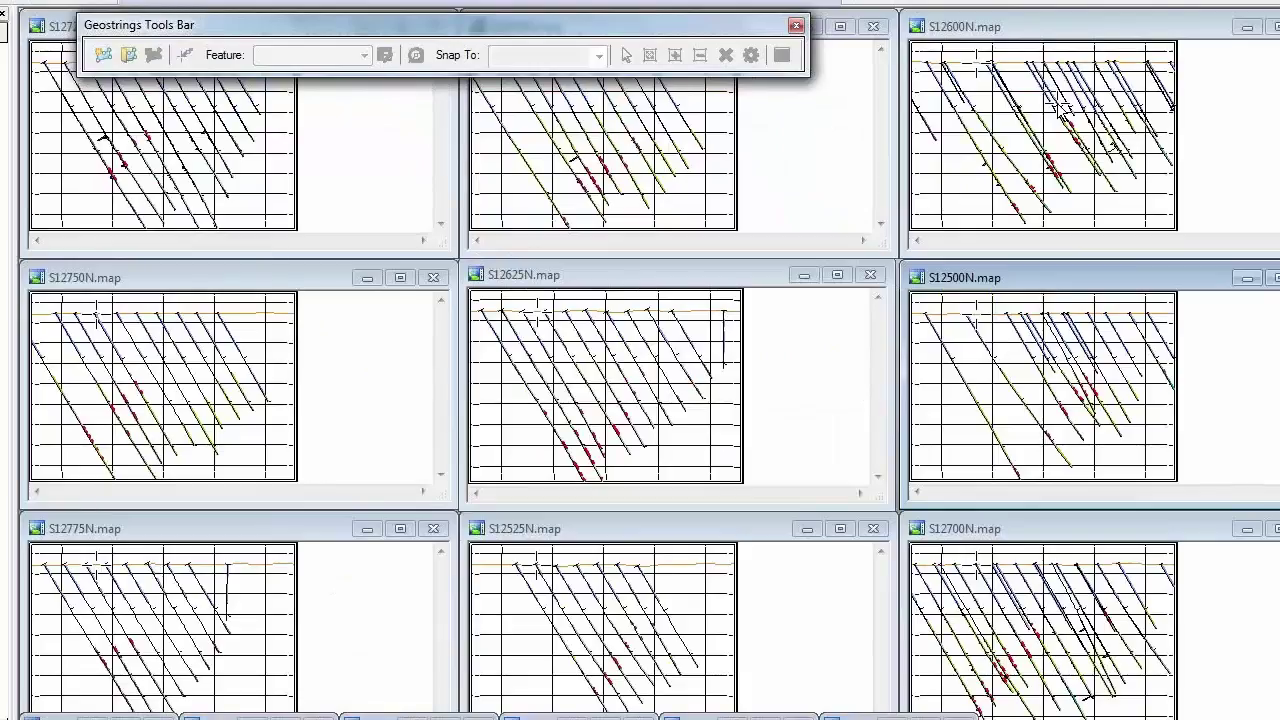
left_click(103, 54)
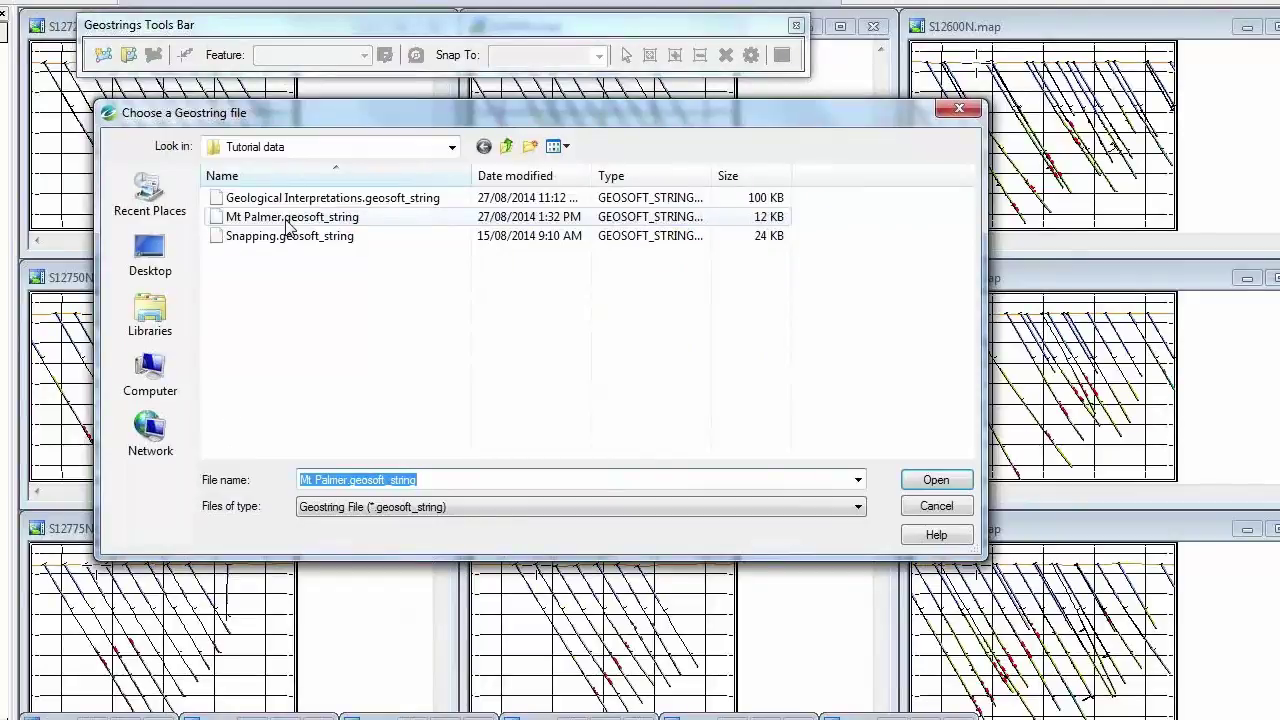
double_click(288, 217)
Step: Review the geostring table's section references and feature columns for Geological Interpretations, then close it
left_click(782, 55)
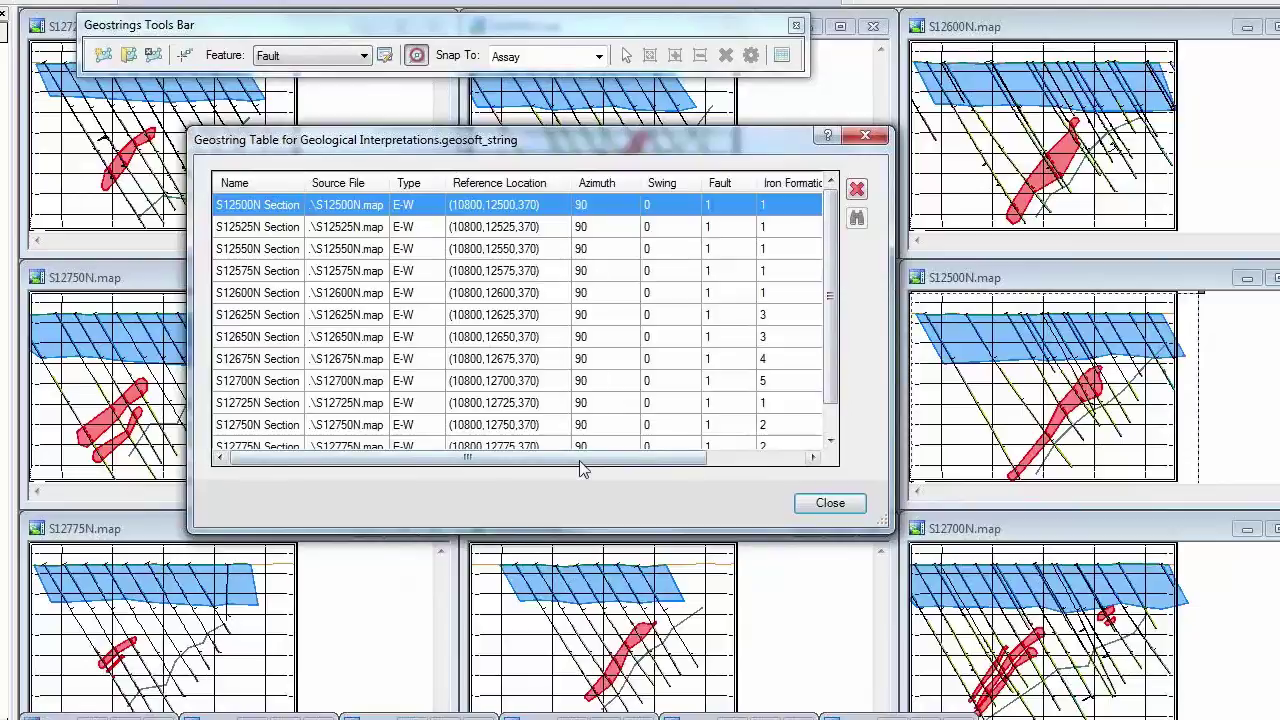
left_click_drag(580, 462, 680, 462)
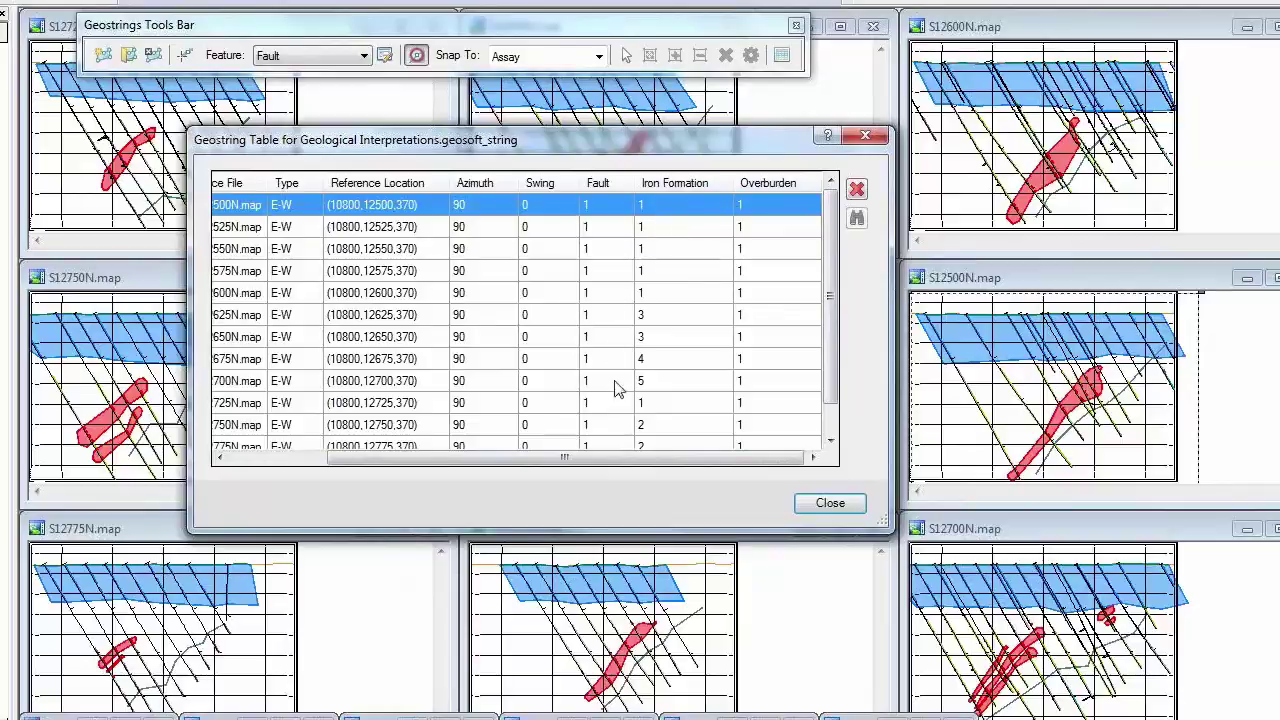
left_click(831, 503)
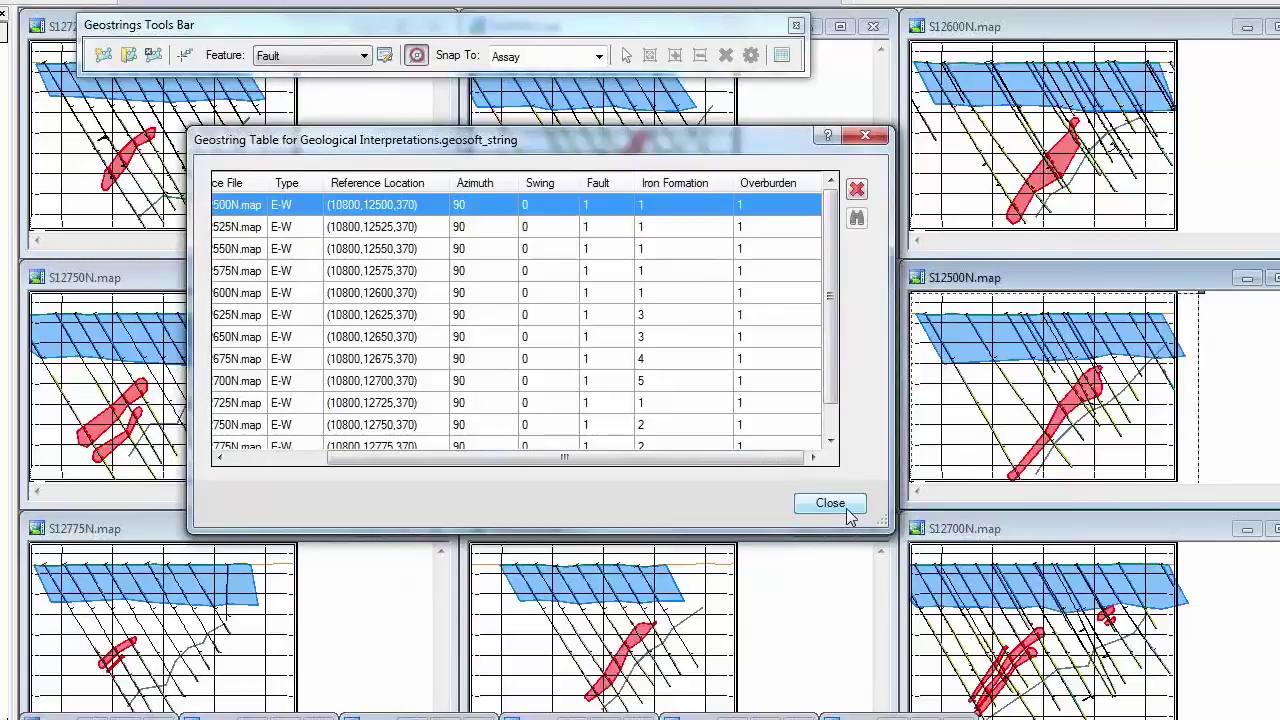
left_click(847, 511)
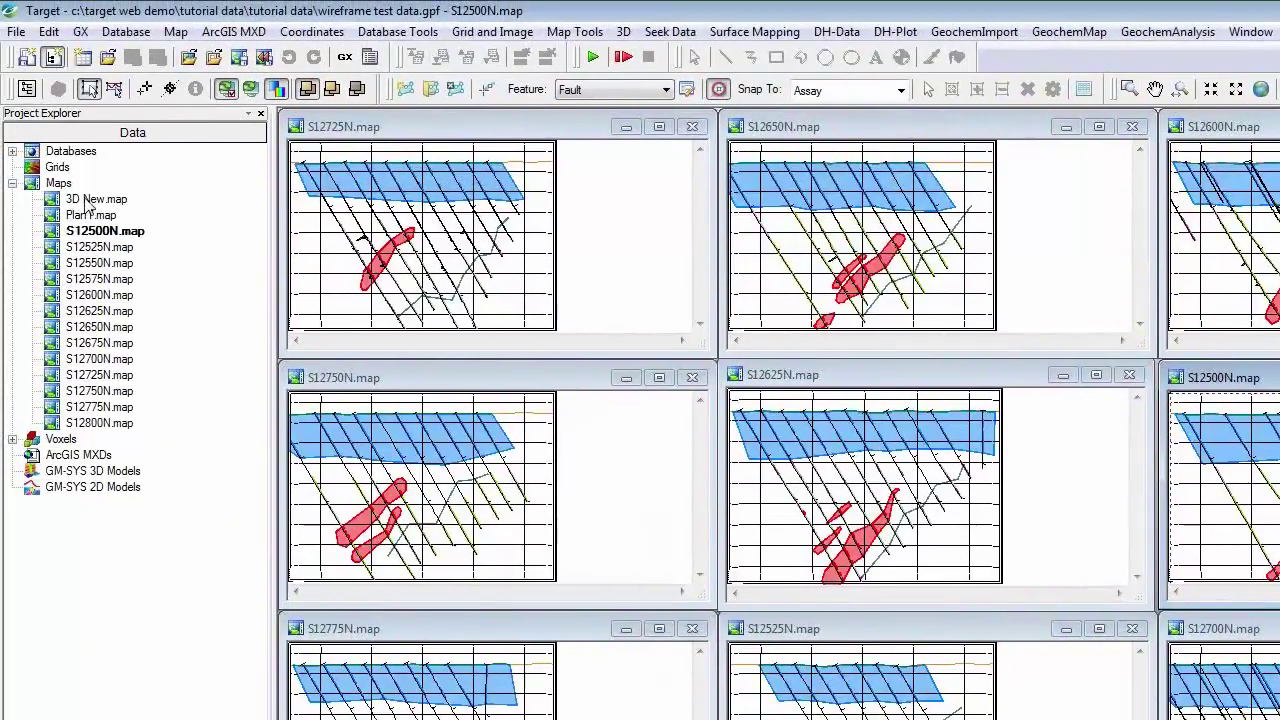
Step: Open 3D New.map and add Geological Interpretations.geosoft_string to the 3D view
double_click(92, 199)
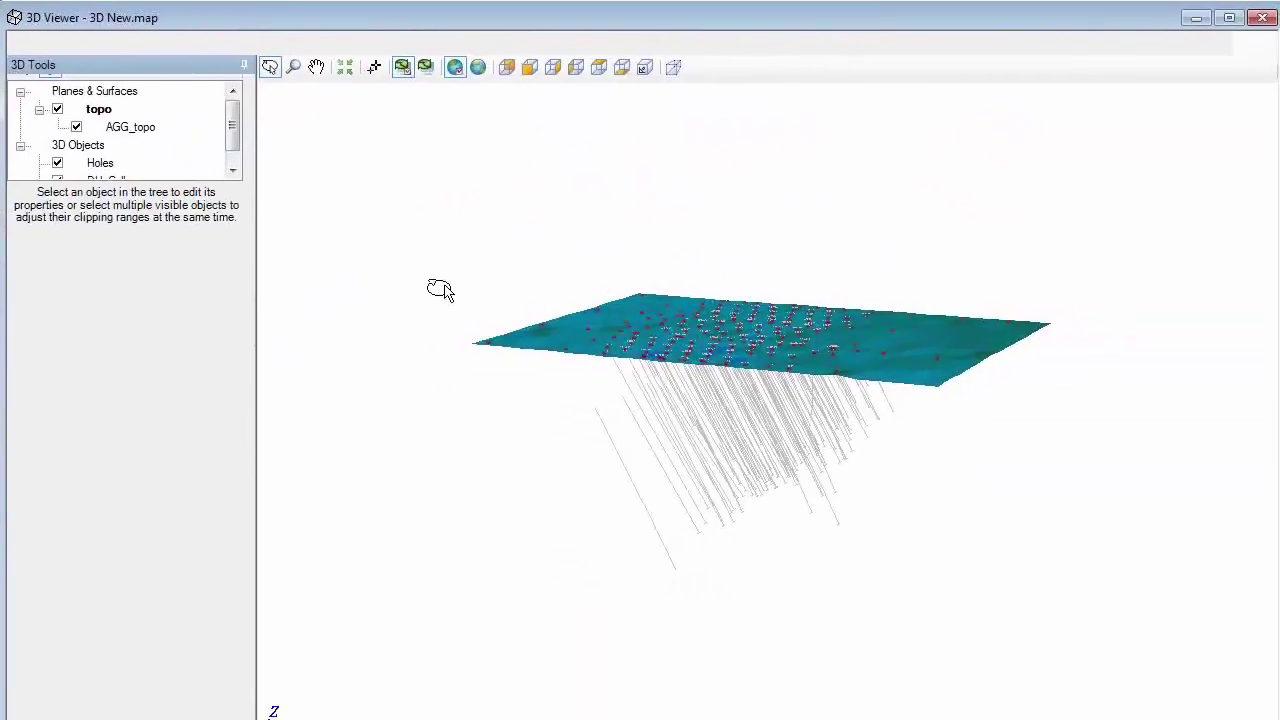
left_click_drag(611, 337, 870, 416)
left_click_drag(760, 383, 843, 391)
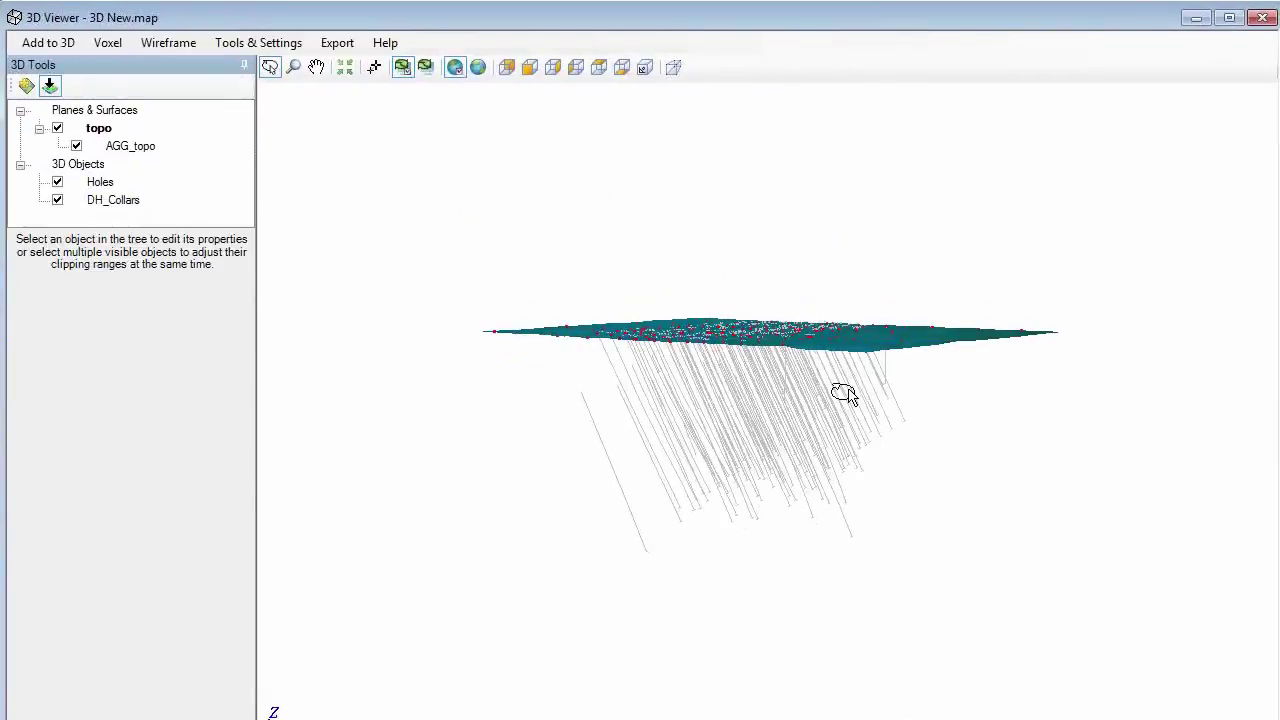
left_click(42, 44)
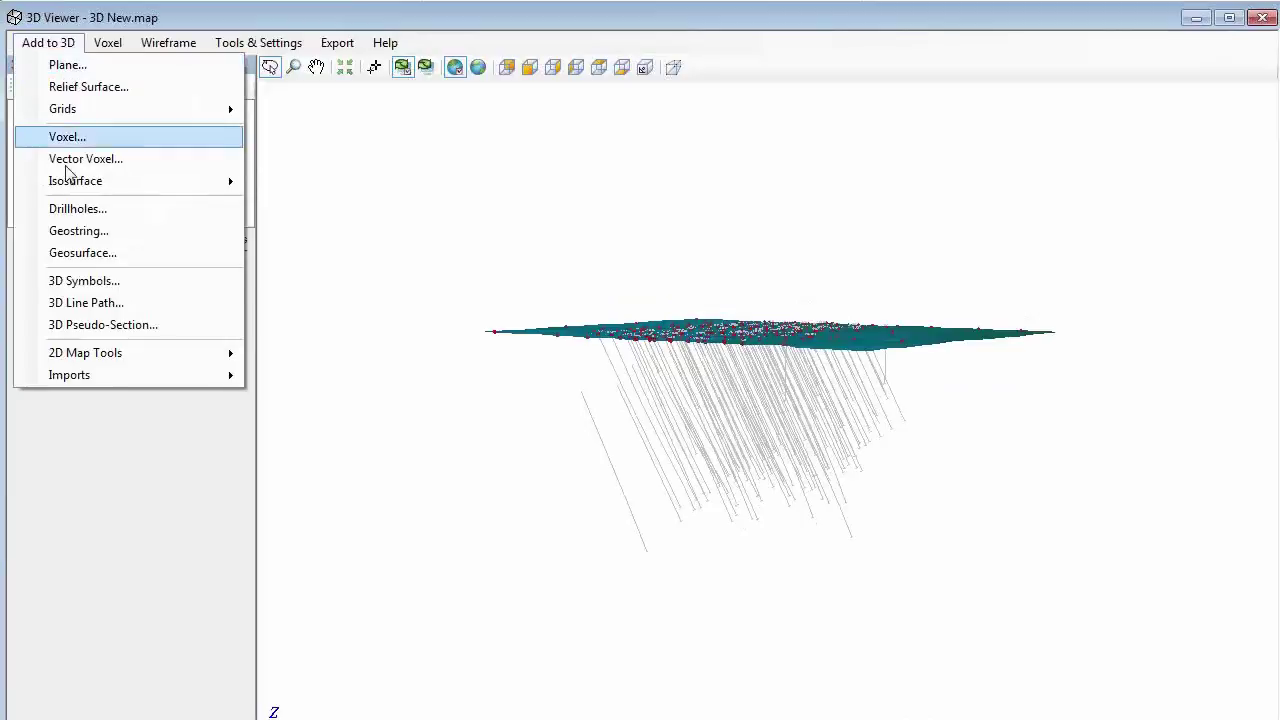
left_click(115, 232)
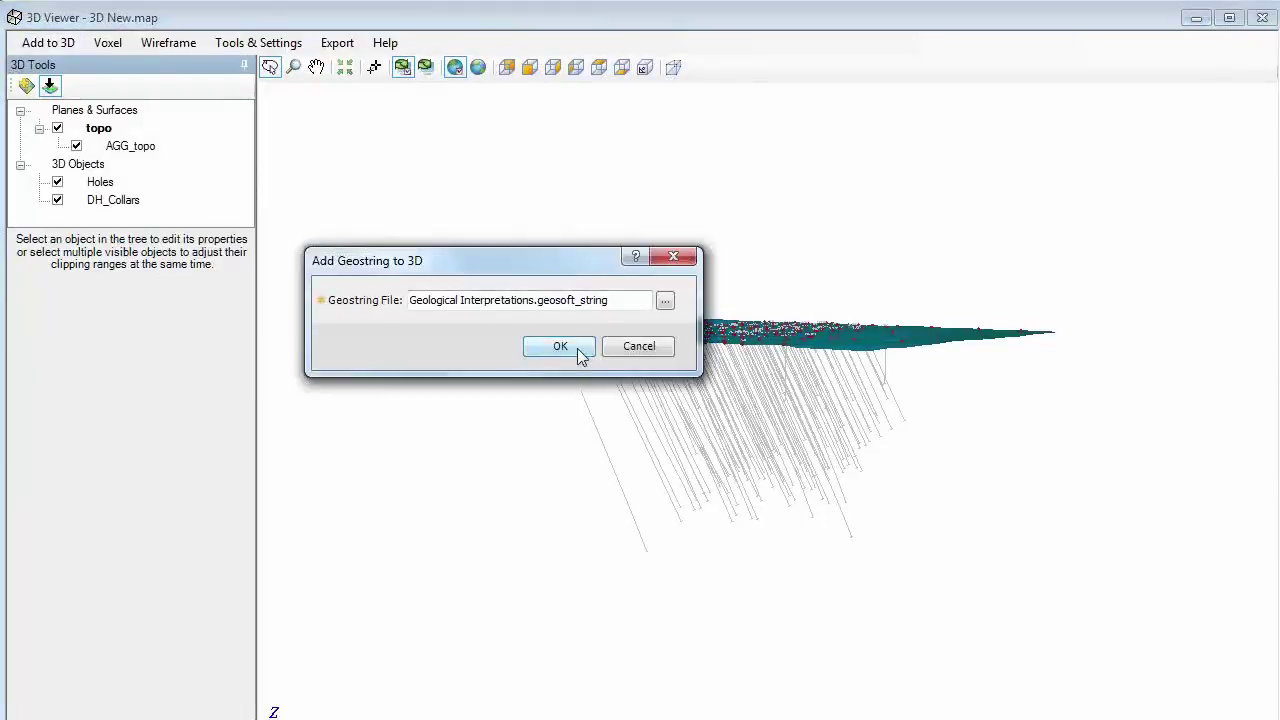
left_click(579, 350)
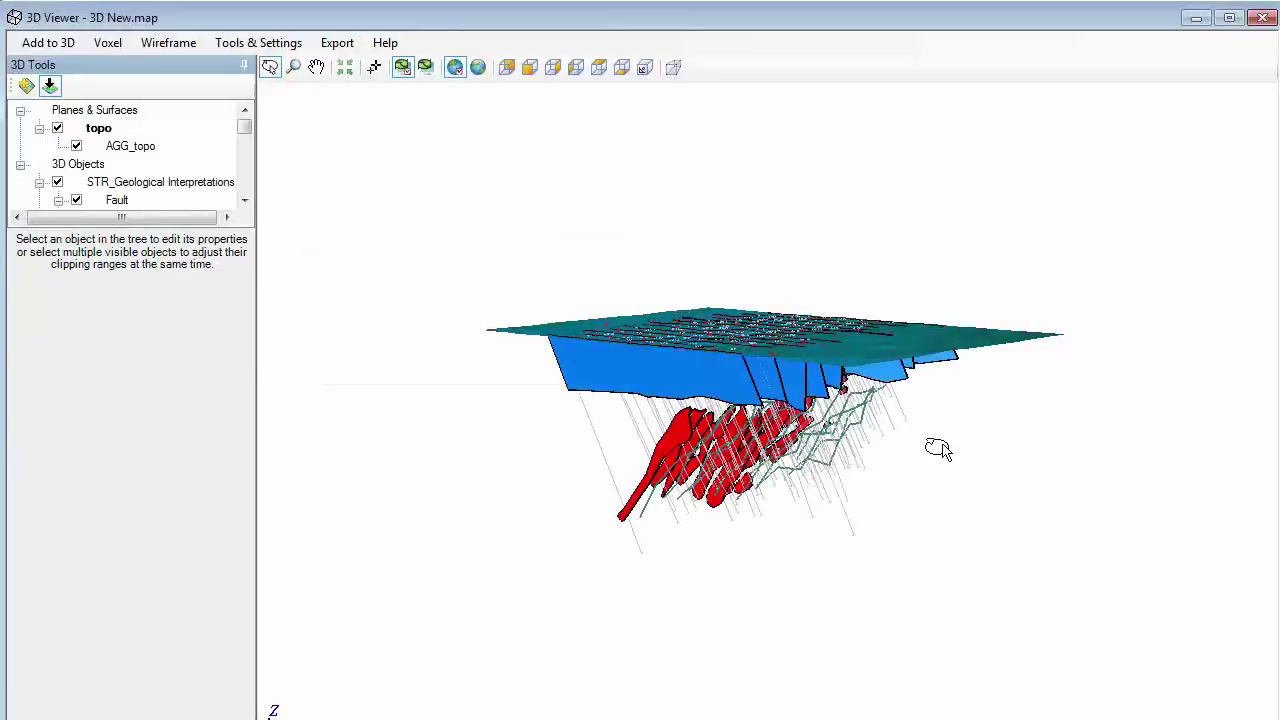
left_click_drag(938, 449, 536, 338)
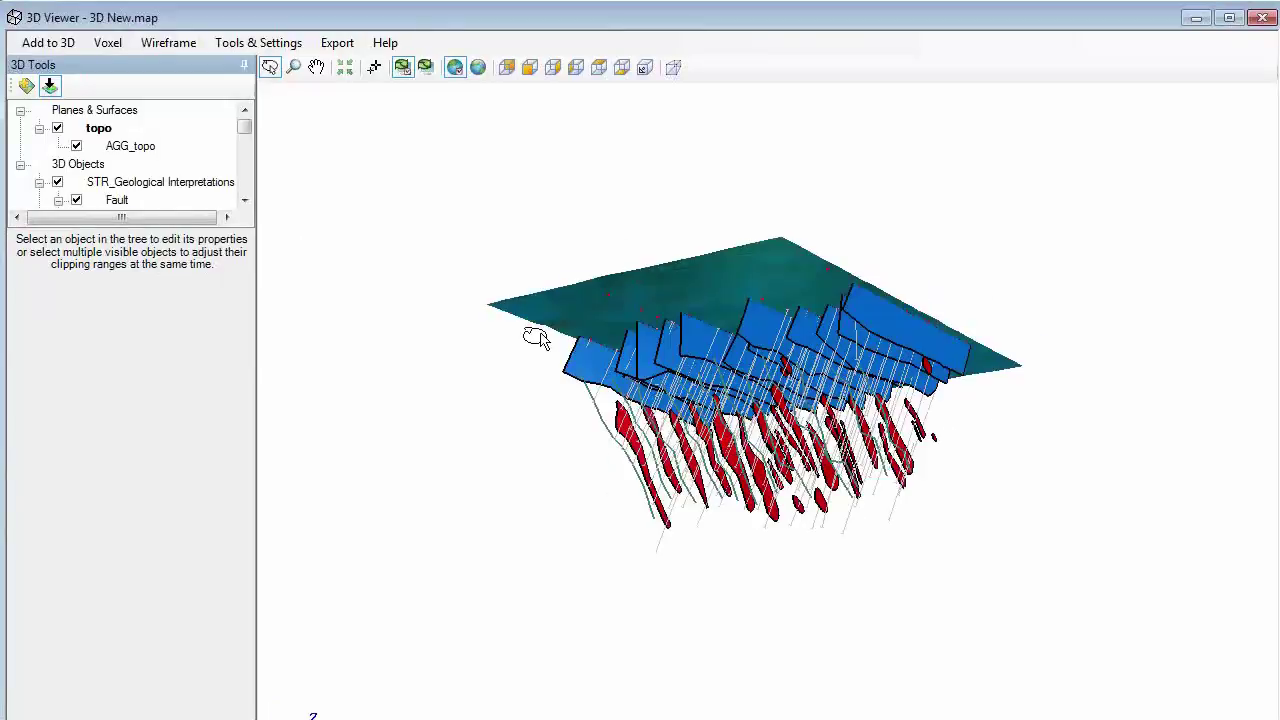
Step: Enlarge the 3D object tree and hide the topo surface and the DH_Collars
left_click_drag(203, 229, 200, 640)
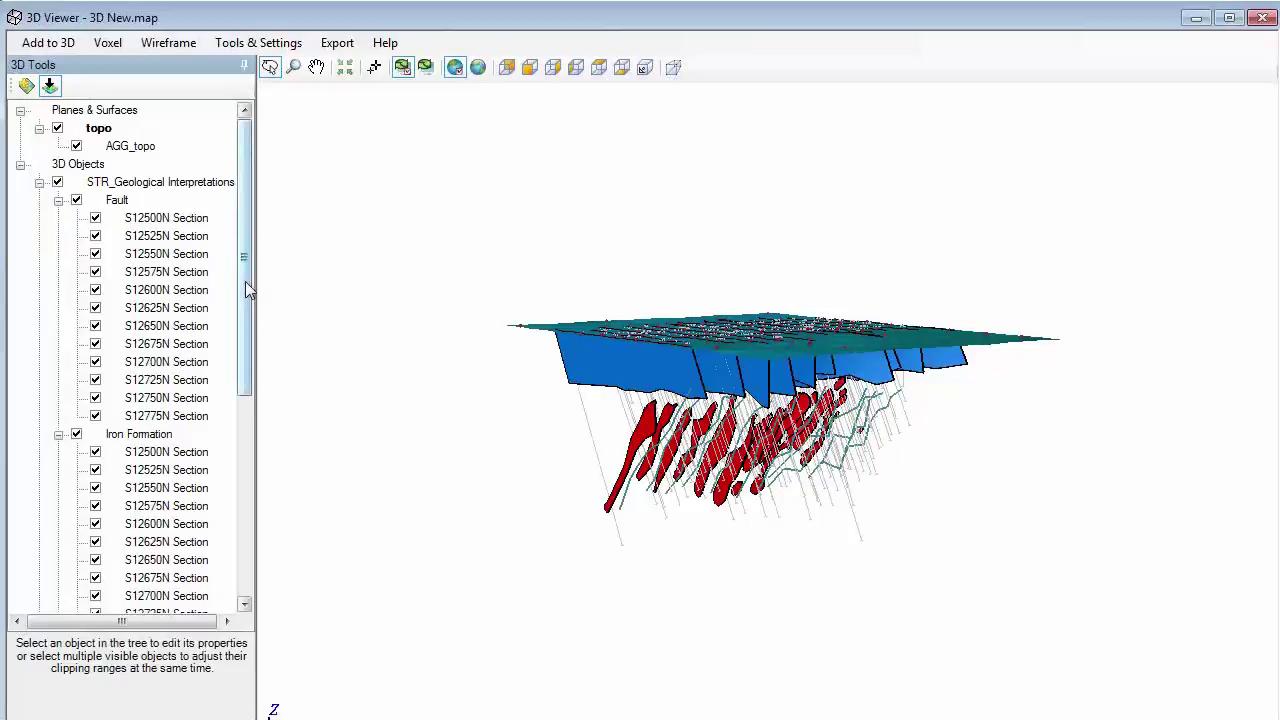
left_click_drag(245, 281, 245, 321)
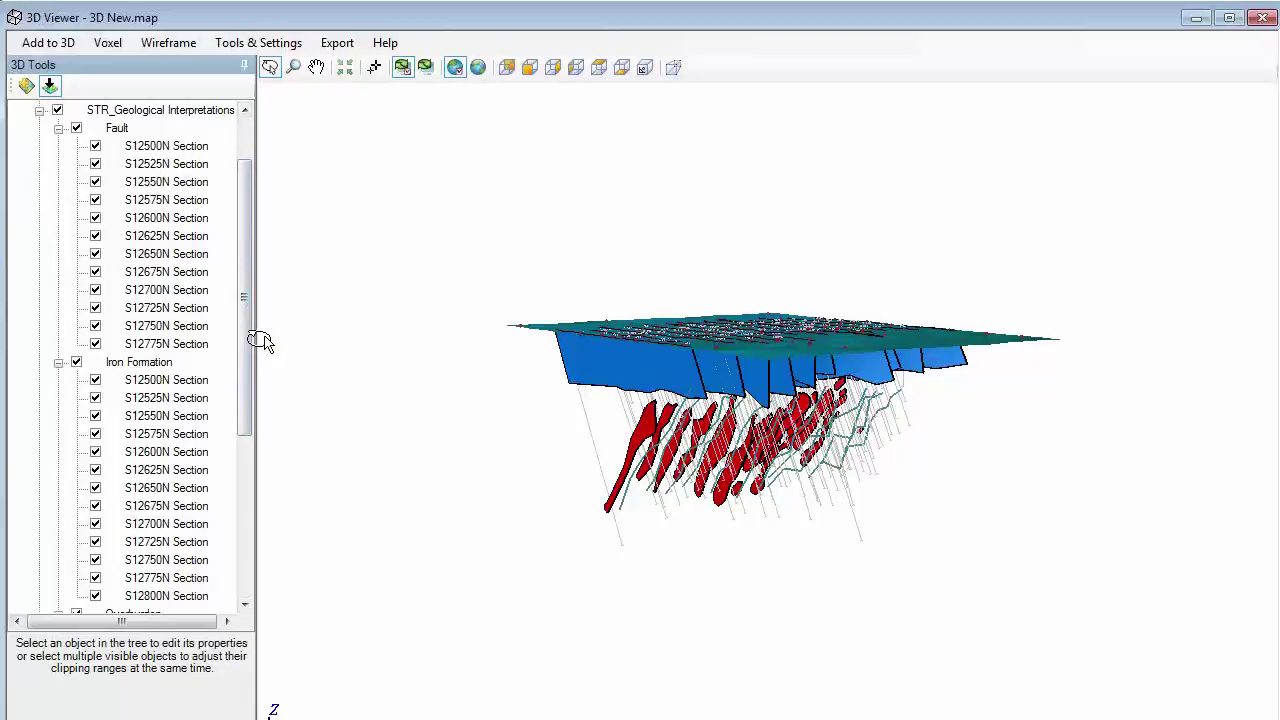
left_click_drag(251, 345, 251, 230)
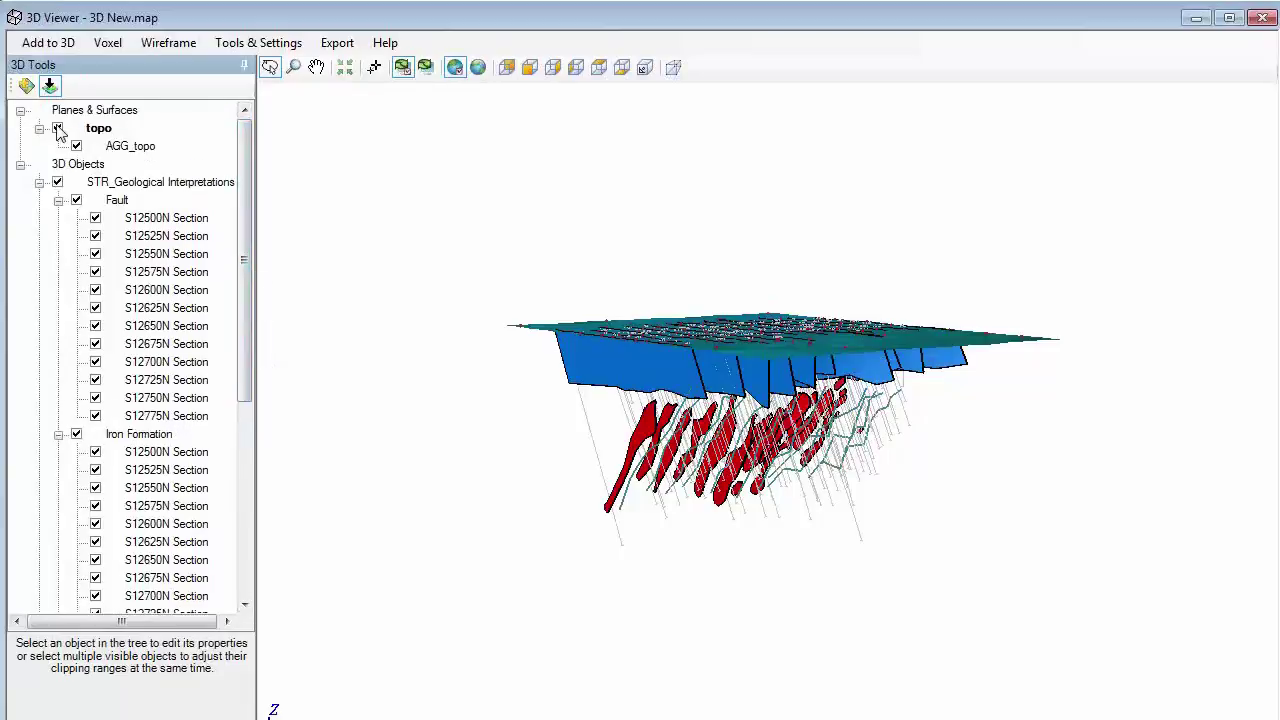
left_click(57, 128)
scroll(234, 243, "down", 7)
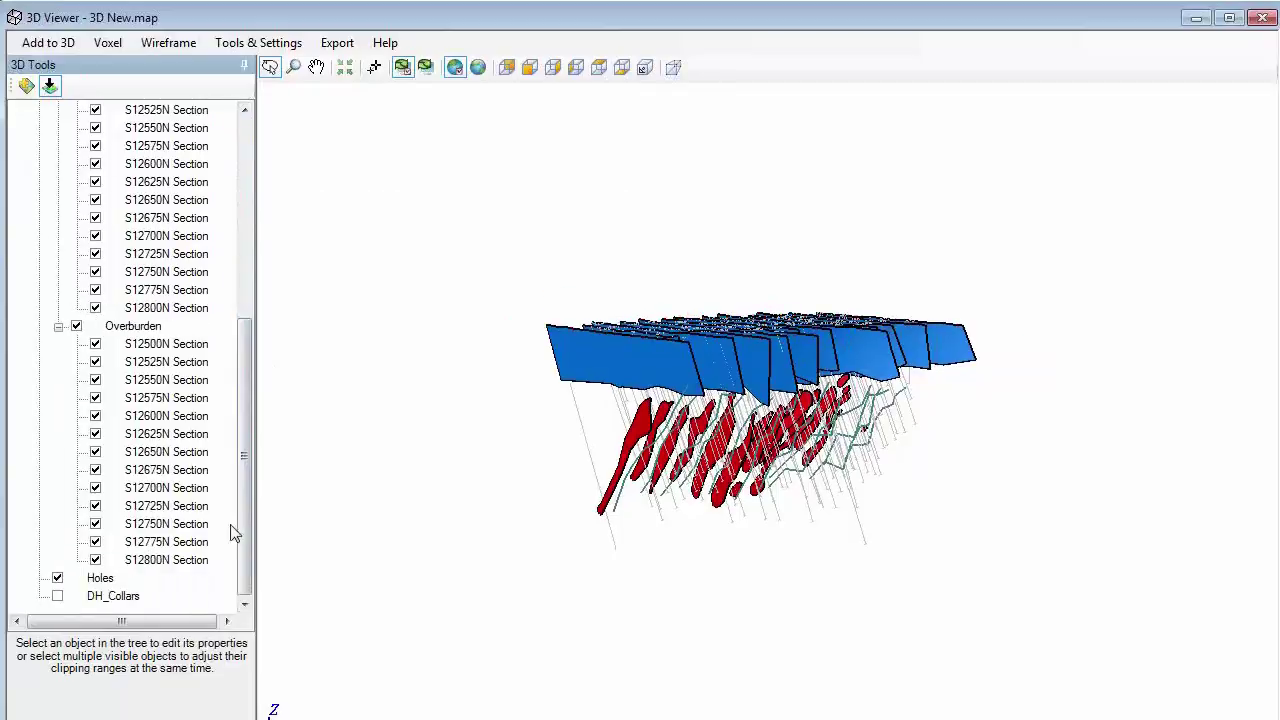
left_click_drag(242, 517, 214, 106)
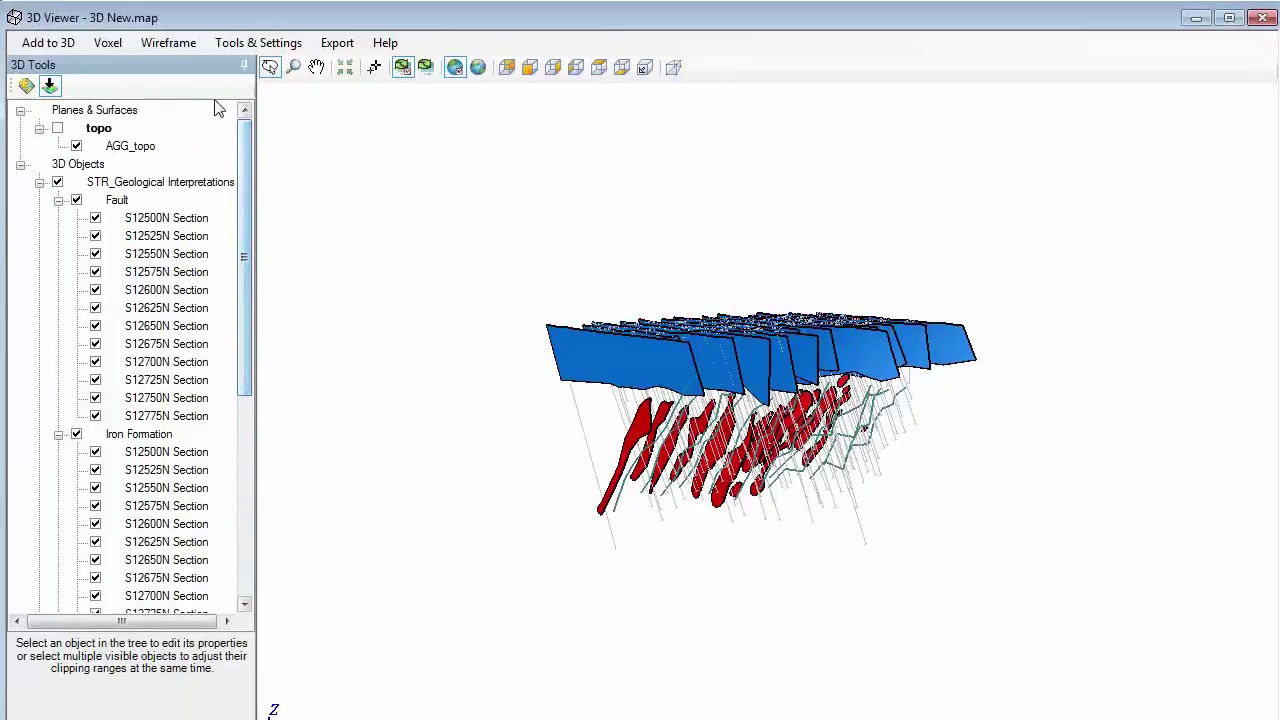
Step: Start wireframing the Iron Formation feature of the Geological Interpretations geostring and remove all its existing wireframes
left_click(172, 44)
left_click(193, 58)
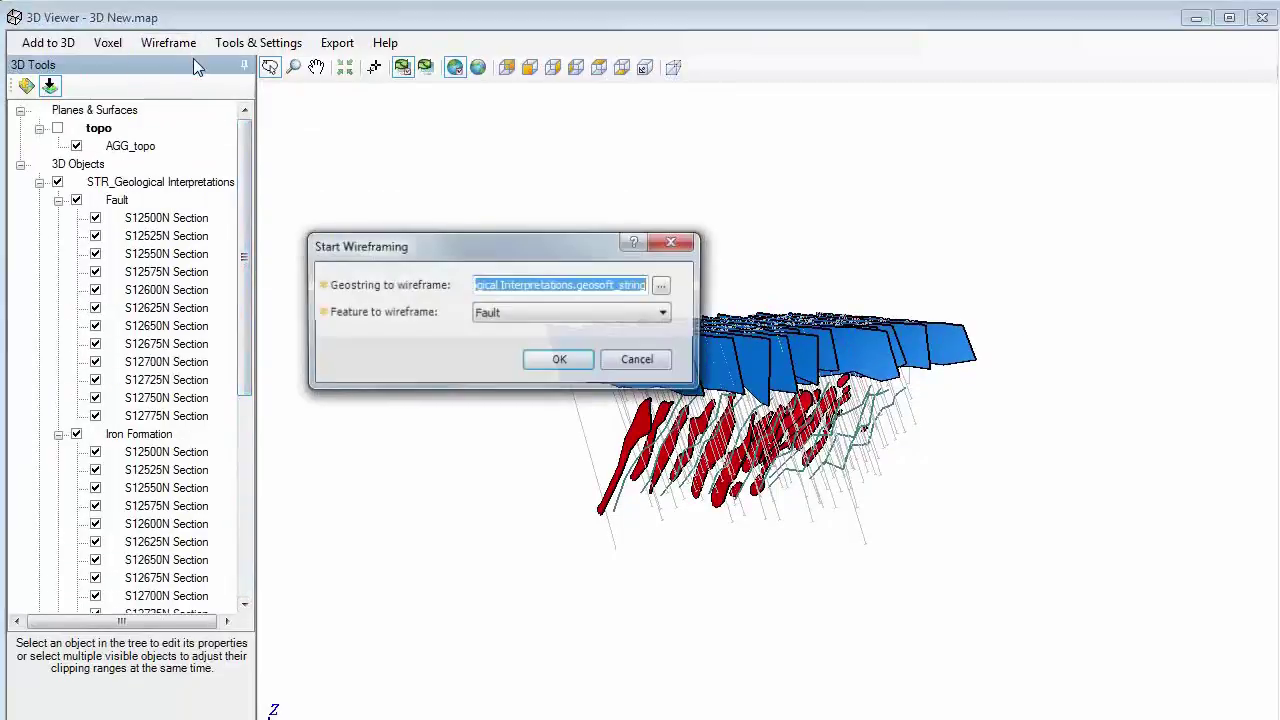
left_click(570, 312)
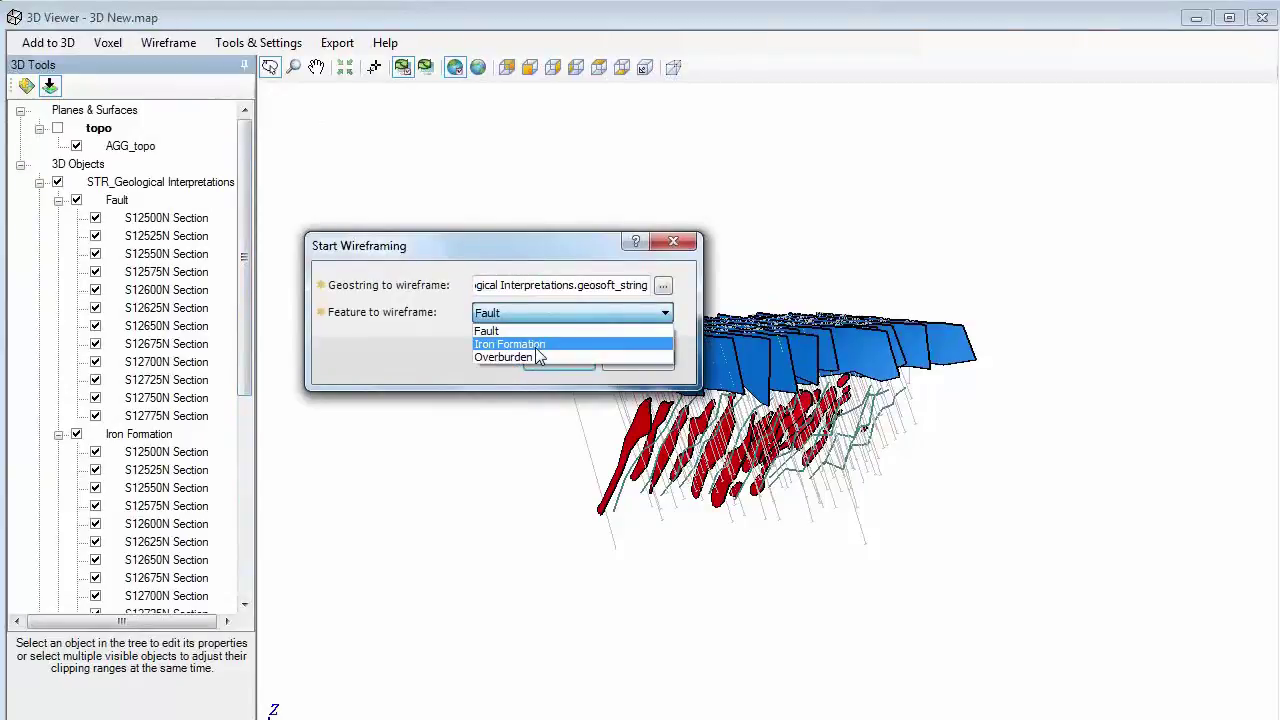
left_click(536, 347)
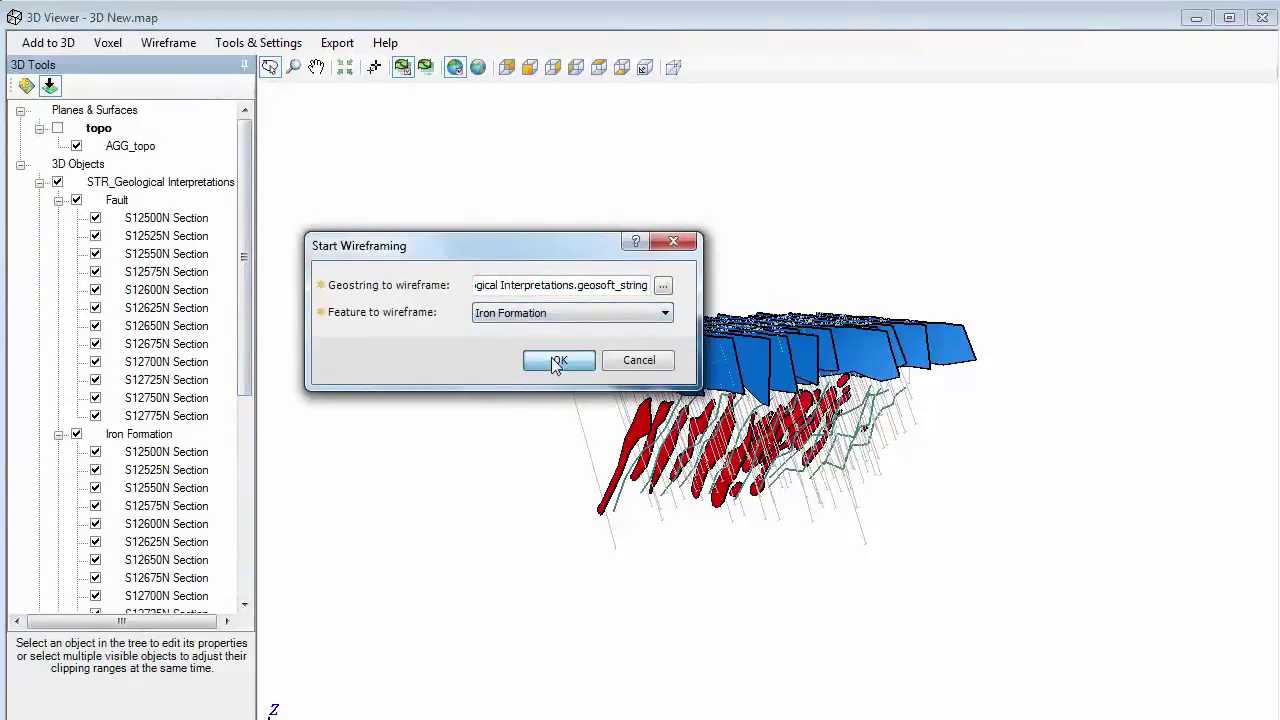
left_click(557, 365)
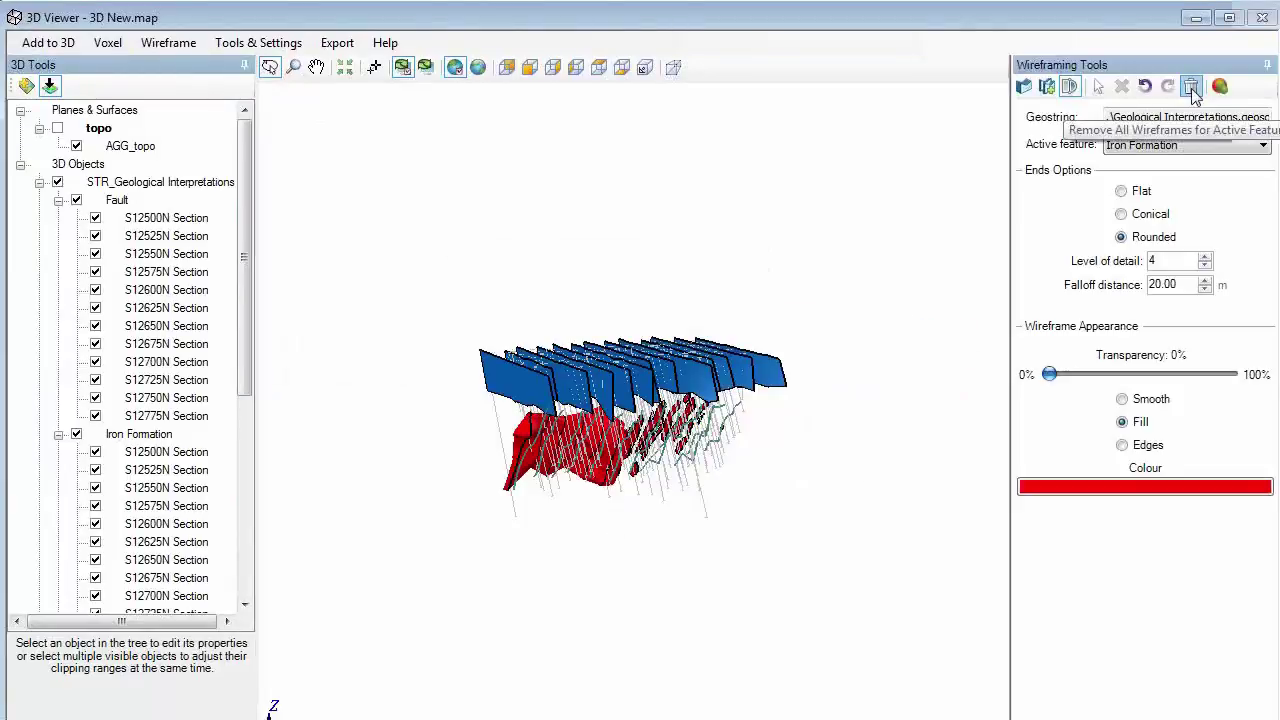
left_click(1191, 88)
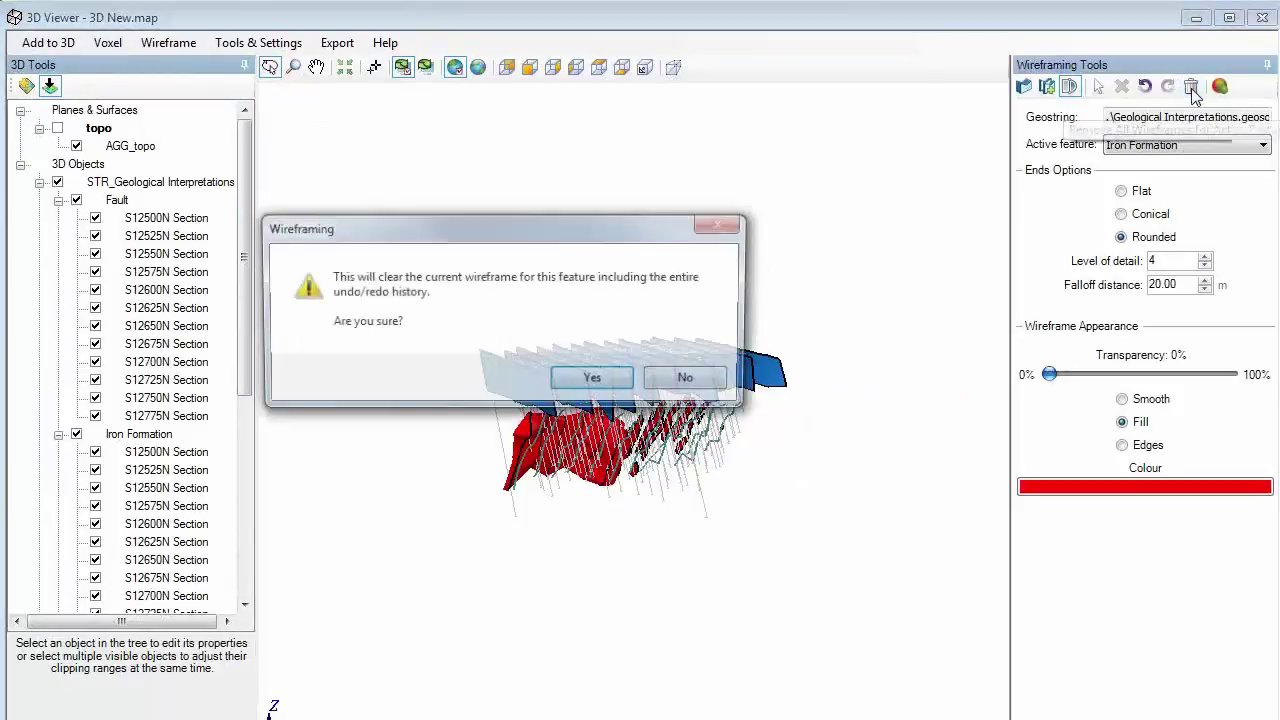
left_click(594, 376)
Step: Hide the Fault and Overburden groups of the geostring so only Iron Formation polygons and drillholes are displayed
left_click(77, 200)
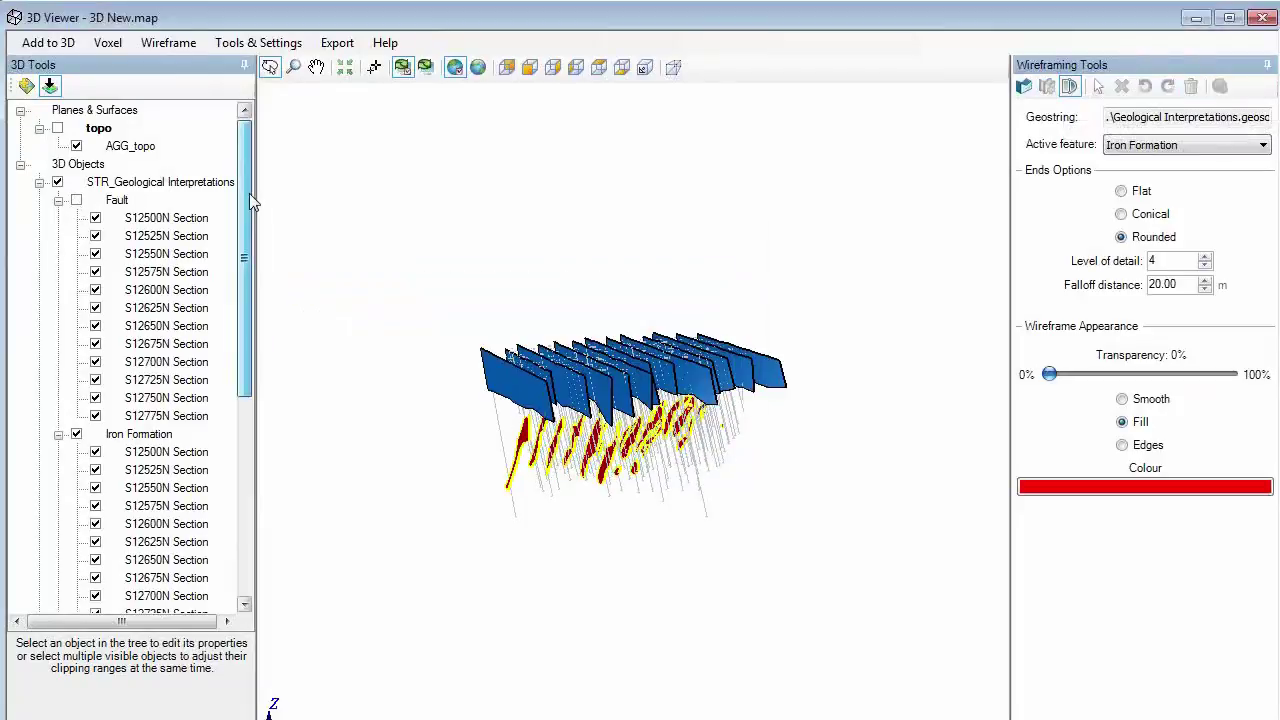
left_click_drag(249, 193, 240, 253)
scroll(232, 268, "down", 6)
left_click(76, 326)
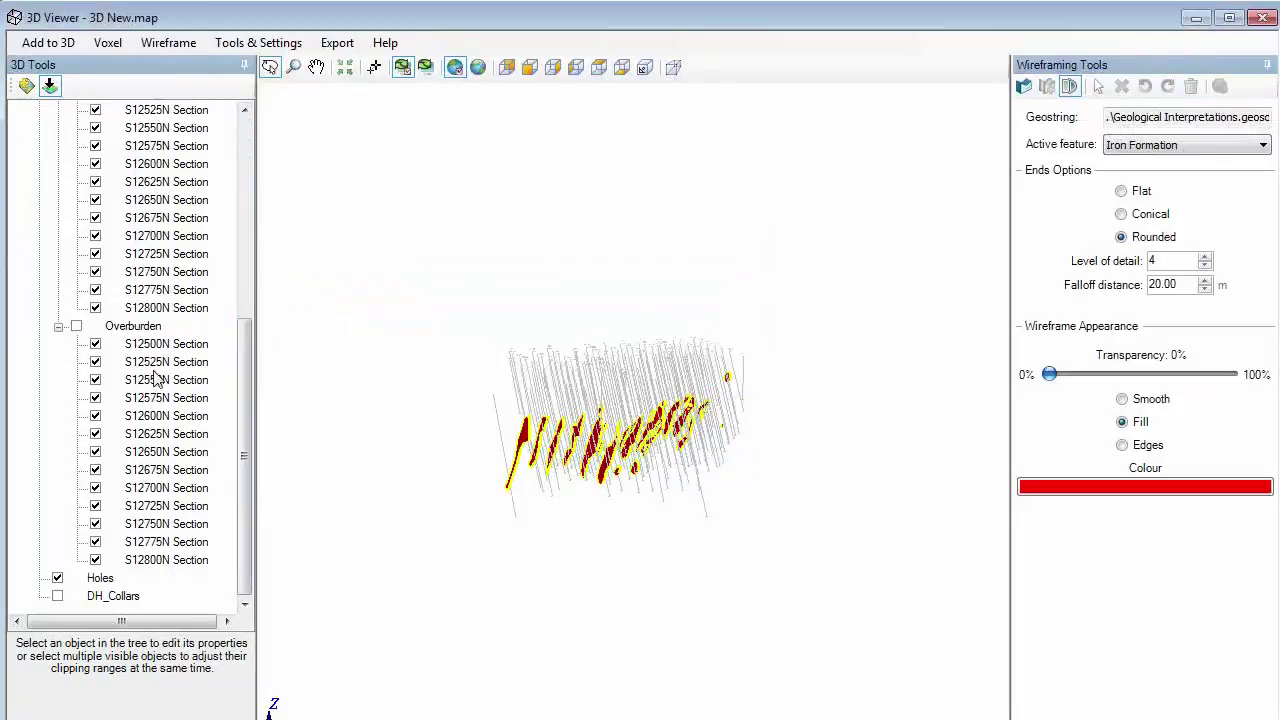
Step: Wireframe the main Iron Formation body by linking its polygons section by section from the southernmost section northward
scroll(533, 370, "up", 5)
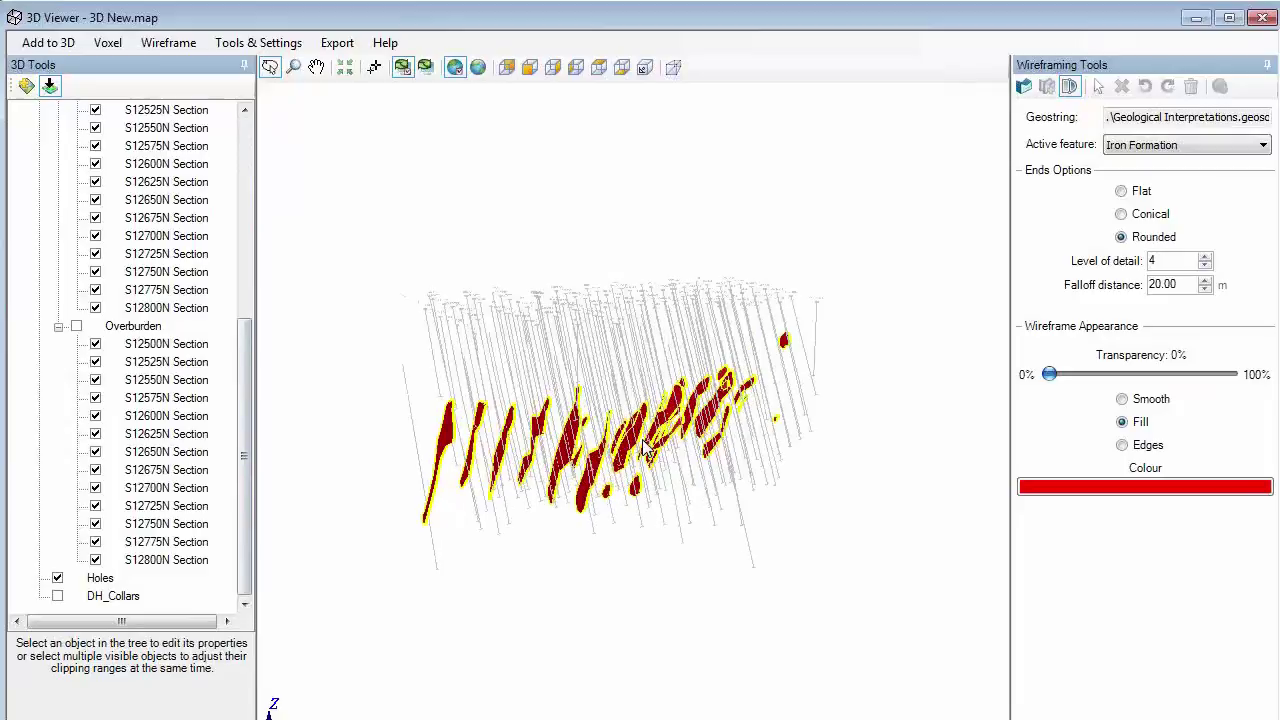
left_click_drag(533, 370, 423, 486)
left_click(440, 505)
left_click(435, 505)
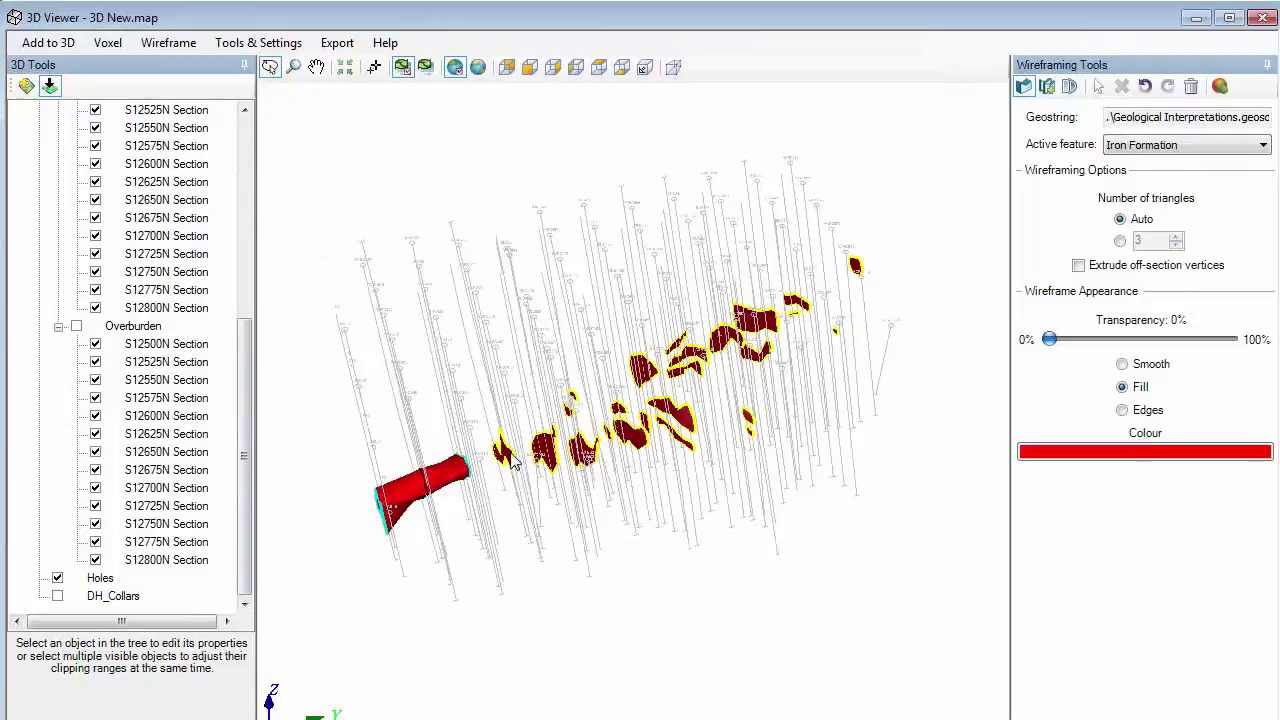
left_click(513, 462)
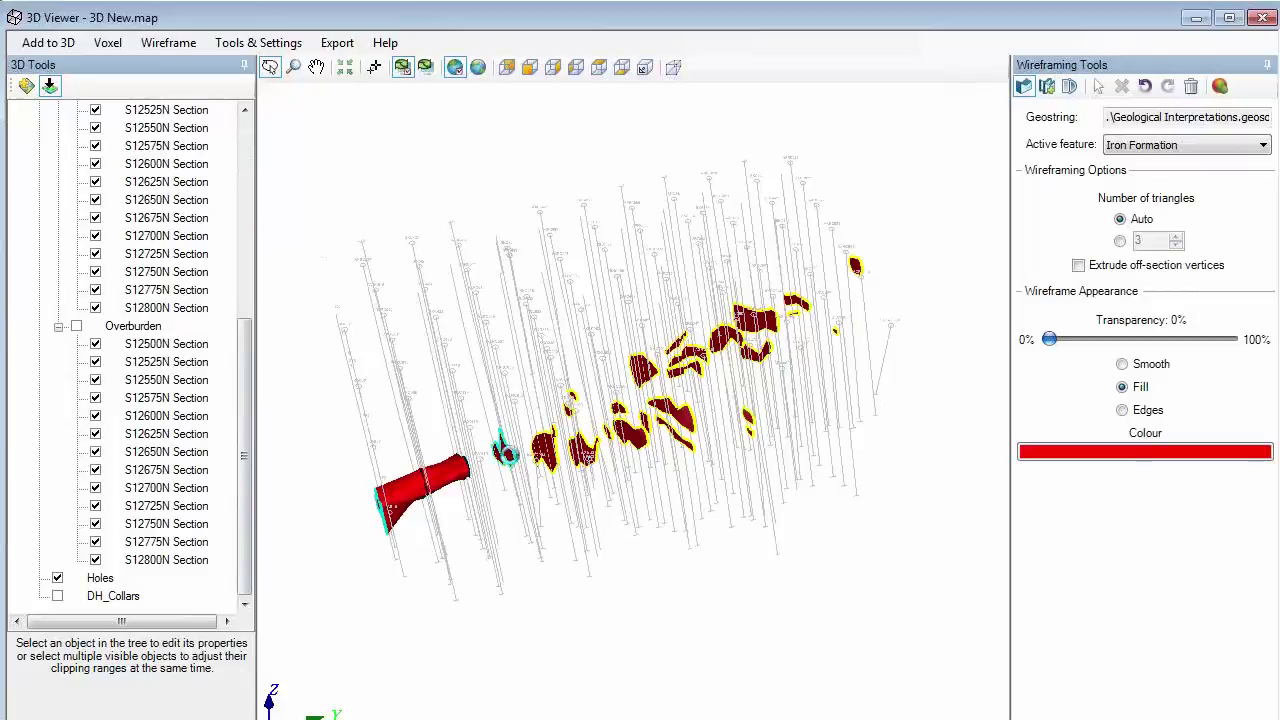
left_click(556, 497)
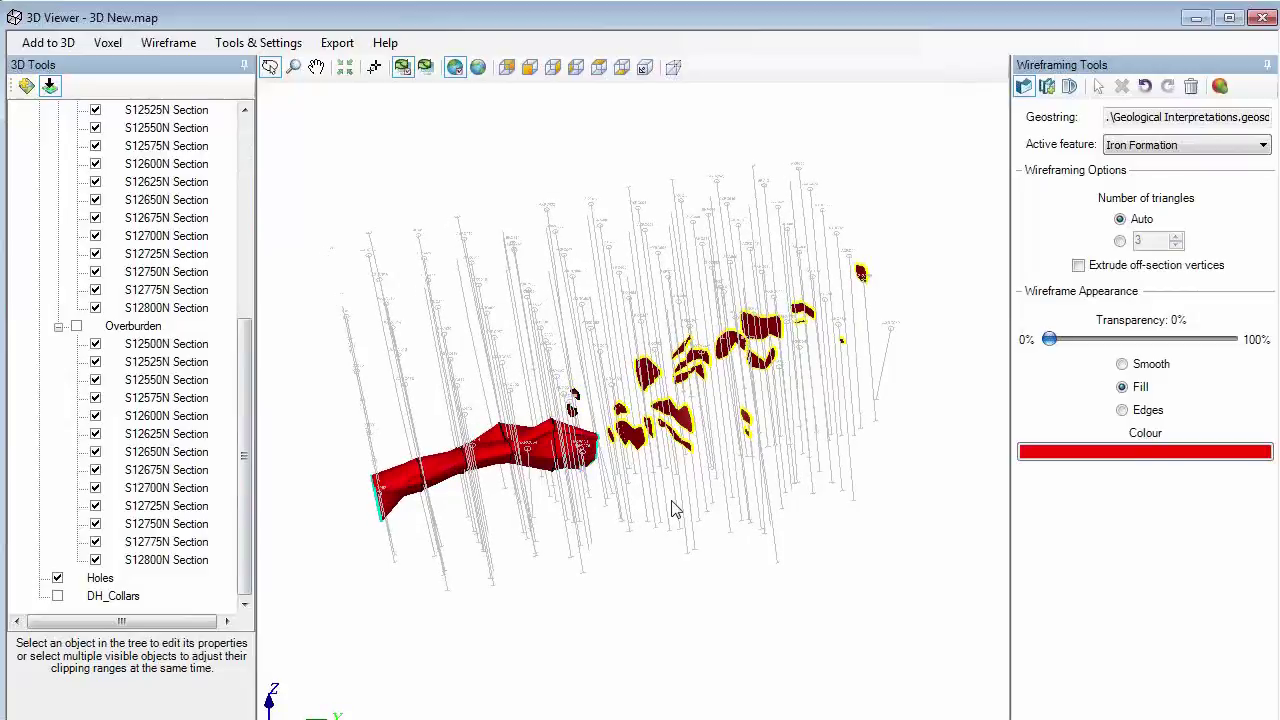
left_click_drag(674, 510, 750, 390)
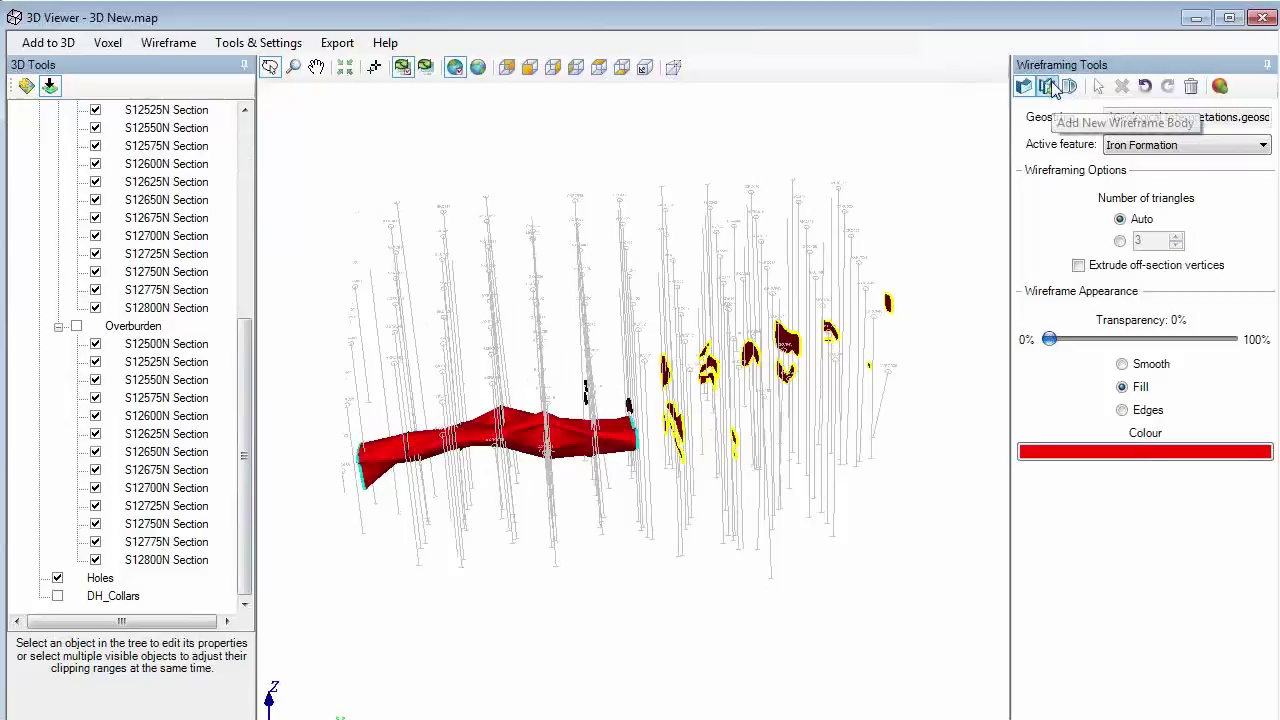
Step: Add a second Iron Formation wireframe body across the upper polygons farther north and connect the main body to it with a lower branch
left_click(1048, 88)
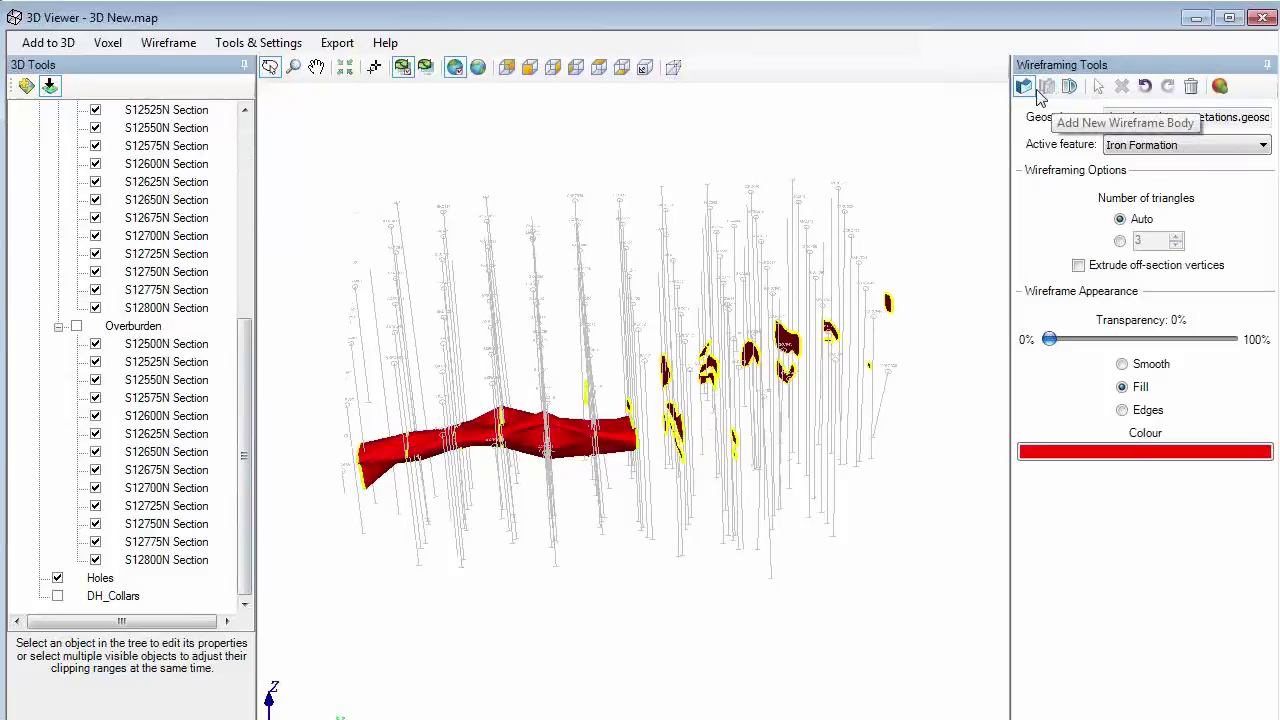
left_click_drag(704, 447, 670, 380)
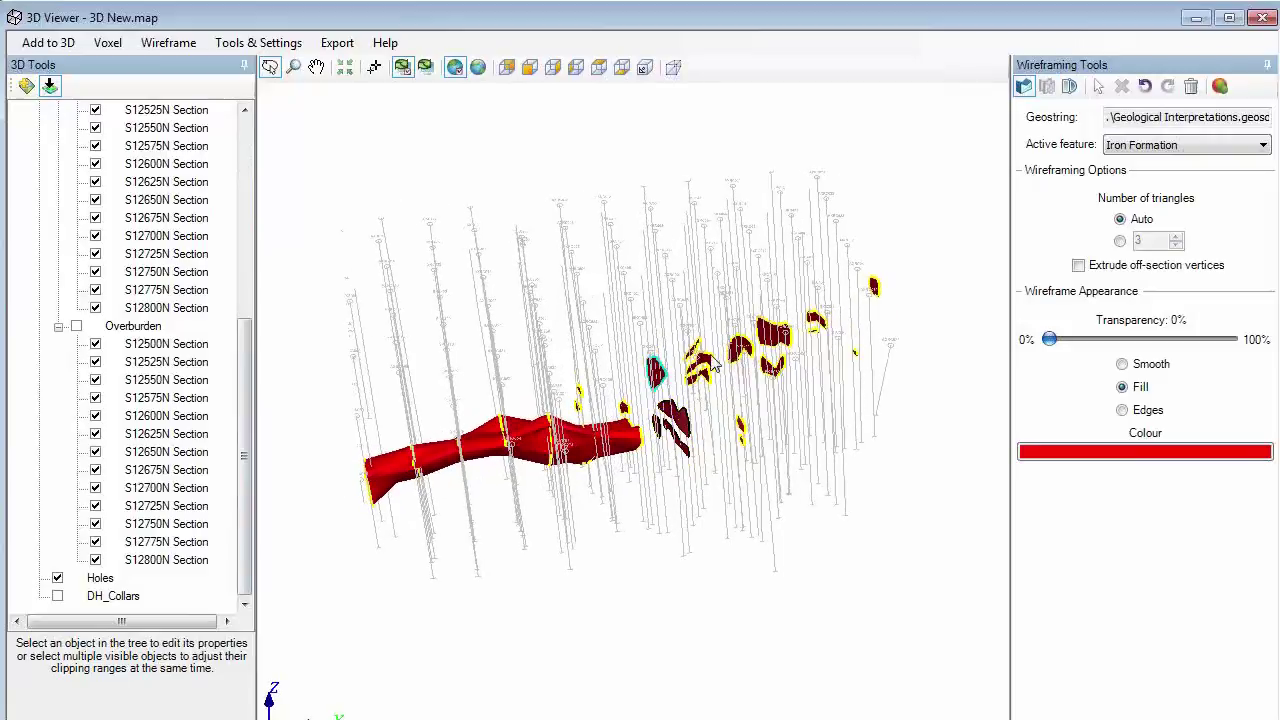
left_click(708, 365)
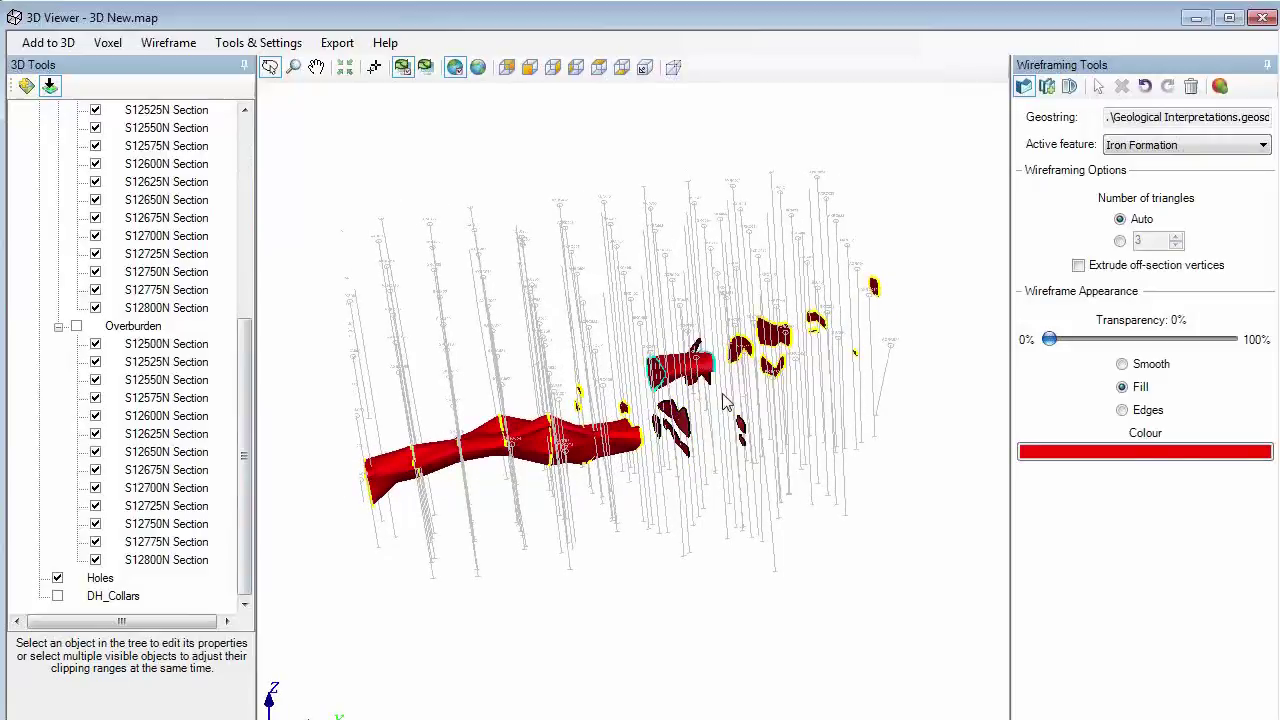
left_click_drag(726, 401, 651, 463)
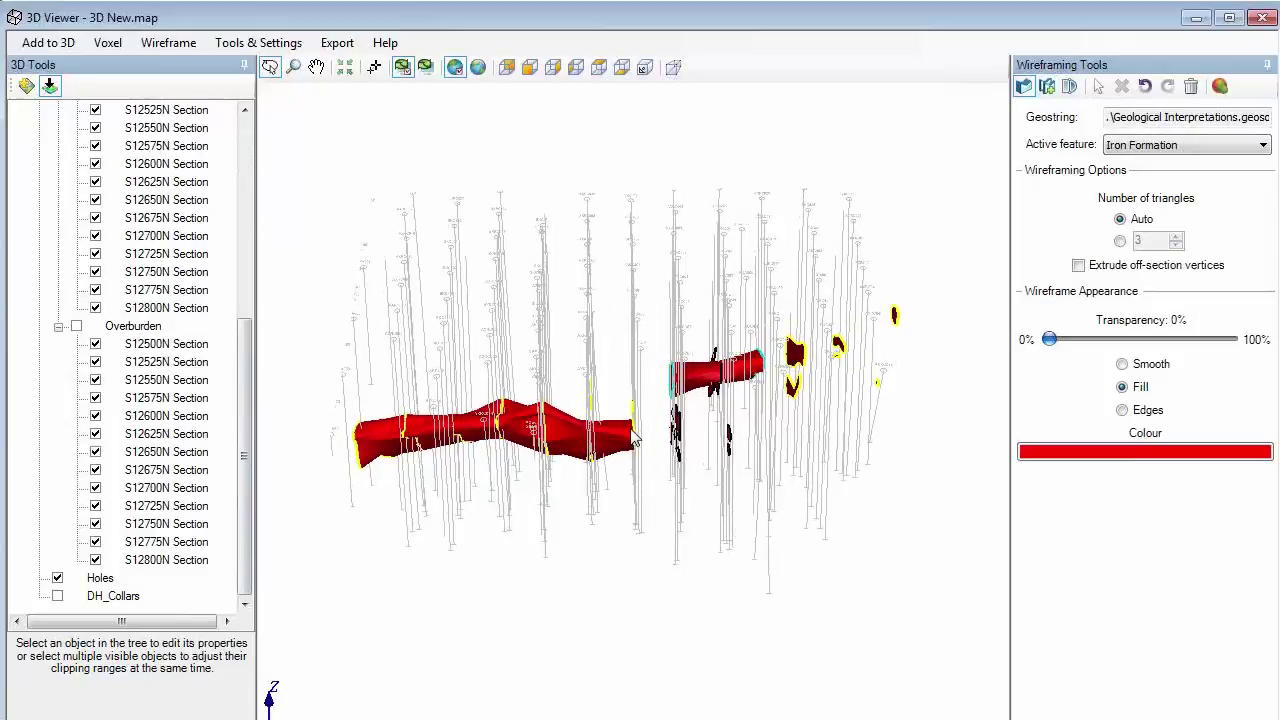
left_click_drag(636, 440, 700, 420)
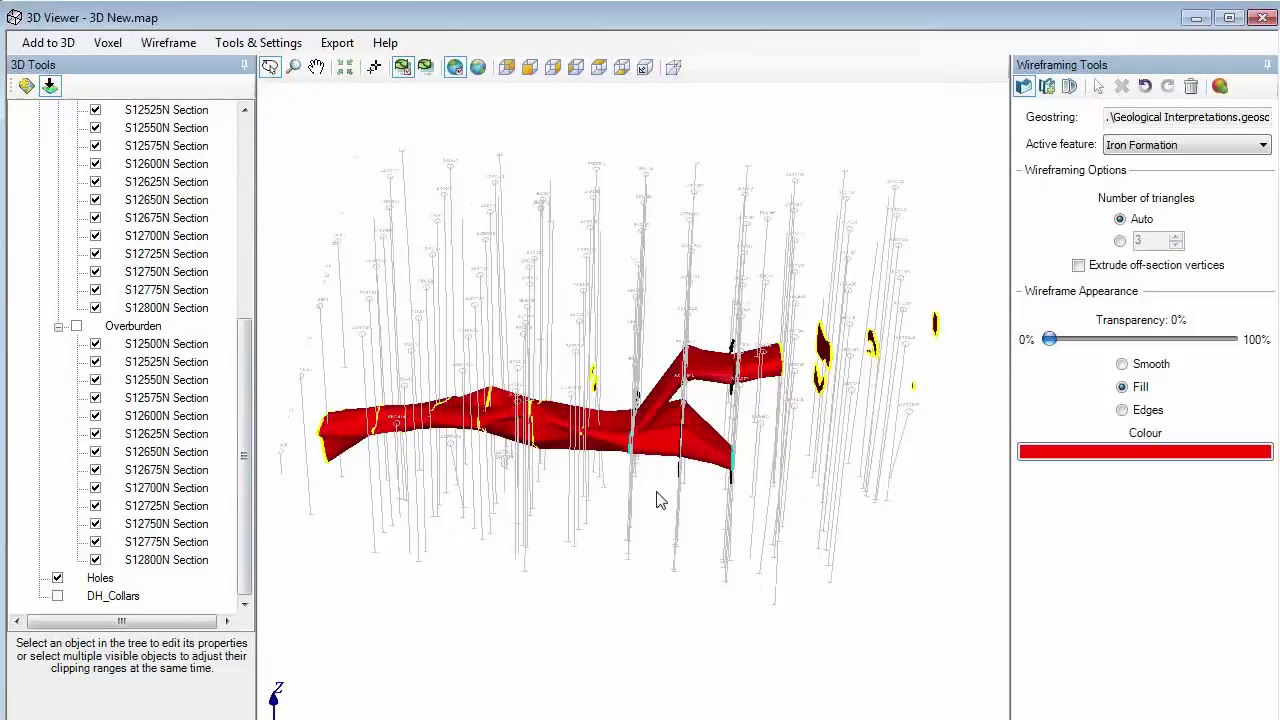
Step: Undo the lower branch segments of the Iron Formation wireframe and redo them
left_click(1146, 87)
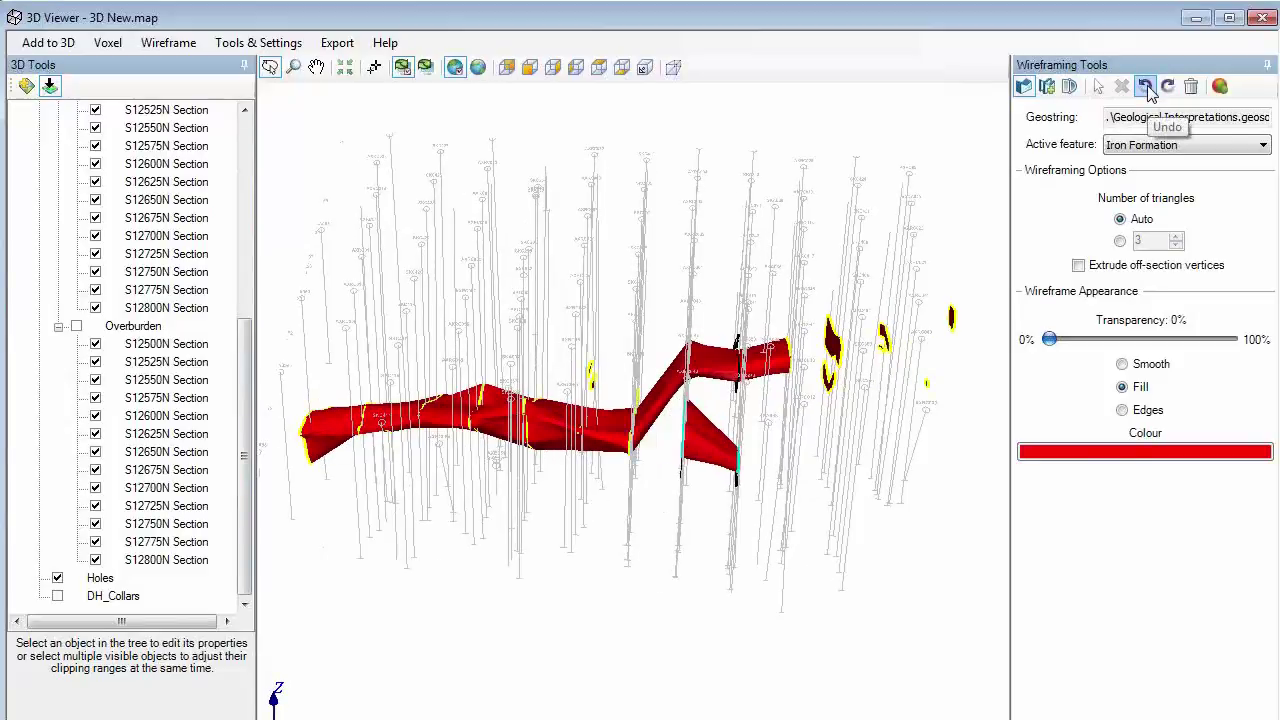
left_click(1146, 87)
left_click(1146, 87)
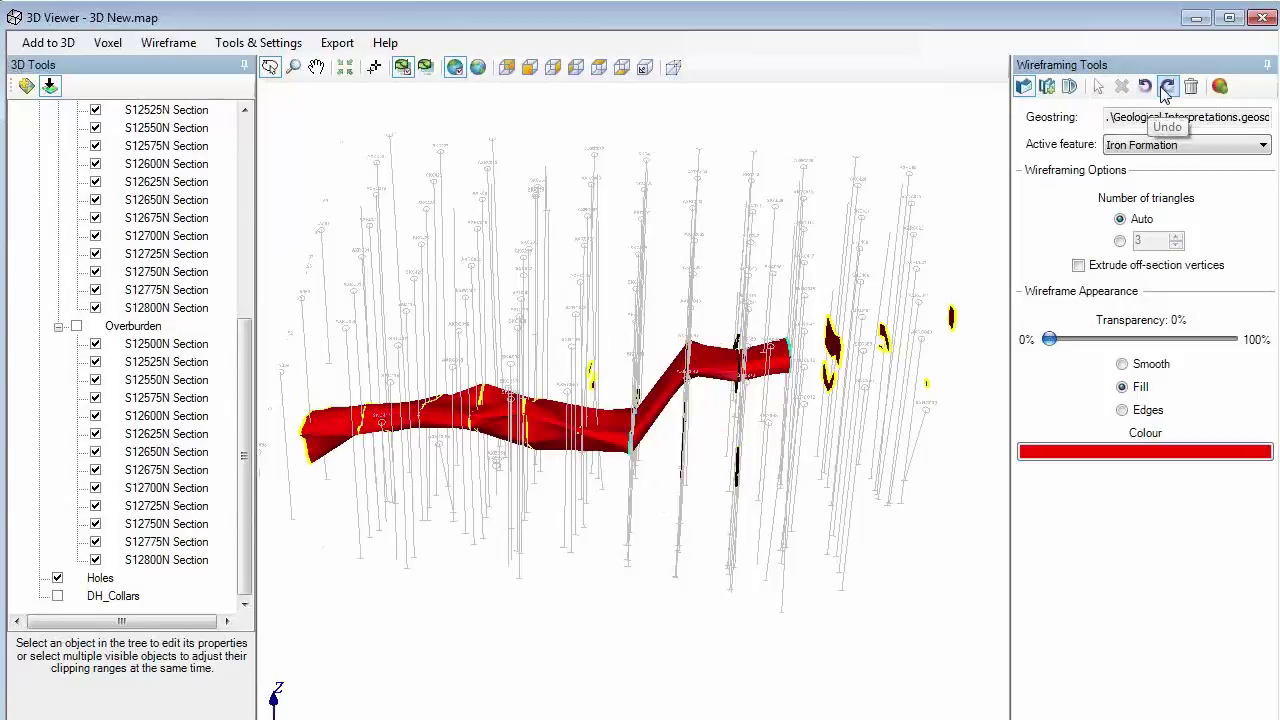
left_click(1167, 88)
left_click(1167, 88)
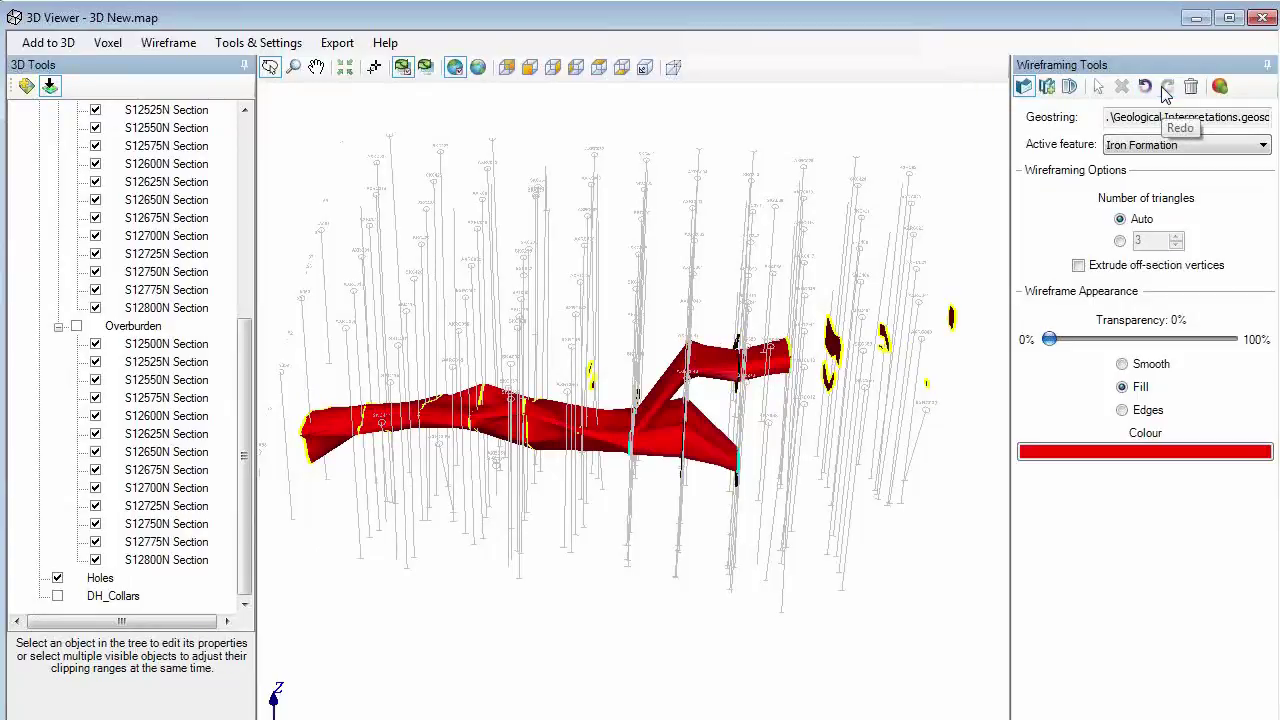
Step: Delete a middle segment of the main Iron Formation body and clear all wireframes for the feature
left_click(1096, 88)
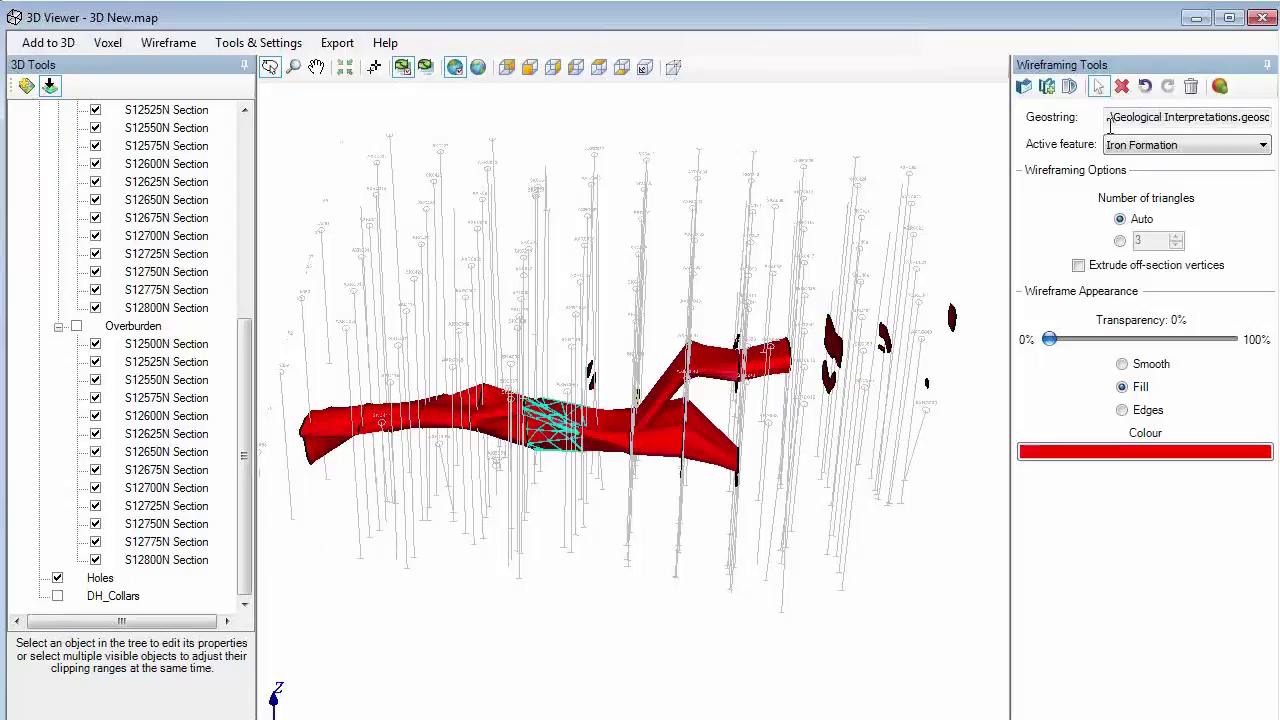
left_click(1121, 87)
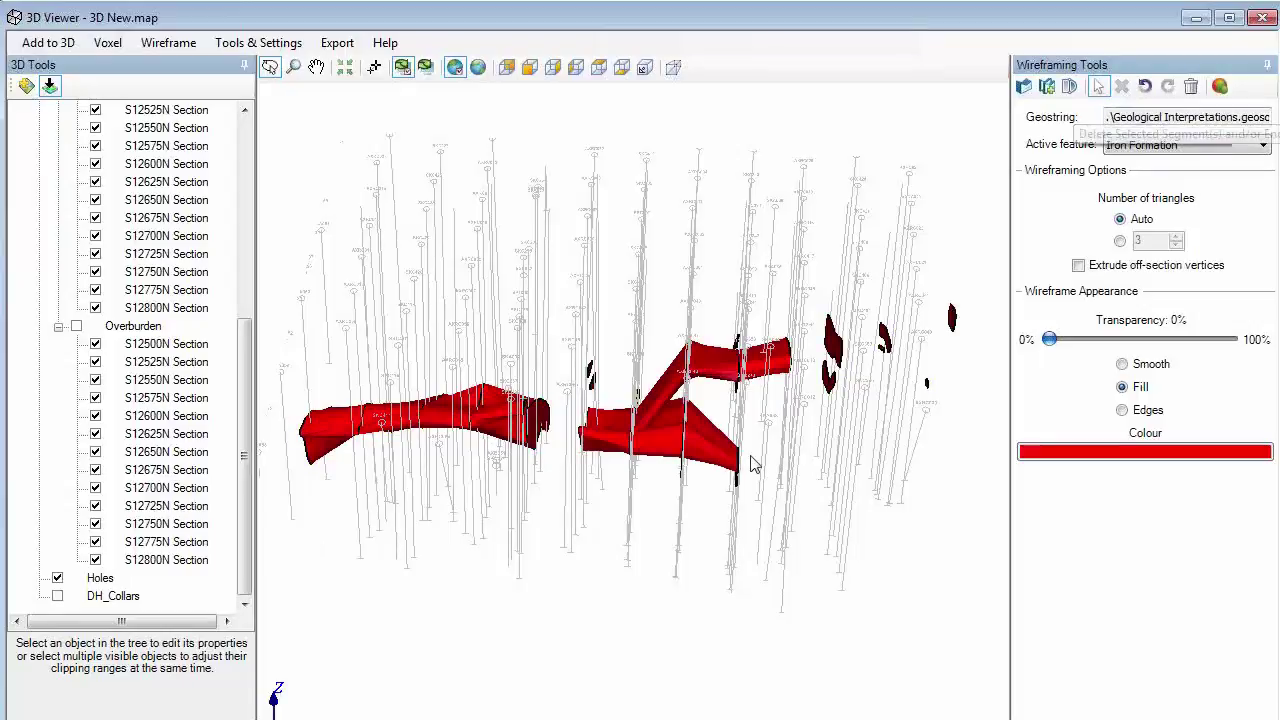
left_click_drag(754, 465, 850, 400)
left_click(1193, 91)
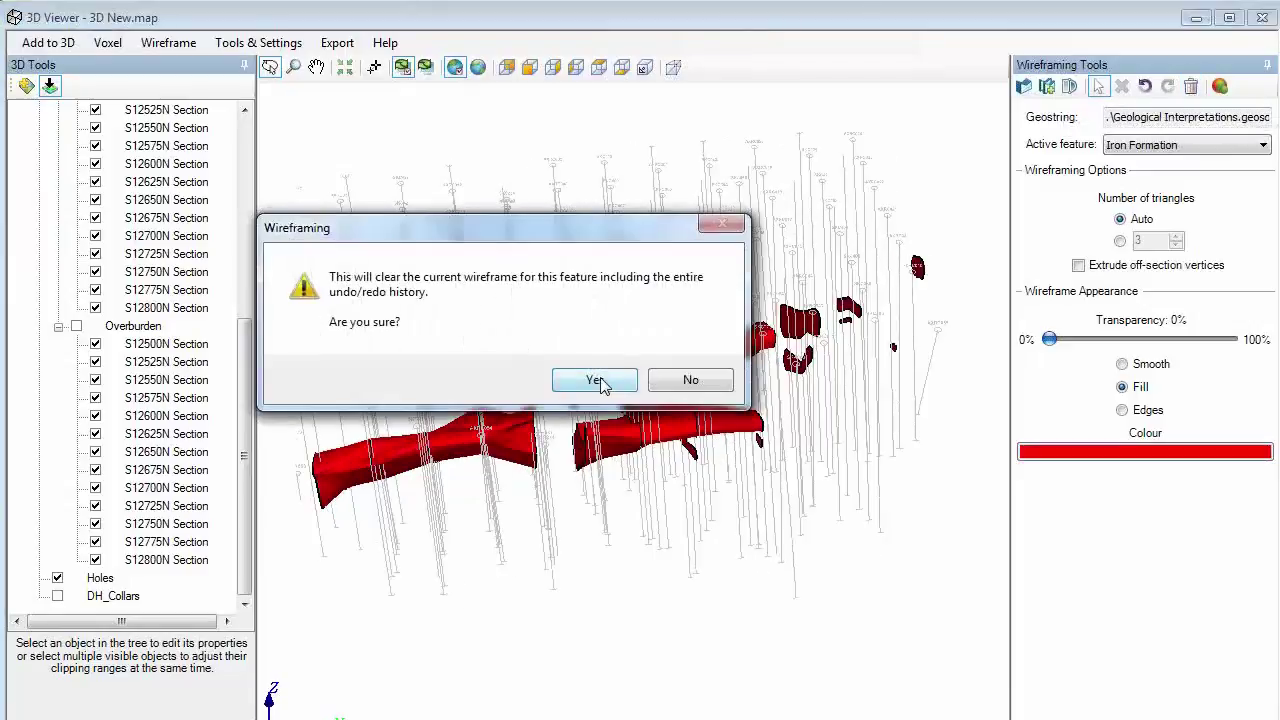
left_click(596, 380)
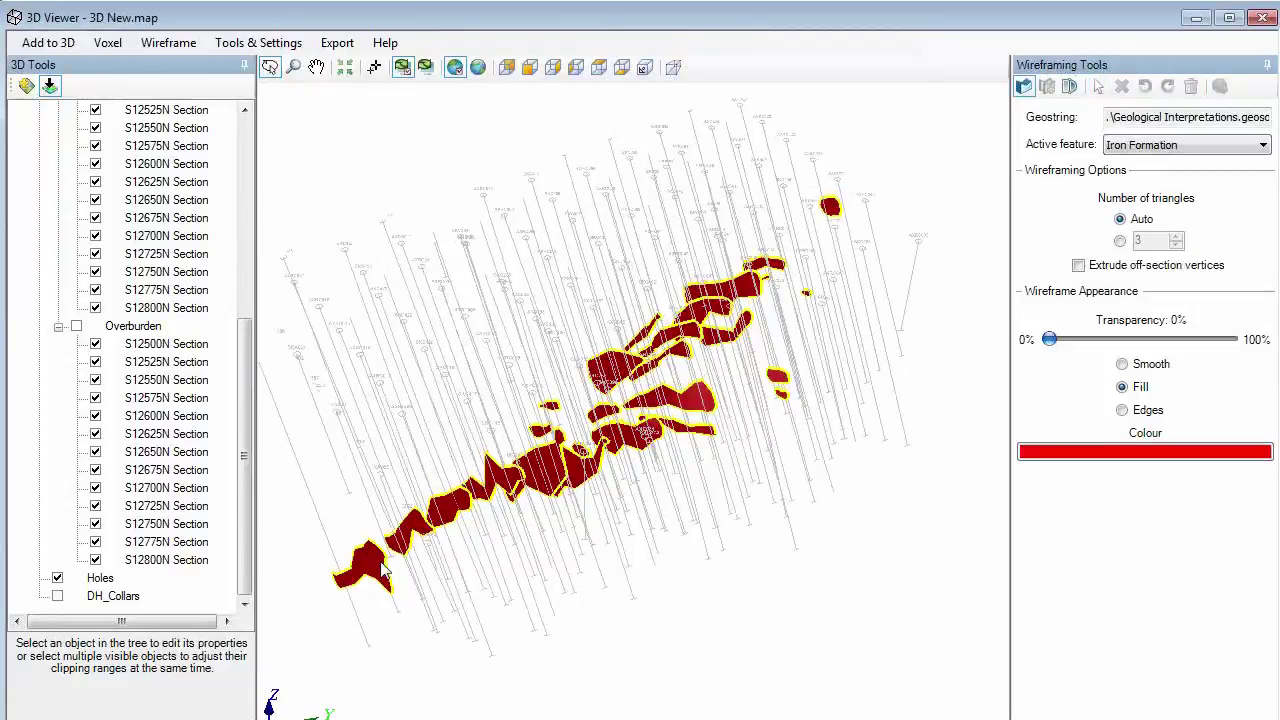
Step: Wireframe the southern part of the Iron Formation by linking its polygons section by section from the southernmost section northward
left_click(425, 528)
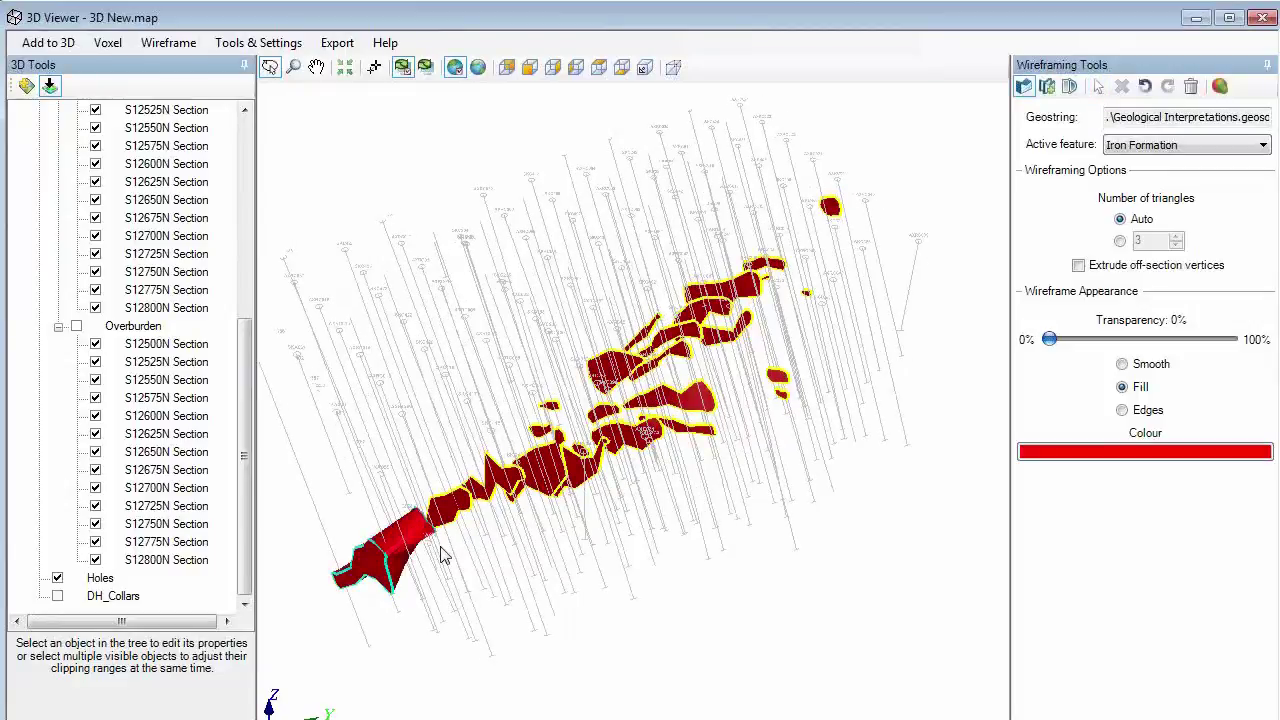
left_click_drag(445, 557, 495, 530)
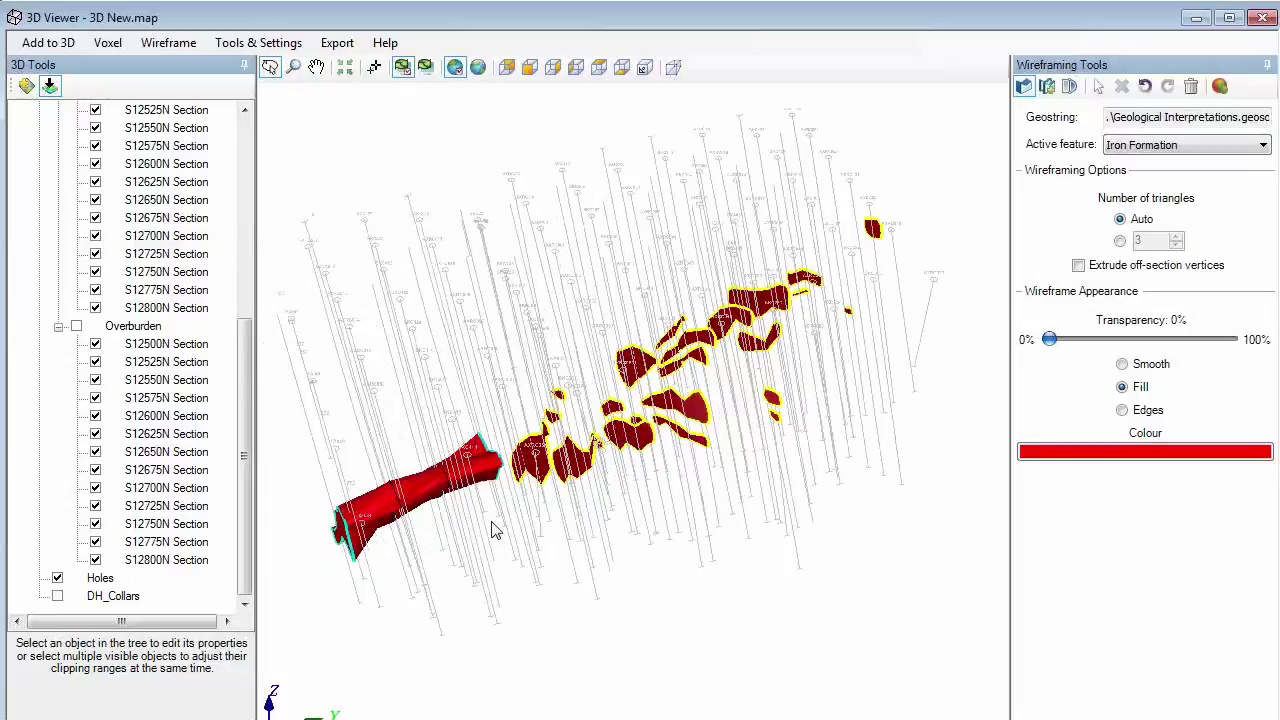
left_click(495, 530)
left_click_drag(657, 663, 1080, 89)
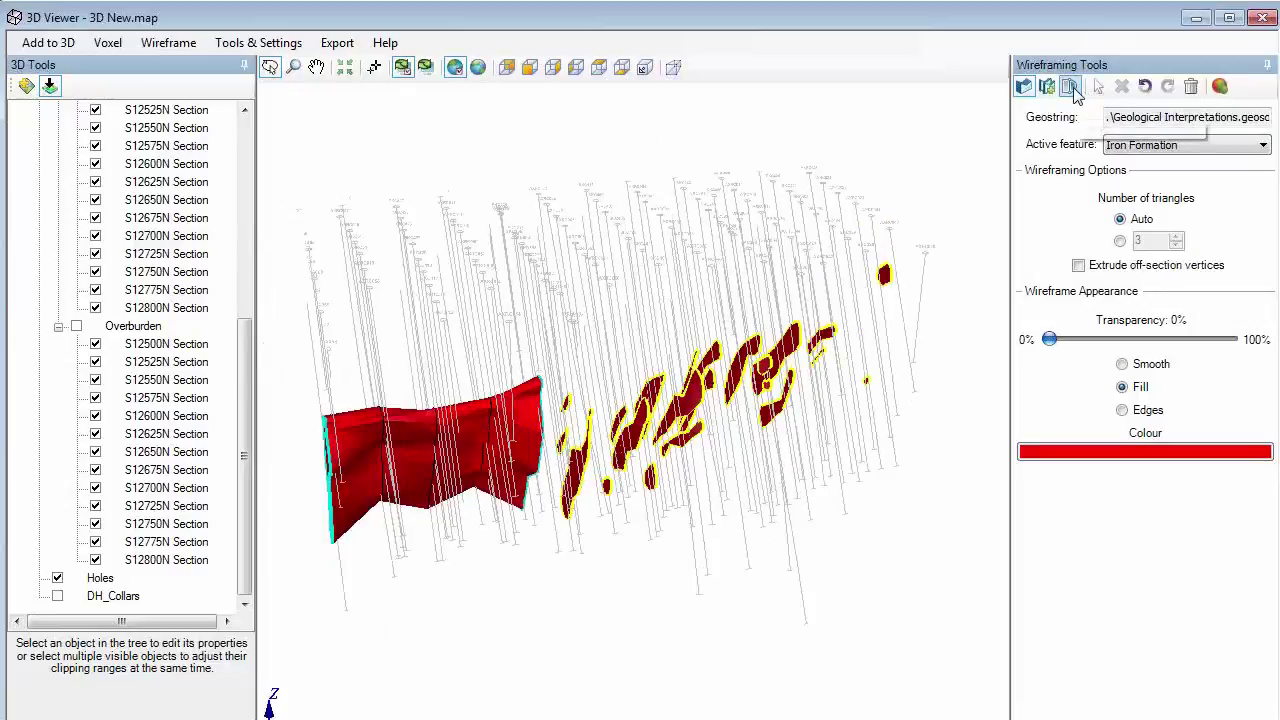
Step: Close the Iron Formation wireframe with a conical southern end and a rounded northern end, using detail level 4 and a 20 m falloff distance
left_click(1071, 88)
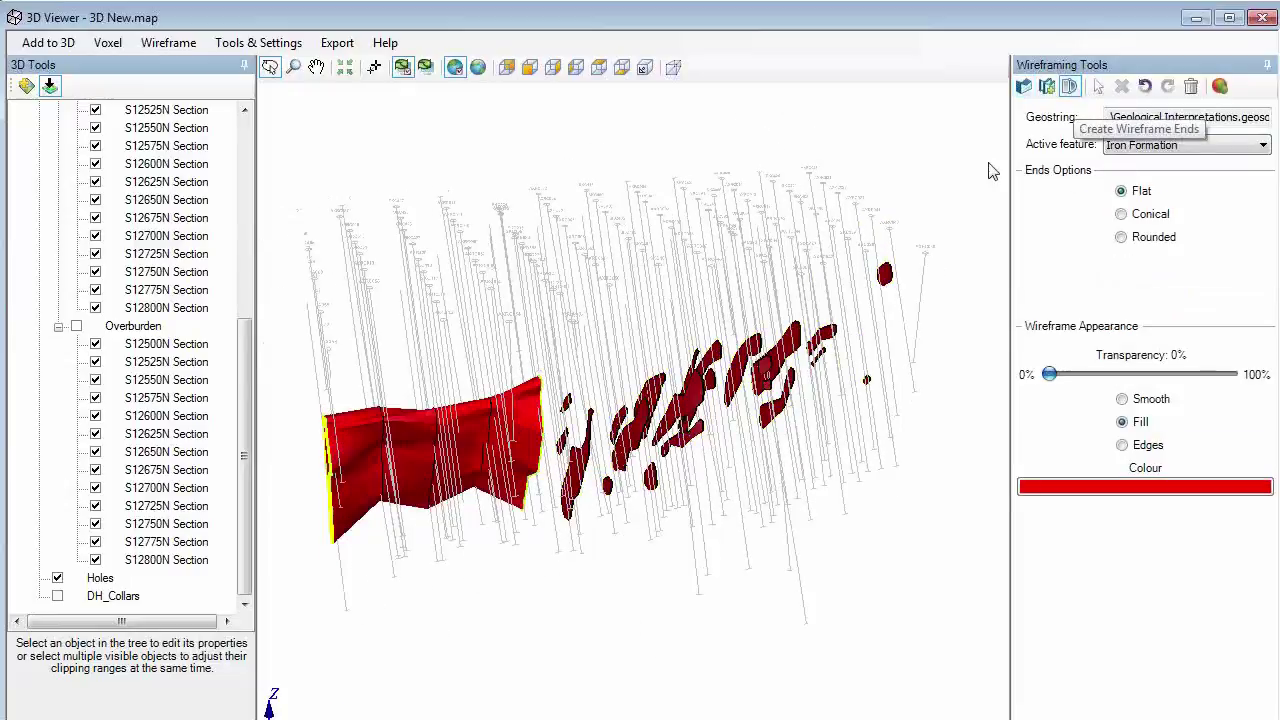
left_click_drag(705, 400, 850, 280)
left_click(1121, 216)
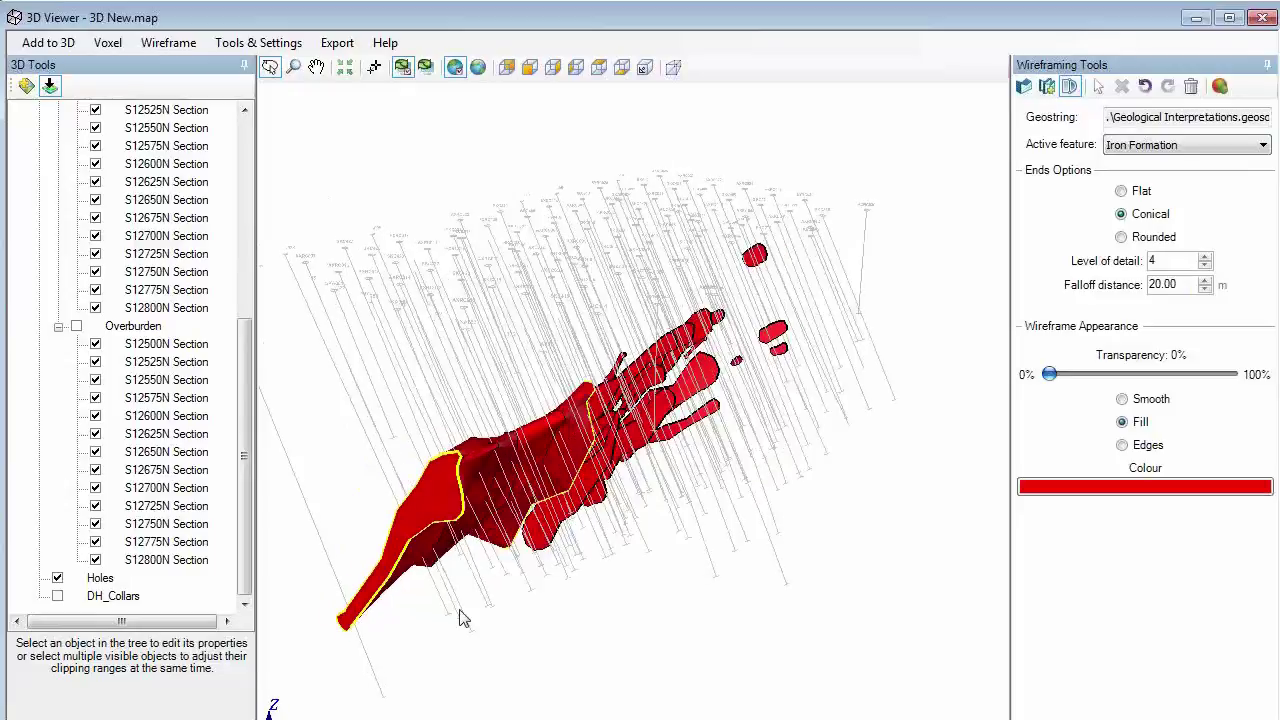
left_click_drag(460, 614, 438, 502)
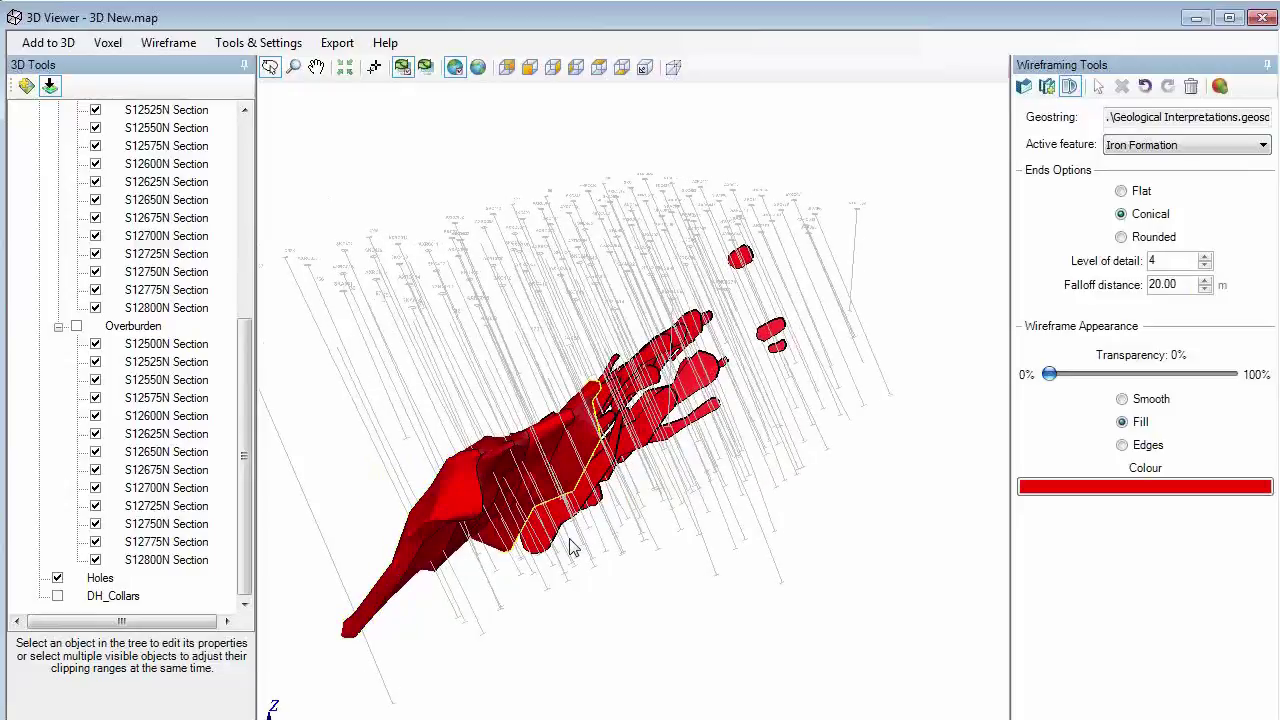
left_click_drag(572, 547, 639, 420)
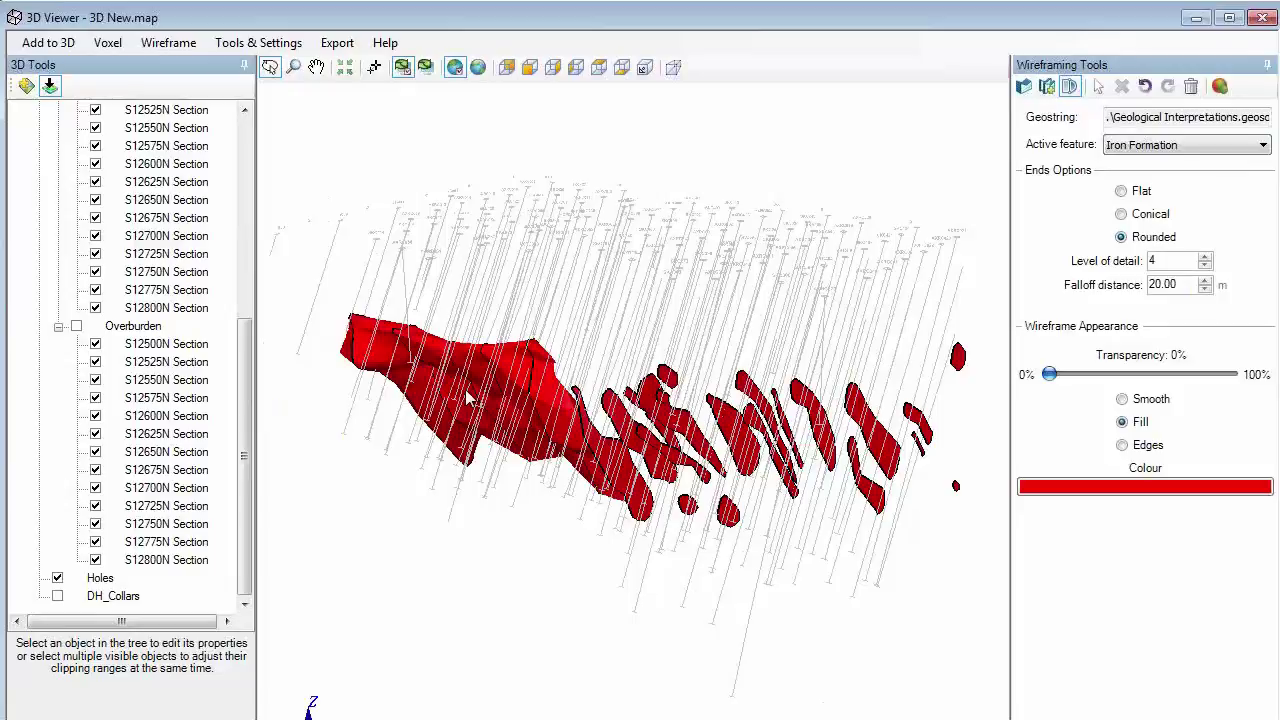
left_click_drag(465, 389, 640, 560)
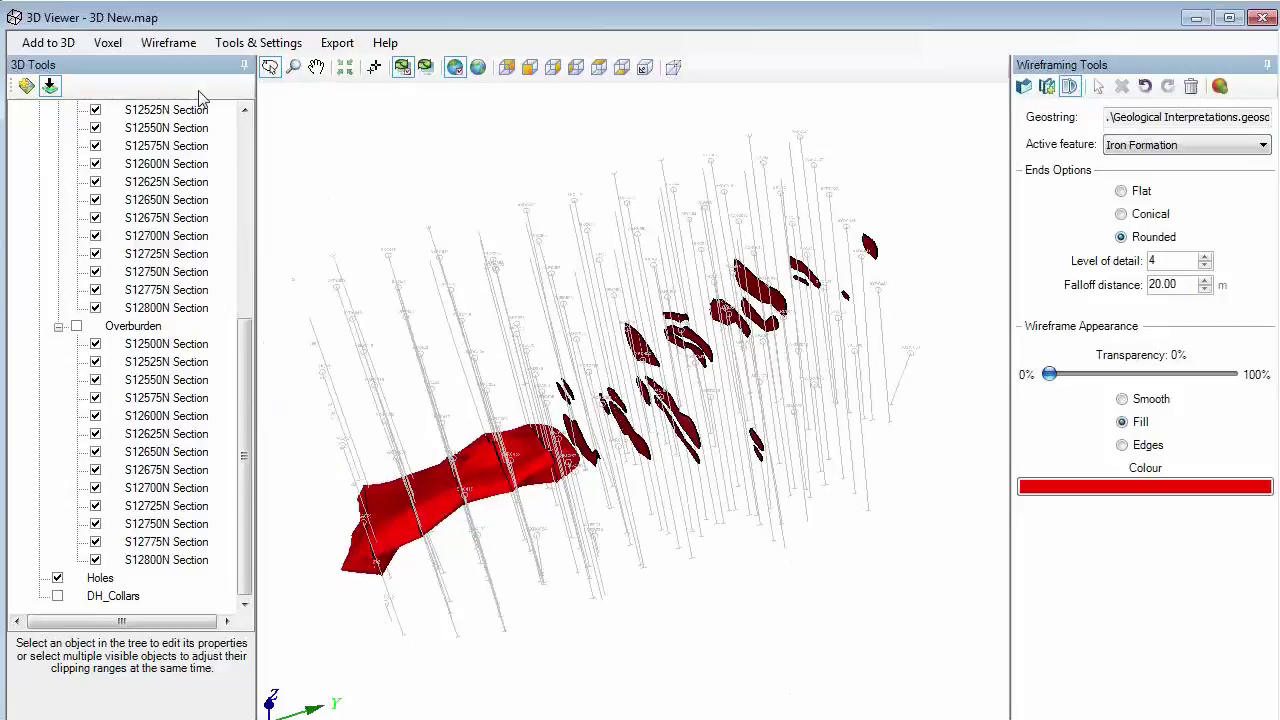
Step: Leave the wireframing session and resume it for the Iron Formation feature with Continue Wireframing
key("Escape")
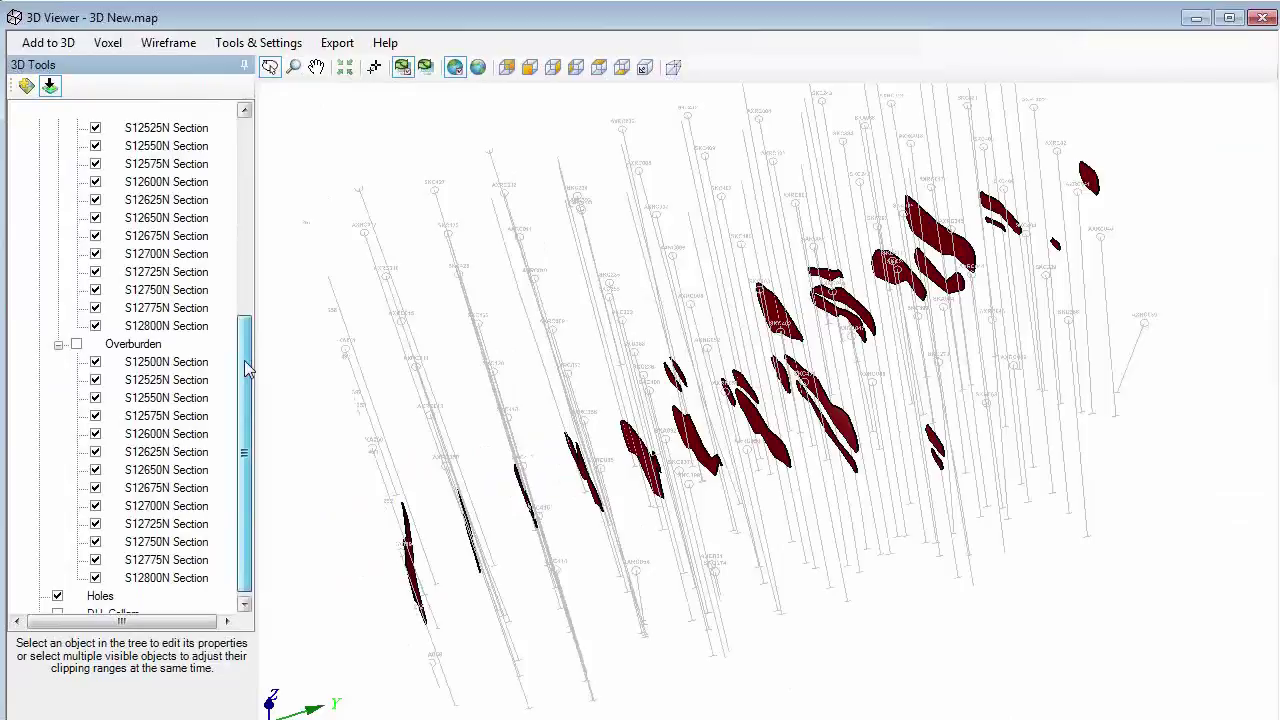
left_click_drag(248, 384, 248, 322)
left_click(139, 182)
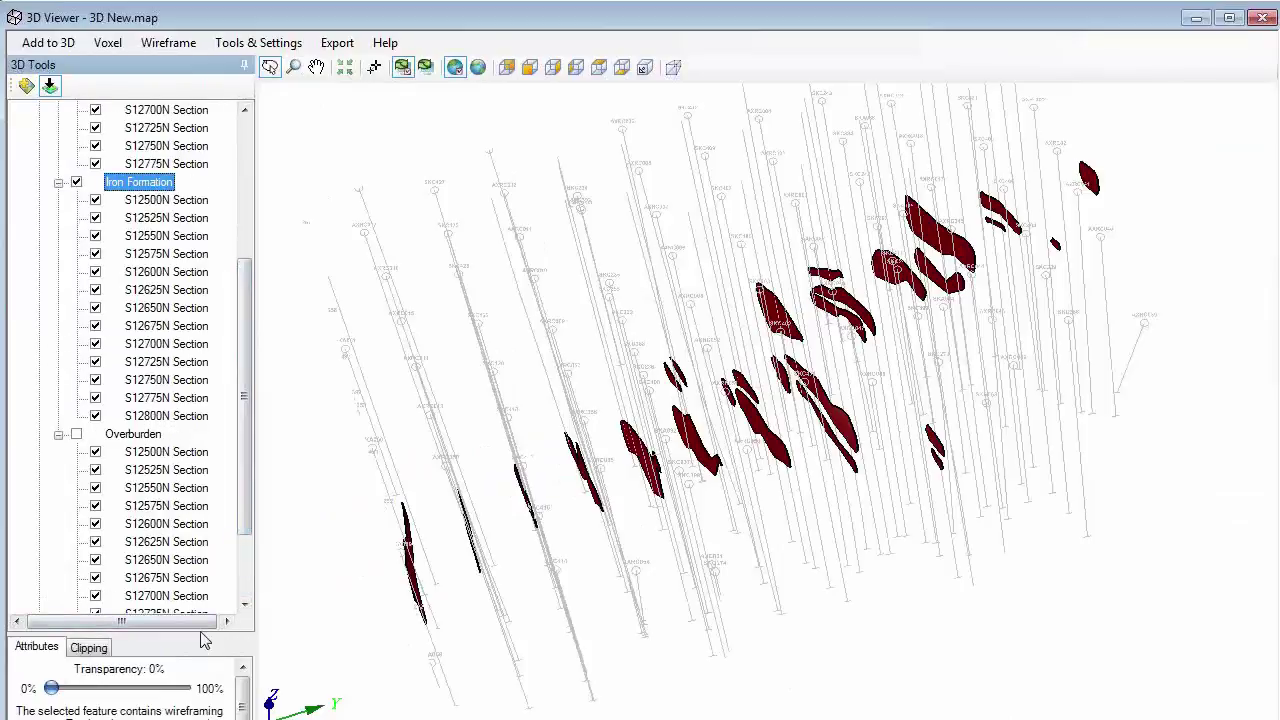
left_click_drag(199, 633, 203, 450)
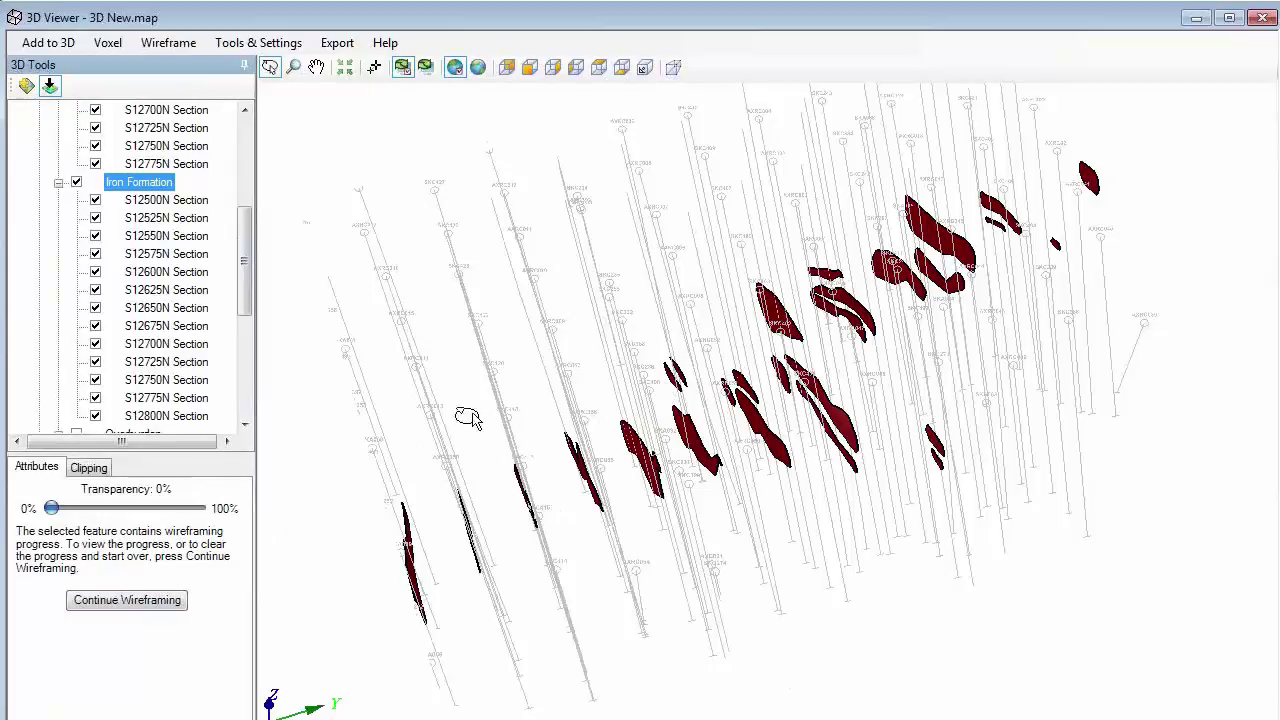
left_click(153, 602)
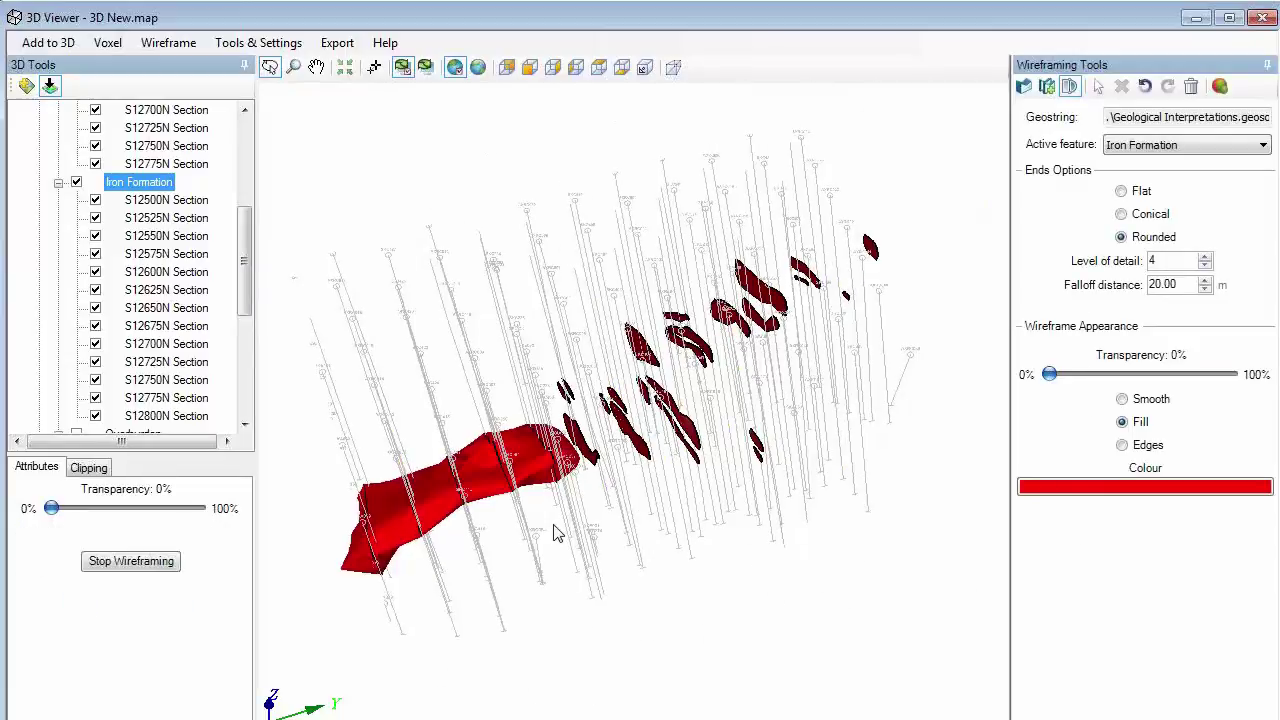
Step: Try to save the Iron Formation wireframe as Geo Model.geosoft_surface in the Tutorial data folder
left_click_drag(557, 533, 590, 468)
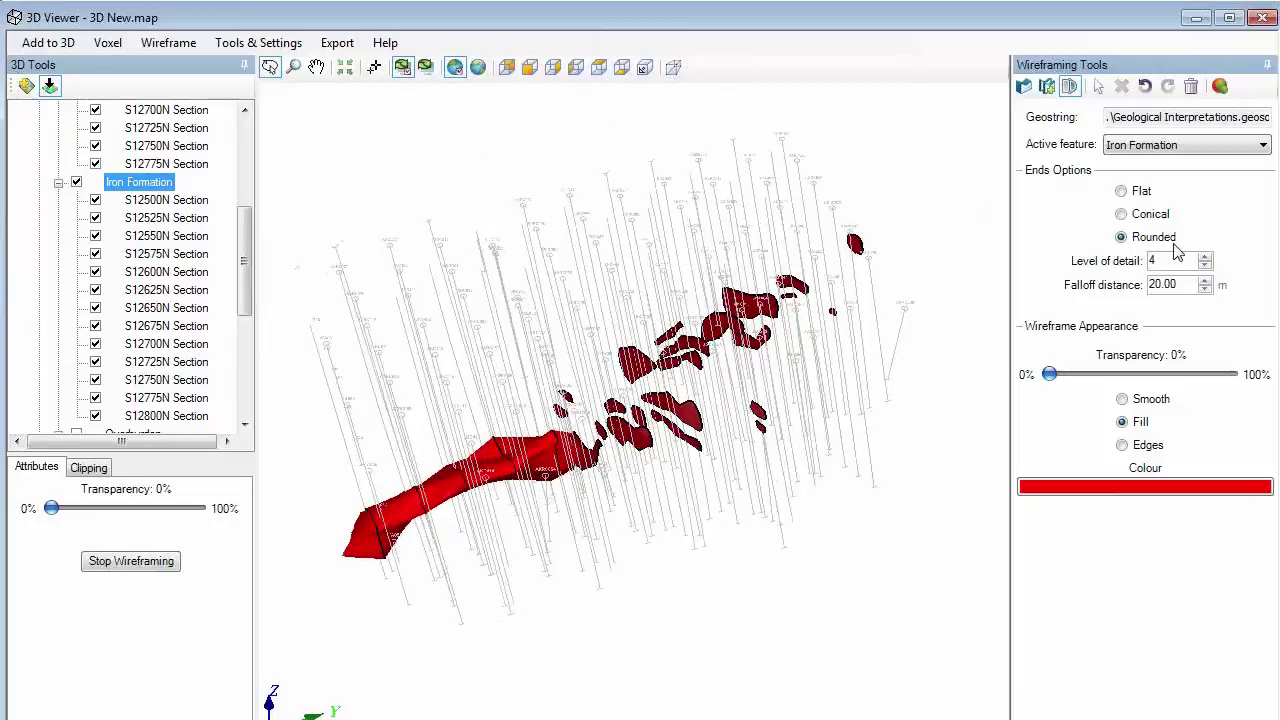
left_click(1222, 87)
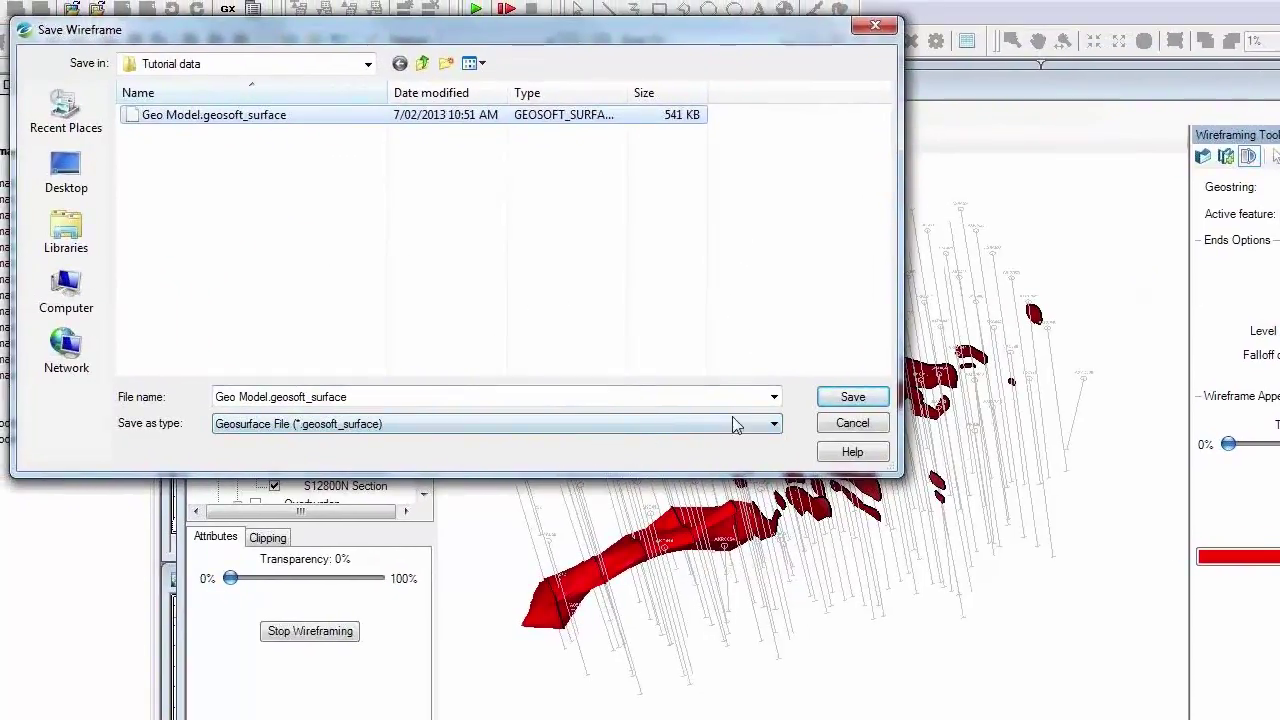
left_click(852, 424)
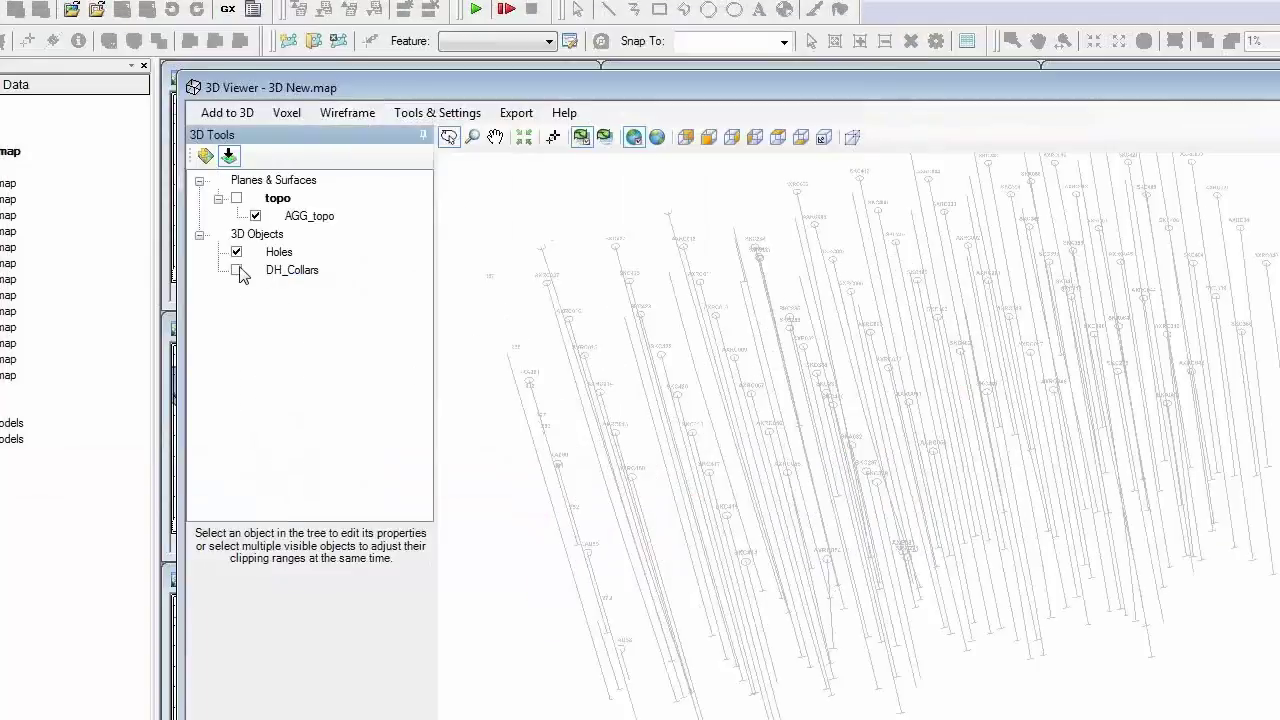
Step: Show the DH_Collars objects in the 3D view and toggle the topo surface on and off above the geological model
left_click(240, 275)
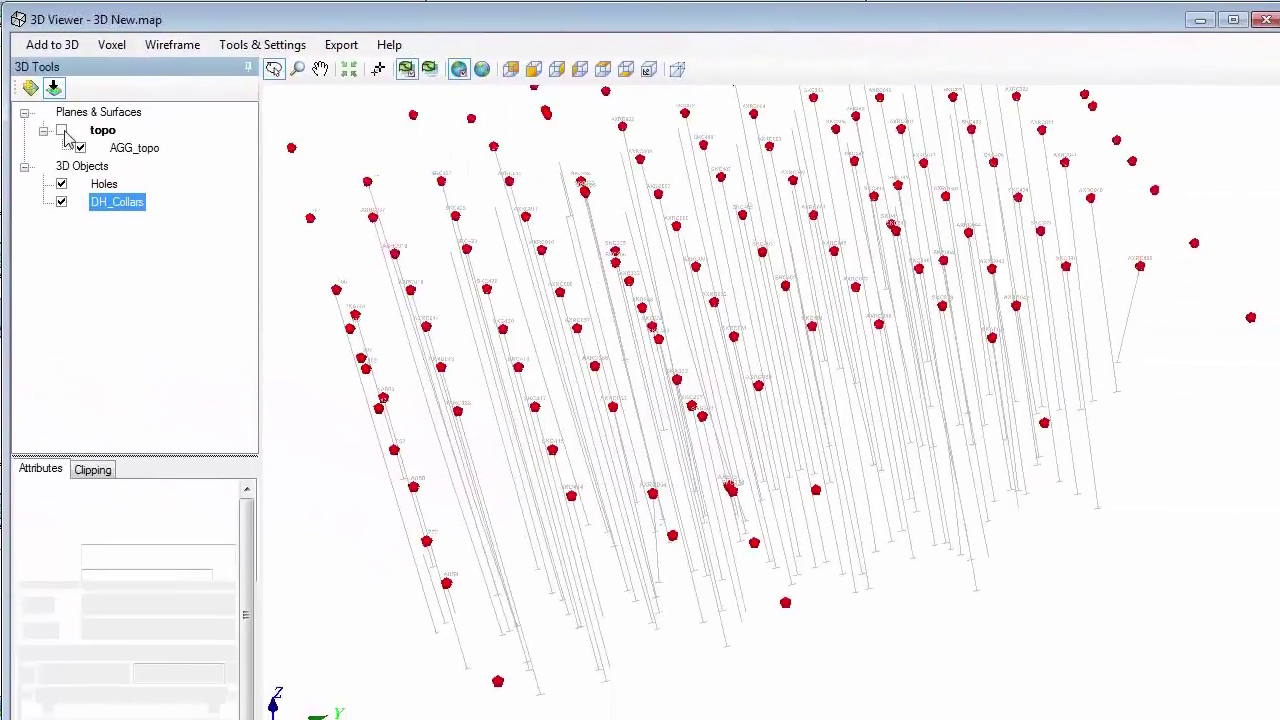
left_click(62, 131)
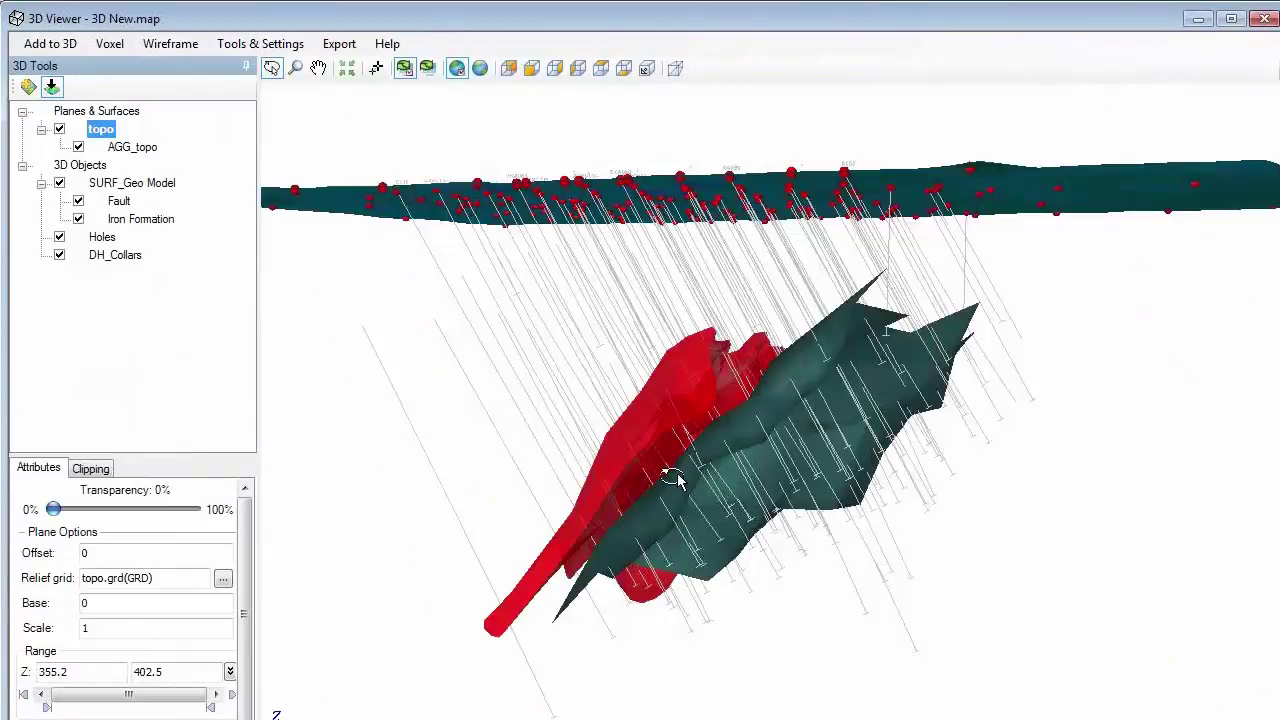
left_click_drag(677, 481, 565, 493)
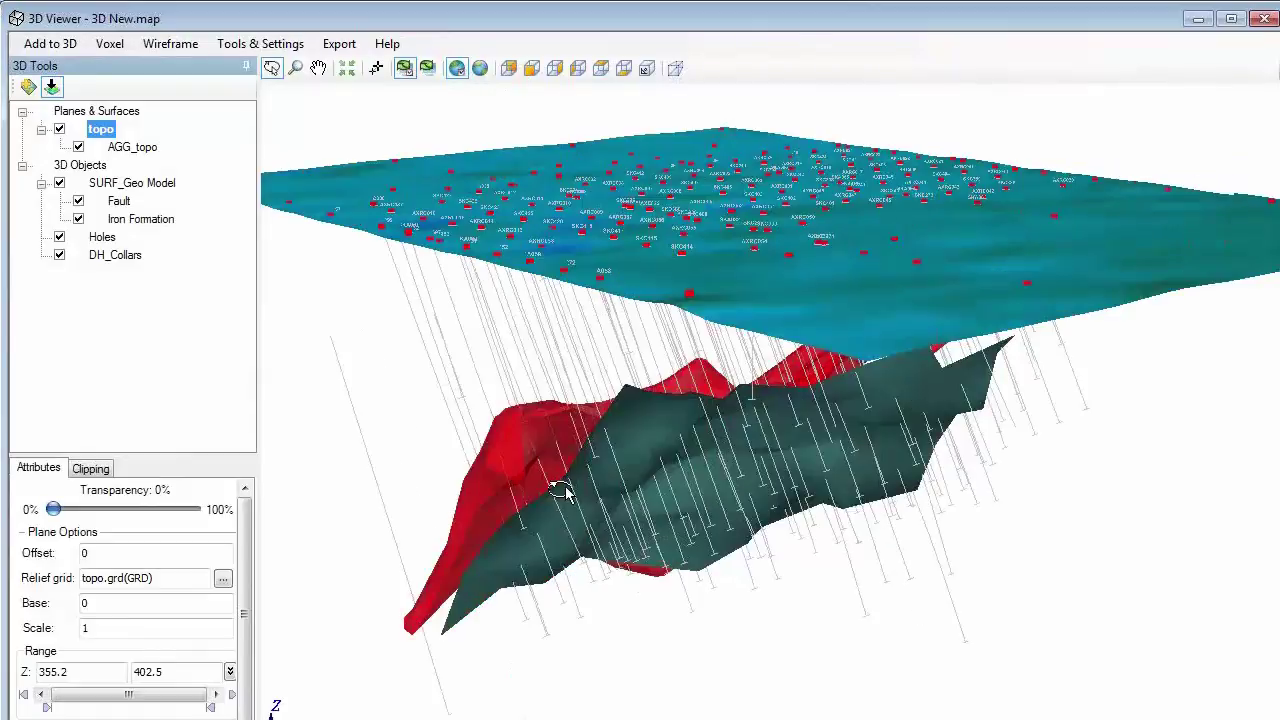
left_click(59, 129)
Step: Examine the Fault surface in the 3D view and check its surface type and total surface area in the attributes
left_click(119, 201)
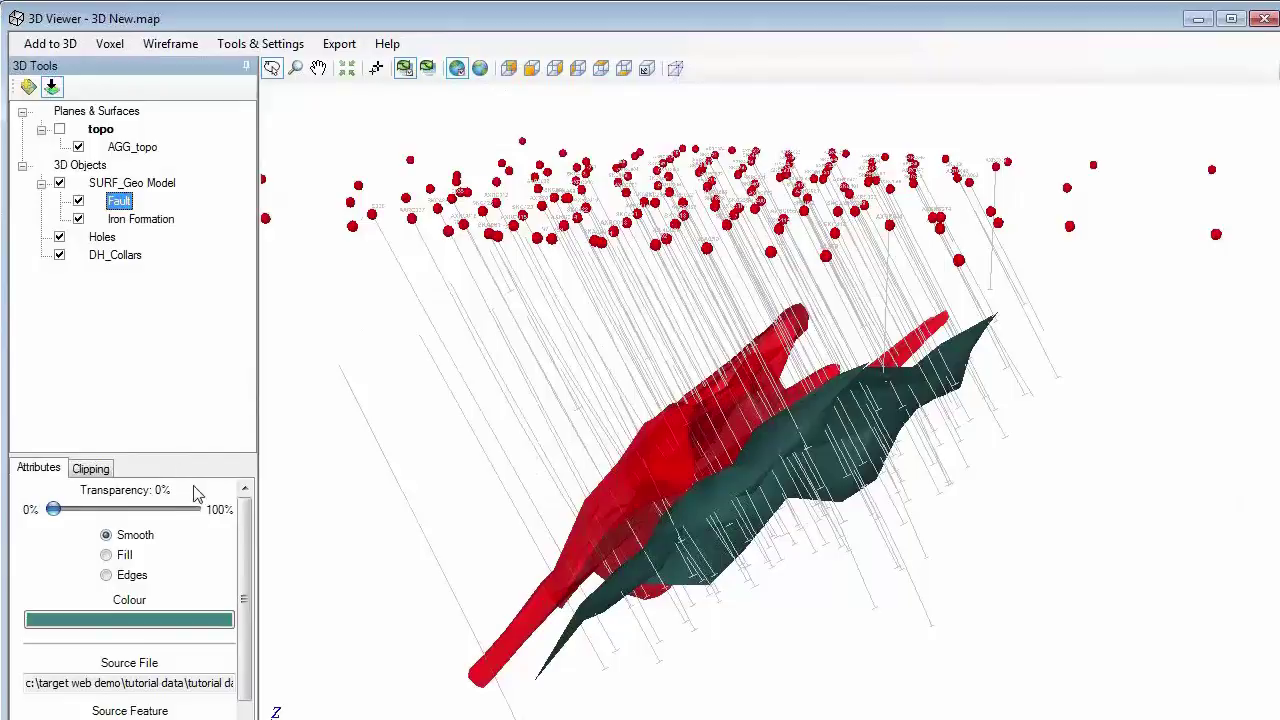
scroll(252, 555, "down", 1)
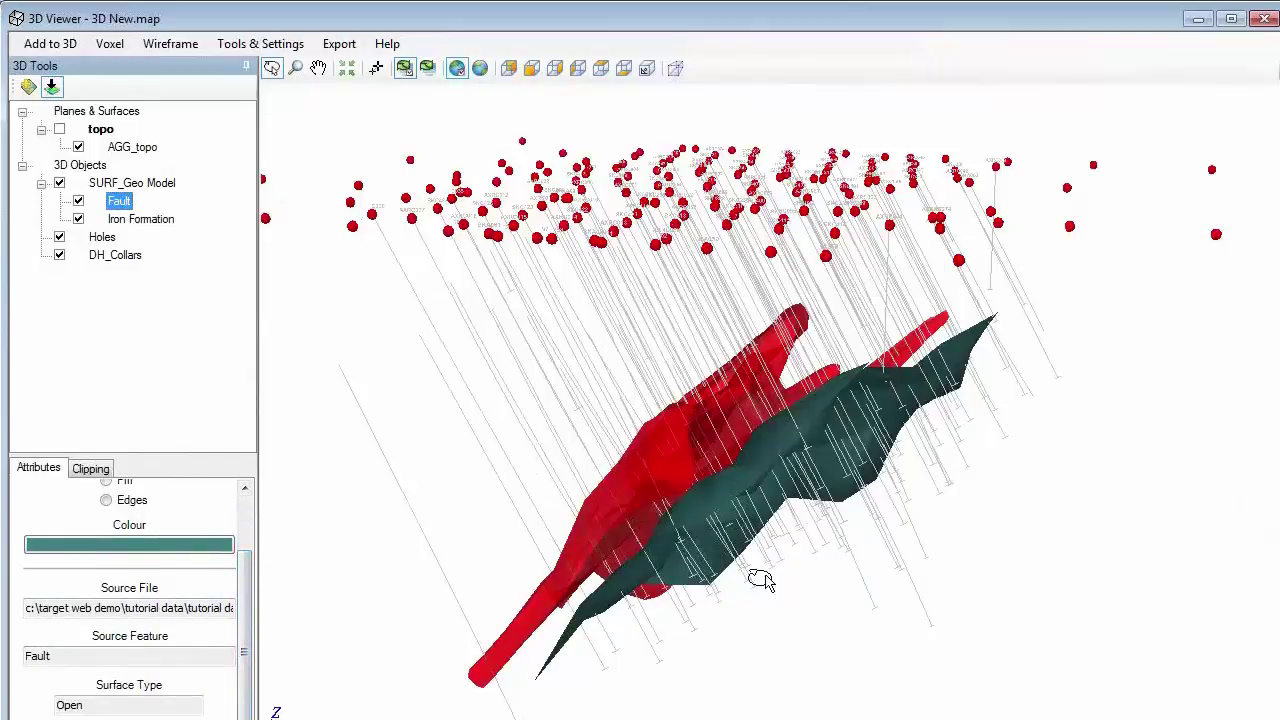
left_click_drag(760, 580, 555, 612)
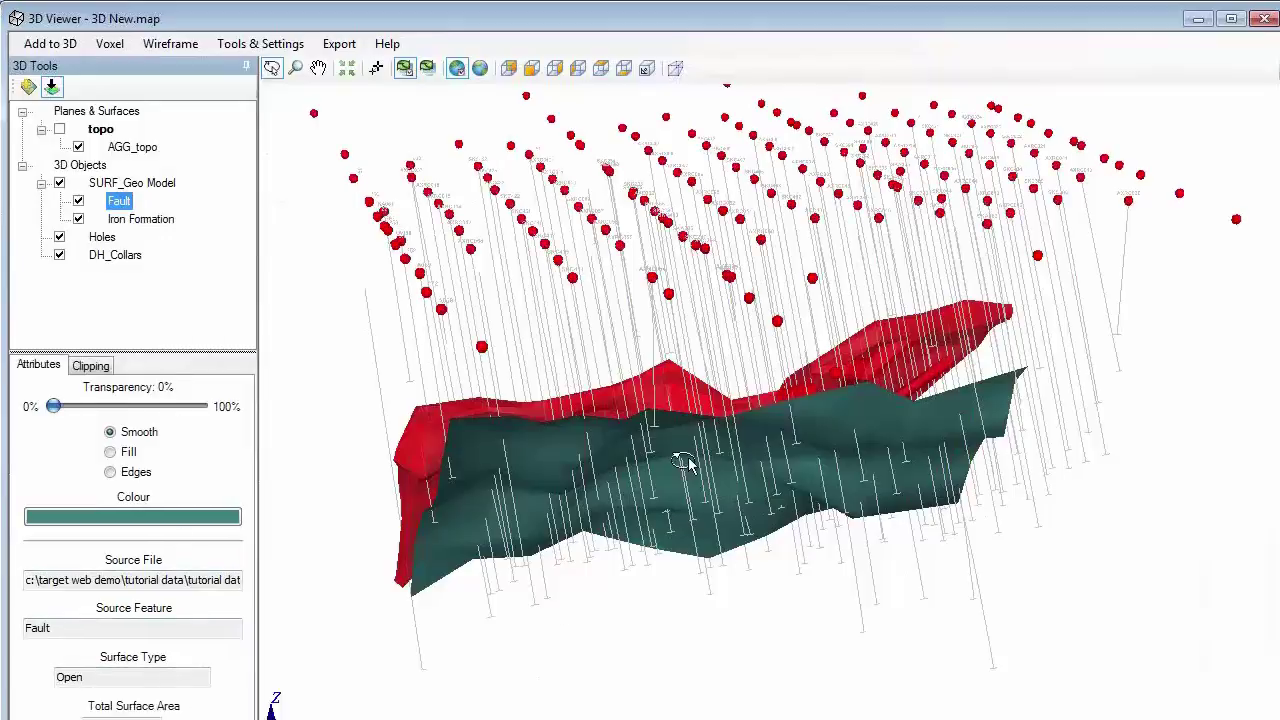
left_click_drag(648, 503, 668, 512)
left_click_drag(106, 660, 190, 660)
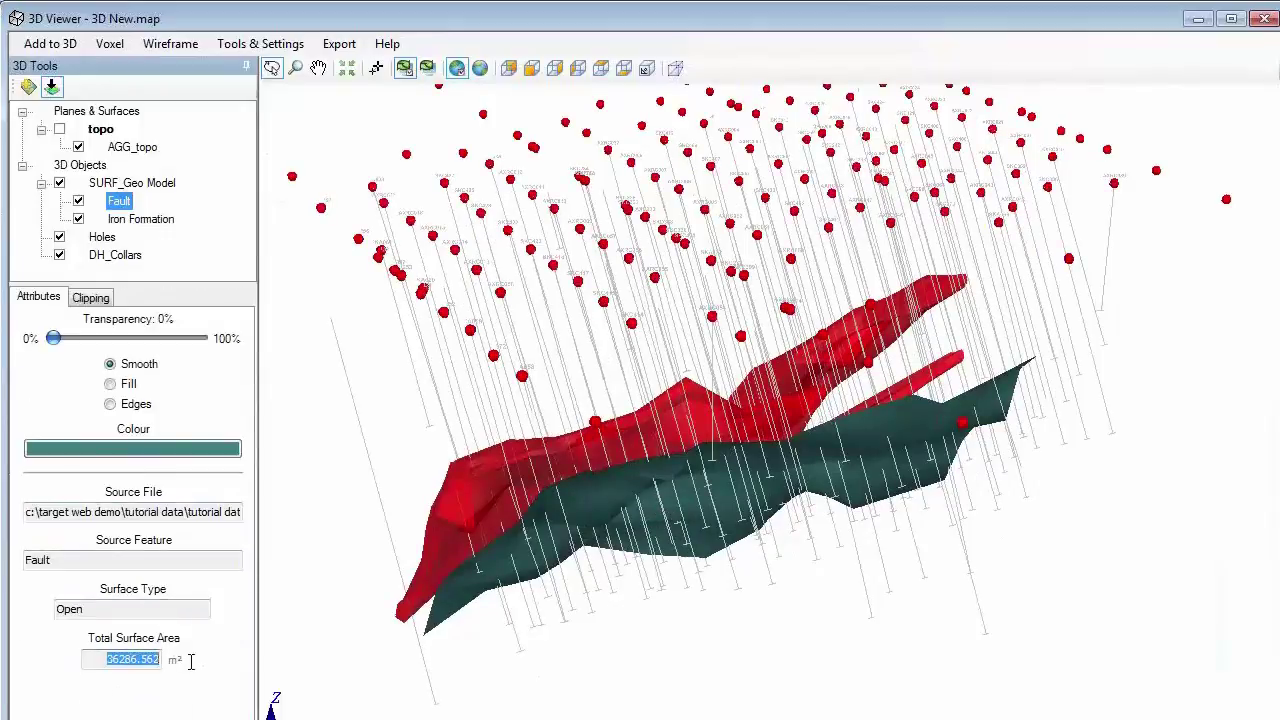
Step: Examine the Iron Formation body from several angles and check its surface type and total volume in the attributes
left_click(545, 553)
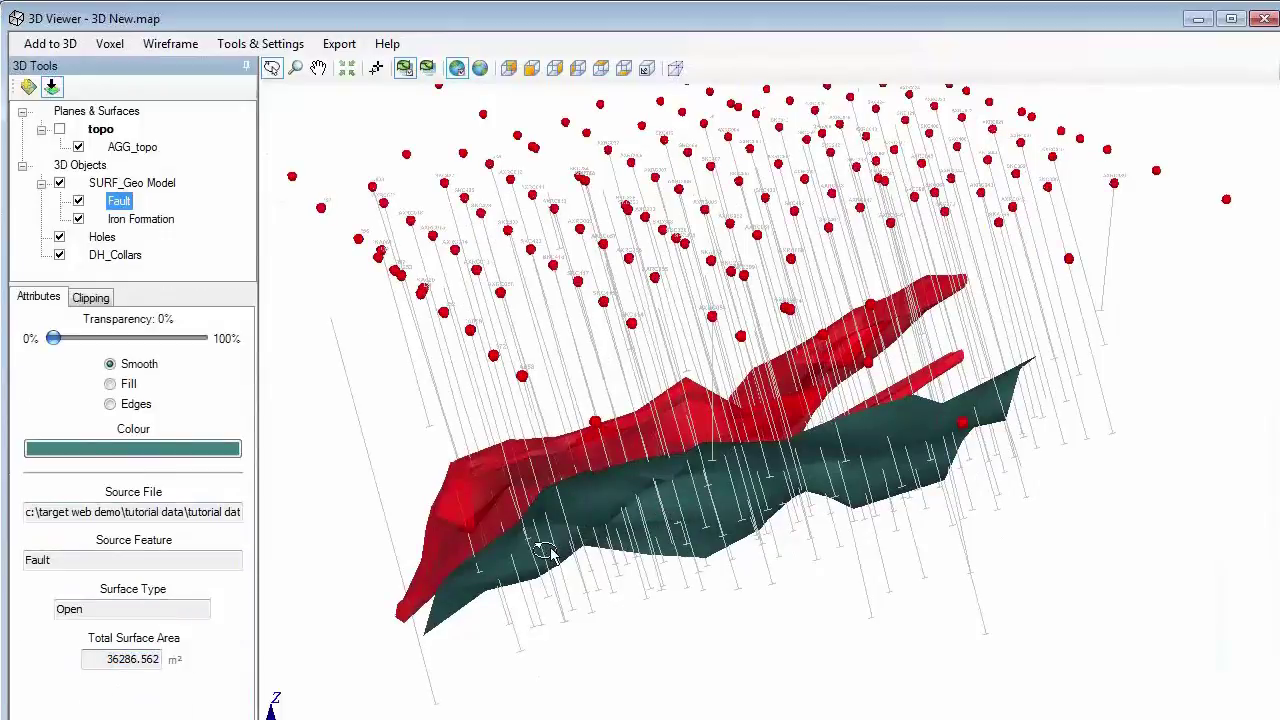
left_click_drag(545, 553, 571, 563)
left_click(571, 563)
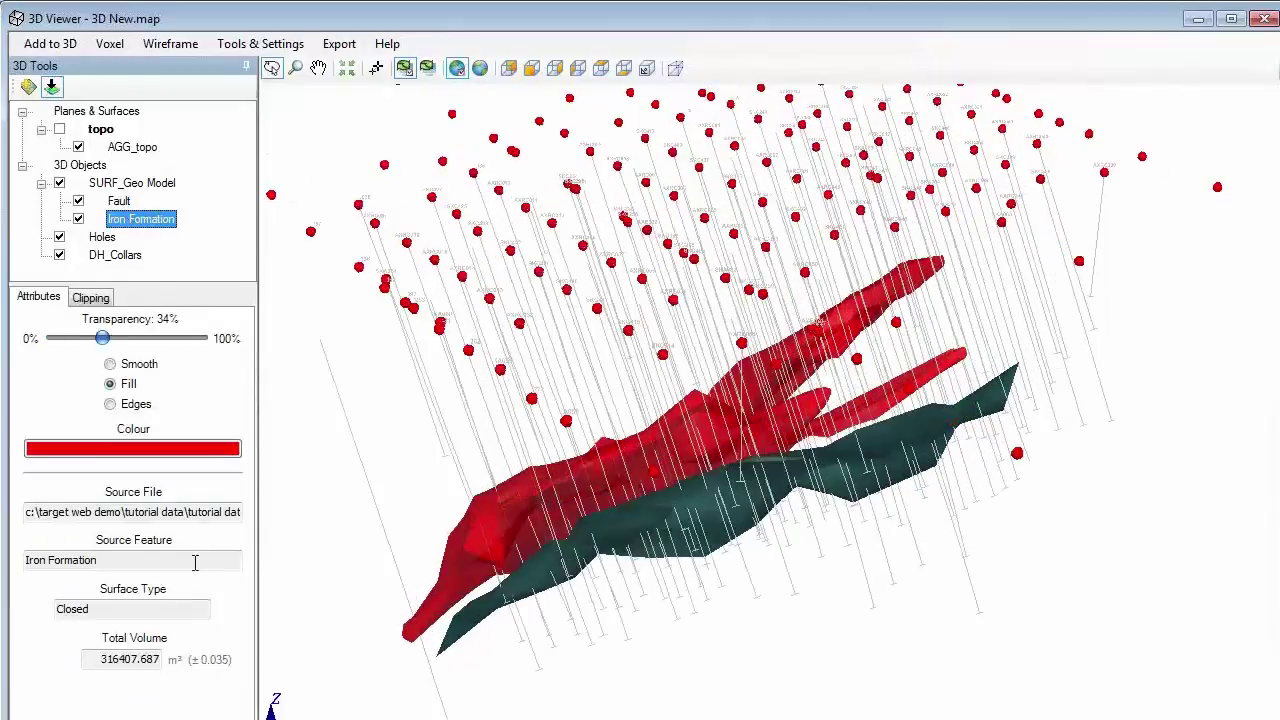
left_click_drag(102, 660, 180, 648)
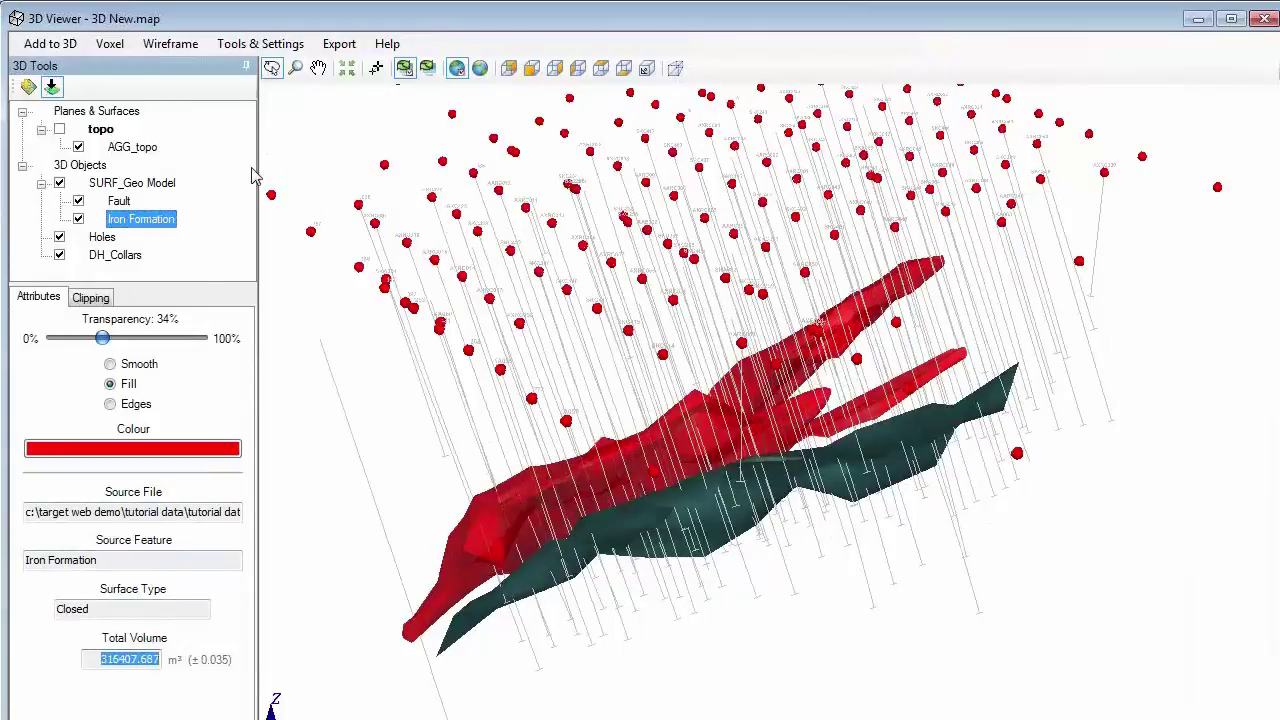
mouse_move(677, 383)
left_mouse_down()
mouse_move(677, 369)
mouse_move(838, 520)
mouse_move(848, 430)
mouse_move(808, 434)
mouse_move(843, 349)
left_mouse_up()
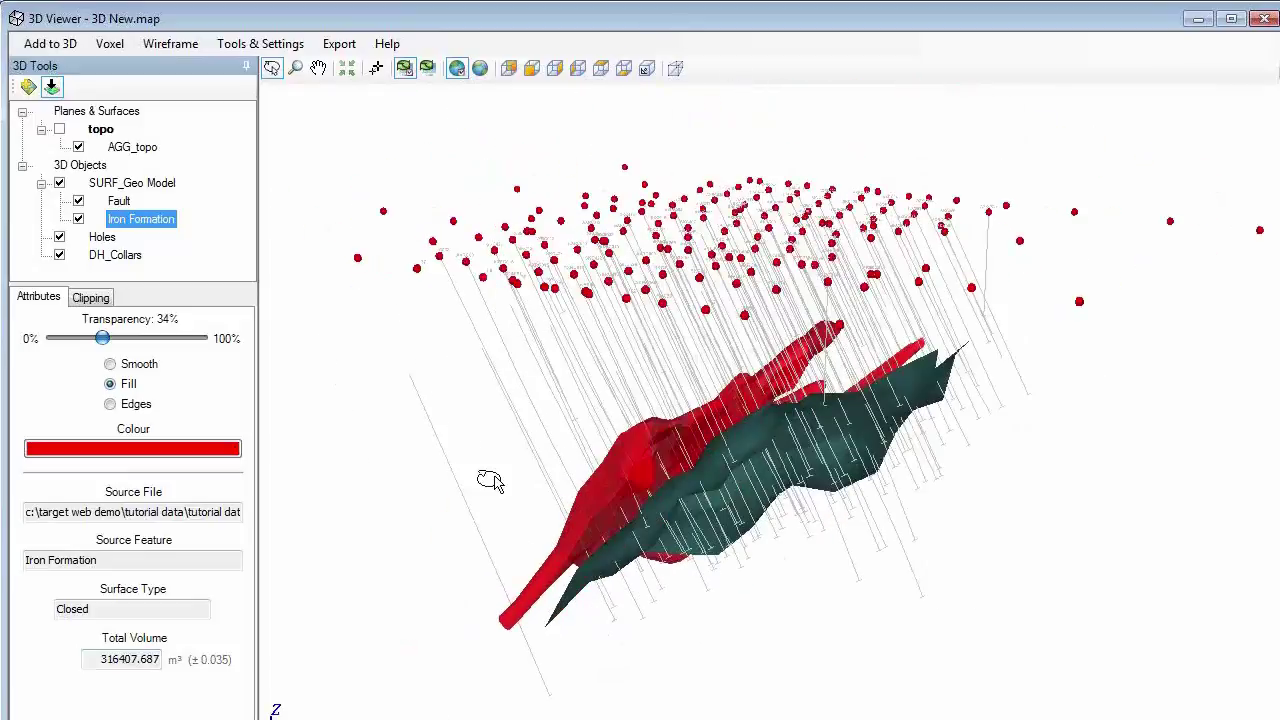
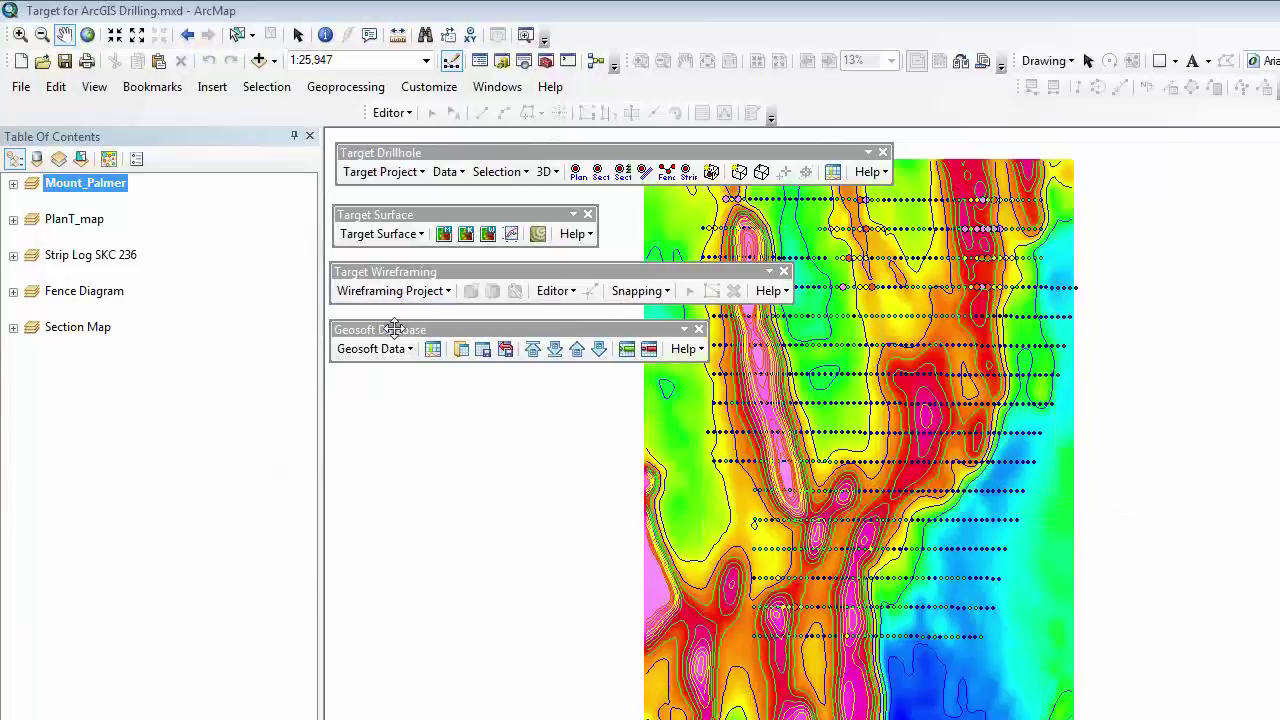
Step: In ArcMap, move the floating Geosoft Database and Target Wireframing toolbars over the map and close both
left_click_drag(403, 333, 428, 337)
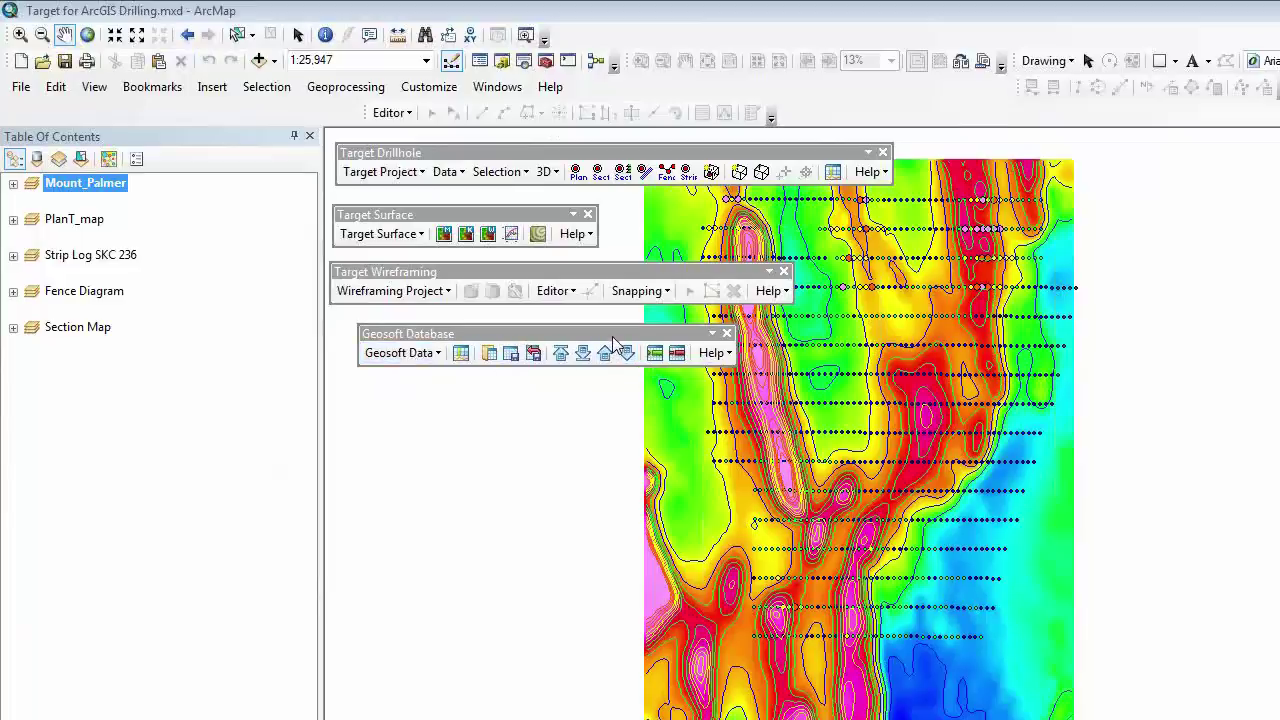
left_click_drag(614, 336, 980, 425)
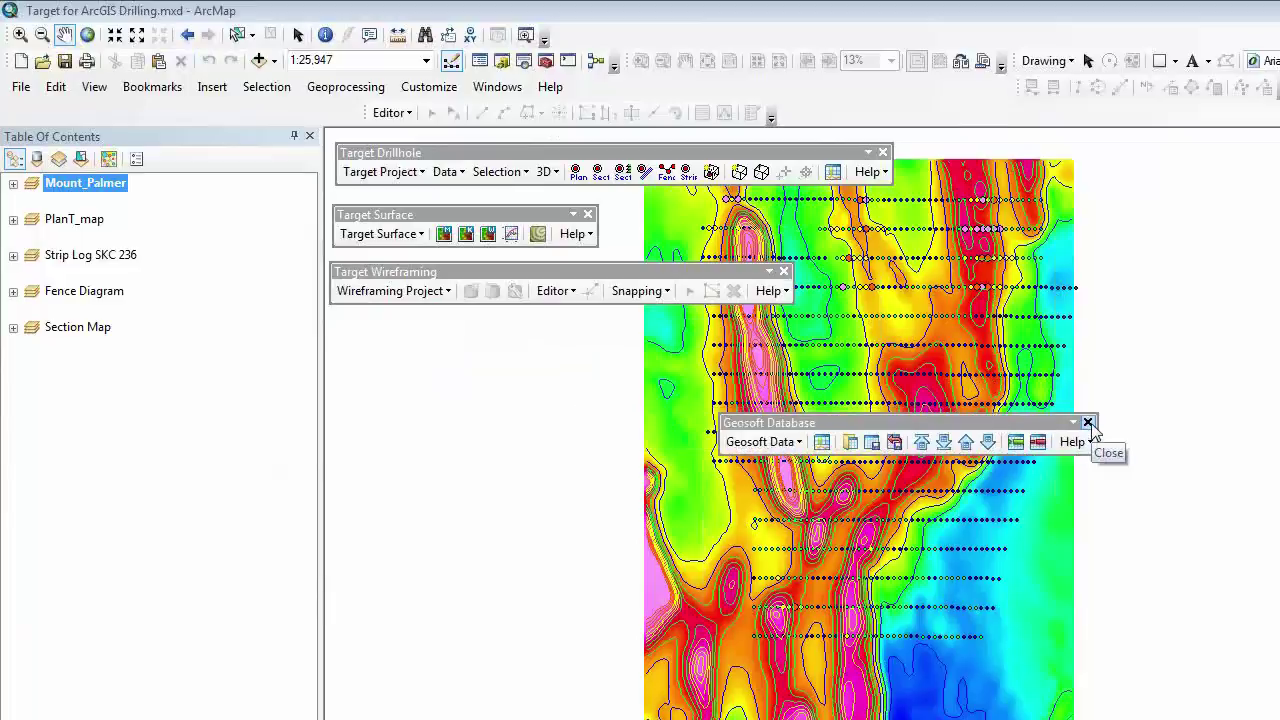
left_click(1087, 423)
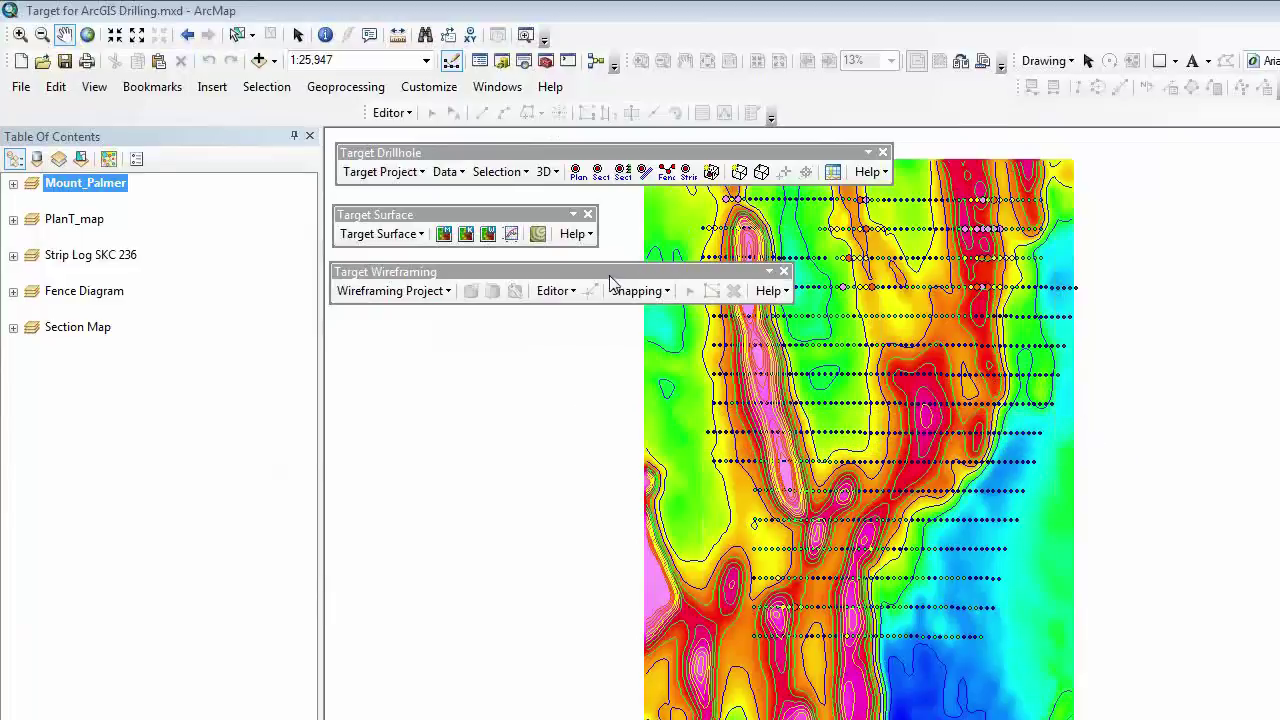
left_click_drag(610, 274, 648, 357)
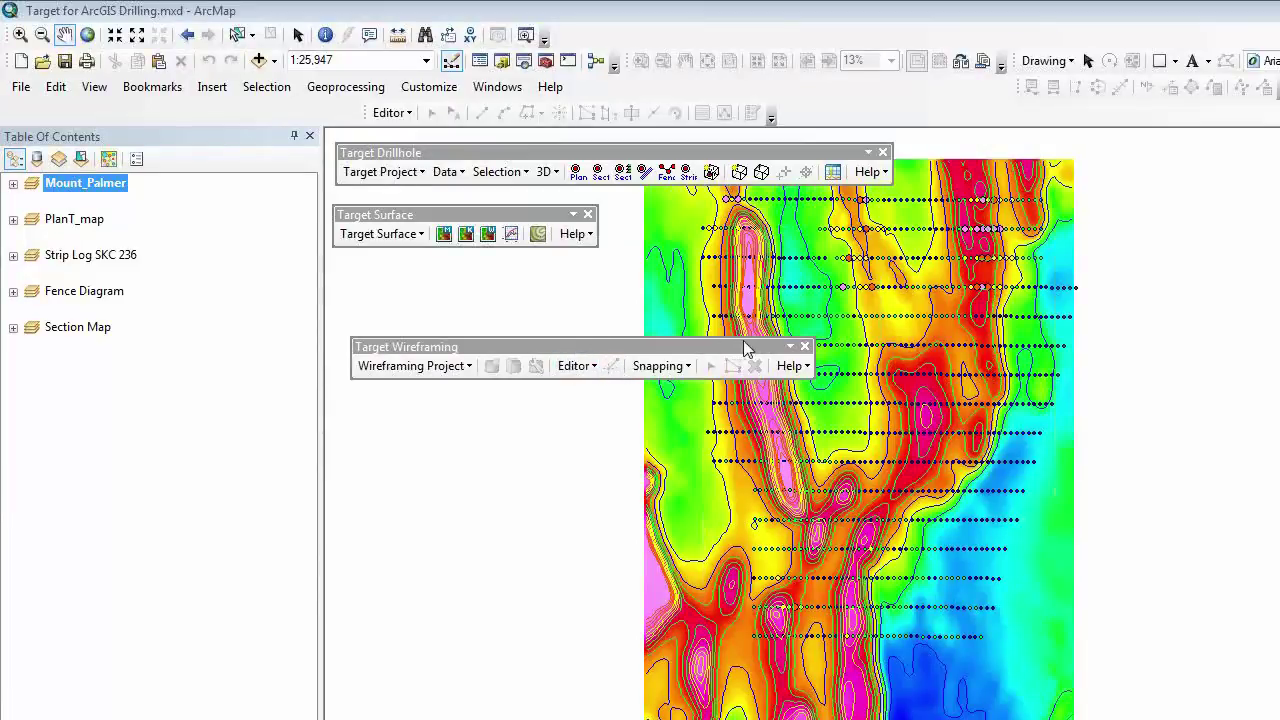
left_click(804, 346)
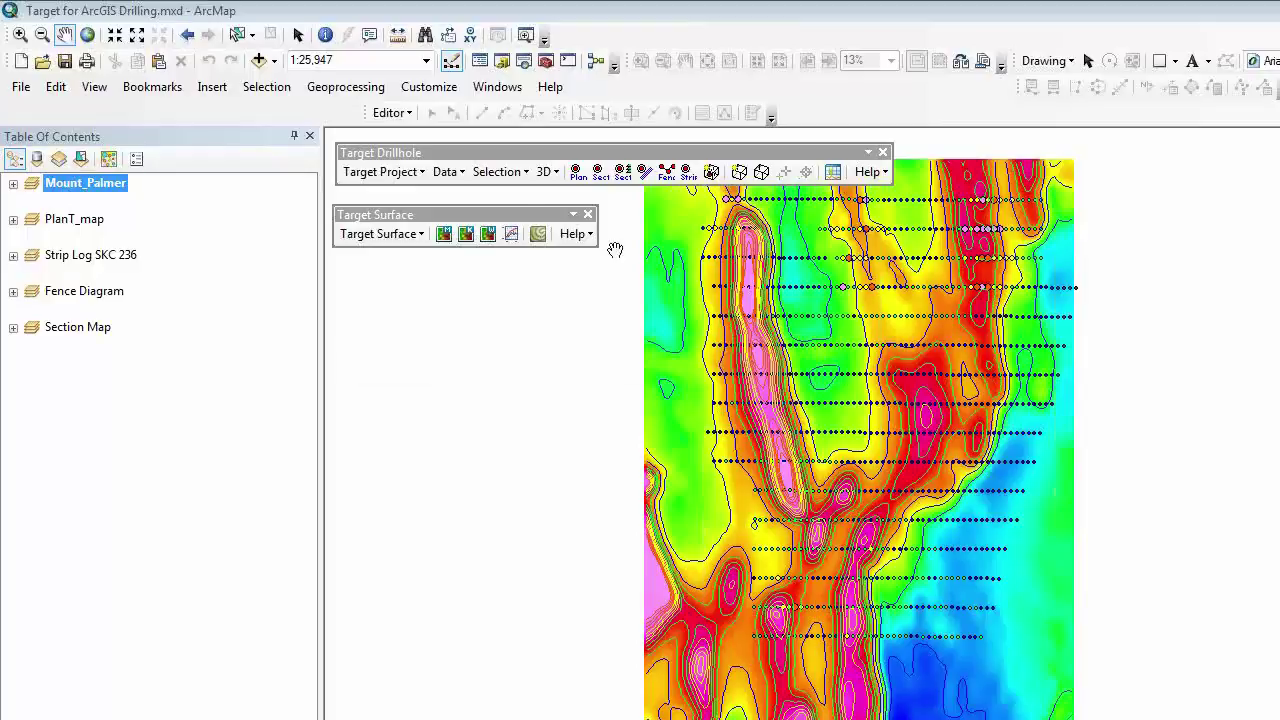
Step: Review the Target Surface commands, such as grid properties and re-gridding, and dock the Target Surface toolbar beside the navigation tools
left_click_drag(485, 214, 491, 214)
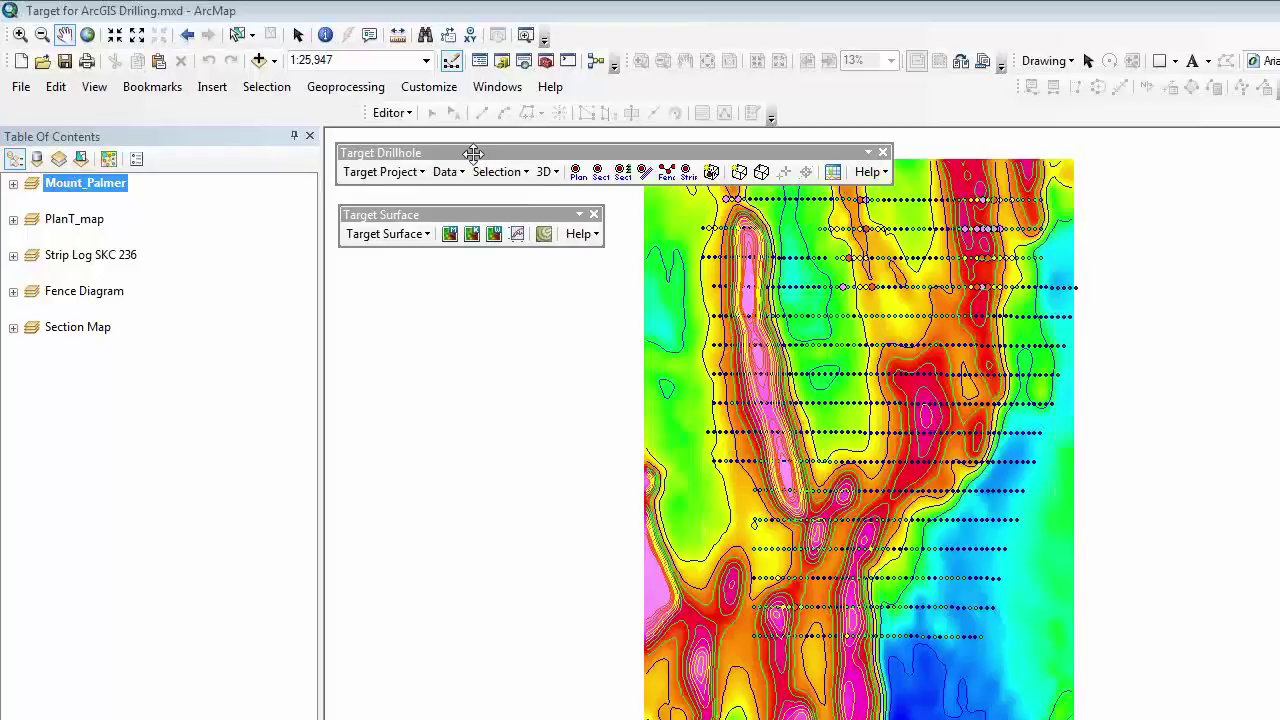
left_click_drag(473, 153, 475, 152)
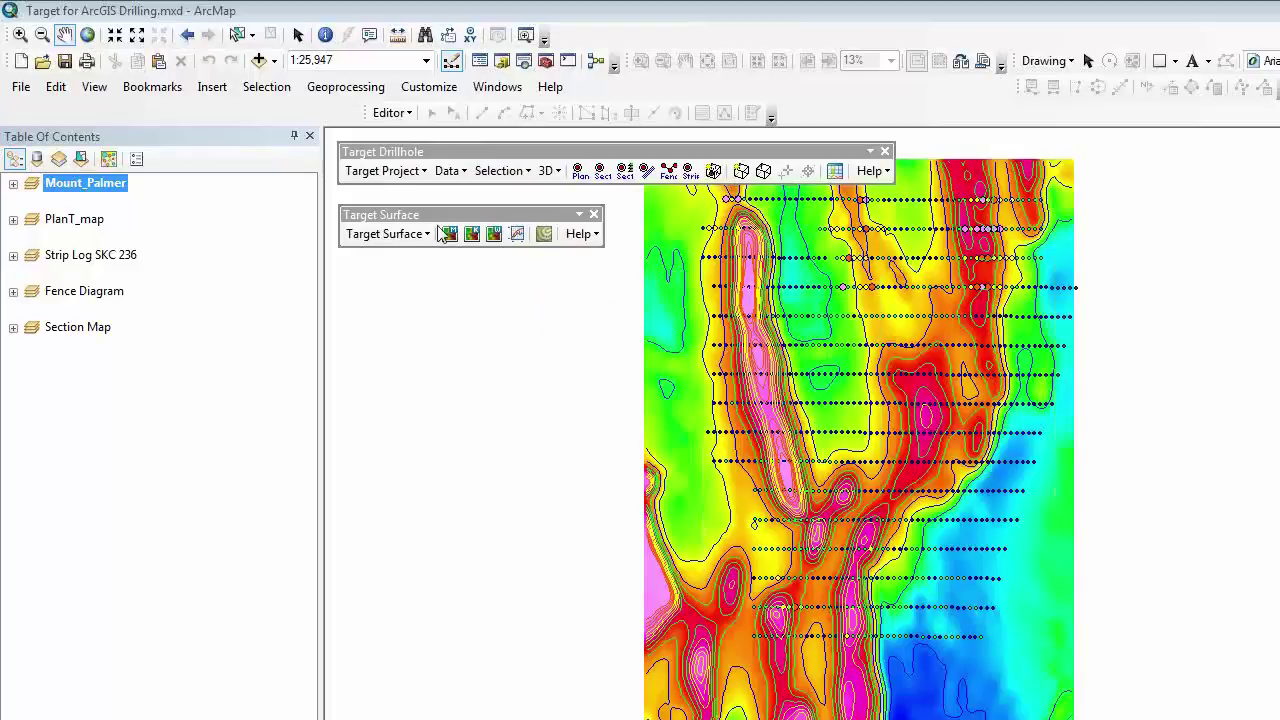
left_click(400, 235)
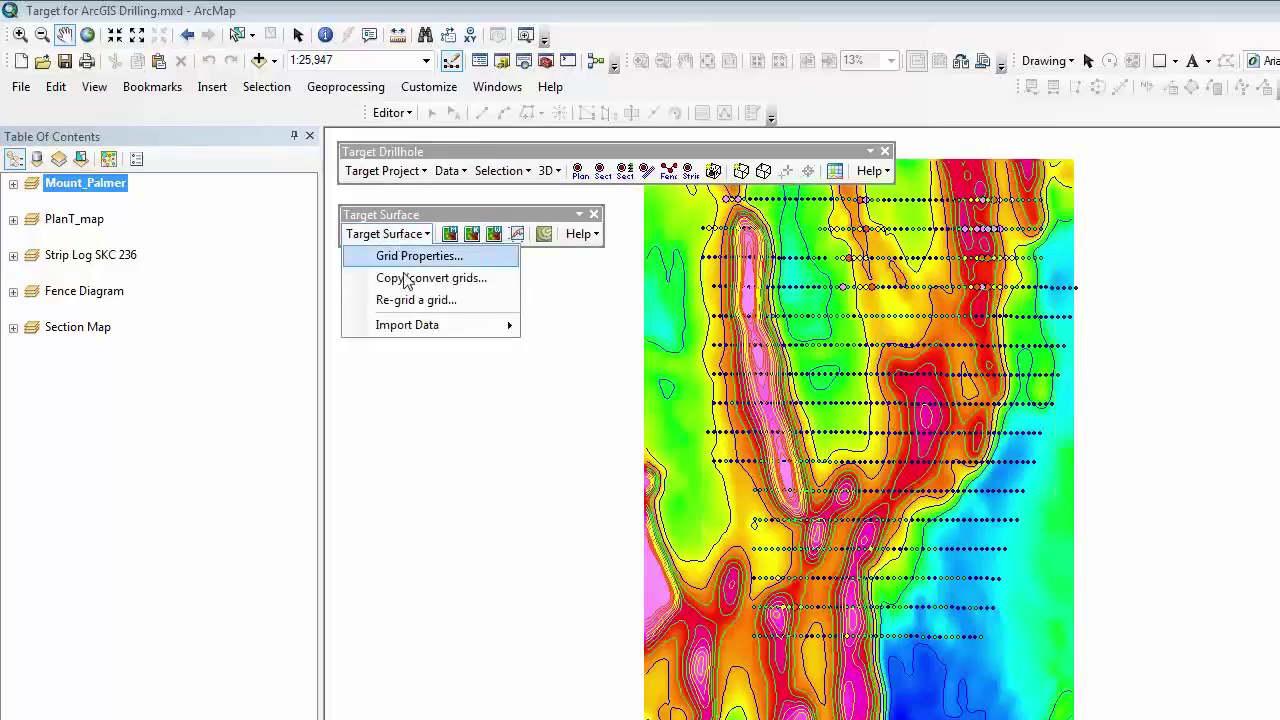
left_click(450, 235)
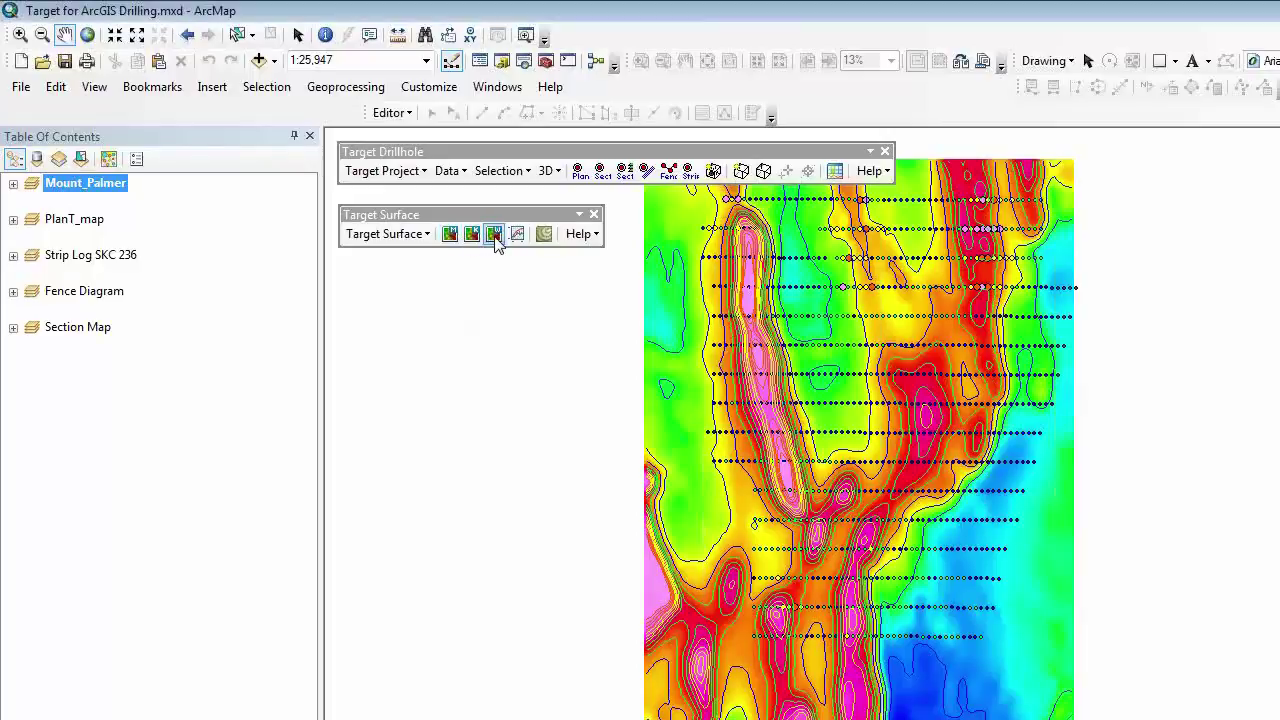
left_click(544, 244)
left_click_drag(532, 214, 700, 38)
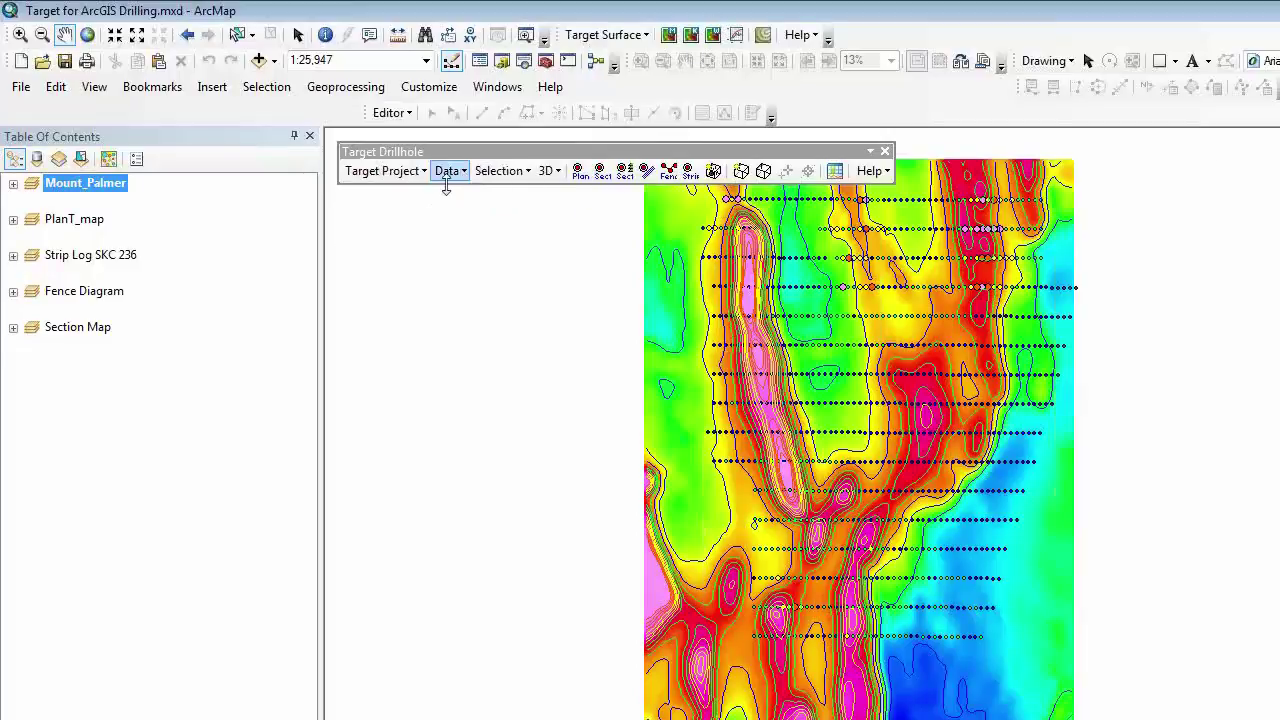
Step: Look through the Target Drillhole project, data and selection commands, and dock the Target Drillhole toolbar beside the Editor toolbar
left_click(383, 172)
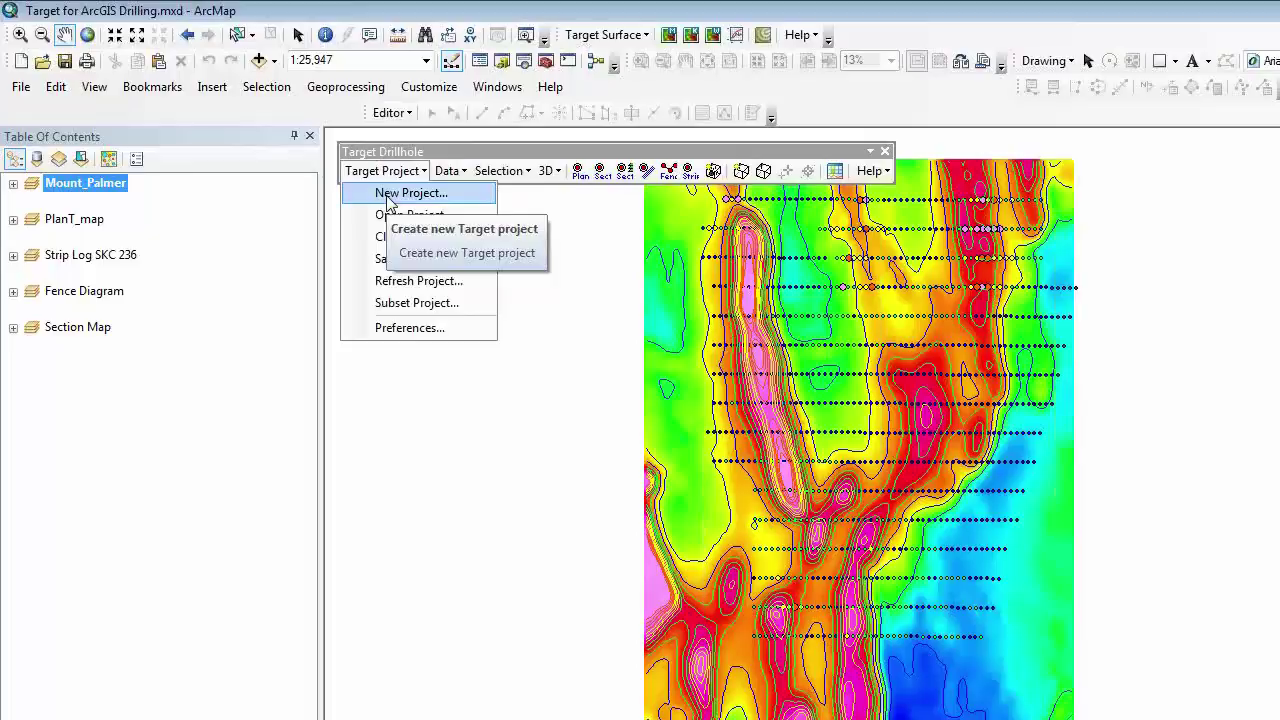
left_click(447, 171)
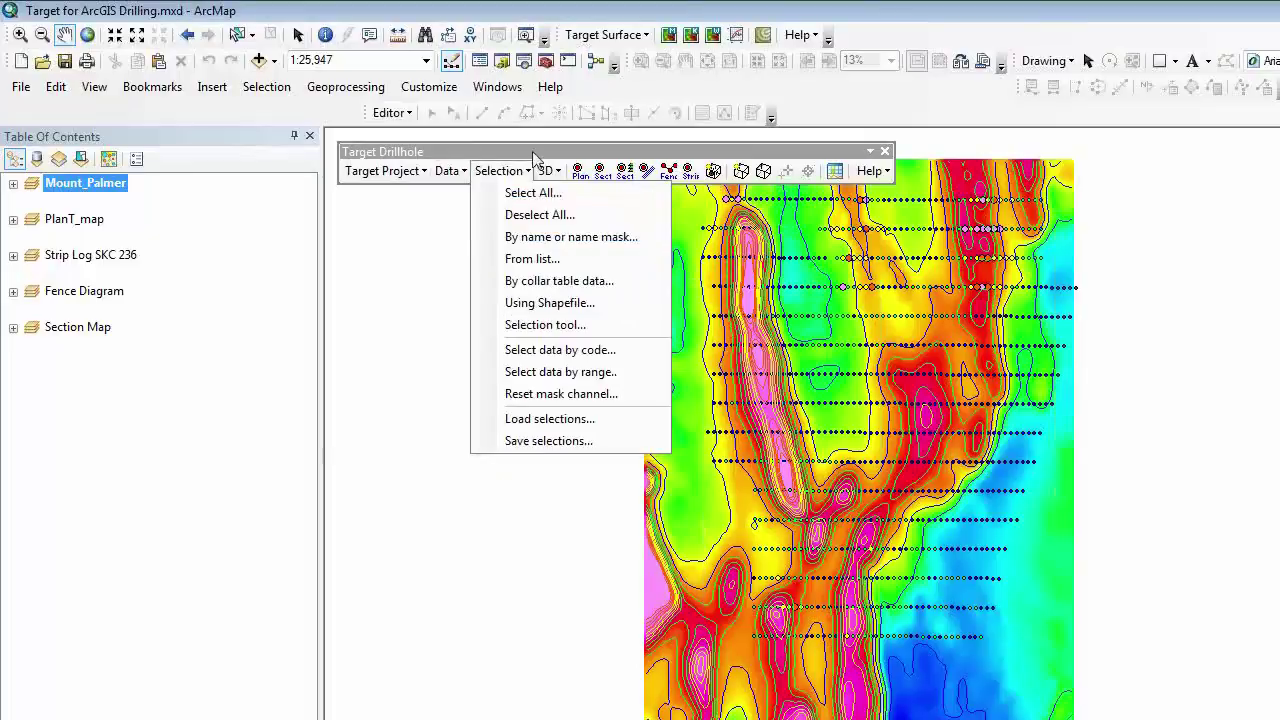
left_click(505, 171)
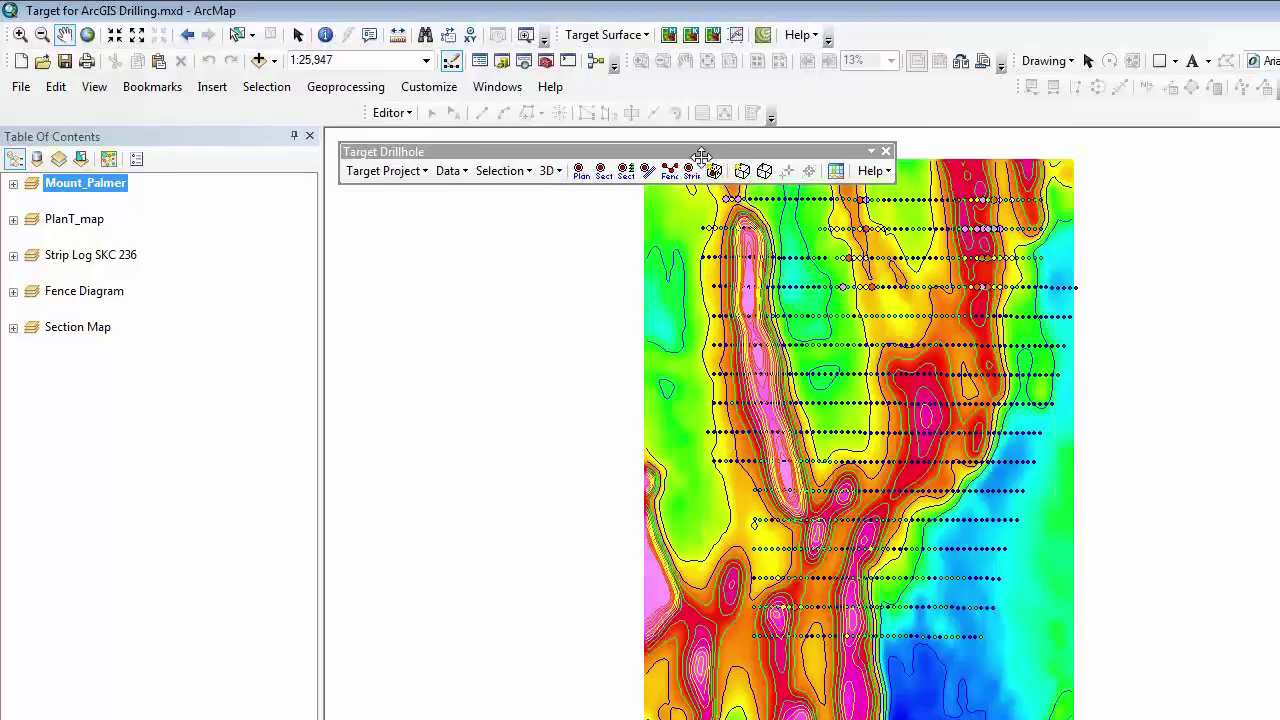
left_click_drag(719, 154, 1104, 138)
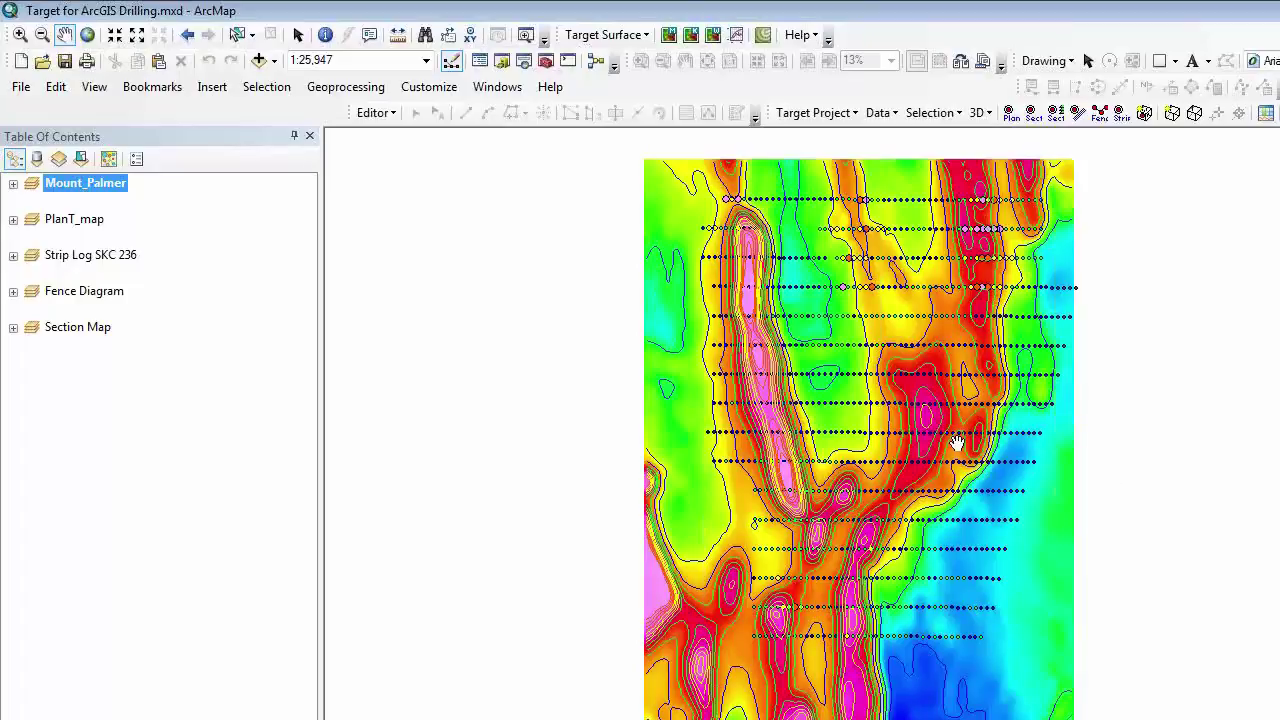
Step: Inspect the Mount_Palmer map and activate the PlanT_map data frame to show the drillhole plan
scroll(957, 443, "up", 1)
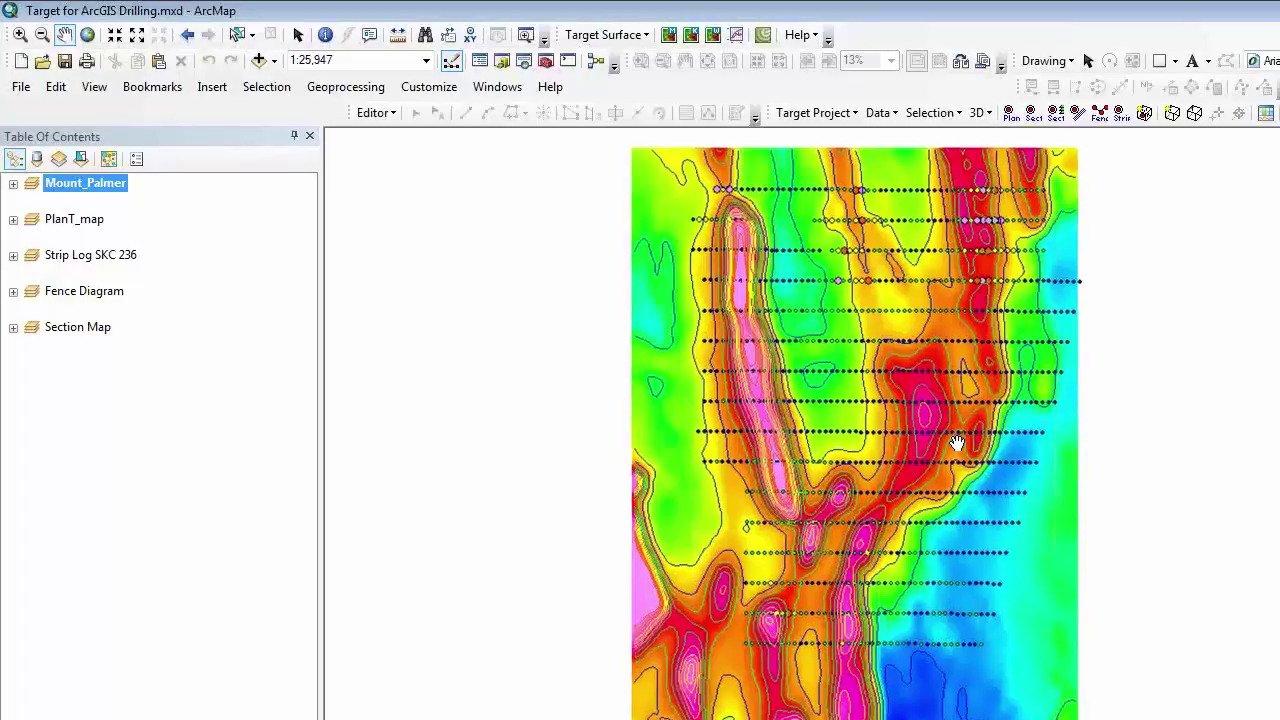
scroll(957, 443, "up", 1)
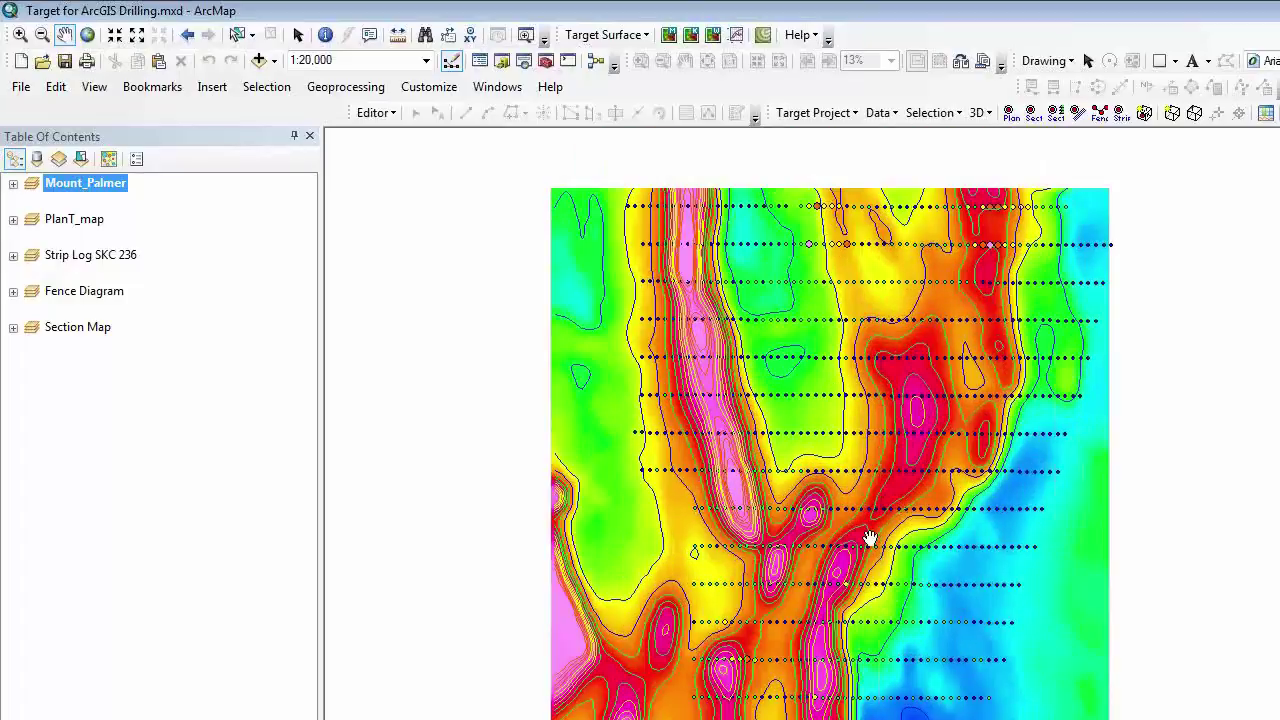
scroll(870, 540, "down", 1)
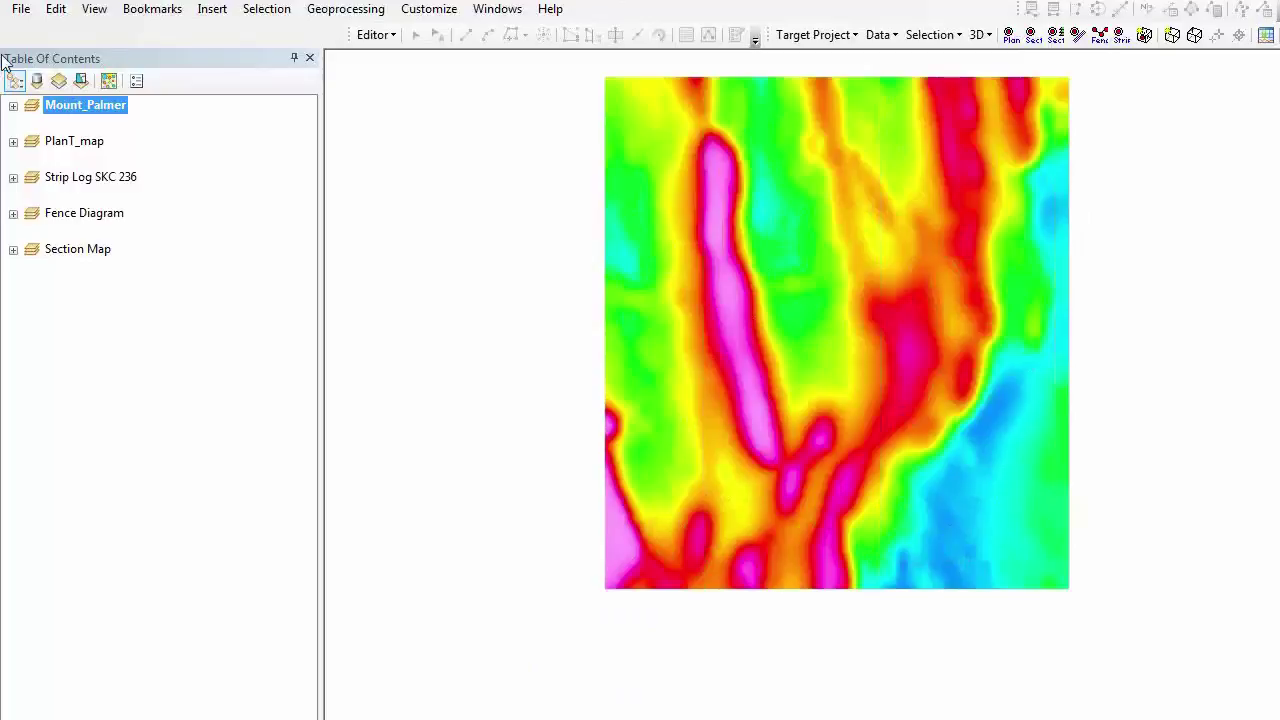
right_click(74, 141)
left_click(109, 551)
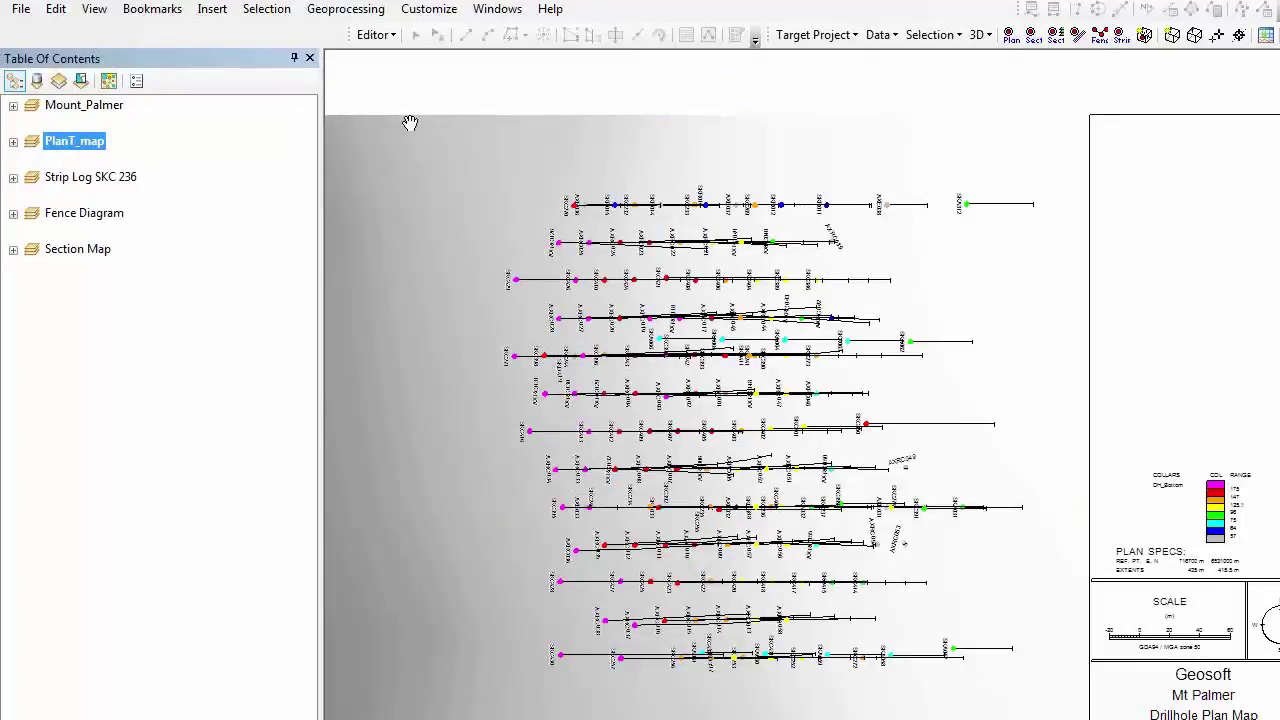
right_click(117, 180)
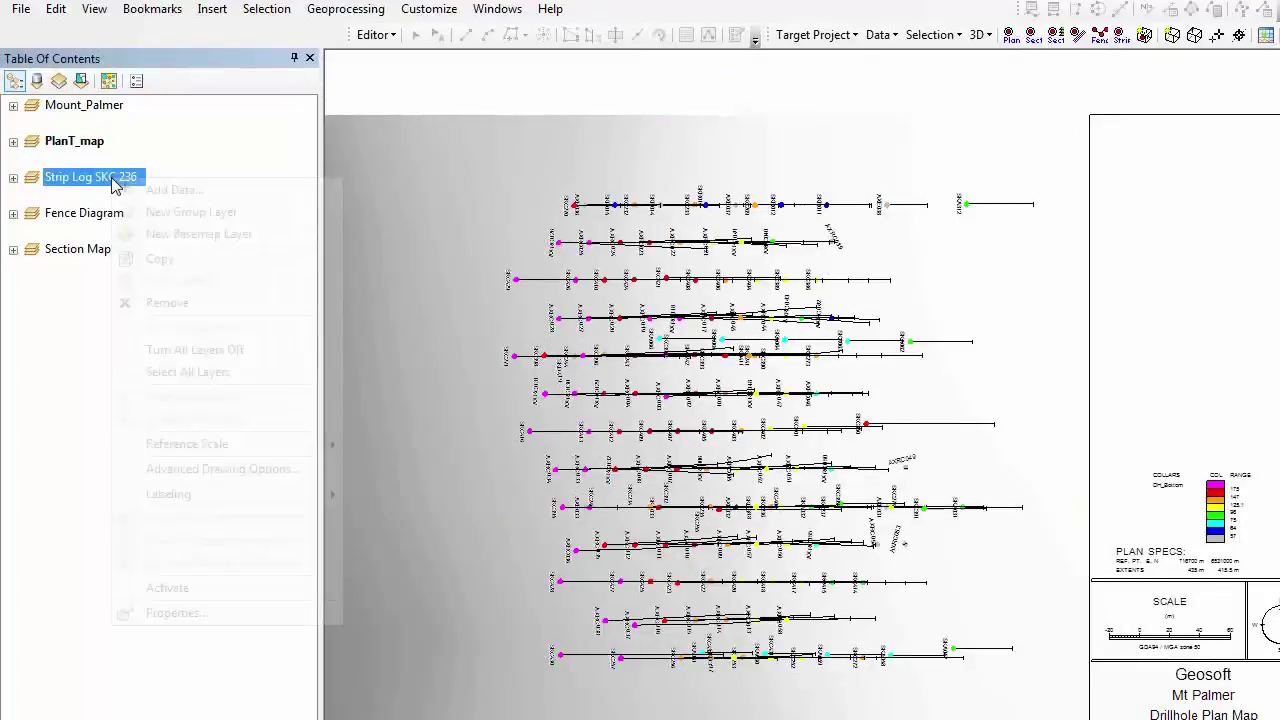
Step: Examine the PlanT_map layers and the symbology properties of the PlanT_Shapefiles_Collar layer, and close them without changes
left_click(13, 142)
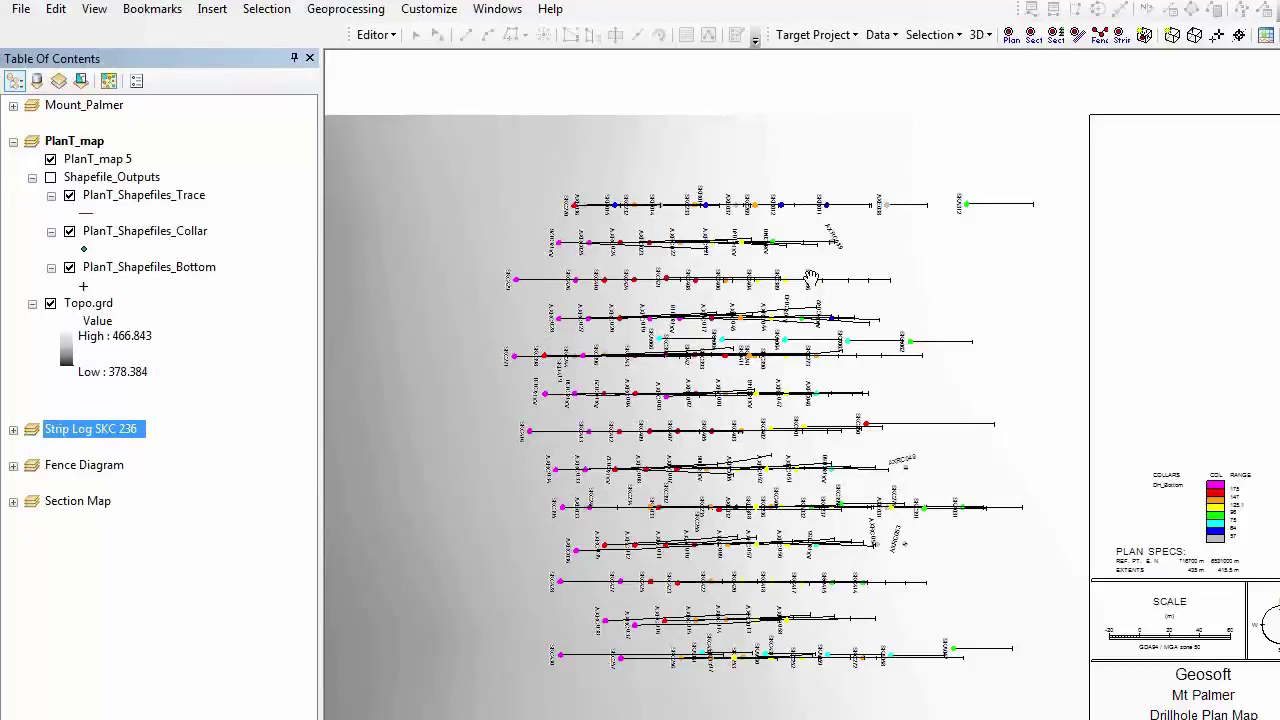
left_click(155, 232)
left_click(155, 232)
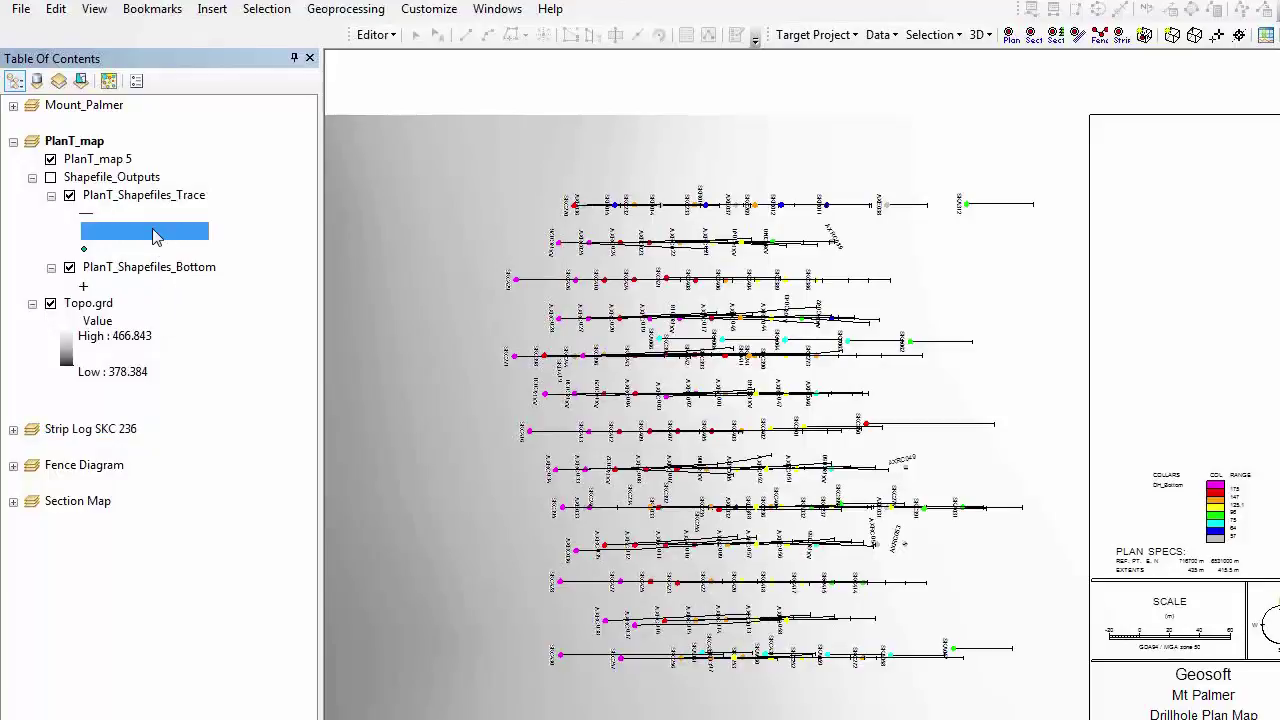
right_click(155, 235)
left_click(218, 645)
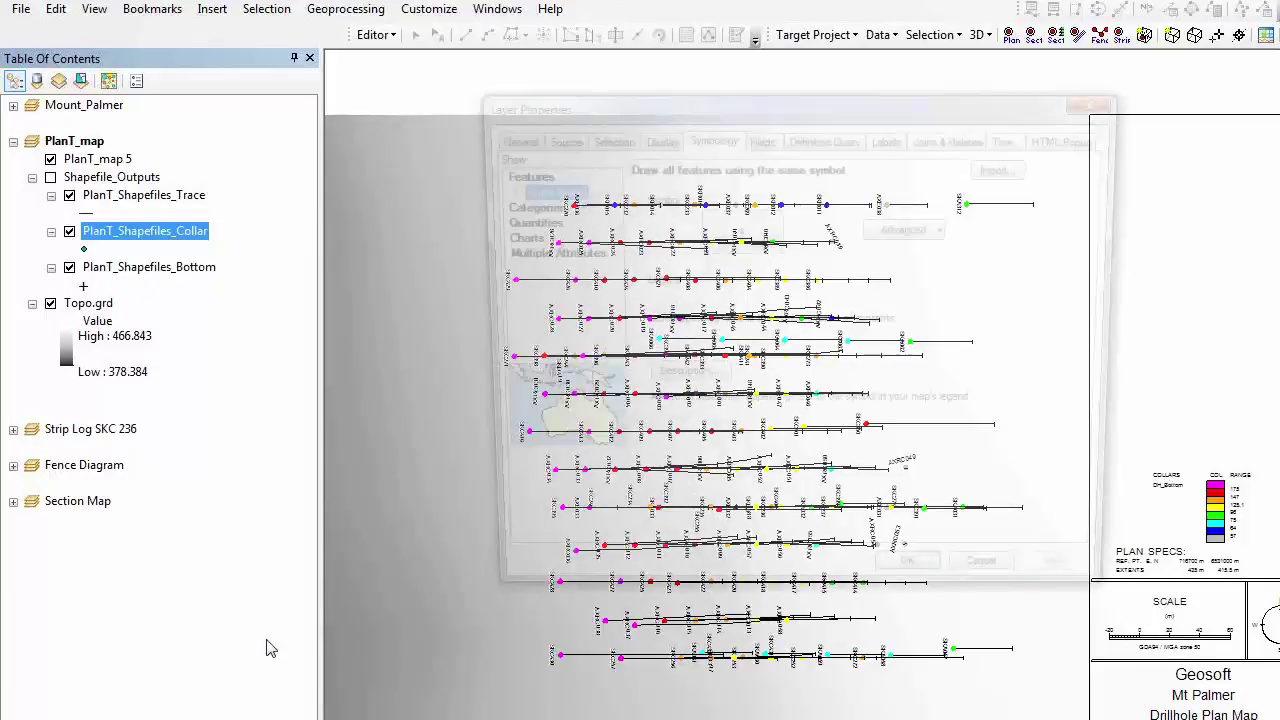
left_click_drag(752, 101, 725, 118)
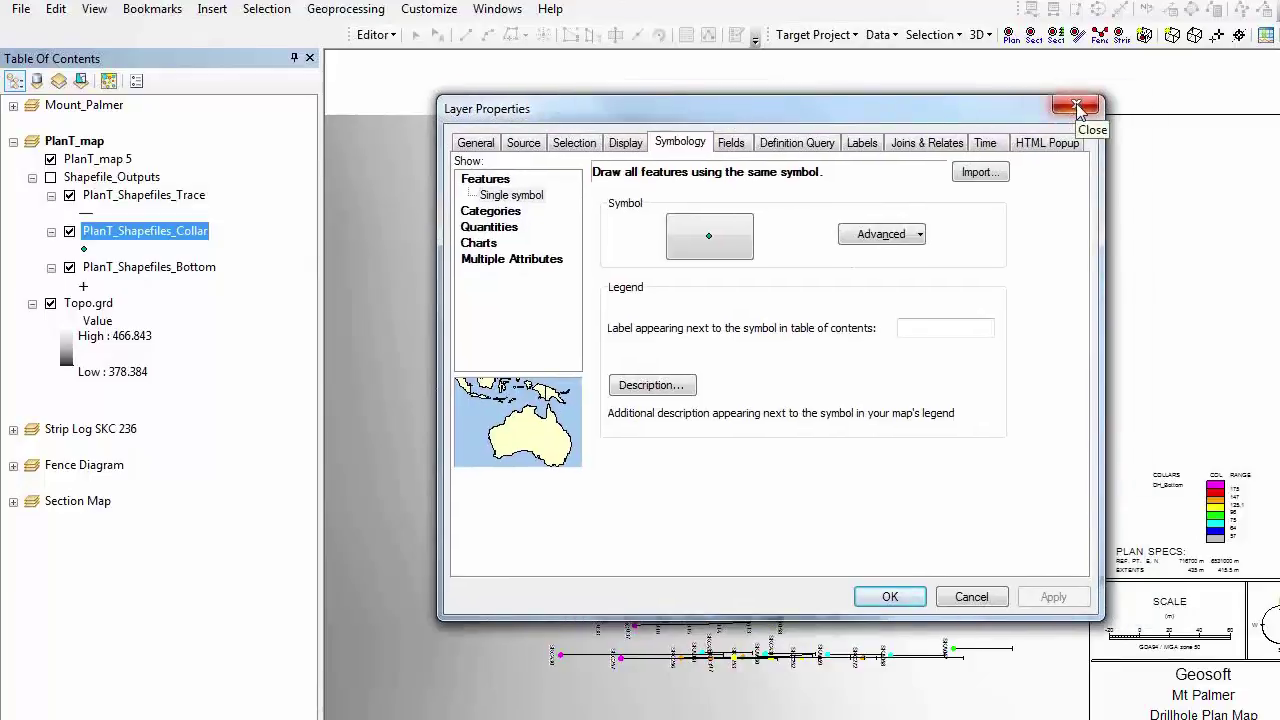
left_click(1077, 107)
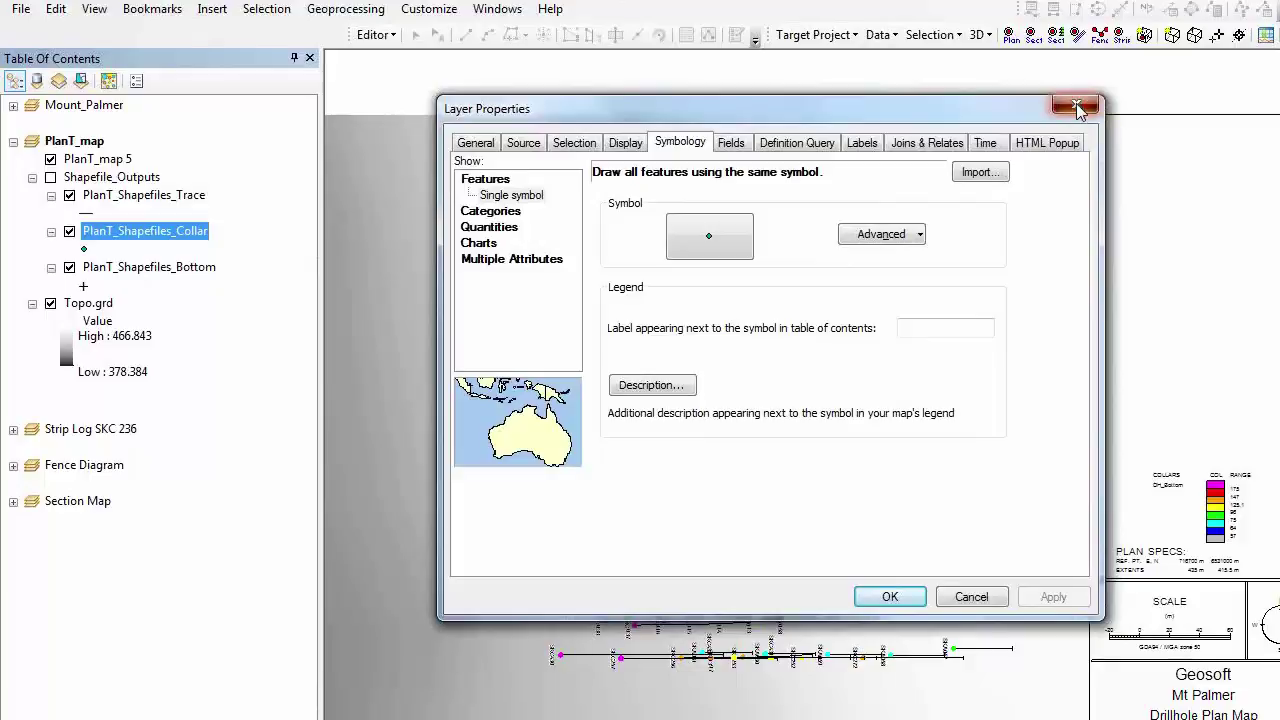
left_click(13, 141)
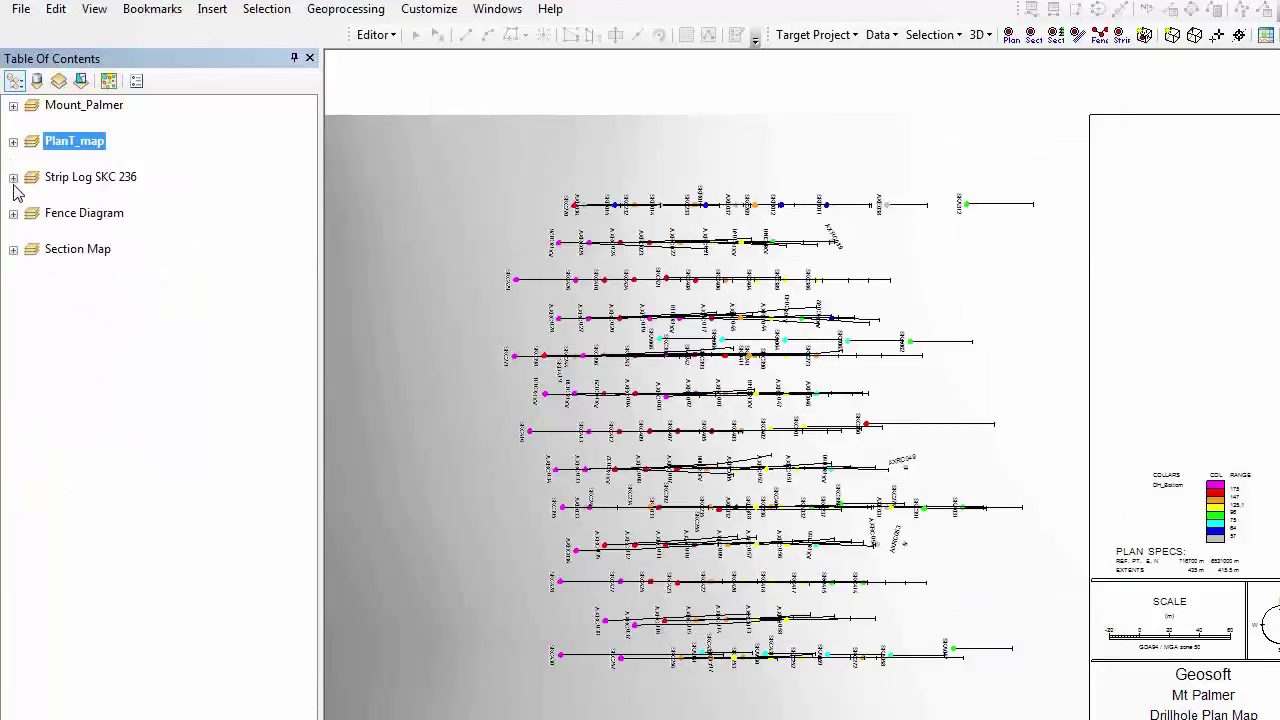
Step: Activate the Strip Log SKC 236 data frame and inspect its SKC236 strip log up close
left_click(13, 178)
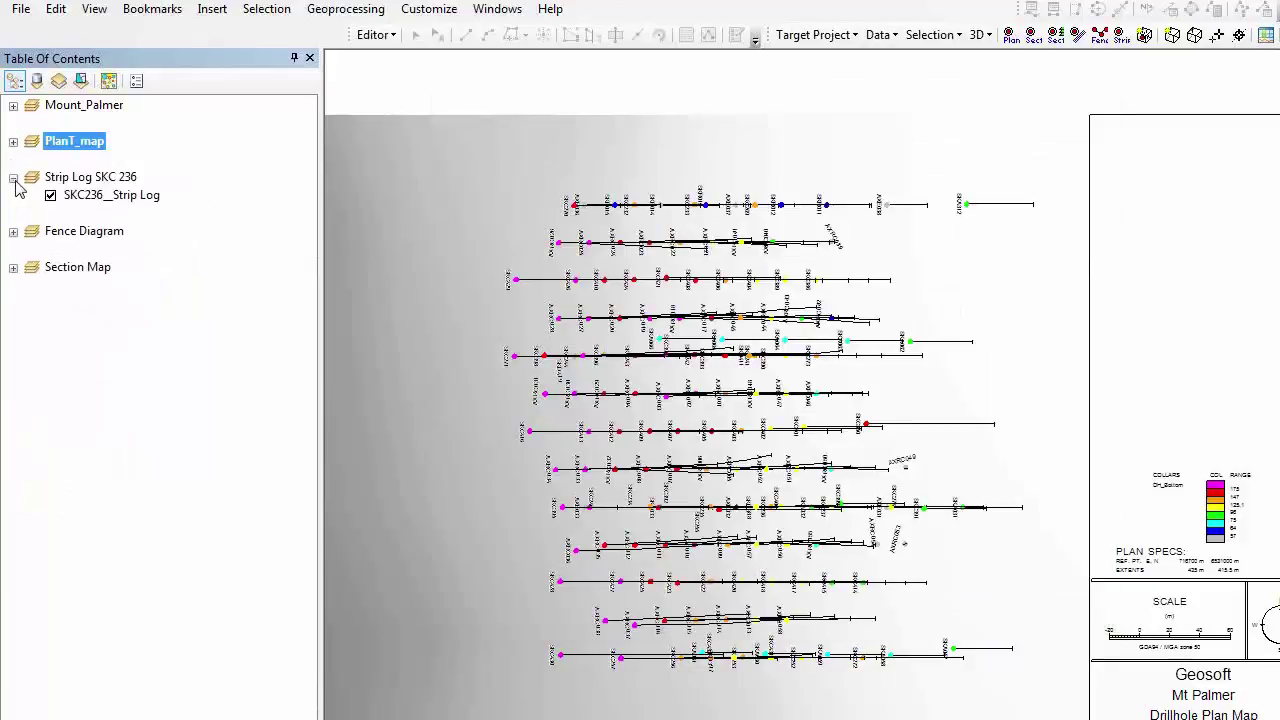
right_click(92, 182)
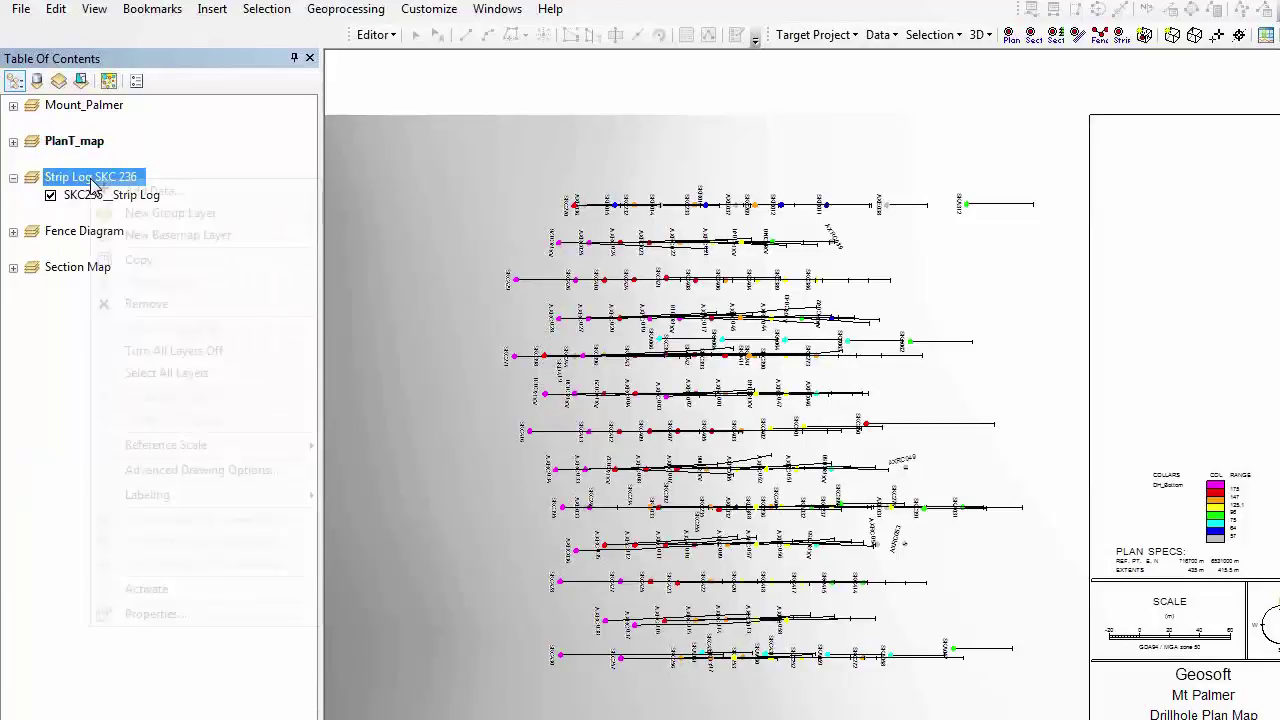
left_click(170, 598)
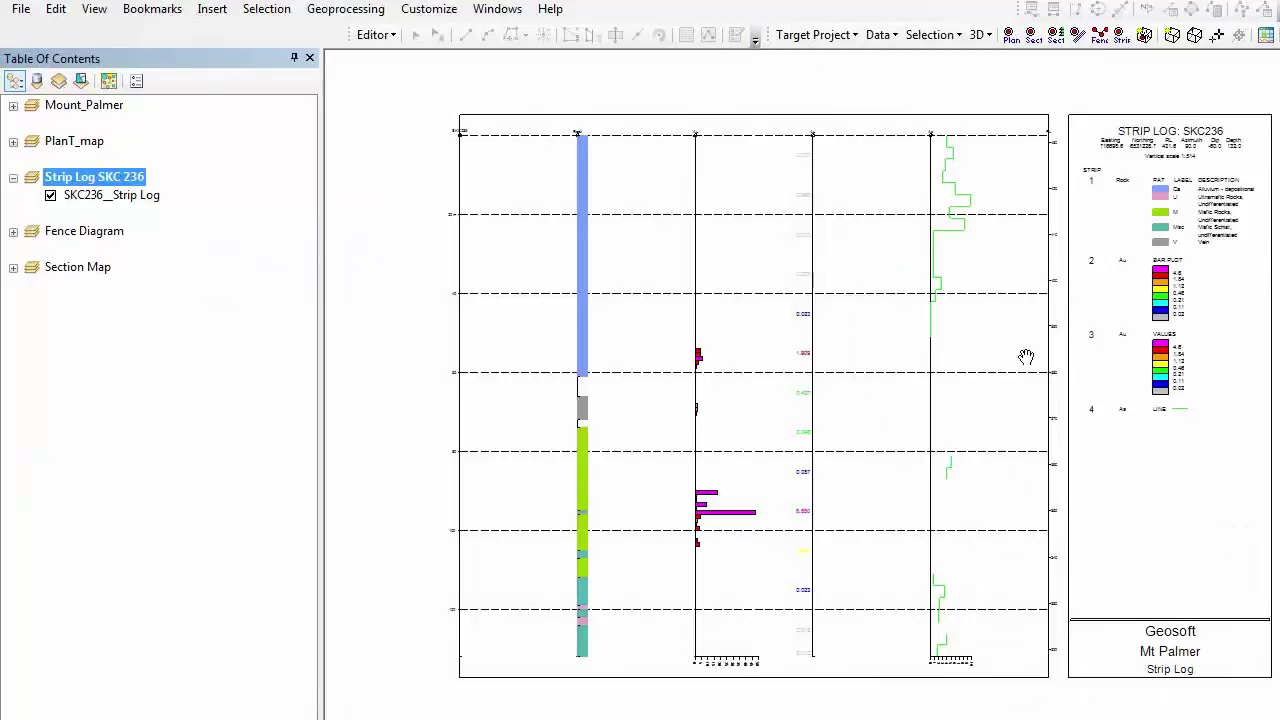
scroll(1026, 357, "up", 2)
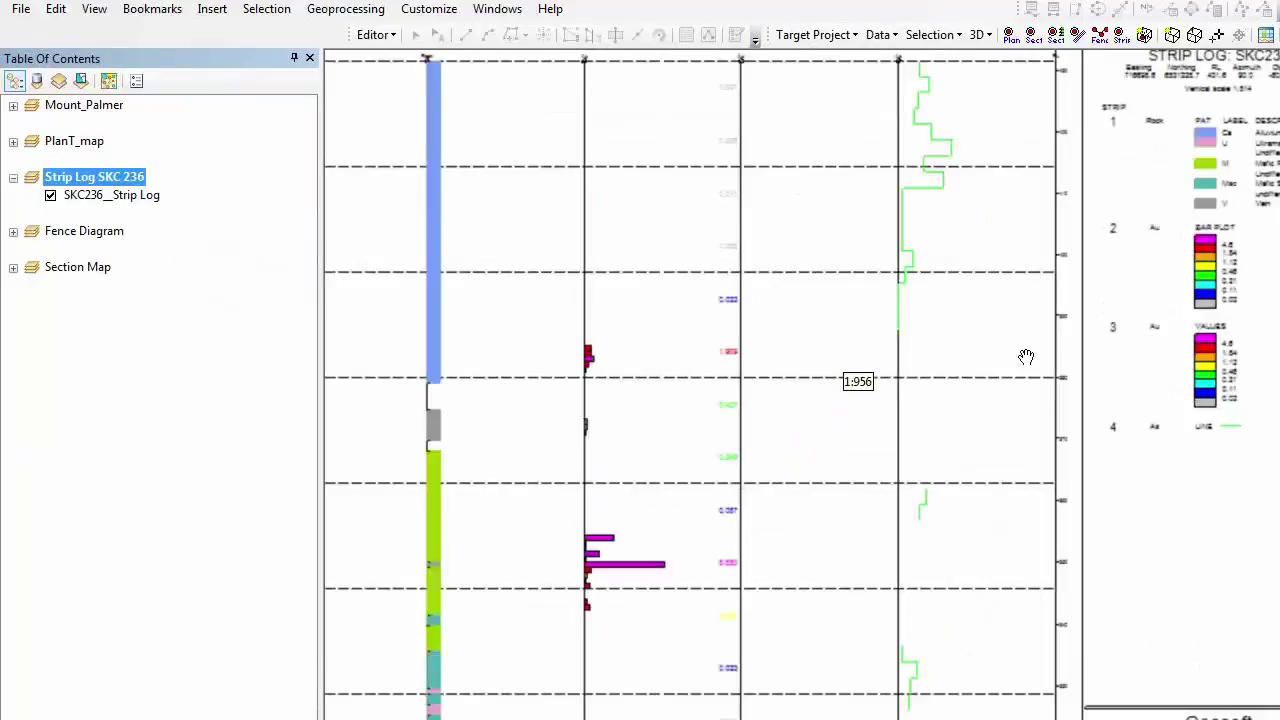
scroll(1026, 357, "down", 3)
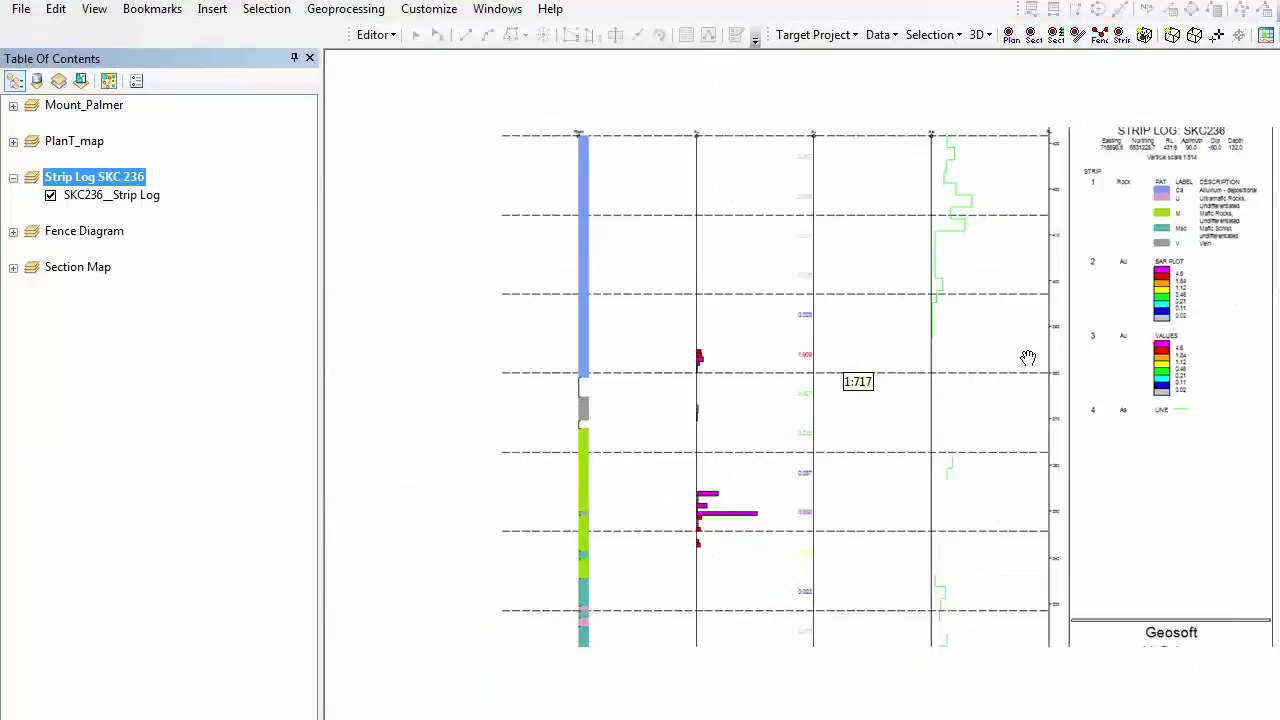
Step: Expand the Fence Diagram data frame and activate it to show the fence diagram
left_click(13, 231)
right_click(70, 236)
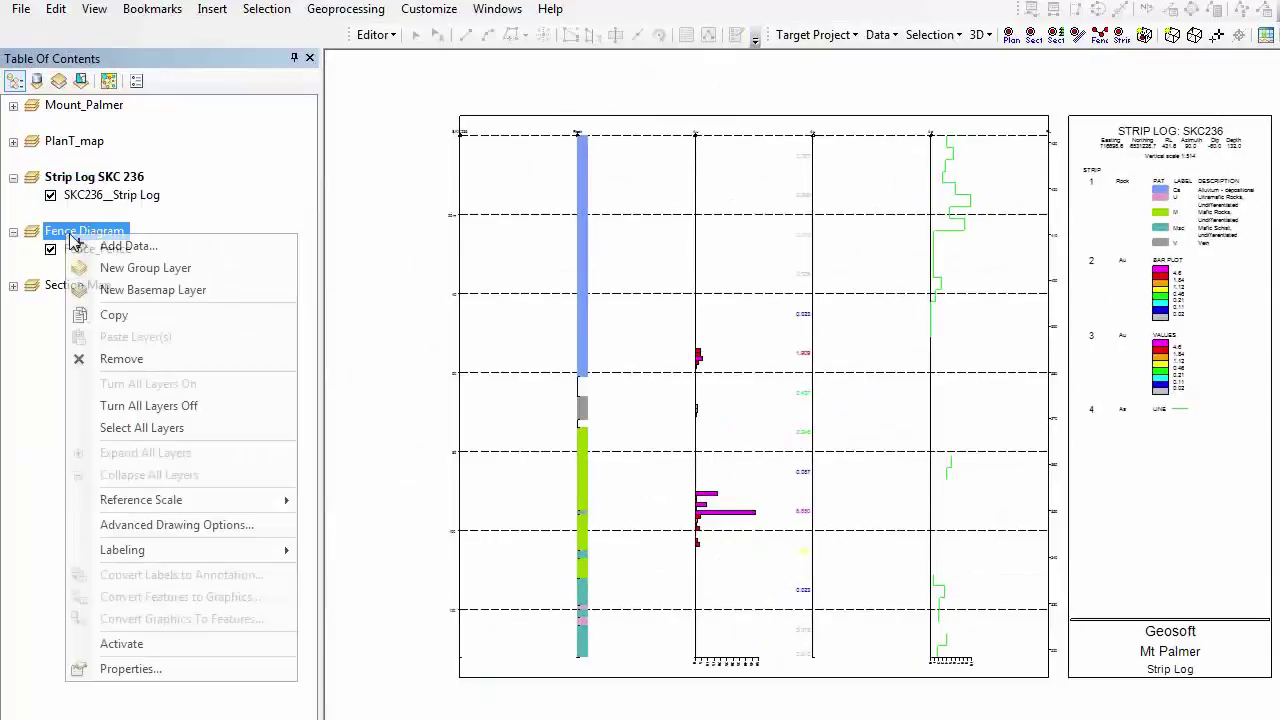
left_click(206, 645)
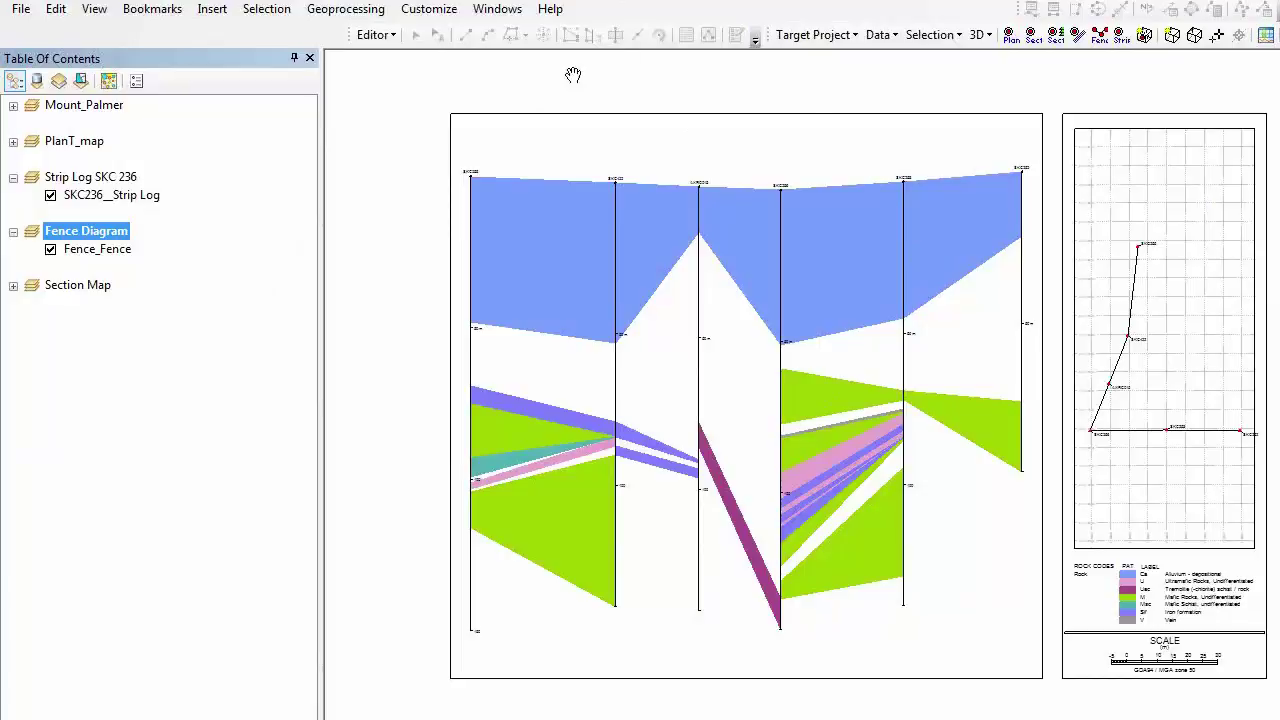
Step: Activate the Section Map data frame and inspect the drillhole section and its gridded assays up close
left_click(82, 290)
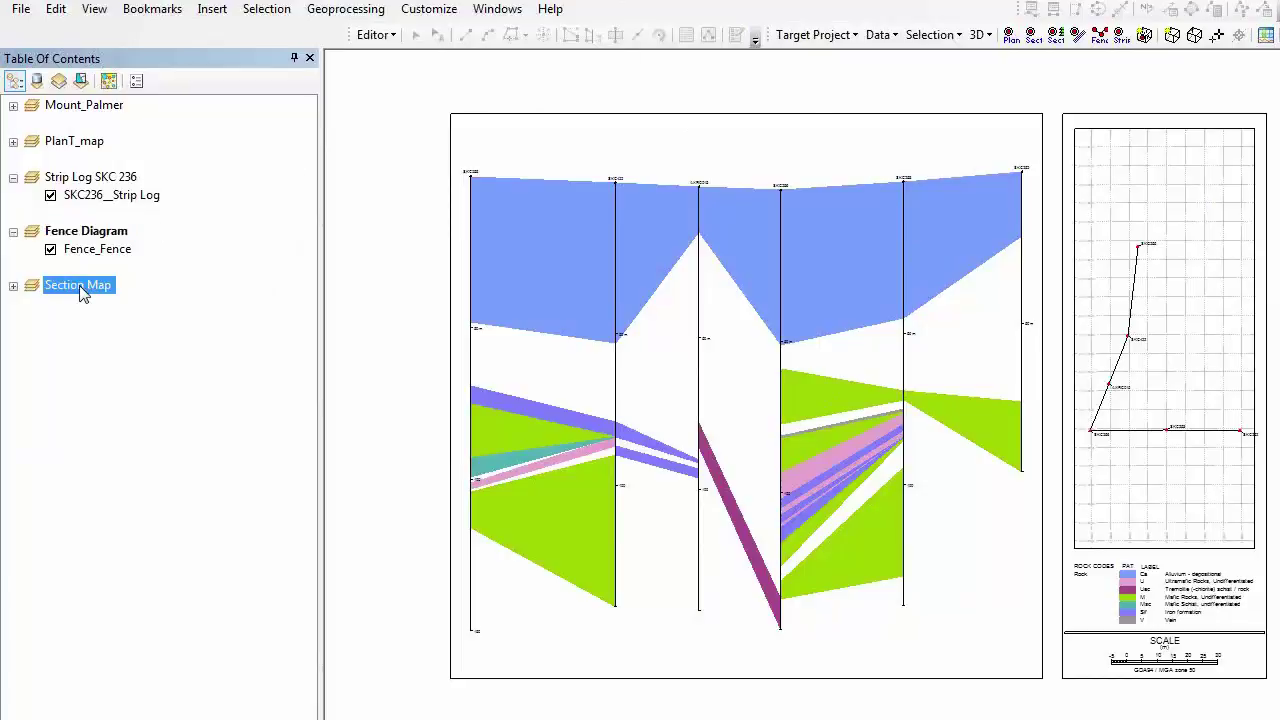
right_click(82, 290)
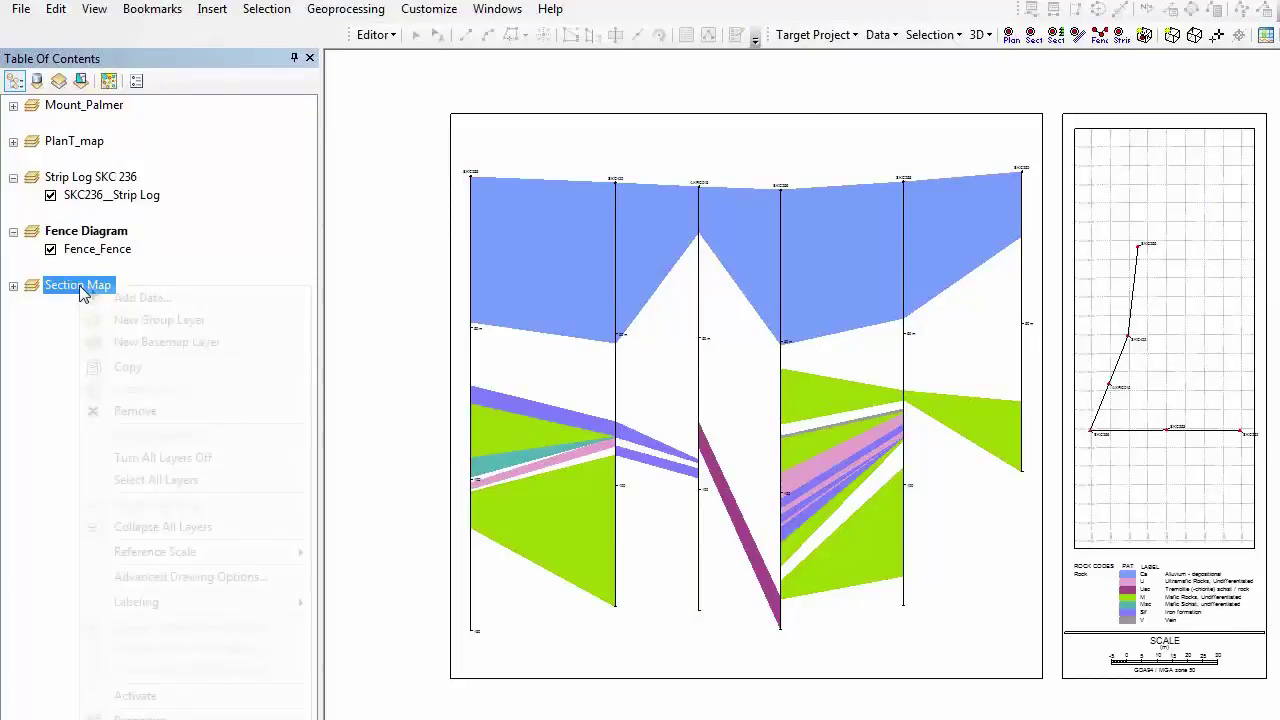
left_click(166, 700)
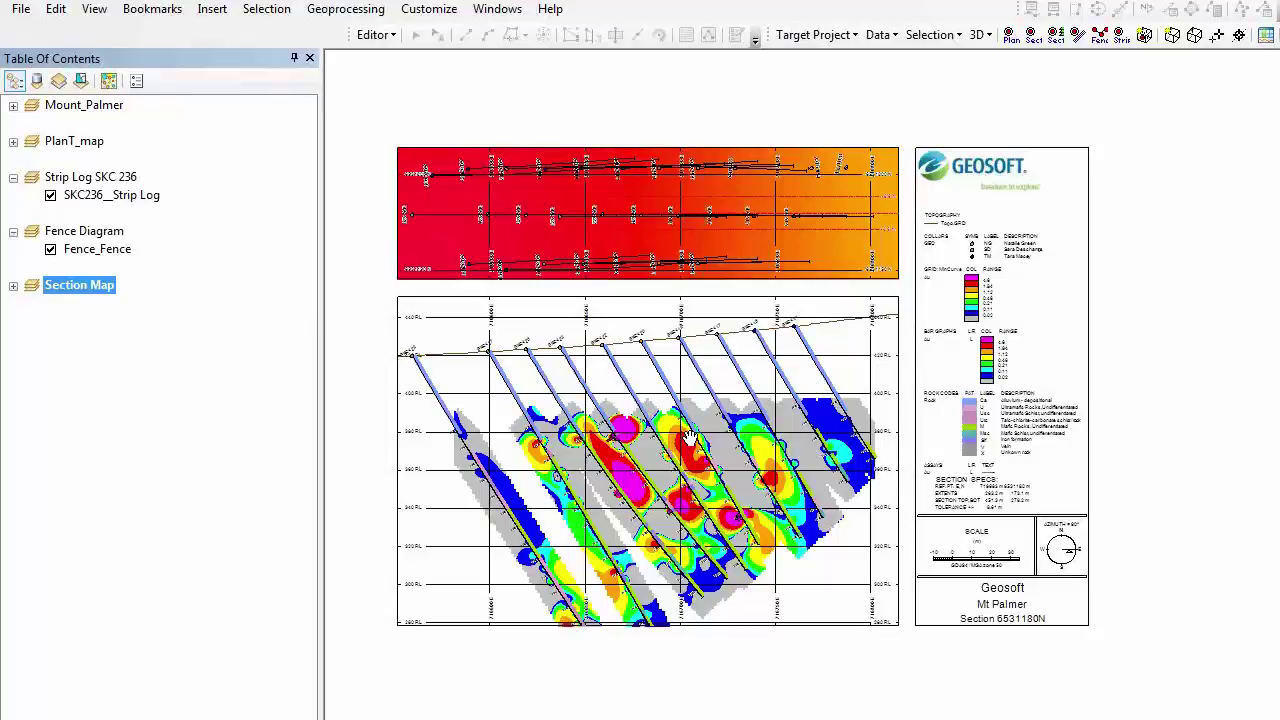
scroll(690, 437, "up", 2)
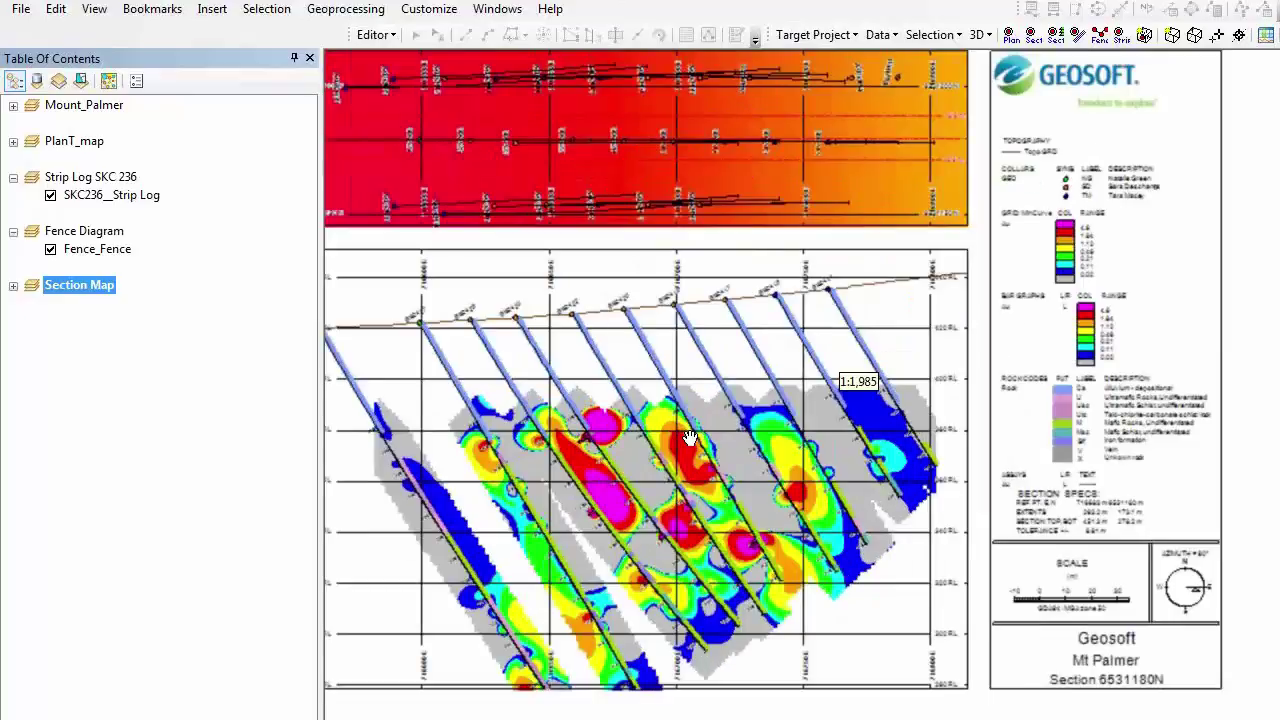
left_click_drag(740, 340, 910, 340)
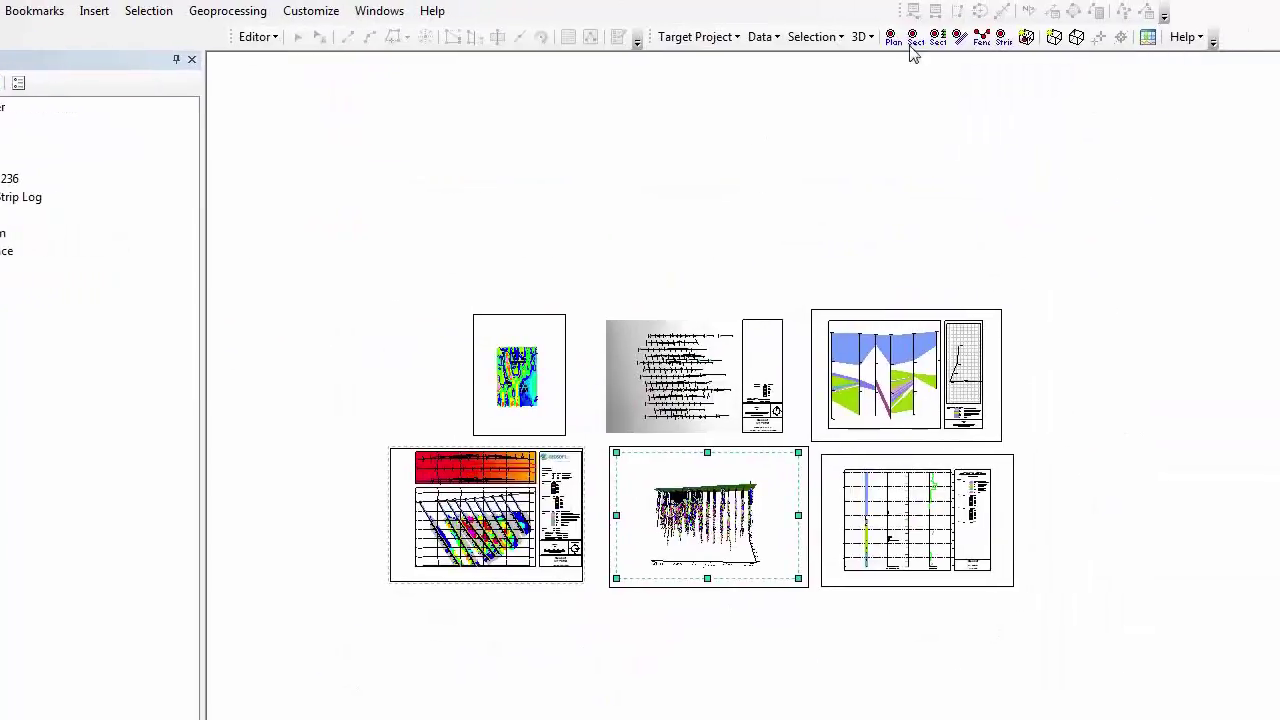
Step: Open the layout's 3D map in the Geosoft 3D Viewer, show the VOX_drillhole_assay_au_clipped voxel and view it from above
left_click(1078, 37)
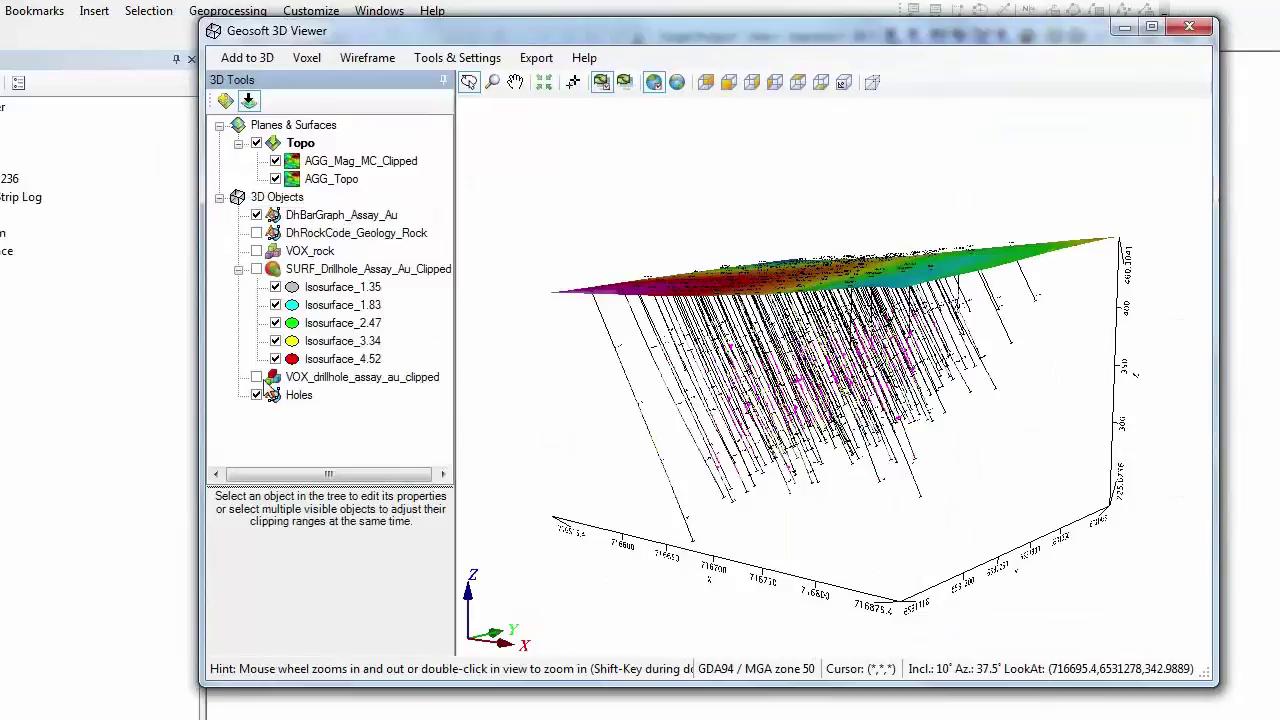
left_click(258, 380)
left_click(256, 377)
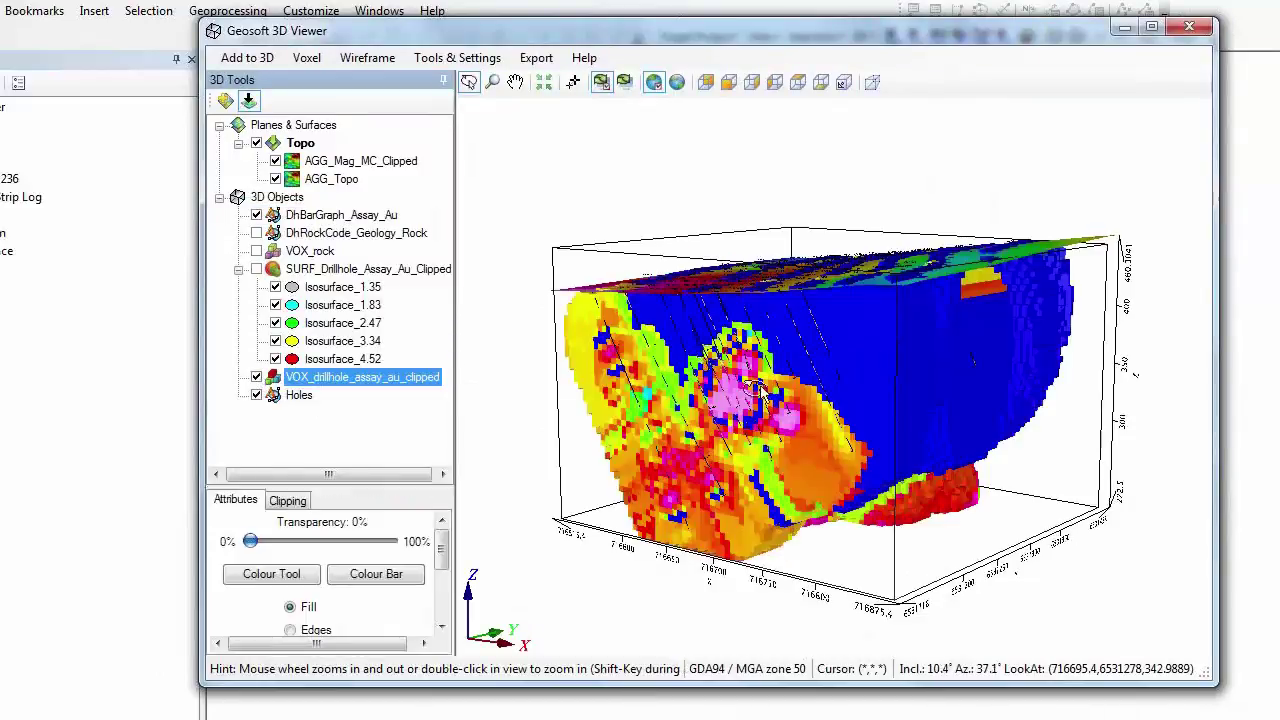
left_click_drag(860, 430, 1000, 440)
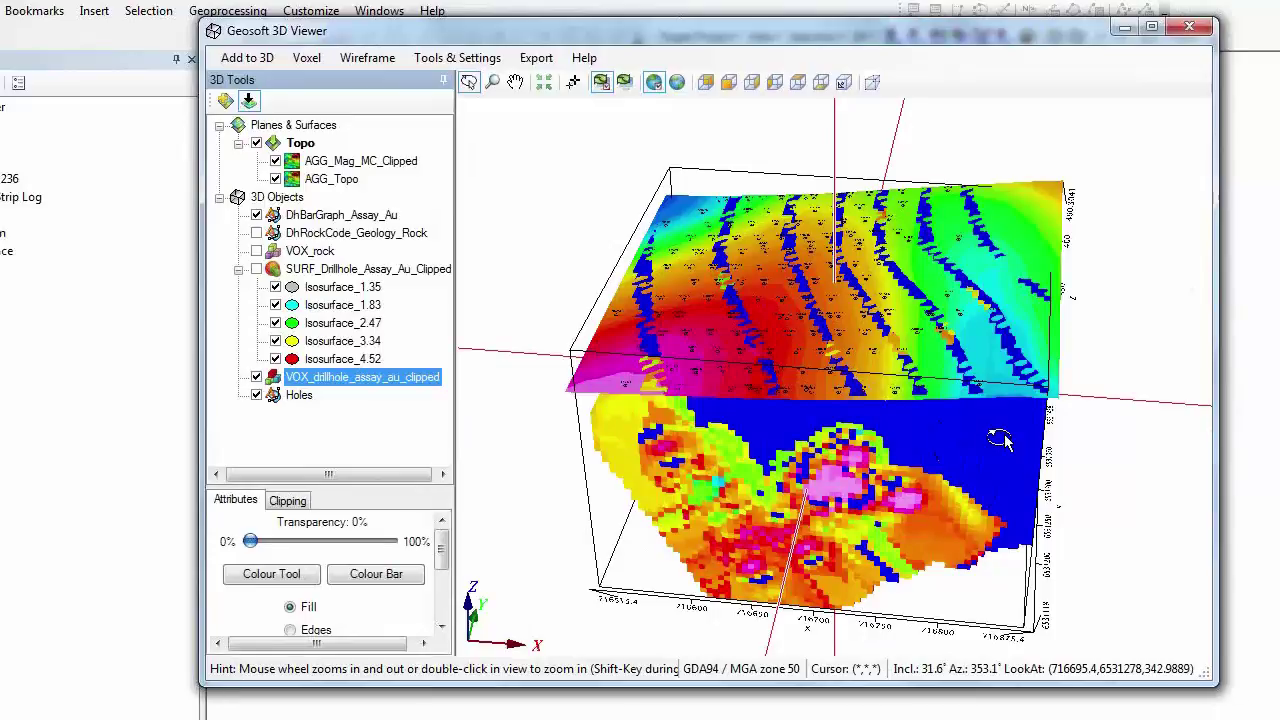
Step: Orbit the VOX_drillhole_assay_au_clipped voxel model to inspect it from the opposite side
left_click_drag(1000, 440, 1062, 403)
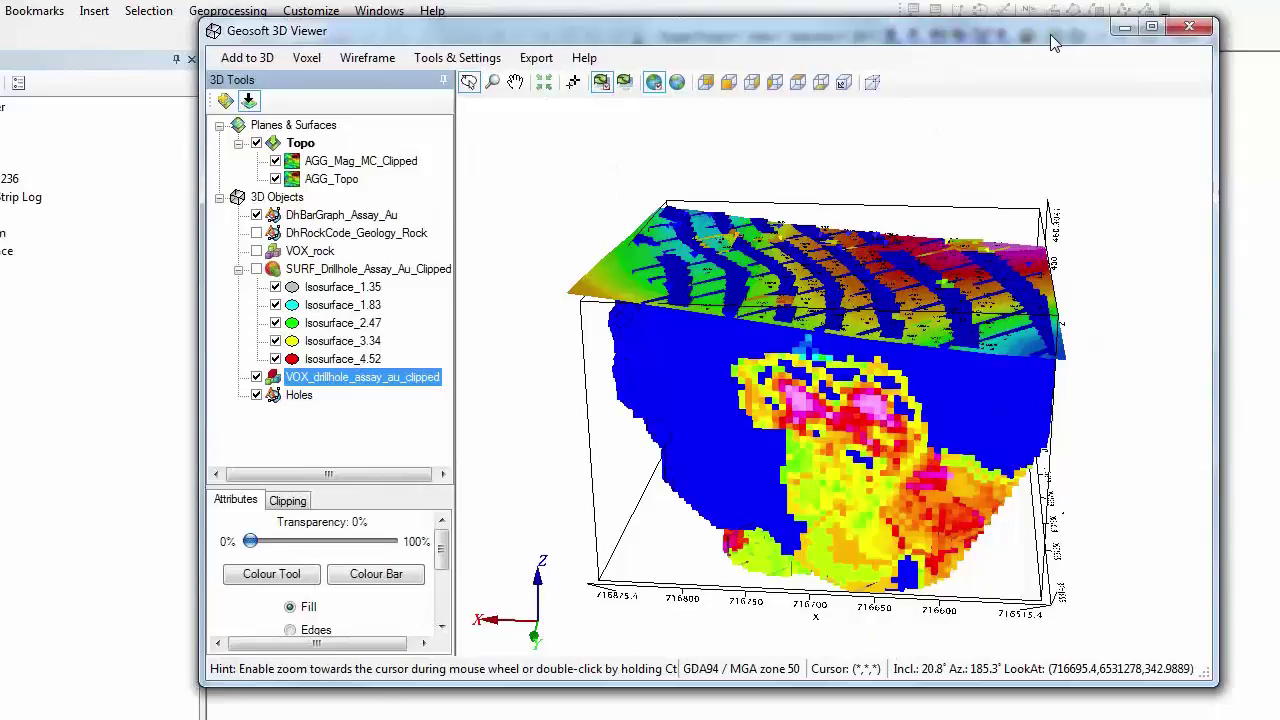
left_click_drag(1052, 40, 1053, 44)
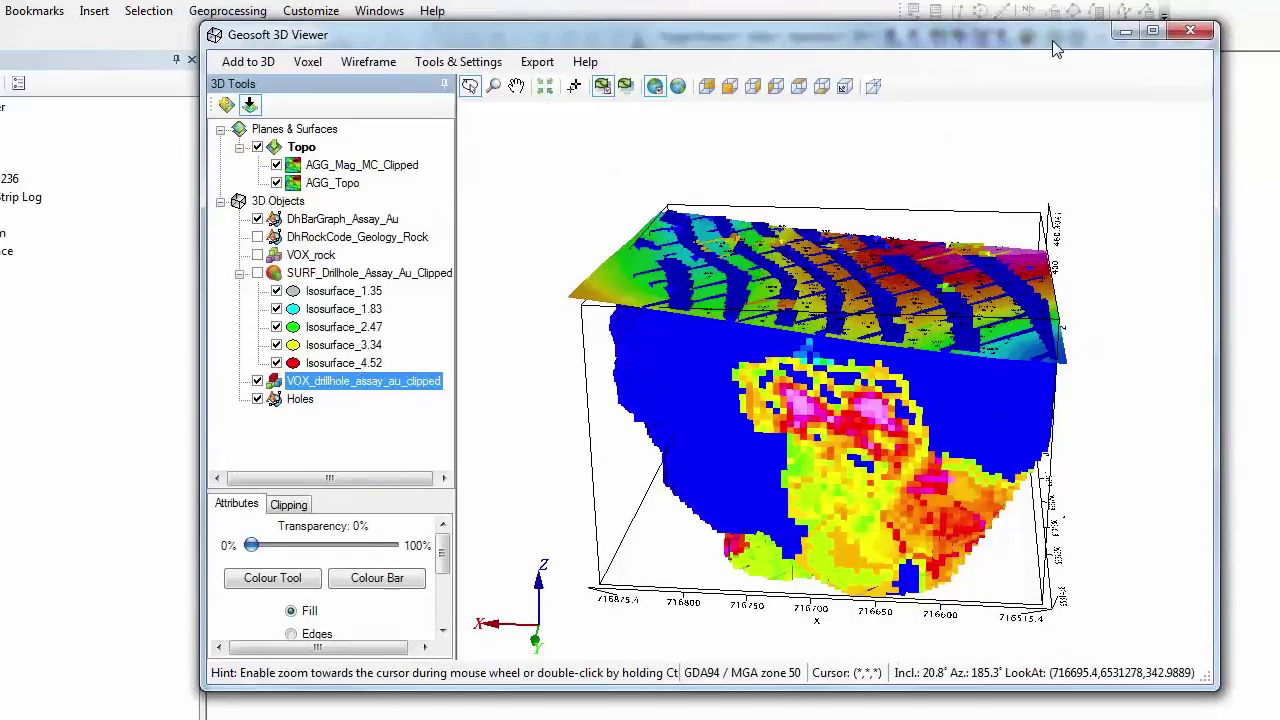
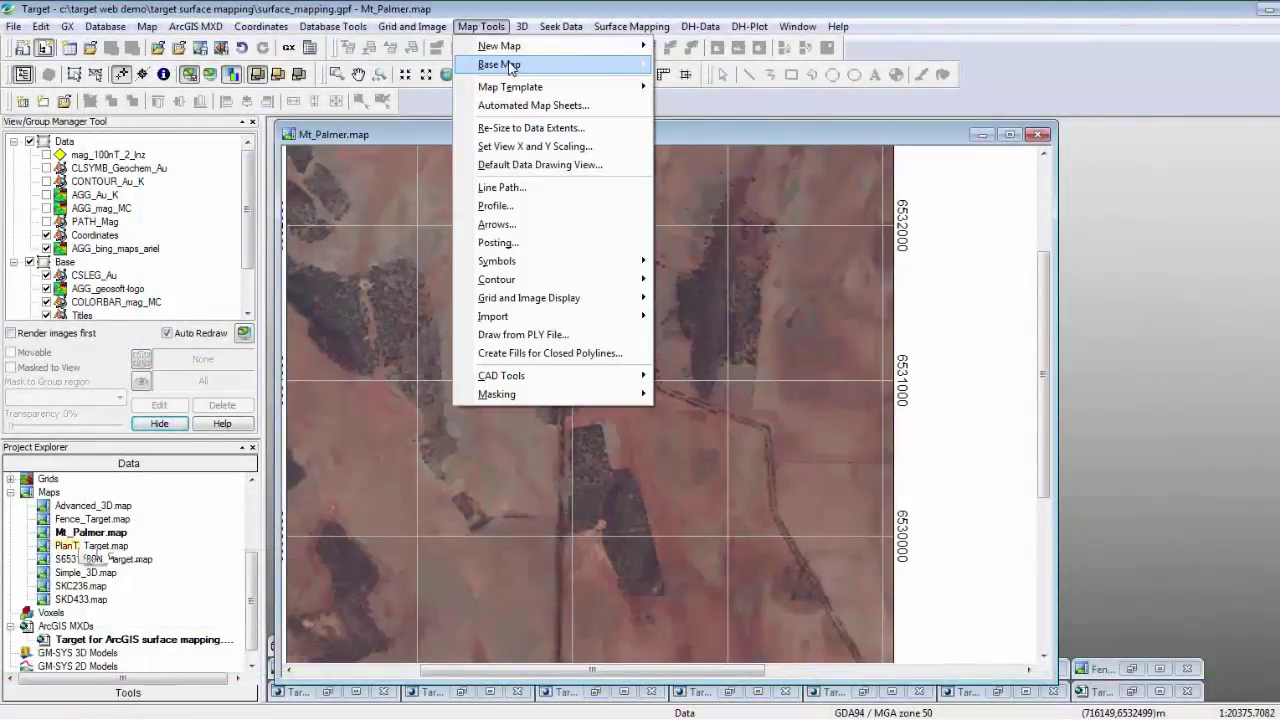
Step: Switch to Target, review and cancel the Aerial Bing Maps imagery option for Mt_Palmer.map, and toggle the CLSYMB_Geochem_Au symbols on and off
mouse_move(510, 67)
left_click(698, 197)
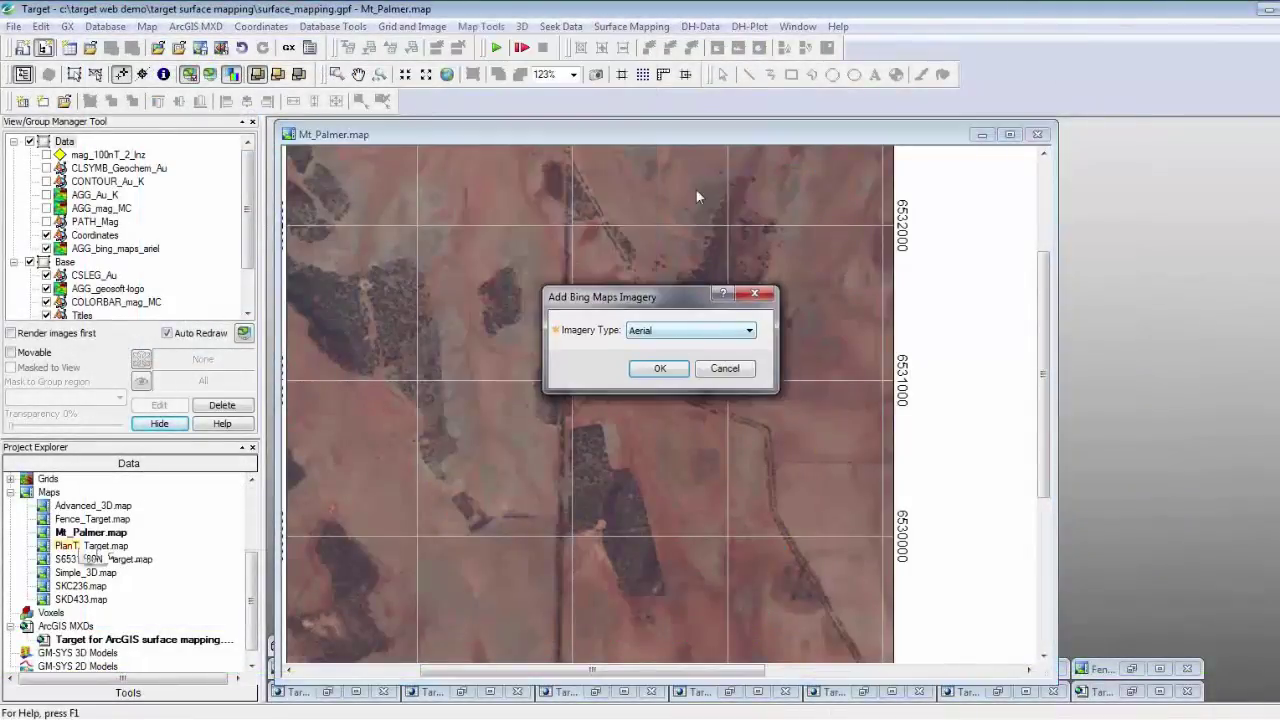
left_click(725, 370)
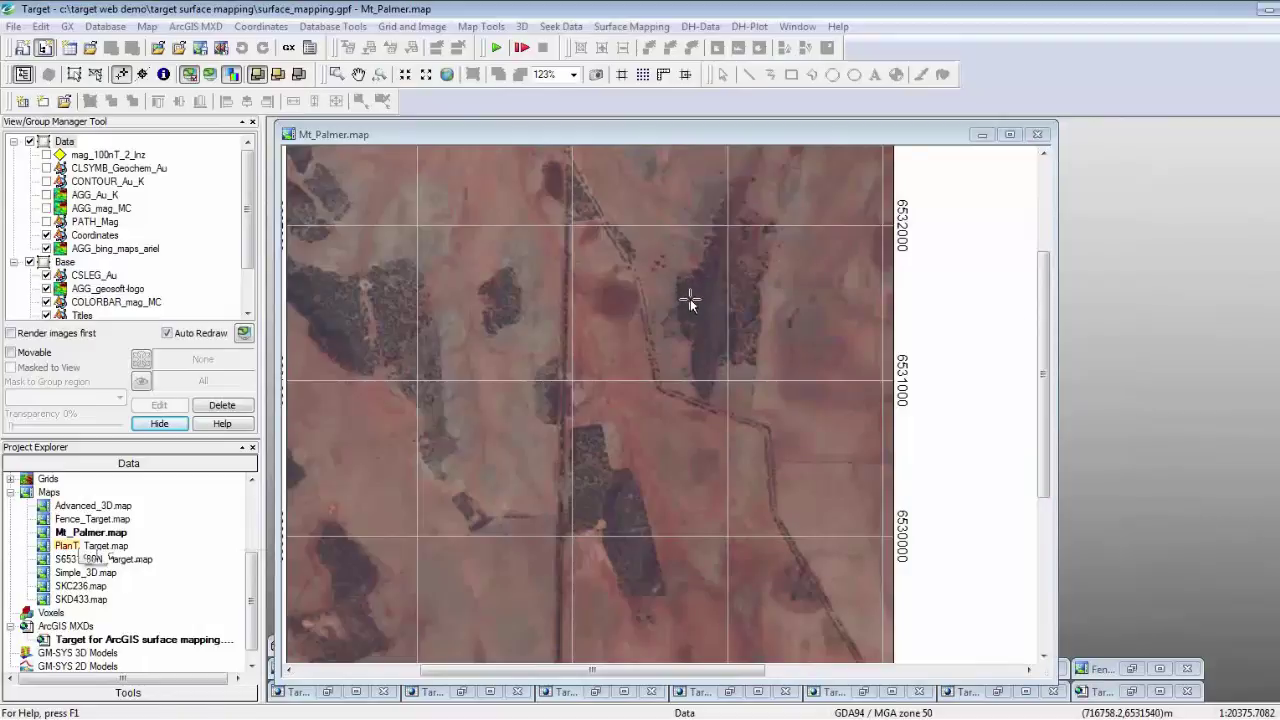
left_click(46, 168)
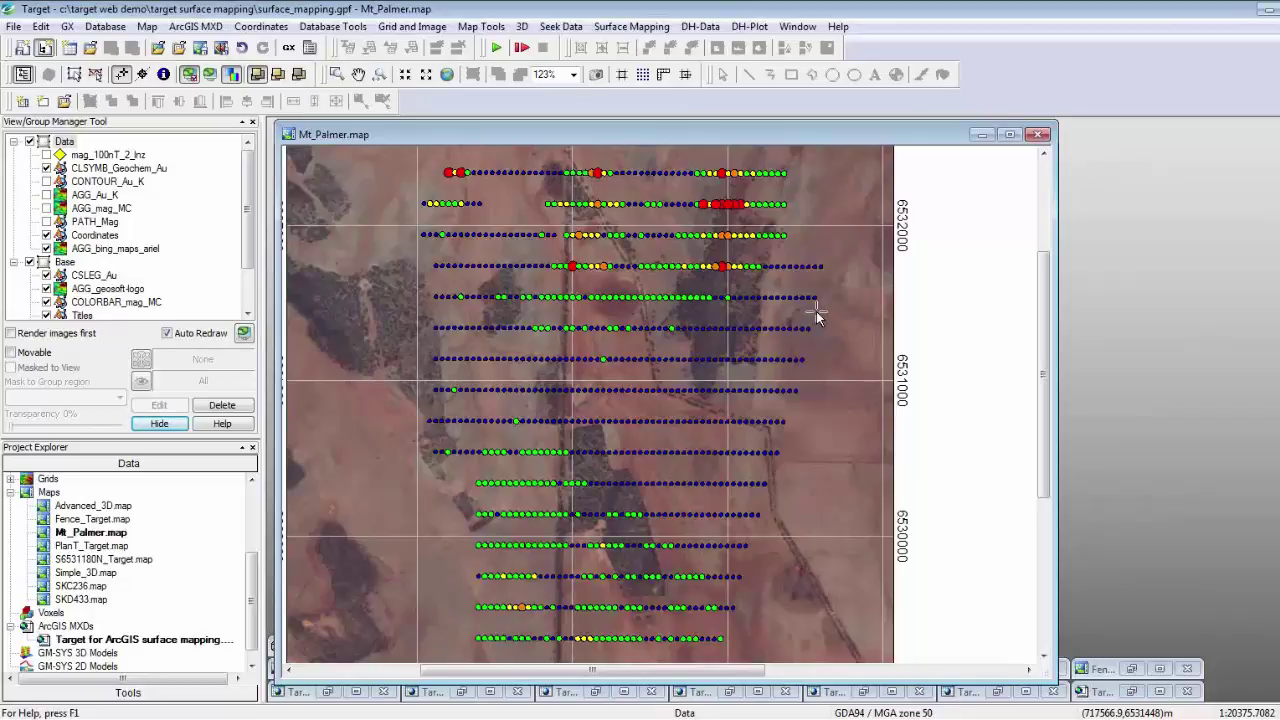
left_click(46, 169)
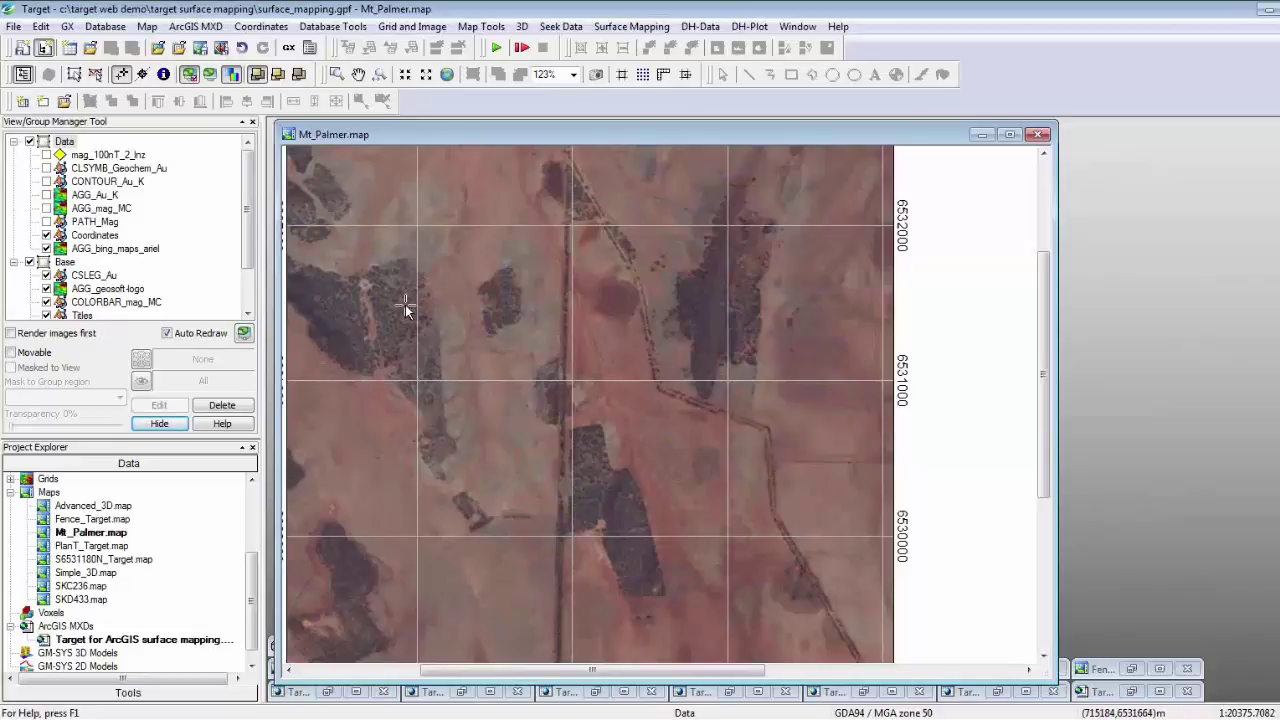
Step: Open S6531180N_Target.map and the SKC236.map strip log for viewing, declining to save changes to the open documents
left_click(110, 561)
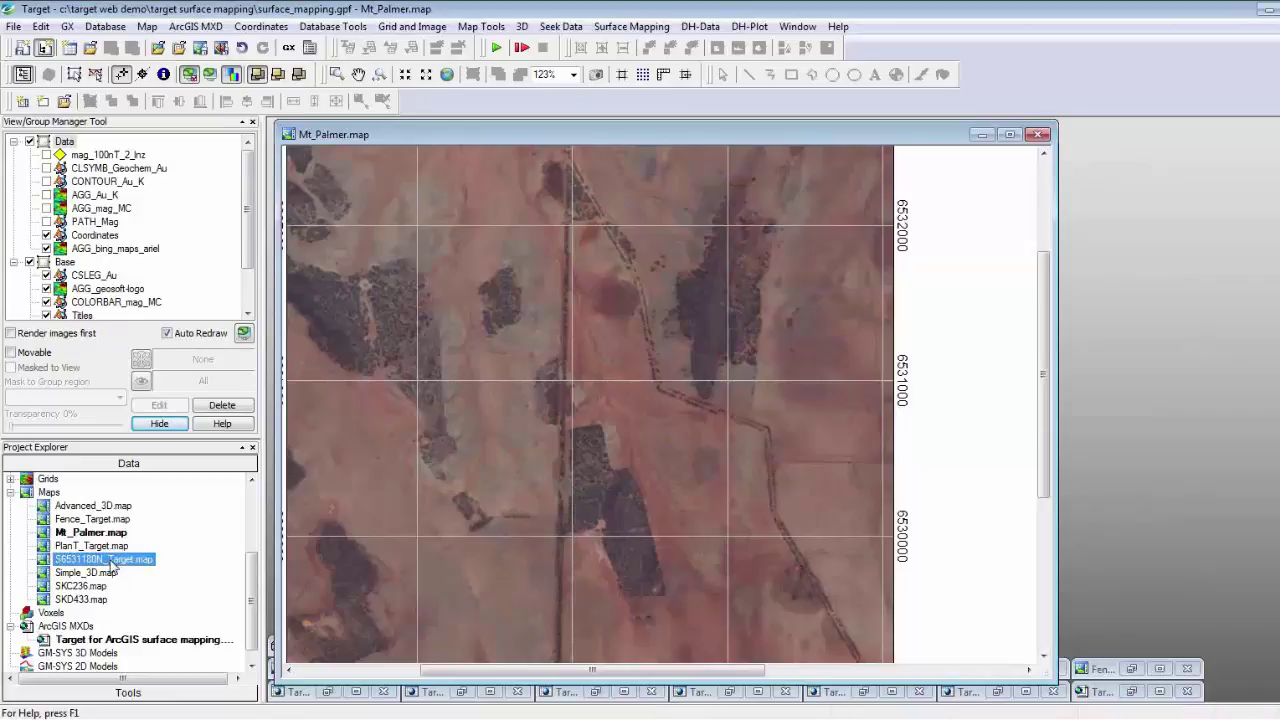
double_click(110, 566)
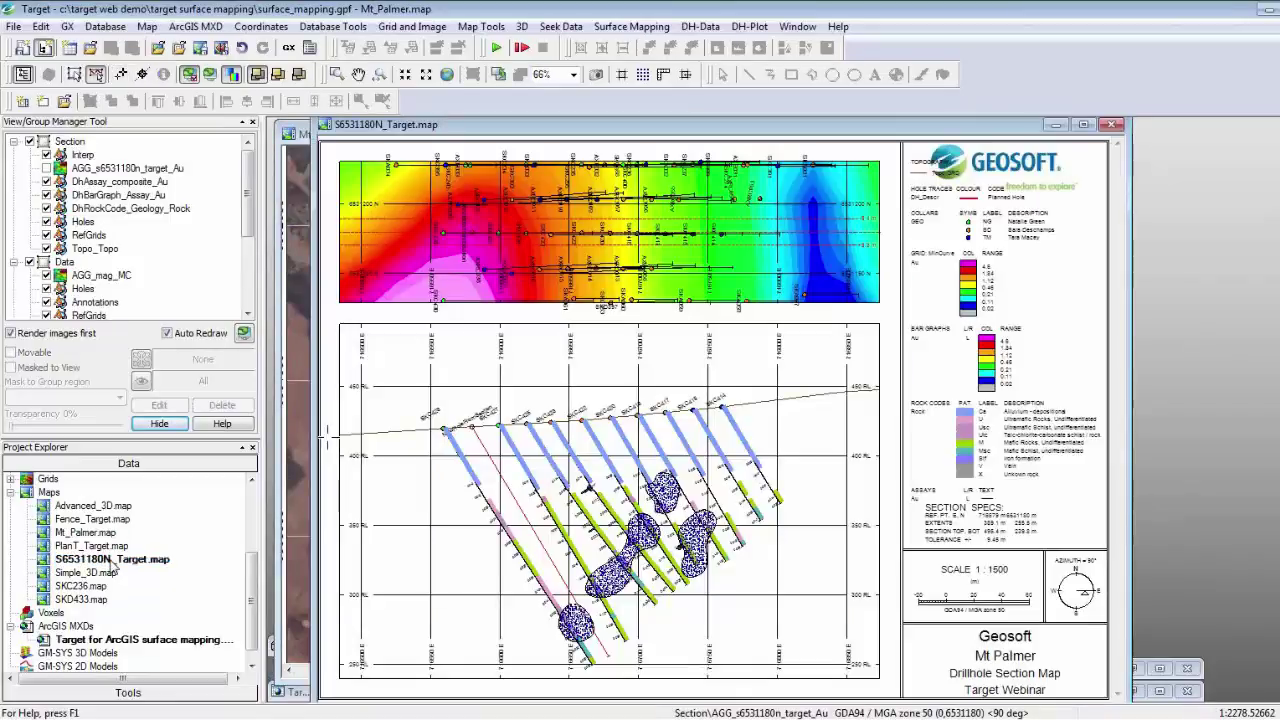
double_click(82, 587)
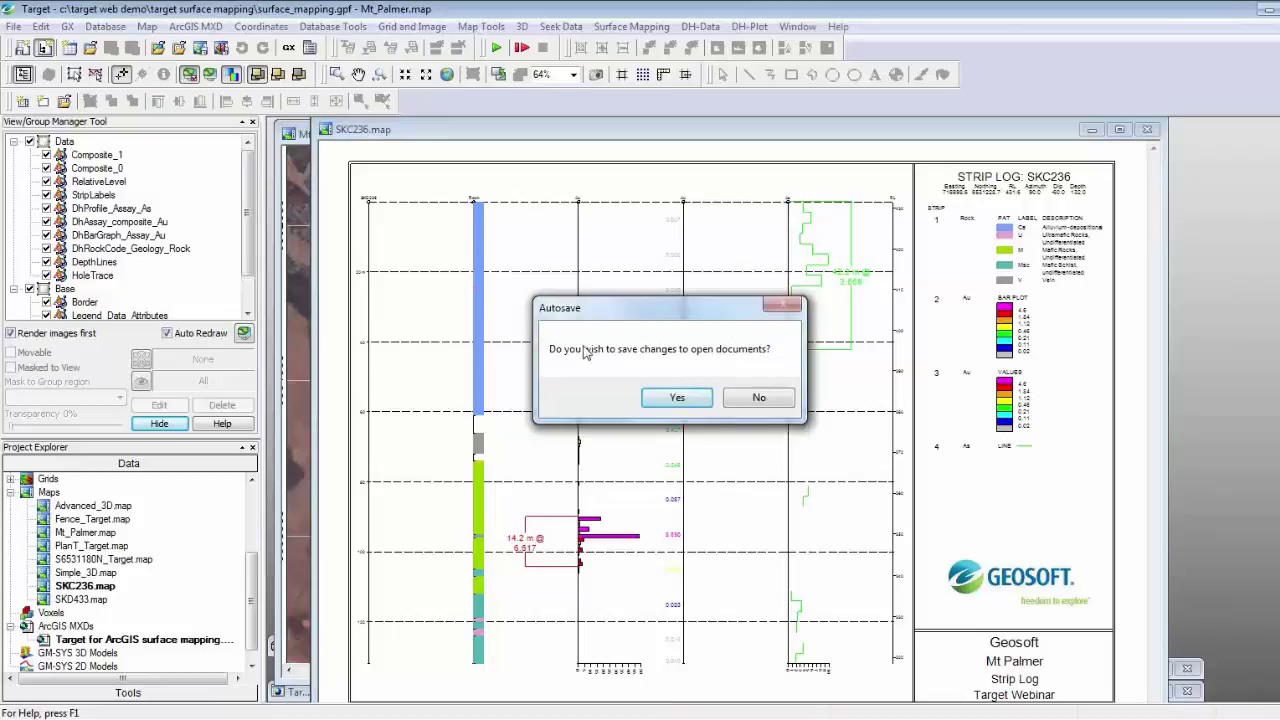
left_click(760, 400)
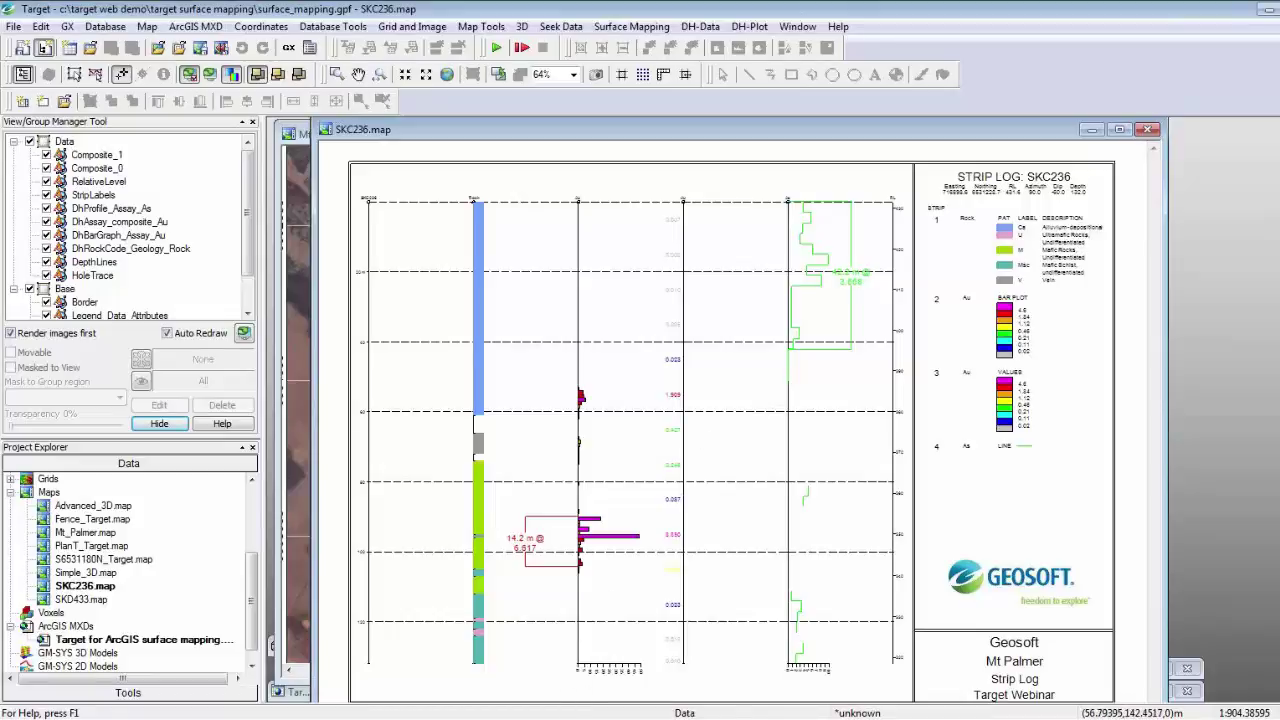
Step: Switch to ArcMap's Geosoft 3D Viewer and review the file formats that can be imported into the 3D map
mouse_move(551, 707)
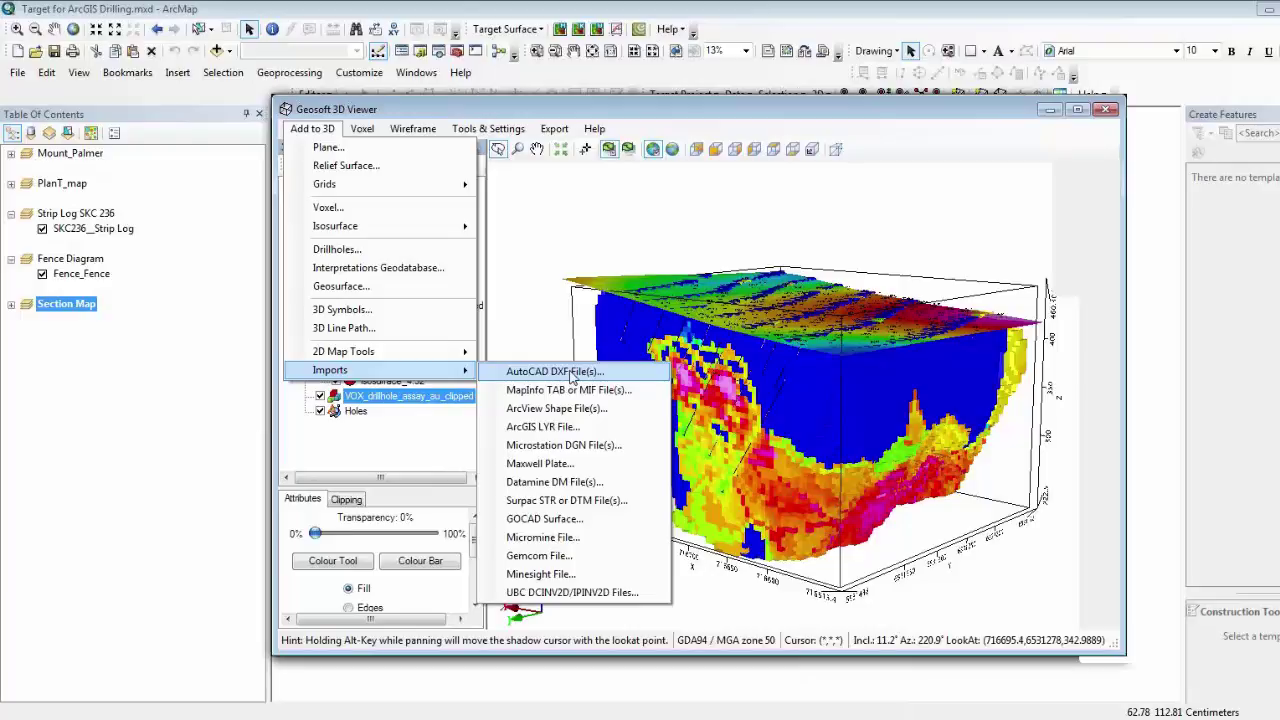
left_click(686, 107)
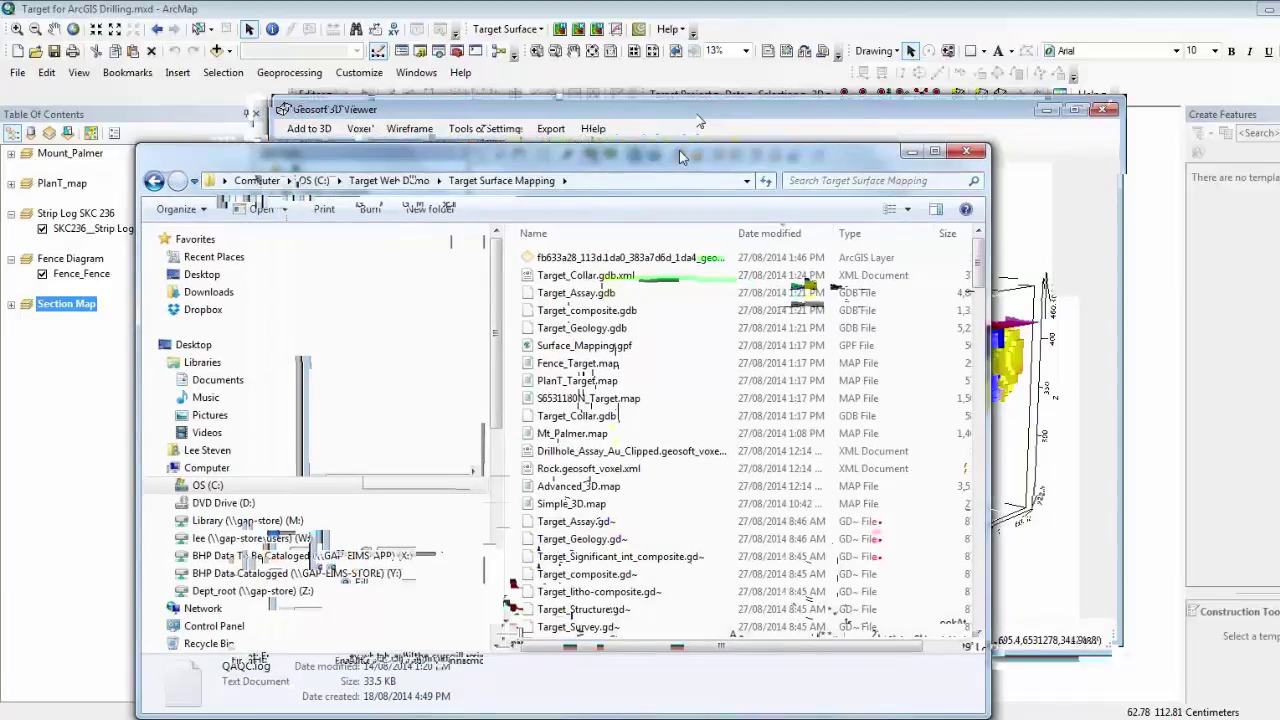
Step: Review the project's database and map files in the Target Surface Mapping folder, and minimize the file window
left_click_drag(680, 157, 684, 113)
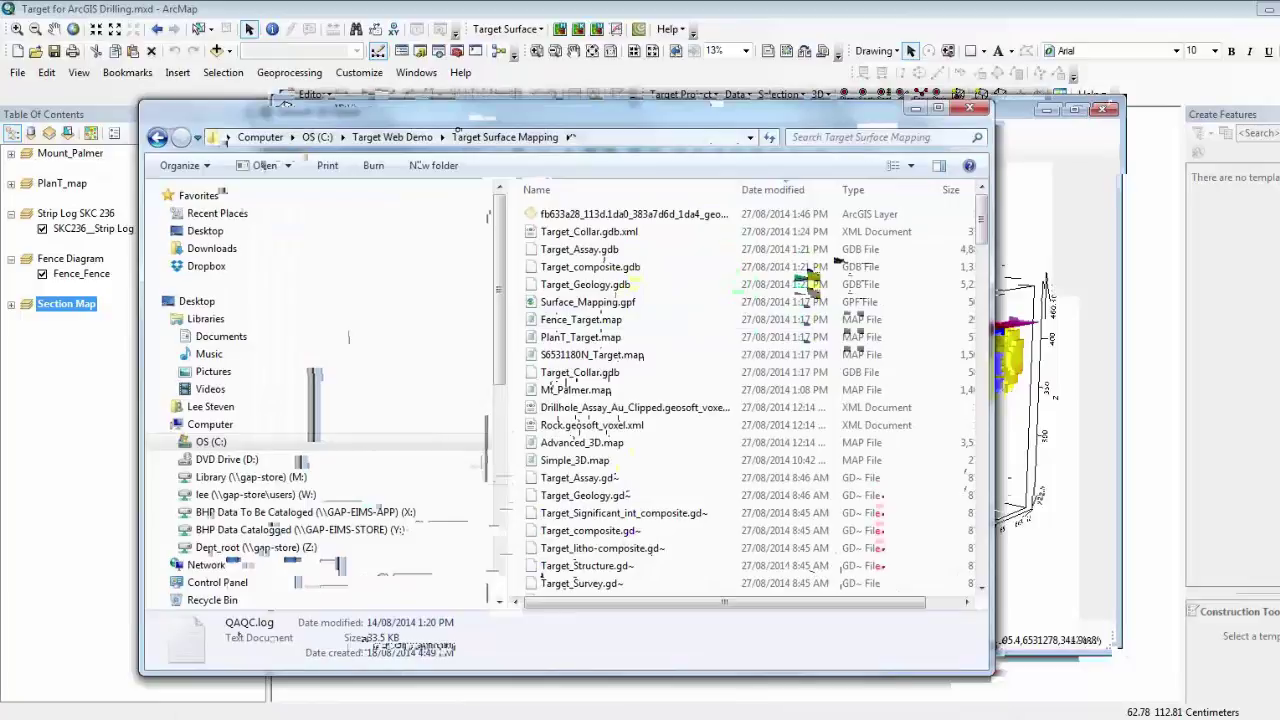
mouse_move(490, 718)
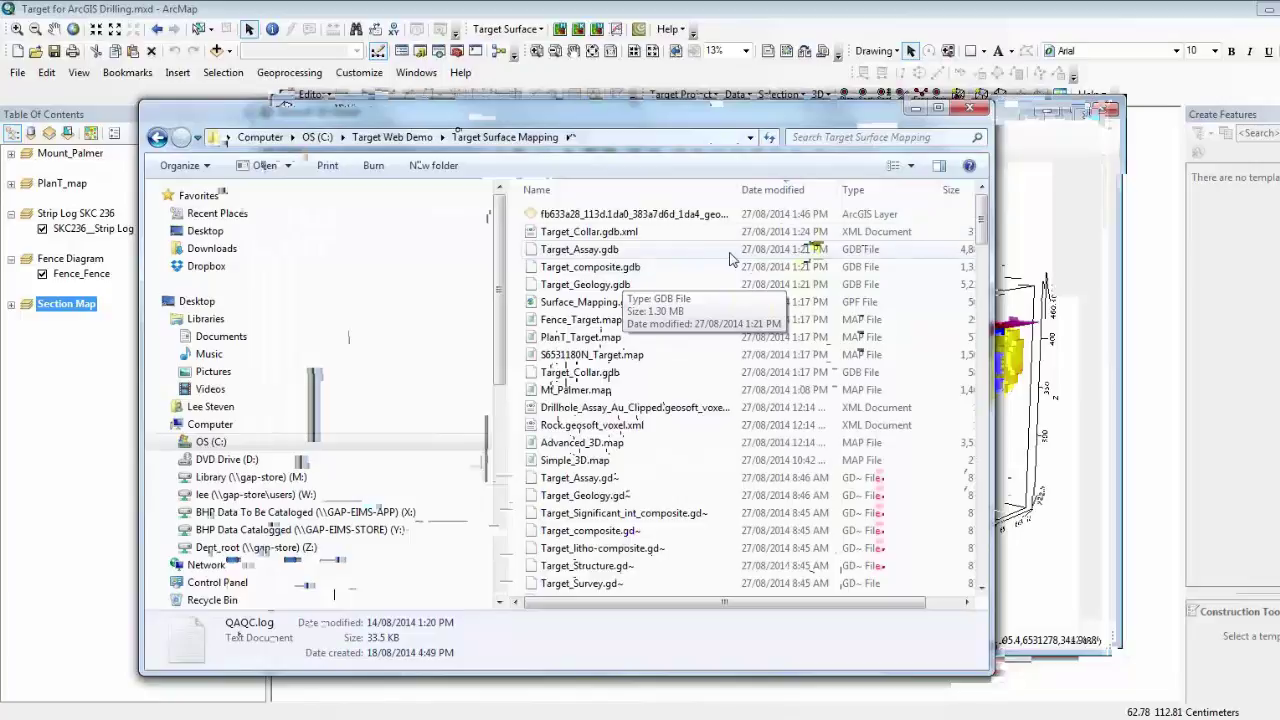
left_click(913, 110)
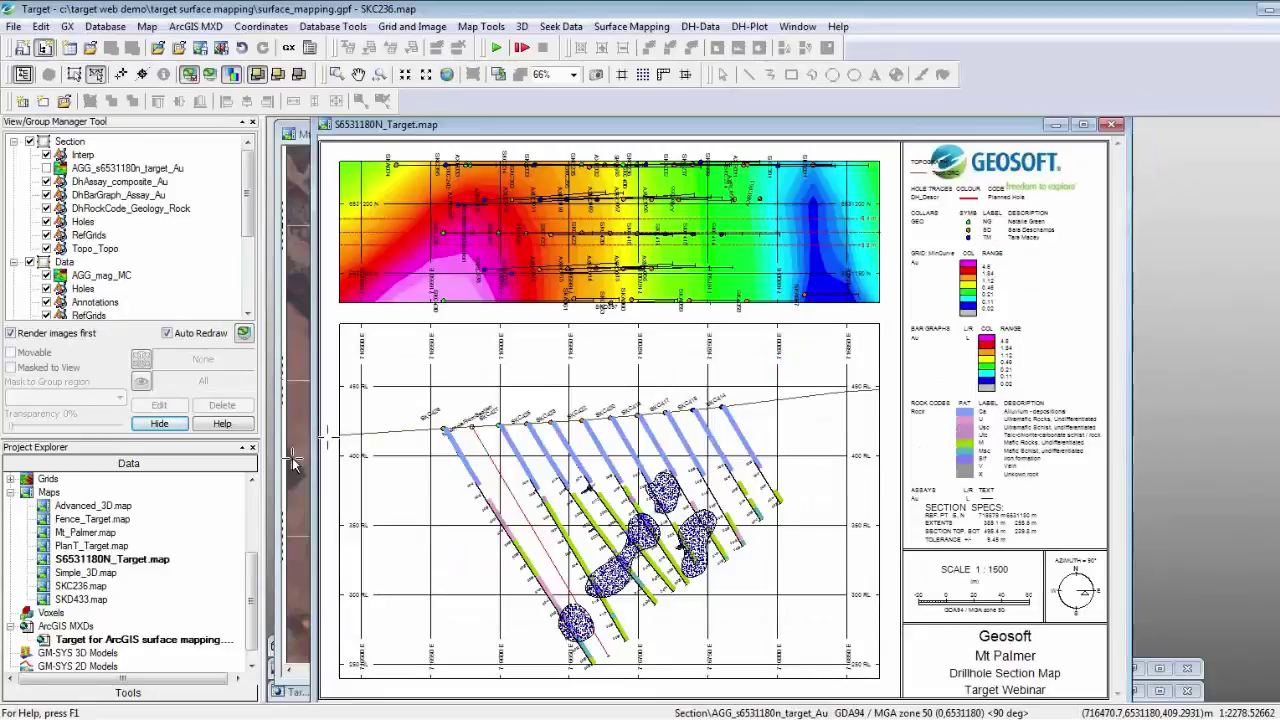
Step: Review Target's drillhole data commands, and select the Holes group in the S6531180N_Target.map section to examine the actions available for it
left_click(700, 26)
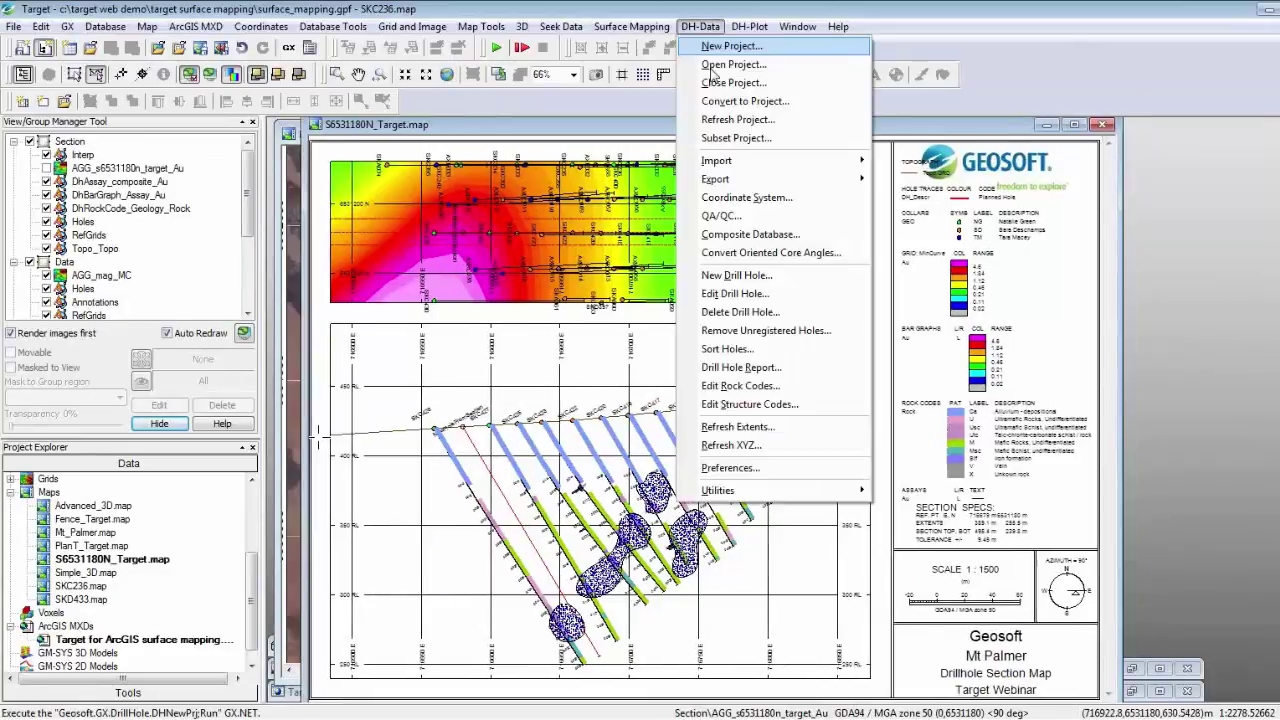
left_click(716, 189)
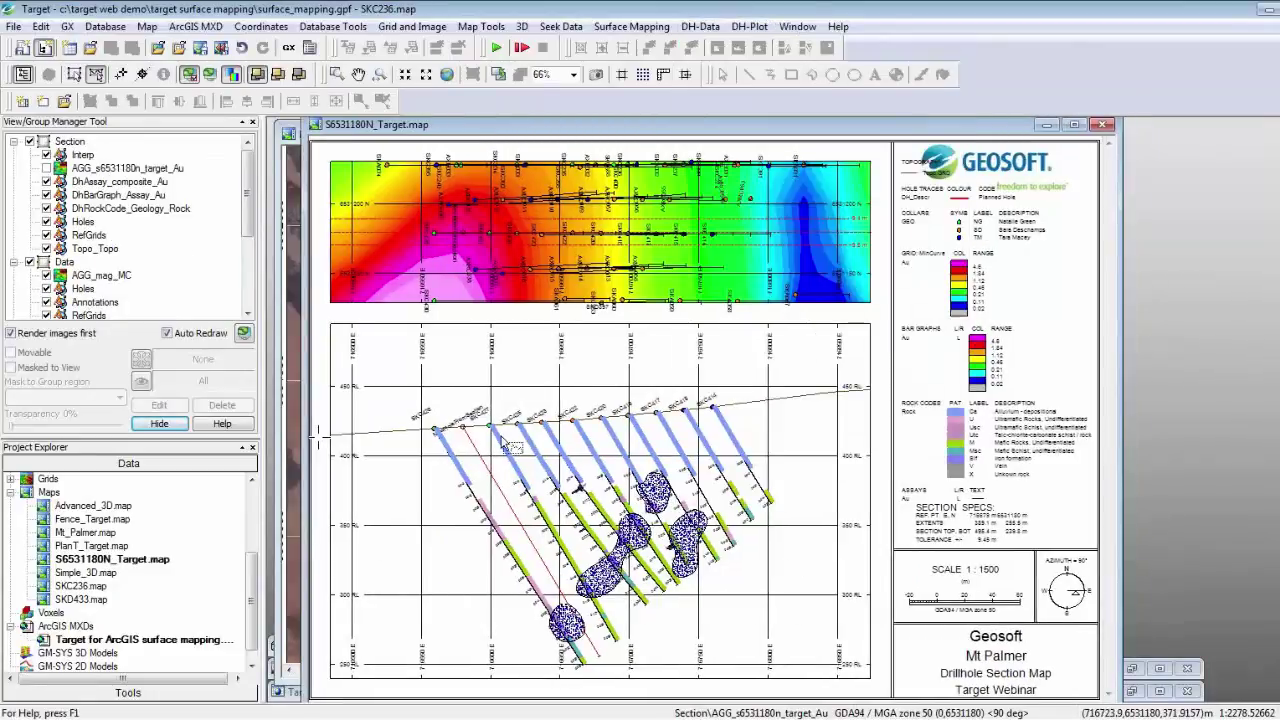
left_click_drag(246, 185, 208, 222)
left_click(84, 224)
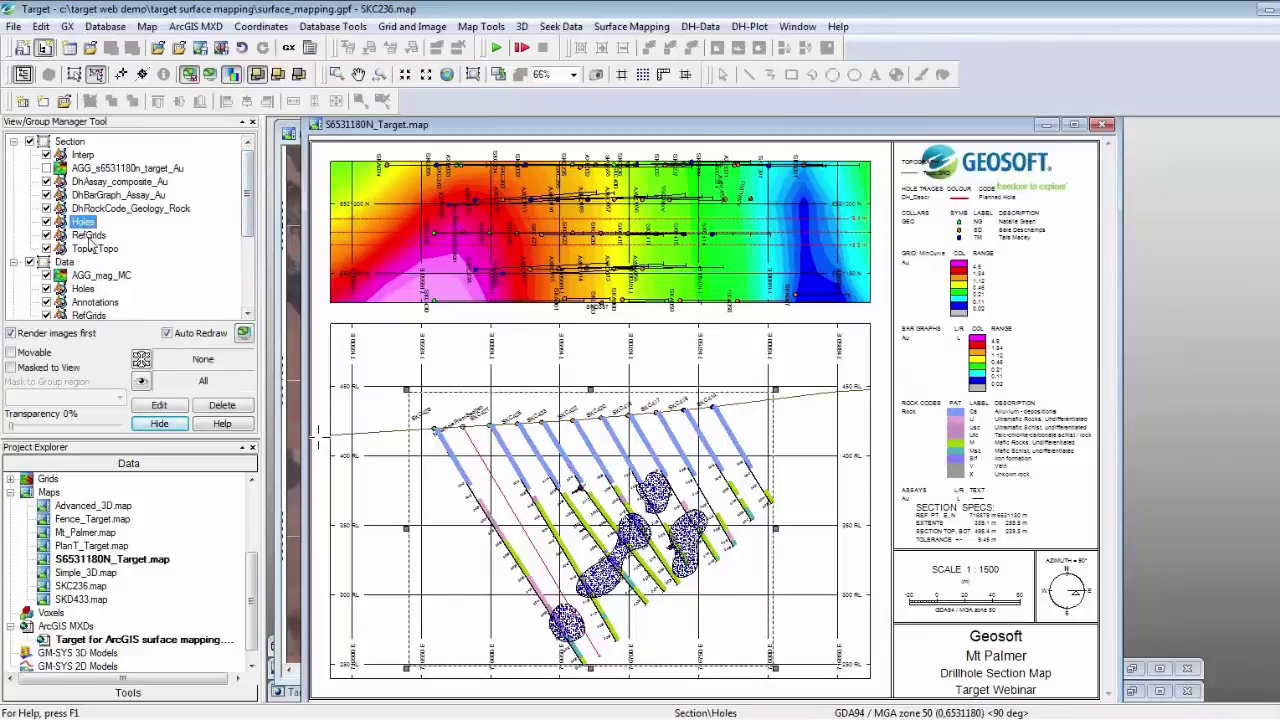
right_click(619, 511)
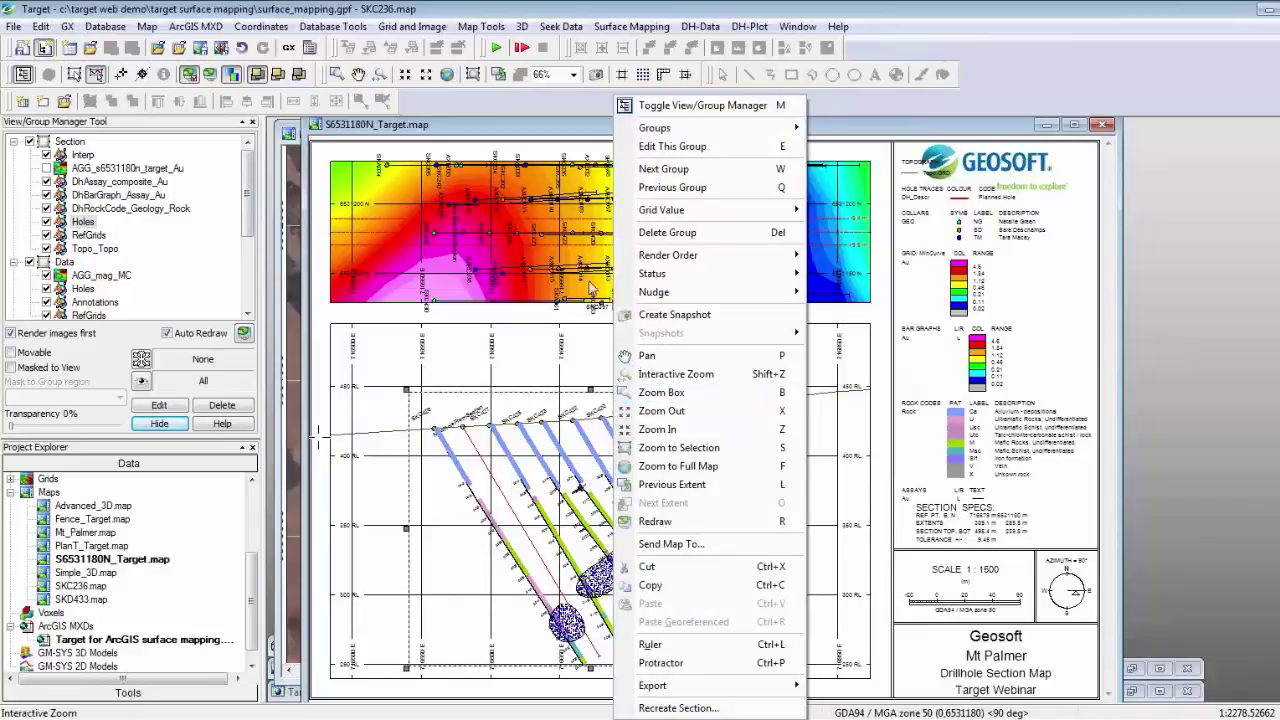
left_click(576, 136)
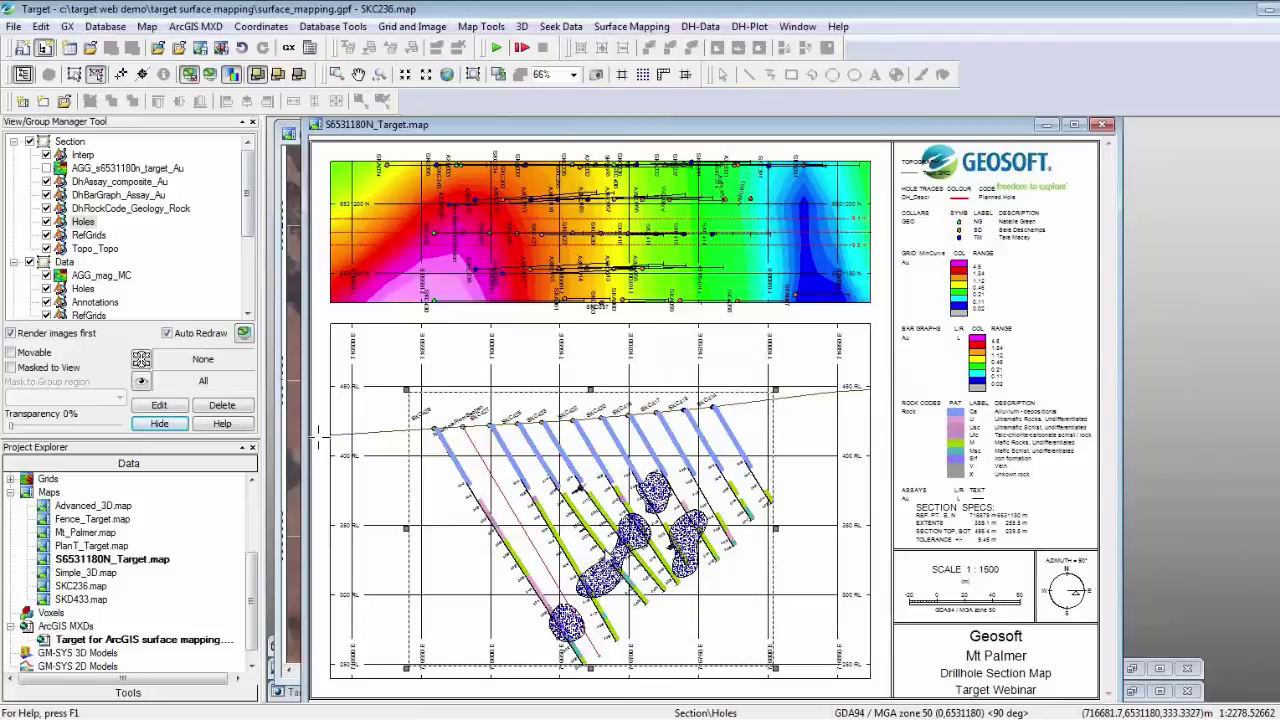
right_click(604, 548)
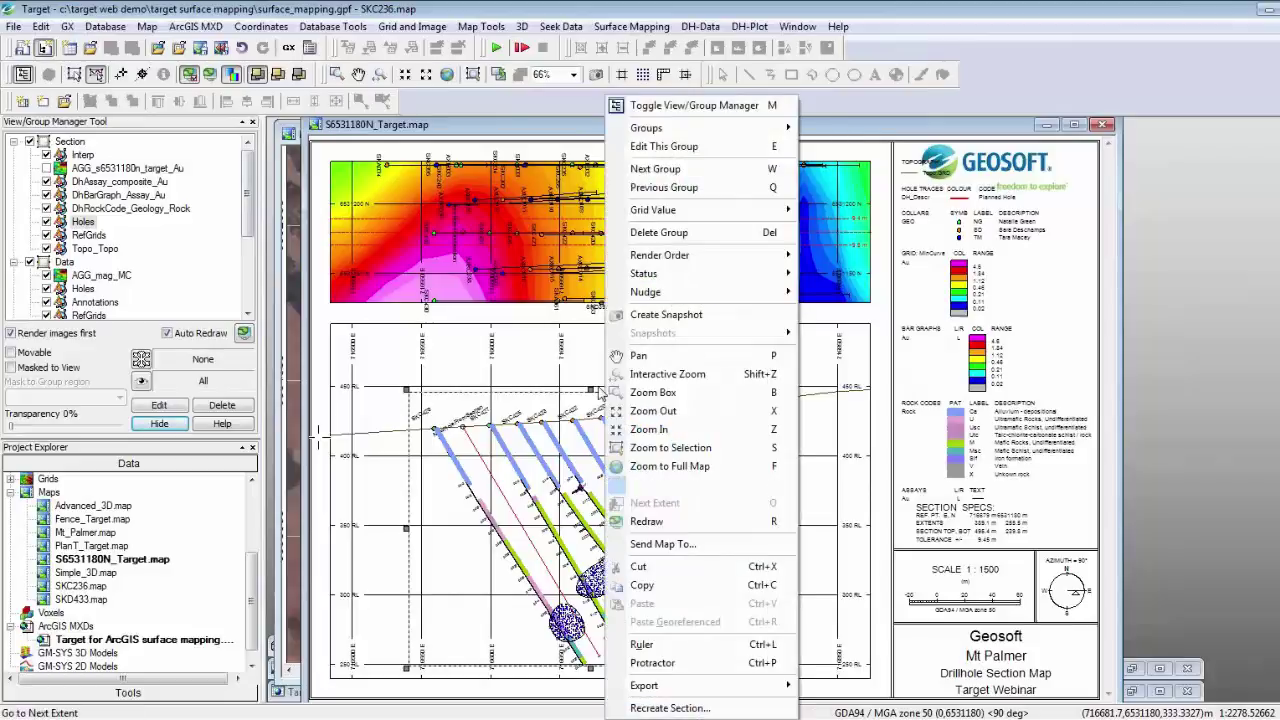
key("Escape")
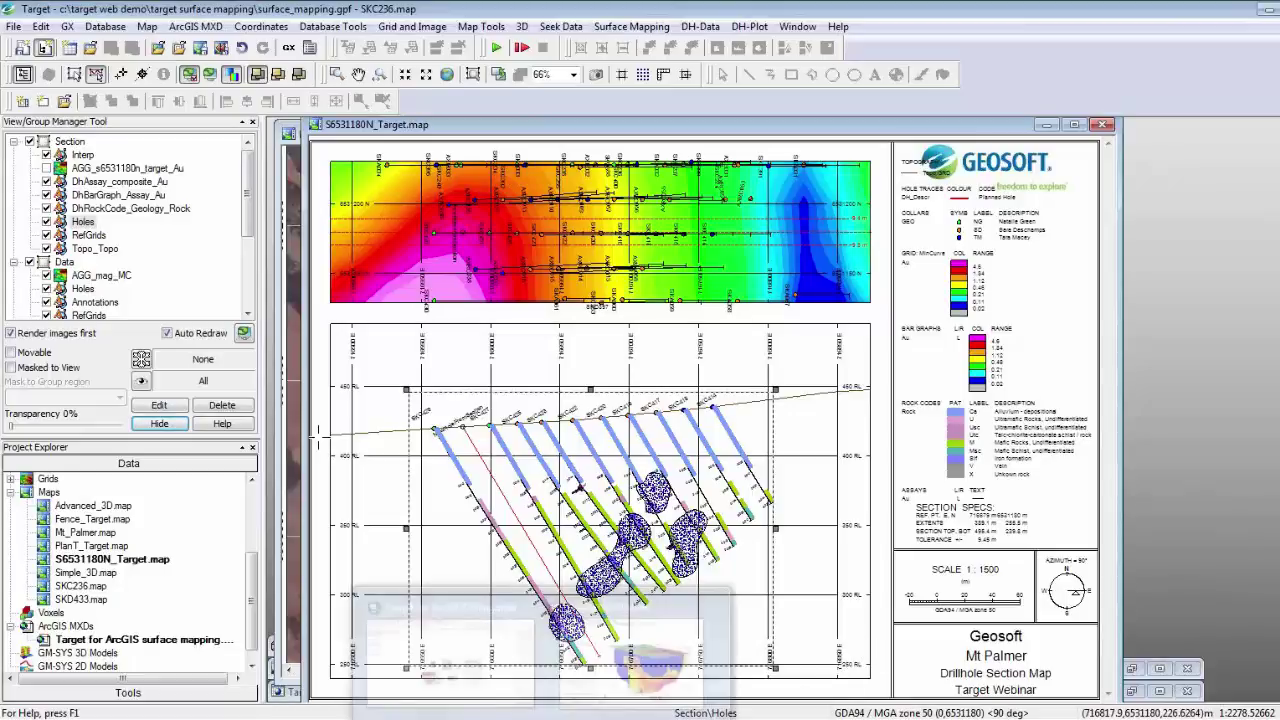
Step: Open the Target_composite.gdb database from the surface mapping project
left_click(637, 452)
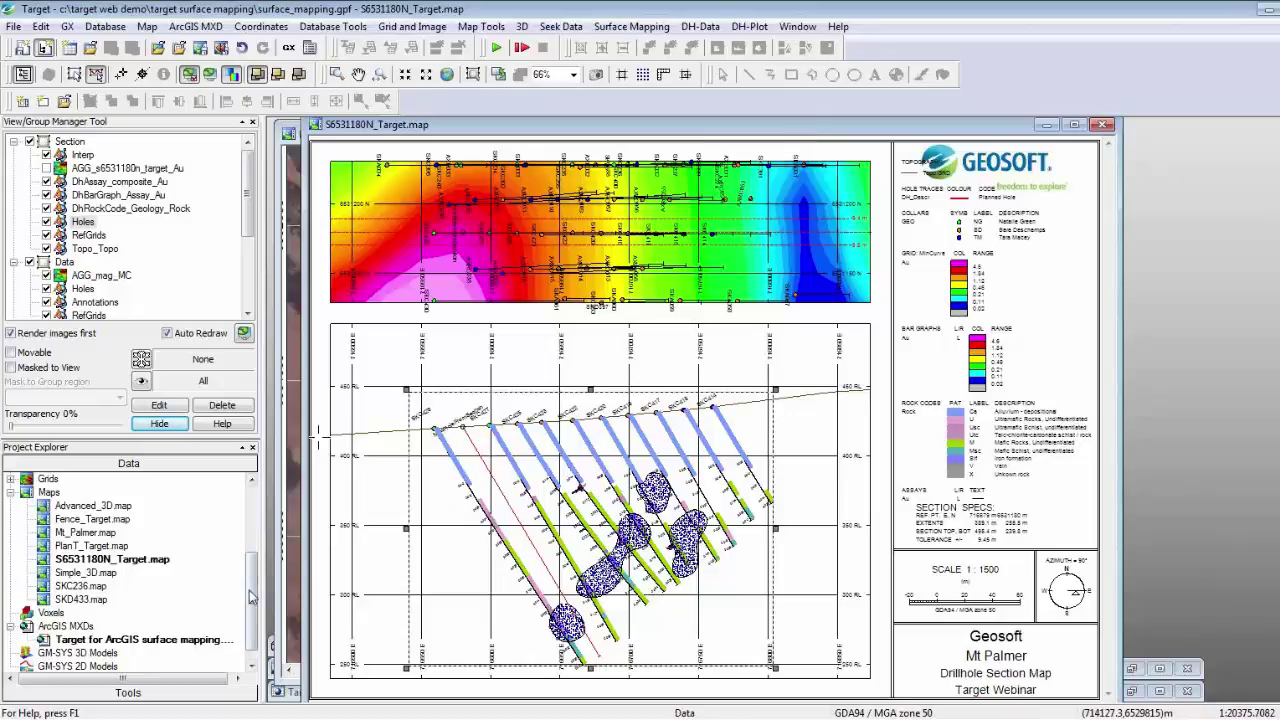
left_click_drag(250, 597, 233, 526)
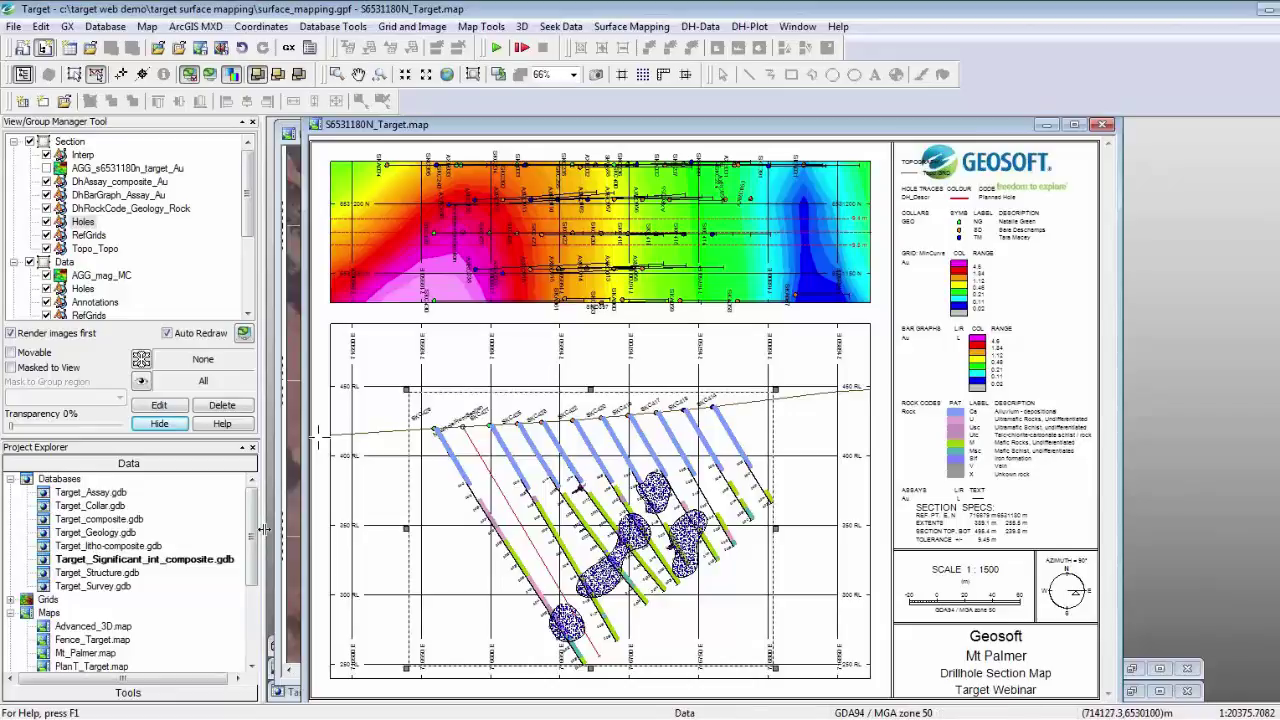
left_click(112, 521)
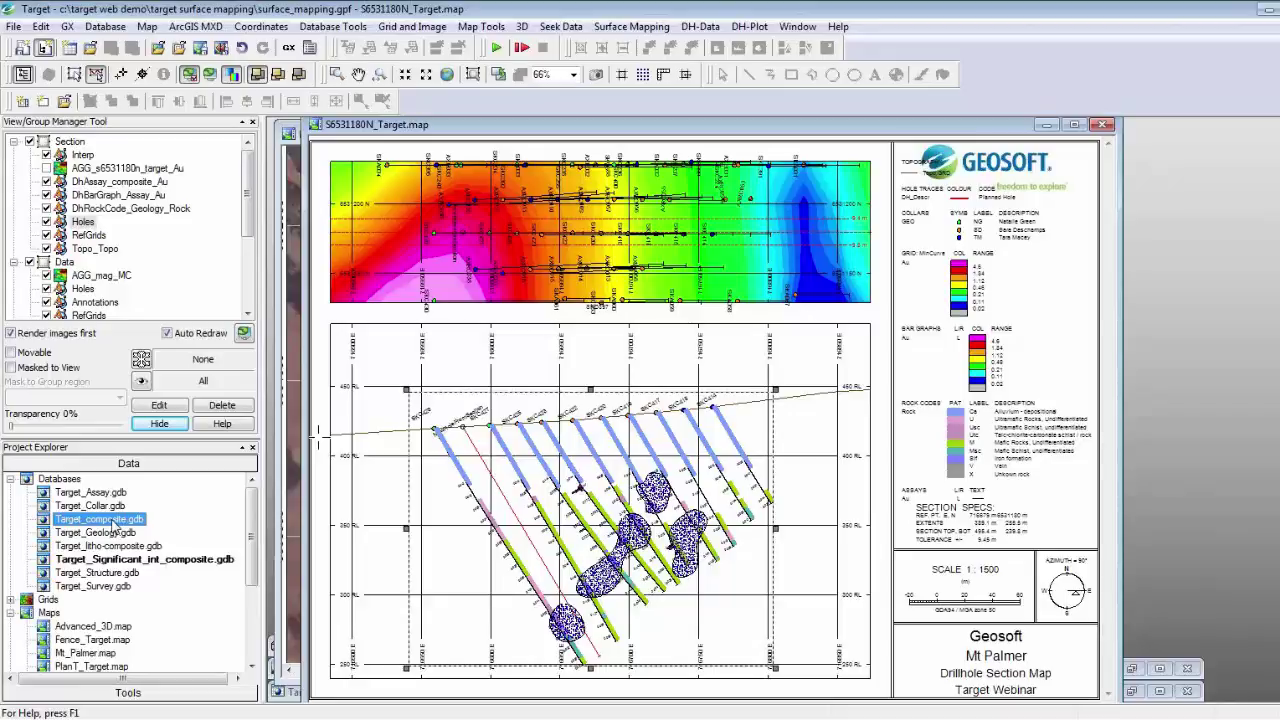
double_click(113, 527)
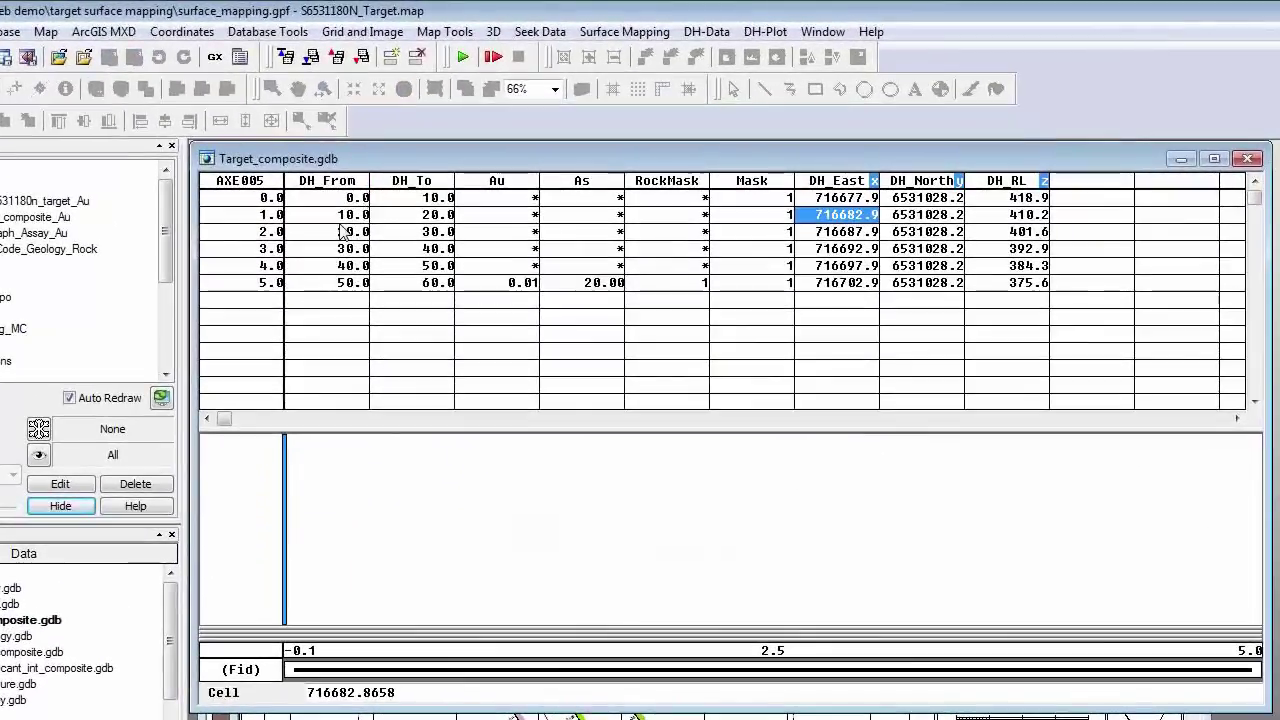
Step: Open the 3D Kriging settings for the composite data, review the channels available for gridding, and cancel the dialog
left_click(495, 32)
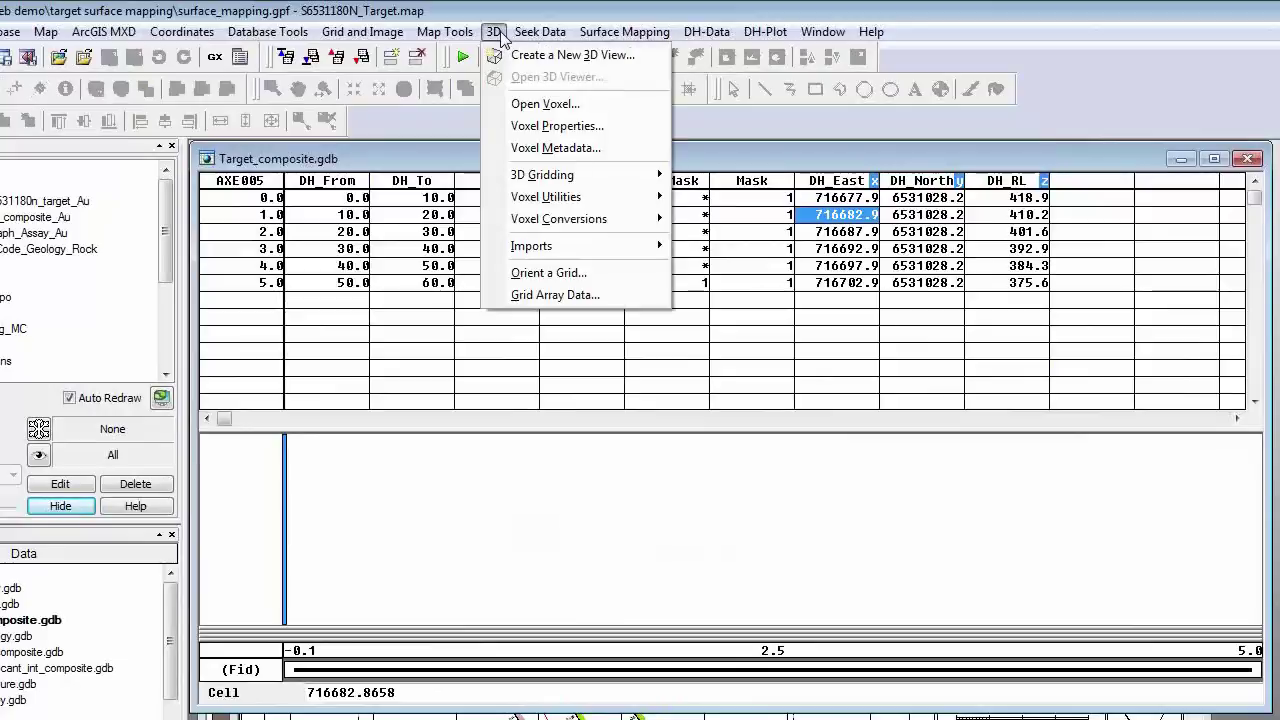
left_click(737, 182)
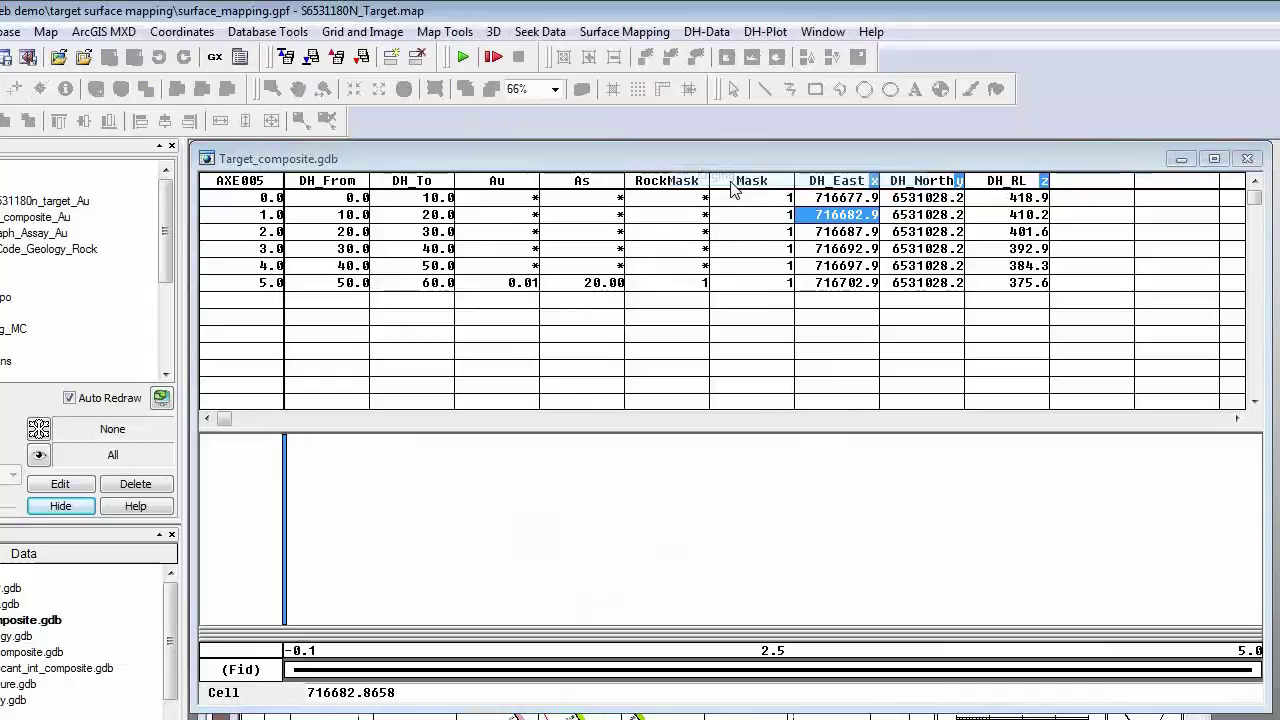
left_click(710, 393)
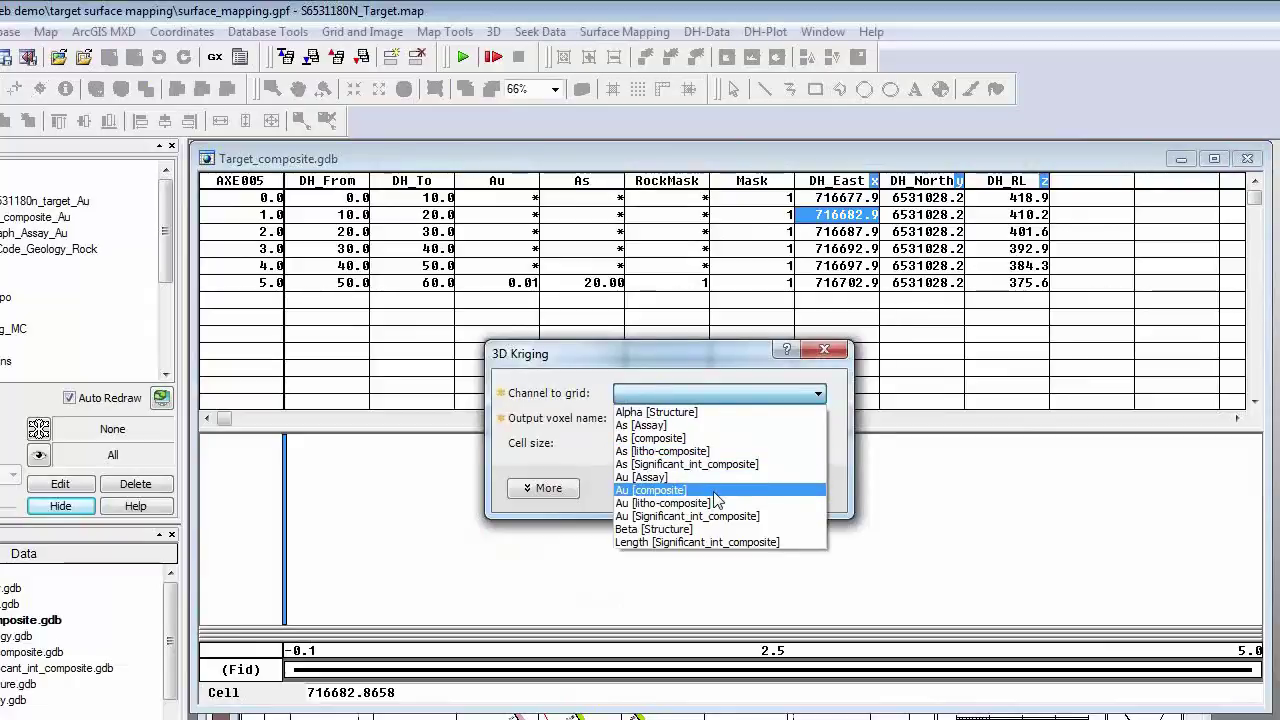
left_click(706, 358)
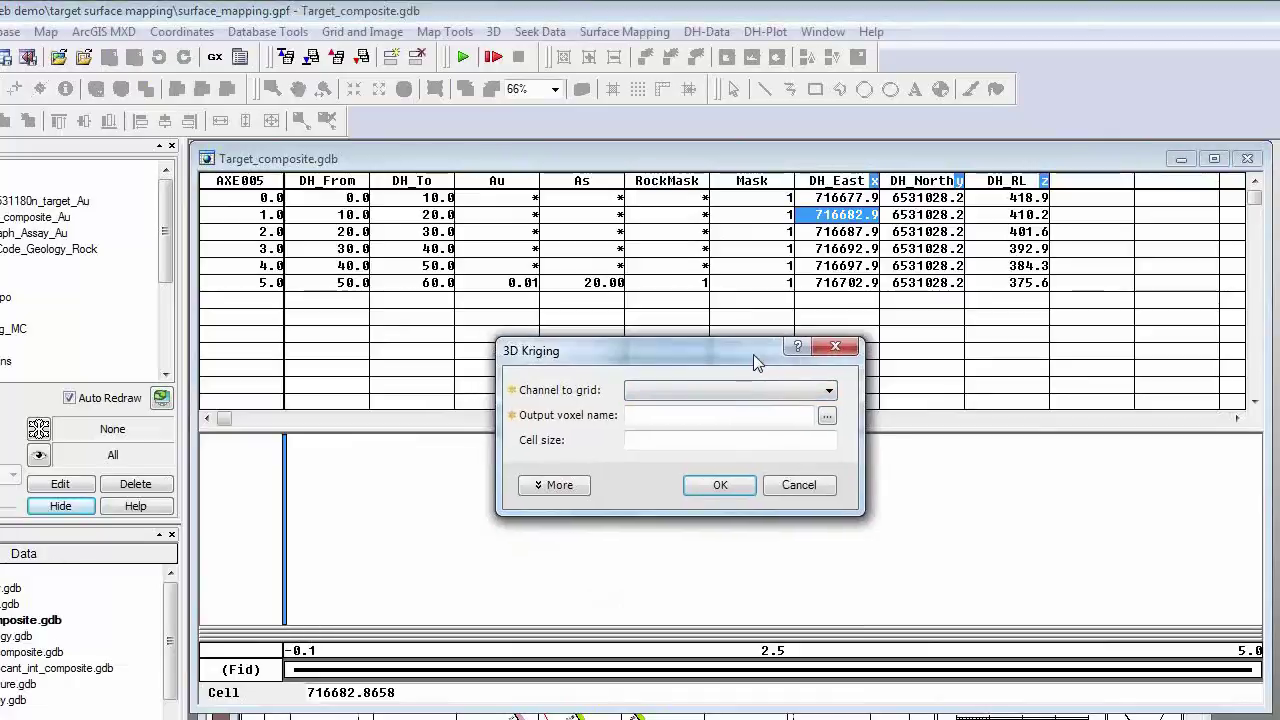
left_click_drag(753, 354, 960, 331)
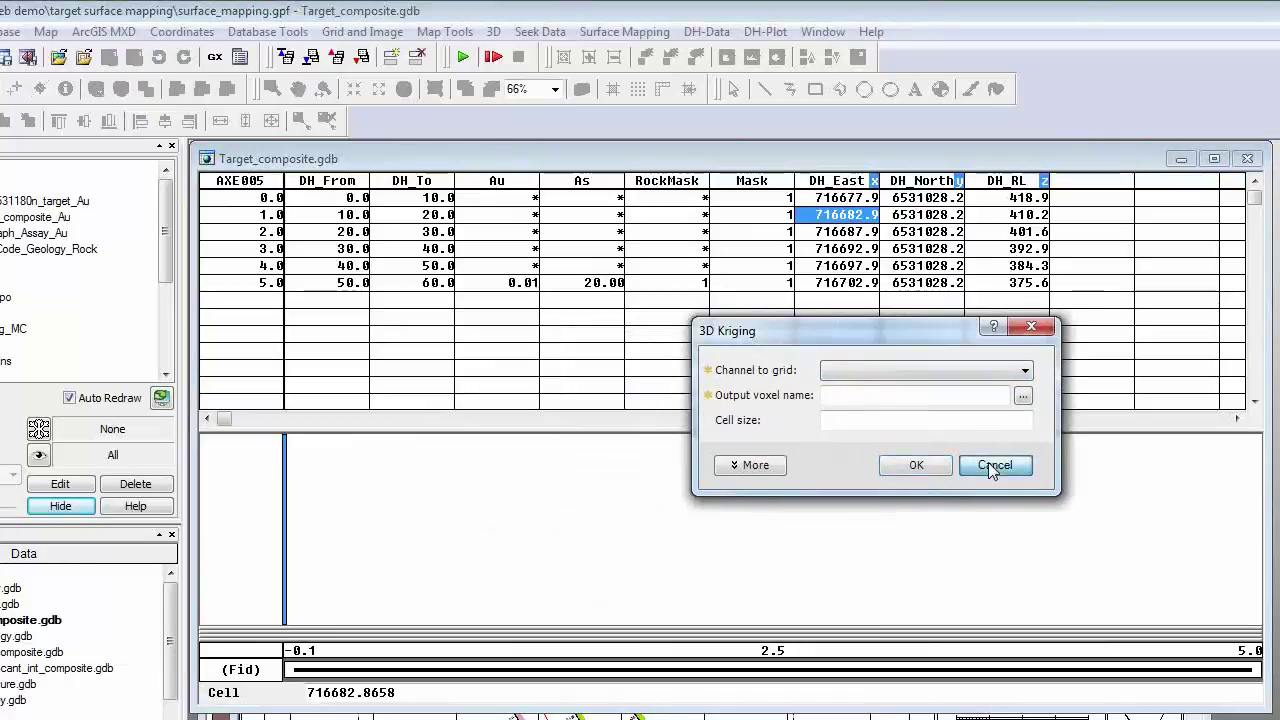
left_click(988, 464)
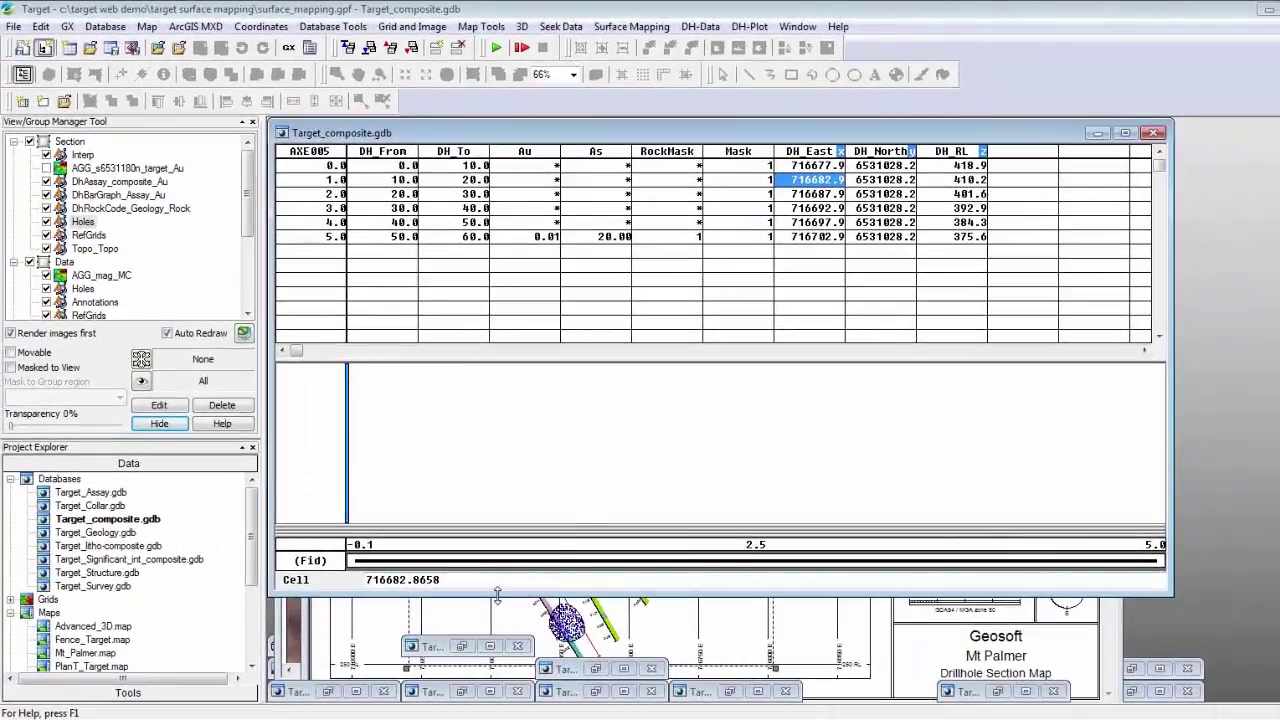
Step: Switch to the surface mapping project, open the S6531180N_Target.map section, and place its window beside the composite database
scroll(254, 558, "down", 3)
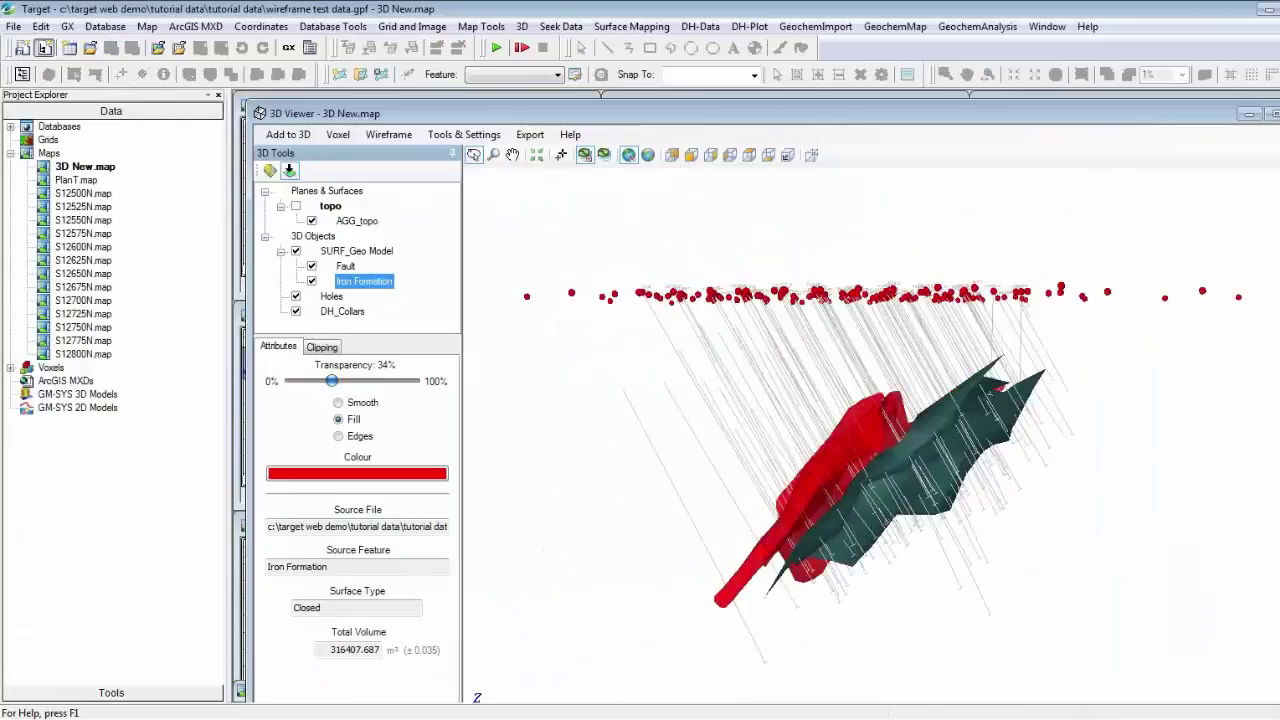
mouse_move(488, 719)
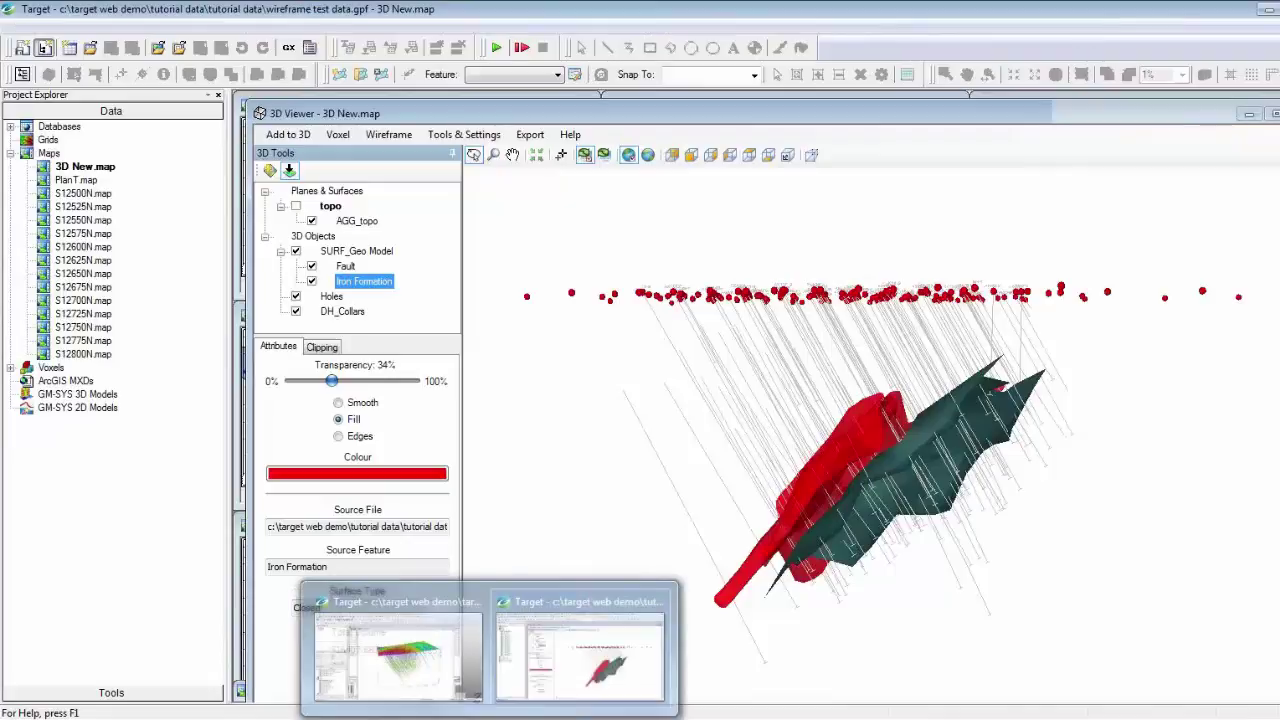
left_click(398, 655)
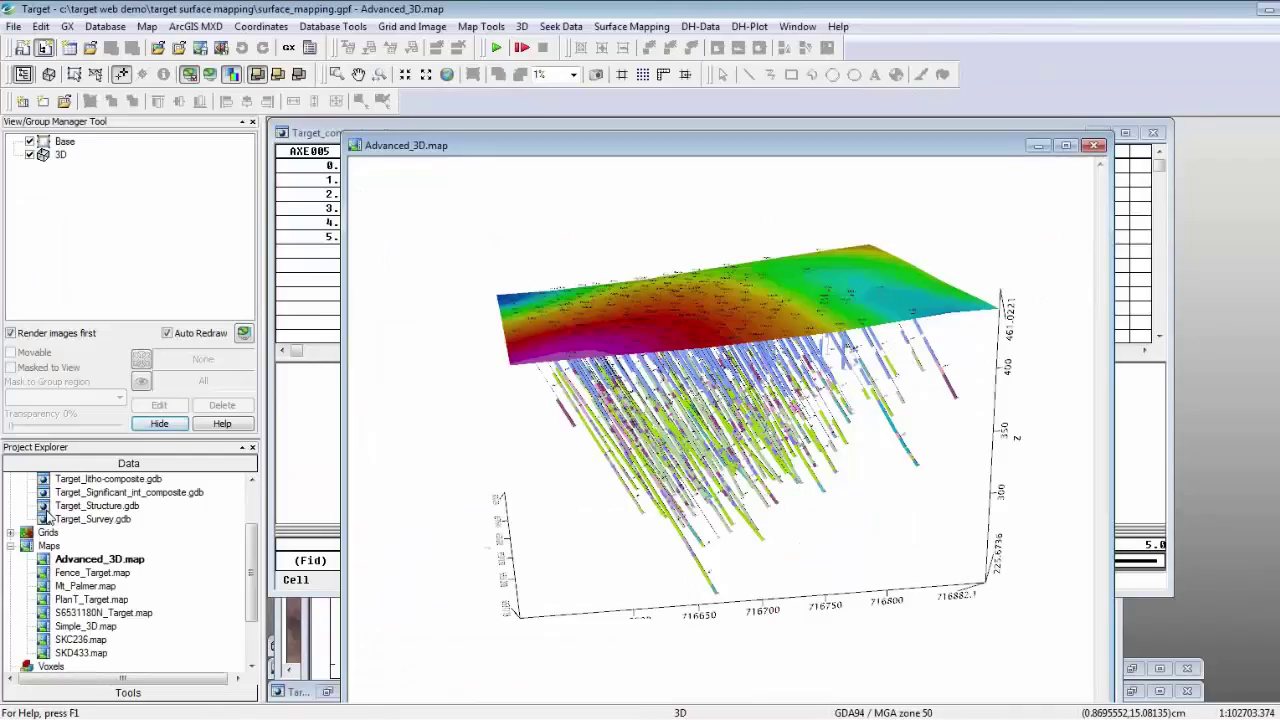
double_click(88, 613)
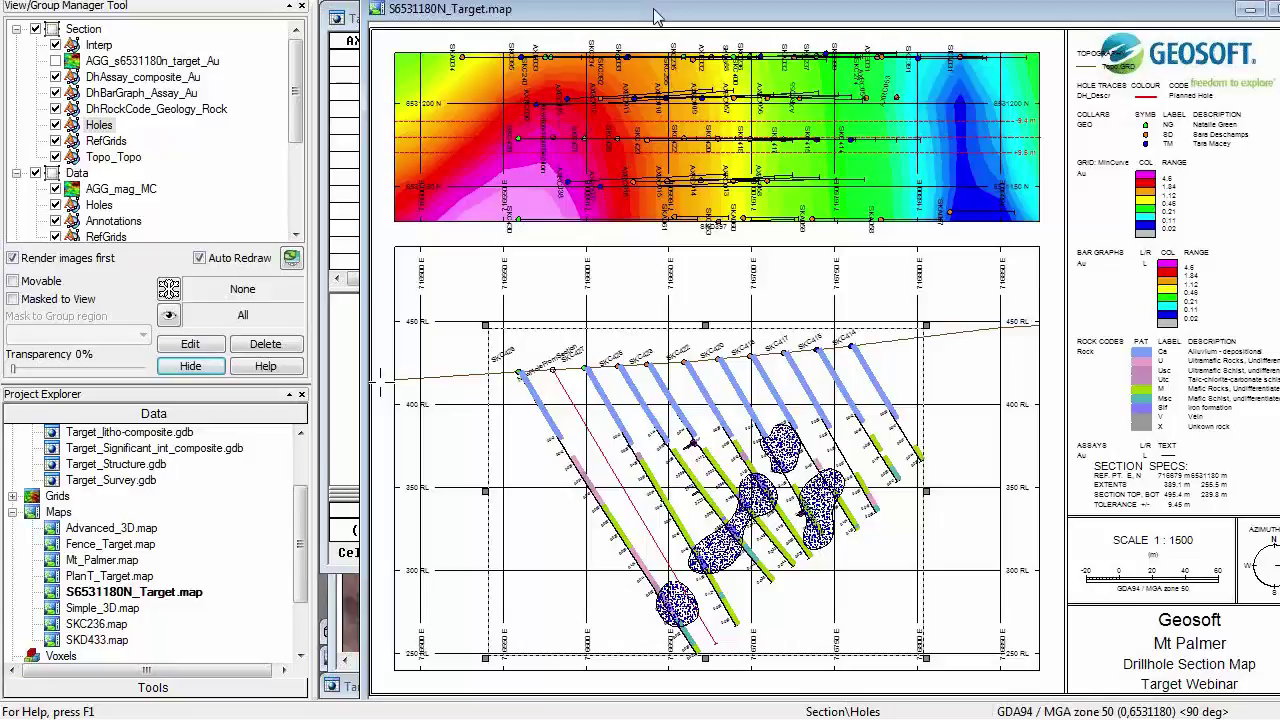
left_click_drag(657, 16, 951, 9)
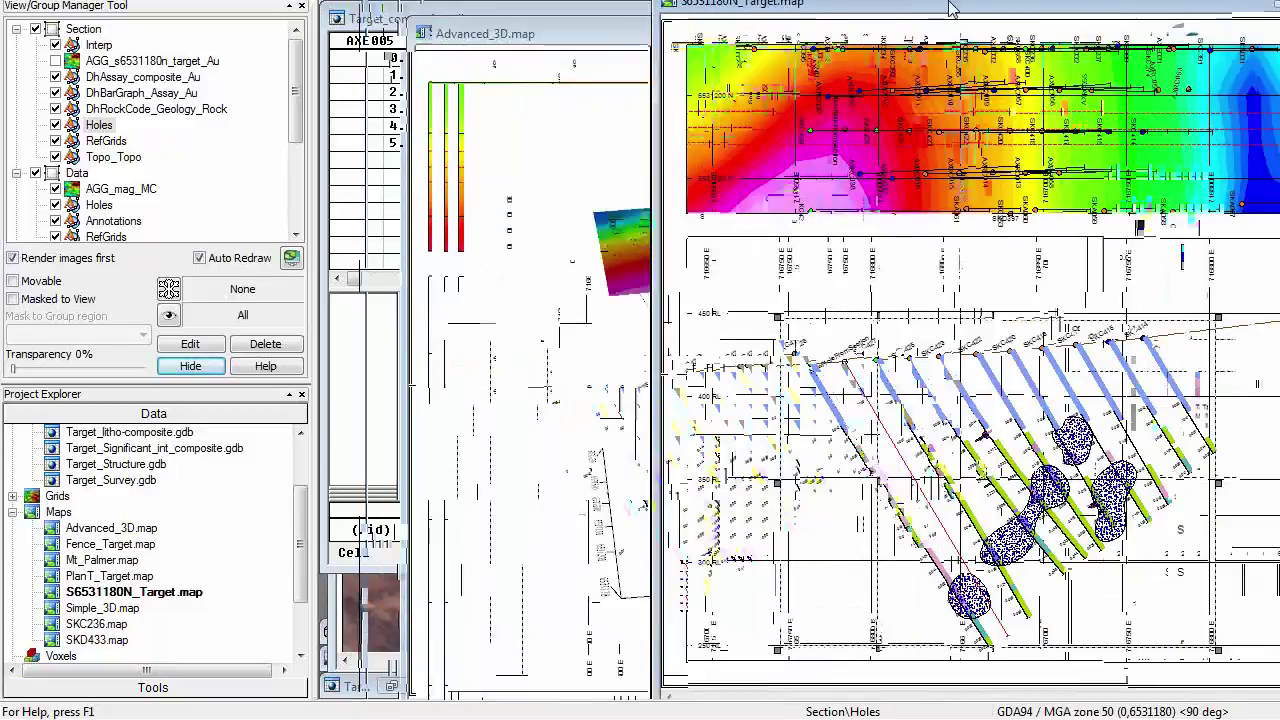
left_click(600, 34)
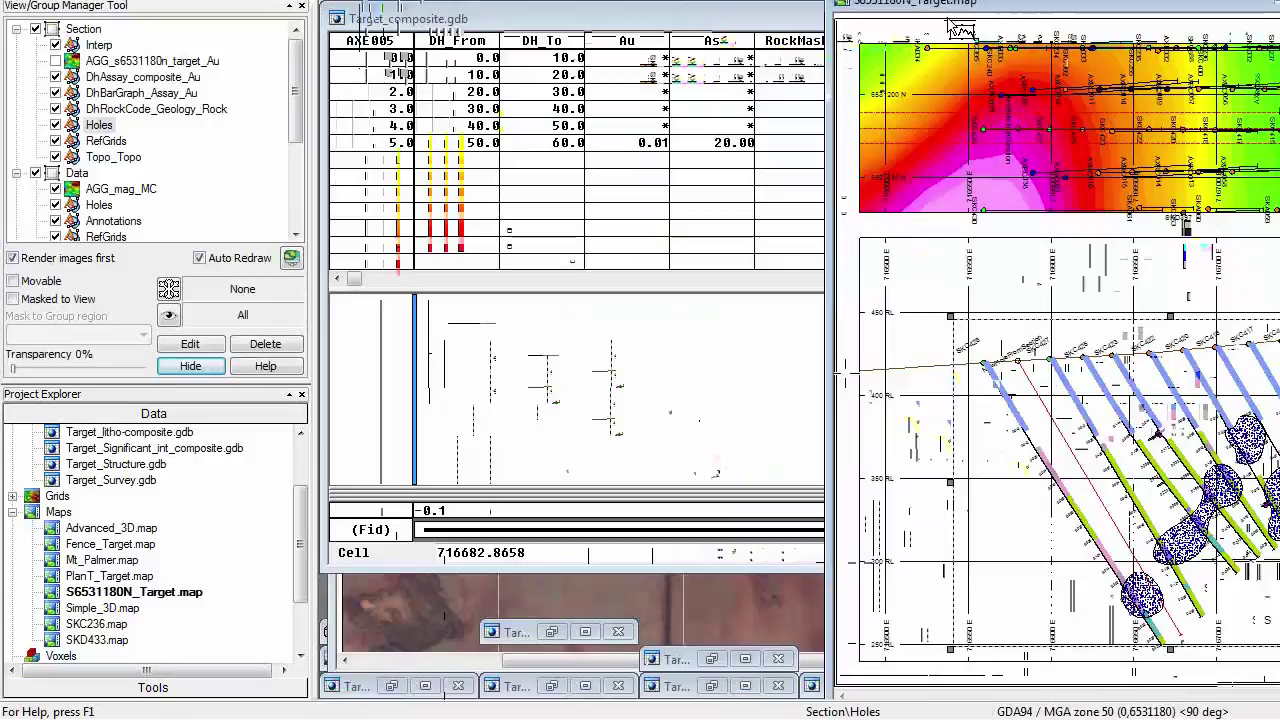
Step: List the drillholes in Target_composite.gdb and display the composite data for hole SKA064
left_click(370, 40)
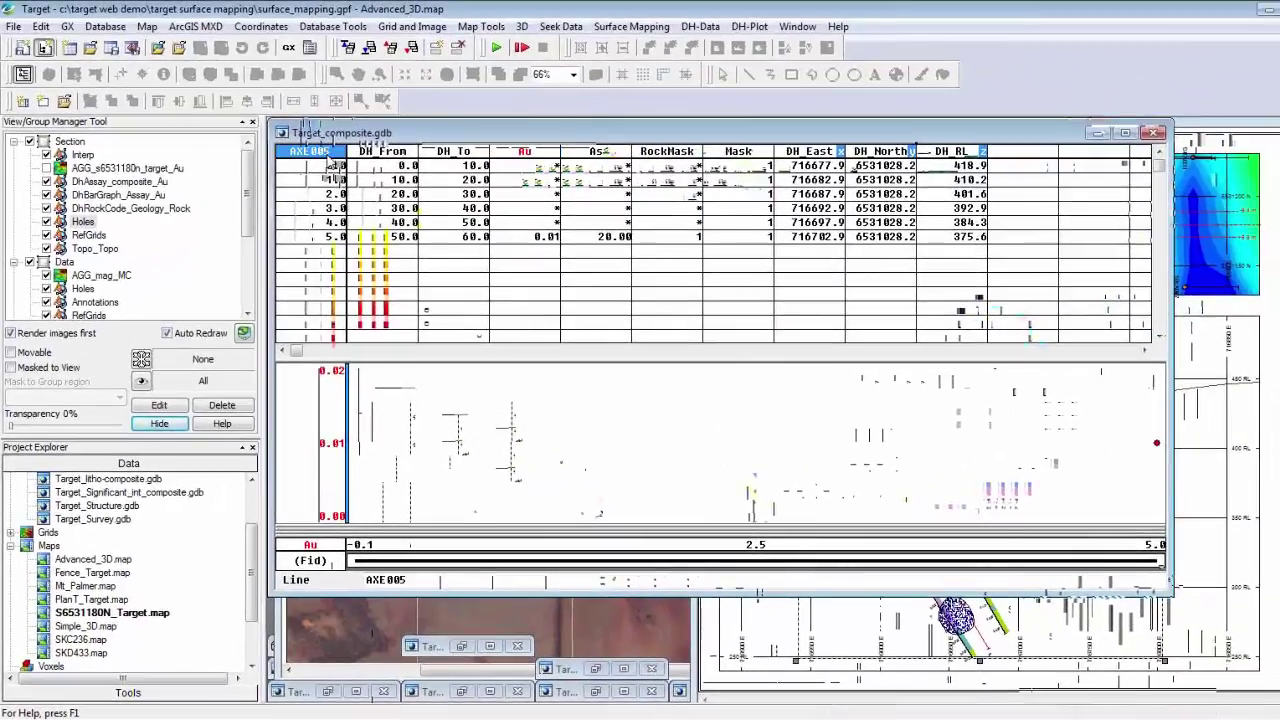
right_click(328, 158)
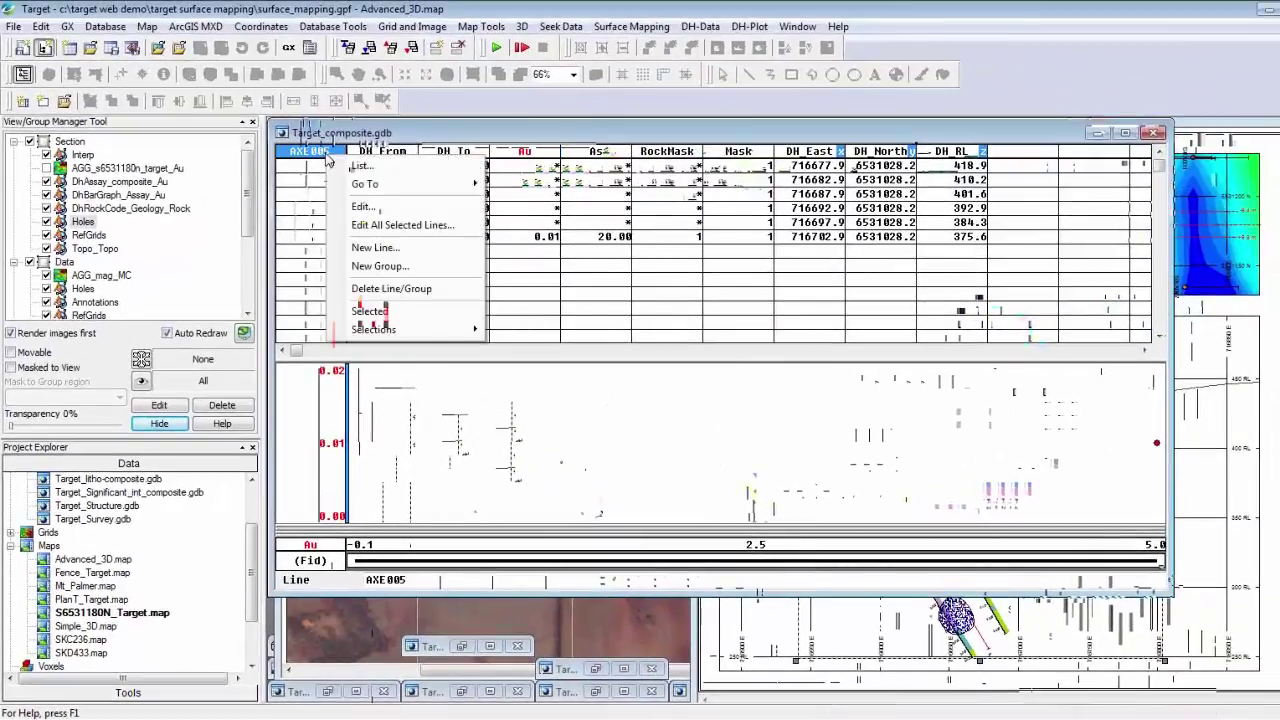
left_click(360, 166)
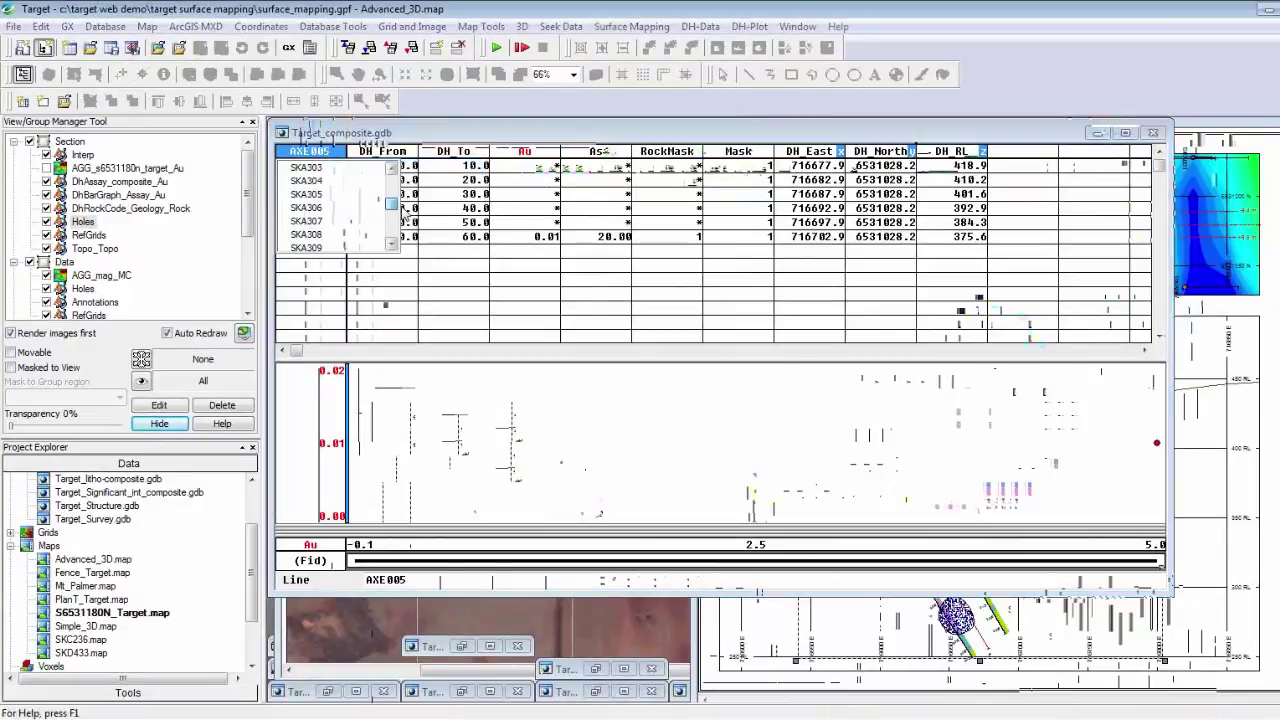
scroll(405, 212, "up", 10)
scroll(405, 212, "up", 5)
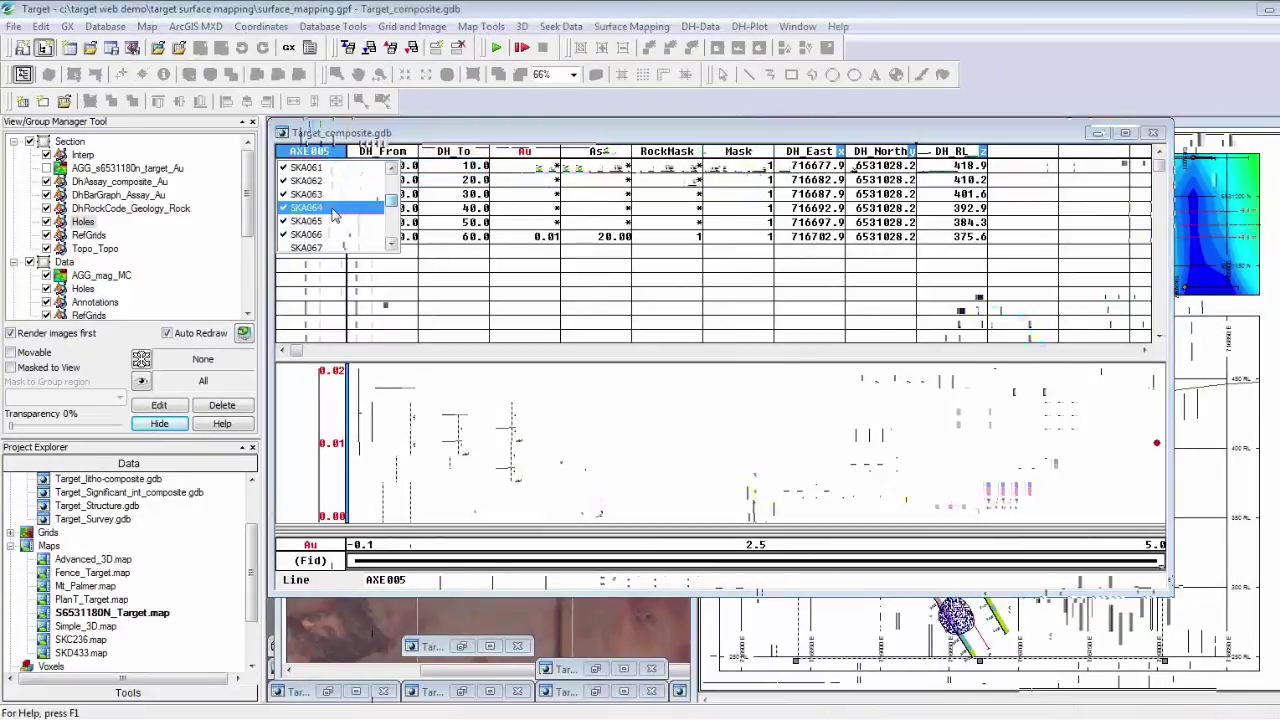
left_click(315, 208)
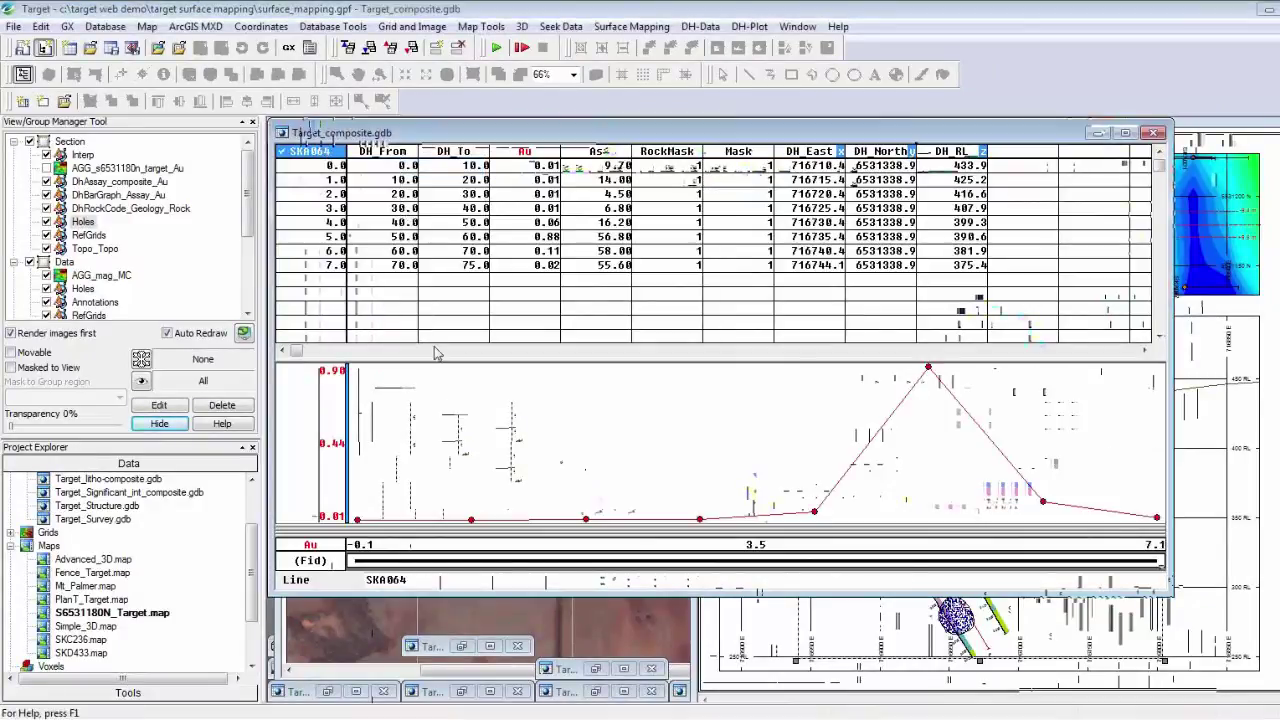
Step: Examine the Interp group in the S6531180N_Target.map section, and return to the Target_composite.gdb database
left_click(903, 643)
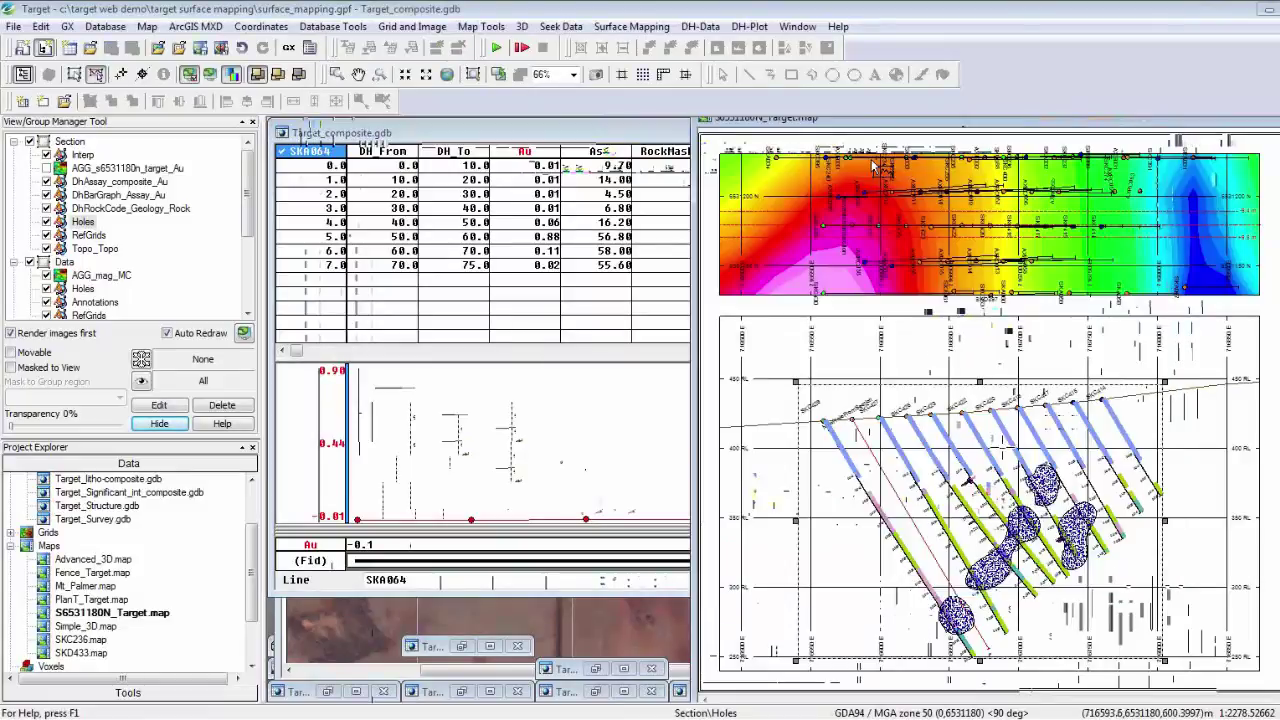
left_click_drag(879, 118, 889, 130)
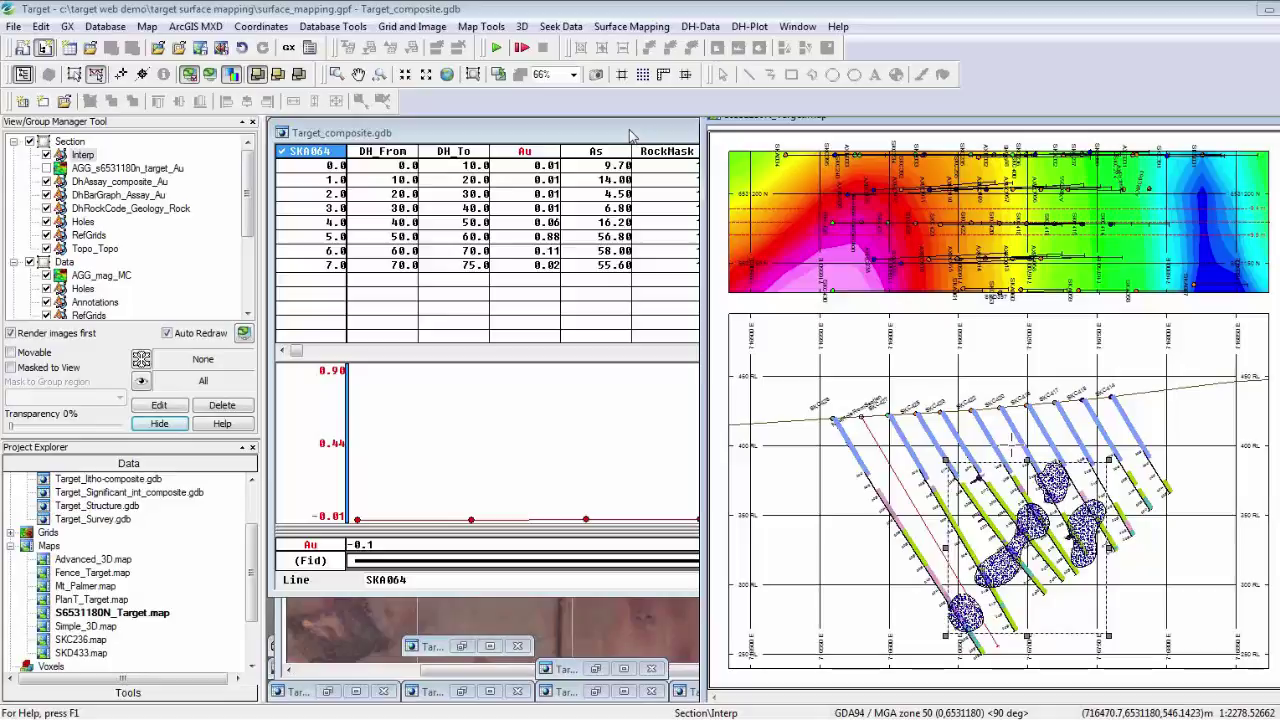
left_click(631, 133)
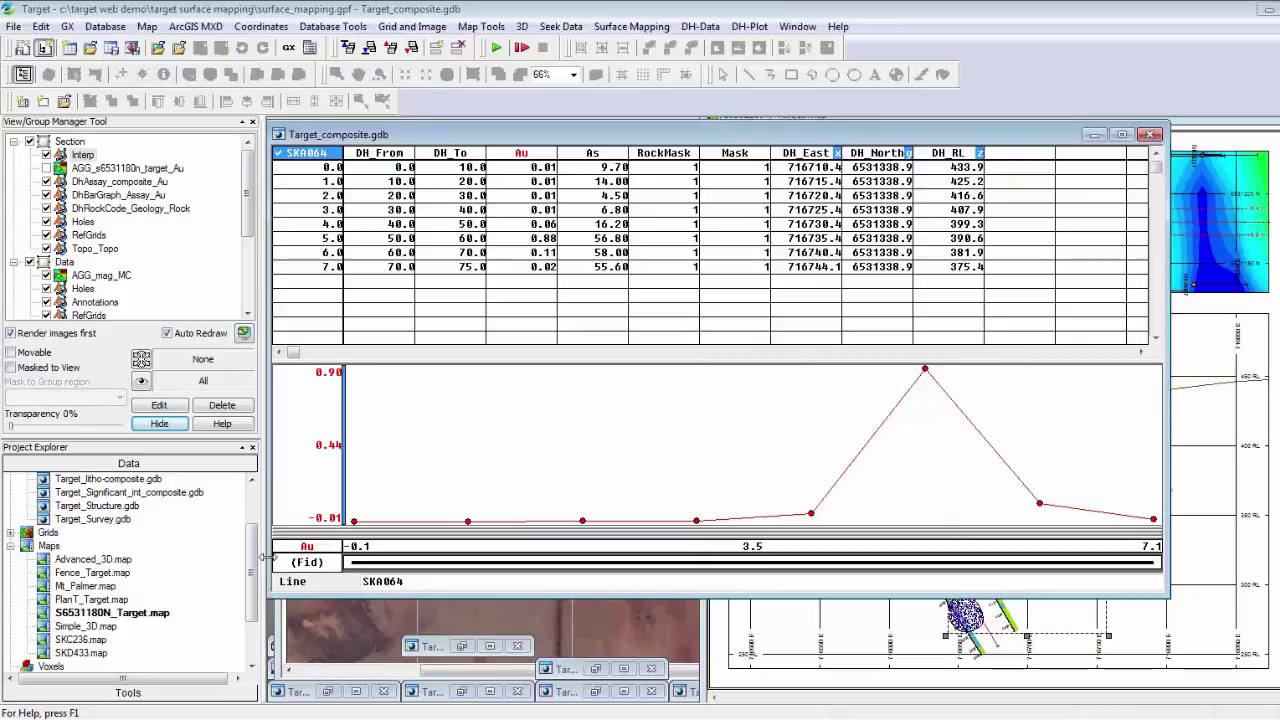
Step: Open Advanced_3D.map in the 3D viewer, hide the Surface_Rock_Sif surface, and show the VOX_drillhole_assay_au_clipped voxel
left_click_drag(252, 563, 252, 549)
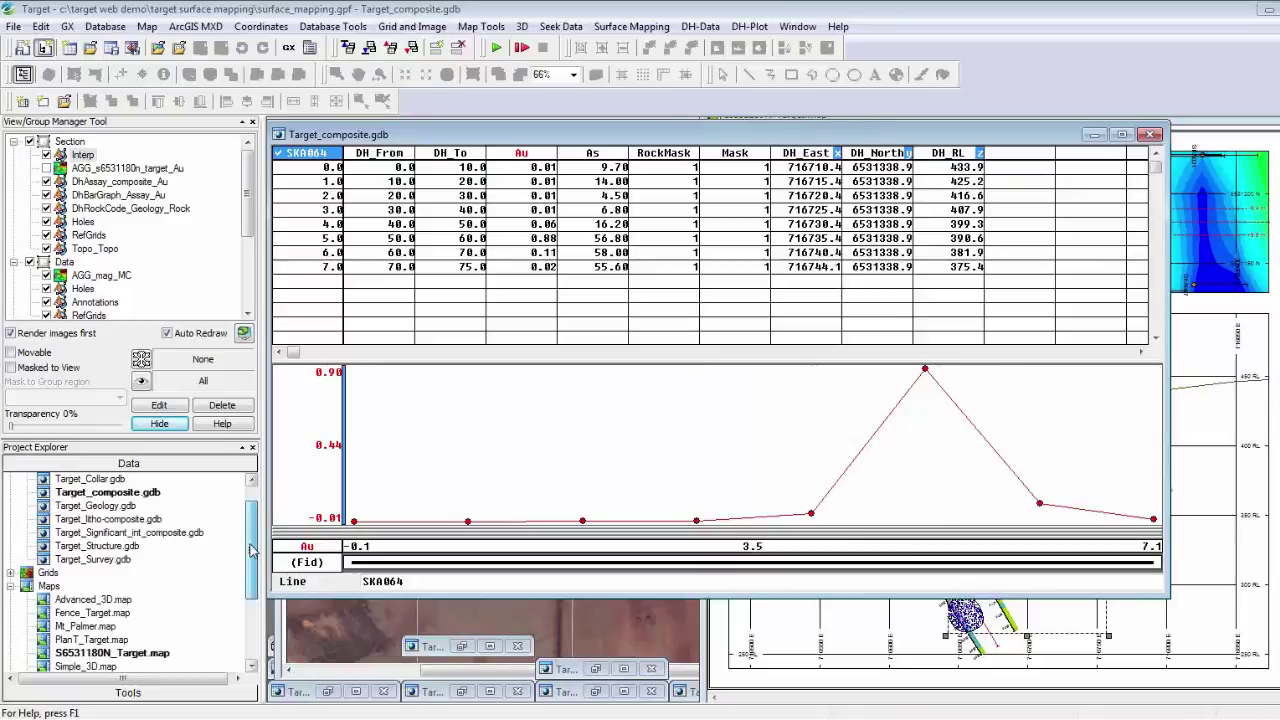
double_click(118, 599)
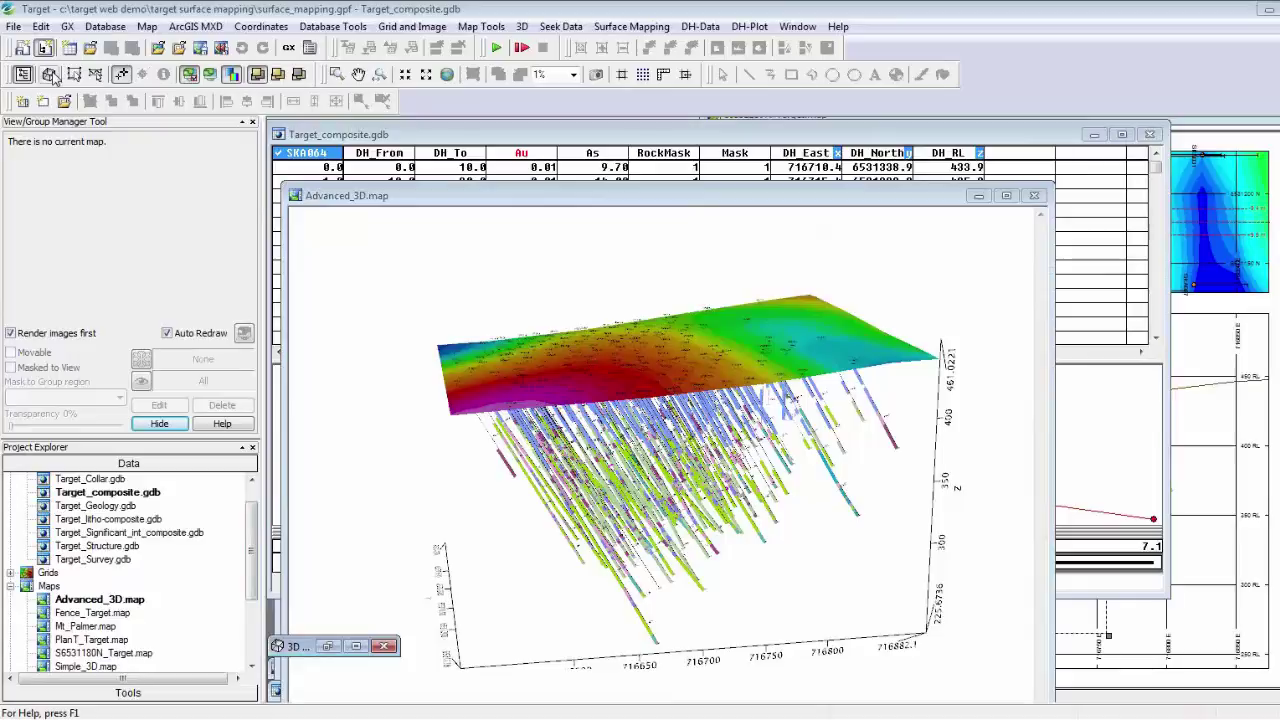
left_click(49, 75)
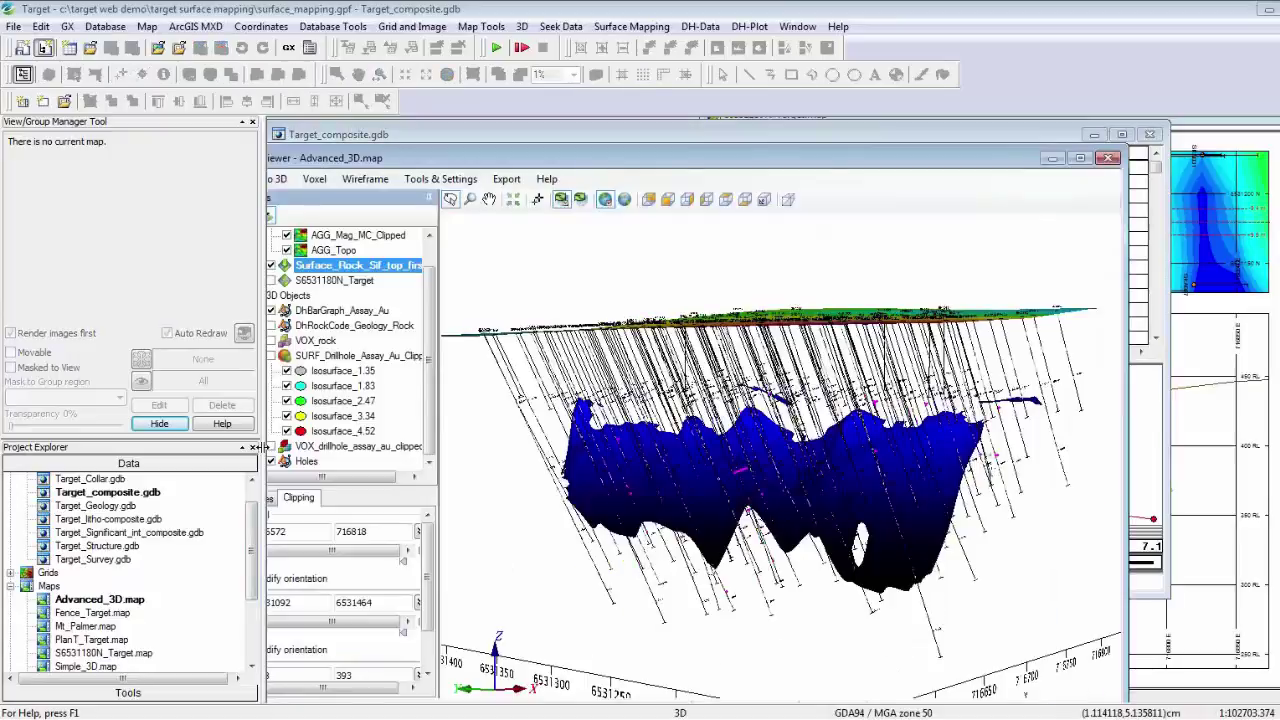
left_click(340, 446)
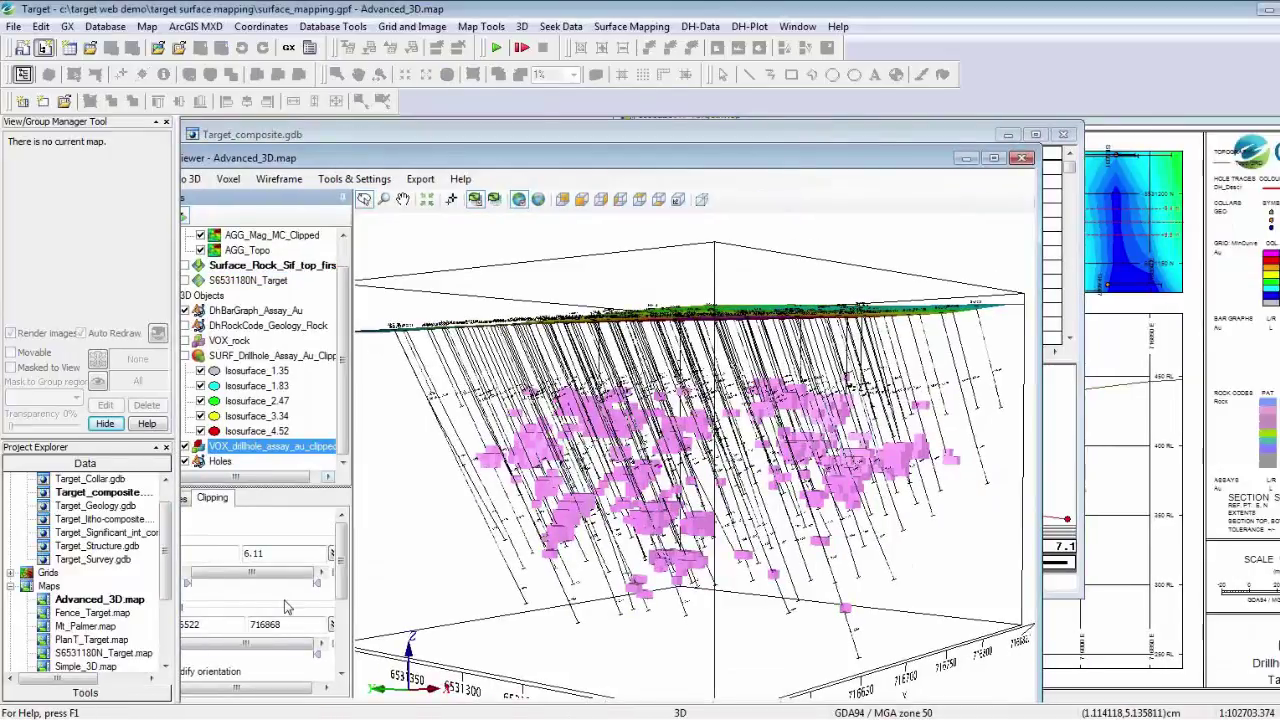
Step: Review the visible cell statistics of the clipped gold assay voxel, checking its volume and valid data count, and close the statistics
left_click(284, 600)
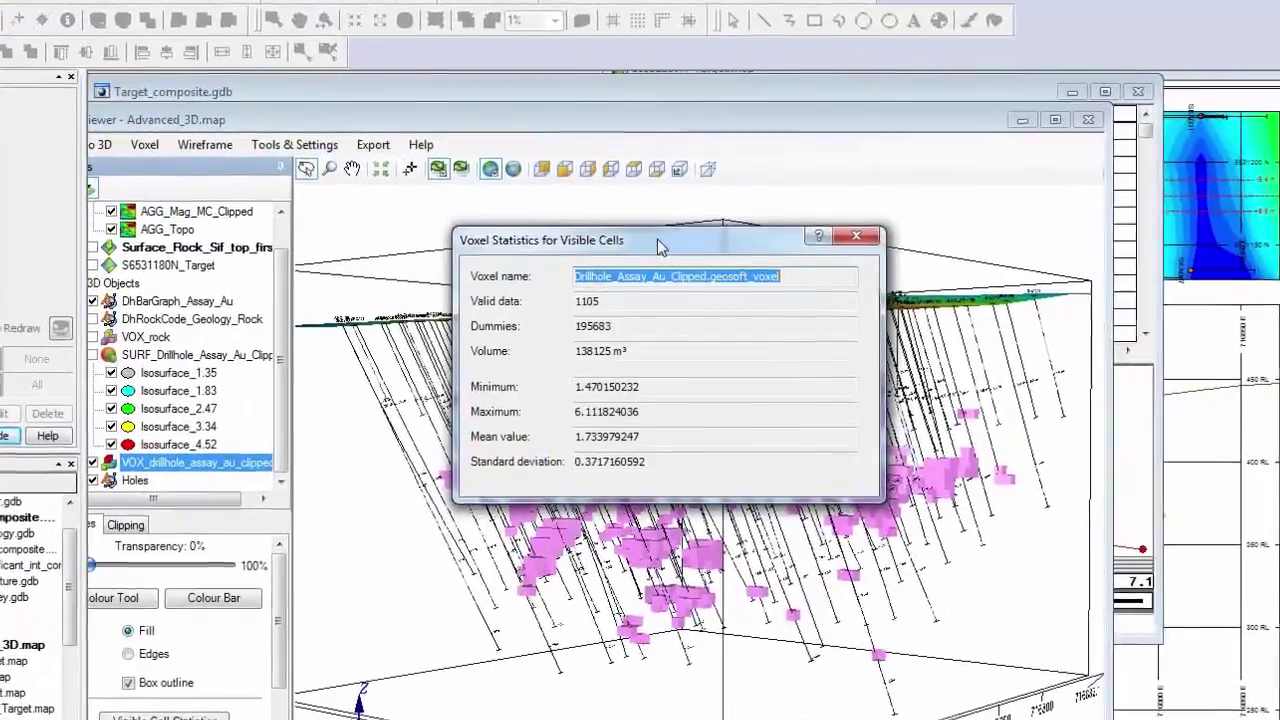
left_click_drag(657, 239, 445, 96)
left_click(420, 208)
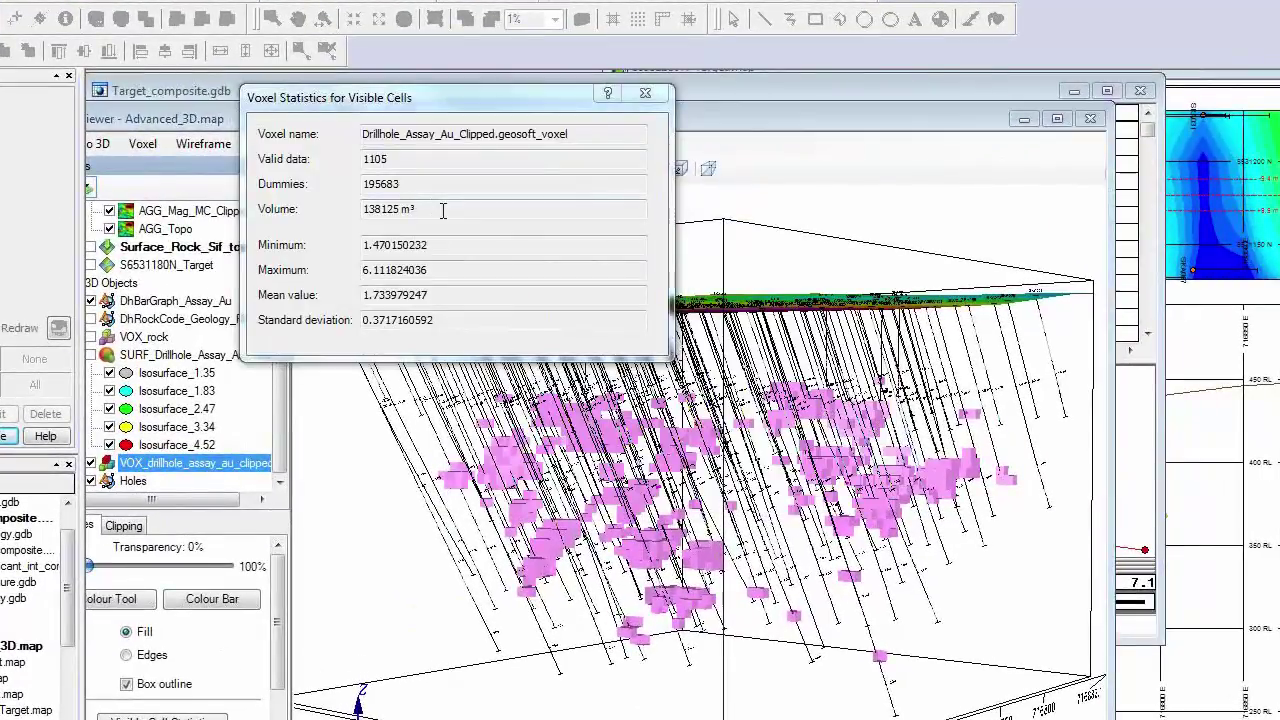
key("ctrl+a")
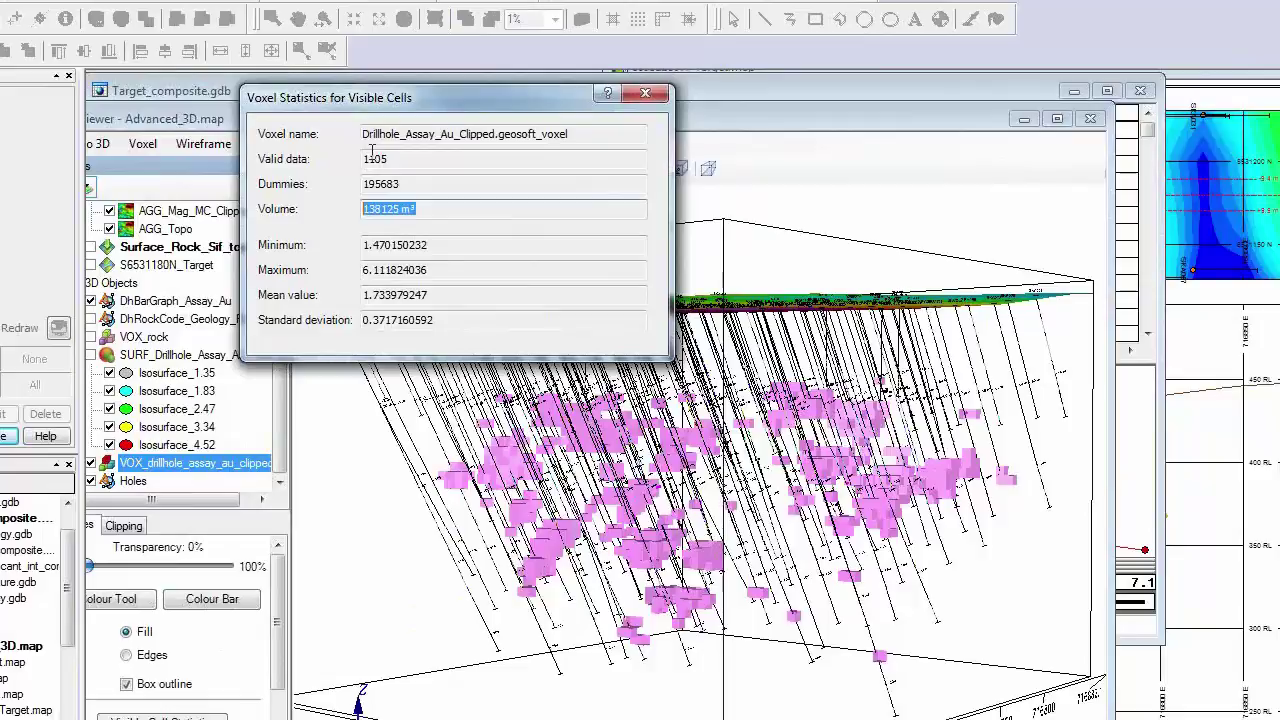
left_click_drag(407, 106, 248, 82)
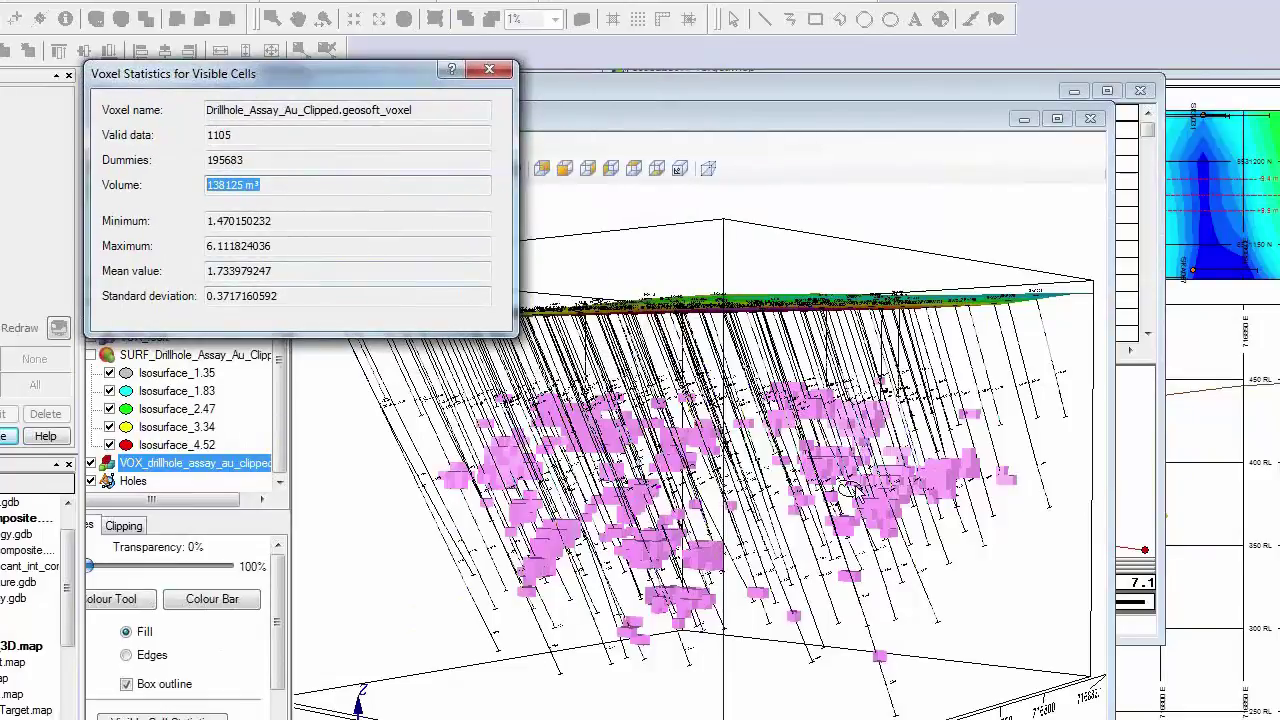
left_click(866, 528)
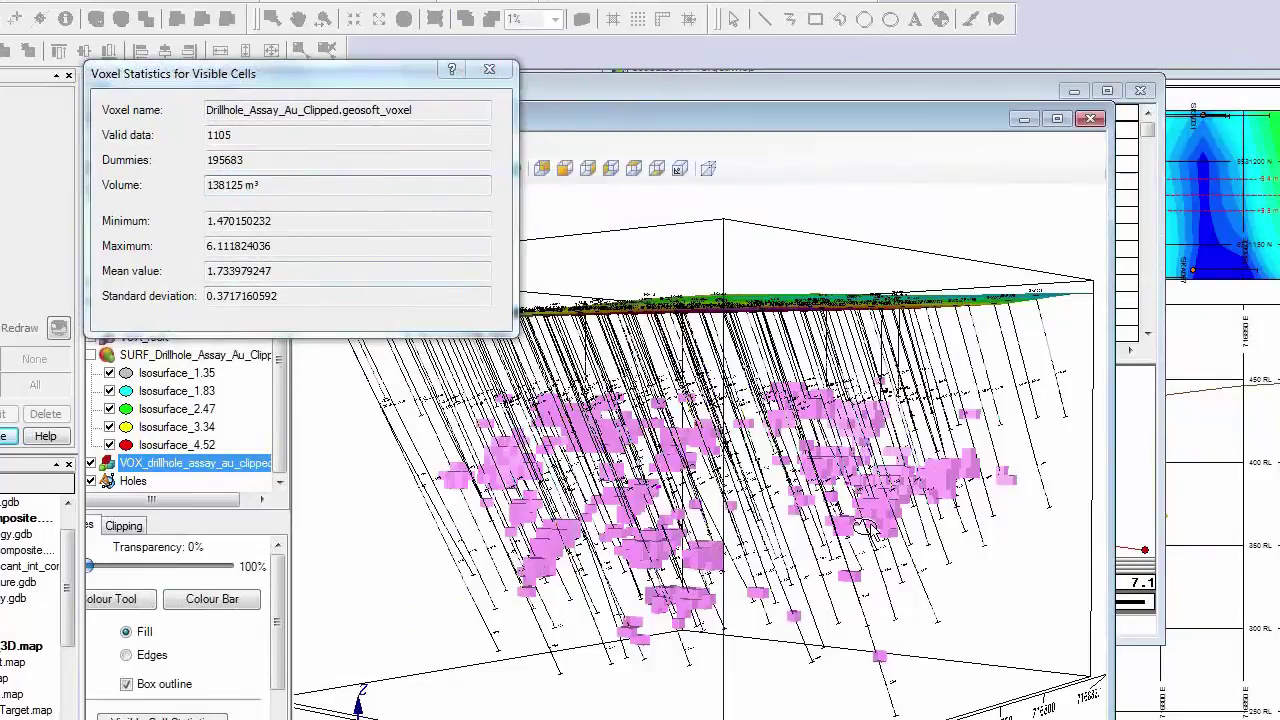
left_click(273, 189)
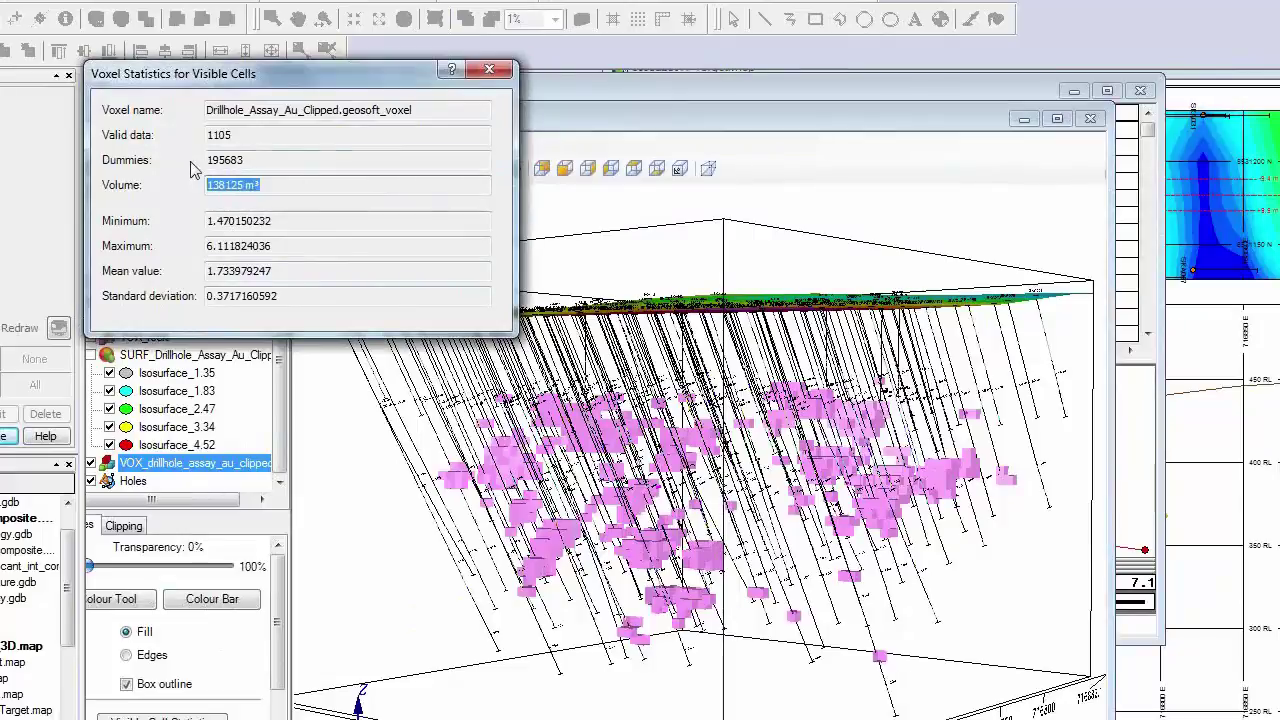
double_click(258, 141)
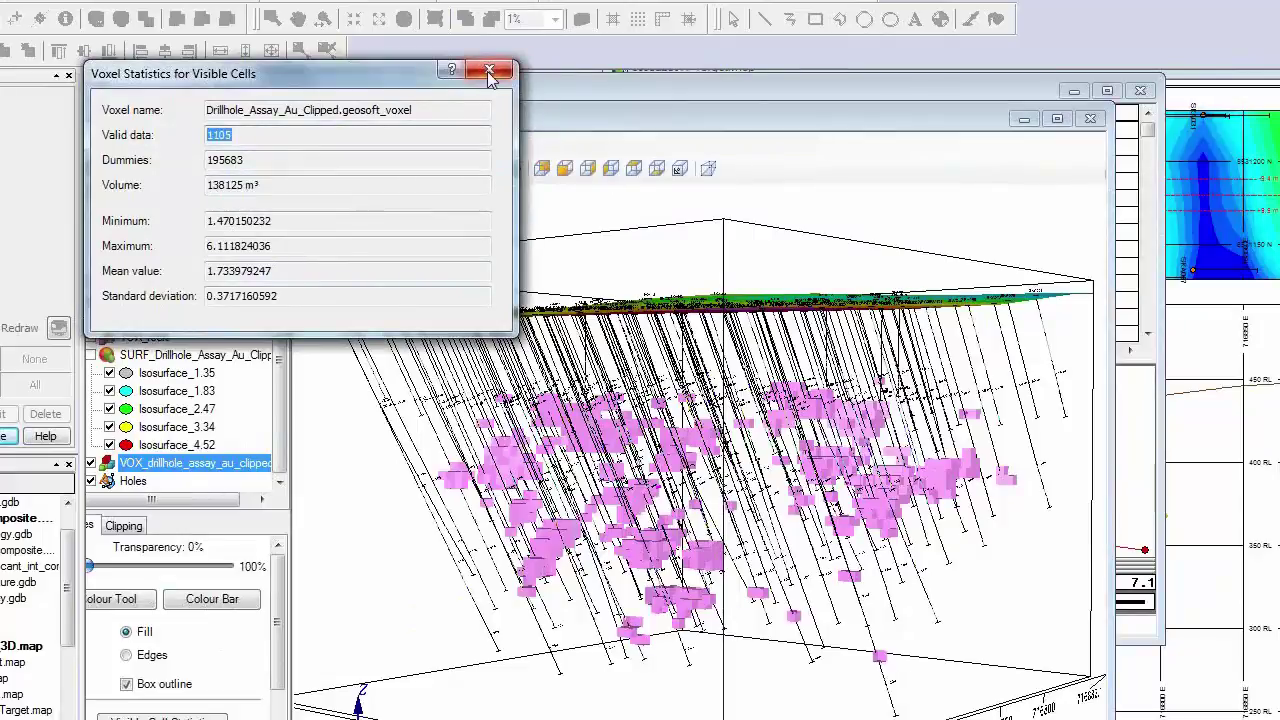
left_click(489, 72)
left_click(489, 72)
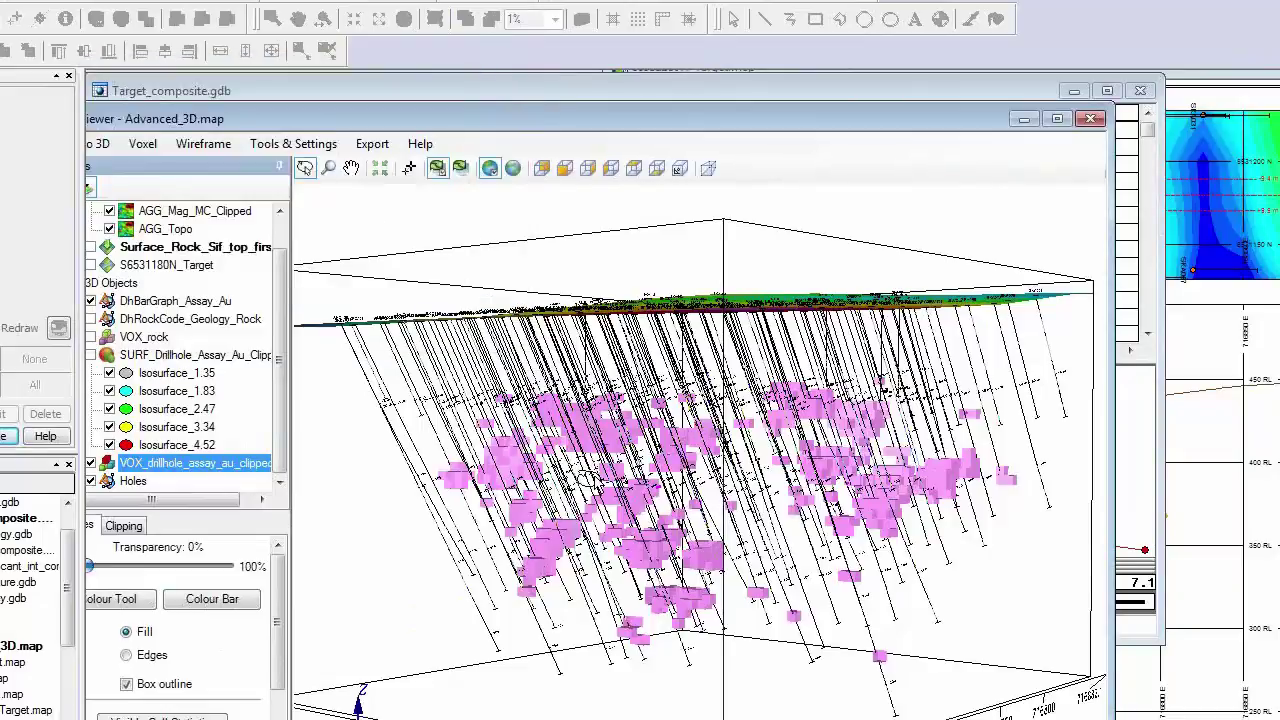
Step: Inspect the gold voxel from another angle, recheck its visible cell statistics, and minimize the 3D viewer
left_click_drag(587, 478, 650, 470)
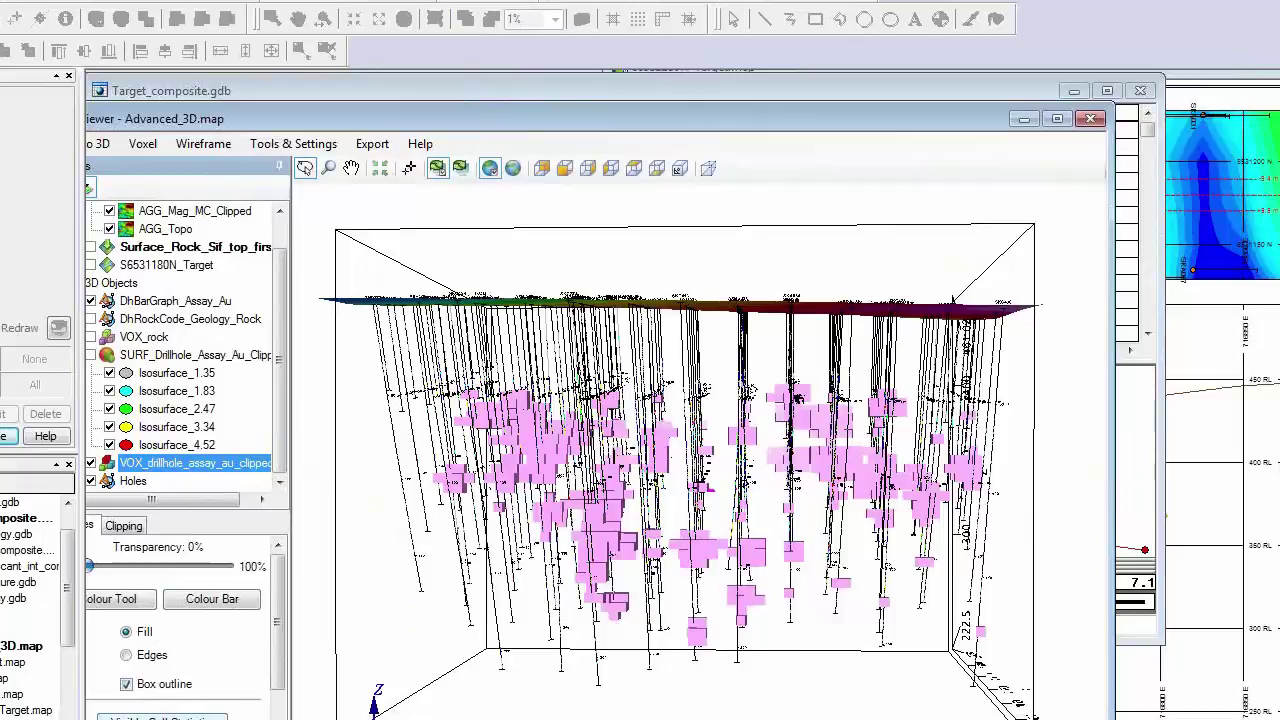
left_click(160, 718)
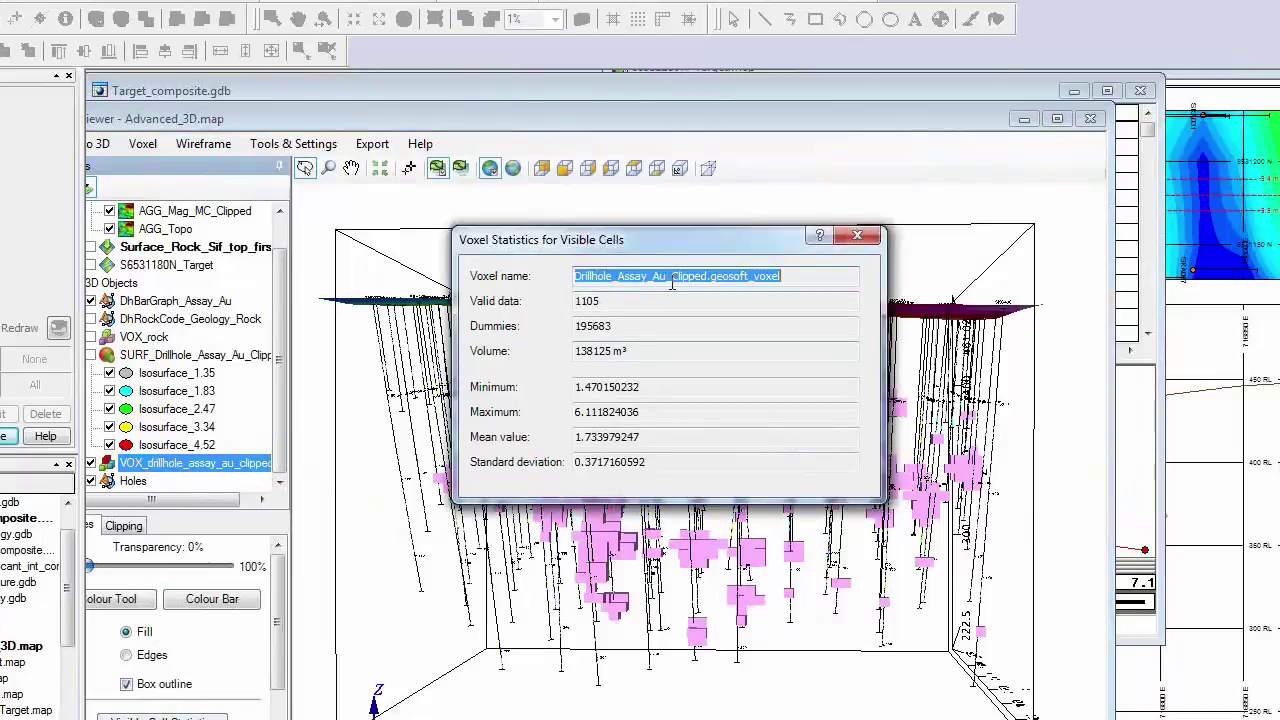
left_click_drag(672, 239, 372, 124)
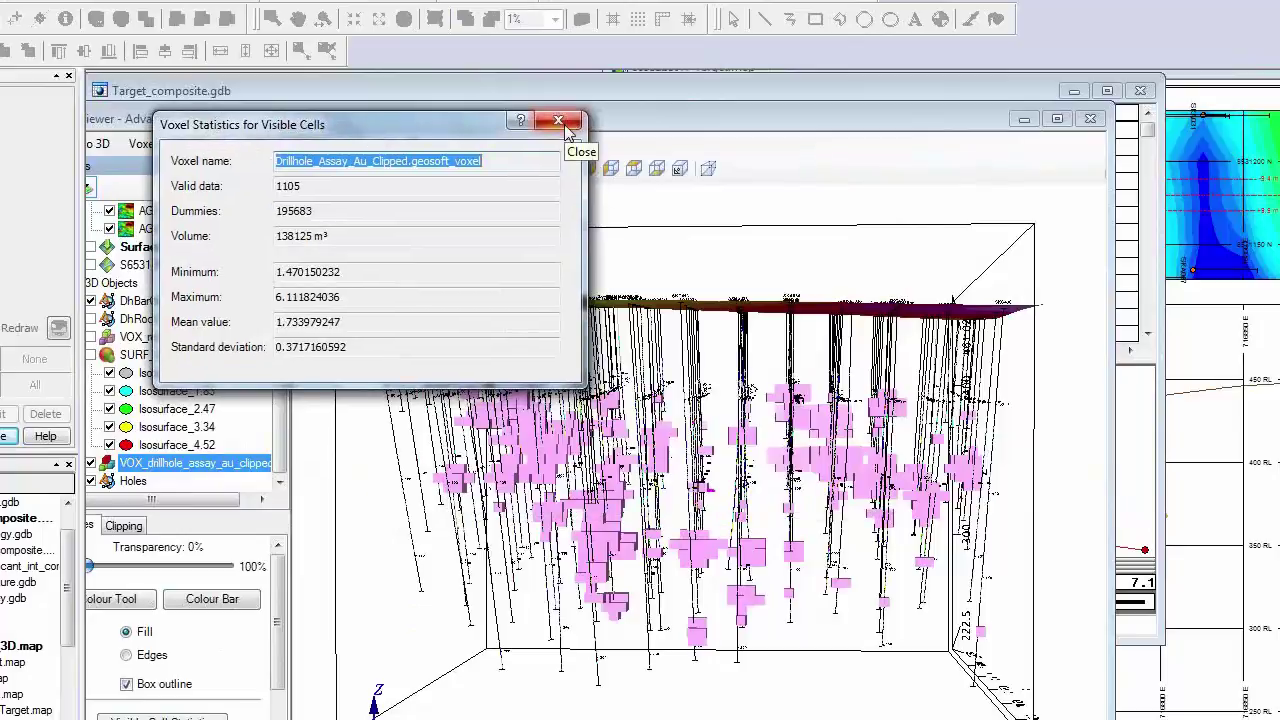
left_click(563, 128)
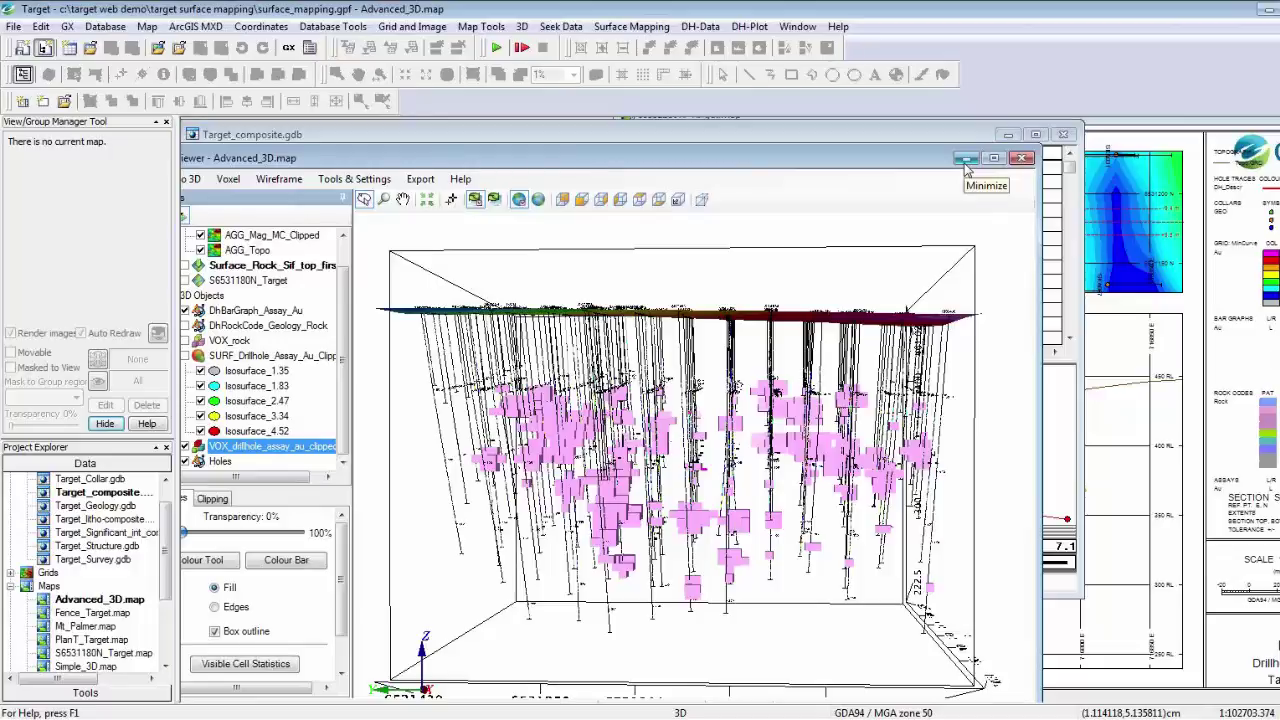
left_click(964, 161)
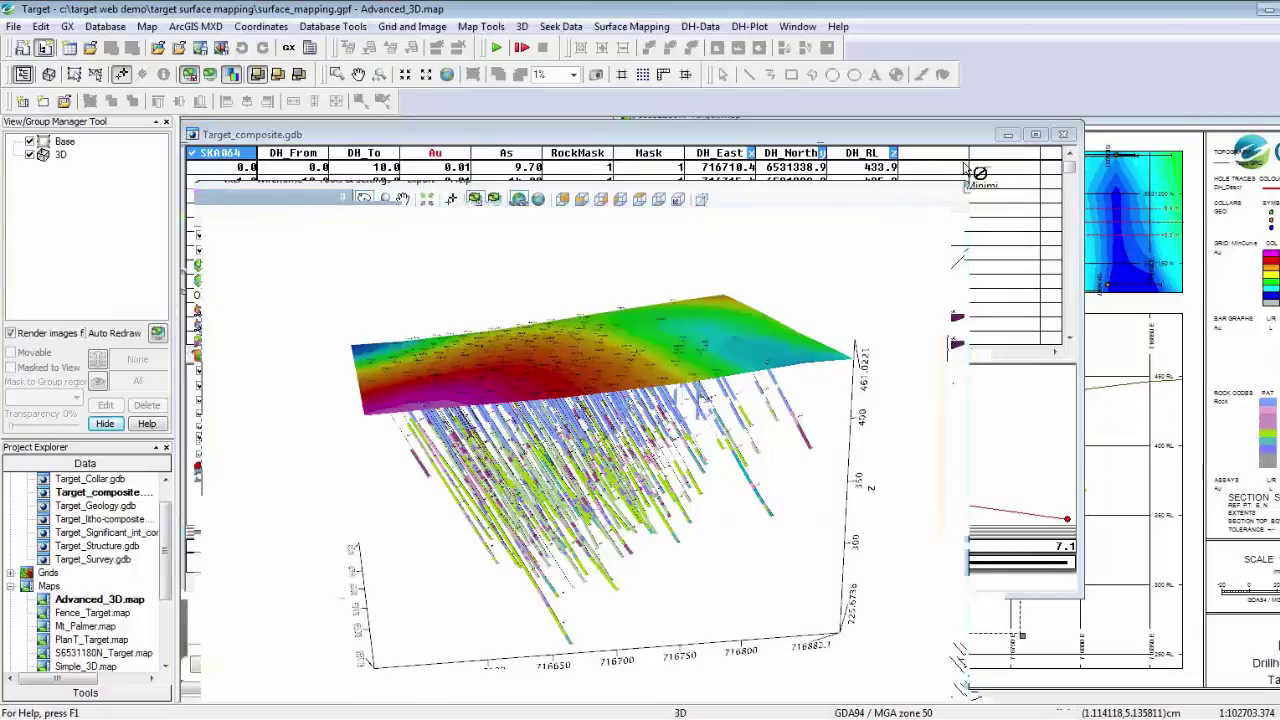